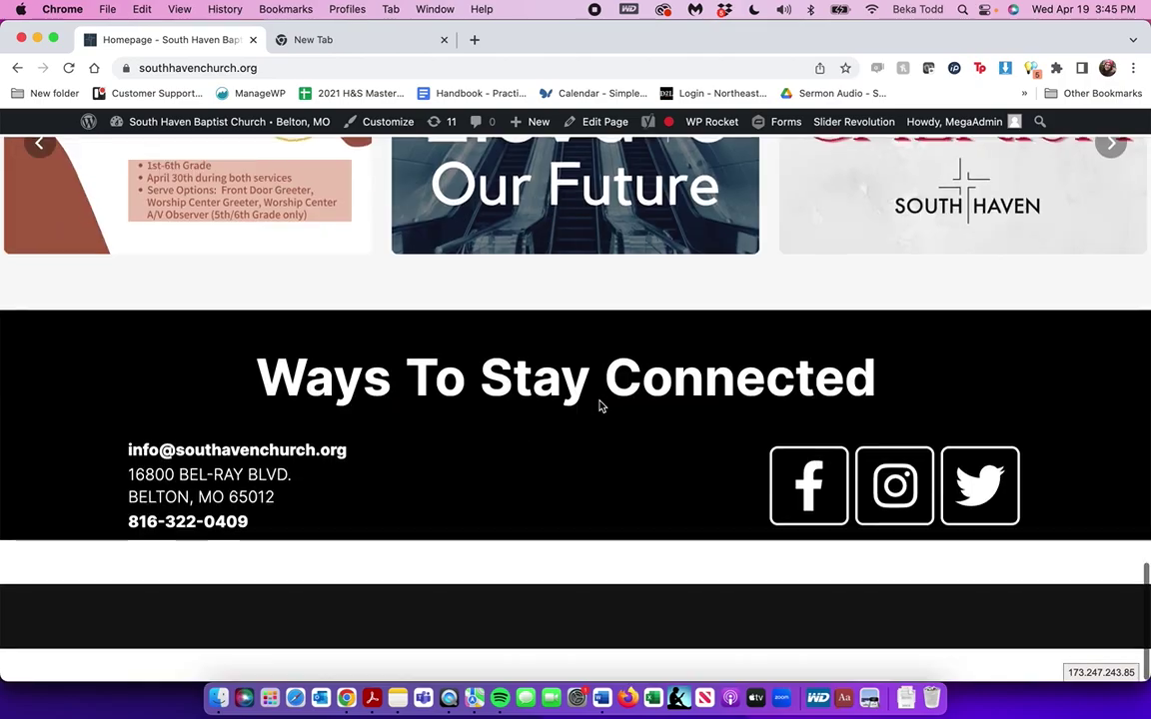
Append /wp-admin to the church site's domain in the address bar to load the Dashboard
scroll(600, 401, "up", 20)
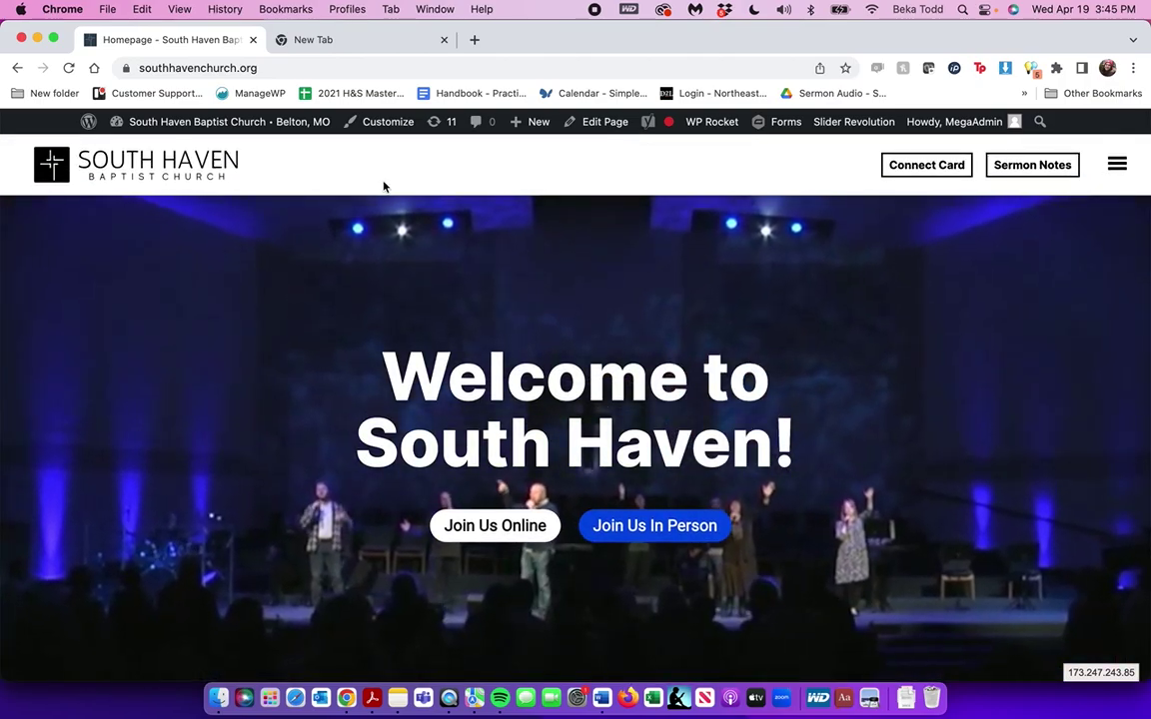
left_click(288, 68)
key("super+a")
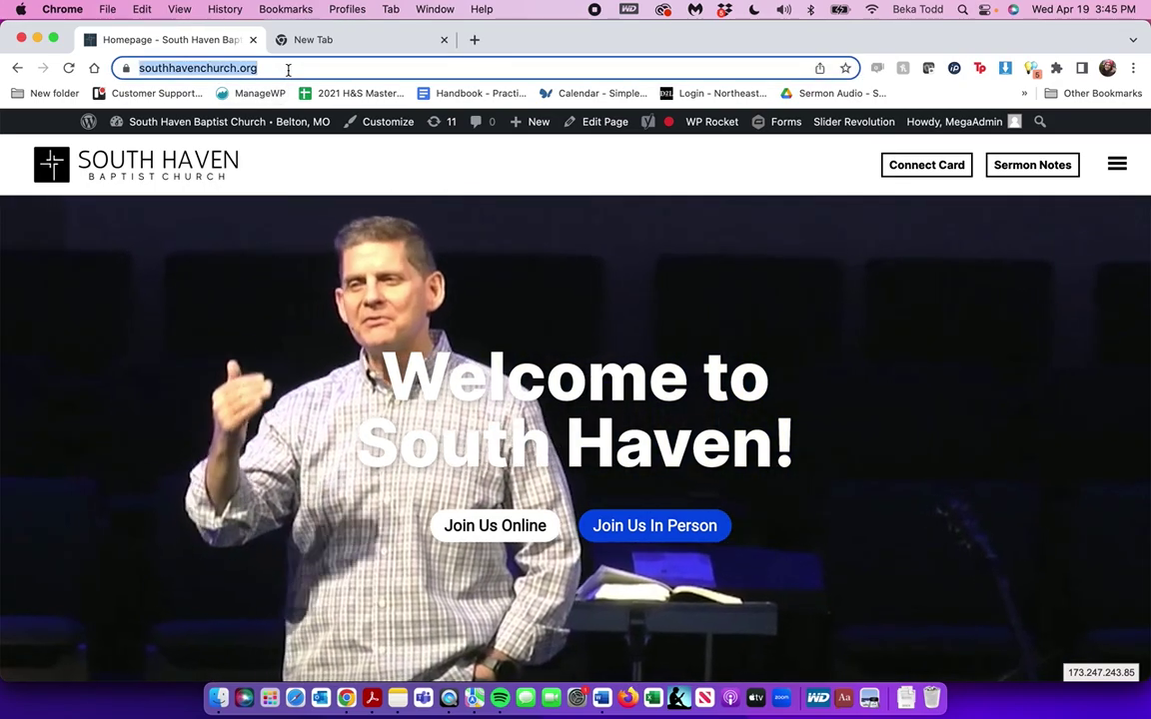
left_click(288, 68)
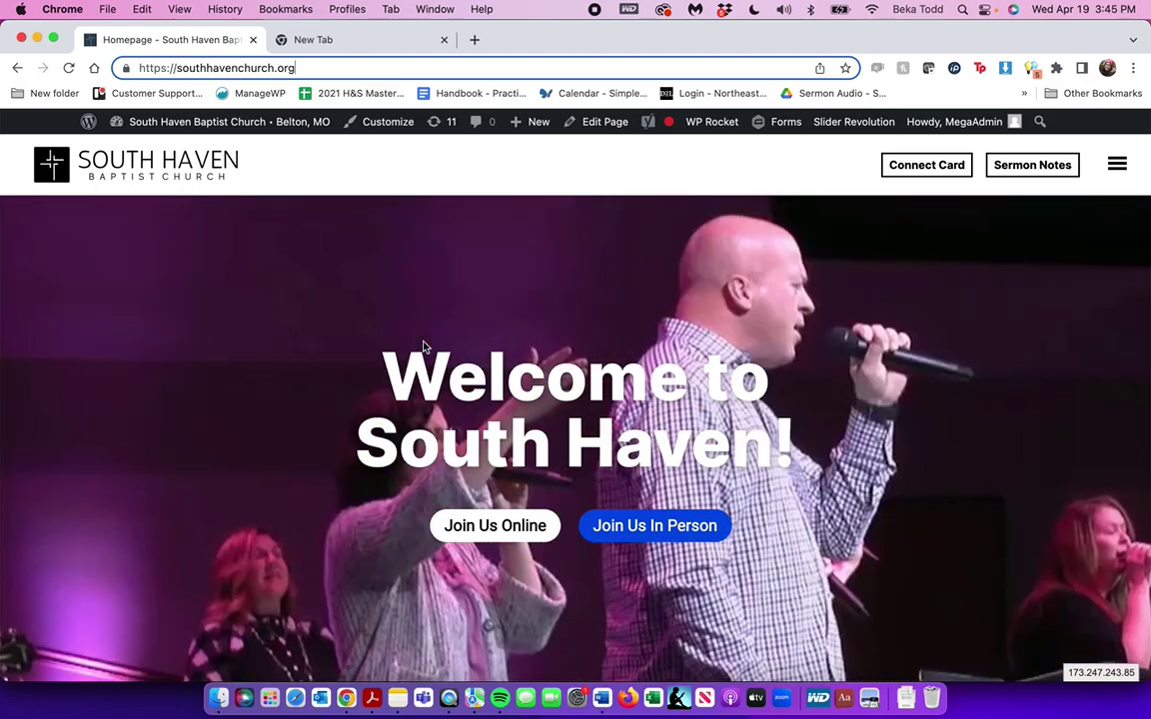
type("/wp-admin")
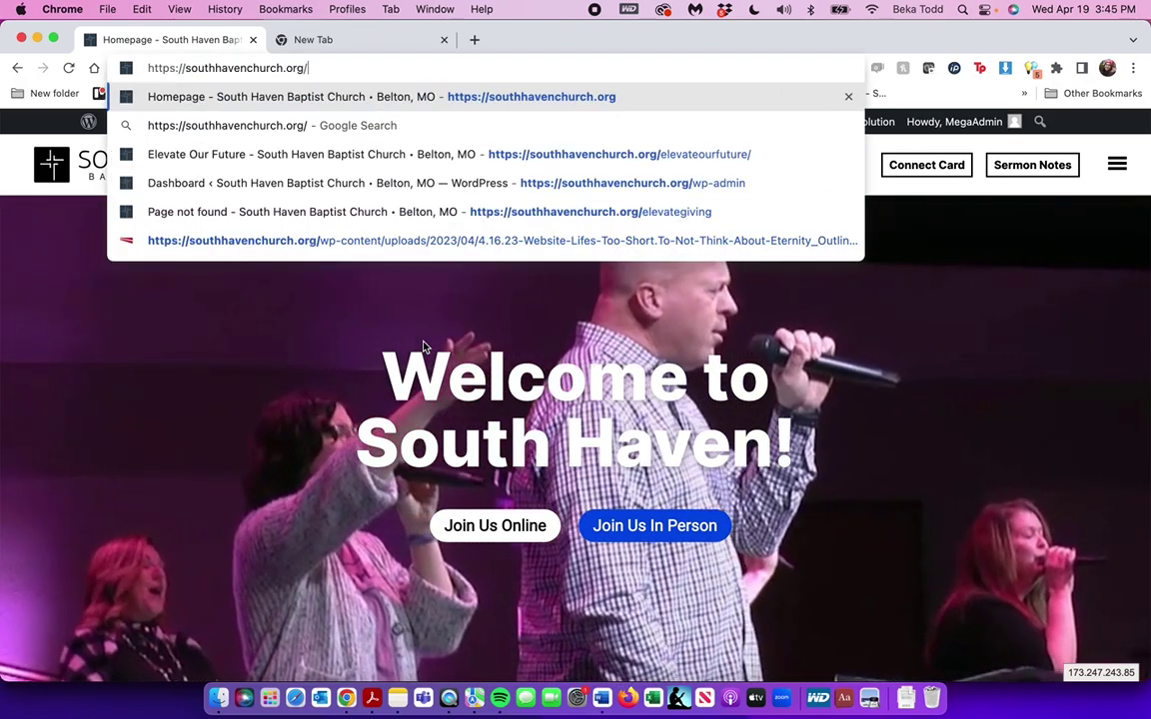
key("Return")
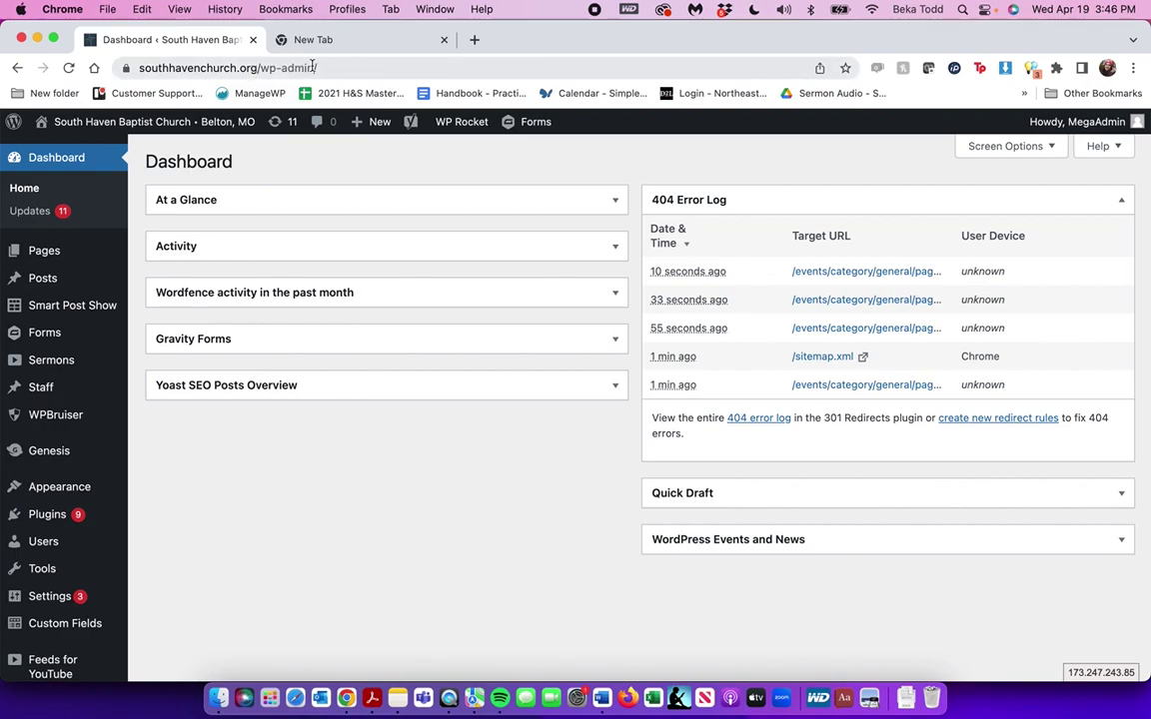
Close the empty New Tab and go to Dashboard > Updates
left_click(443, 39)
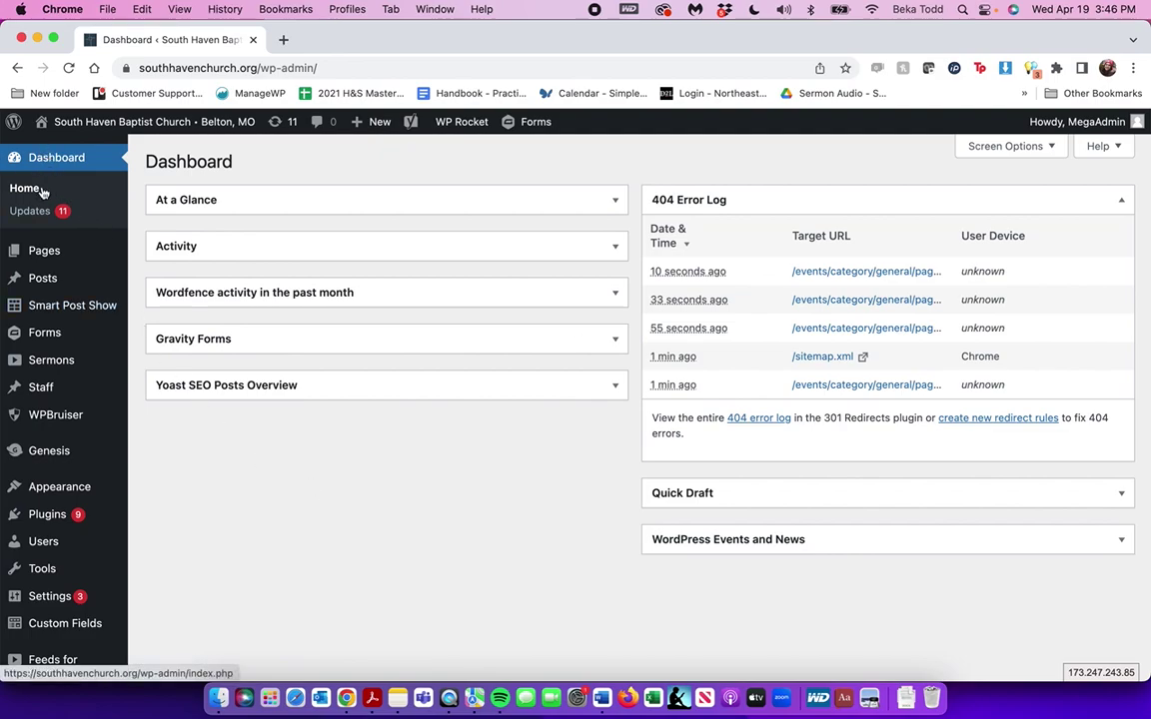
mouse_move(36, 624)
scroll(36, 624, "down", 7)
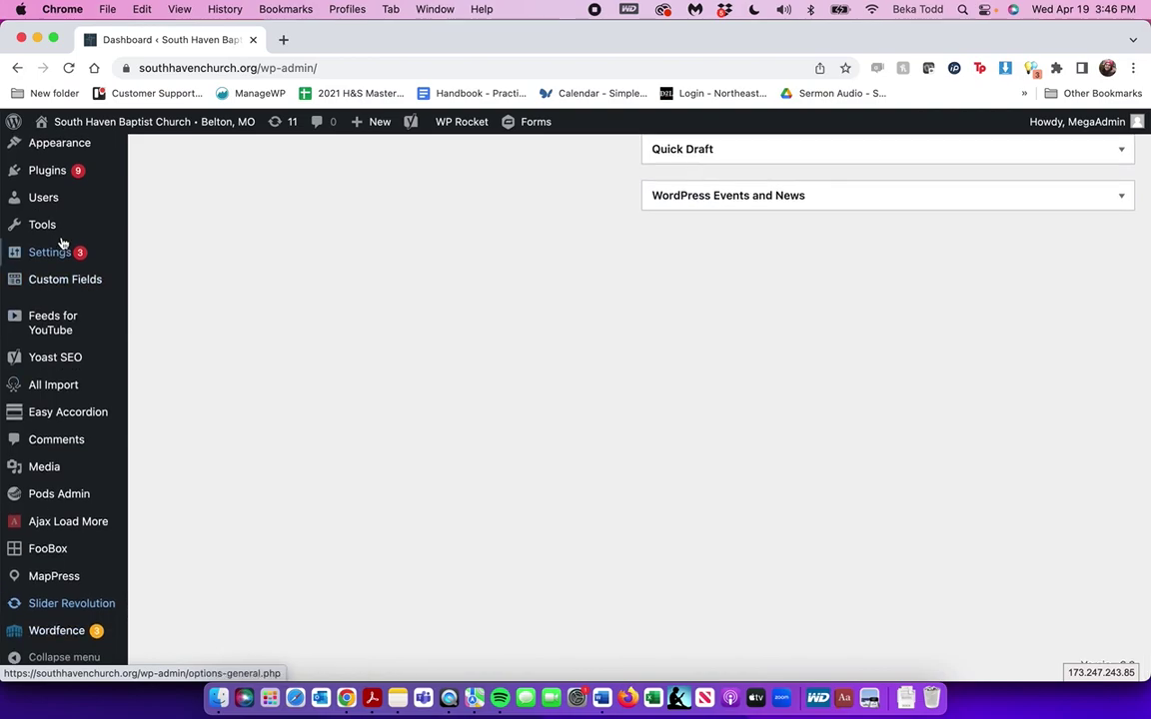
scroll(38, 469, "up", 7)
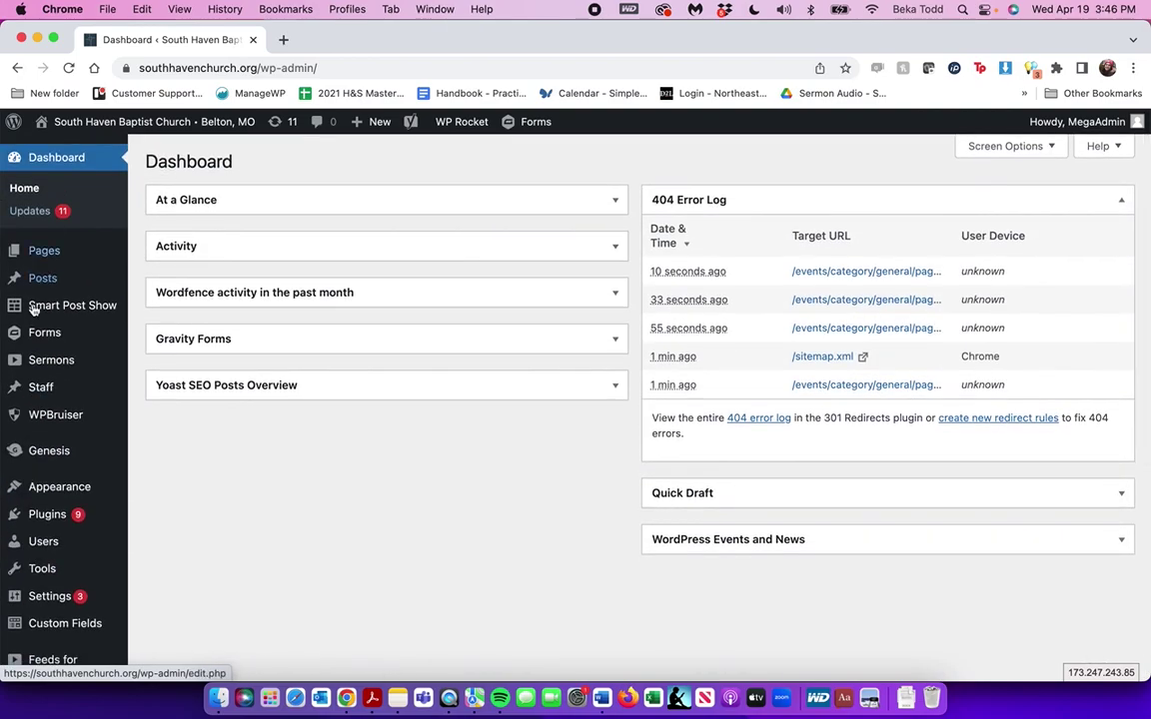
mouse_move(36, 558)
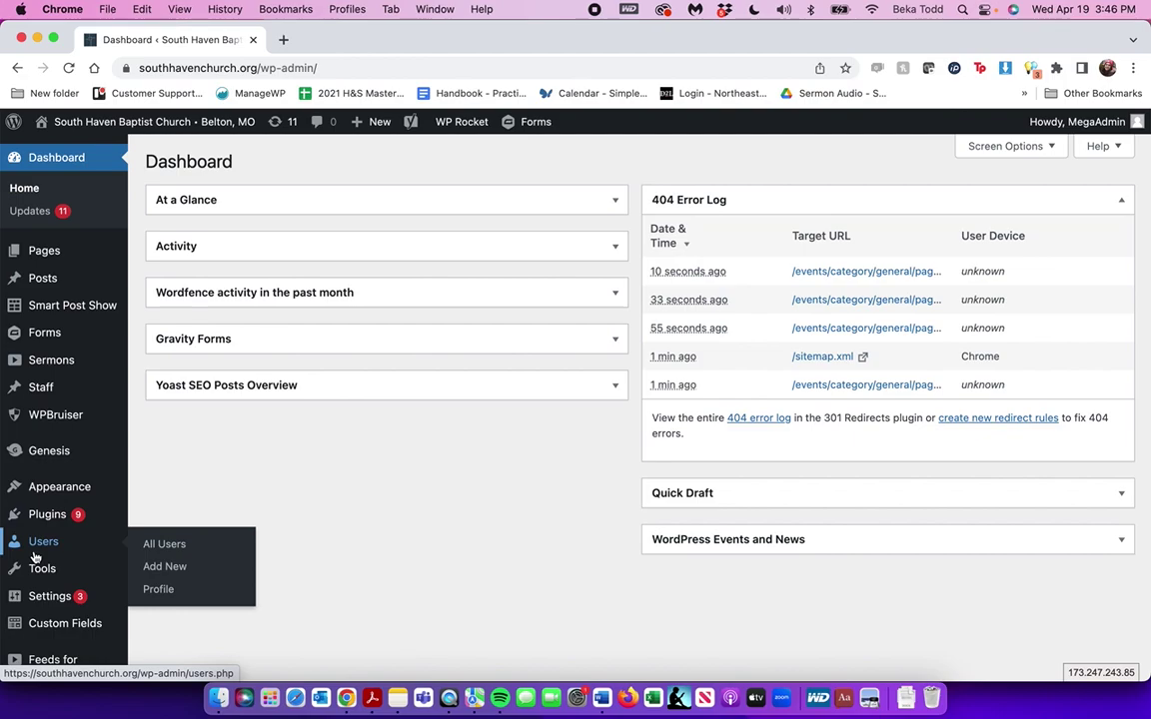
mouse_move(68, 314)
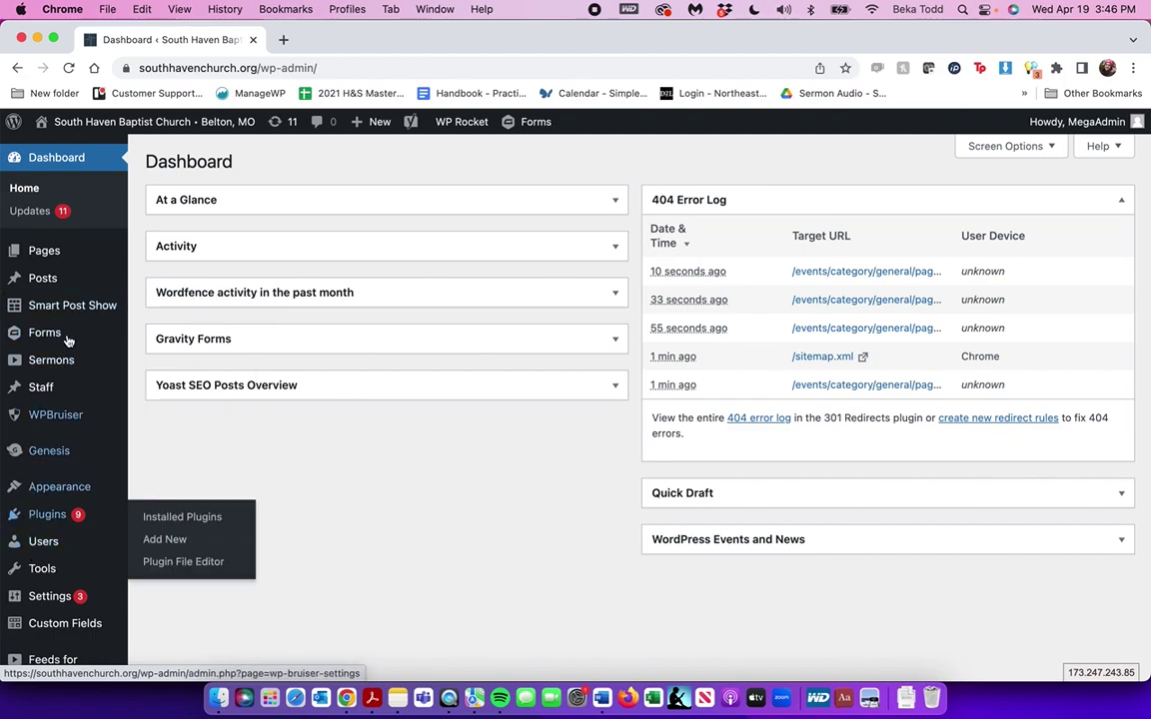
mouse_move(52, 518)
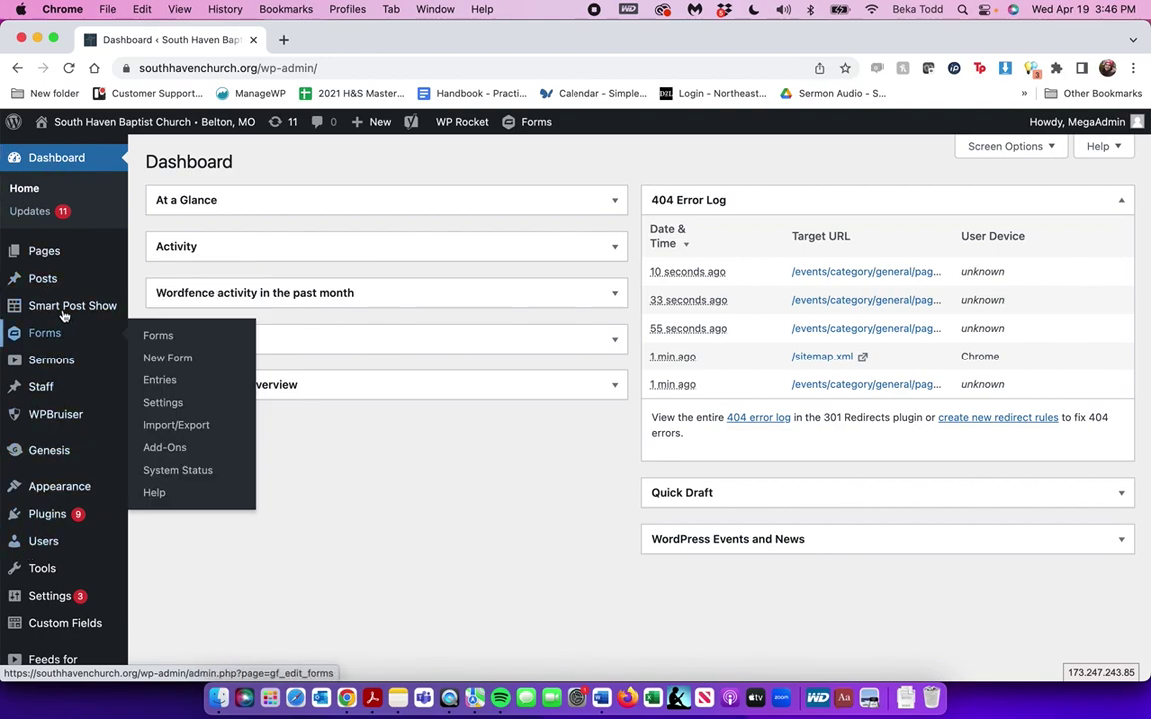
left_click(30, 212)
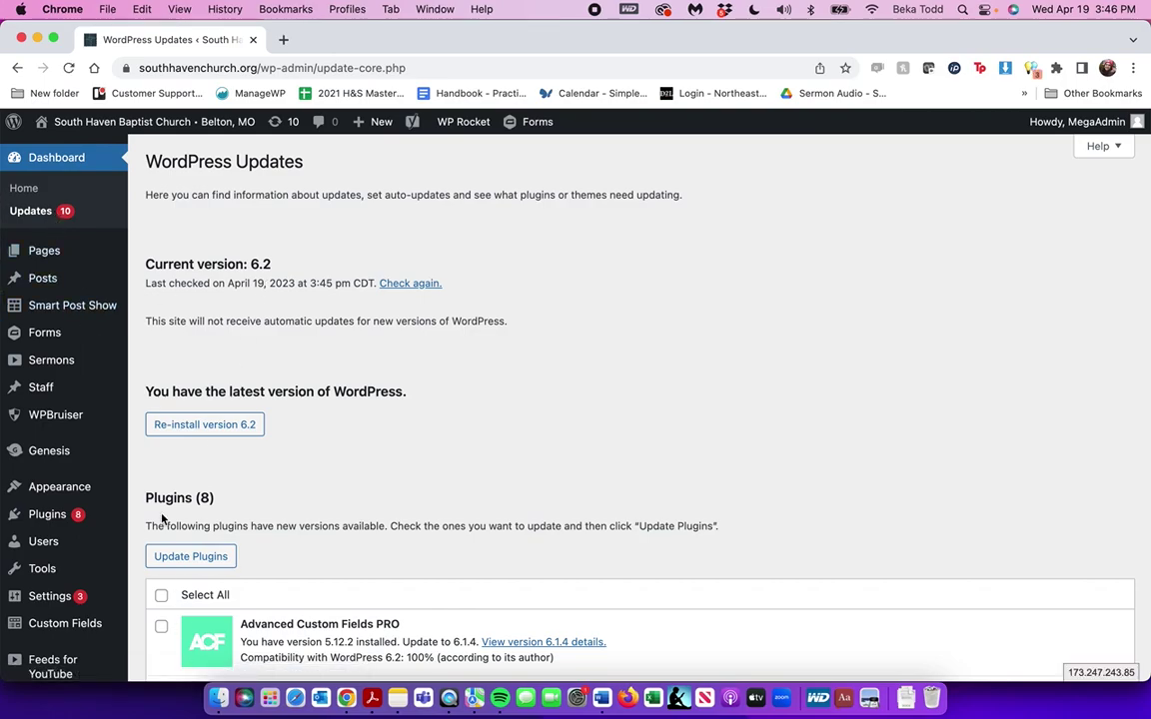
Review the Updates page, with WordPress 6.2 current and 8 plugins awaiting updates, before heading to Pages
mouse_move(57, 254)
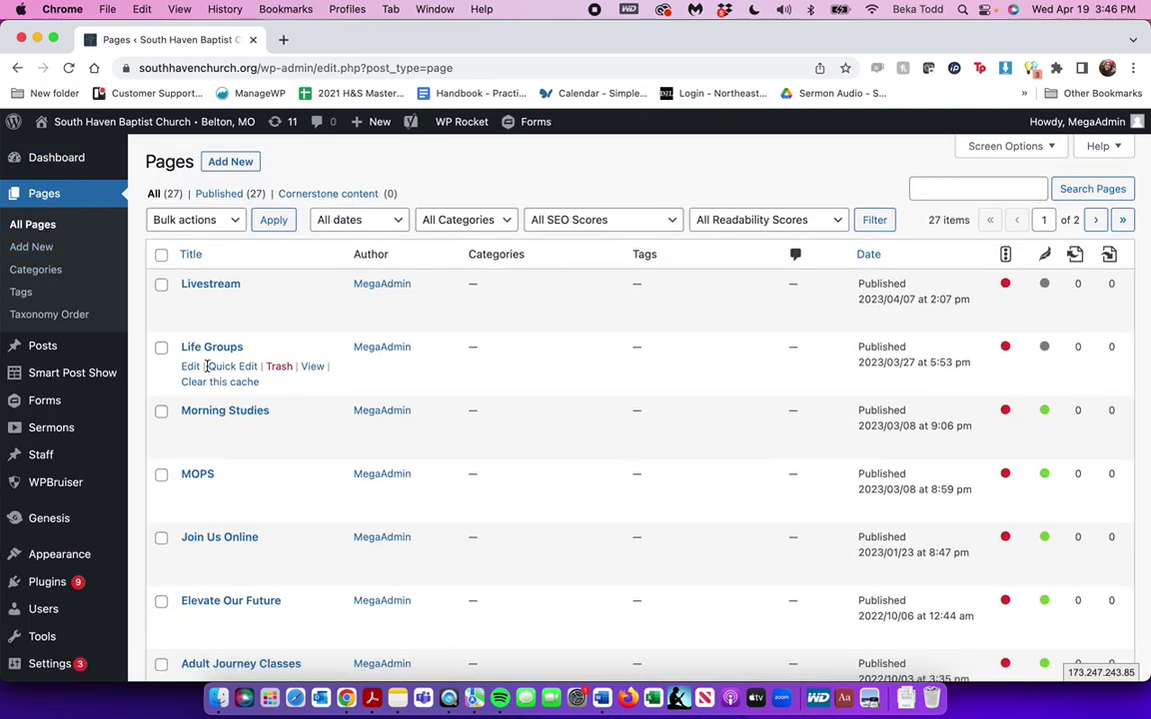
Scroll the 27-page list and advance to page 2 of 2 to find the Homepage
scroll(206, 365, "down", 10)
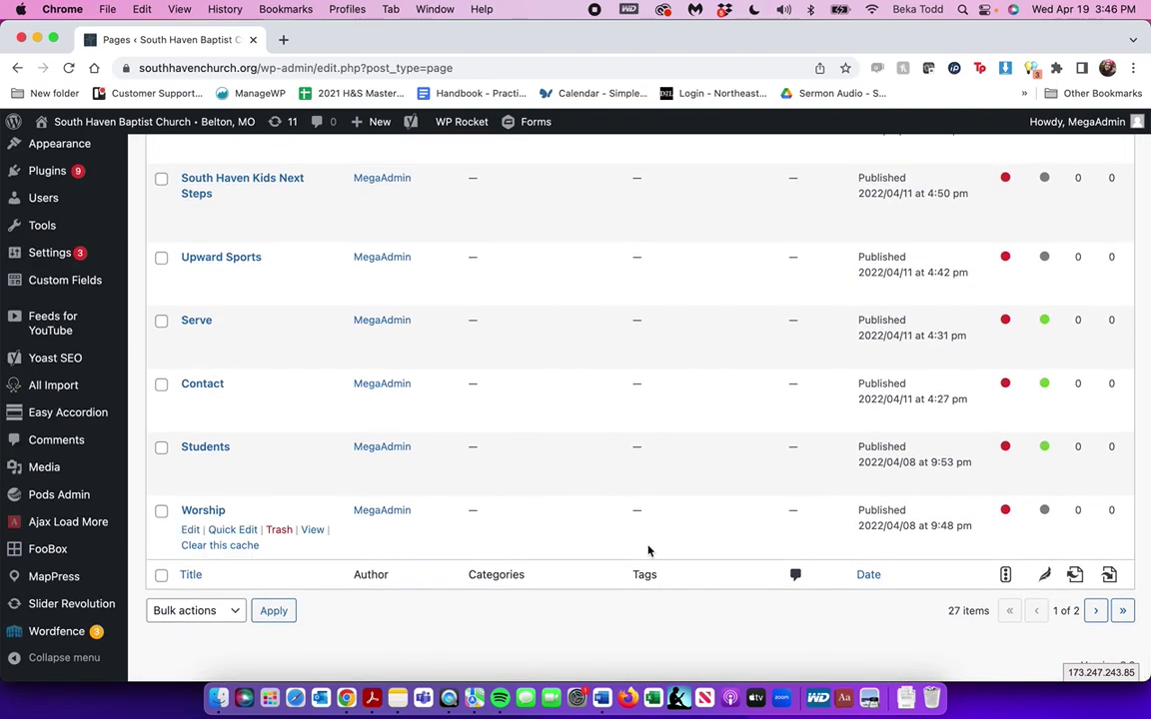
scroll(381, 339, "up", 10)
scroll(386, 337, "down", 3)
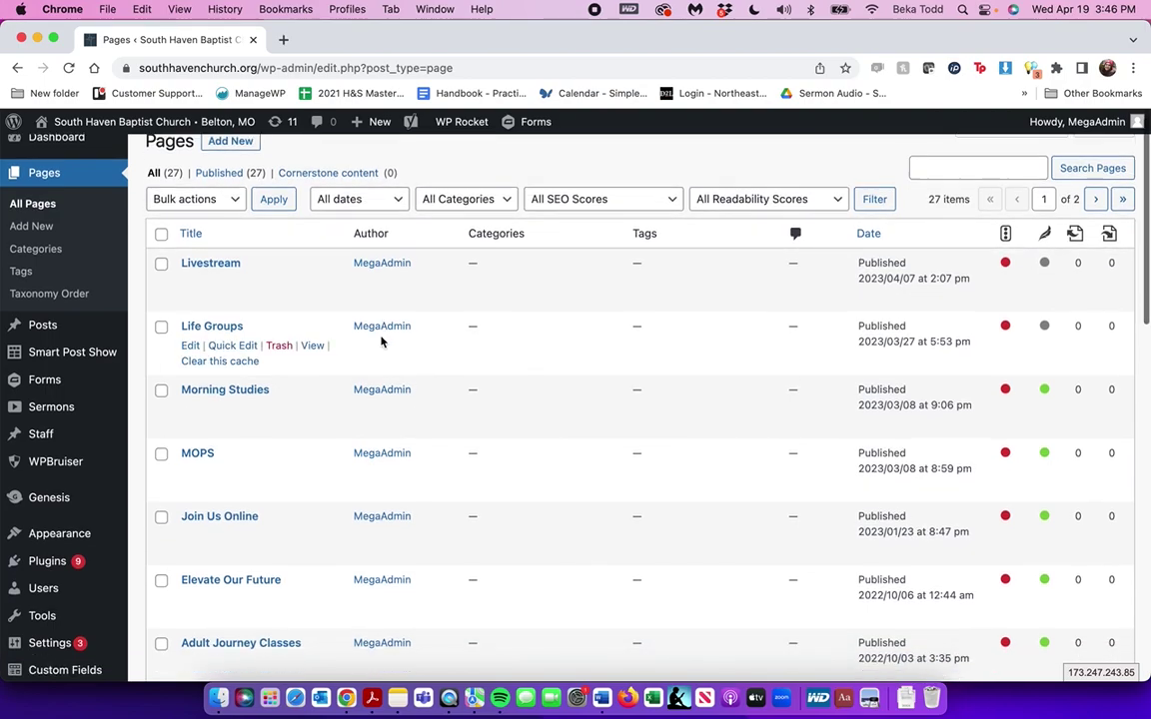
scroll(381, 341, "down", 8)
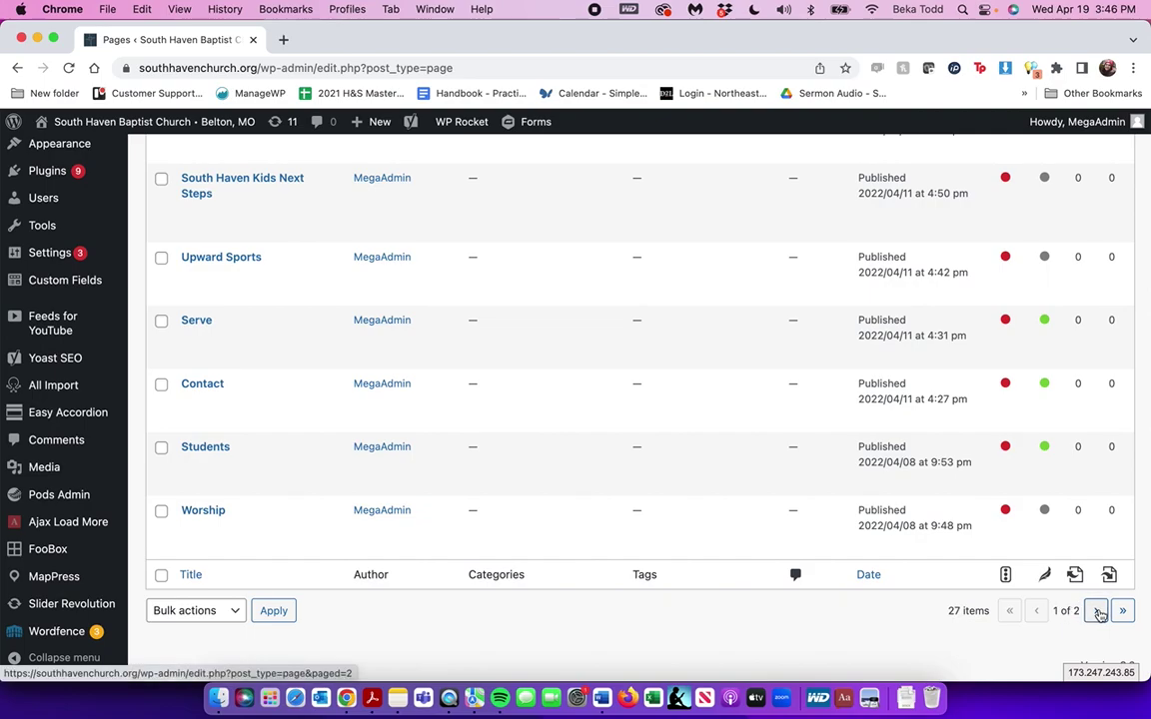
left_click(1097, 611)
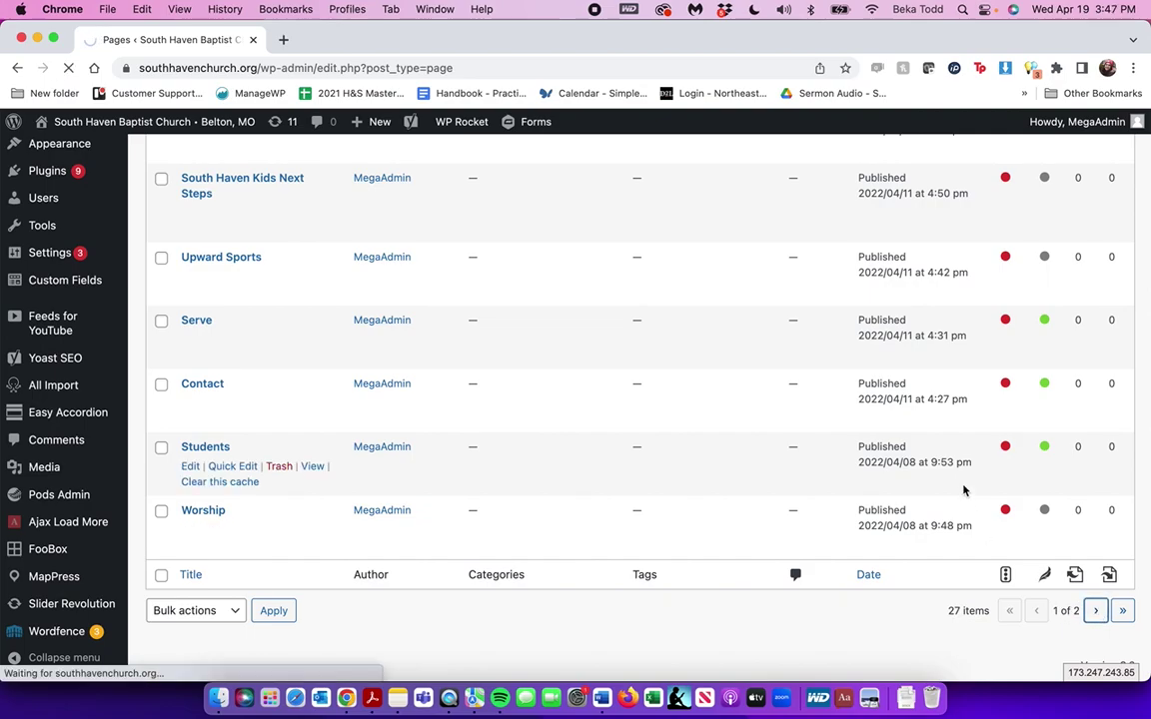
scroll(631, 420, "down", 5)
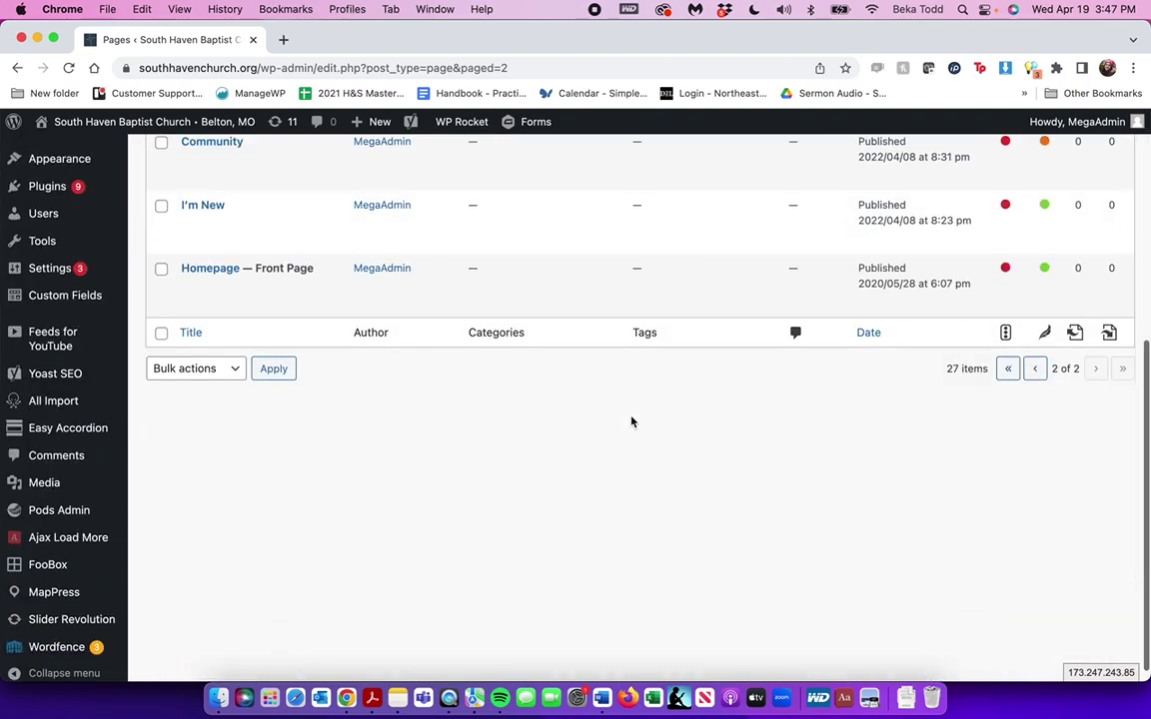
scroll(632, 422, "up", 5)
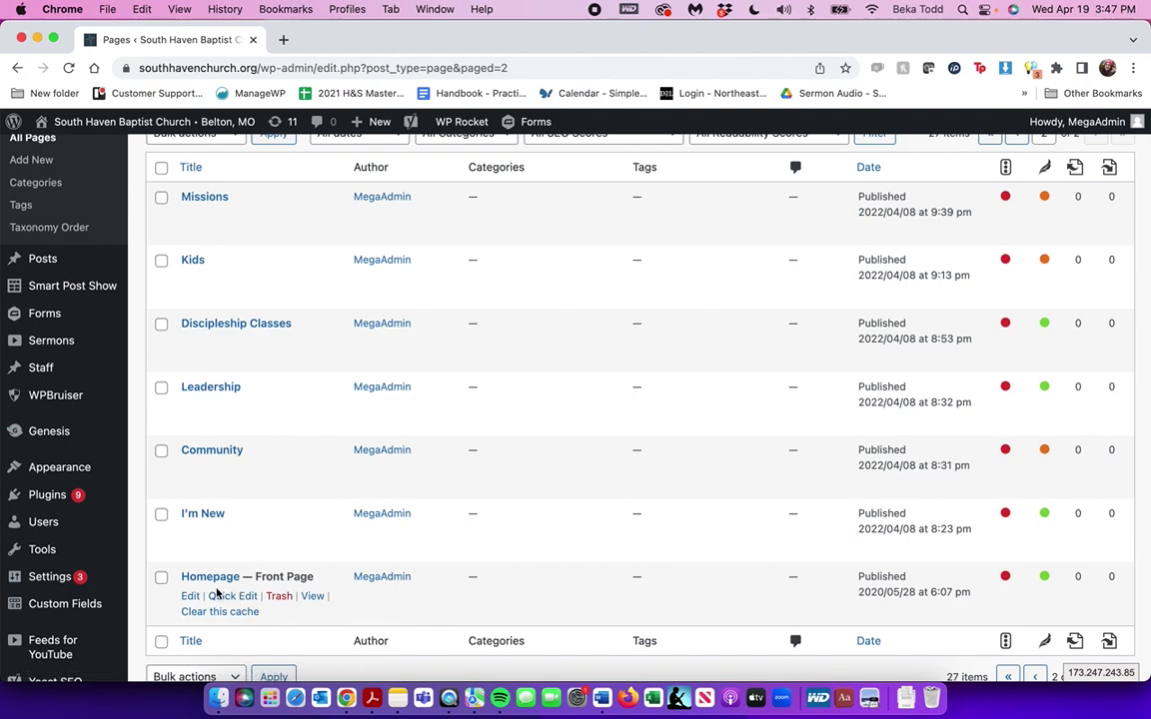
Open the Homepage in the editor and open the live site in a new tab
left_click(210, 580)
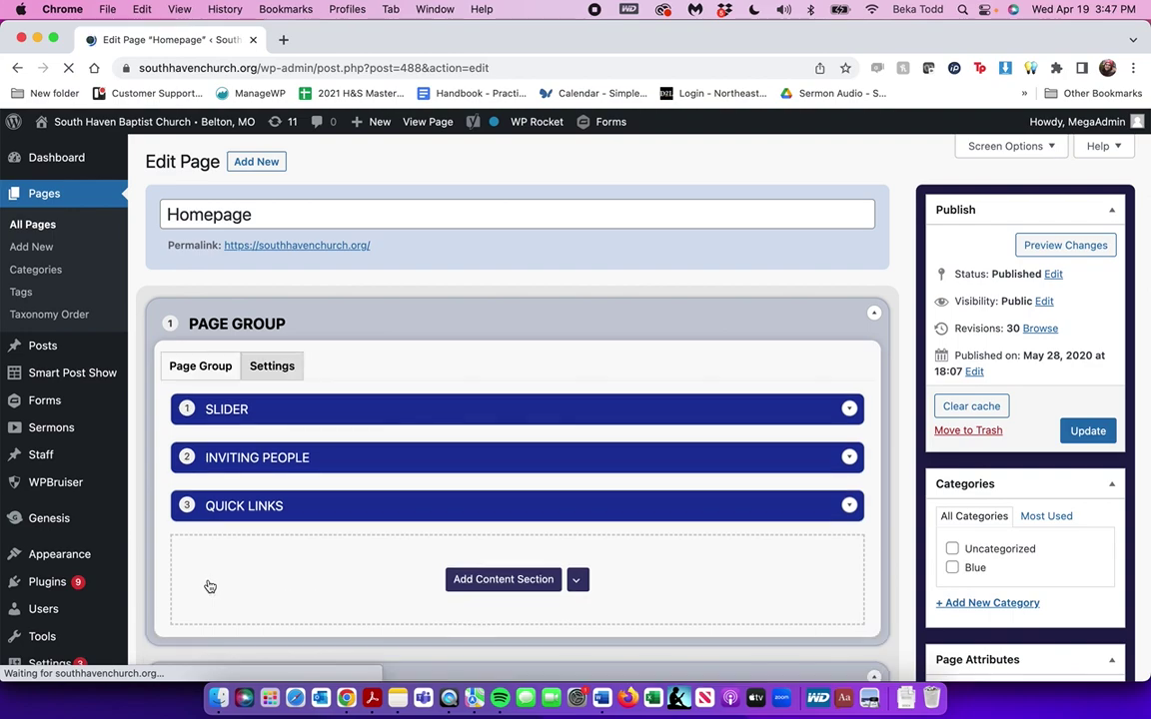
right_click(205, 117)
left_click(254, 124)
Browse the live site, then return to the Homepage editor and scroll through its page groups
left_click(312, 40)
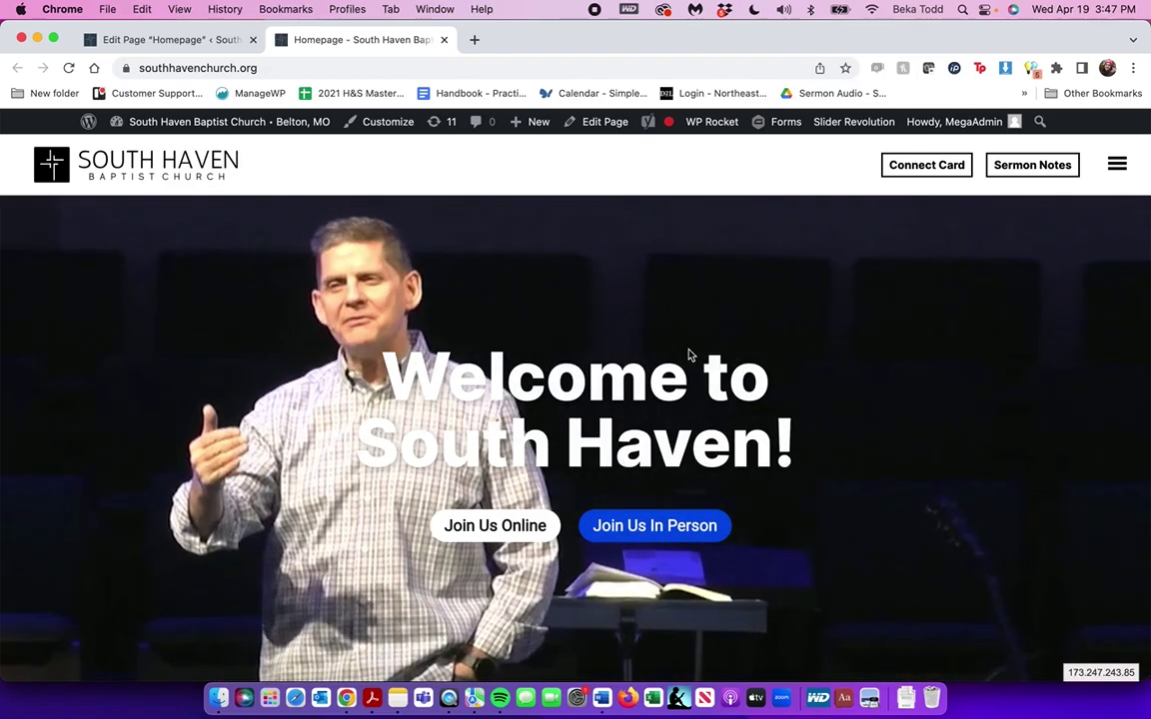
scroll(753, 337, "down", 15)
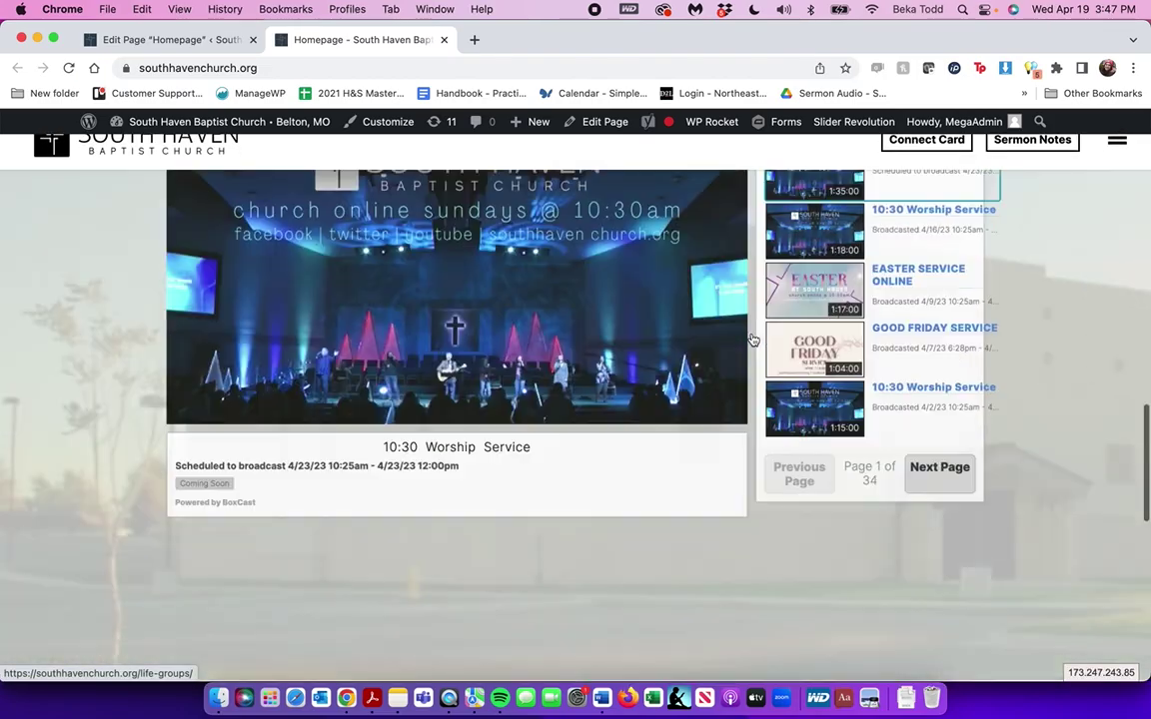
scroll(752, 338, "down", 10)
scroll(752, 337, "up", 20)
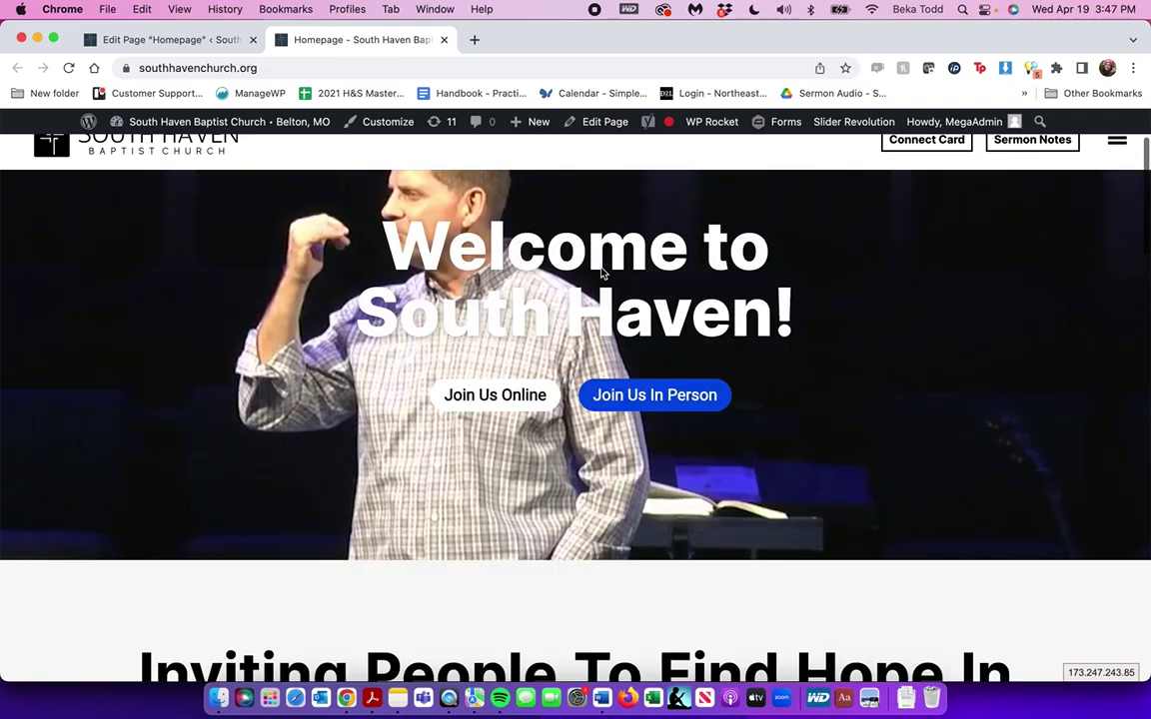
left_click(194, 44)
scroll(484, 415, "down", 2)
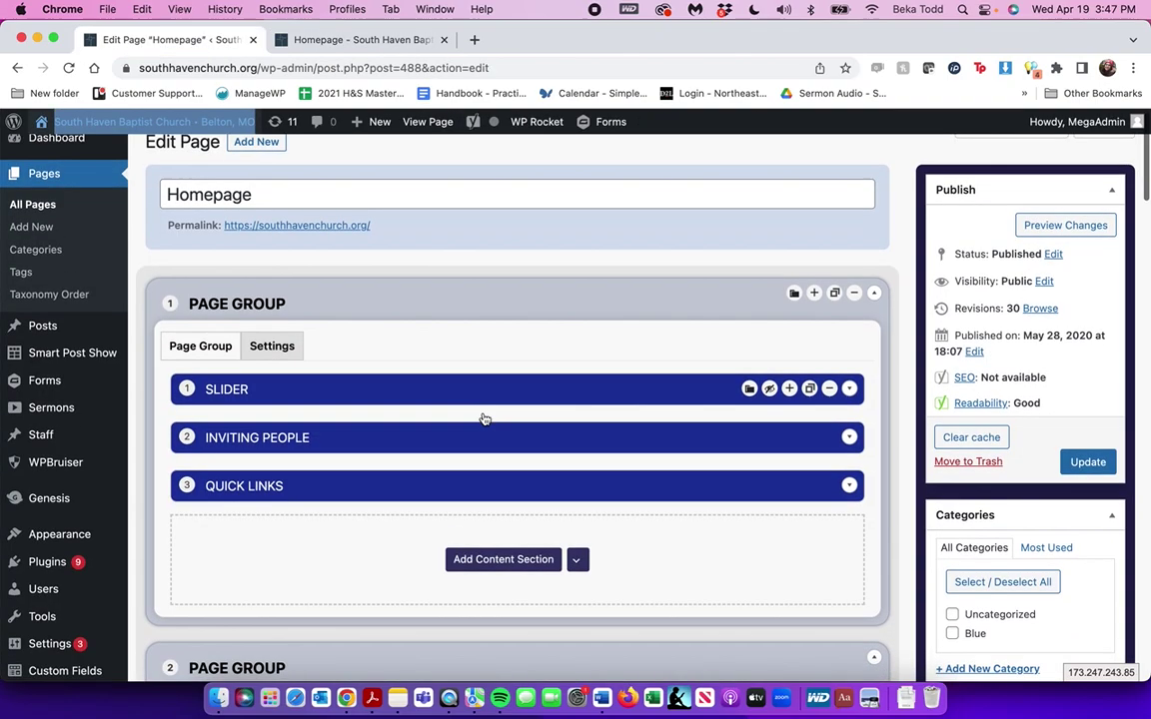
scroll(483, 418, "down", 2)
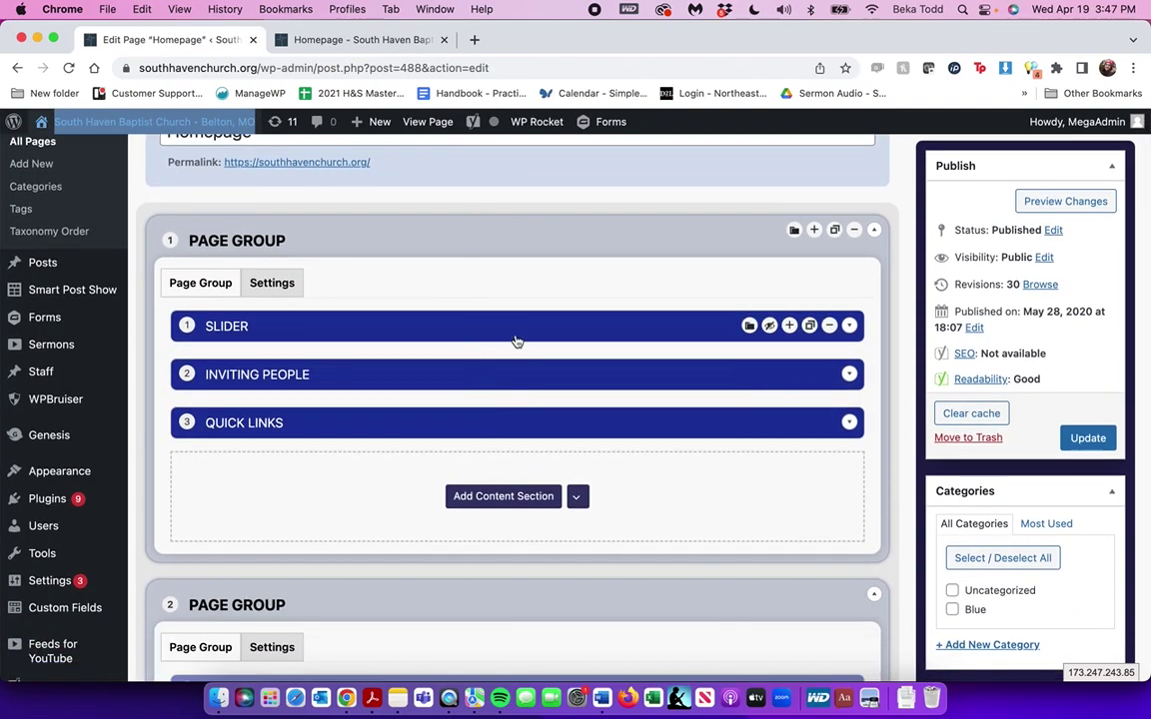
scroll(530, 465, "down", 20)
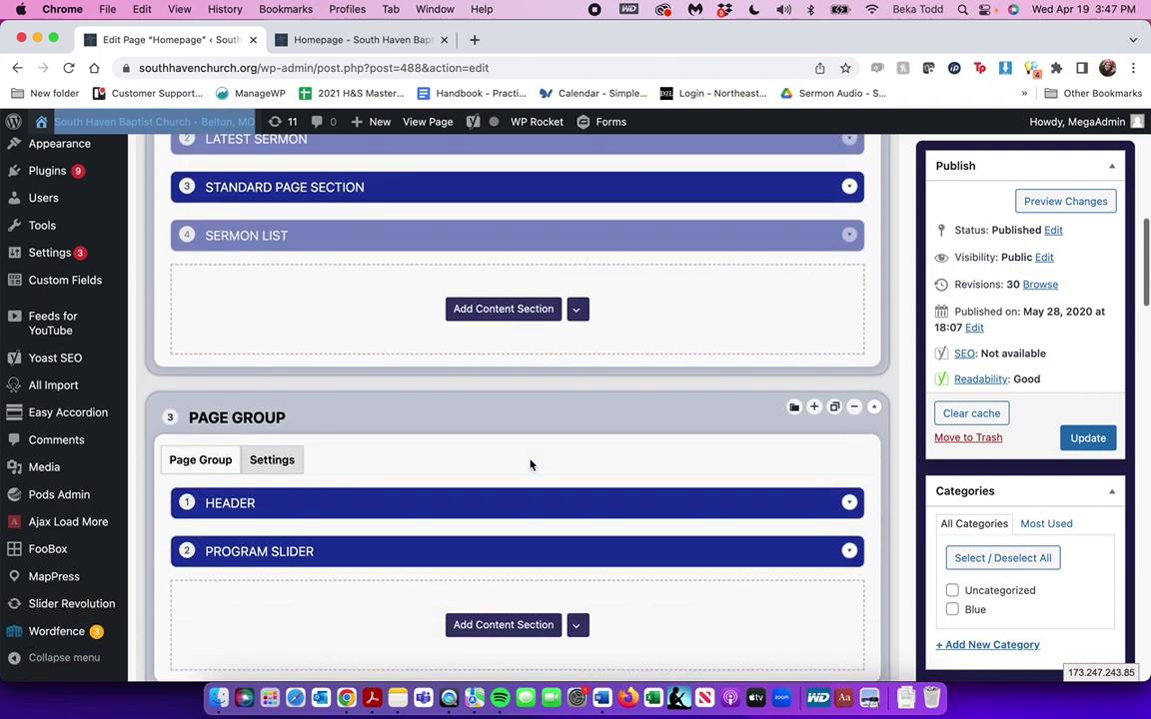
scroll(560, 288, "up", 20)
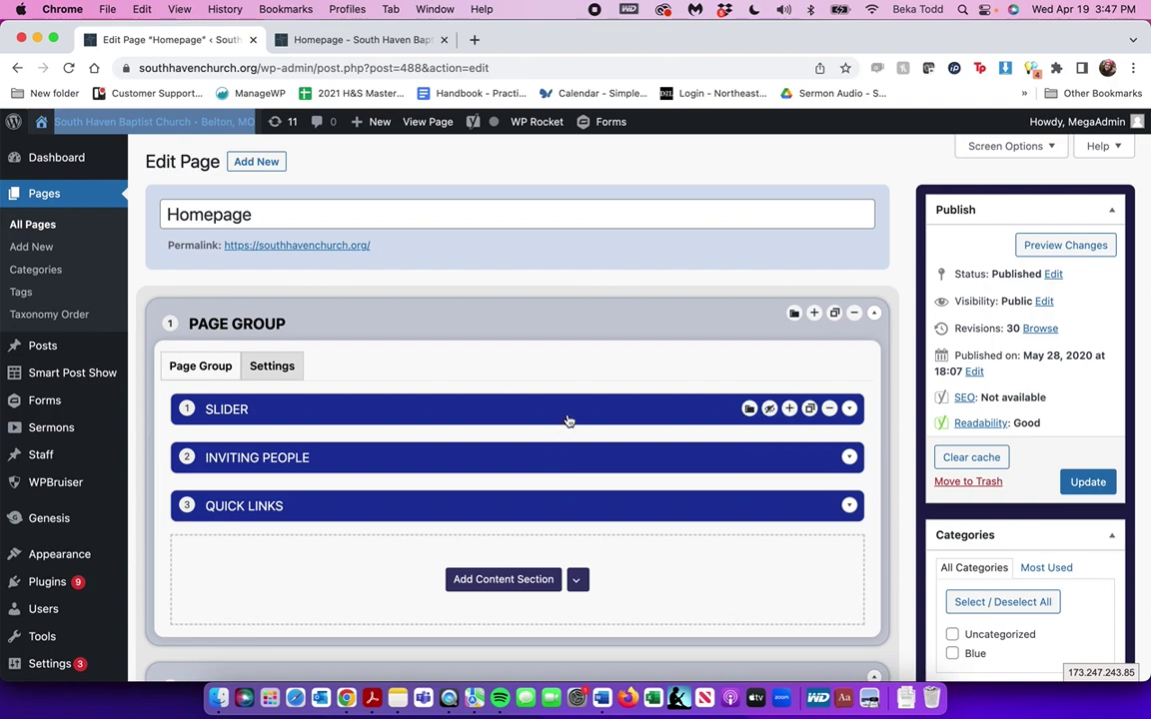
Toggle the Slider and Inviting People sections, leaving Inviting People collapsed
left_click(478, 410)
left_click(476, 409)
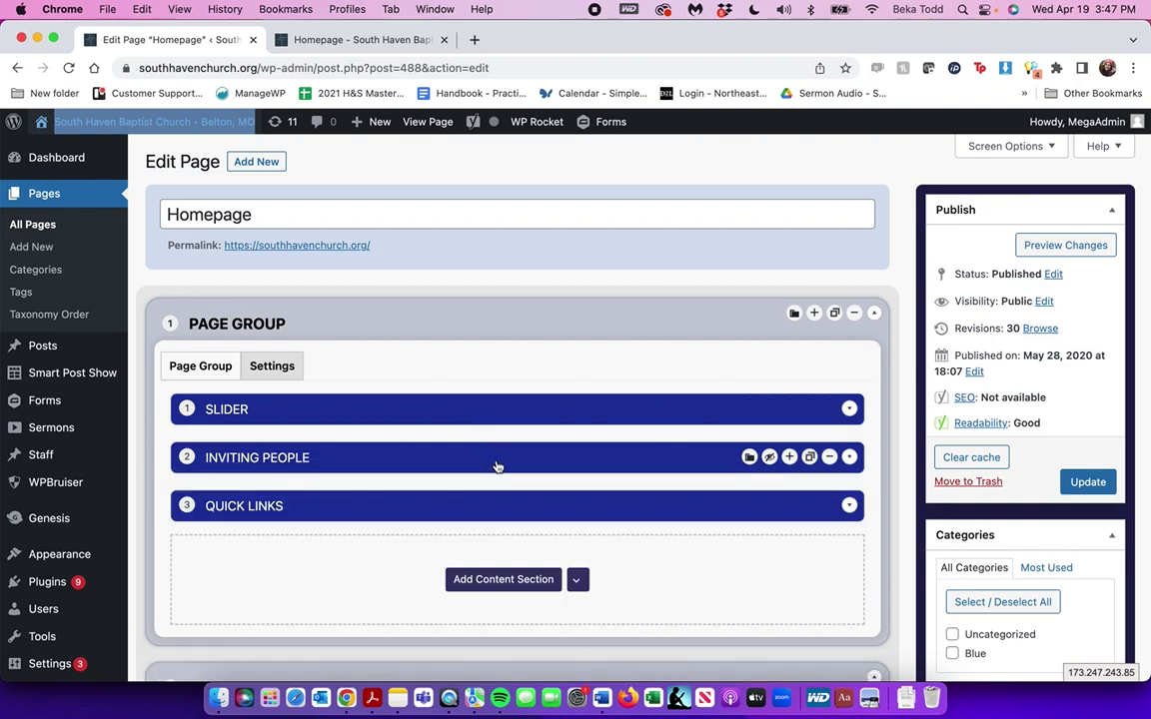
left_click(496, 463)
scroll(495, 462, "down", 3)
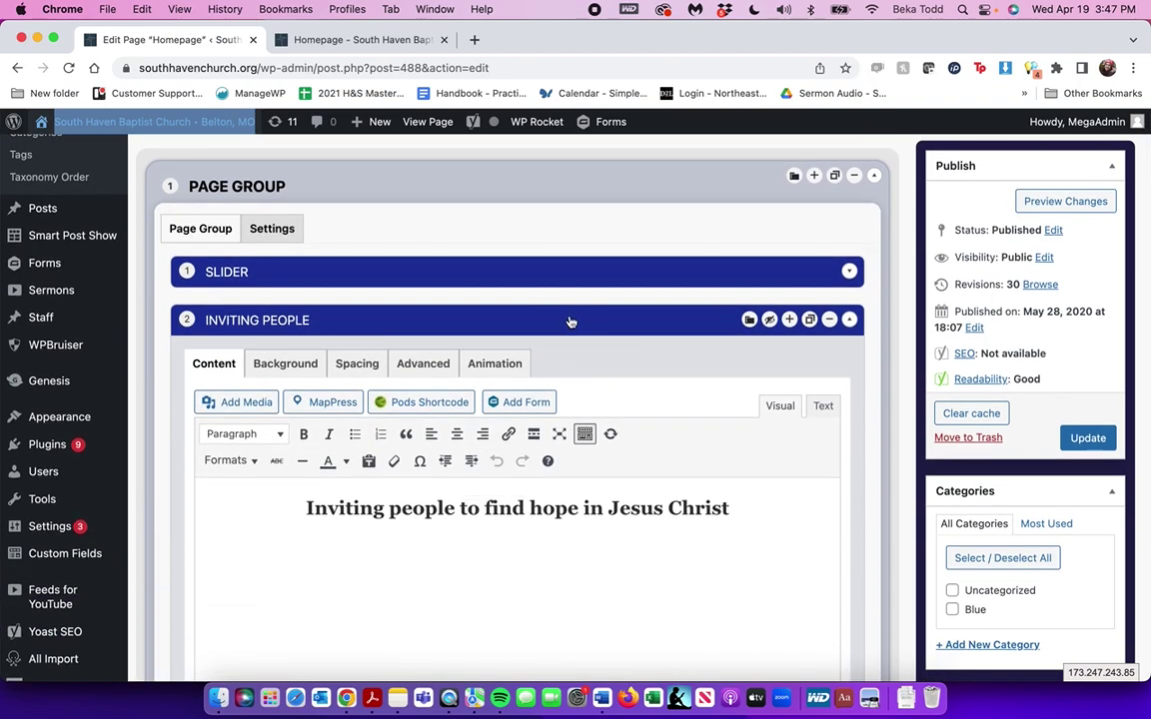
left_click(571, 323)
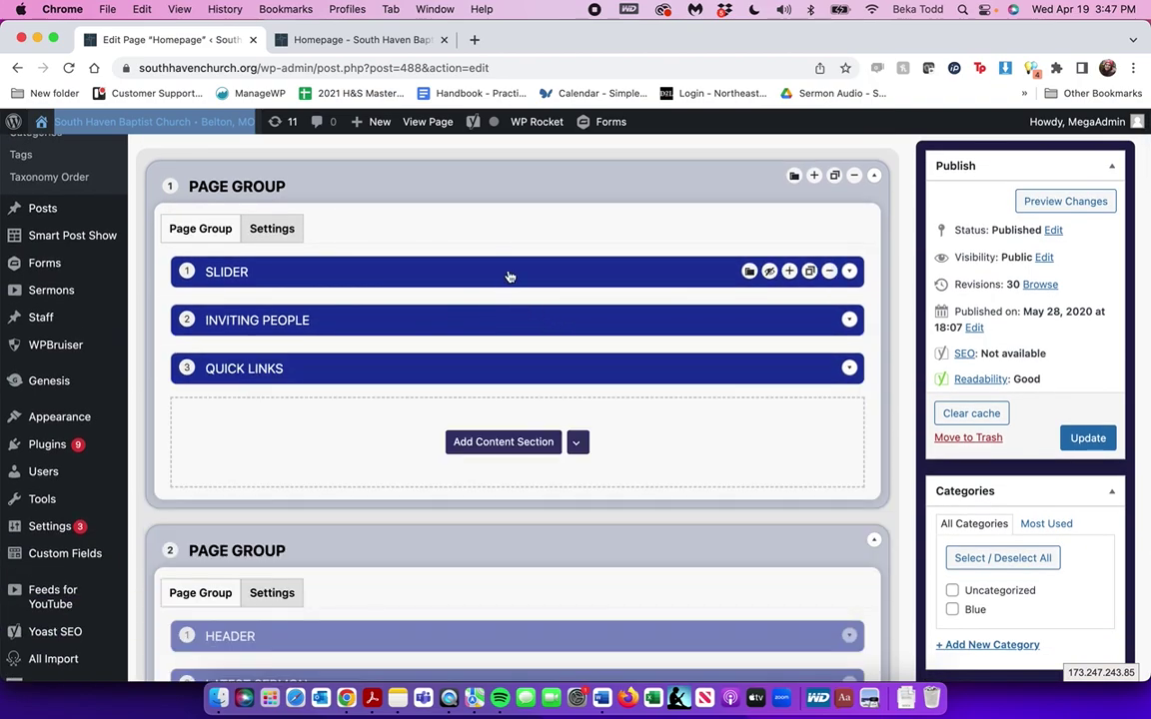
Expand the Slider section and select its [rev_slider alias="homepage-slider"] shortcode line
left_click(464, 276)
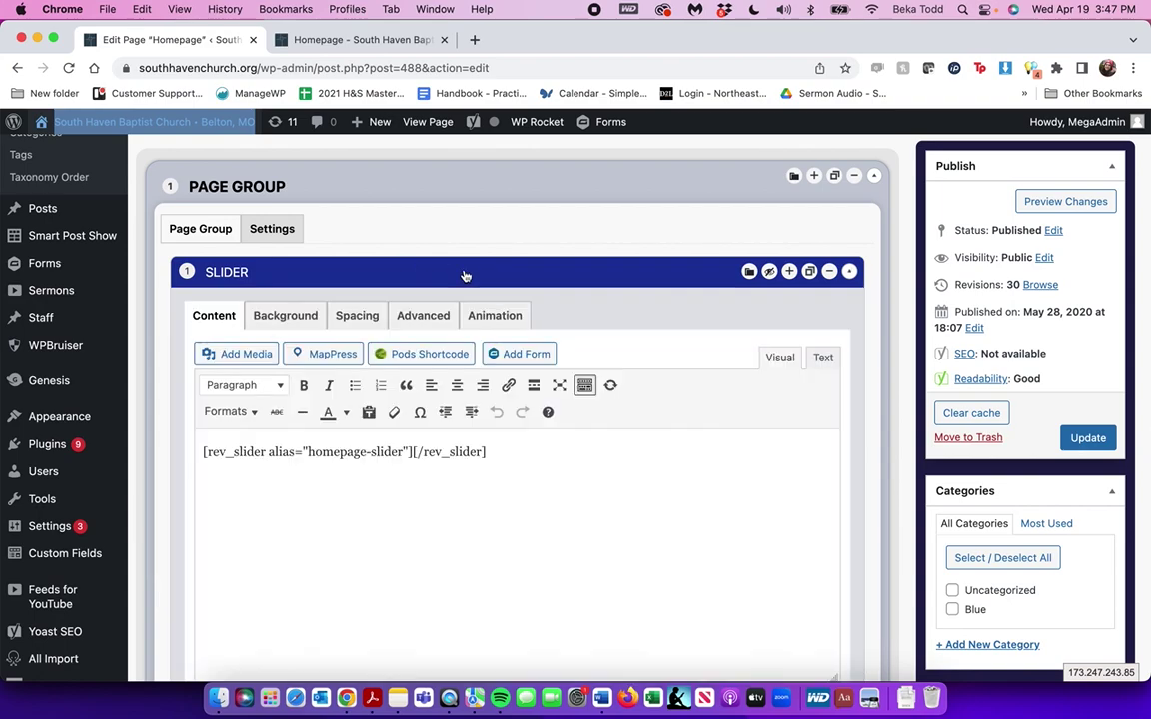
triple_click(358, 454)
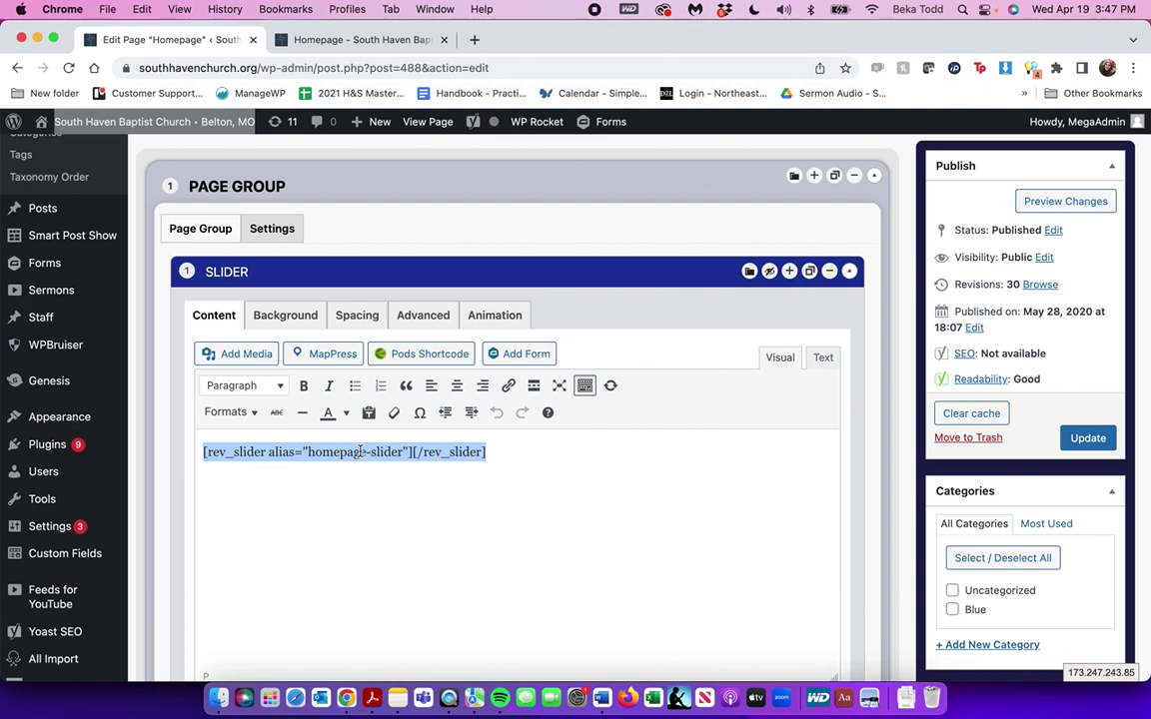
triple_click(253, 452)
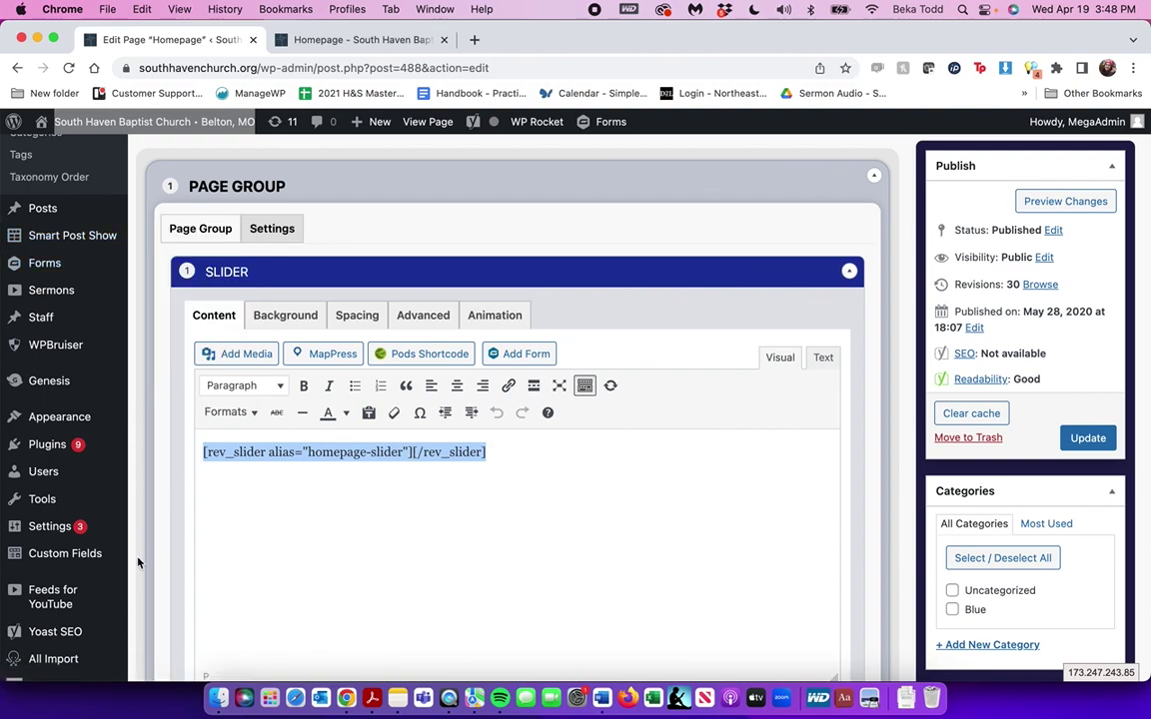
scroll(81, 575, "down", 5)
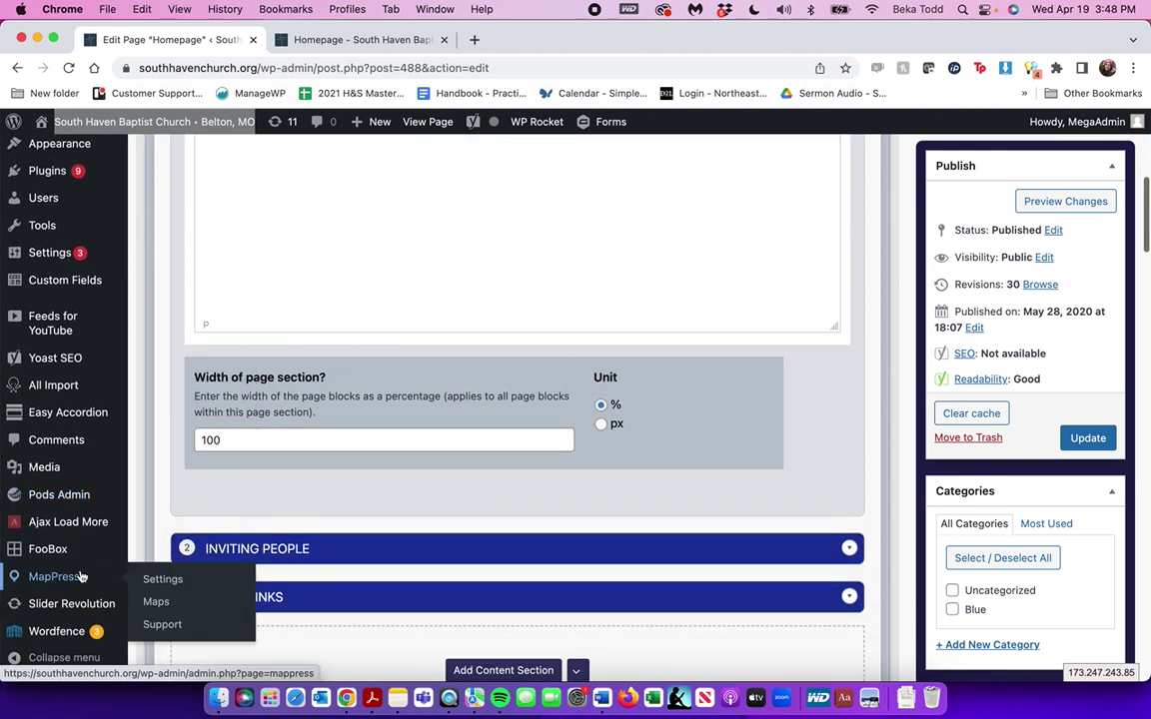
mouse_move(68, 606)
scroll(432, 330, "up", 10)
scroll(431, 329, "down", 2)
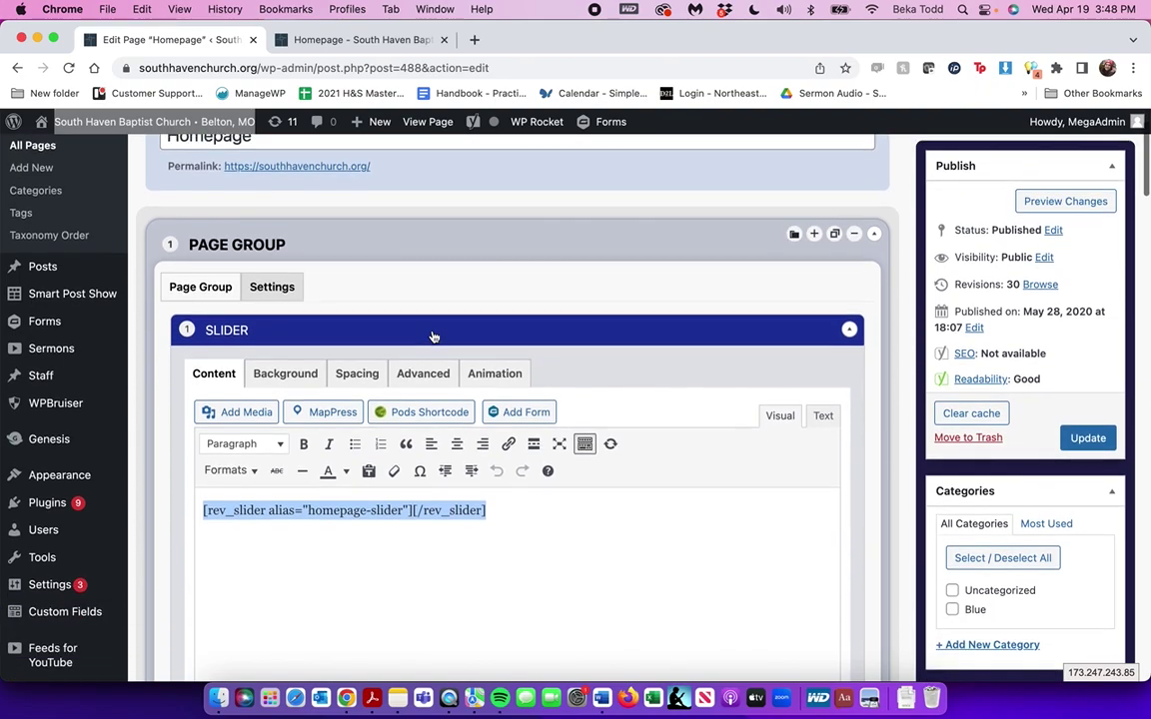
Check the live homepage in the other tab for comparison
left_click(362, 40)
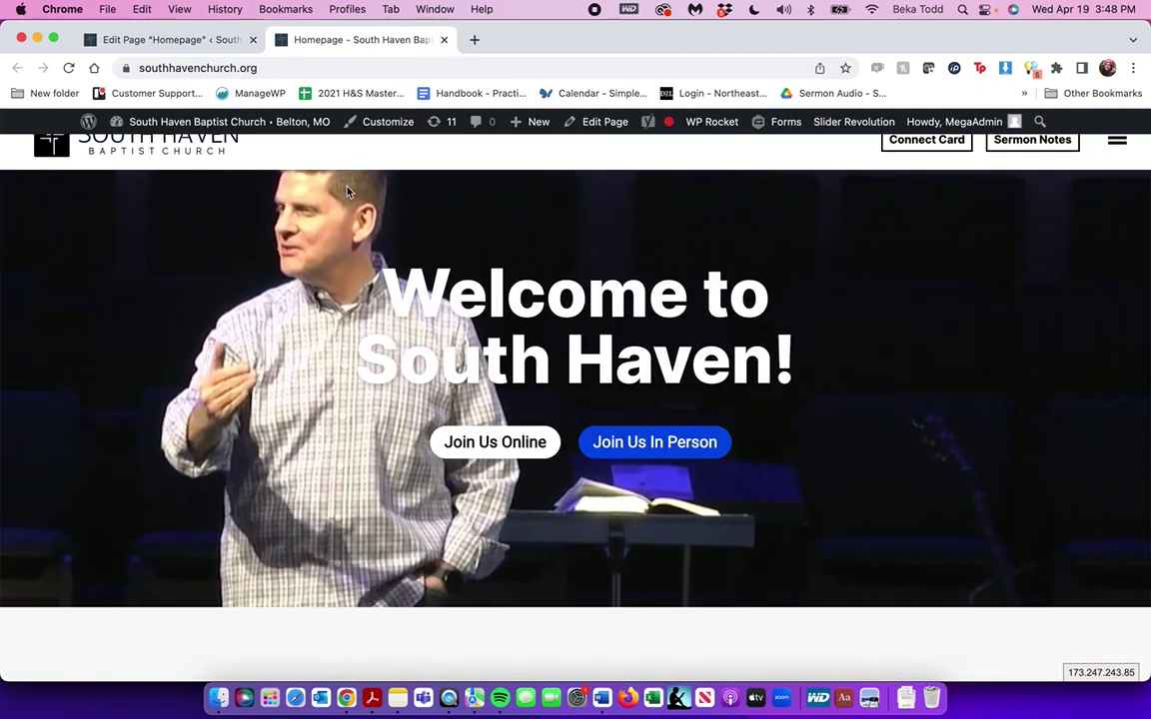
scroll(339, 335, "up", 2)
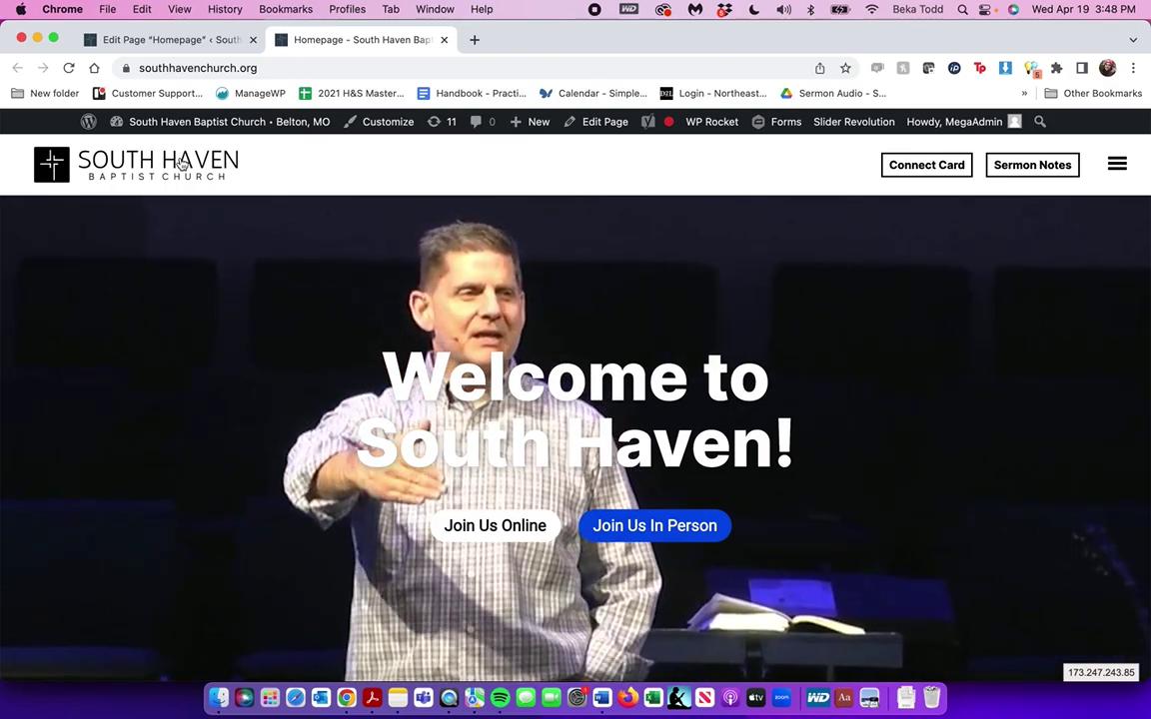
scroll(509, 185, "down", 20)
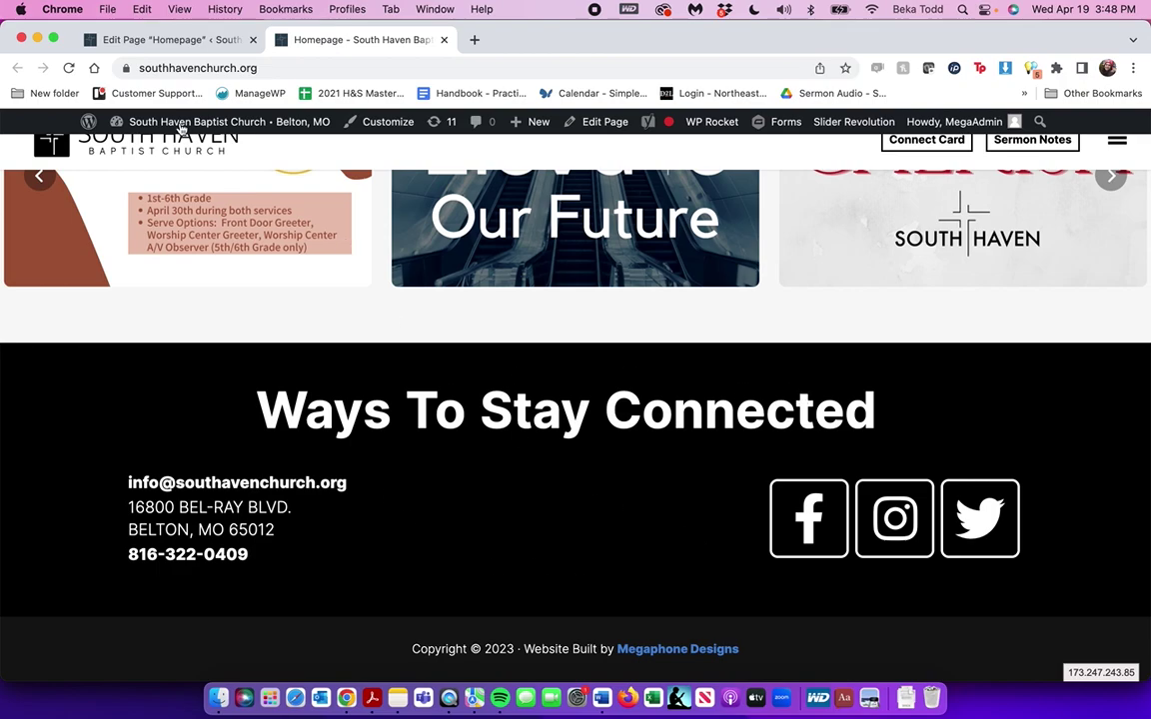
Collapse Slider, expand Inviting People, and select its "Inviting people to find hope in Jesus Christ" heading
left_click(145, 40)
scroll(377, 421, "down", 2)
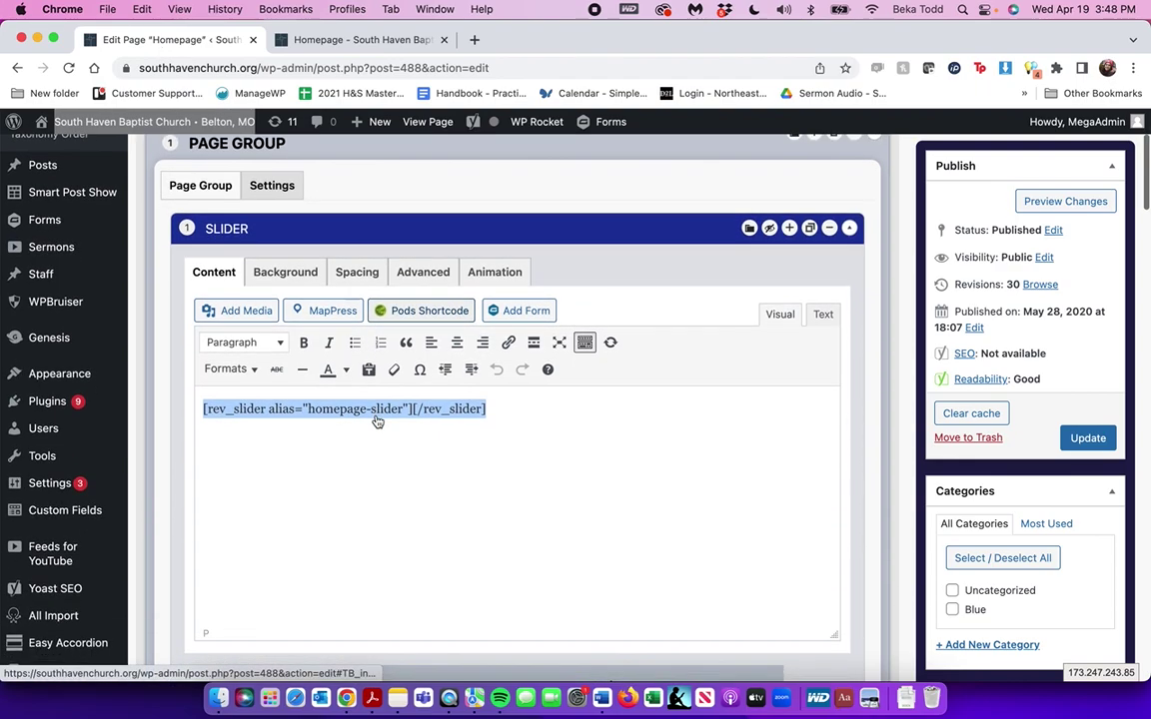
left_click(377, 228)
scroll(376, 226, "down", 1)
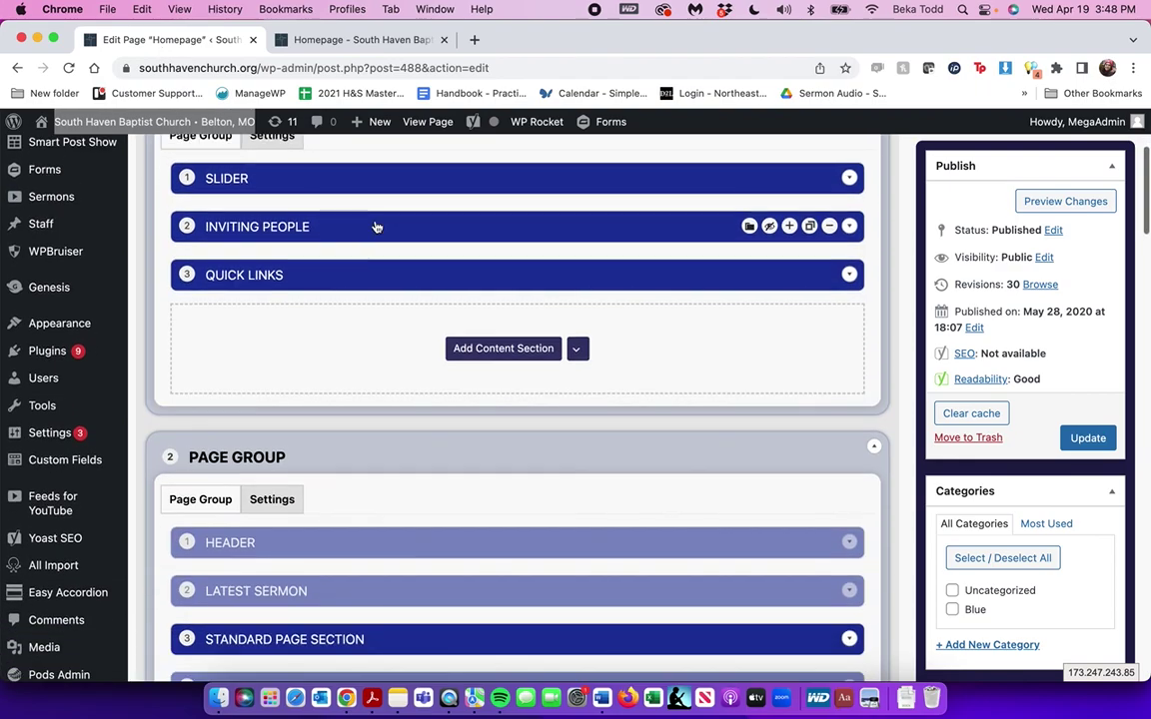
left_click(377, 227)
scroll(377, 227, "down", 1)
double_click(408, 354)
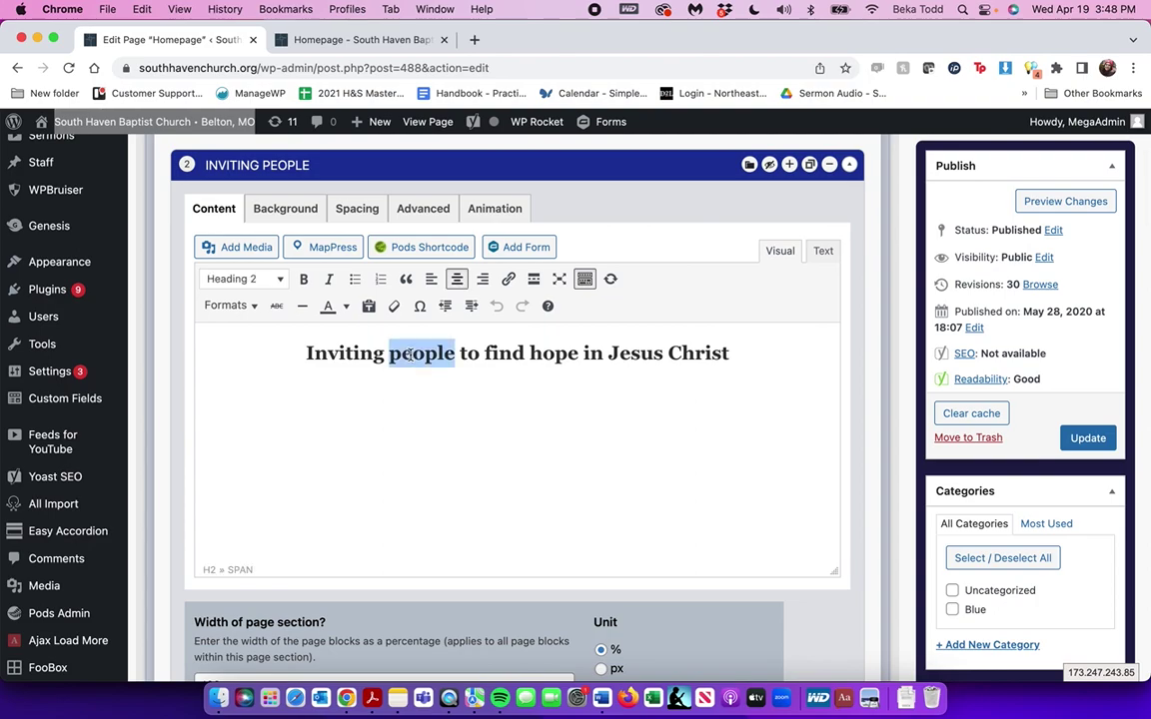
triple_click(408, 354)
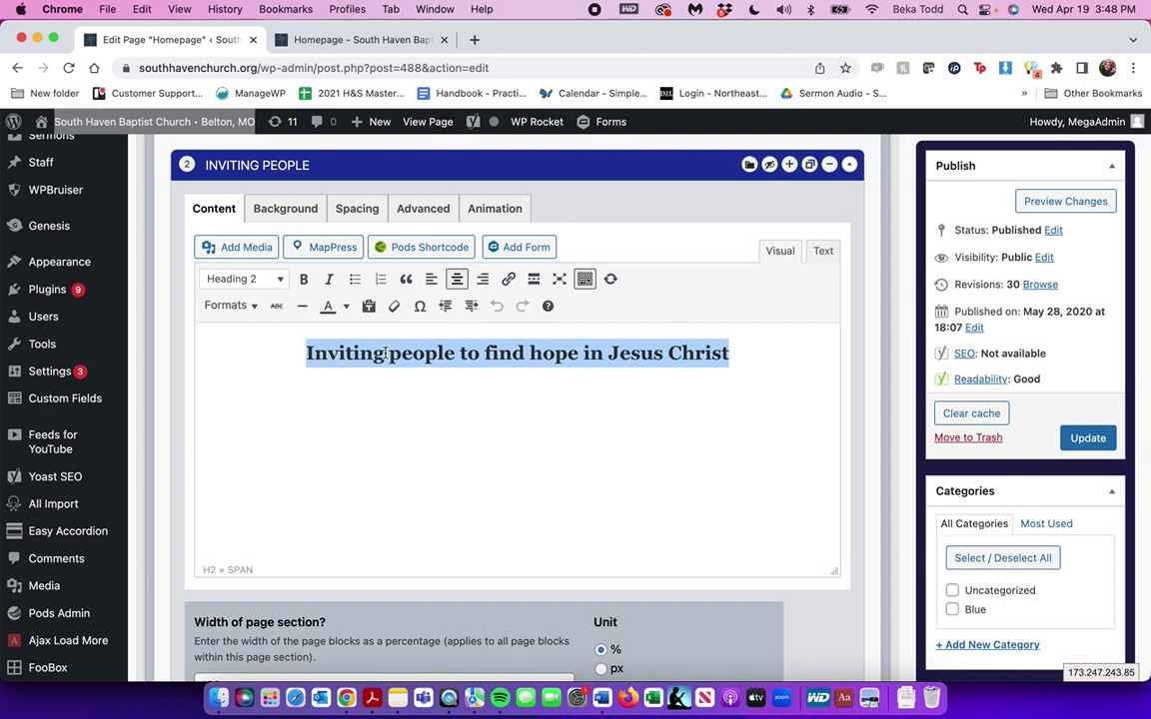
View the Kids, Students and Life Groups cards on the live homepage
left_click(290, 40)
scroll(427, 347, "up", 10)
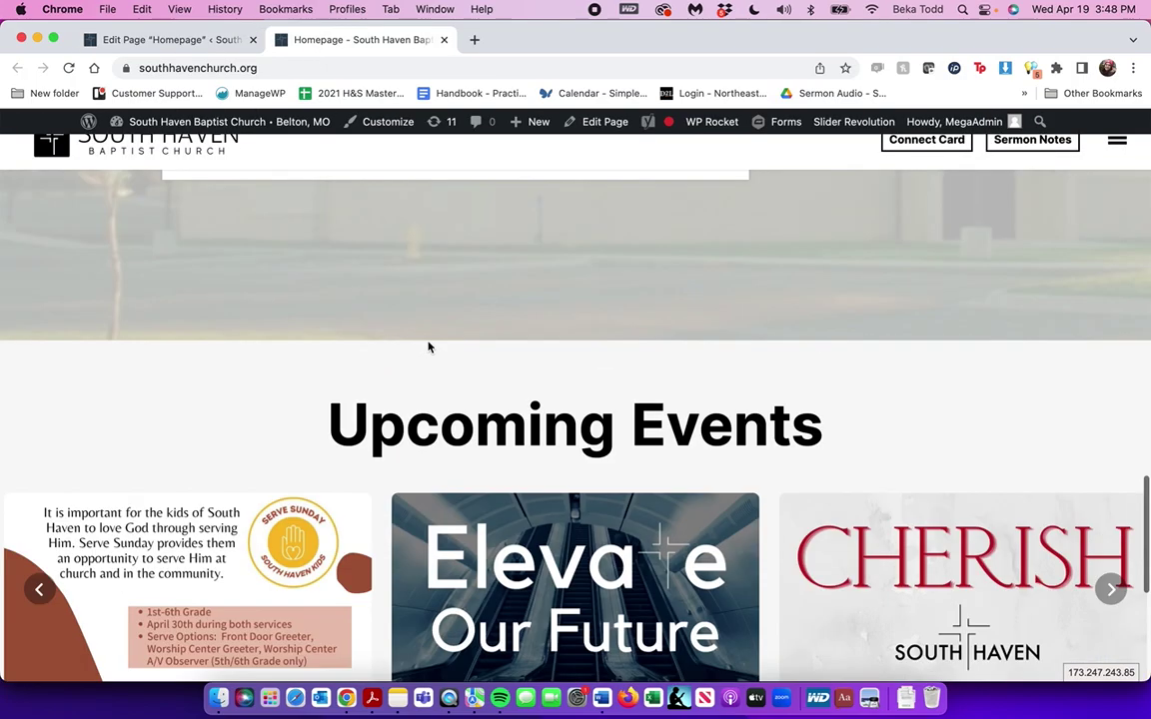
scroll(427, 346, "up", 8)
scroll(428, 347, "down", 3)
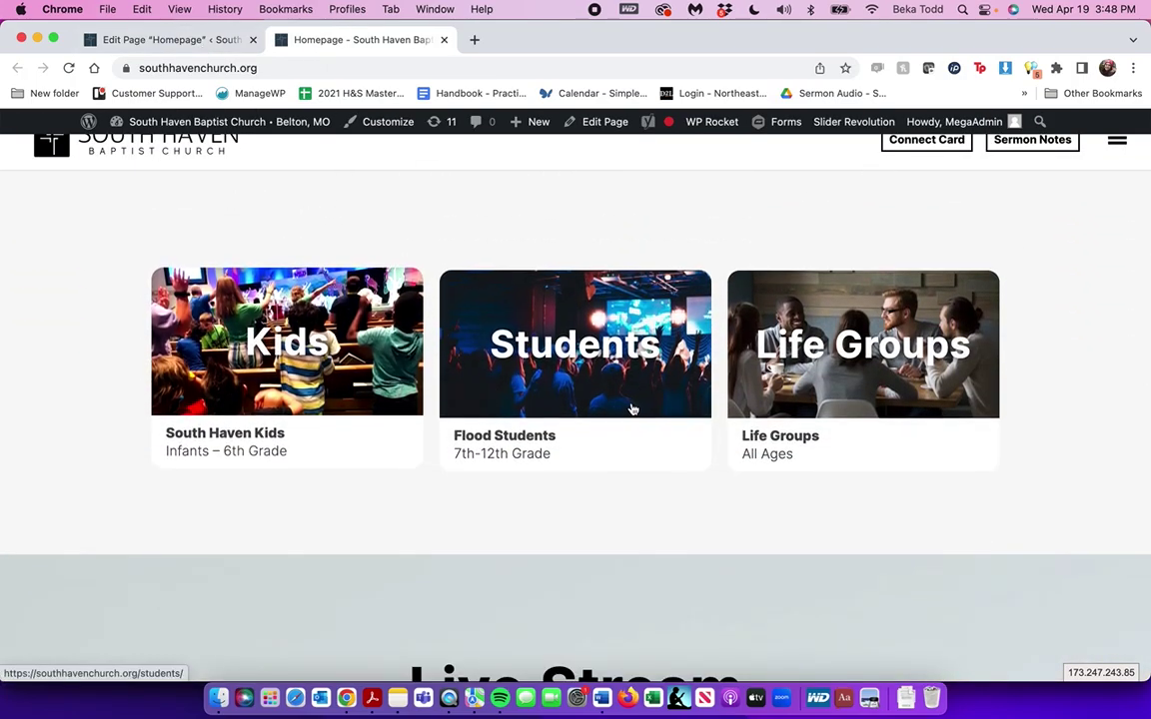
Back in the editor, expand Quick Links to show the Kids entry and its background image
left_click(225, 45)
scroll(423, 373, "down", 8)
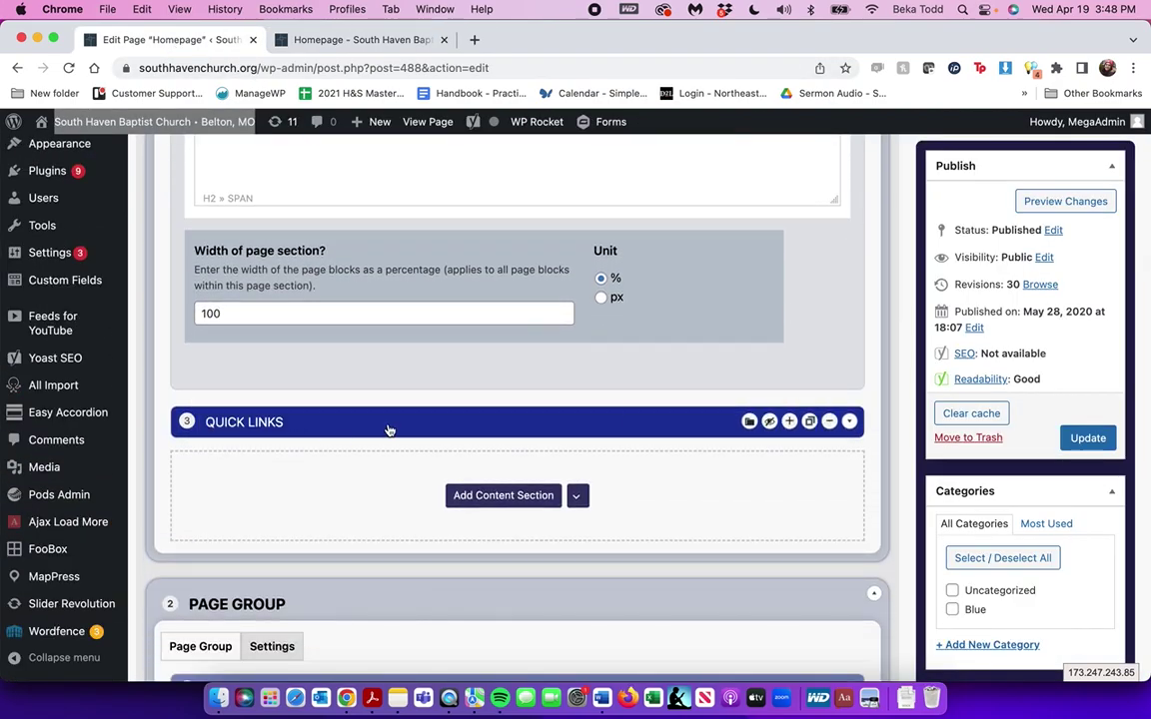
left_click(389, 429)
scroll(388, 424, "down", 5)
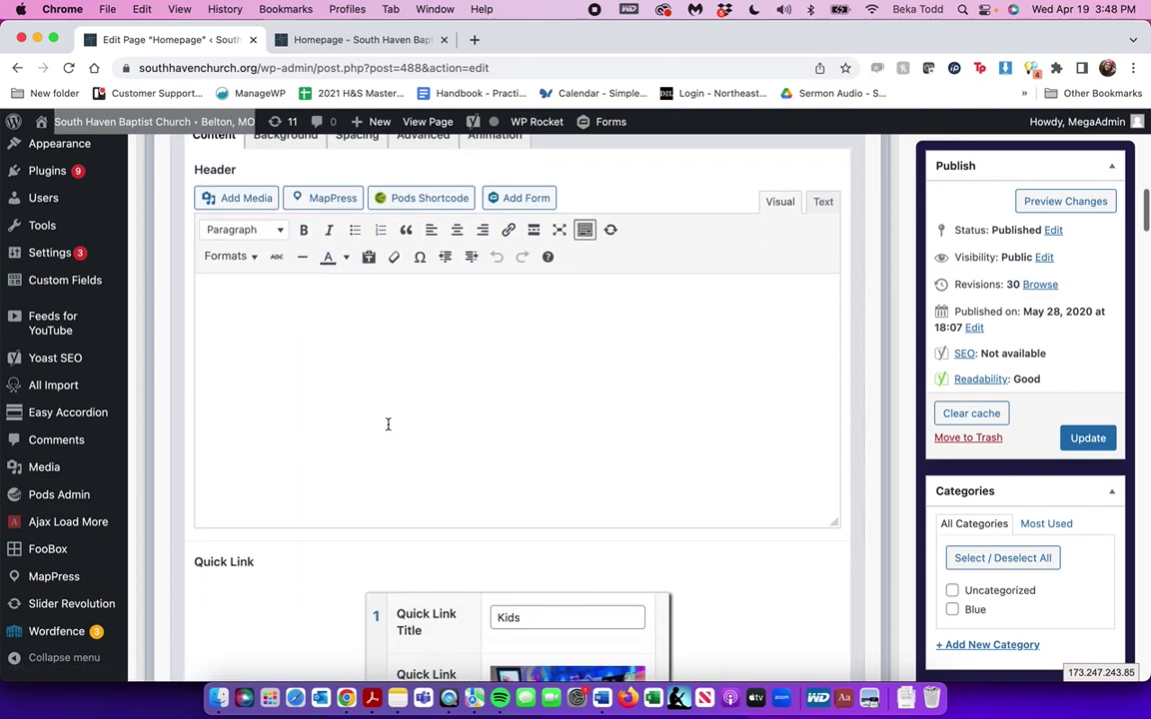
scroll(387, 425, "down", 2)
scroll(562, 455, "down", 5)
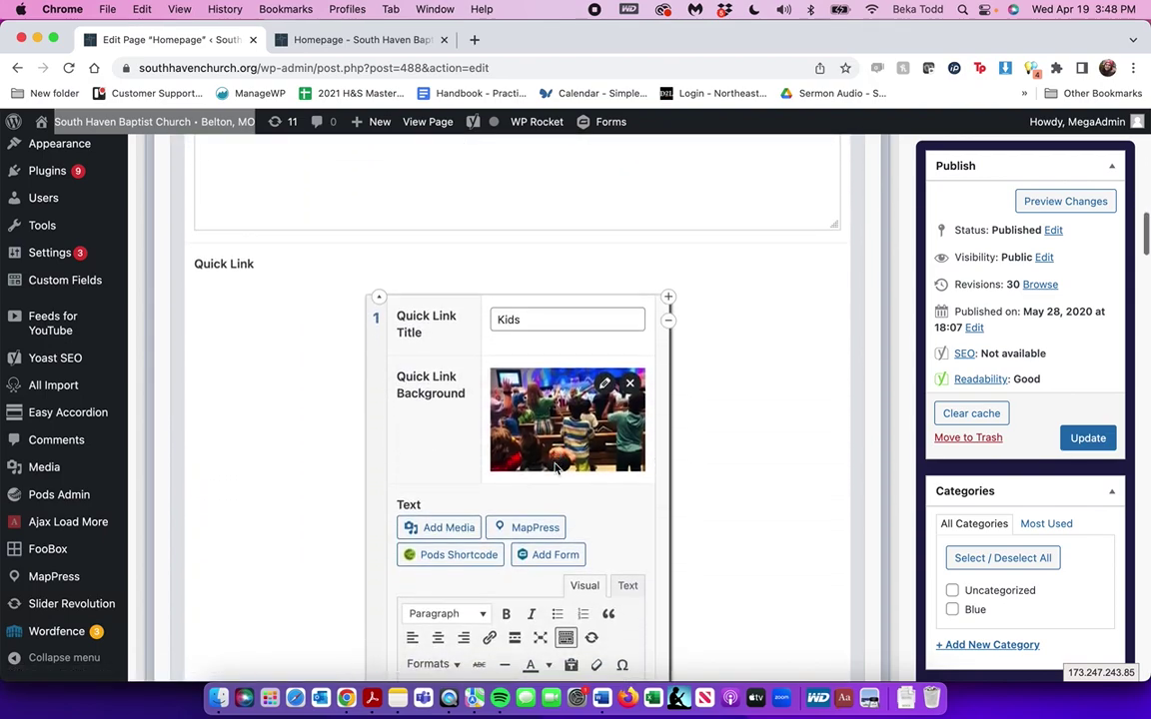
scroll(498, 415, "up", 3)
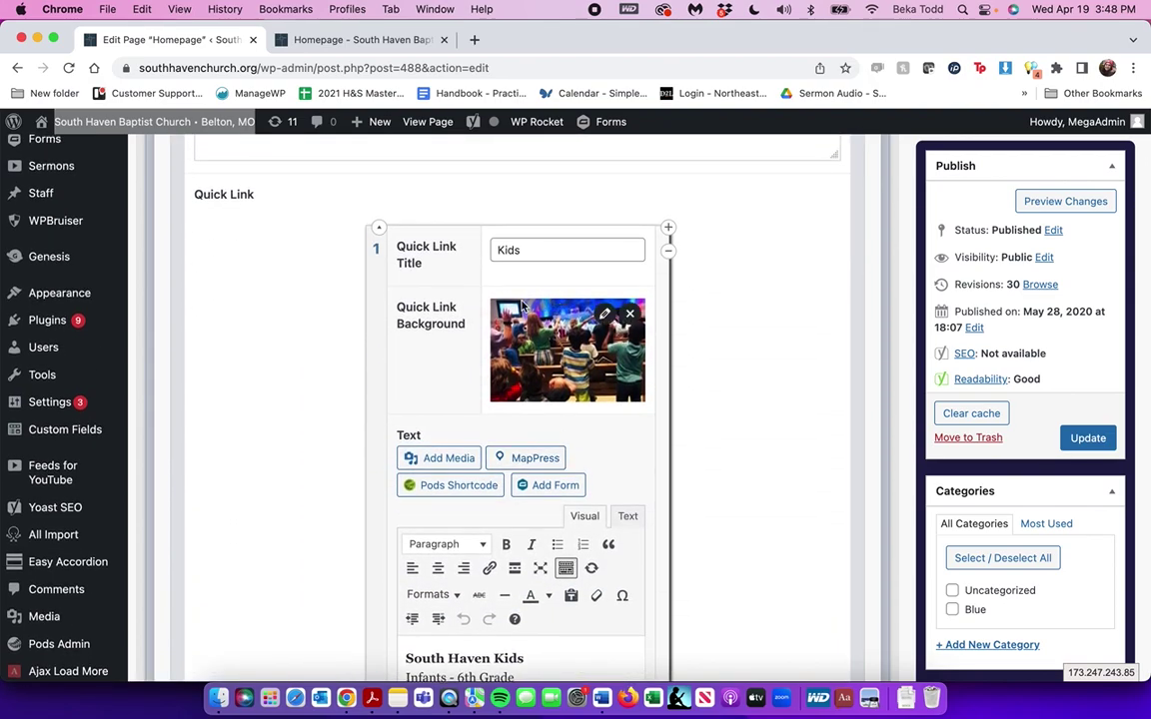
scroll(515, 366, "down", 3)
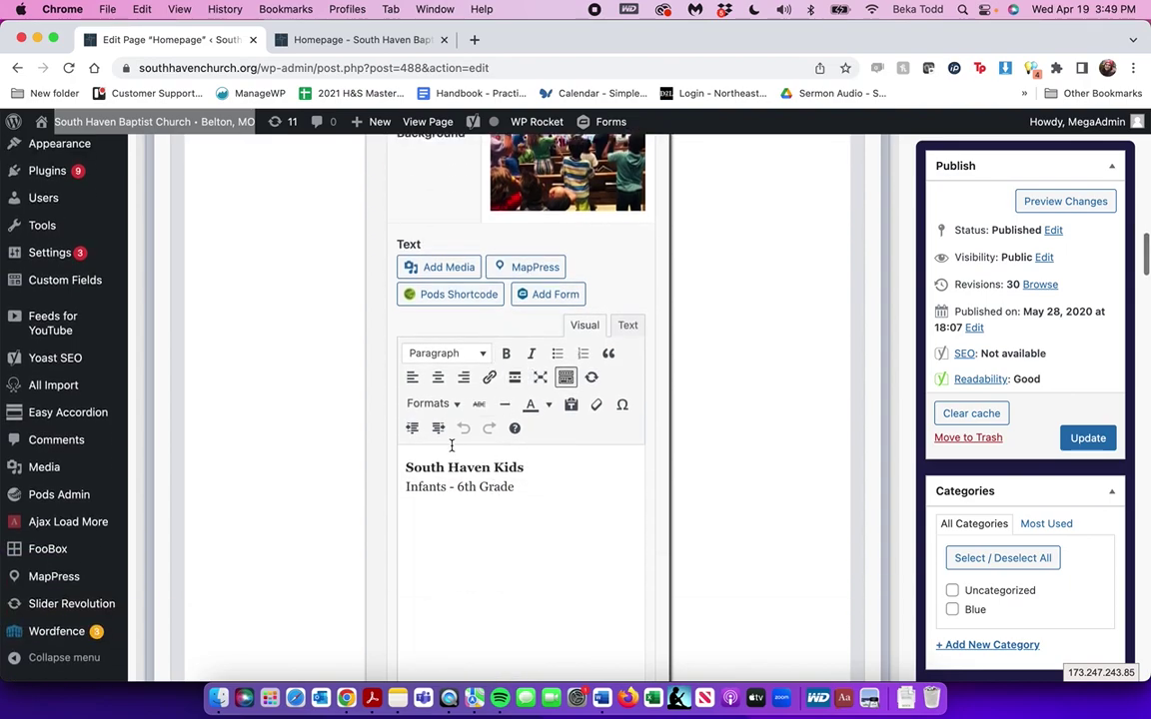
scroll(433, 472, "down", 3)
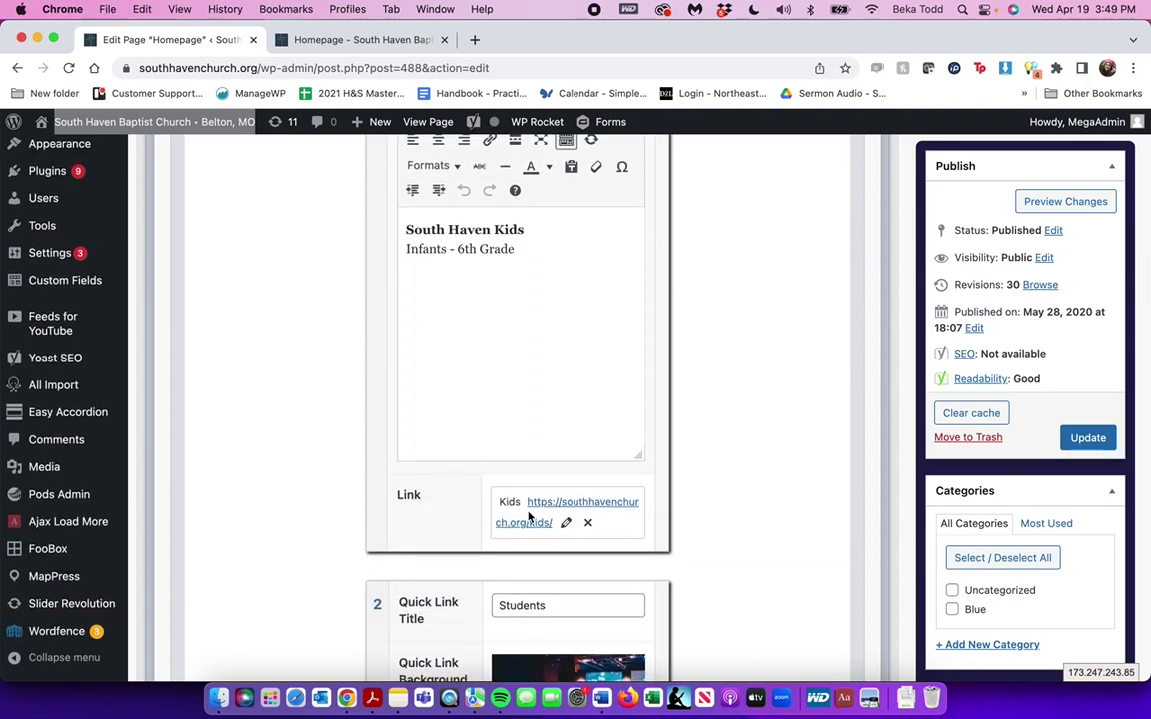
scroll(529, 516, "down", 10)
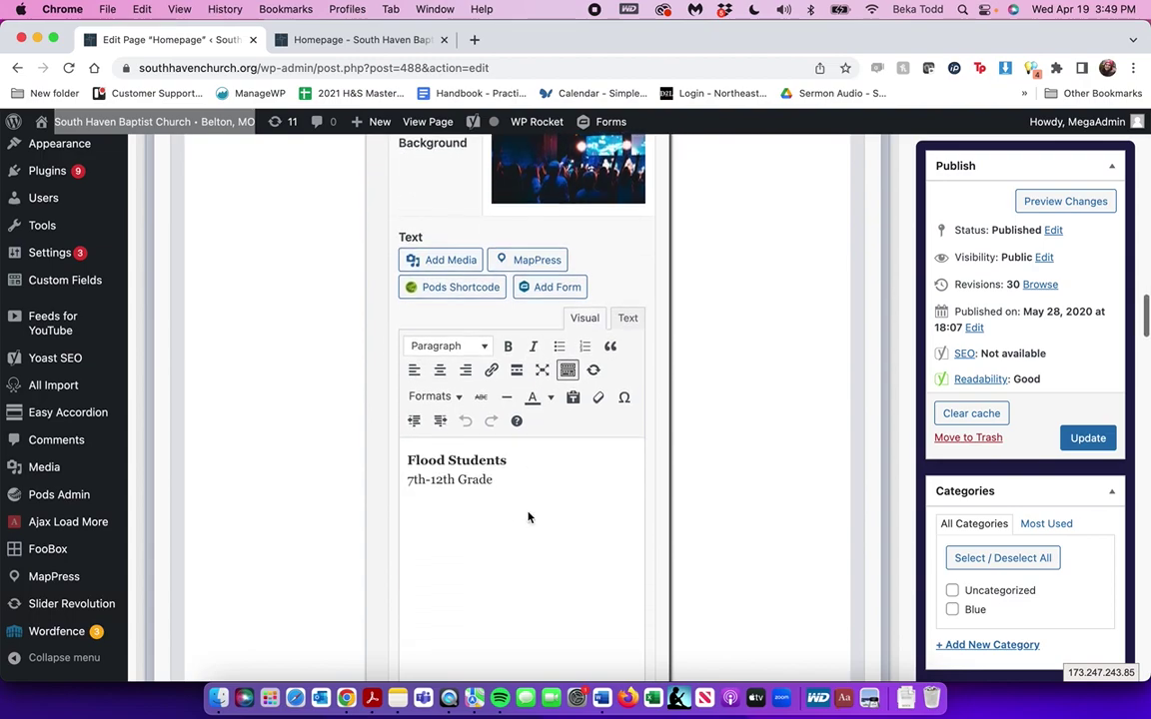
scroll(528, 516, "down", 15)
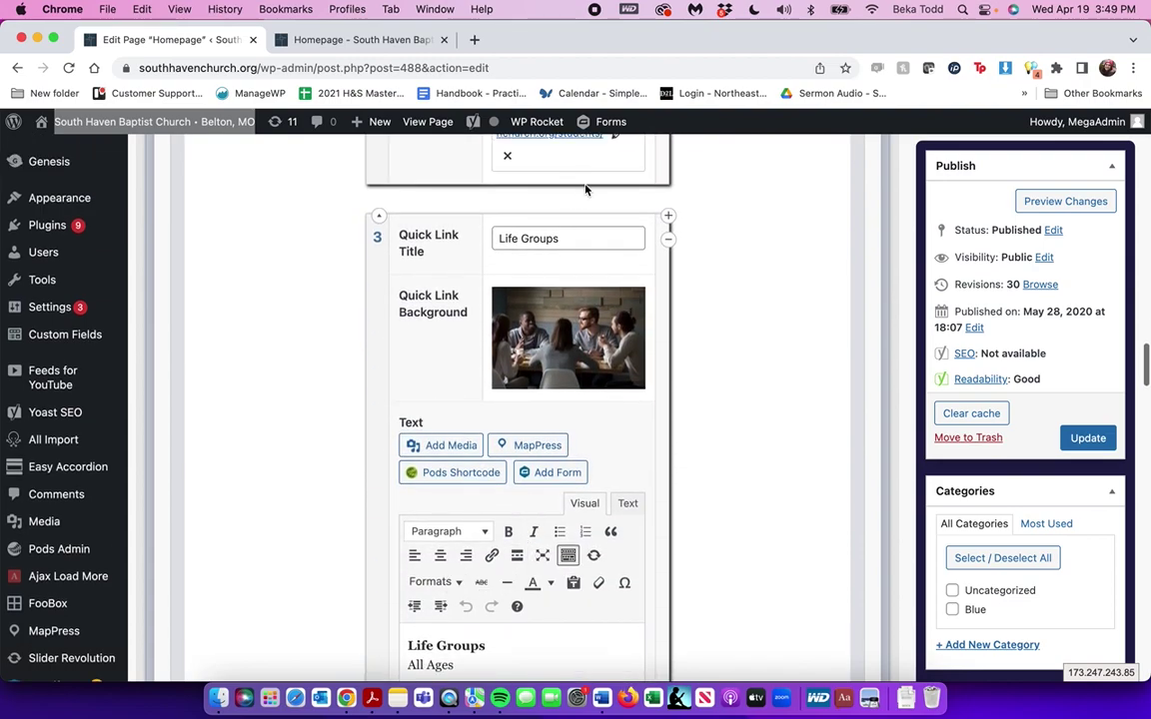
triple_click(567, 240)
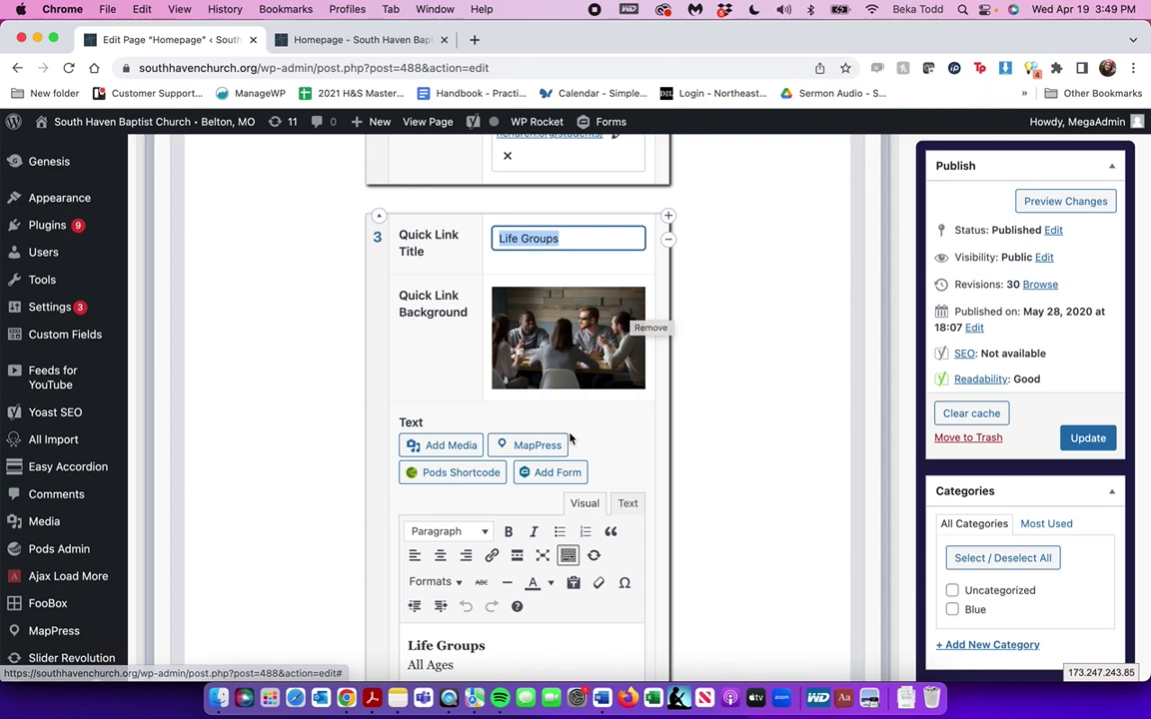
scroll(570, 432, "down", 10)
scroll(570, 438, "up", 2)
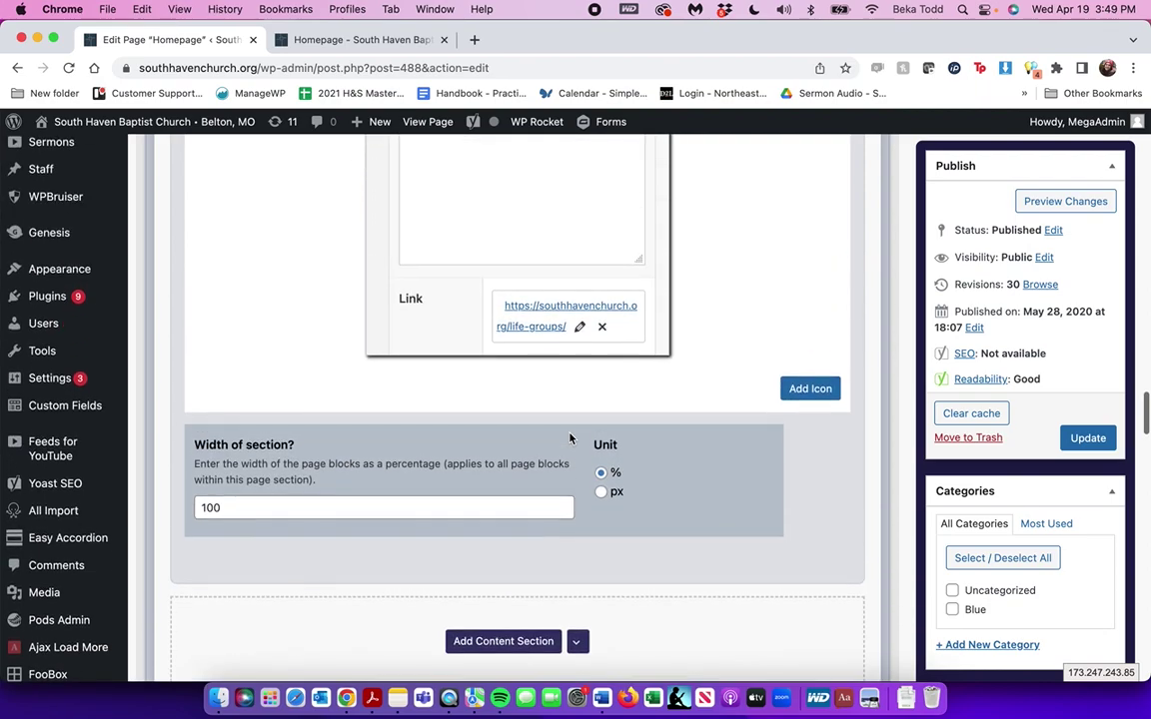
Add a fourth quick link and open its title, image and link fields without filling them
left_click(821, 391)
left_click(521, 406)
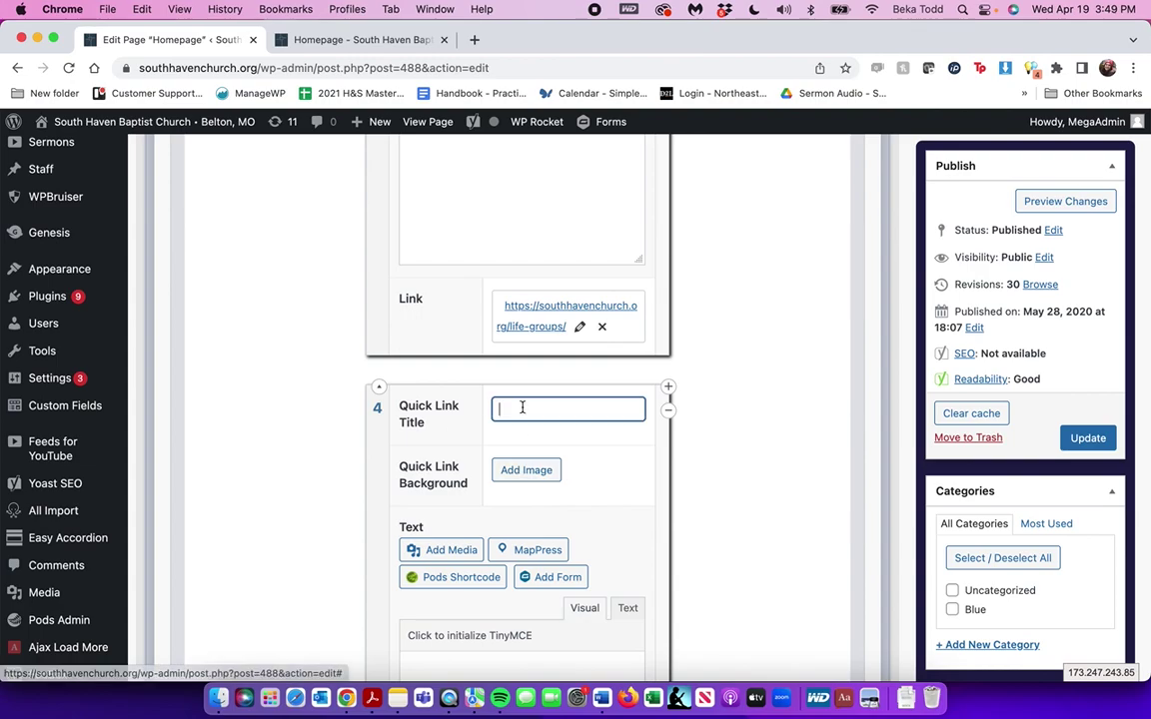
left_click(522, 470)
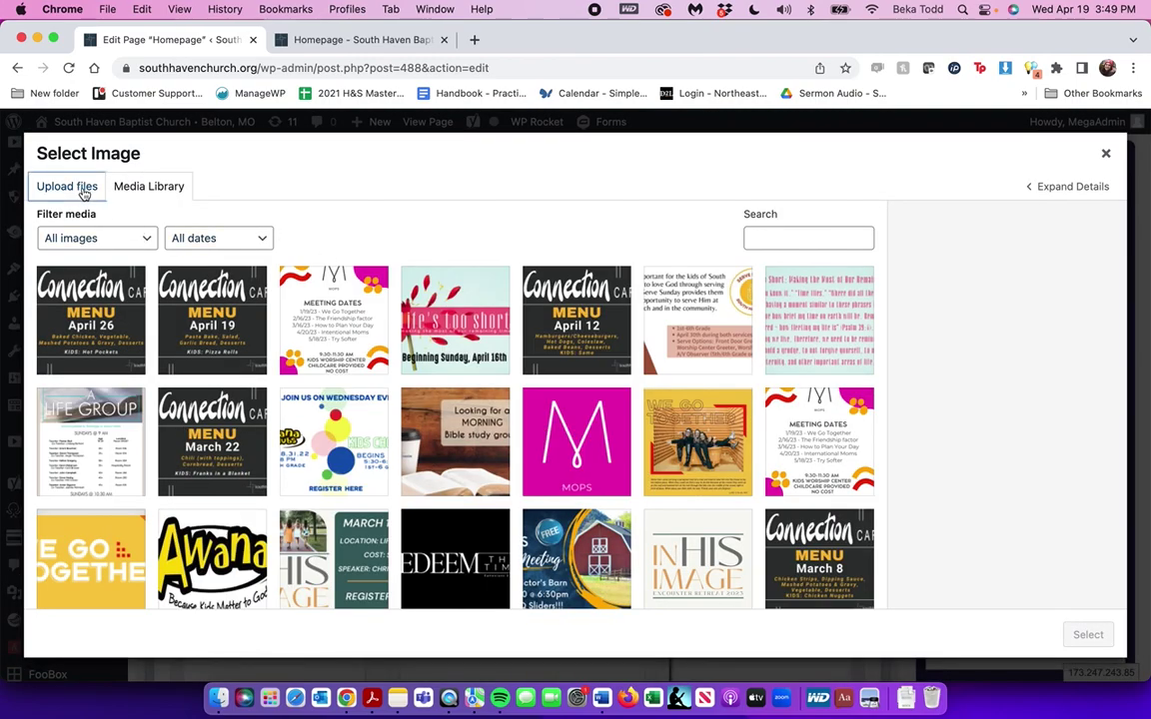
left_click(83, 194)
left_click(1104, 154)
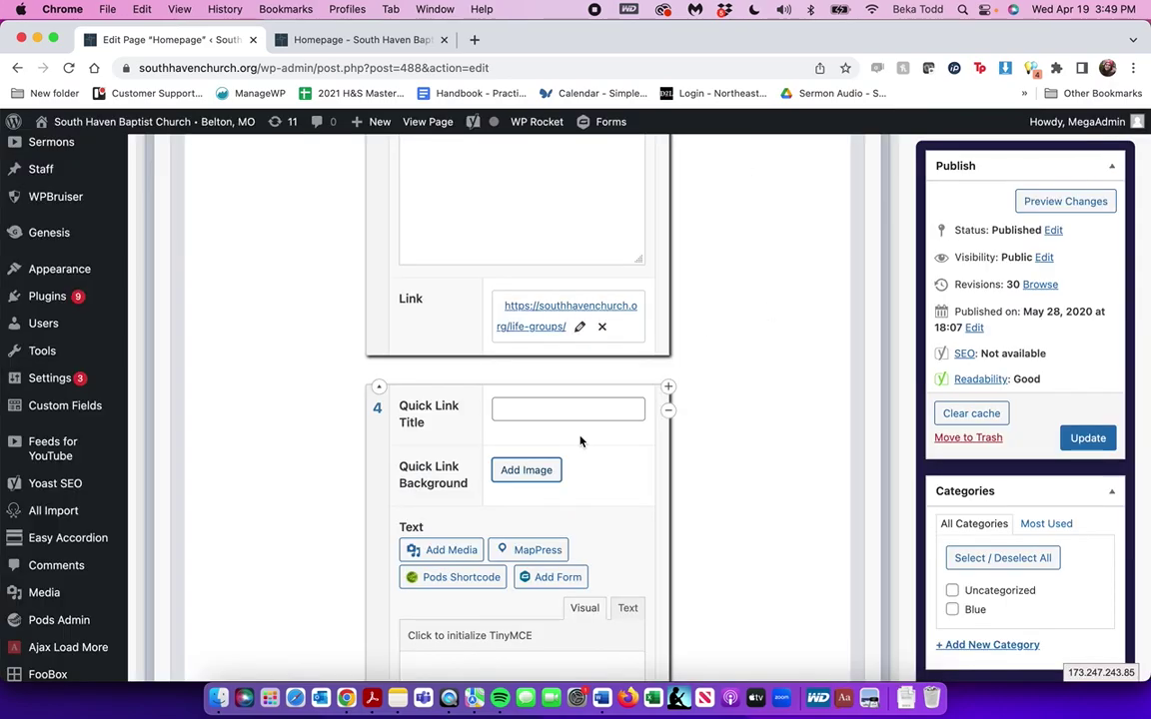
scroll(580, 441, "down", 3)
left_click(513, 420)
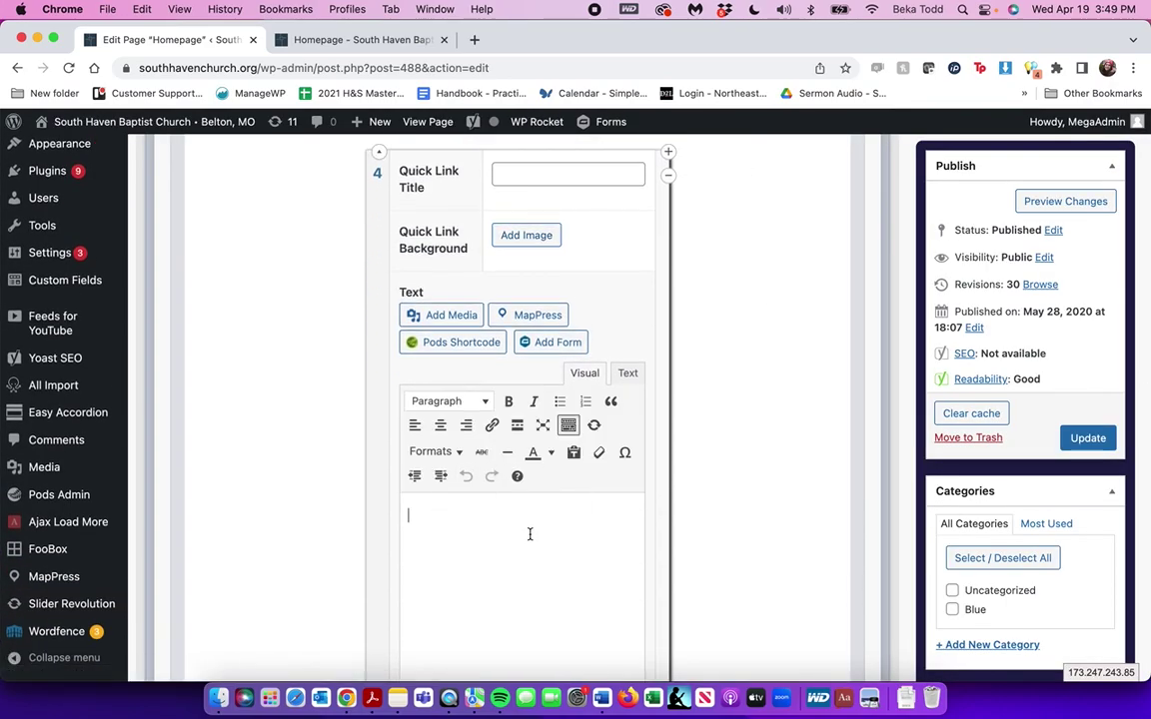
scroll(489, 503, "down", 3)
left_click(527, 491)
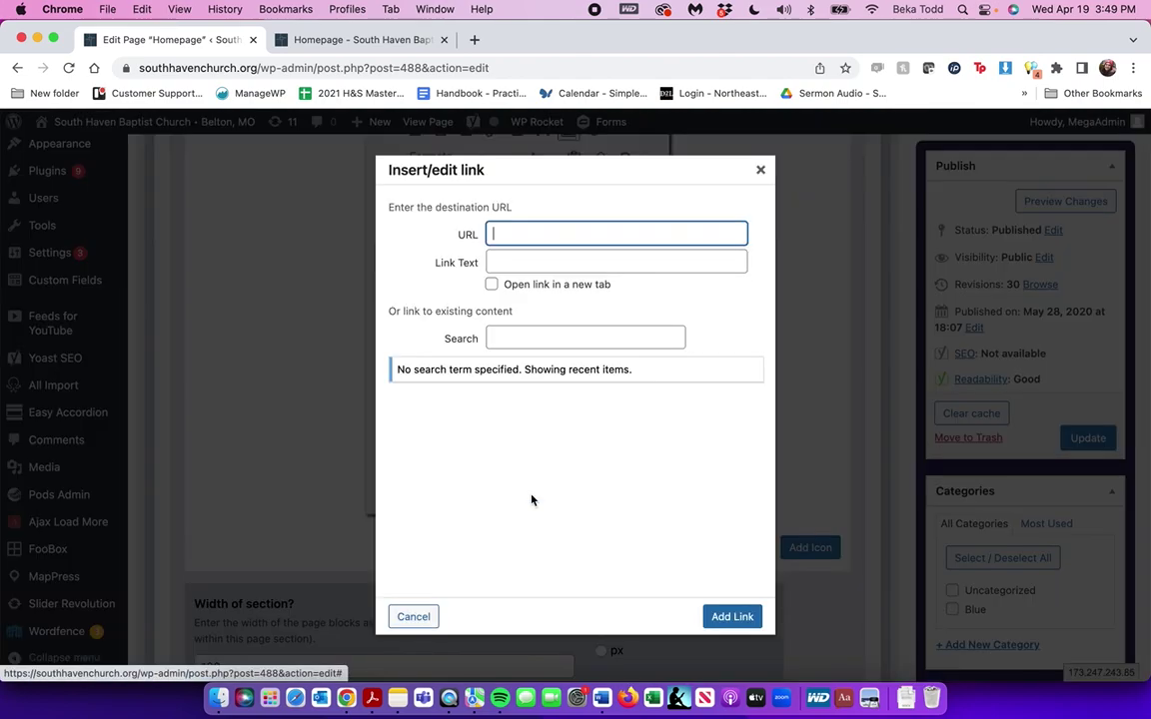
left_click(759, 174)
scroll(705, 186, "up", 5)
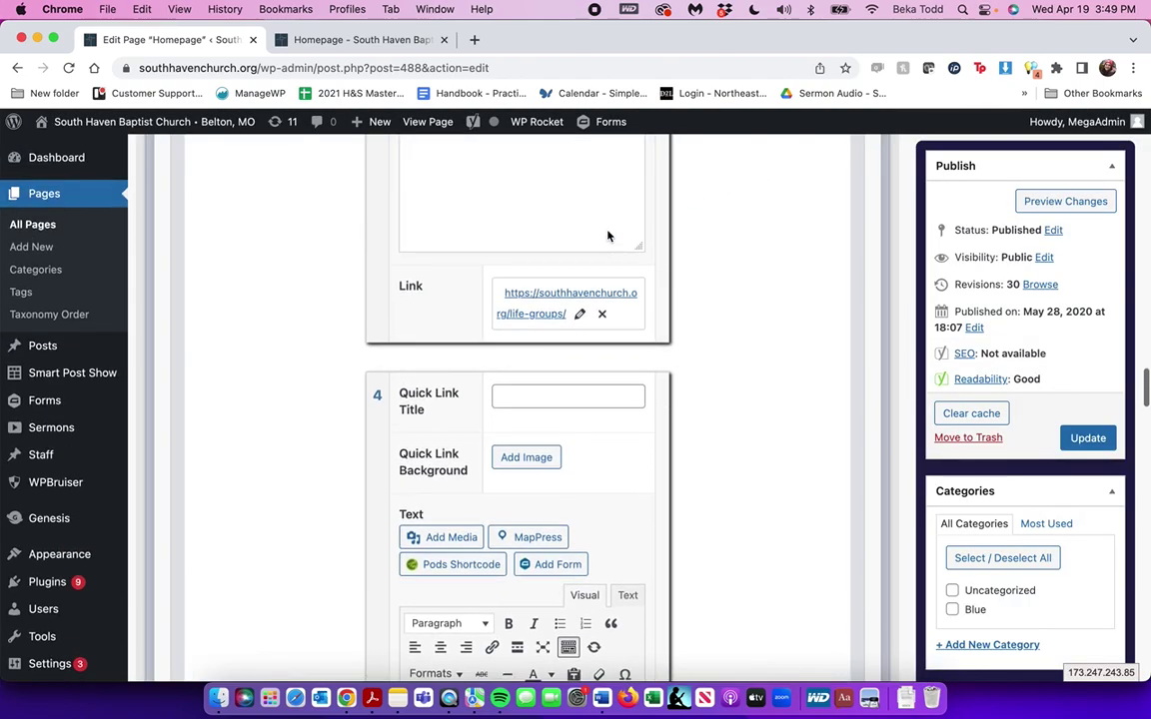
Remove the empty fourth quick link and collapse the Life Groups entry
left_click(668, 399)
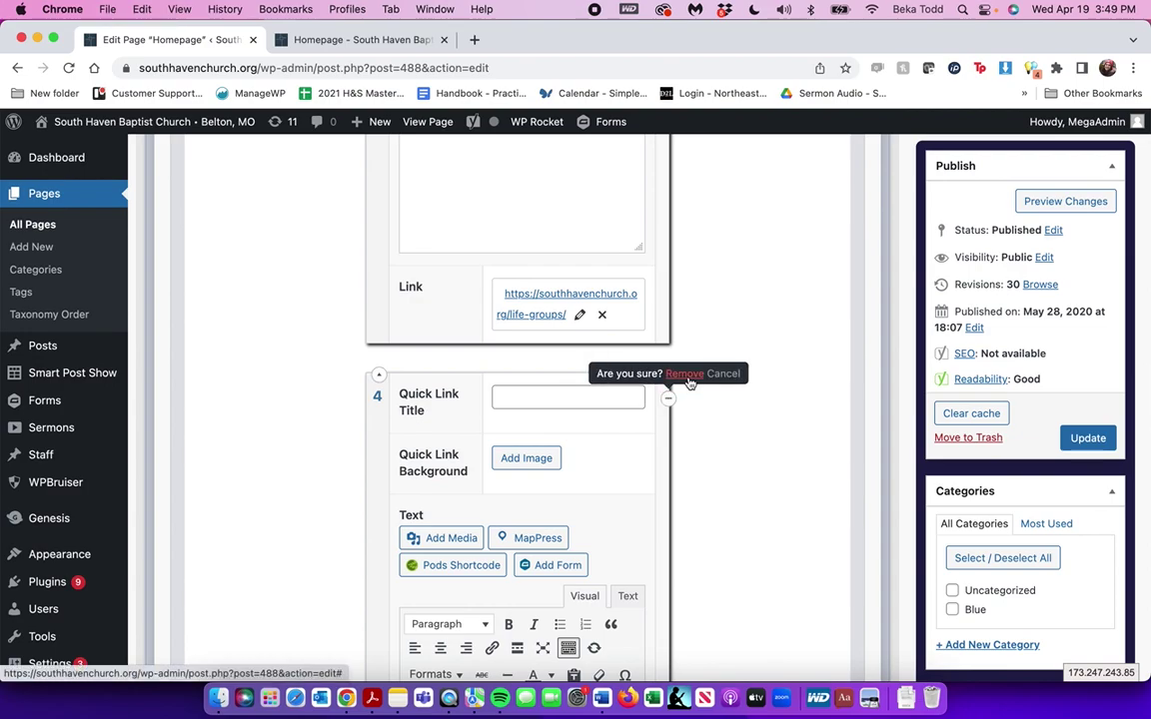
left_click(685, 375)
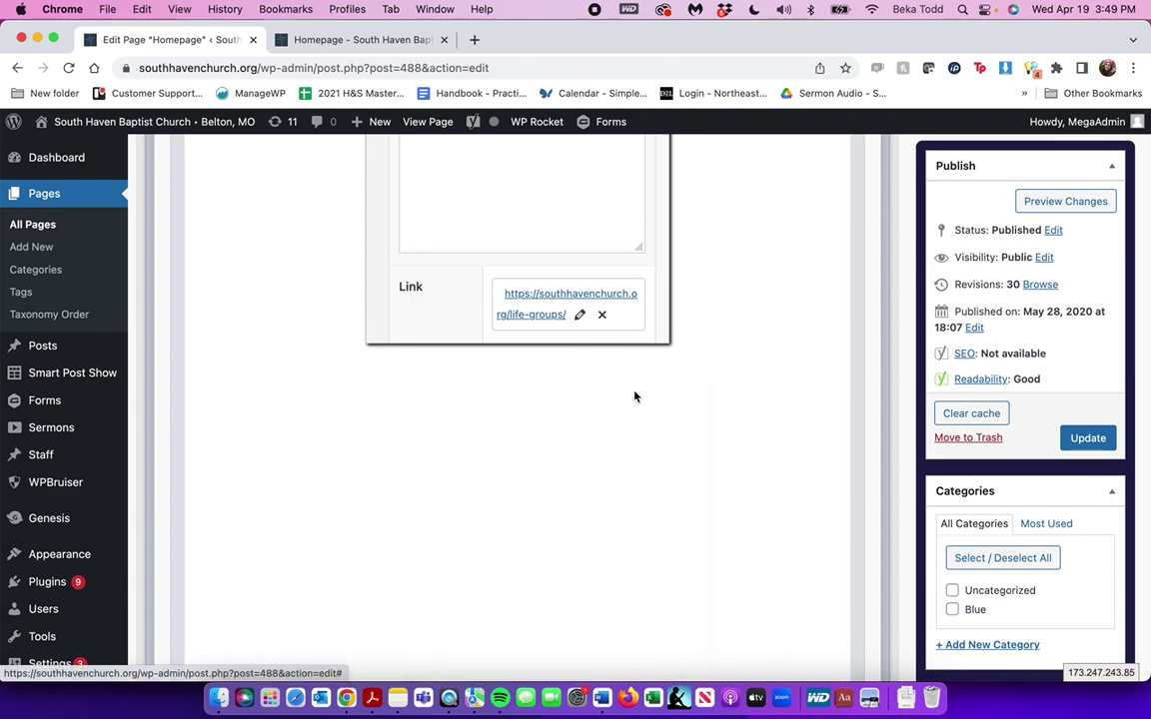
scroll(620, 300, "up", 10)
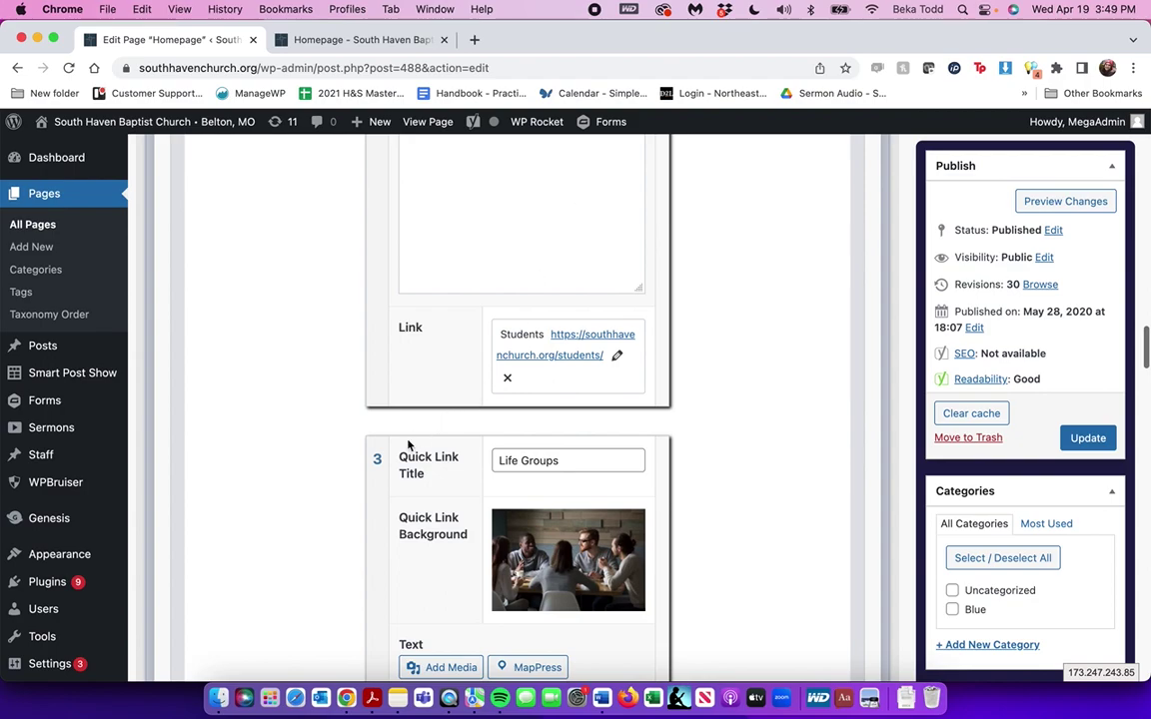
left_click(380, 439)
scroll(384, 439, "up", 5)
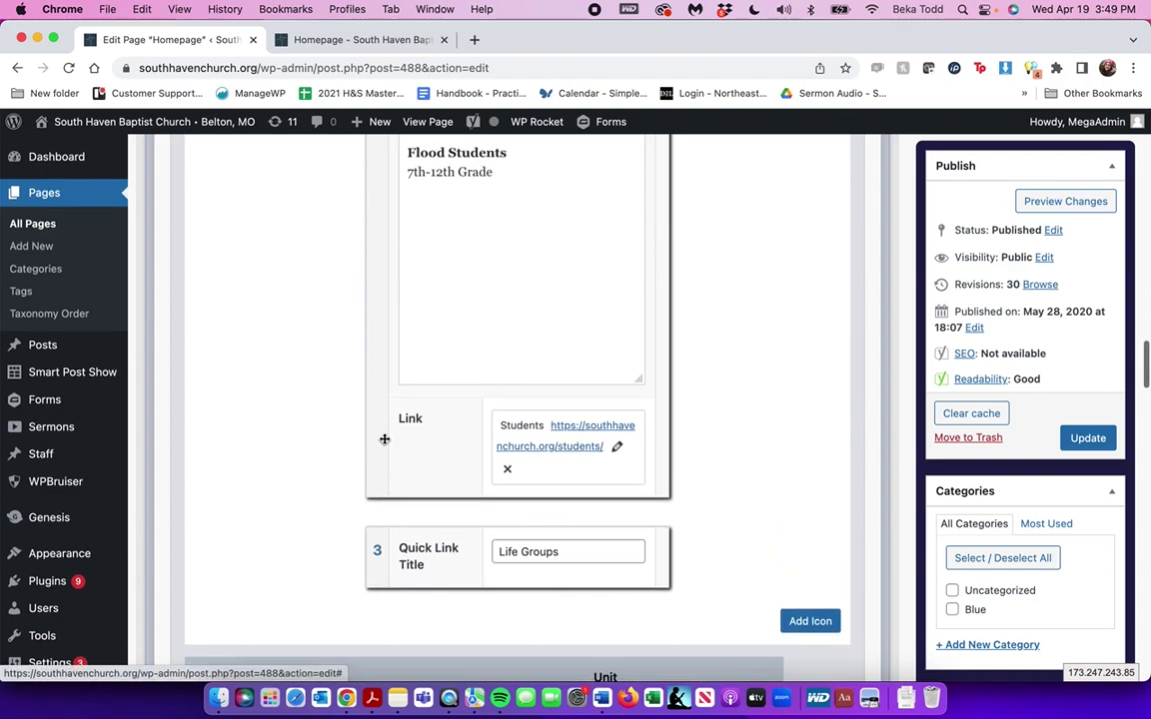
scroll(385, 440, "up", 5)
Collapse the Students and Kids quick links, then scroll down to the next page group
left_click(380, 277)
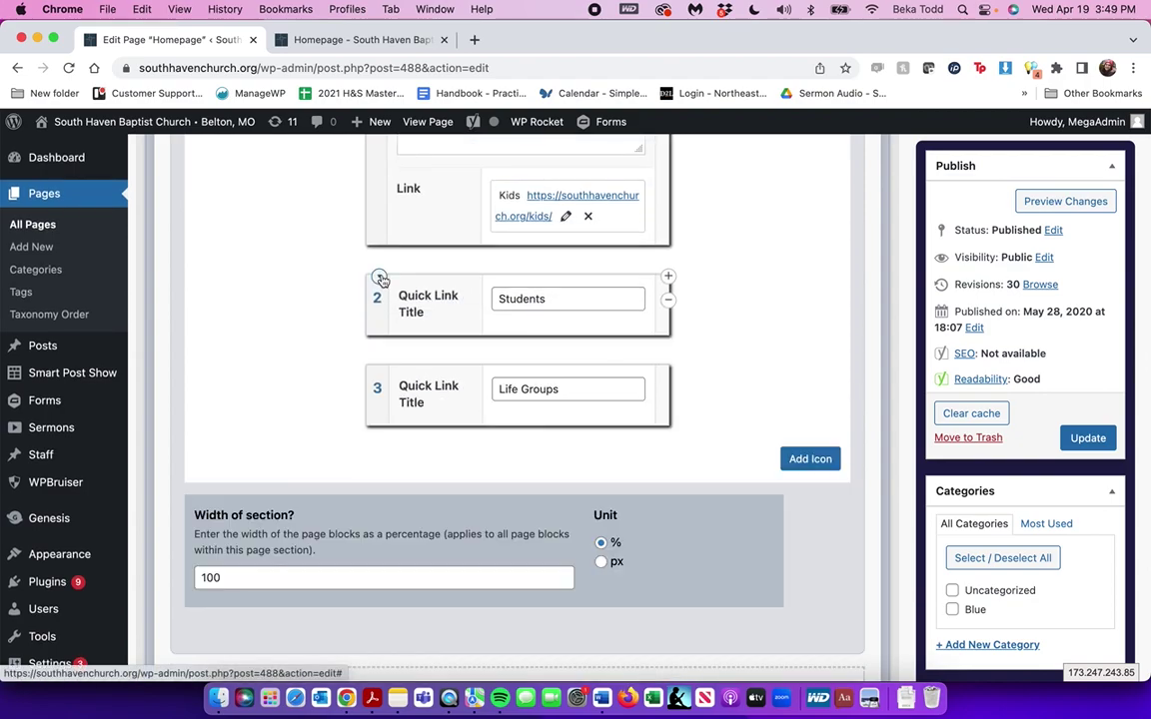
scroll(448, 396, "up", 10)
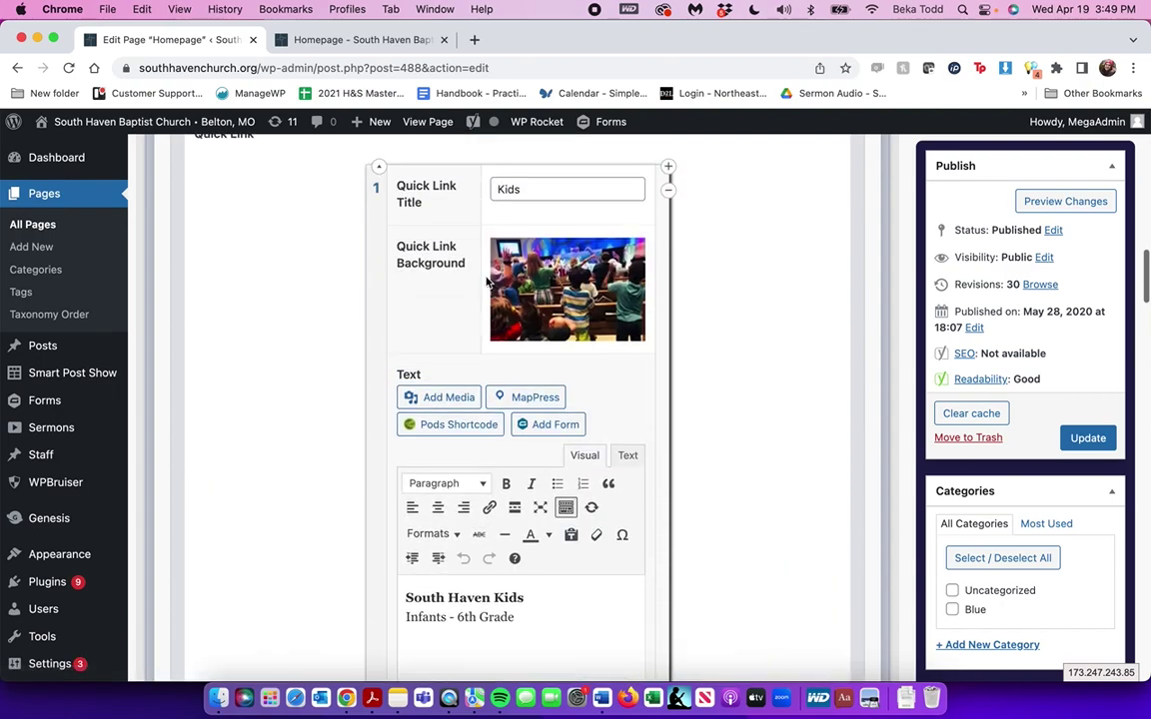
left_click(379, 169)
scroll(832, 378, "up", 2)
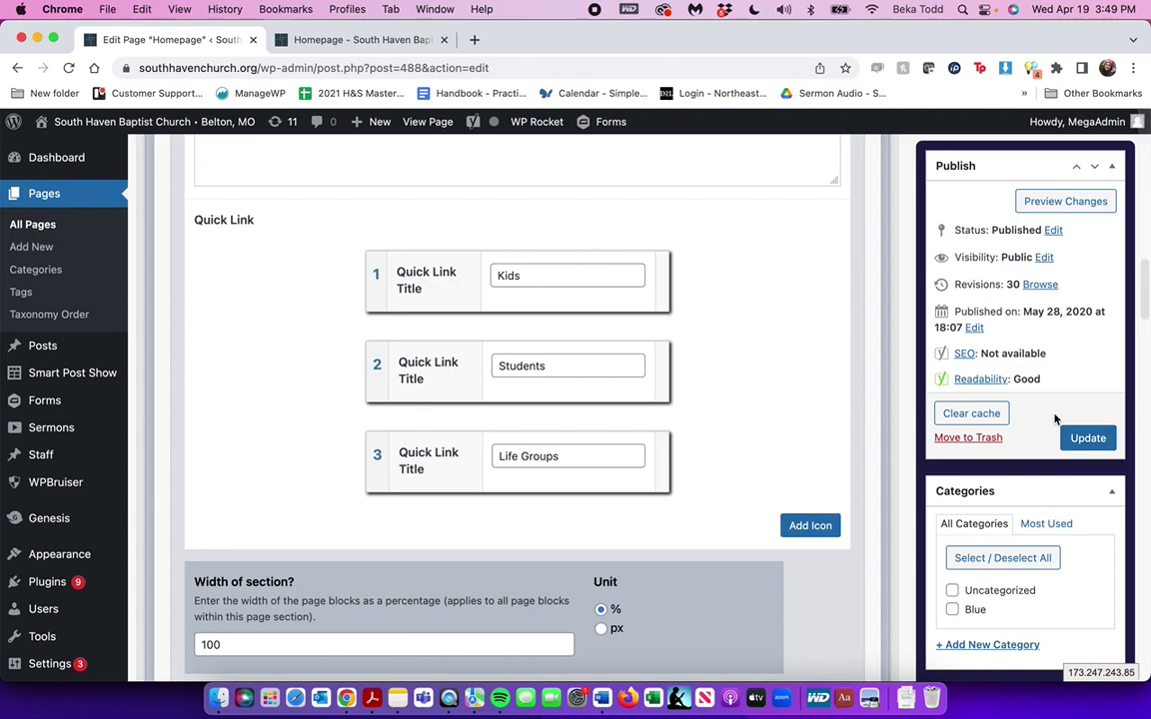
scroll(720, 436, "down", 6)
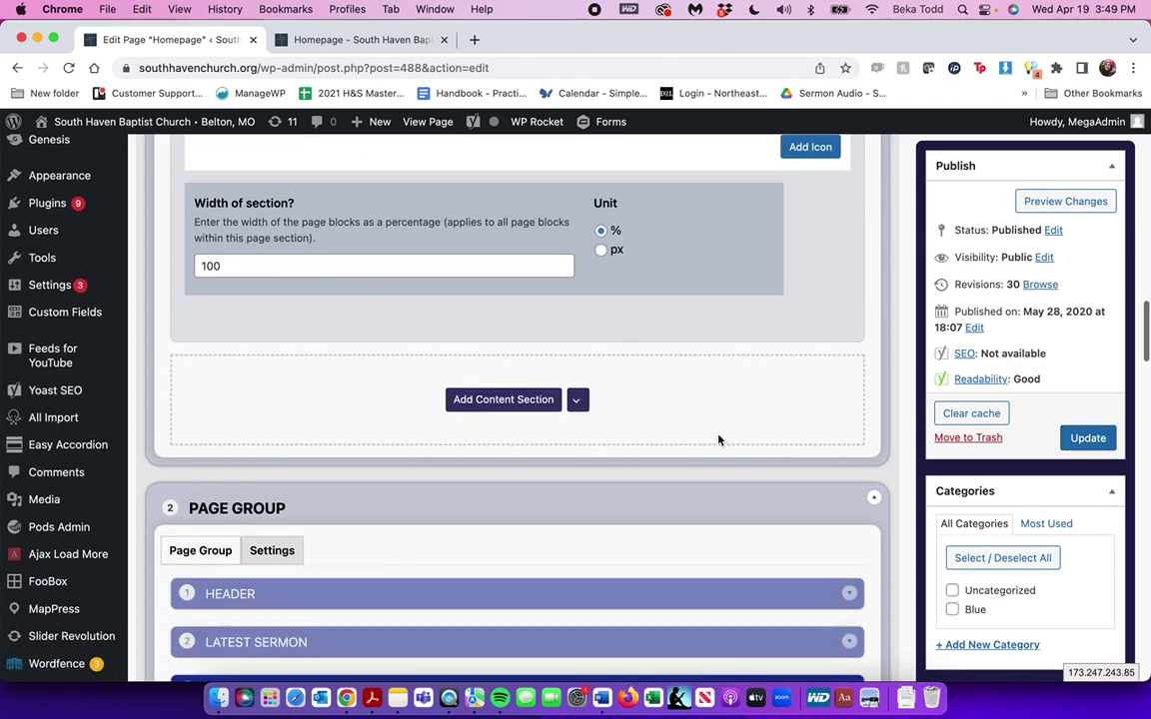
scroll(719, 439, "down", 1)
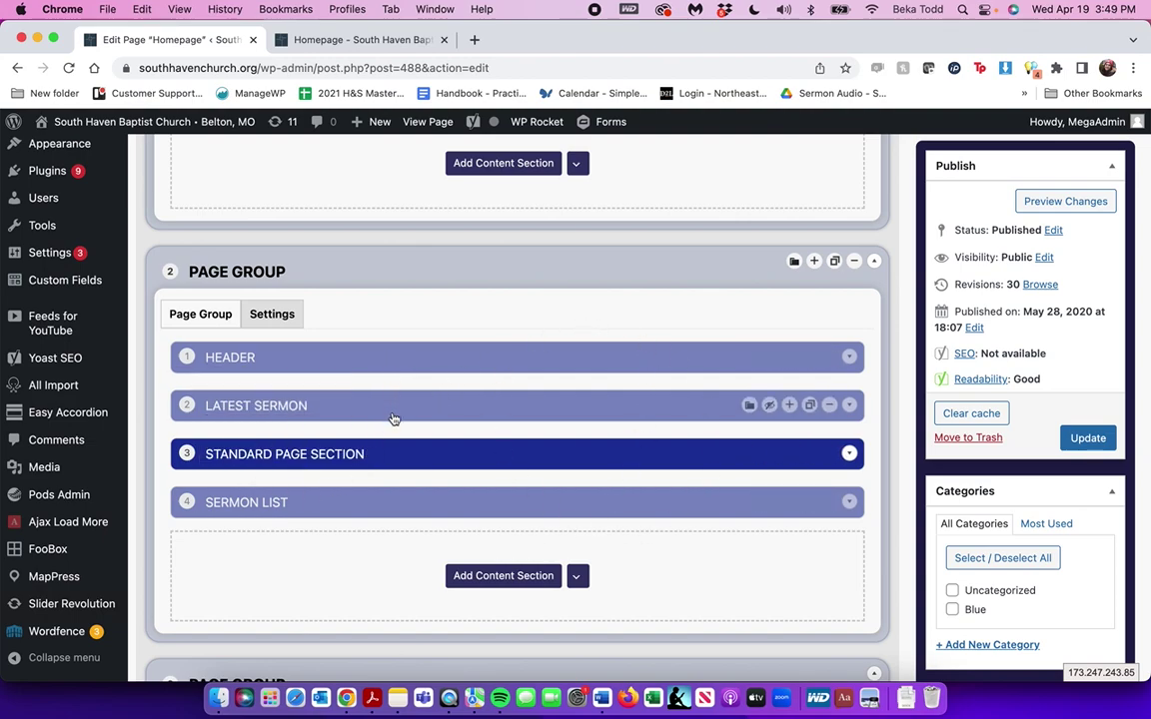
Open the Live Stream section and flip between its Visual and Text views
left_click(451, 458)
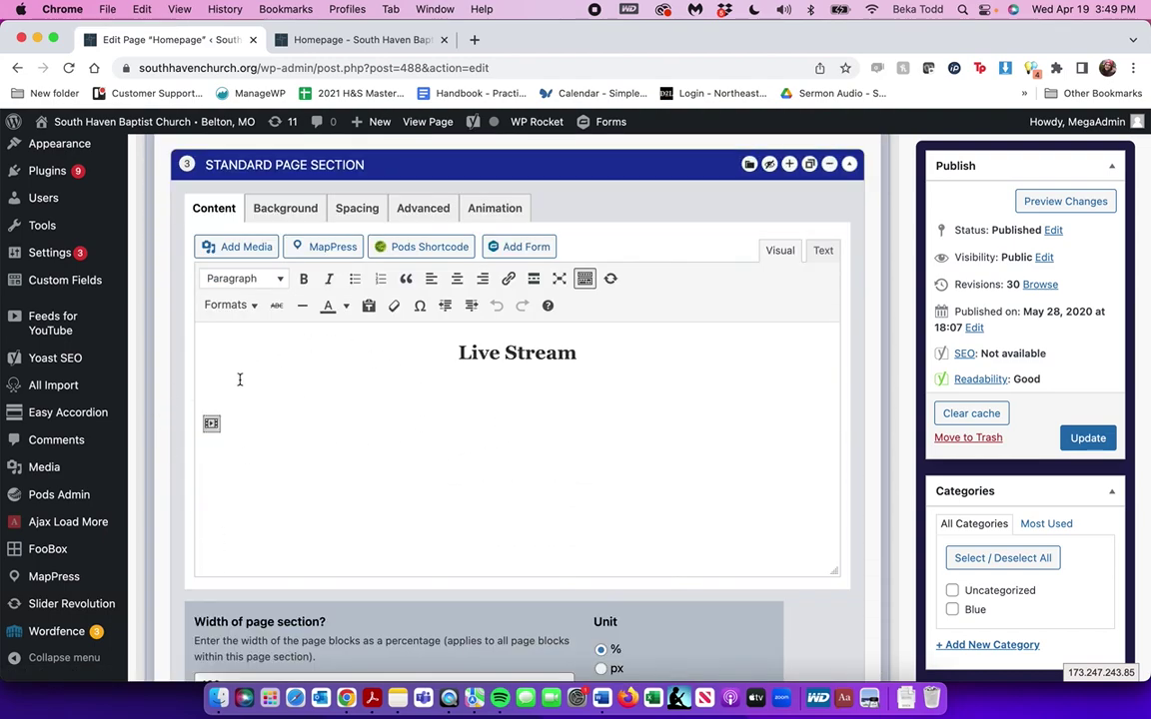
left_click(824, 250)
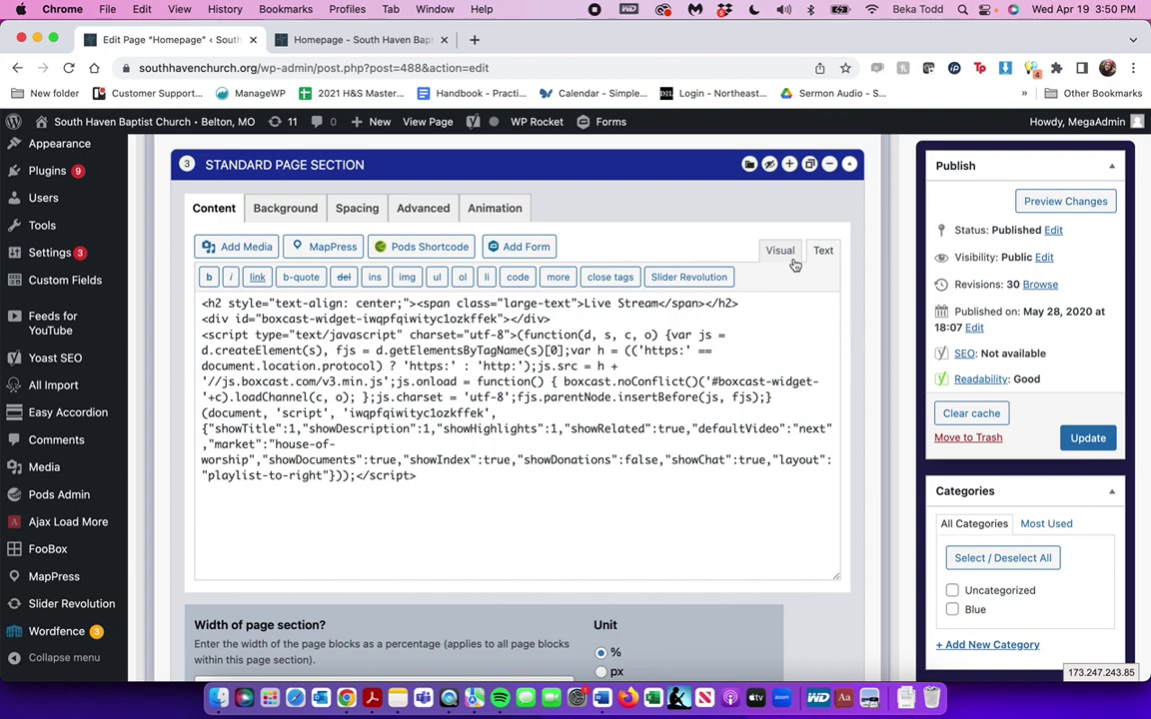
left_click(780, 252)
left_click(819, 252)
left_click(780, 252)
Delete stray letters after the heading and review the embed code, ending in Visual mode
type("lkjlk")
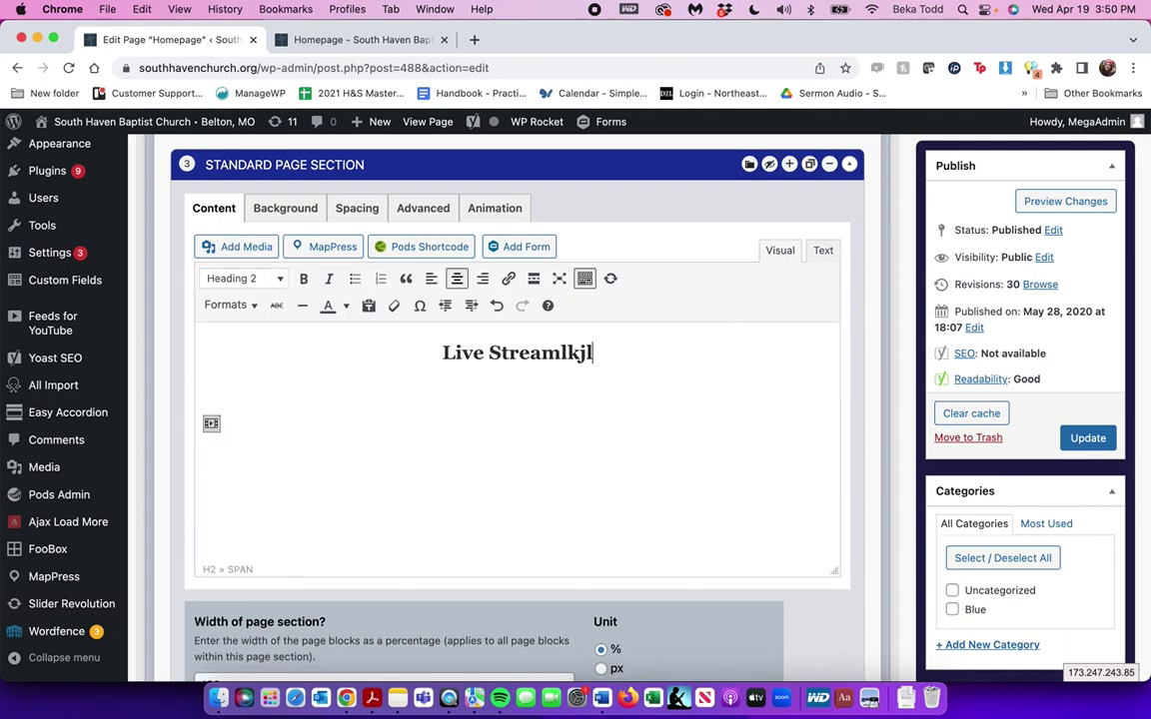
key("BackSpace")
key("BackSpace")
key("BackSpace")
key("BackSpace")
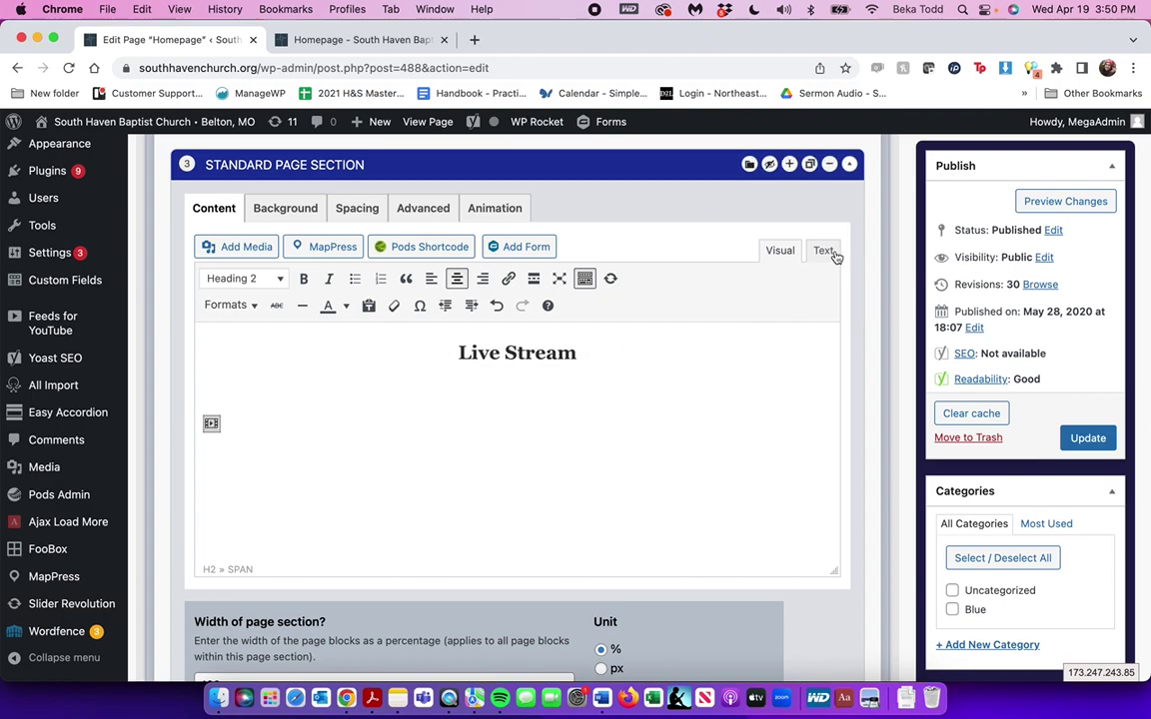
left_click(822, 252)
left_click_drag(572, 495, 163, 284)
left_click(779, 252)
scroll(516, 457, "up", 3)
Collapse the Standard Page Section and dismiss the Wordfence blocked-request warning
left_click(685, 335)
left_click(463, 236)
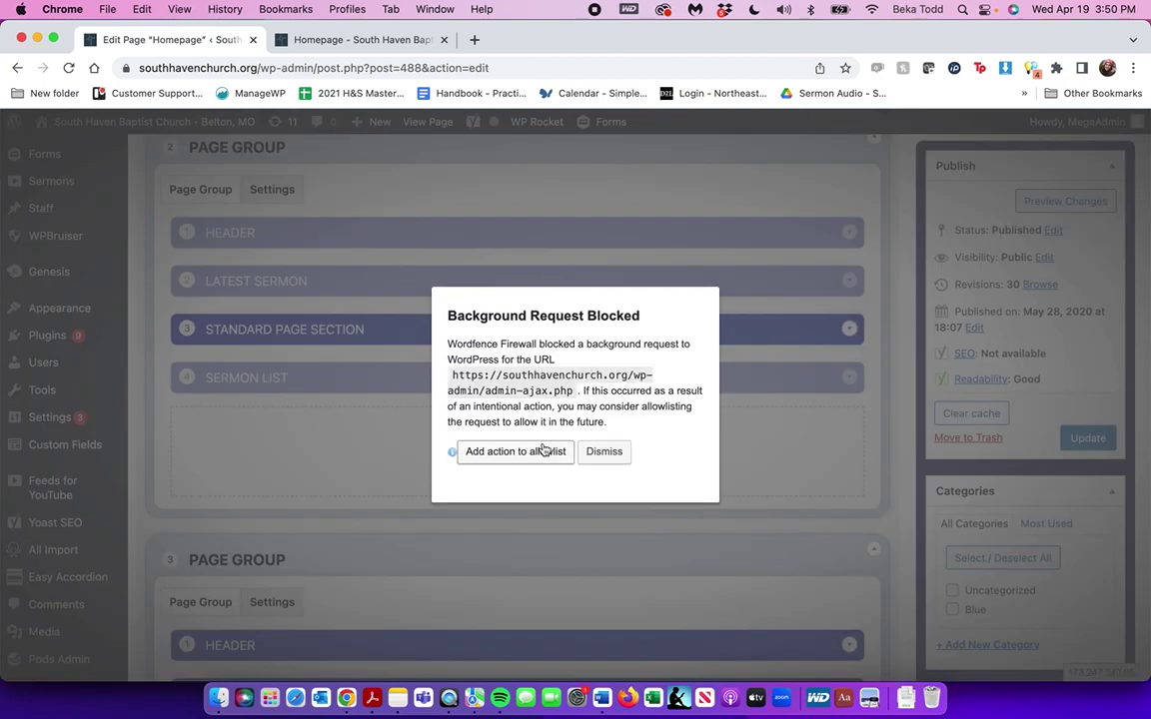
left_click(605, 452)
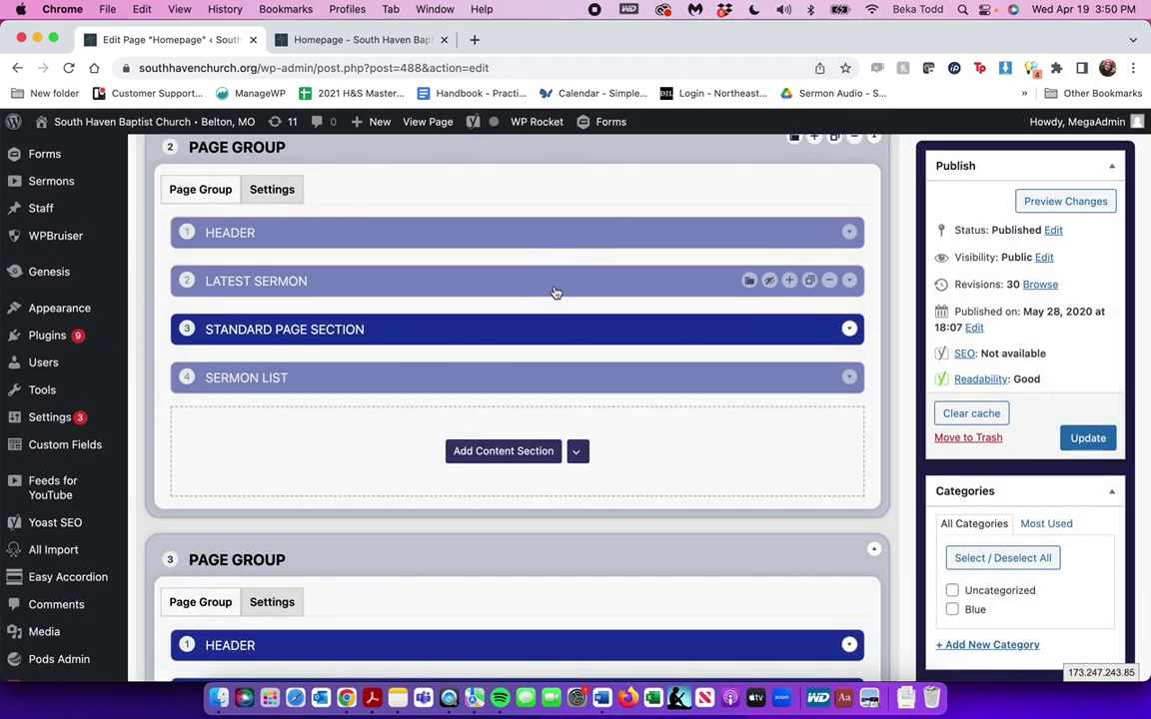
left_click(556, 341)
left_click(575, 331)
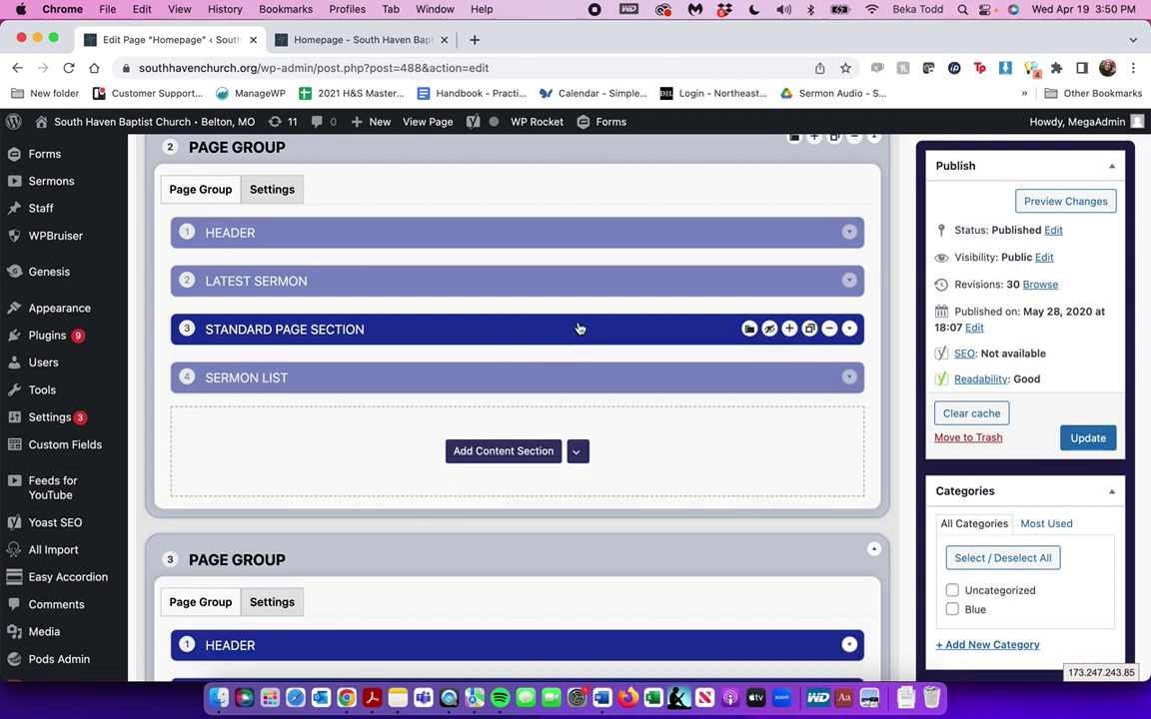
left_click(599, 455)
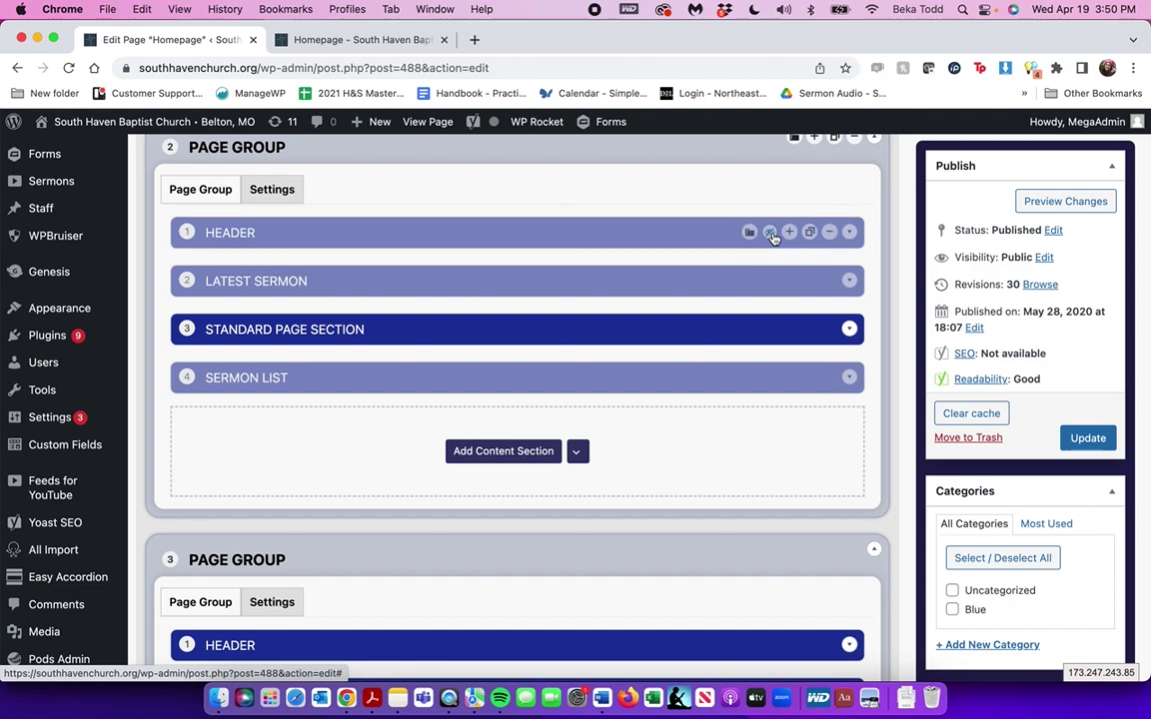
Toggle the Latest Sermon section on and off, leaving it unchanged
left_click(769, 282)
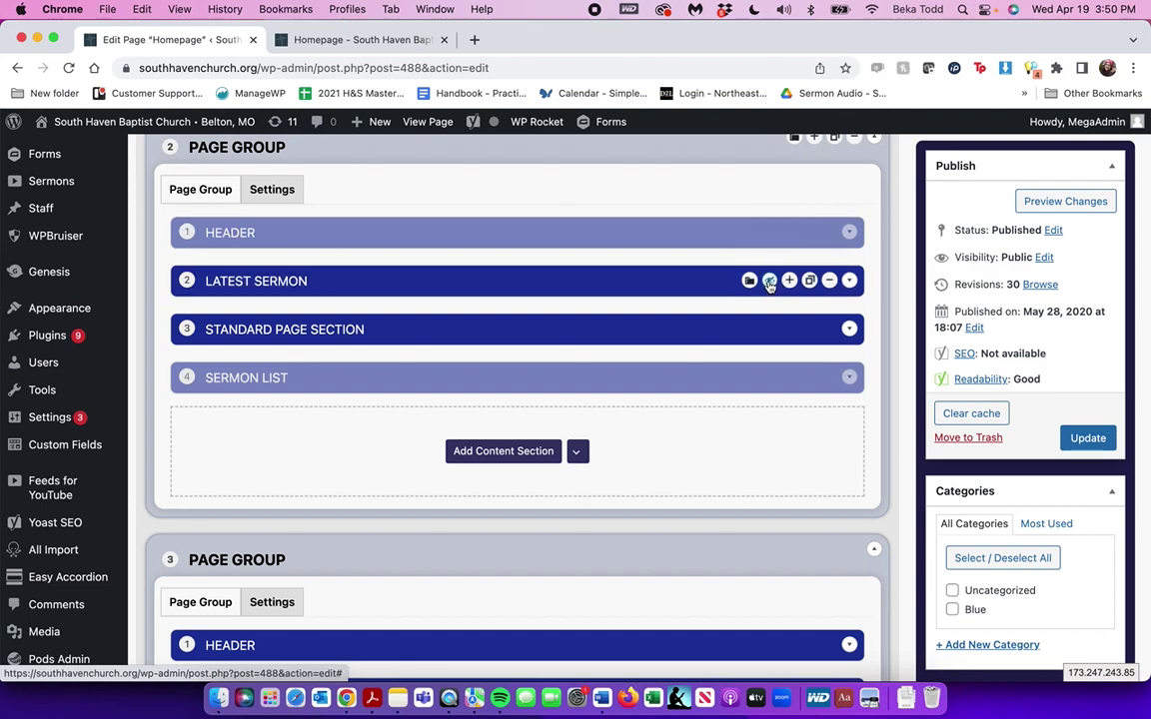
left_click(769, 283)
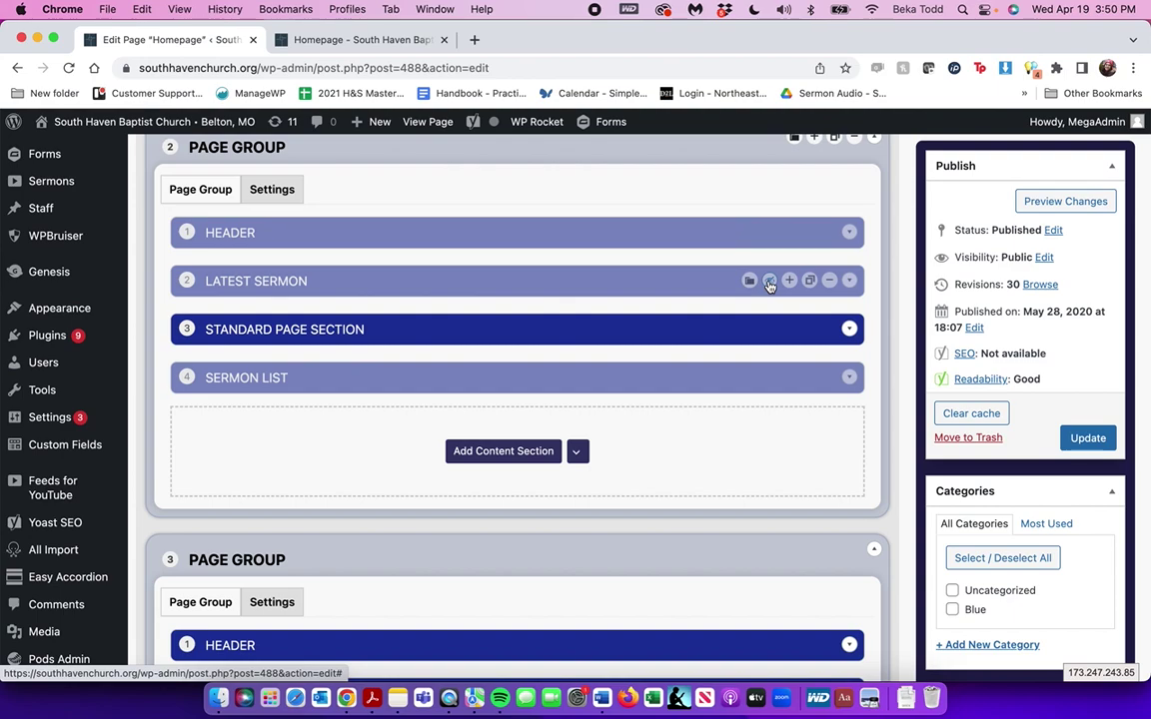
left_click(770, 284)
left_click(769, 283)
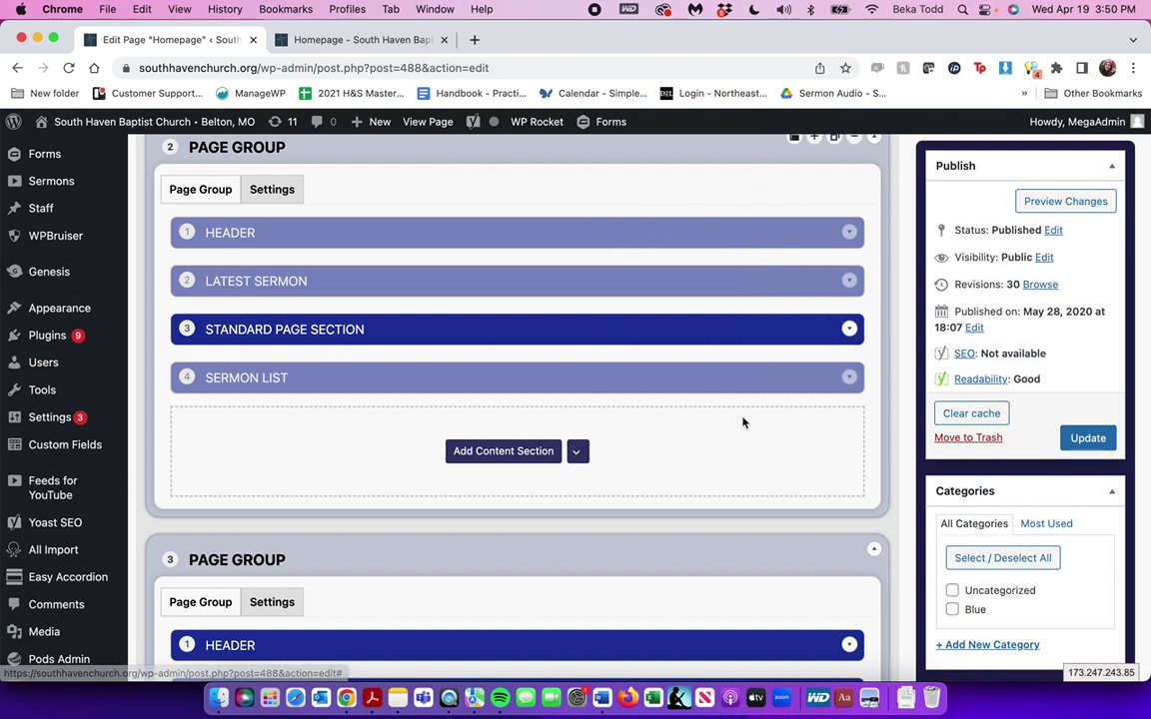
scroll(680, 476, "down", 5)
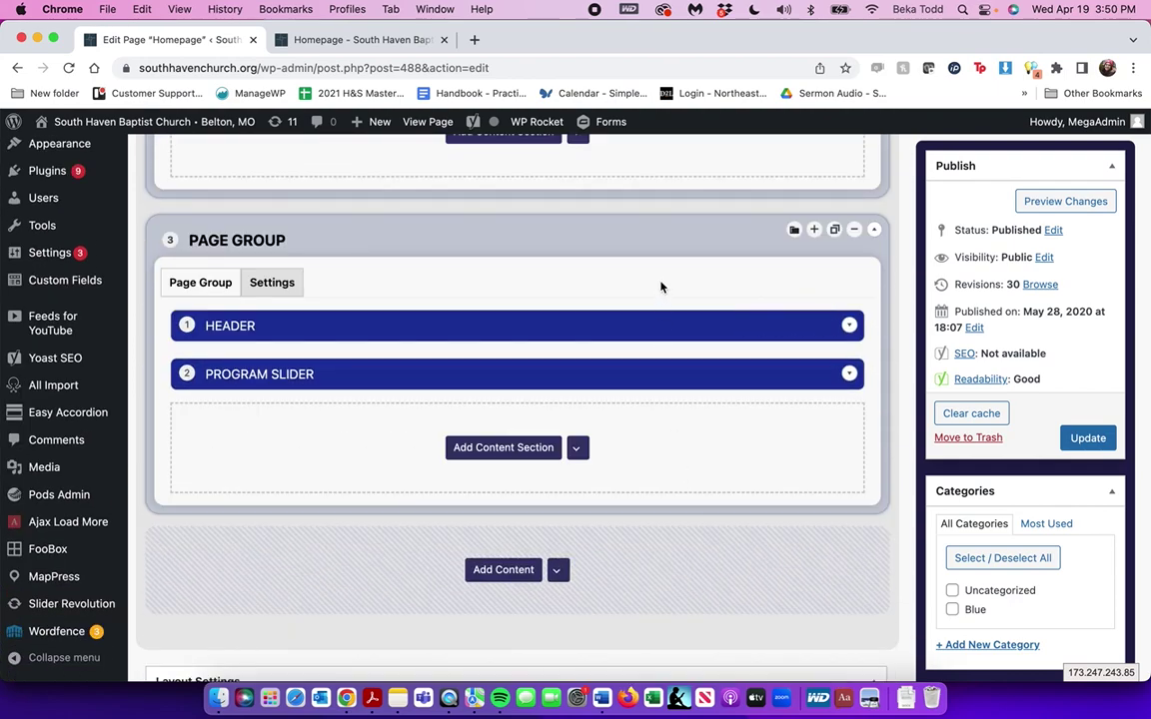
Switch to the live 'Homepage – South Haven Baptist' tab and scroll to its Upcoming Events slider
scroll(660, 287, "up", 5)
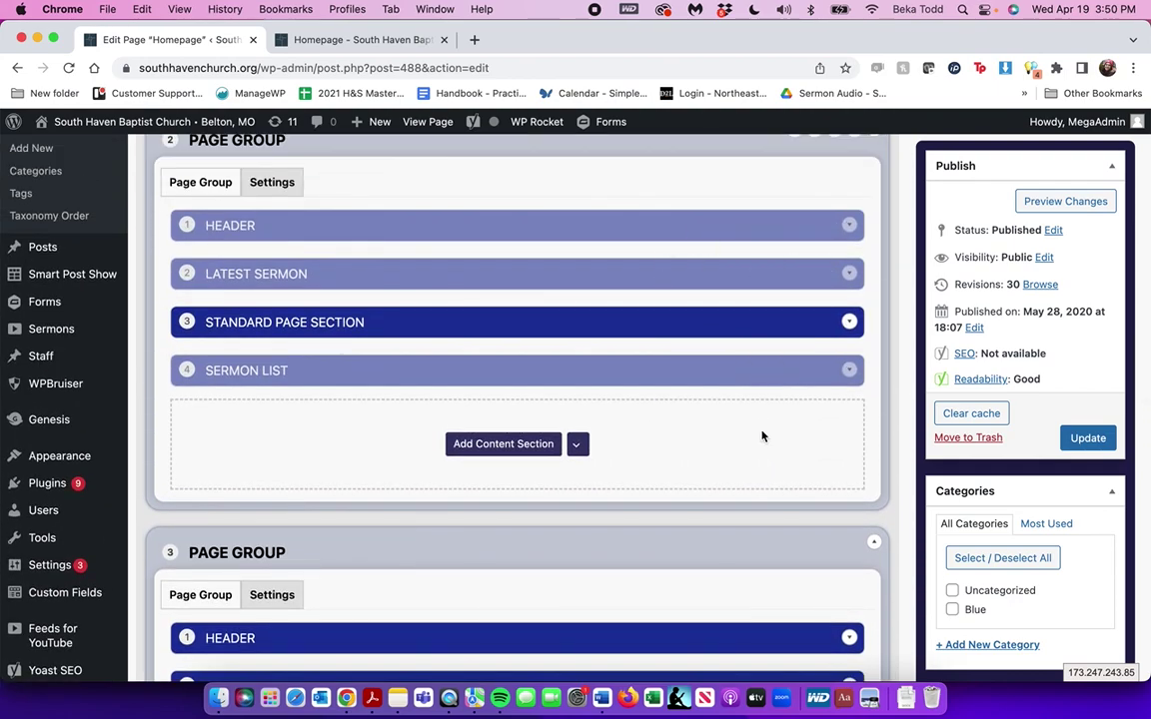
scroll(762, 436, "down", 5)
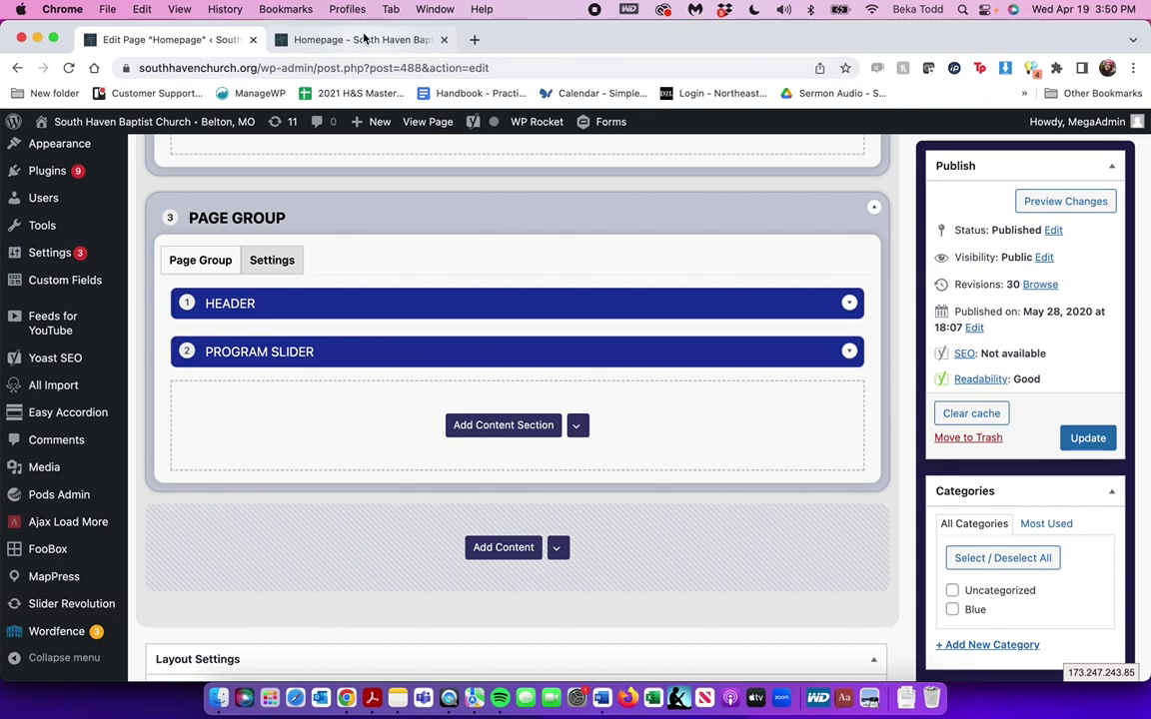
left_click(357, 41)
scroll(504, 468, "down", 10)
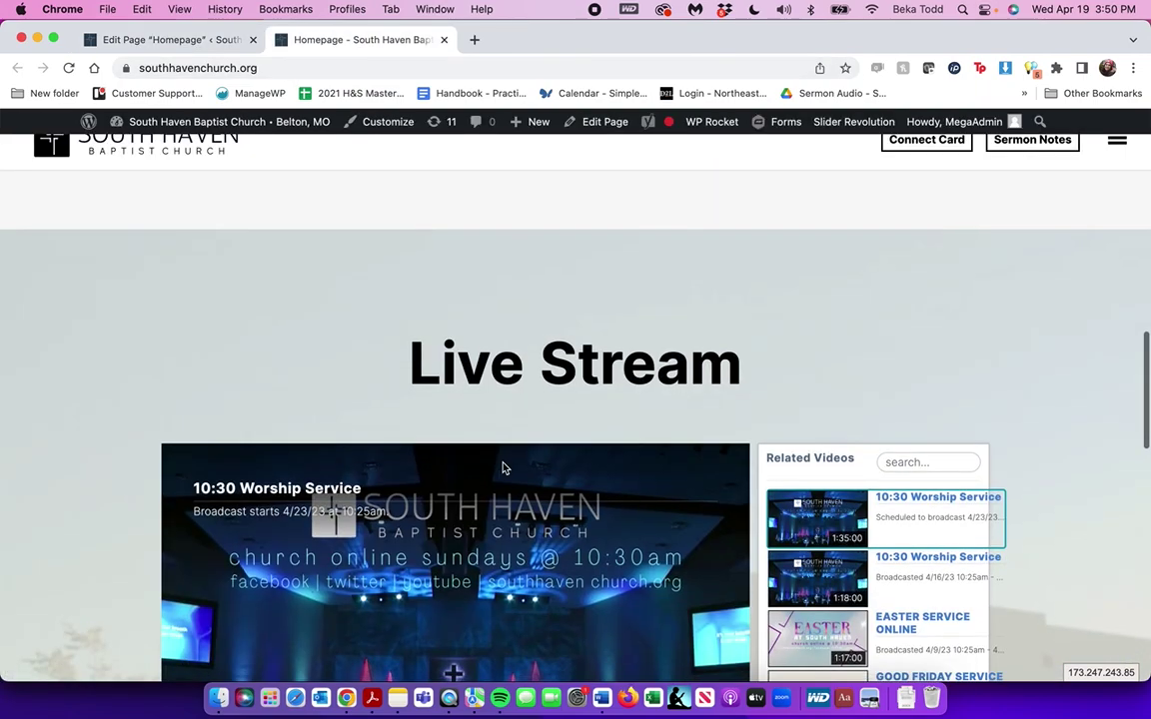
scroll(597, 530, "down", 12)
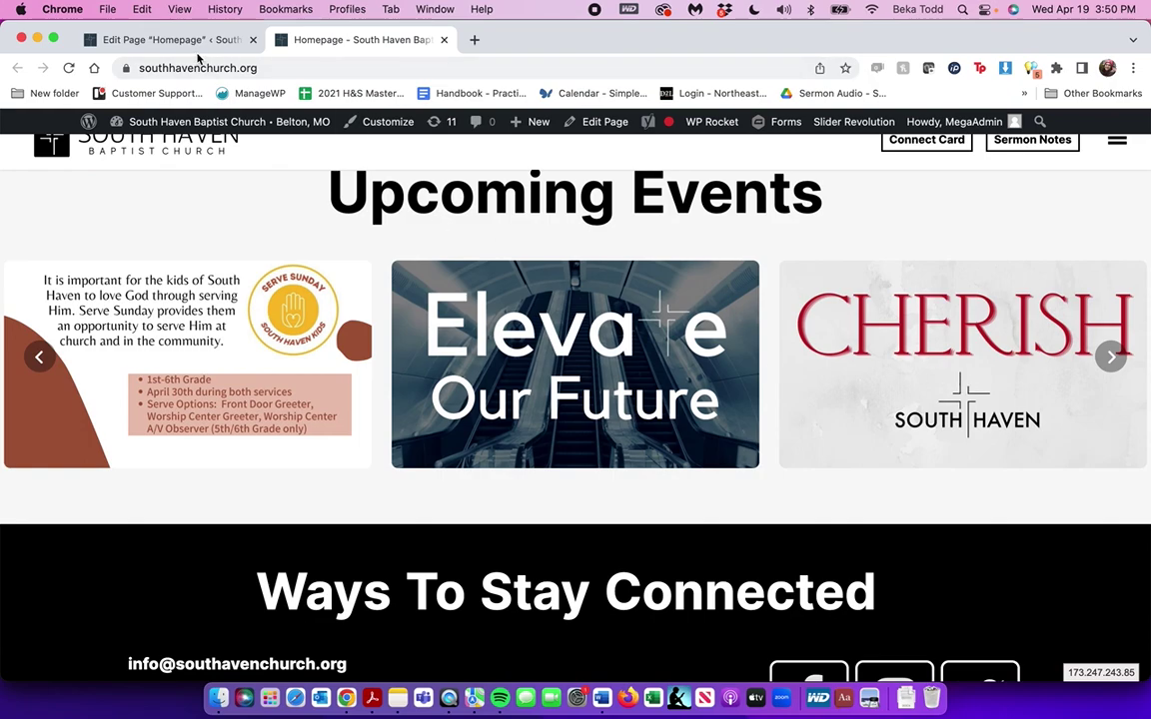
Back in the editor, peek at Header and Program Slider, then expand Inviting People
left_click(179, 42)
left_click(455, 303)
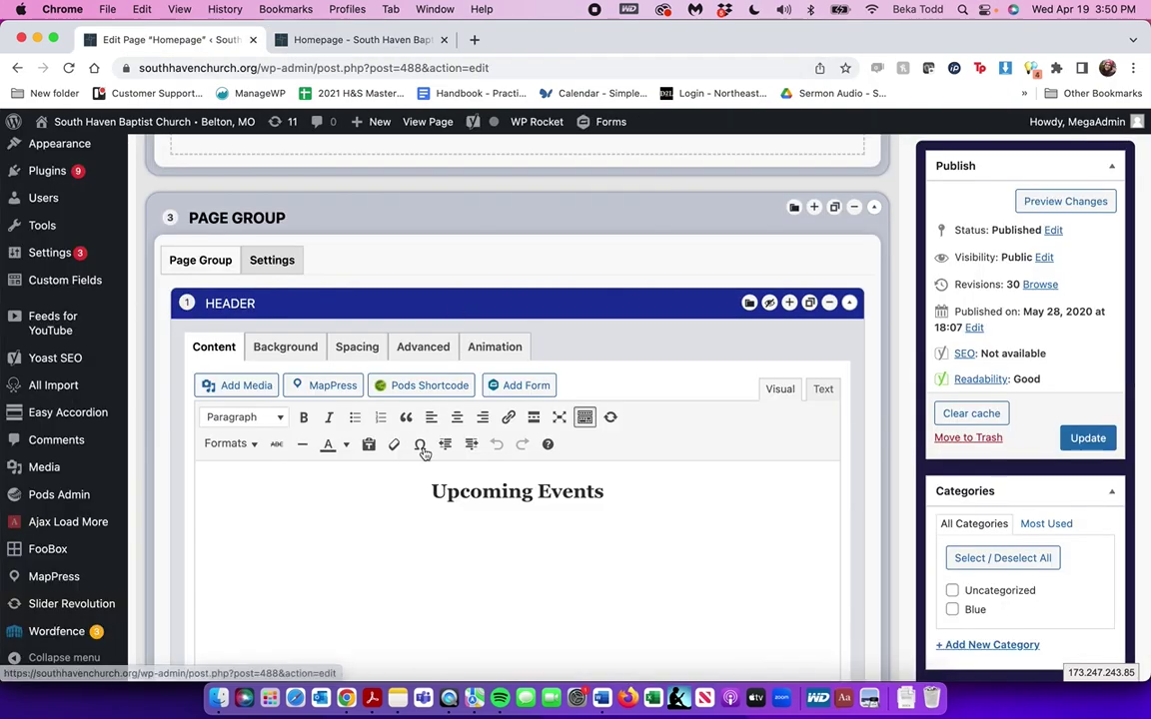
left_click(547, 315)
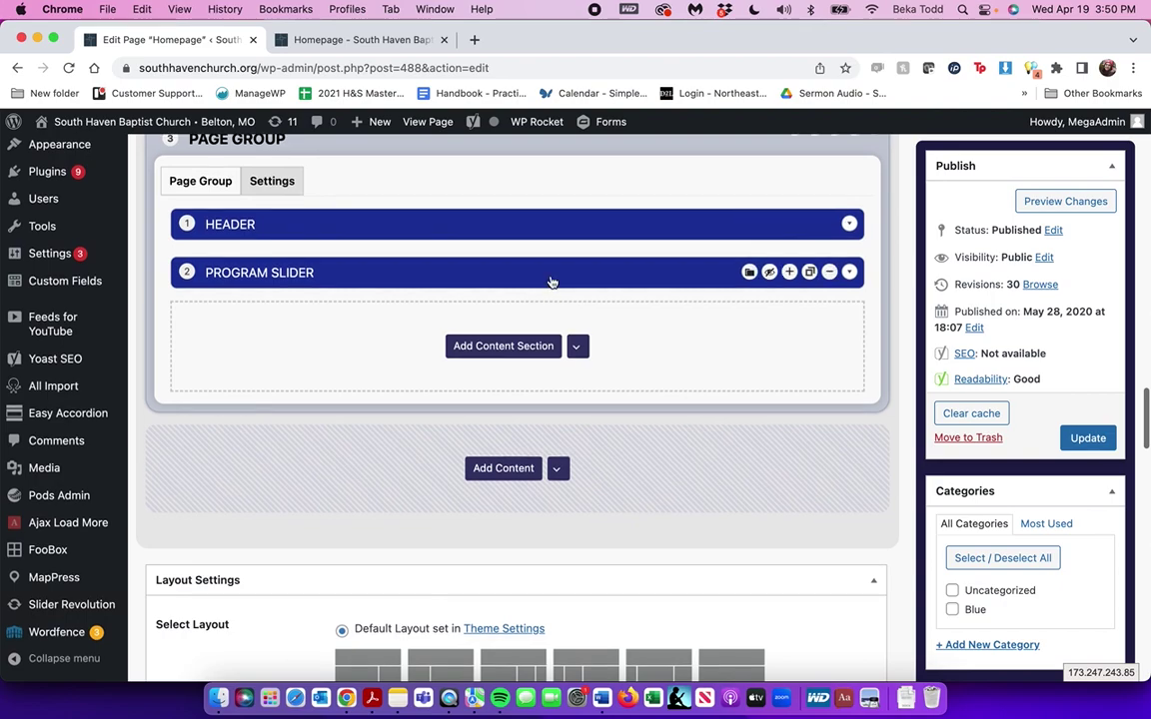
left_click(550, 278)
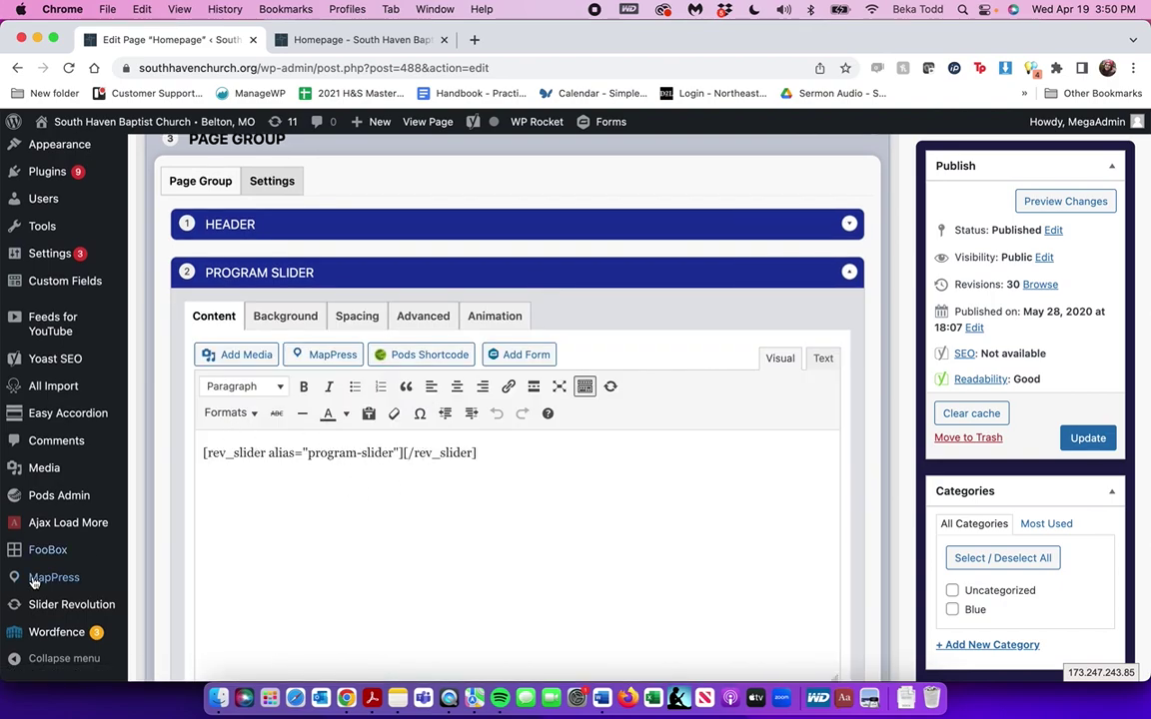
scroll(422, 480, "up", 10)
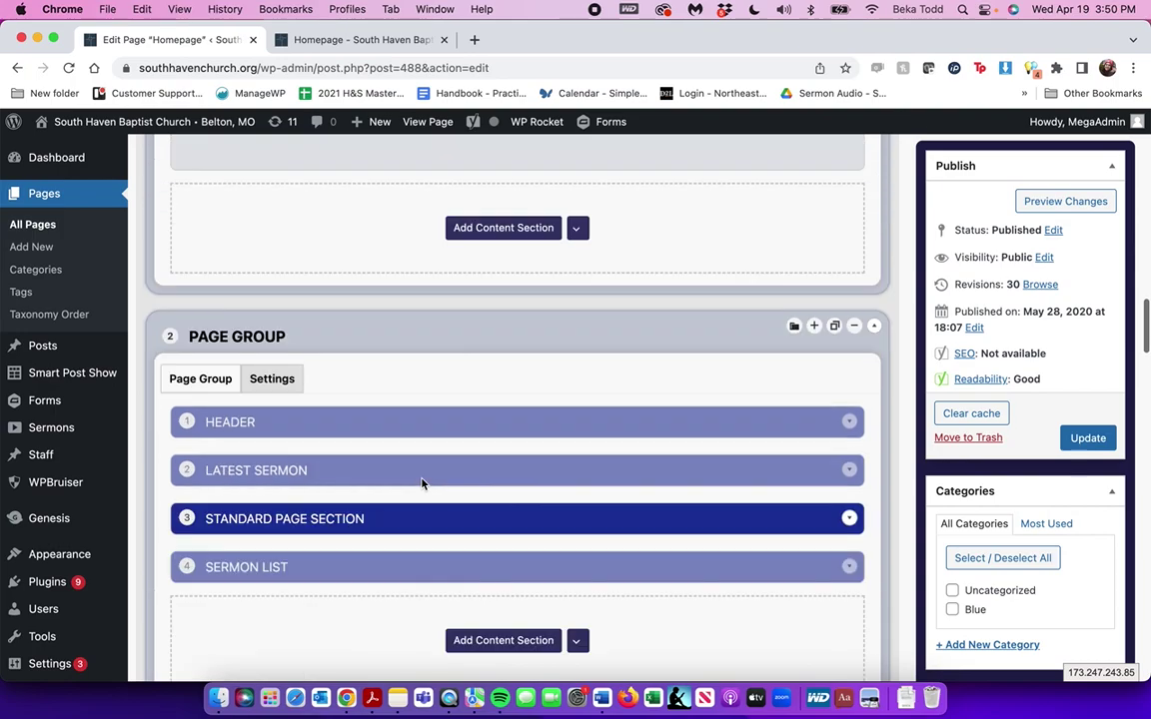
left_click(422, 484)
scroll(421, 485, "up", 5)
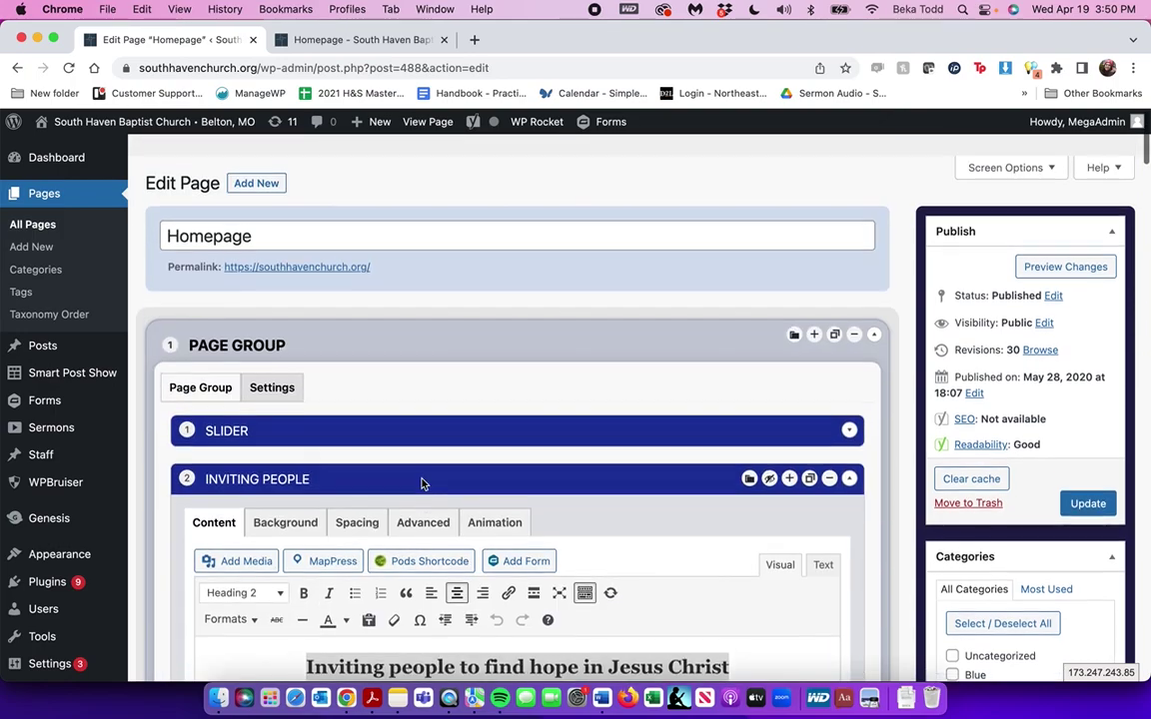
Scroll through the live homepage for comparison, then return to the Homepage editor
left_click(350, 40)
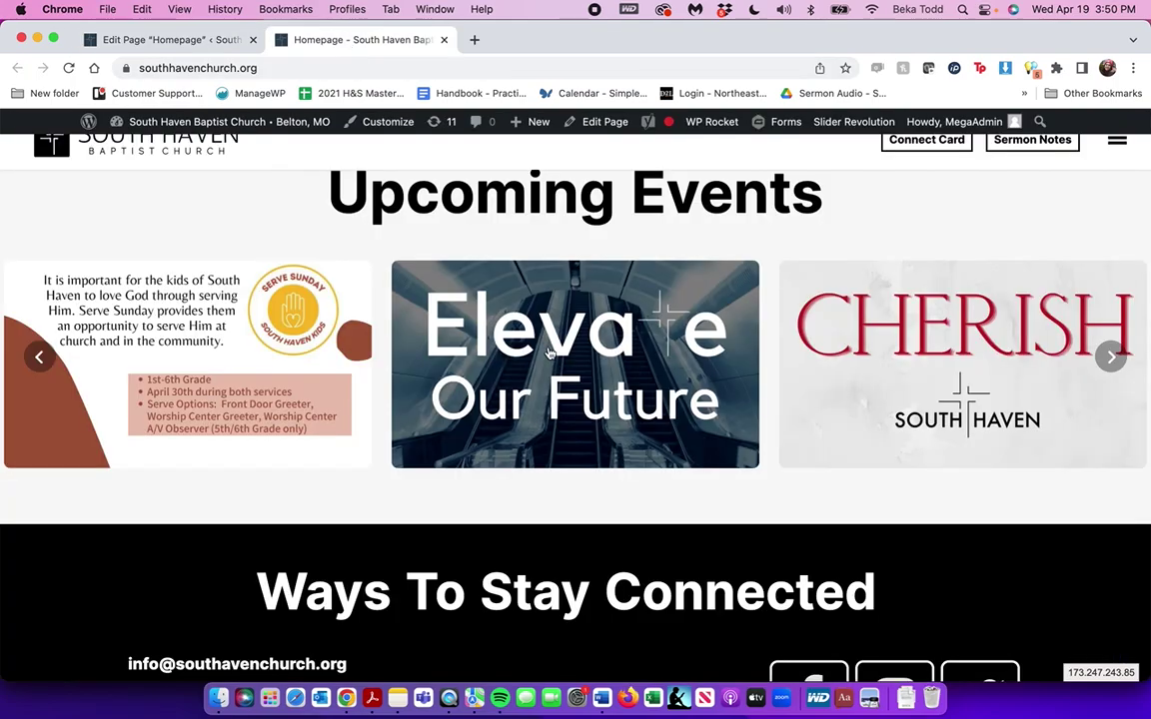
scroll(166, 377, "up", 8)
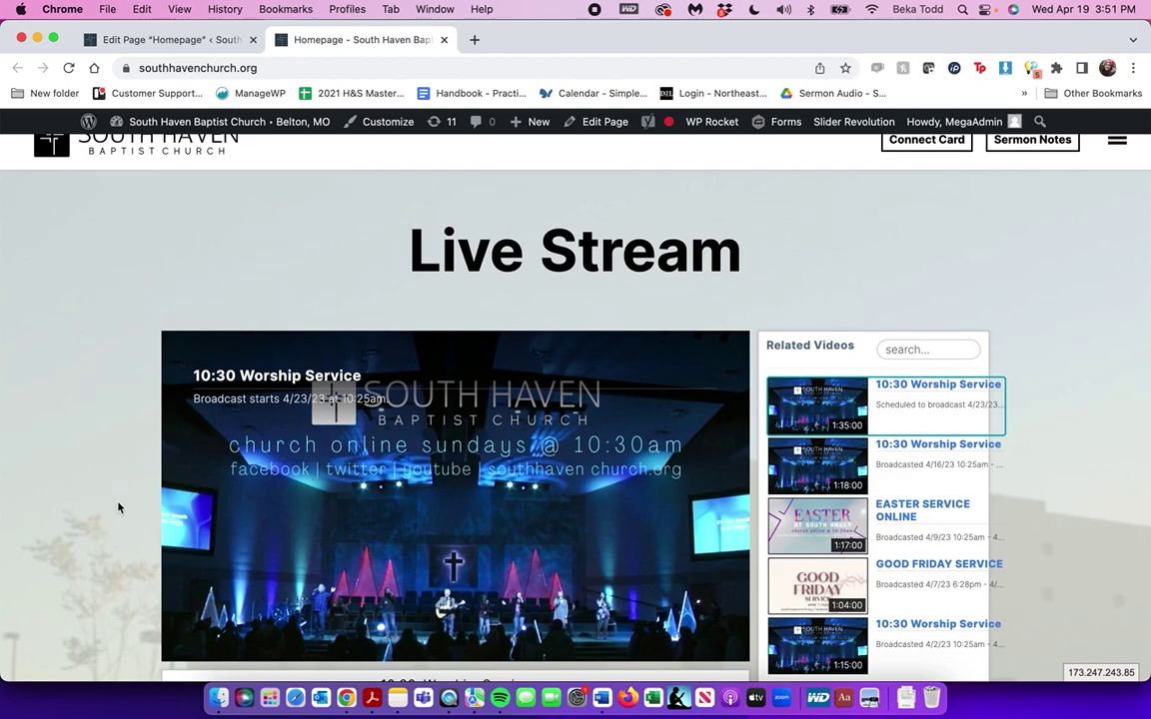
scroll(98, 329, "down", 2)
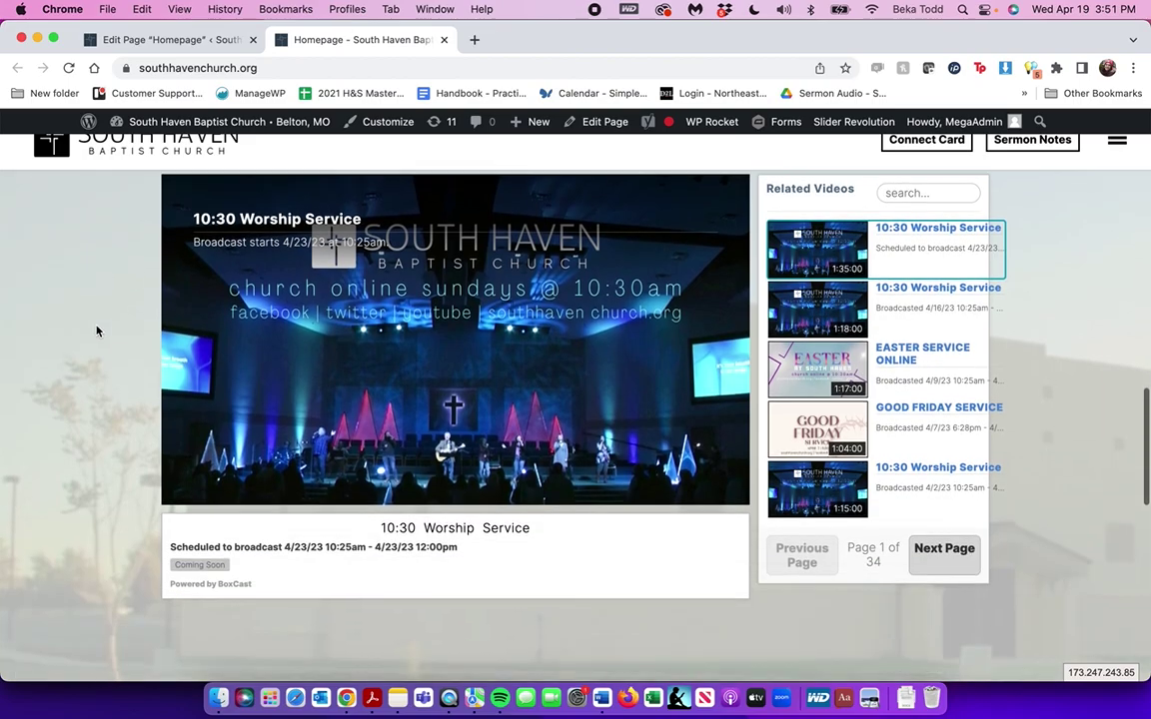
scroll(77, 487, "up", 10)
scroll(80, 489, "up", 5)
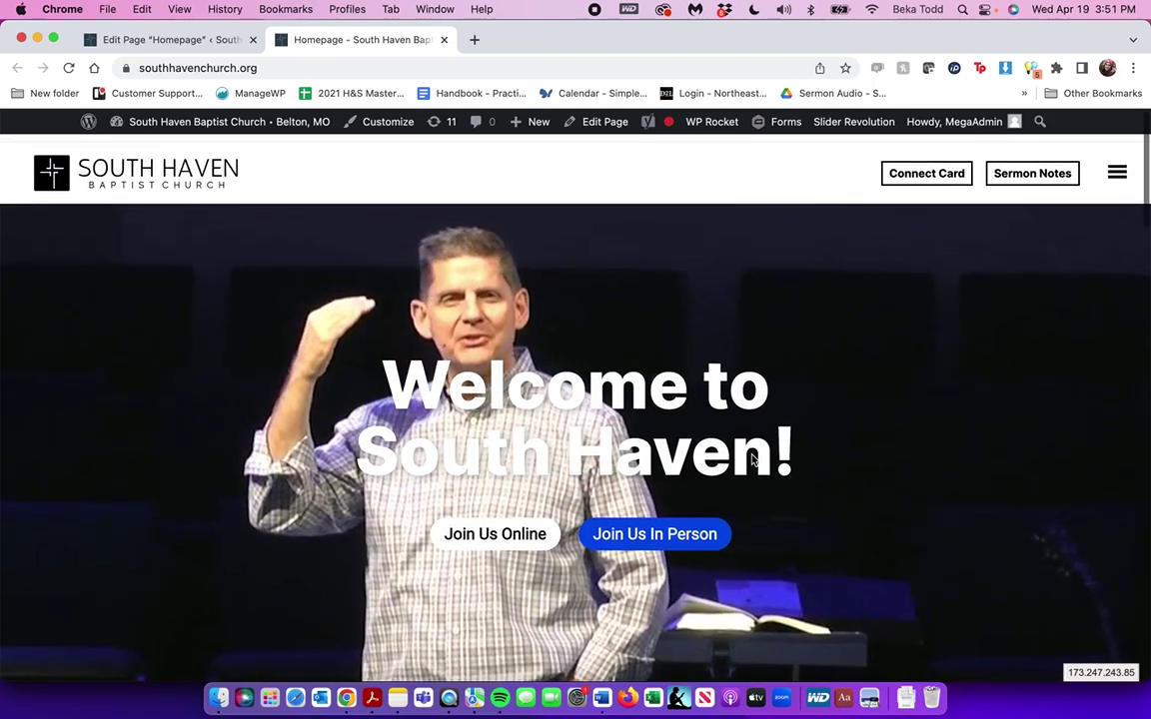
scroll(753, 461, "down", 10)
scroll(753, 461, "down", 8)
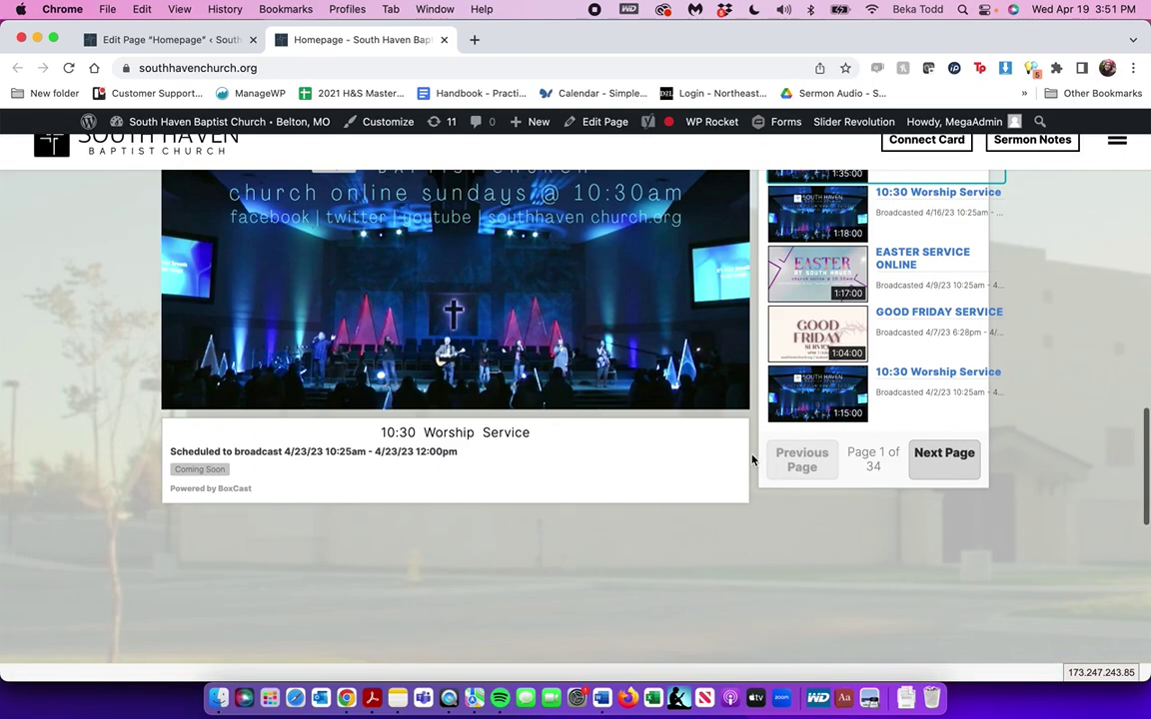
scroll(752, 462, "up", 9)
scroll(748, 432, "up", 10)
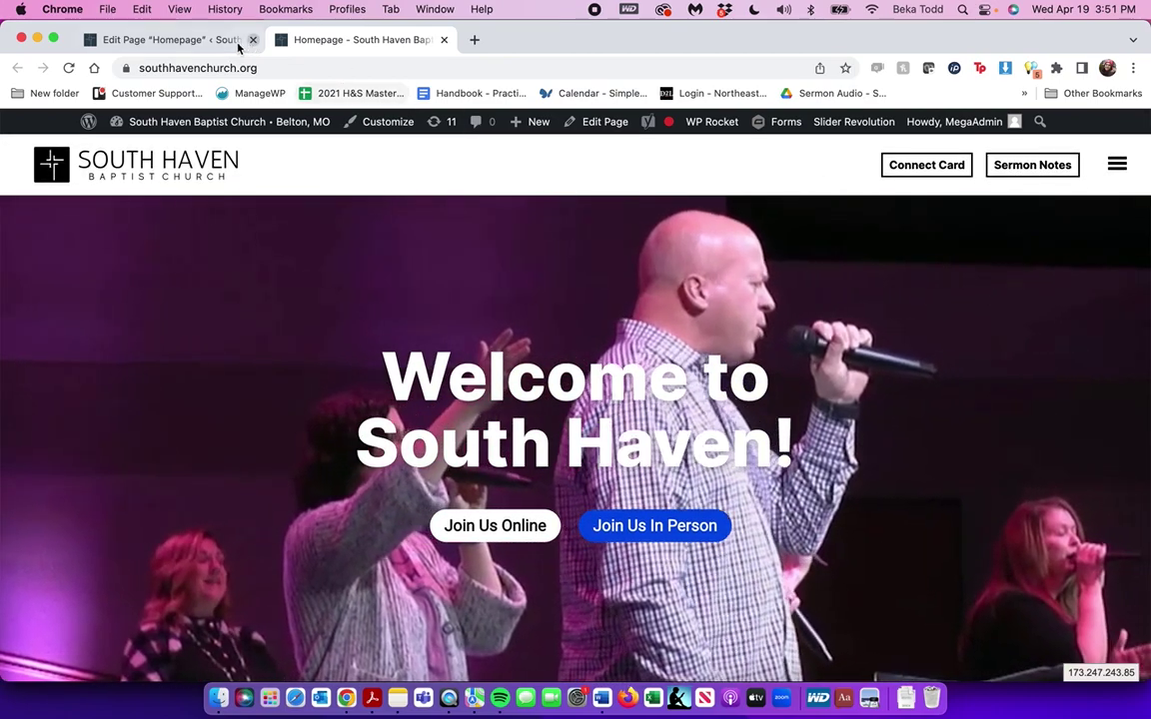
left_click(150, 41)
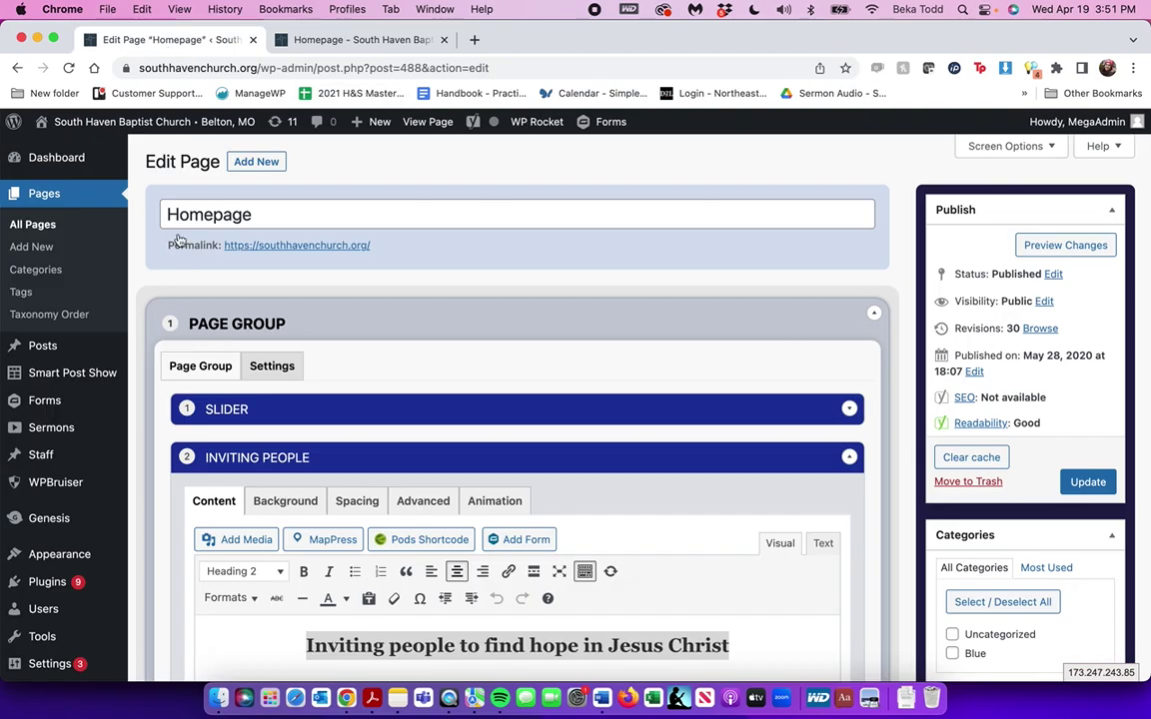
Leave the editor for All Pages, open Life Groups in a new tab and MOPS for editing
left_click(33, 225)
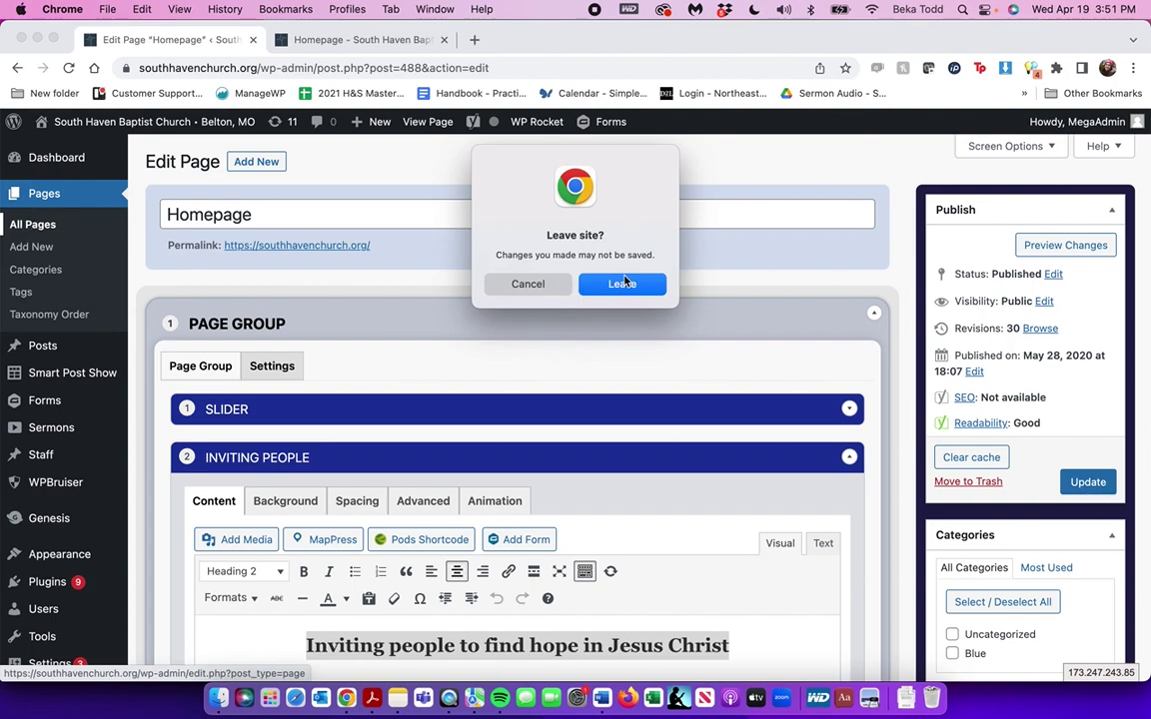
left_click(625, 283)
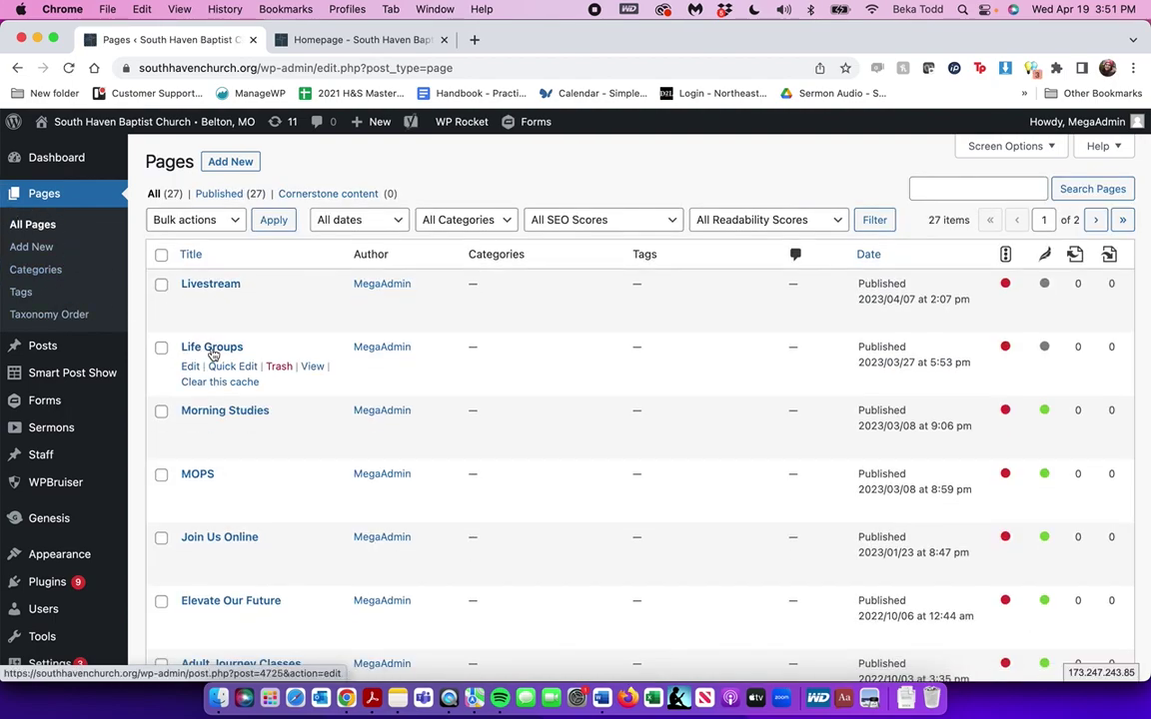
right_click(212, 347)
left_click(240, 360)
left_click(195, 473)
Review the Life Groups page section's content, then close its editor tab
left_click(520, 39)
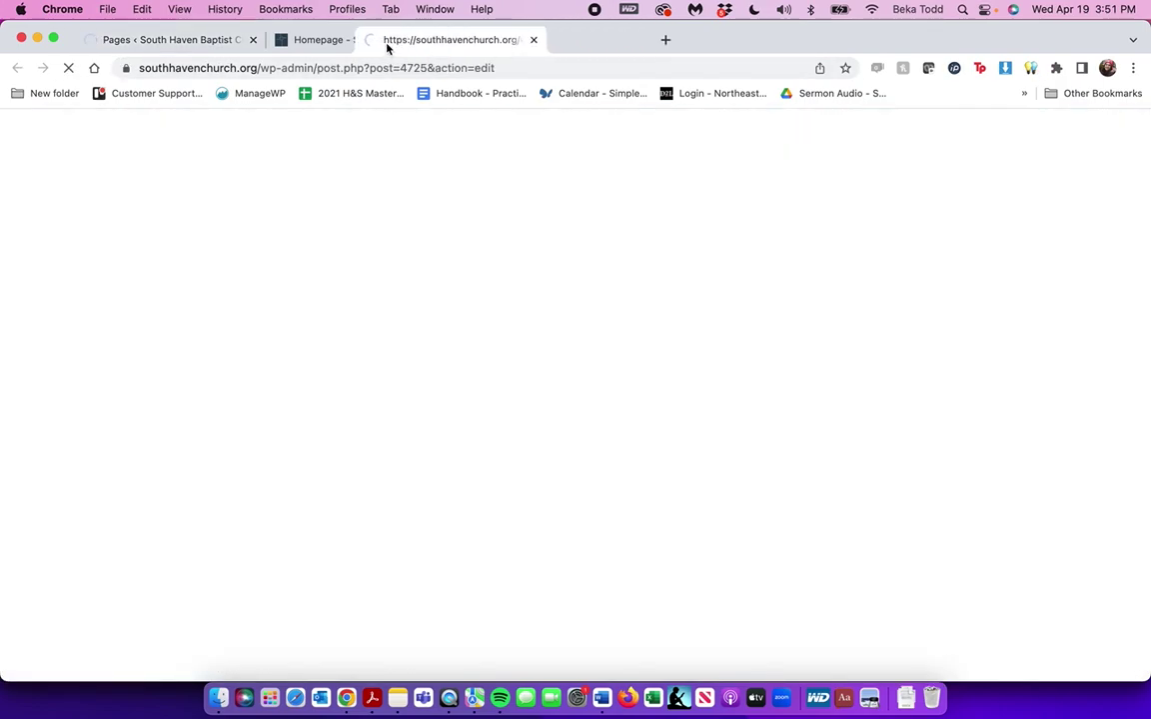
left_click_drag(520, 40, 386, 44)
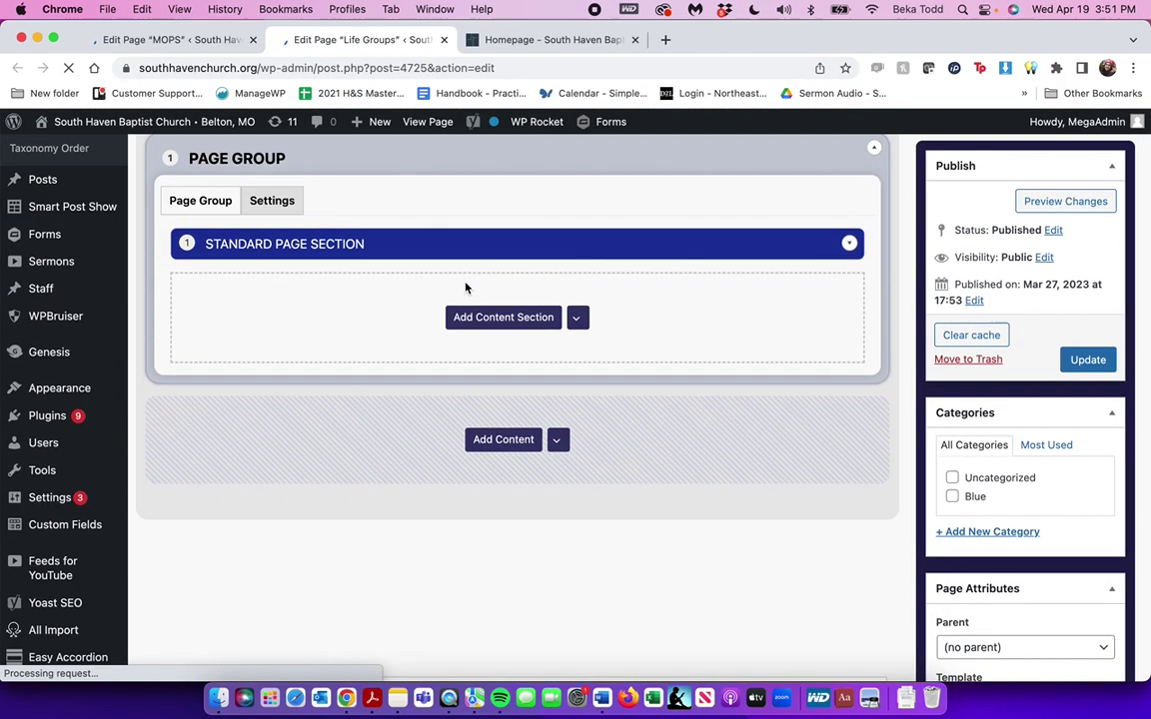
scroll(465, 288, "down", 3)
scroll(589, 251, "up", 1)
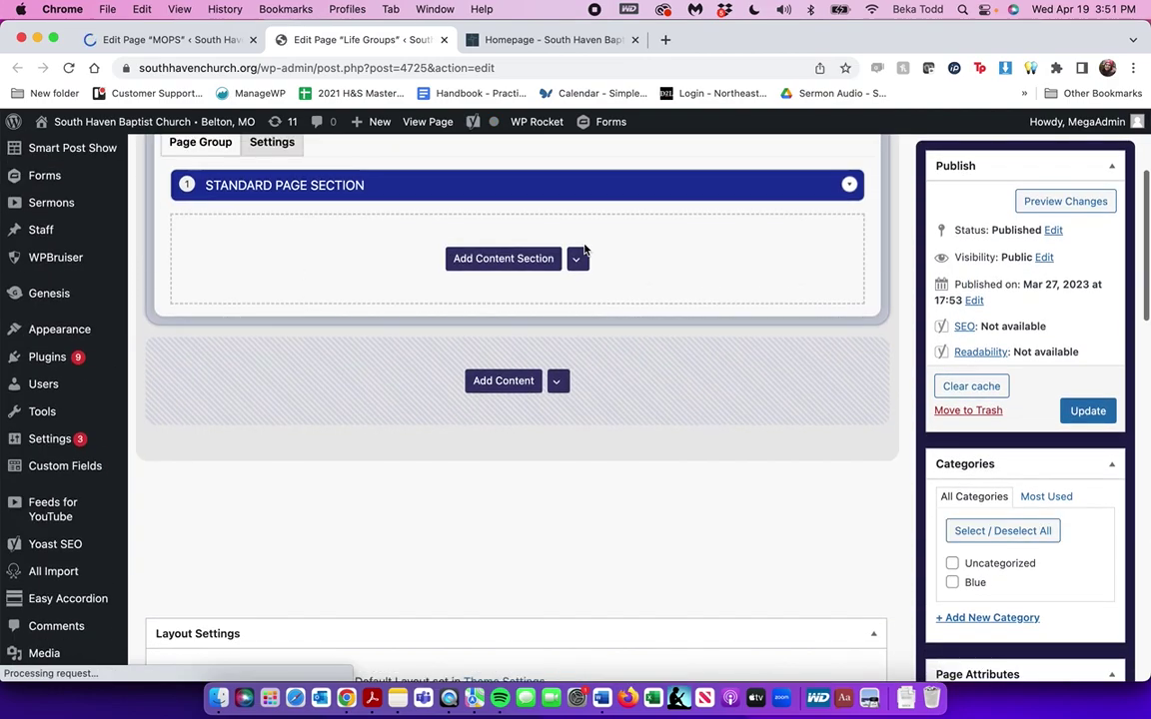
left_click(589, 261)
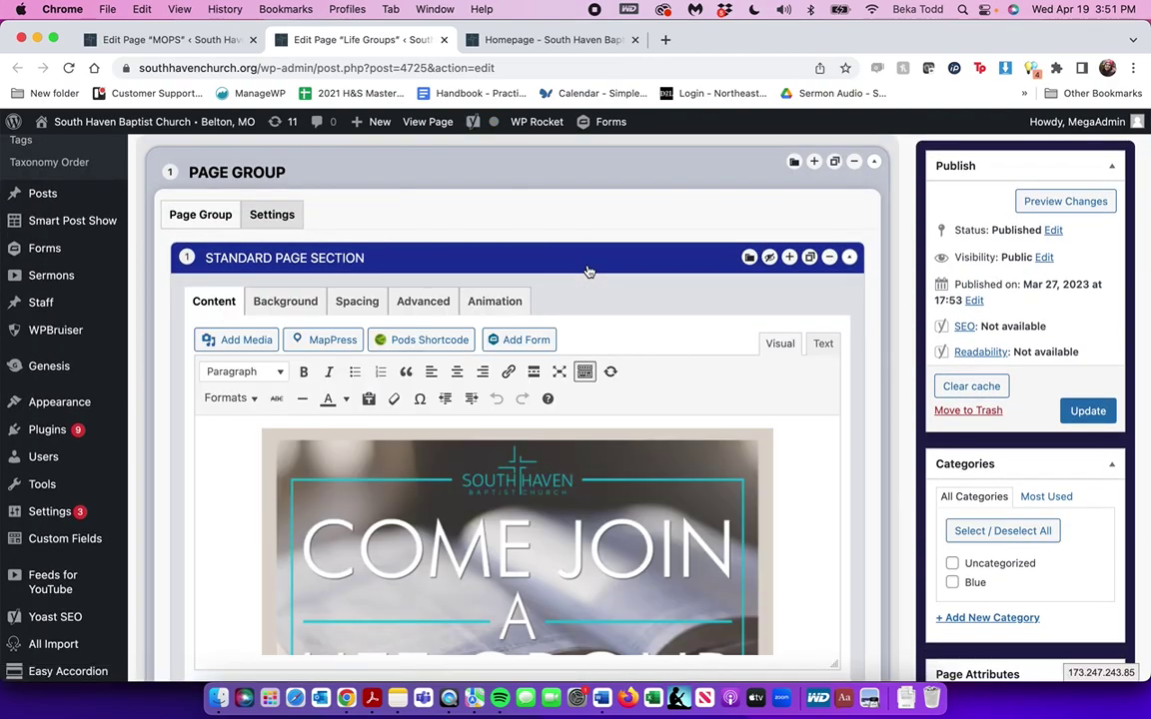
scroll(588, 267, "down", 6)
scroll(588, 265, "down", 5)
scroll(589, 269, "up", 15)
scroll(574, 545, "down", 1)
scroll(575, 546, "down", 1)
scroll(589, 488, "up", 5)
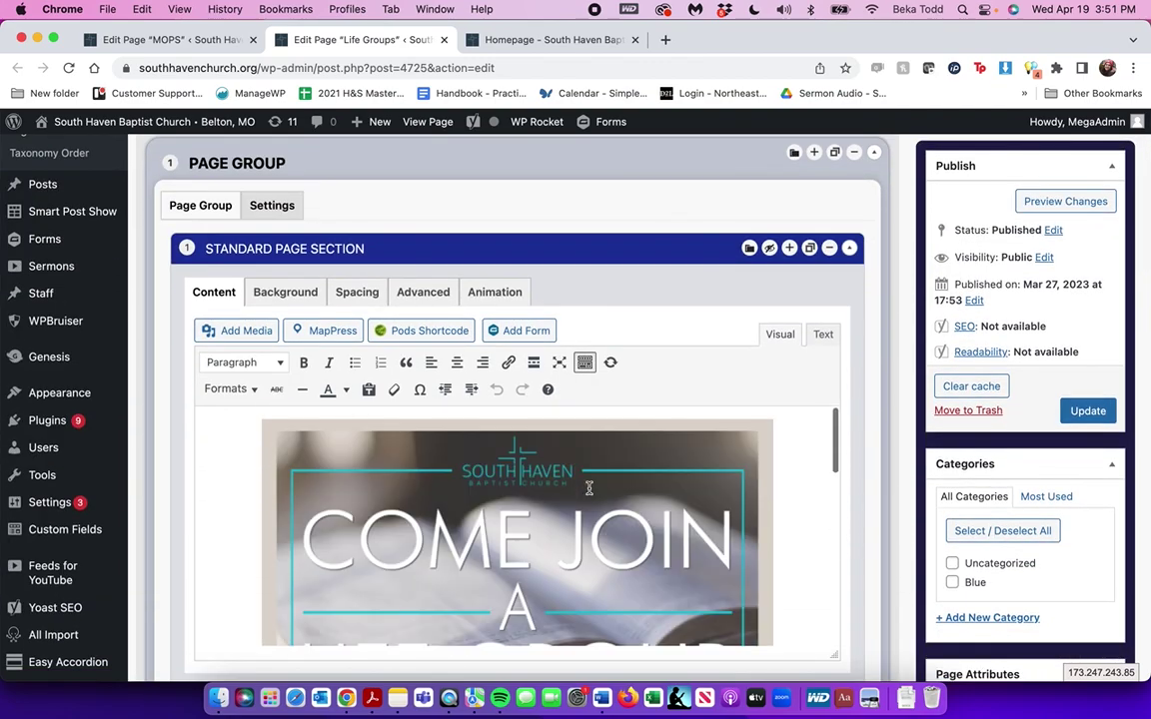
scroll(589, 488, "down", 8)
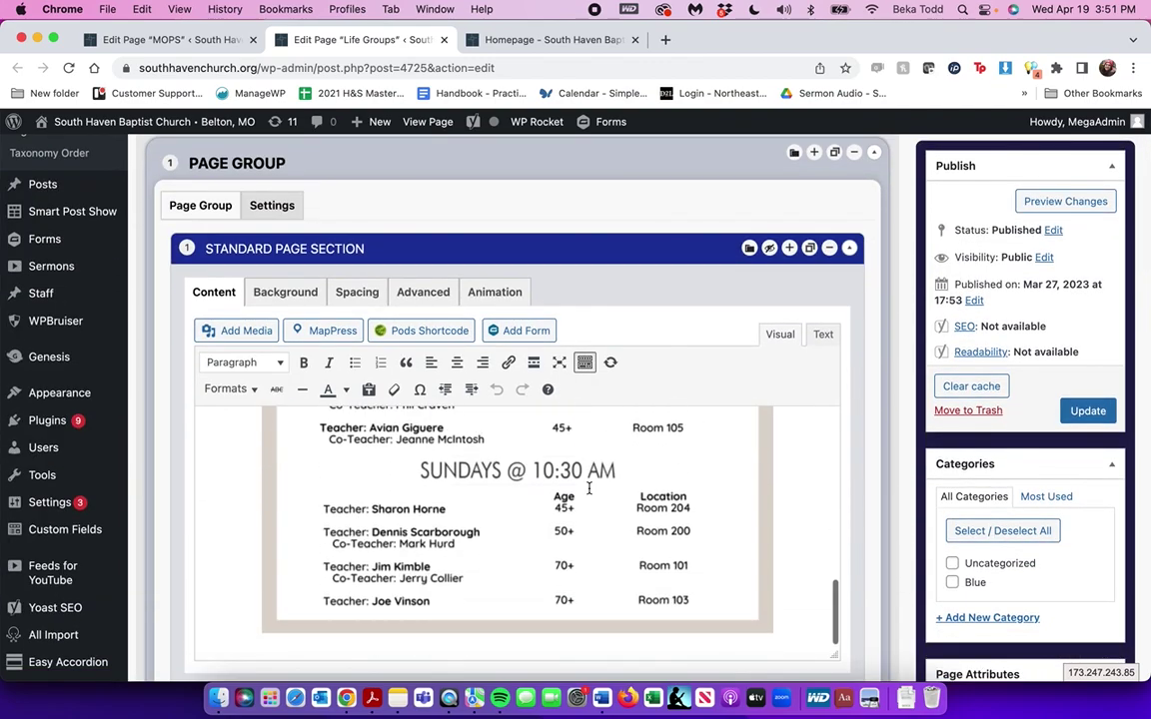
left_click(445, 40)
Open the live MOPS page in a new tab beside the editor, scroll it, and return to the MOPS editor
left_click(172, 42)
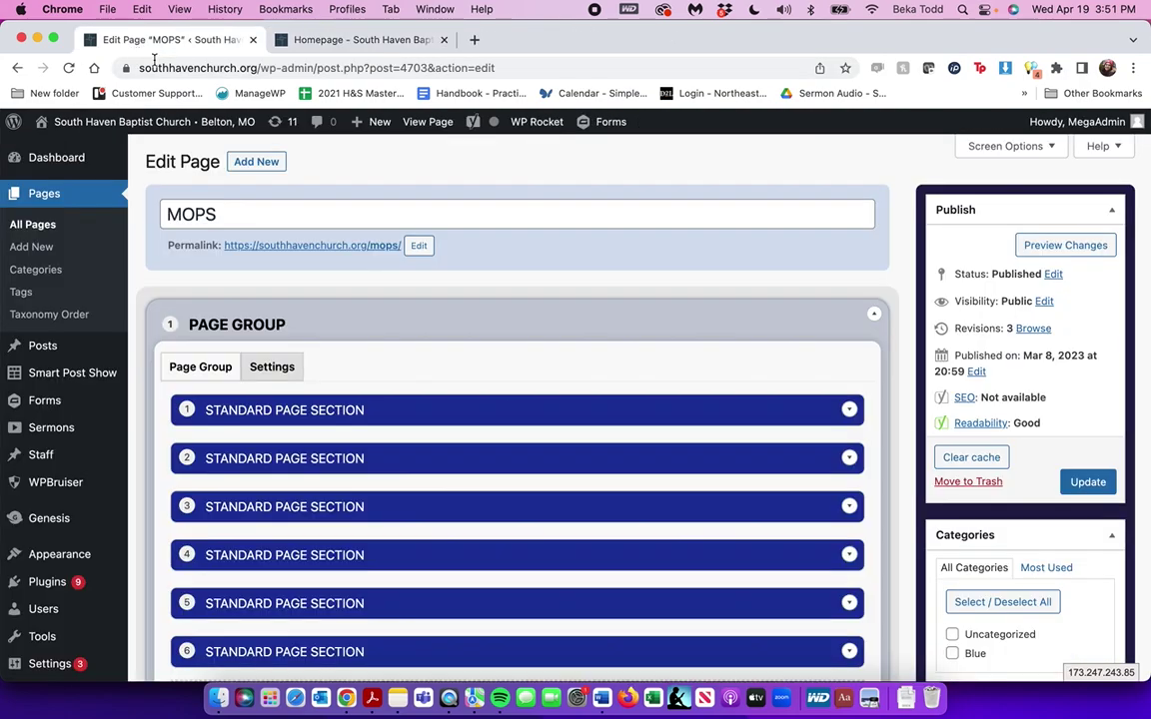
scroll(517, 398, "down", 1)
scroll(518, 398, "up", 1)
right_click(360, 245)
left_click(369, 254)
left_click_drag(504, 45, 312, 44)
scroll(445, 397, "down", 10)
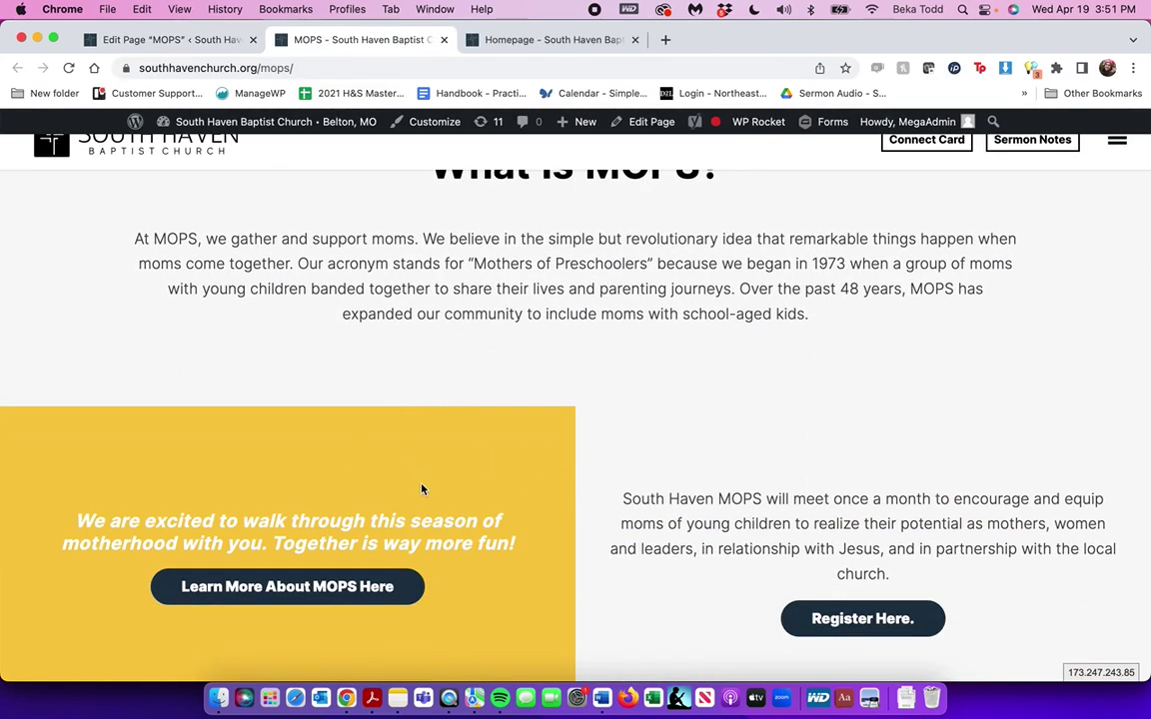
scroll(421, 488, "down", 15)
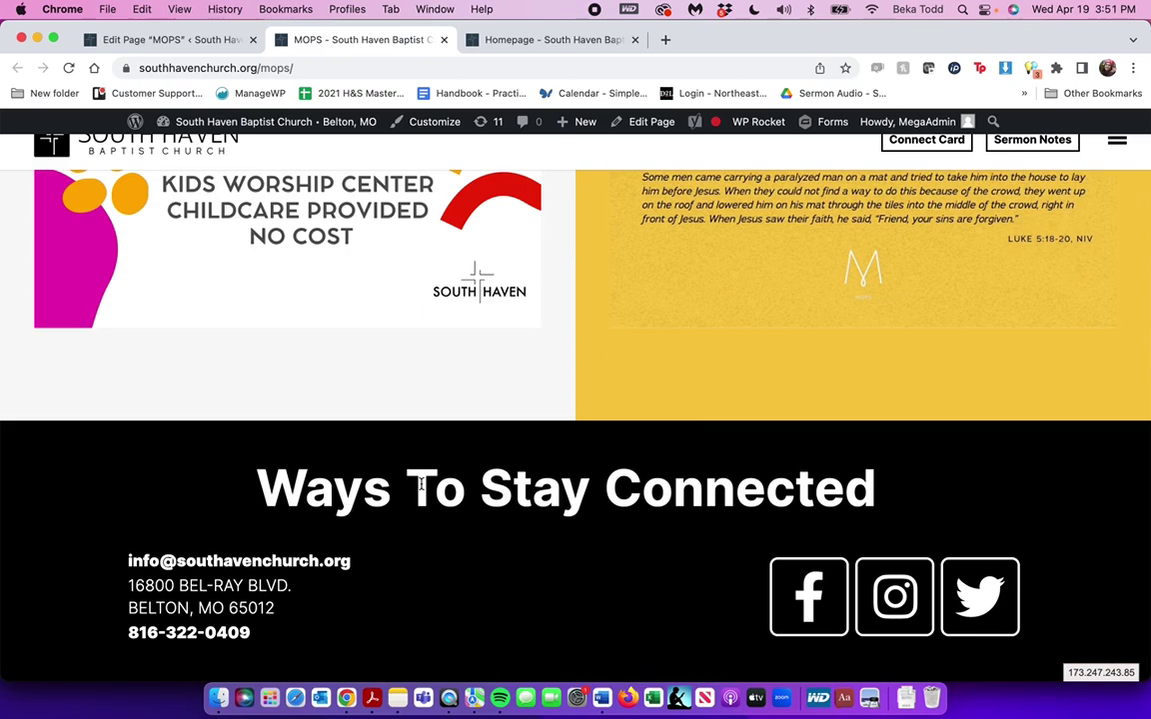
left_click(164, 39)
Expand the first and 'What is MOPS?' sections, inspecting the At MOPS paragraph and Learn More link
scroll(495, 337, "down", 3)
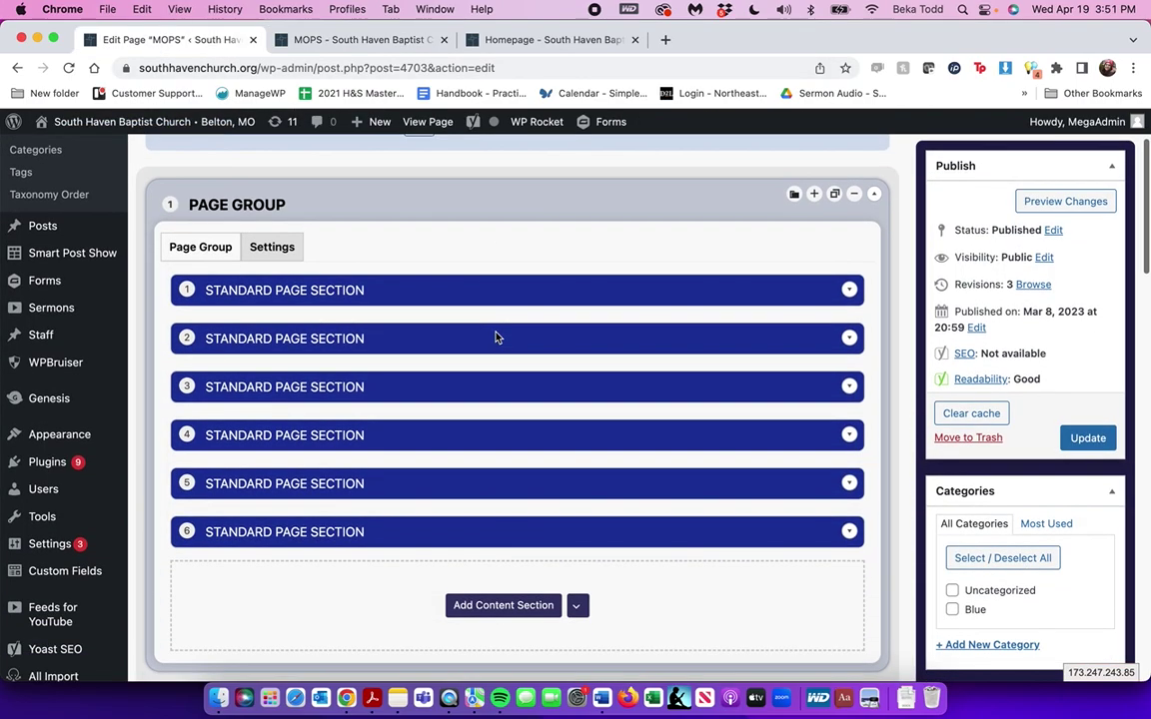
left_click(546, 293)
scroll(566, 419, "down", 3)
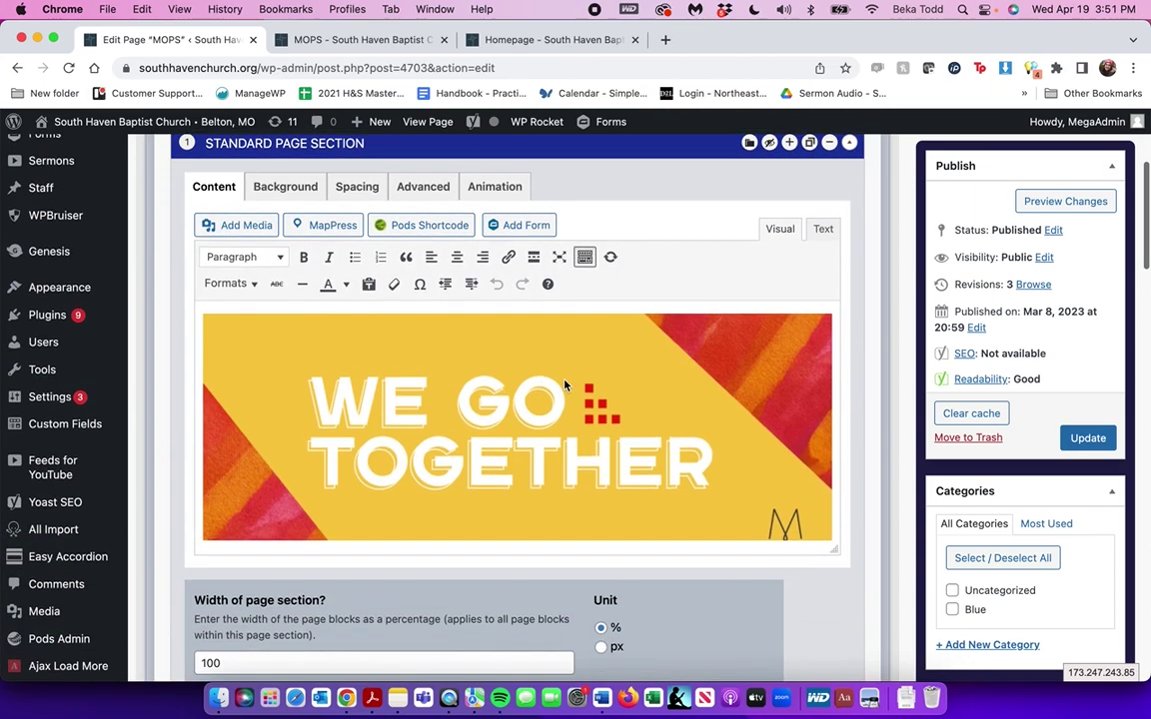
scroll(565, 439, "down", 5)
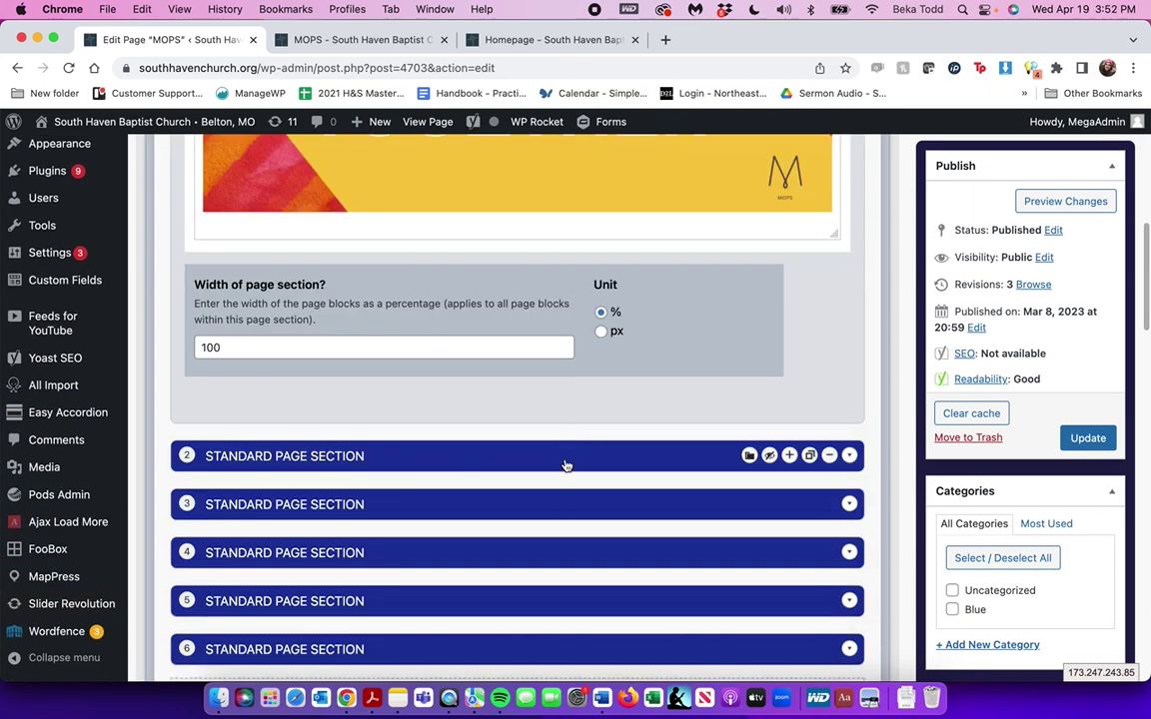
left_click(566, 463)
scroll(566, 466, "down", 3)
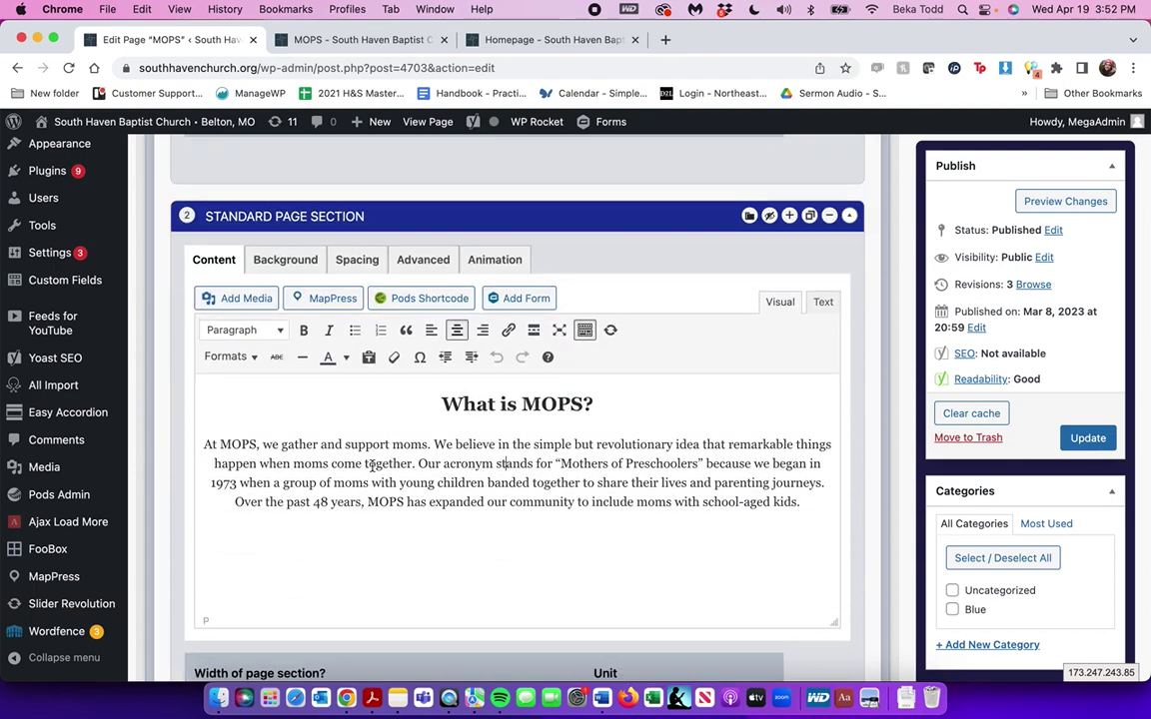
triple_click(593, 477)
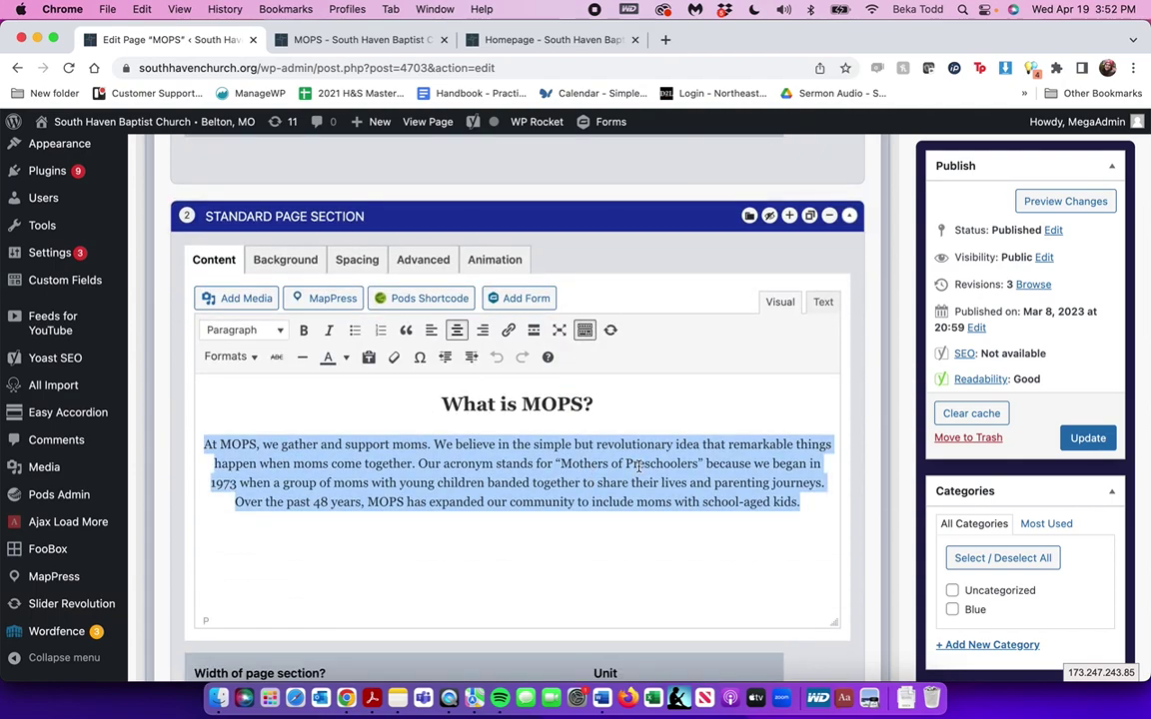
scroll(640, 467, "down", 6)
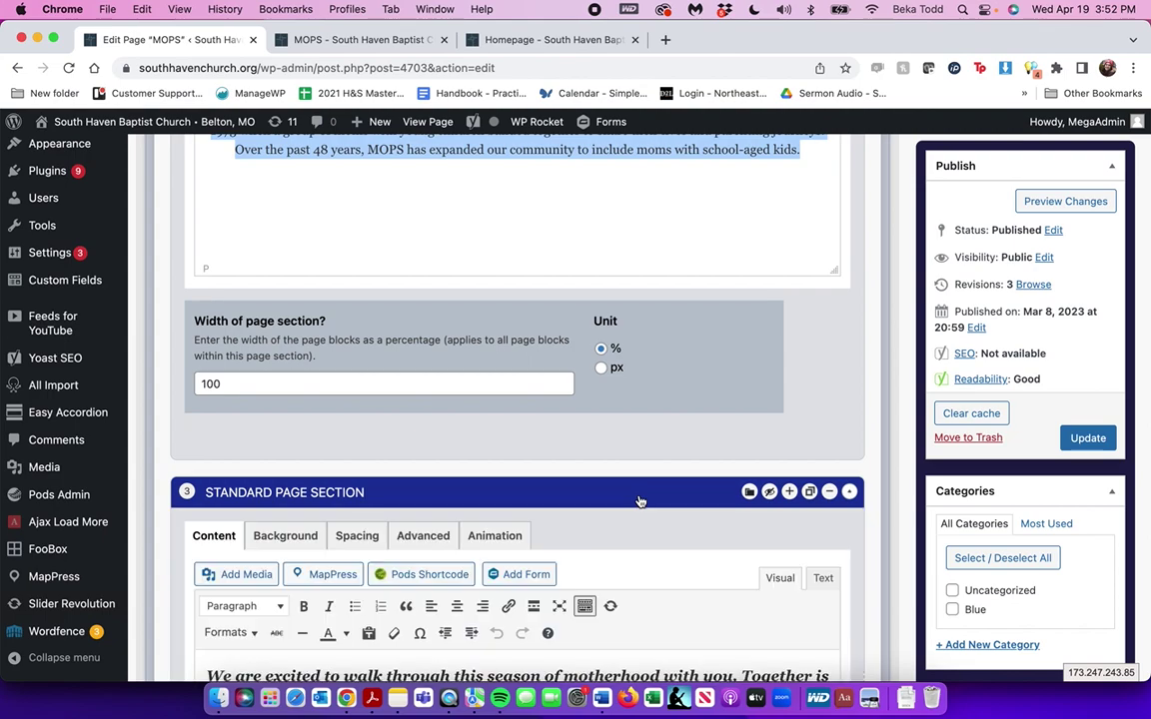
scroll(640, 499, "down", 5)
left_click(519, 414)
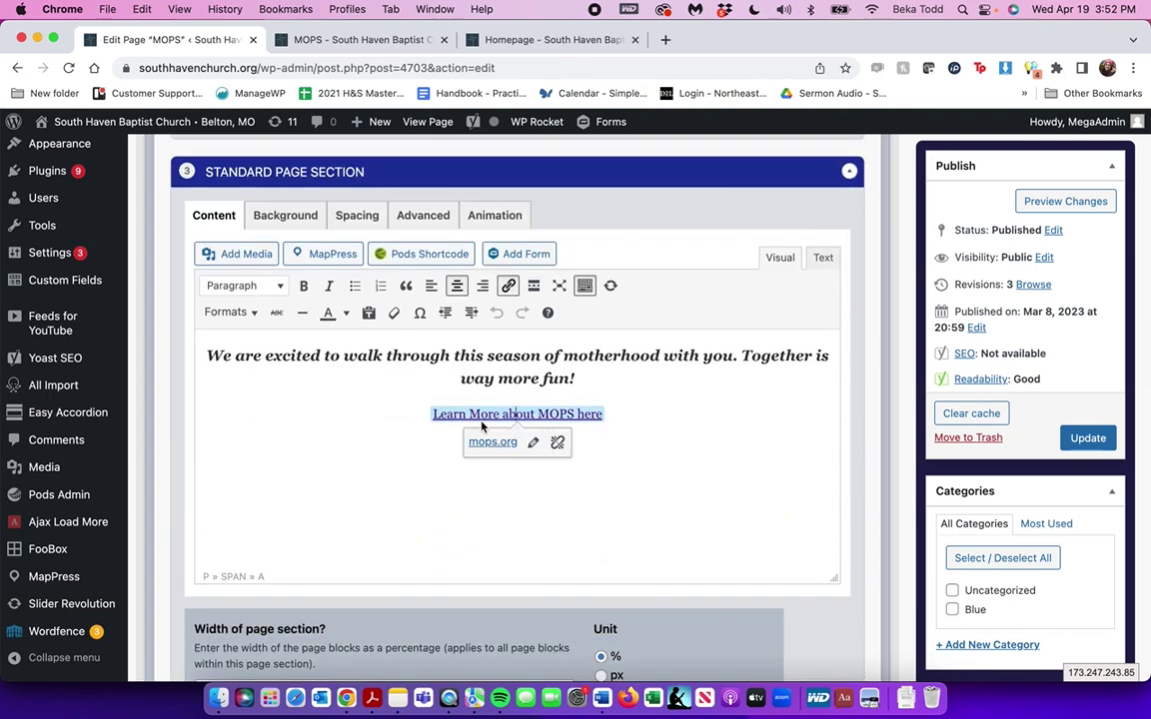
Expand the fourth and fifth MOPS sections and scroll through their content
scroll(461, 414, "down", 5)
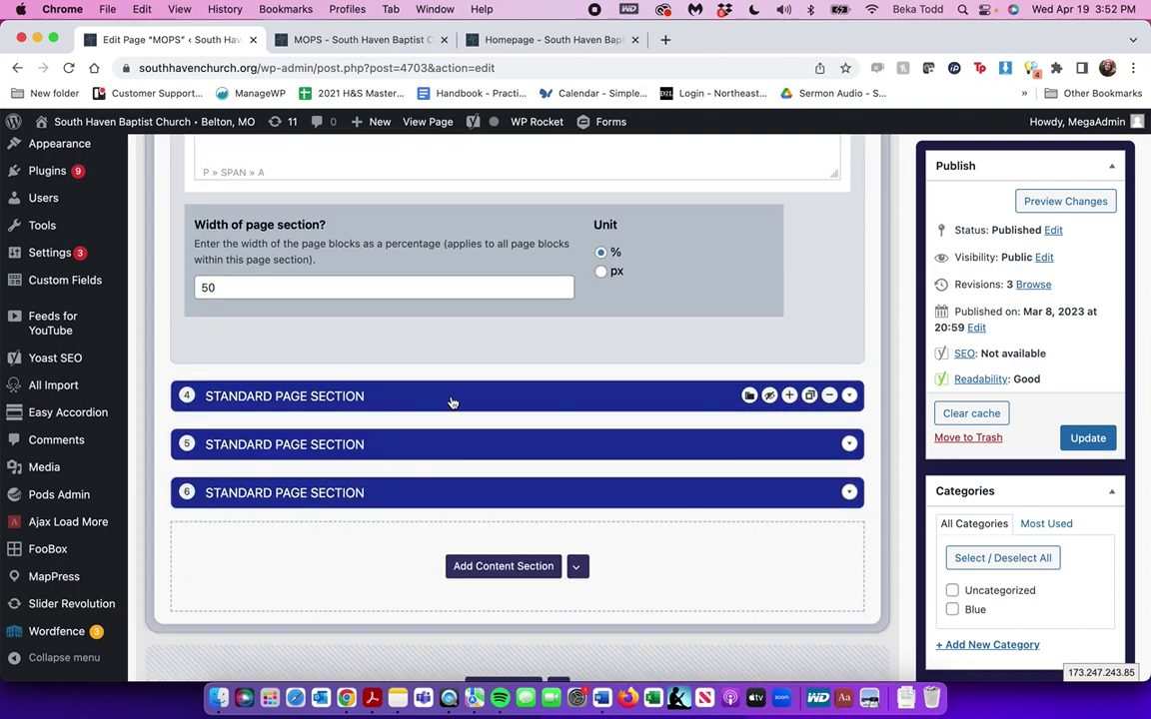
left_click(453, 401)
scroll(453, 401, "down", 10)
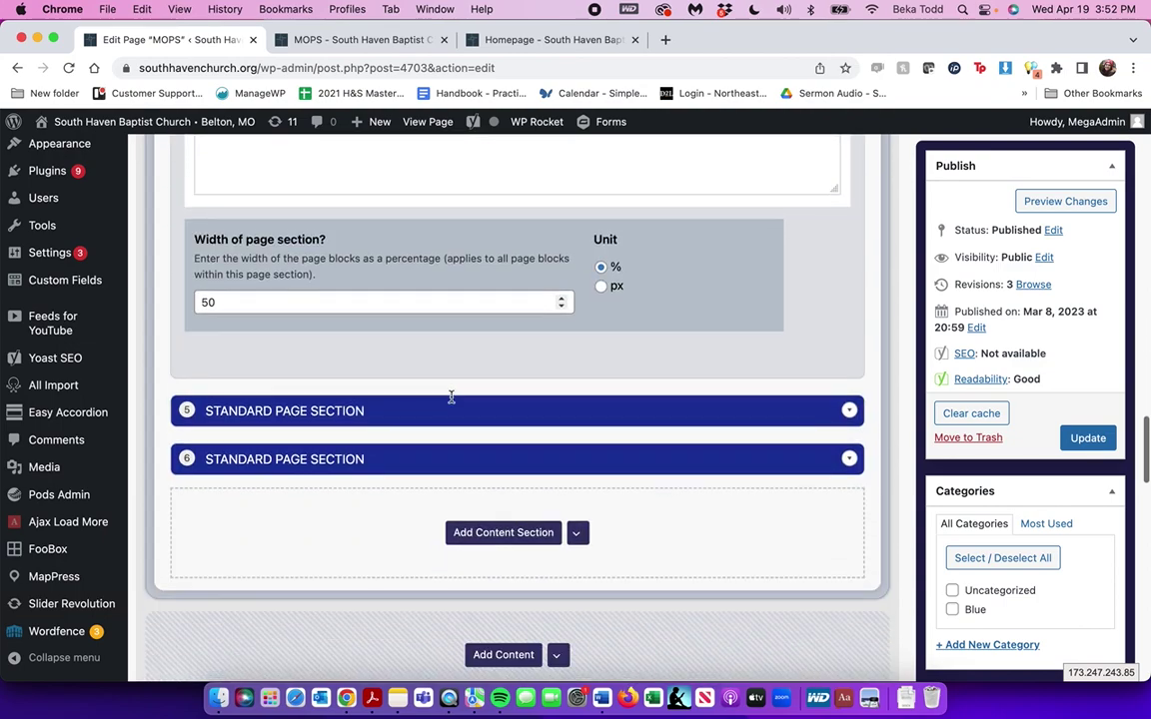
left_click(456, 365)
scroll(456, 365, "down", 8)
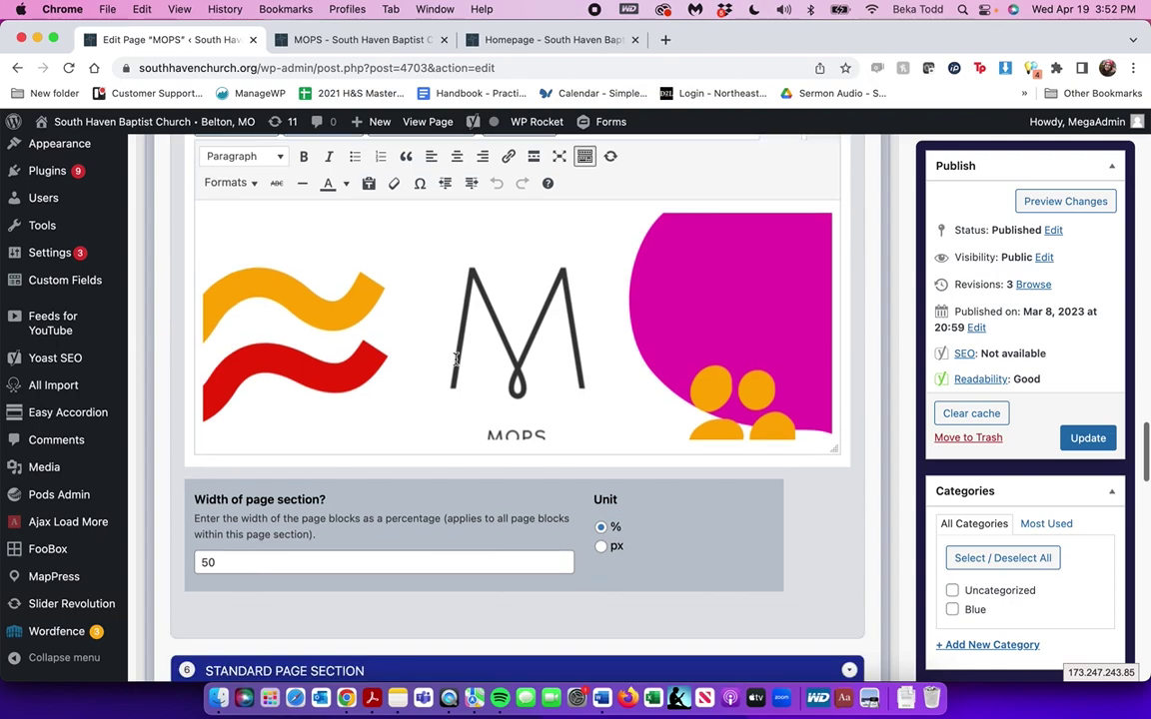
scroll(454, 357, "up", 5)
scroll(455, 358, "up", 10)
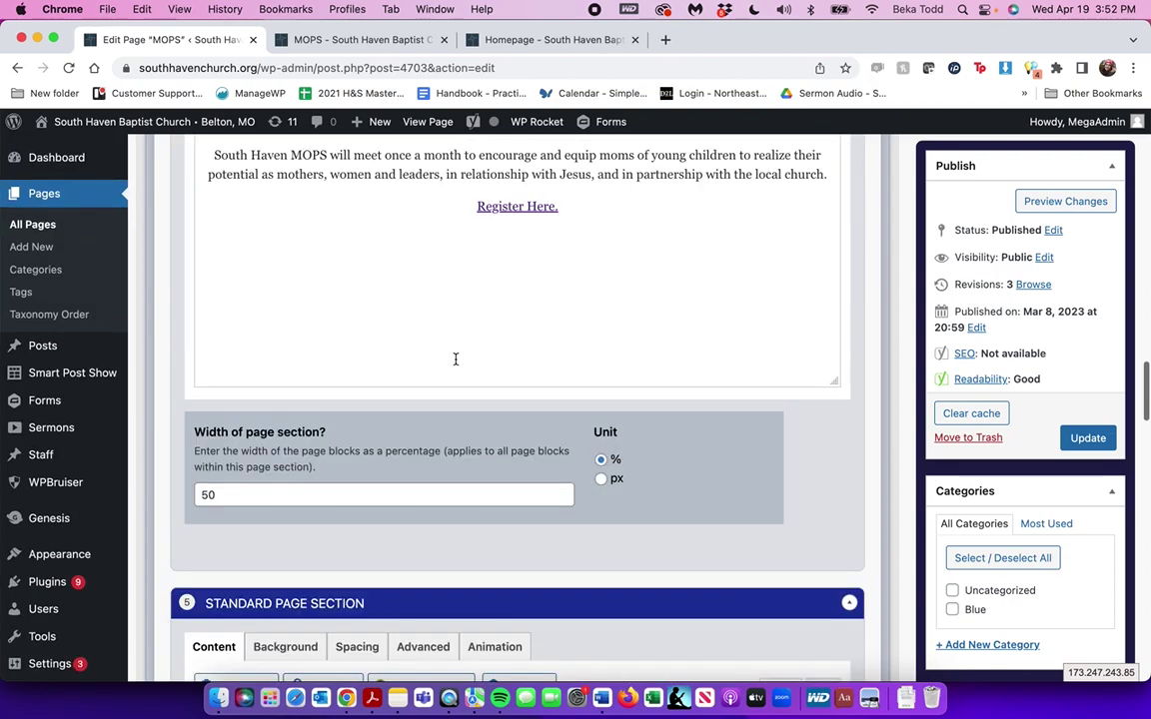
scroll(454, 357, "down", 3)
scroll(455, 362, "up", 10)
scroll(456, 363, "down", 5)
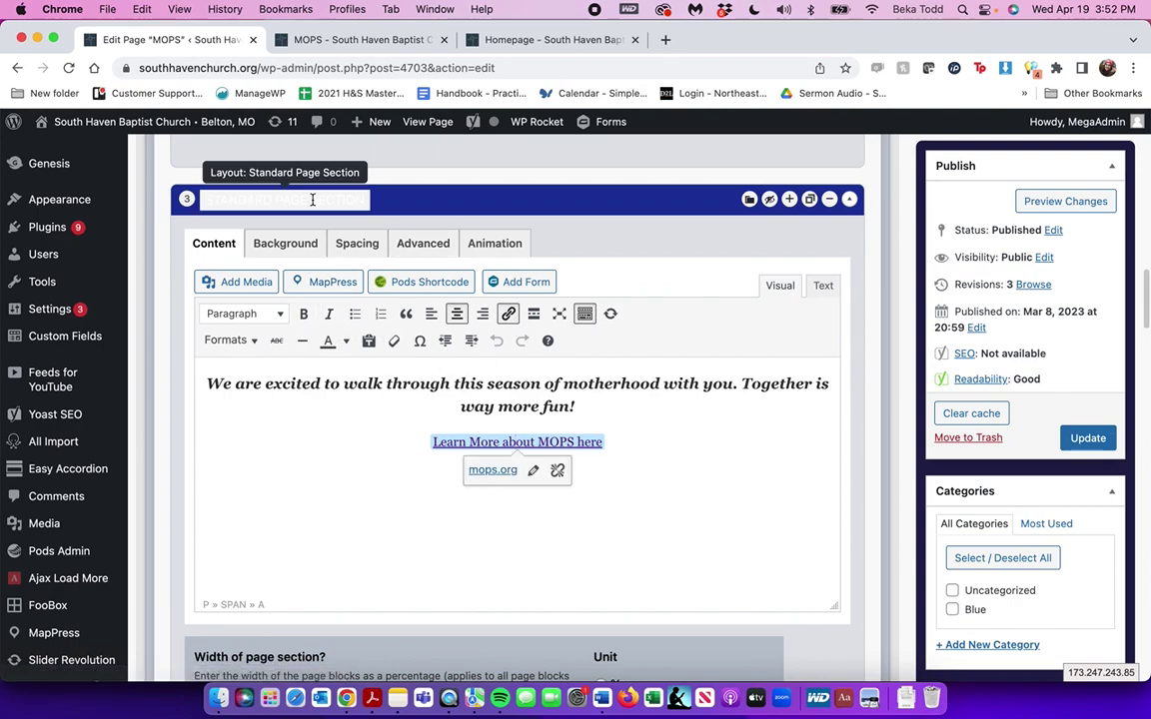
Check section 3's background colour, return to its Content, then view the live MOPS page
left_click(299, 244)
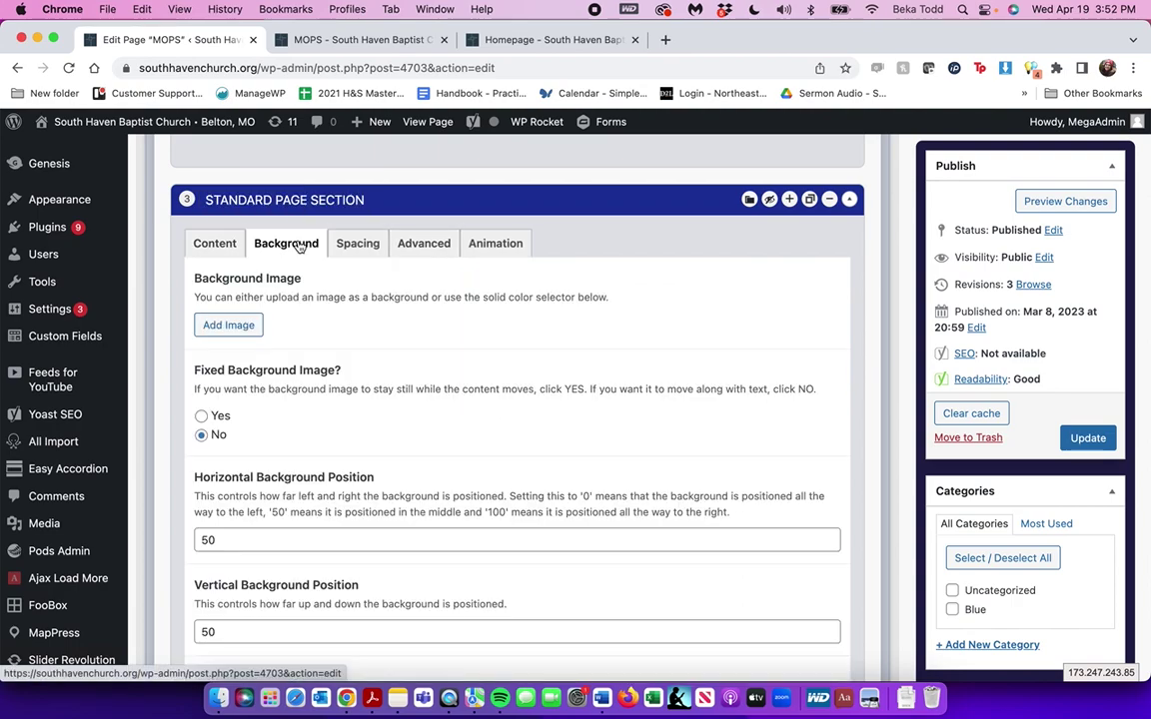
scroll(299, 246, "down", 5)
left_click(240, 439)
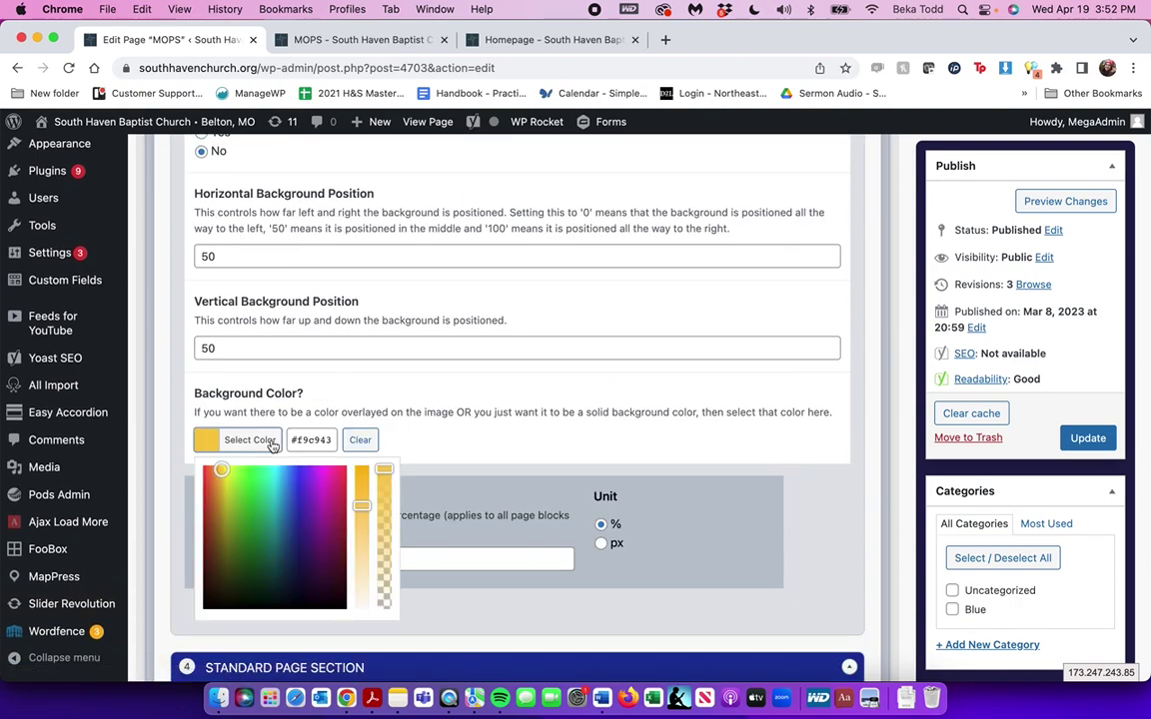
left_click(275, 441)
left_click(276, 440)
scroll(366, 339, "up", 5)
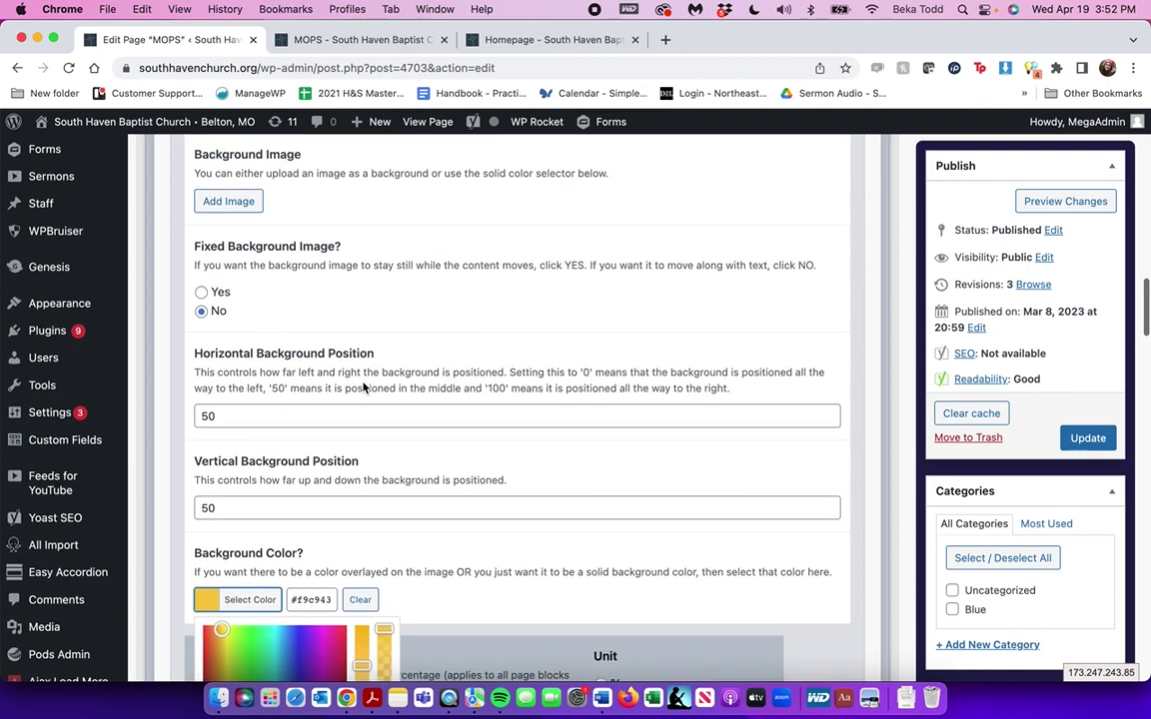
left_click(216, 325)
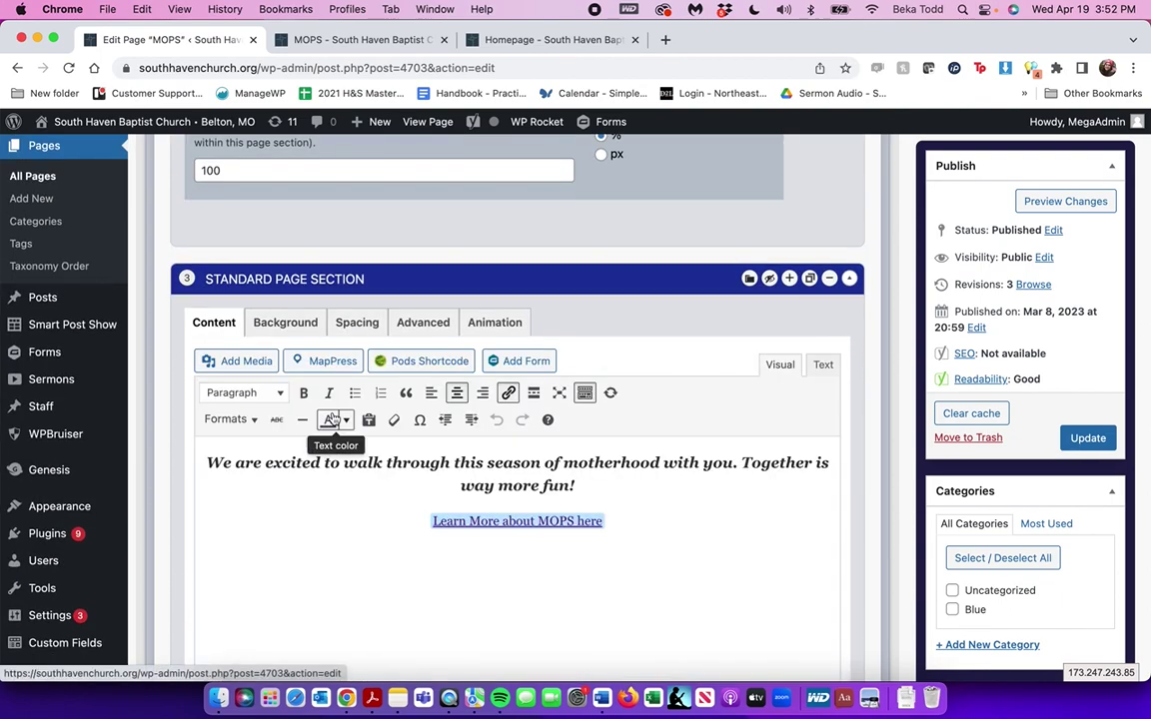
scroll(299, 370, "down", 5)
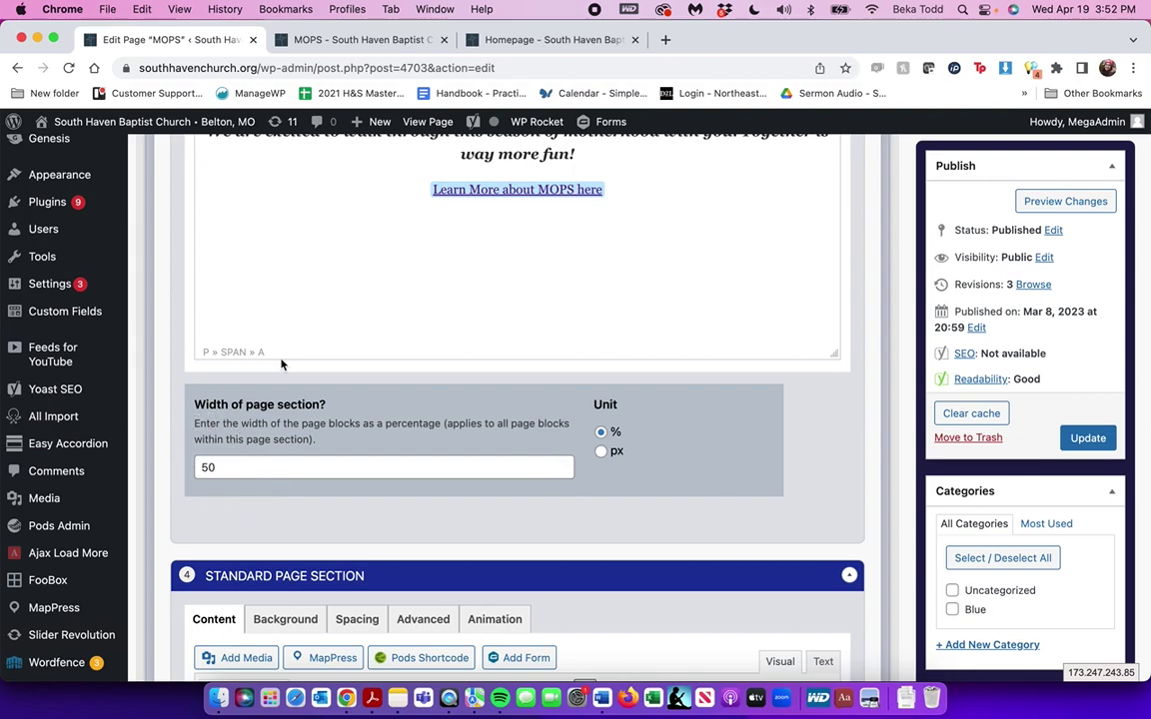
left_click(375, 40)
scroll(621, 420, "up", 10)
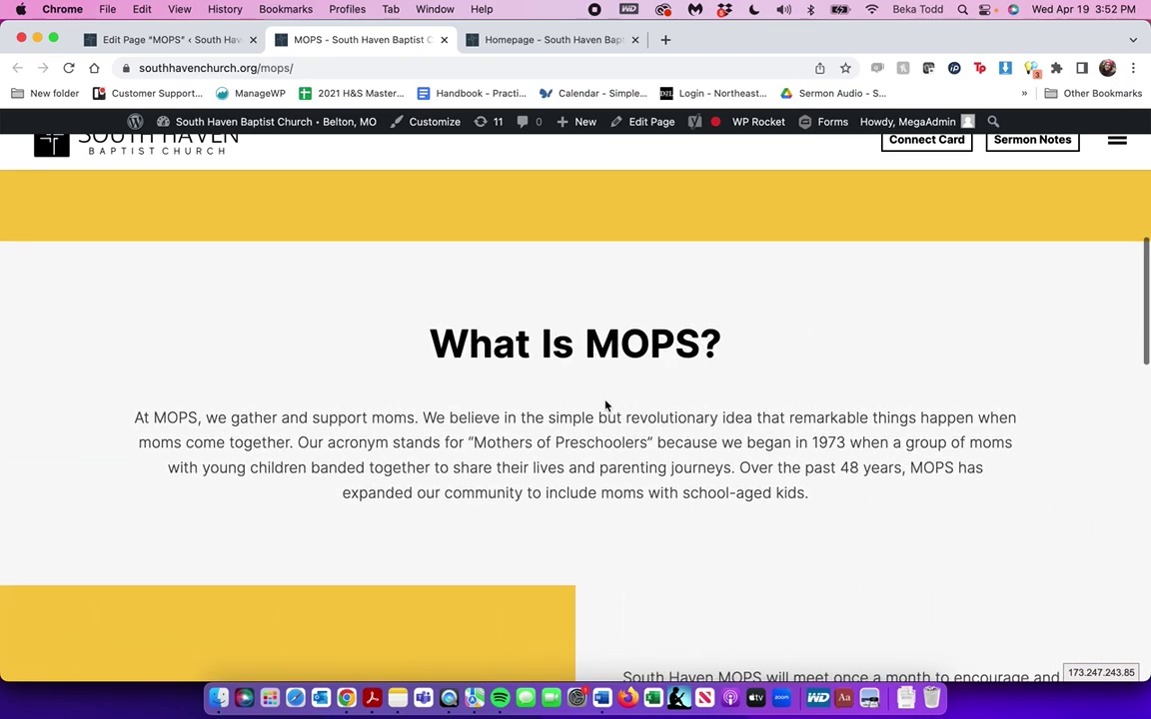
Scroll to the yellow TOGETHER banner on the live MOPS page, then return to the MOPS editor
scroll(689, 470, "down", 2)
scroll(688, 471, "up", 6)
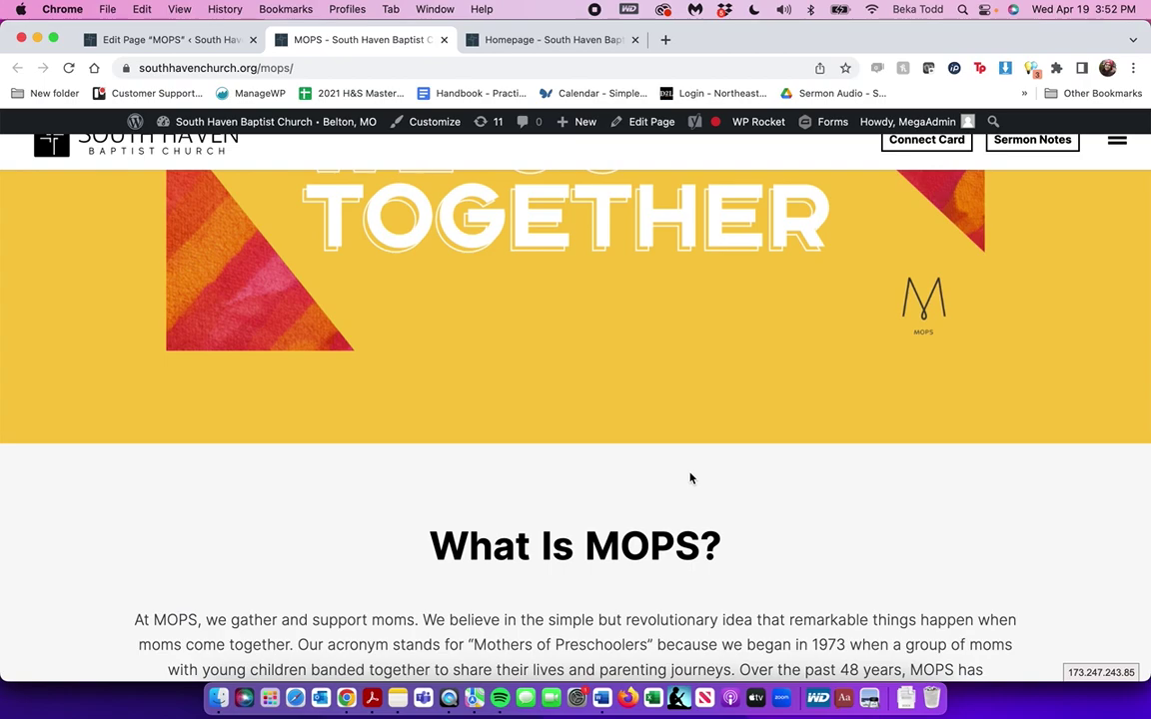
left_click(178, 40)
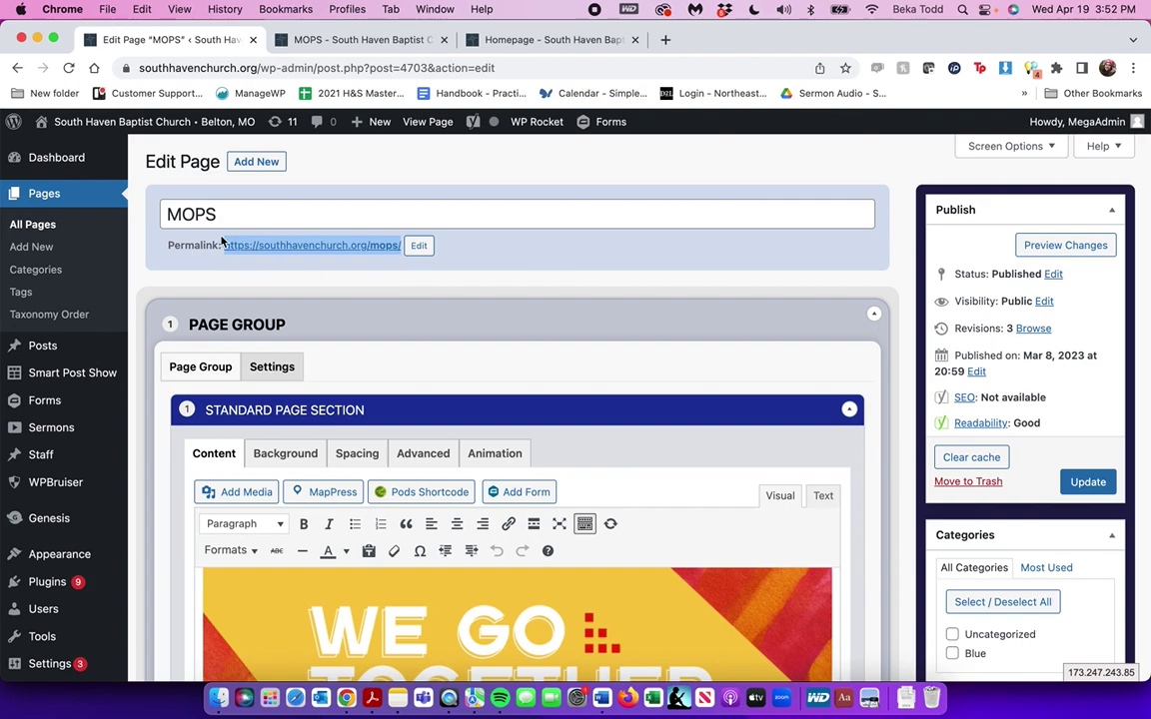
Create a new page titled 'Title' and save it as a draft
left_click(278, 160)
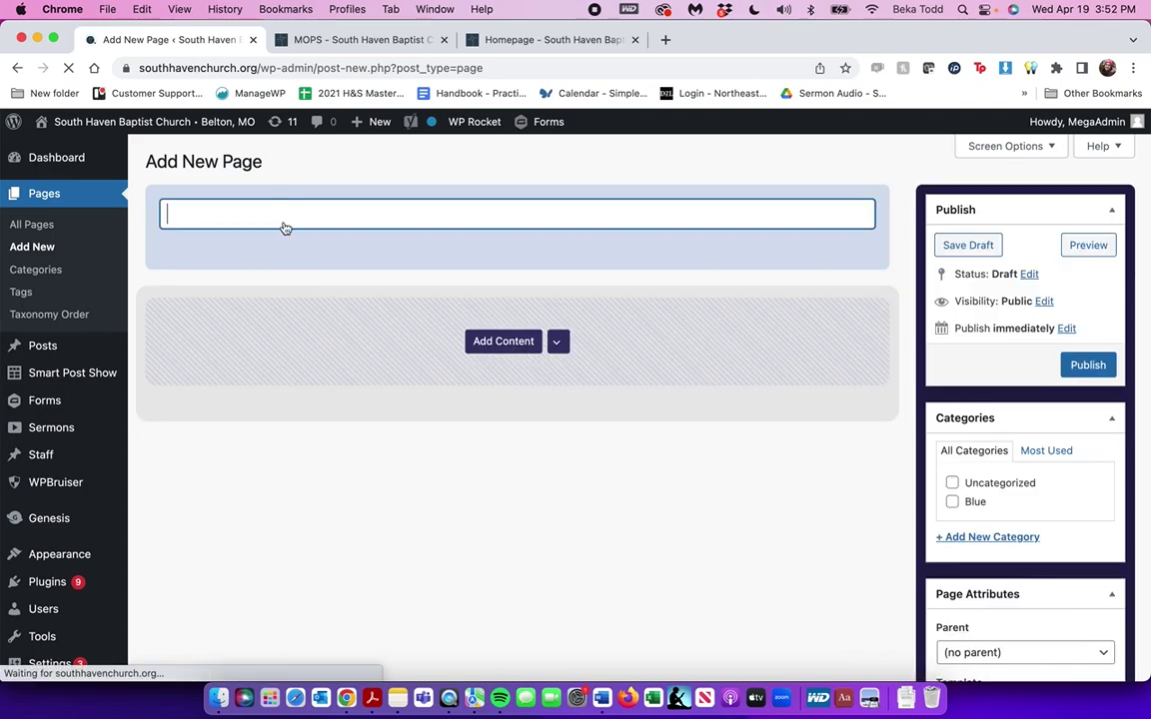
type("Title")
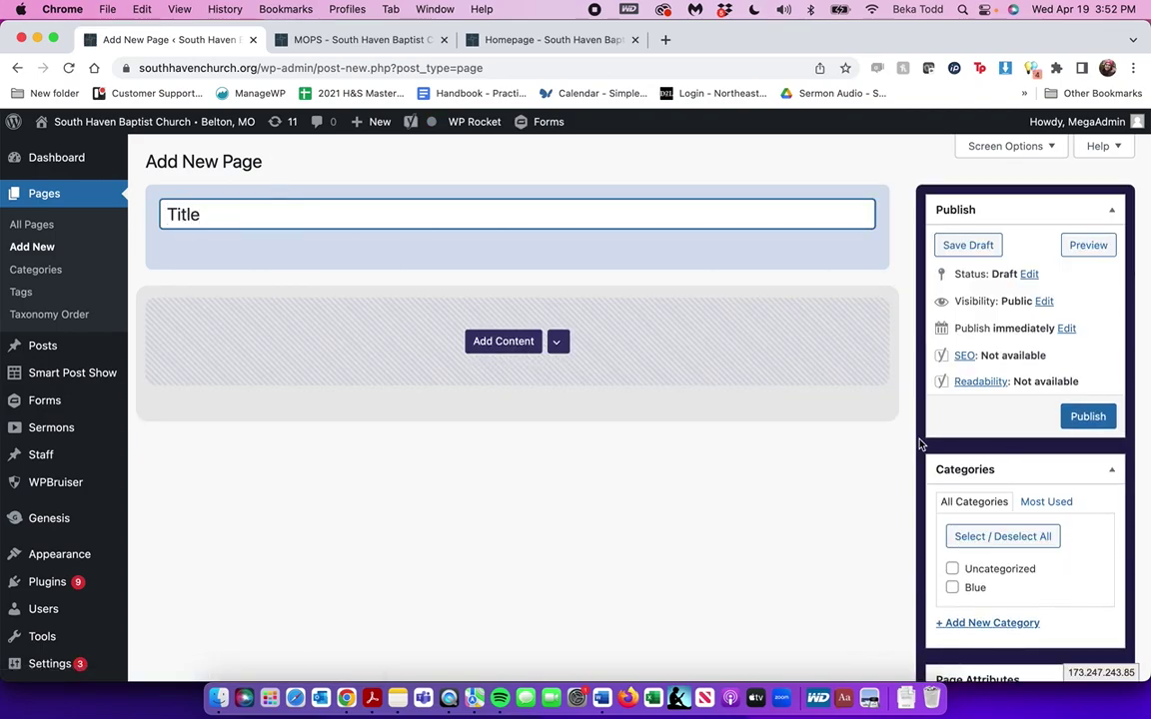
left_click(968, 245)
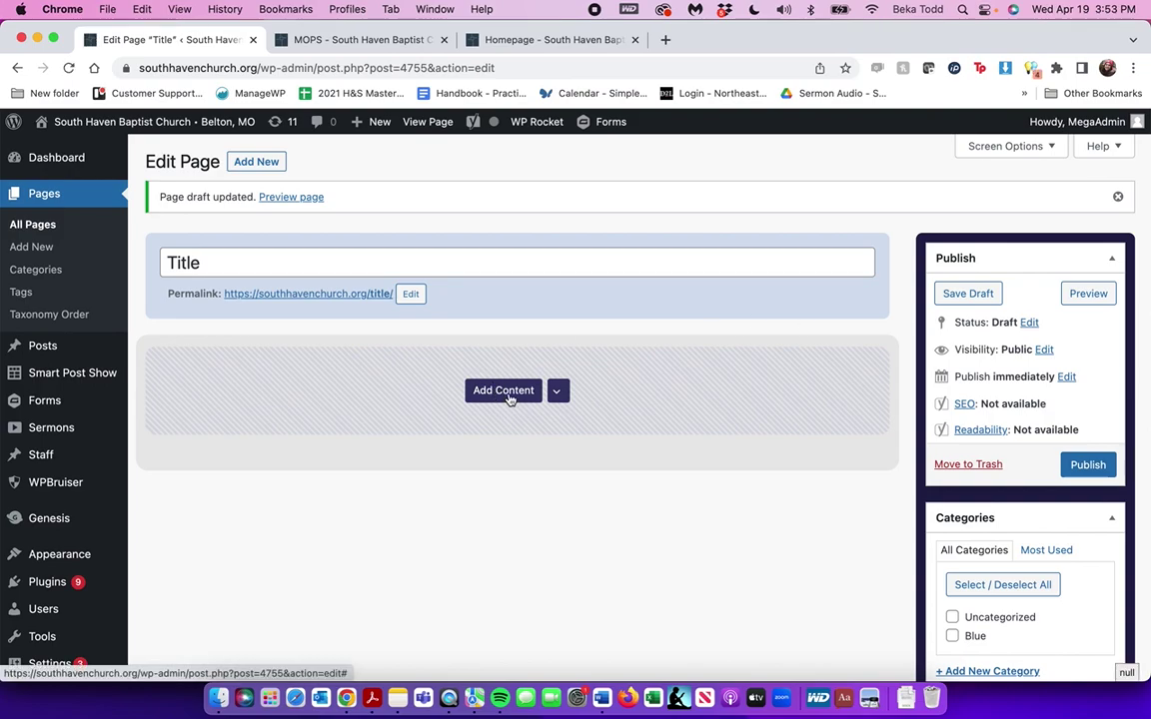
Add an empty Page Group and browse the available content section types
left_click(509, 395)
left_click(523, 486)
scroll(522, 487, "down", 5)
scroll(522, 487, "down", 1)
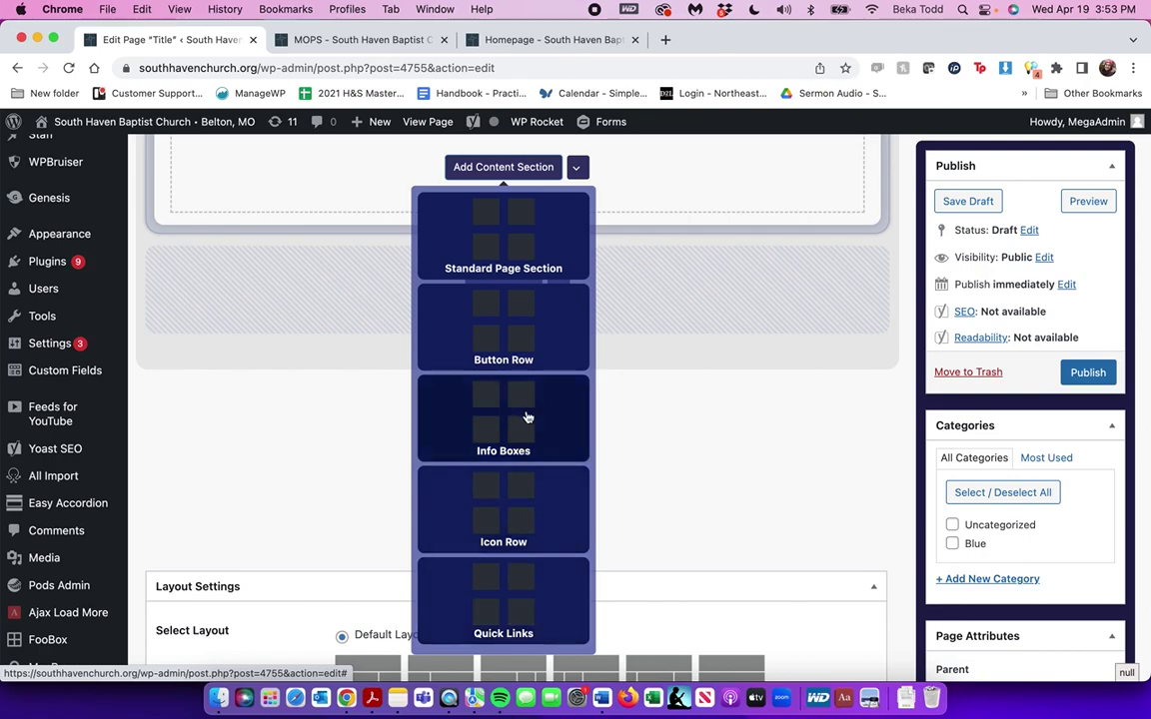
scroll(524, 420, "up", 4)
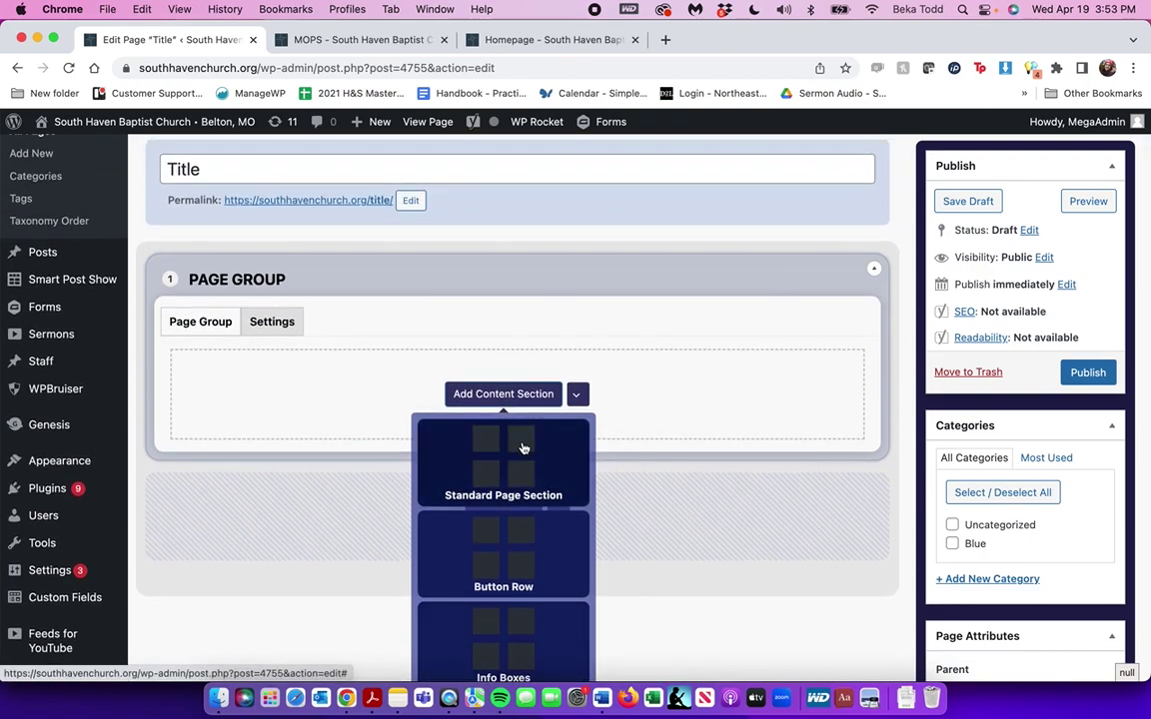
Add a Standard Page Section with a centred Heading 1 'Here's some helpful information about VBS!'
left_click(525, 445)
scroll(522, 449, "down", 4)
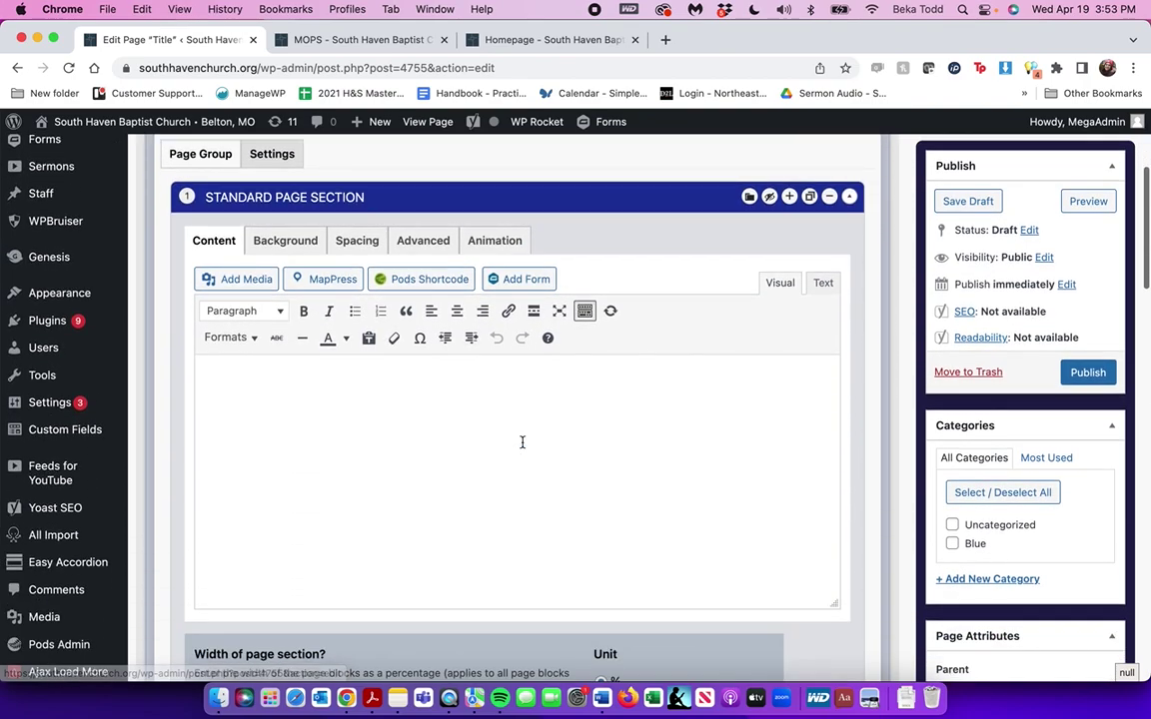
type("Her")
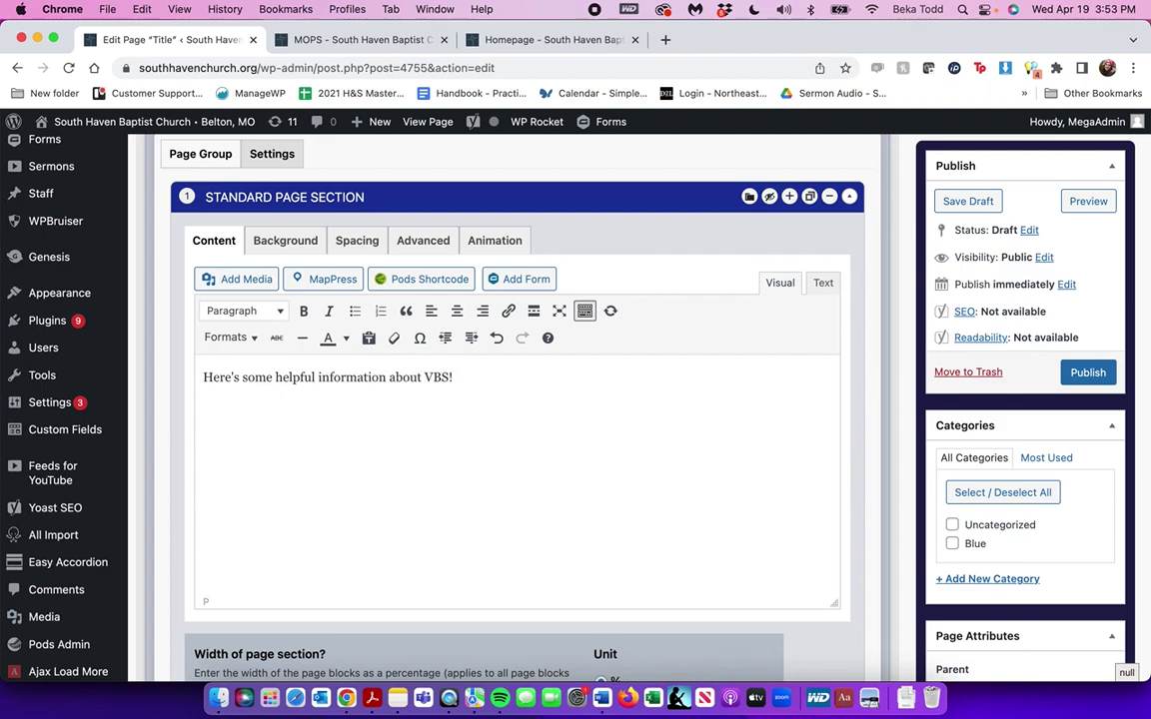
key("super+a")
left_click(244, 310)
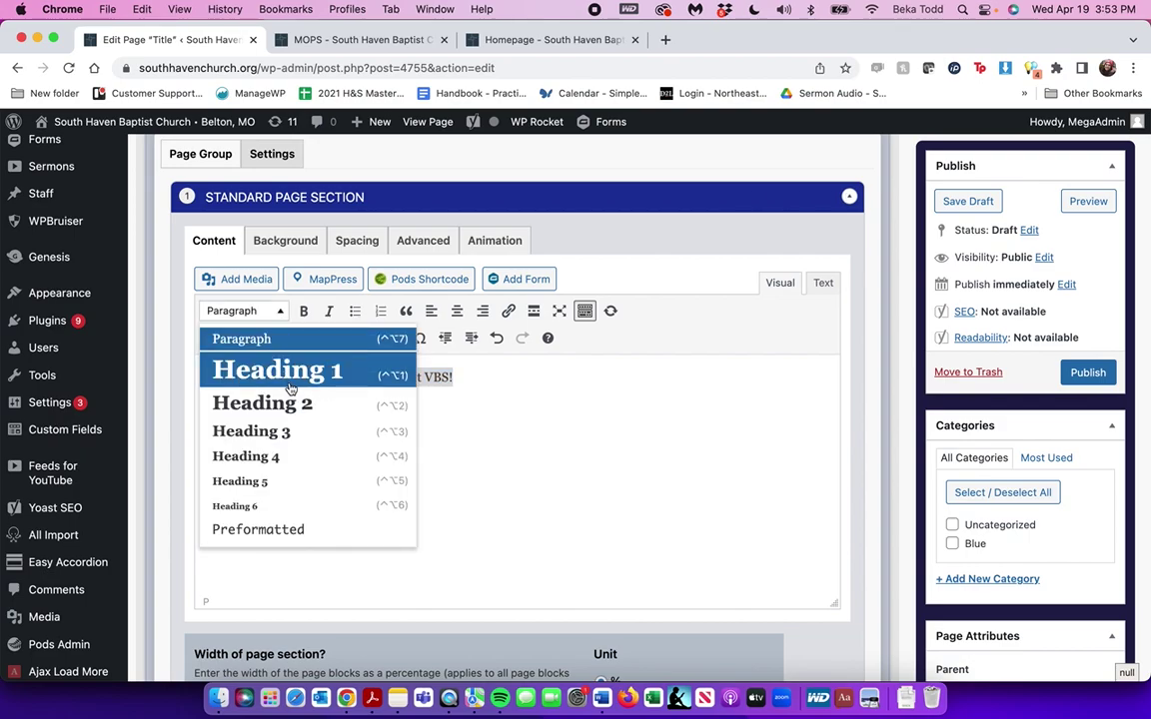
left_click(274, 371)
left_click(456, 315)
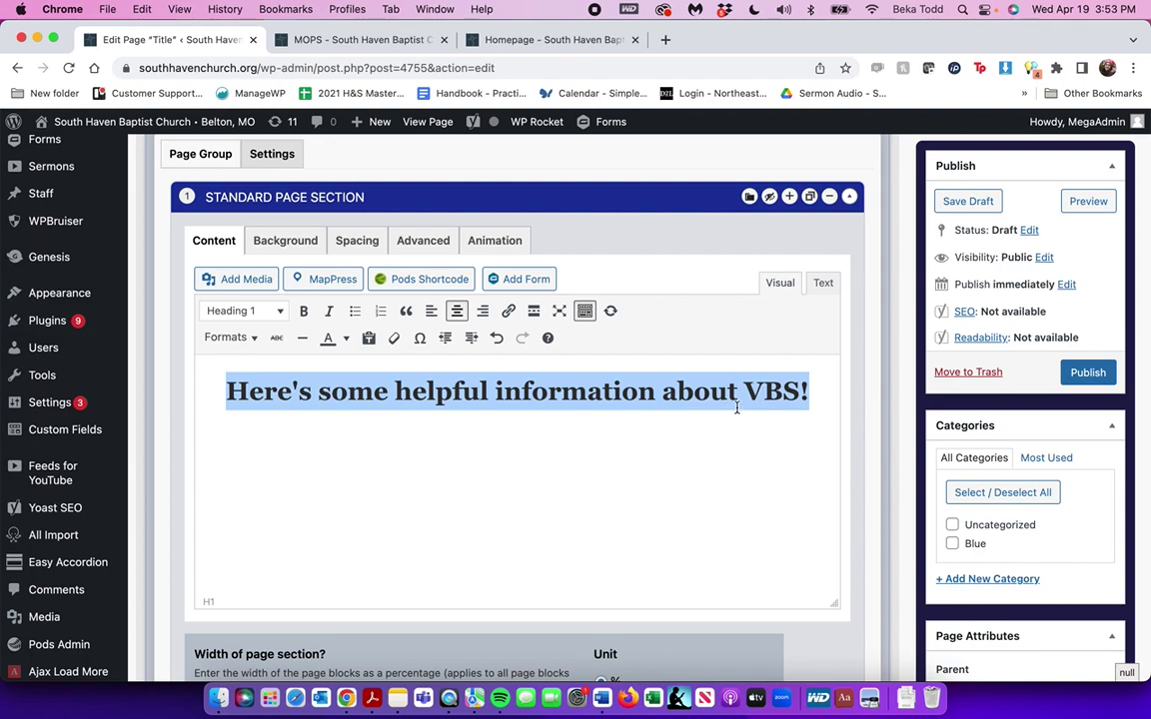
Add a centred line about more information below the heading
left_click(824, 396)
key("Return")
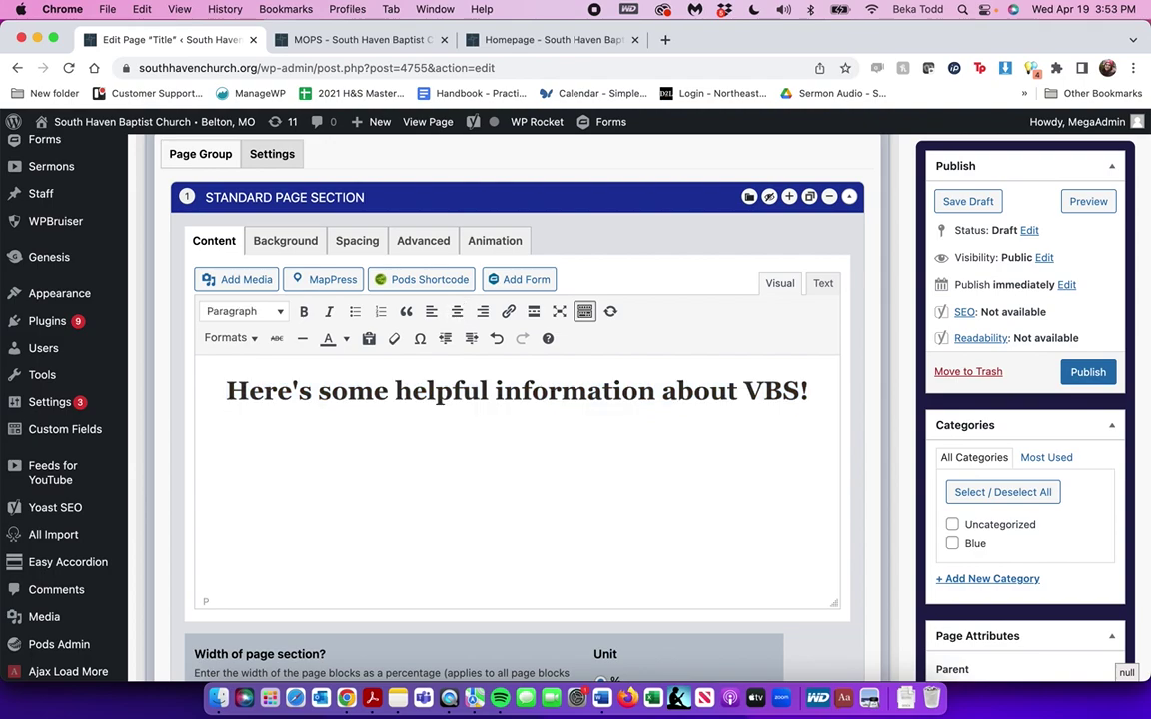
type("Here's more information and some links!")
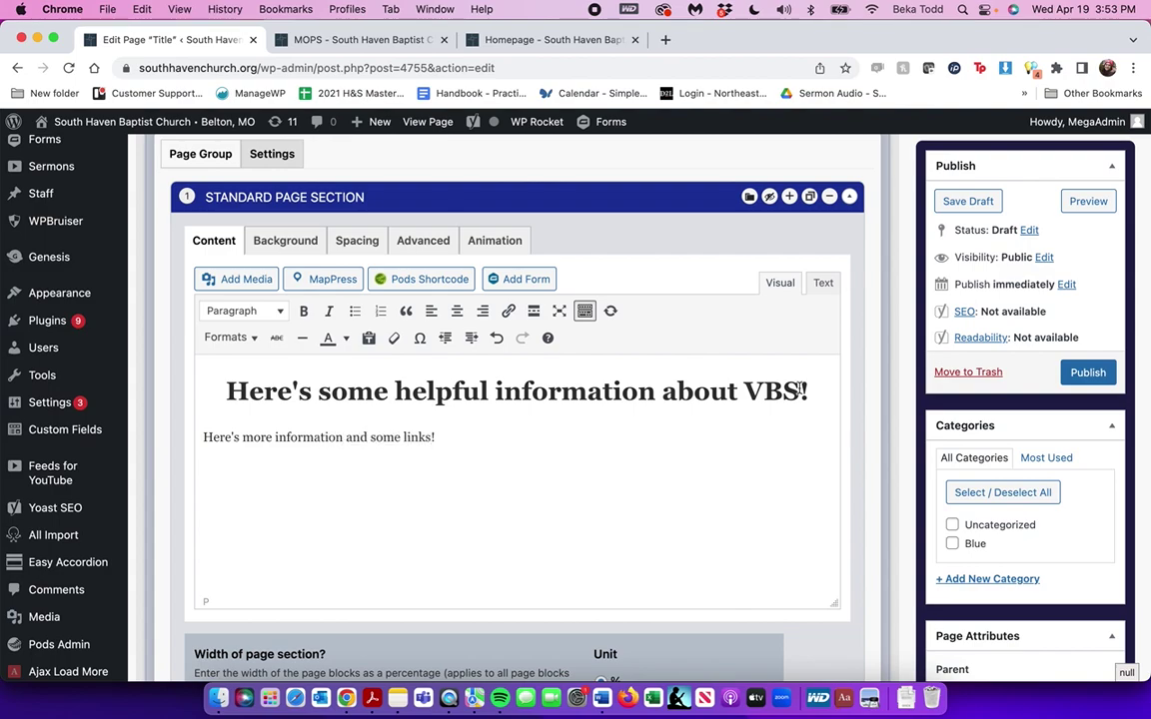
key("super+a")
left_click(457, 312)
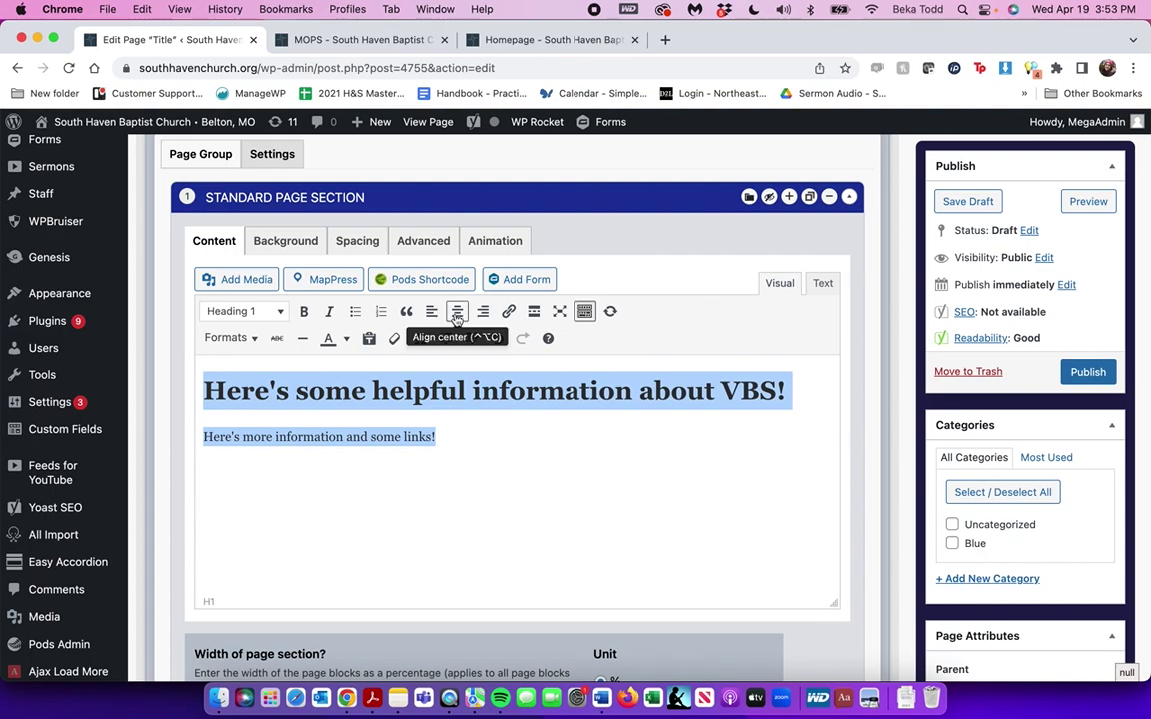
left_click(457, 311)
Add a centred 'Link' line beneath the text
left_click(670, 426)
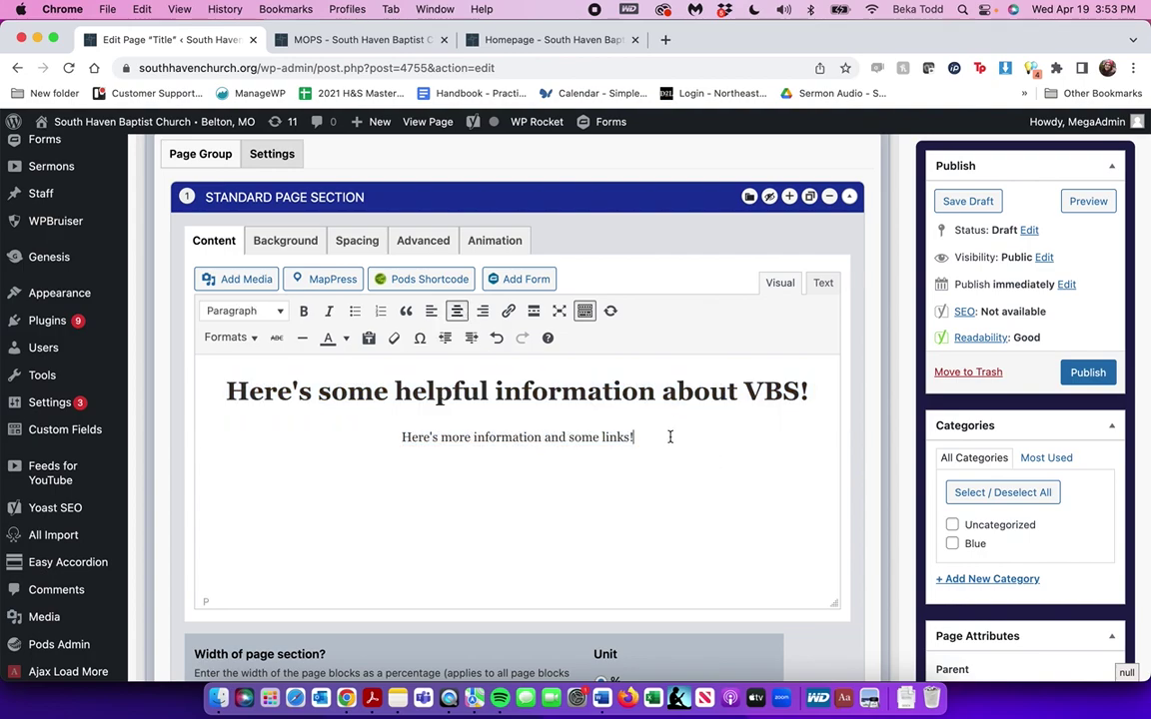
key("Return")
double_click(203, 462)
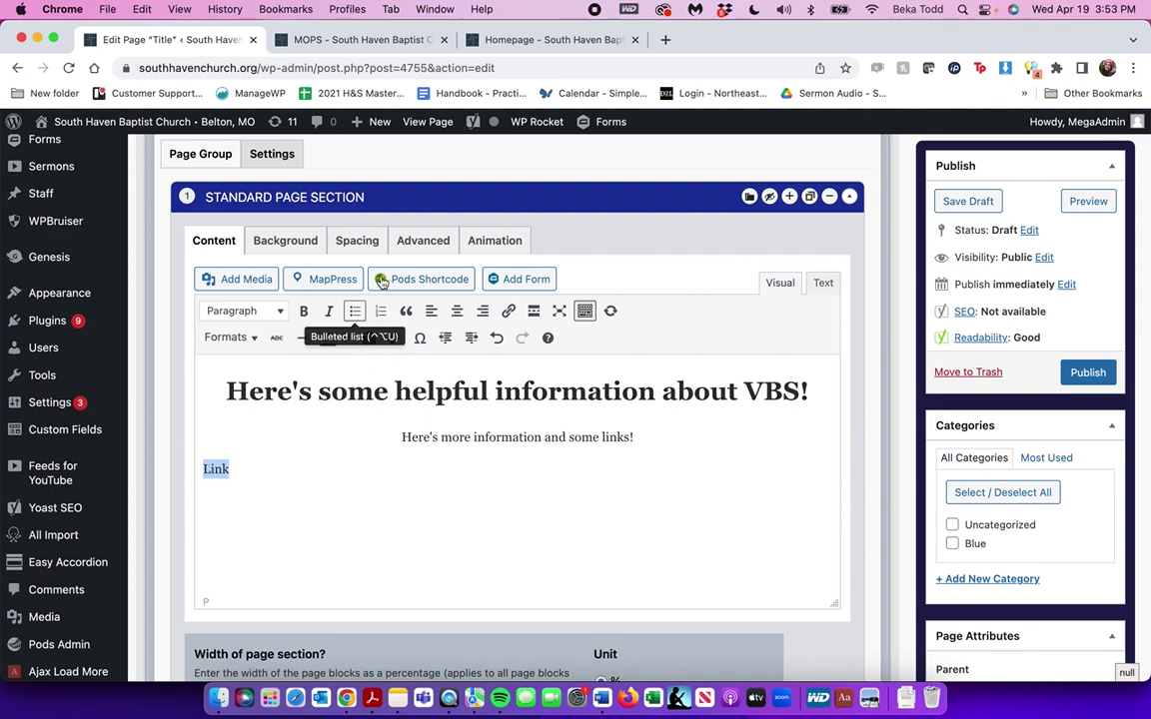
left_click(456, 312)
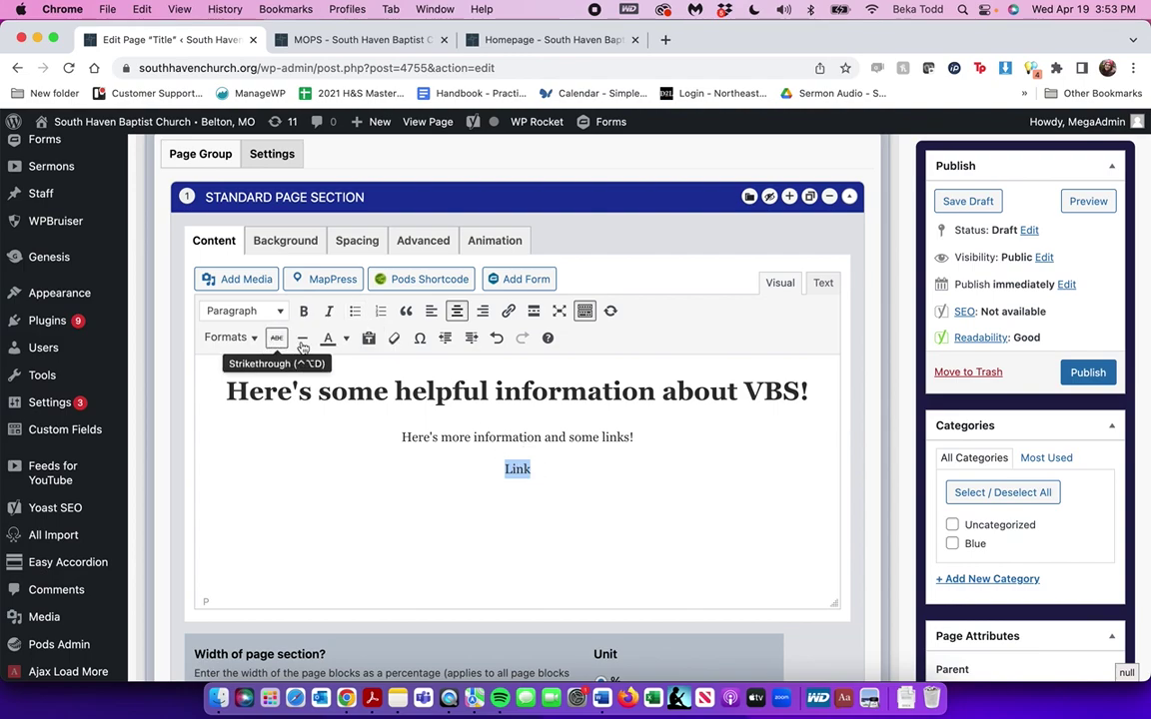
Link the word 'Link' to the Life Groups page and format it as a Button
left_click(509, 311)
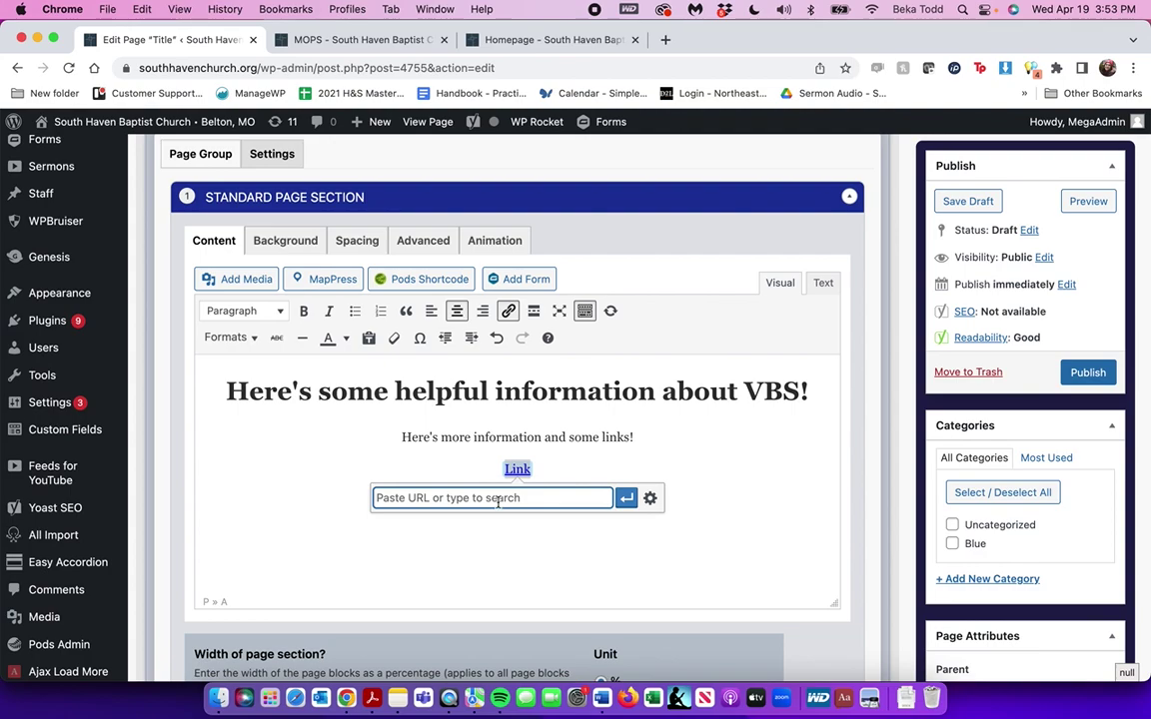
left_click(649, 497)
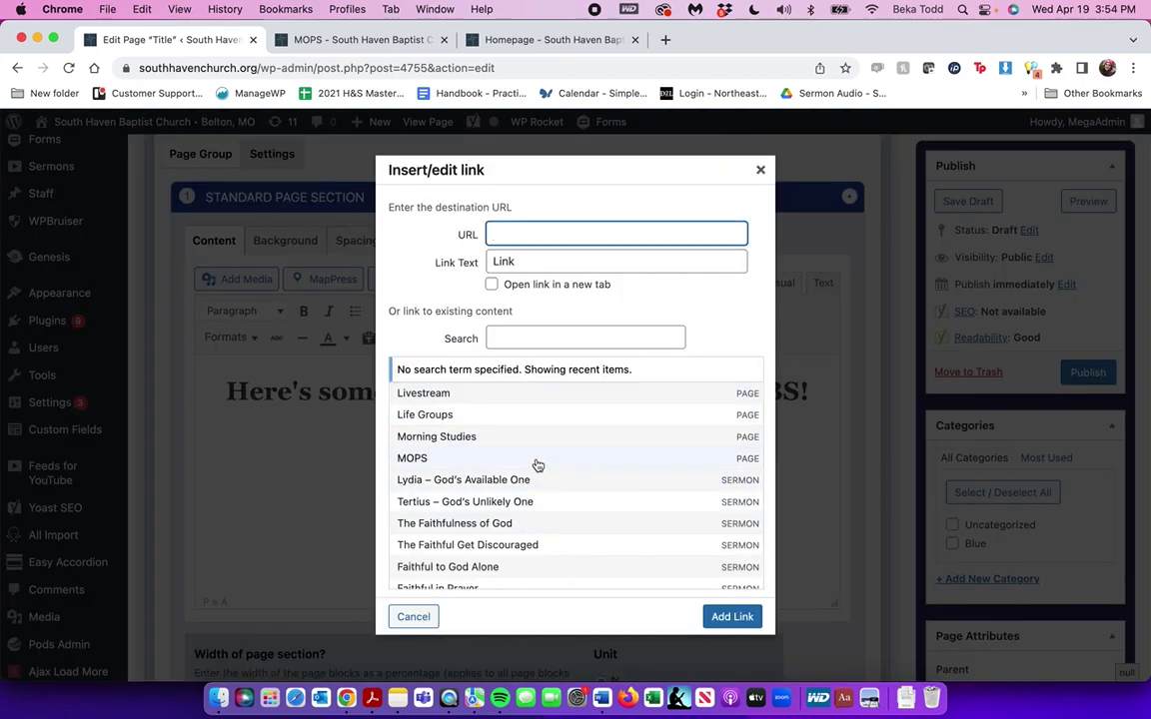
left_click(549, 412)
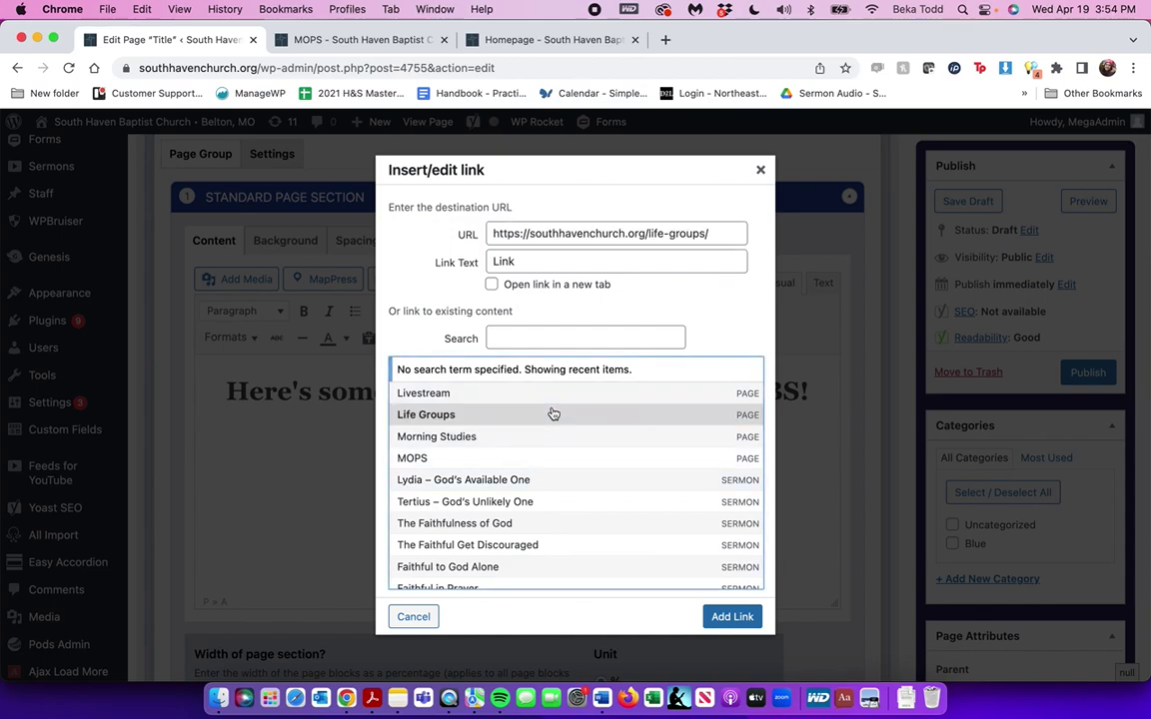
left_click(736, 614)
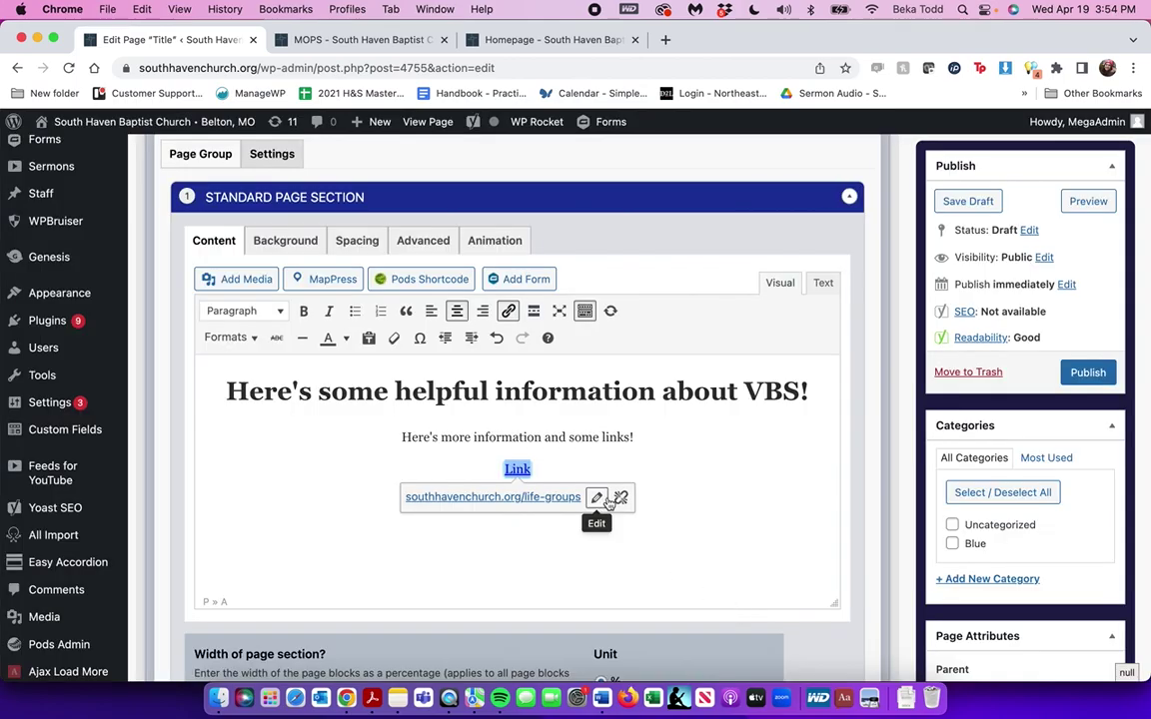
left_click(225, 338)
left_click(241, 365)
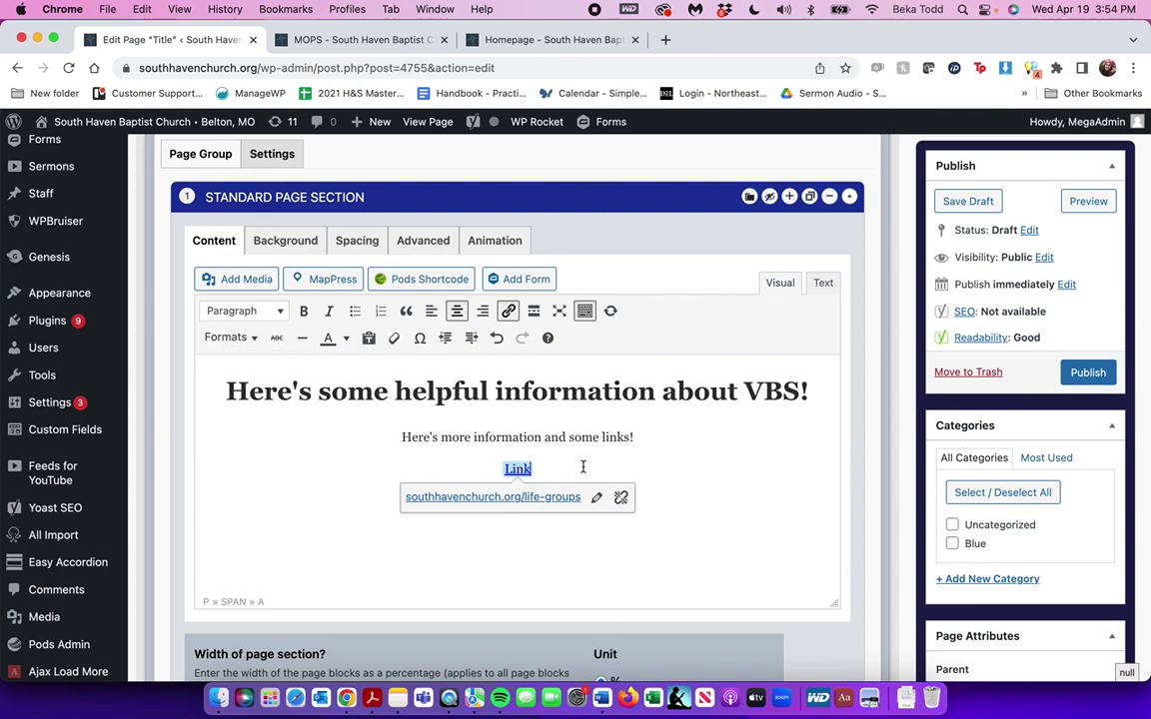
scroll(584, 467, "down", 1)
Add a Standard Page Section below the VBS content and set its width to 50
scroll(673, 511, "down", 5)
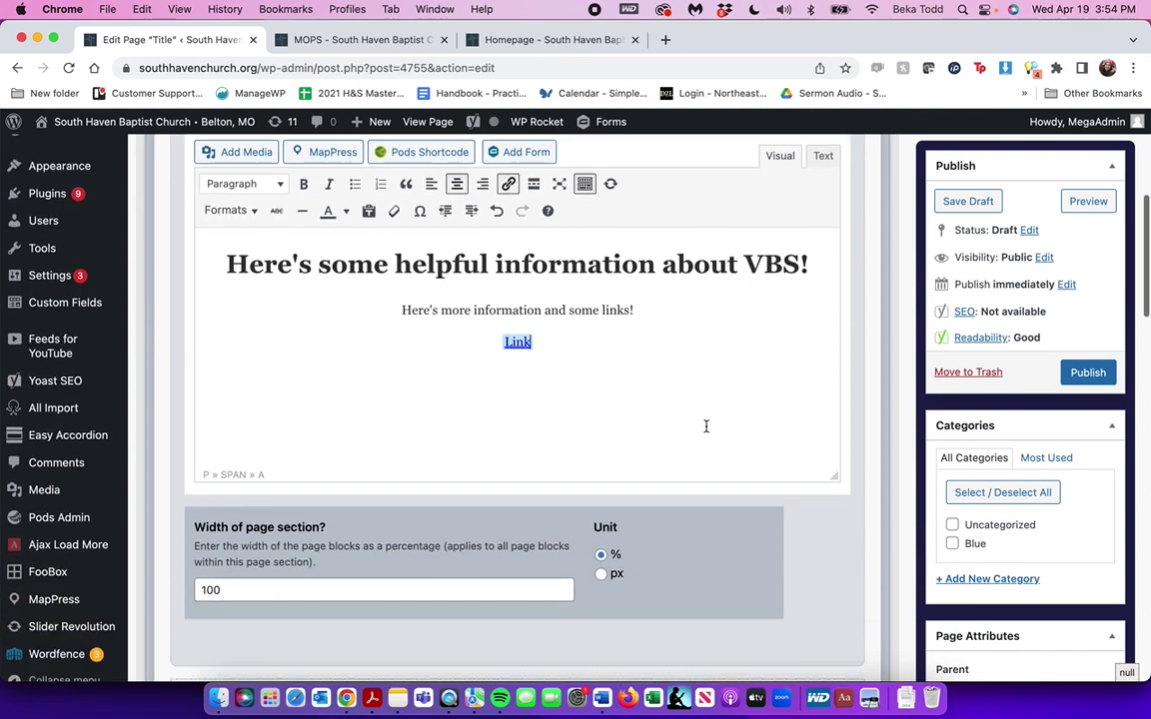
left_click(522, 485)
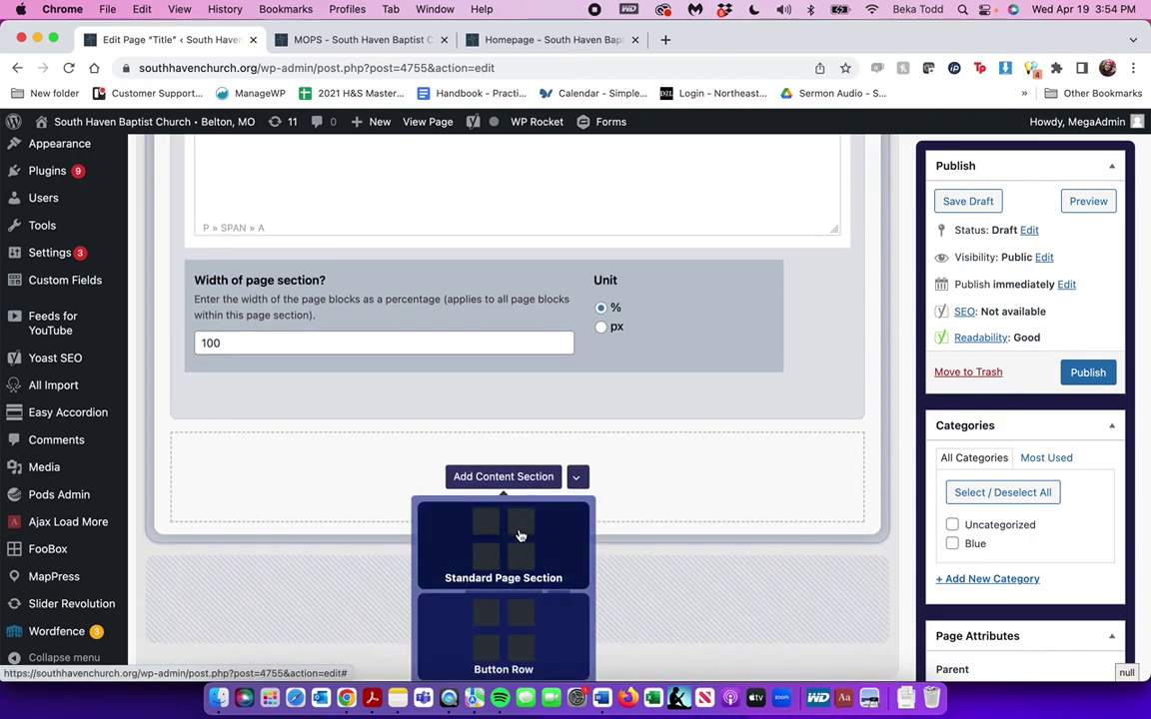
left_click(522, 536)
scroll(519, 535, "down", 5)
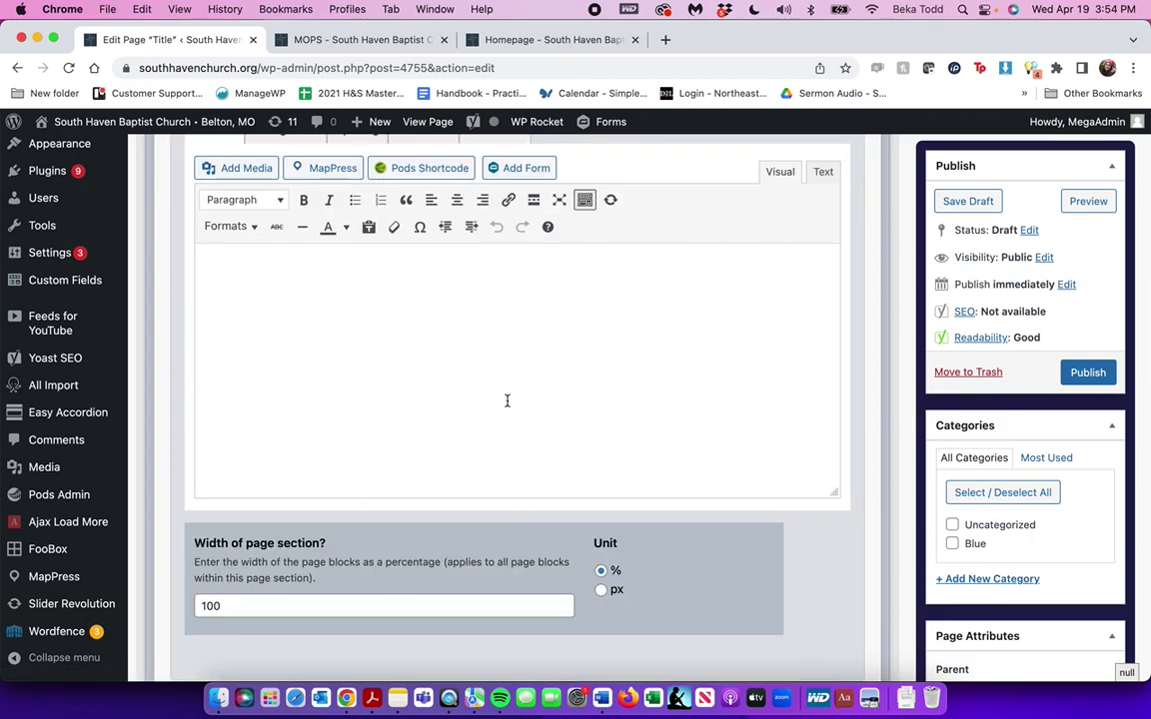
left_click(507, 400)
double_click(320, 612)
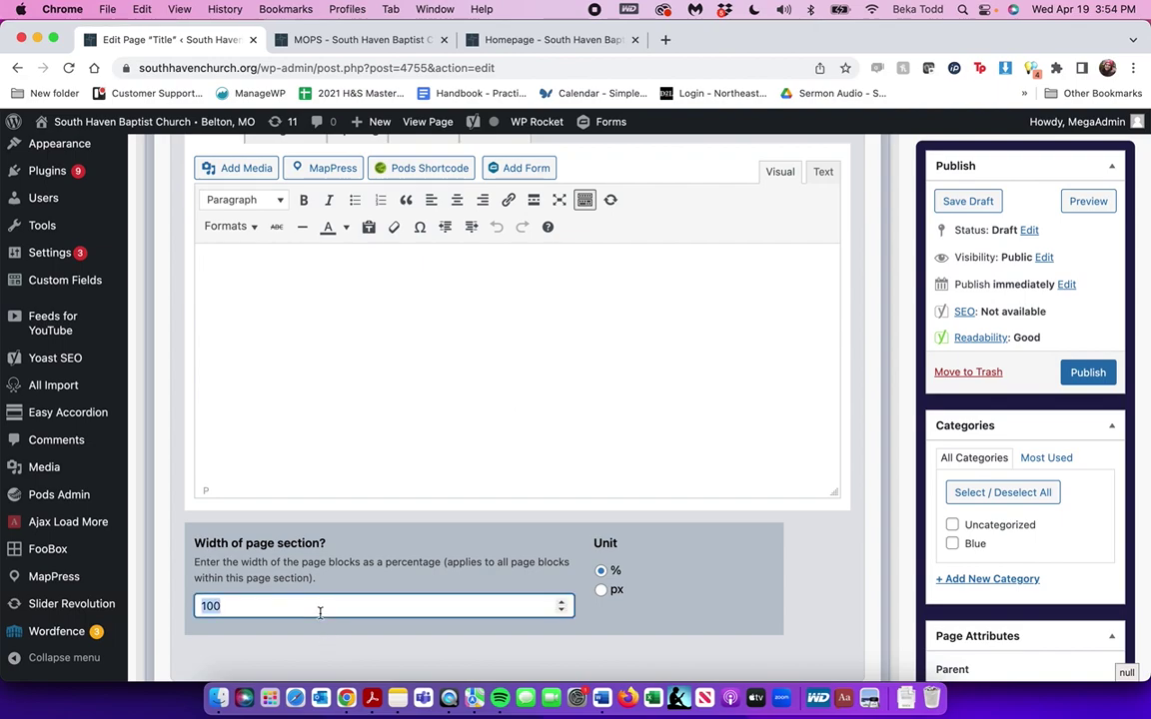
type("50")
Add another Standard Page Section and set its width to 50 as well
scroll(501, 551, "down", 4)
left_click(501, 548)
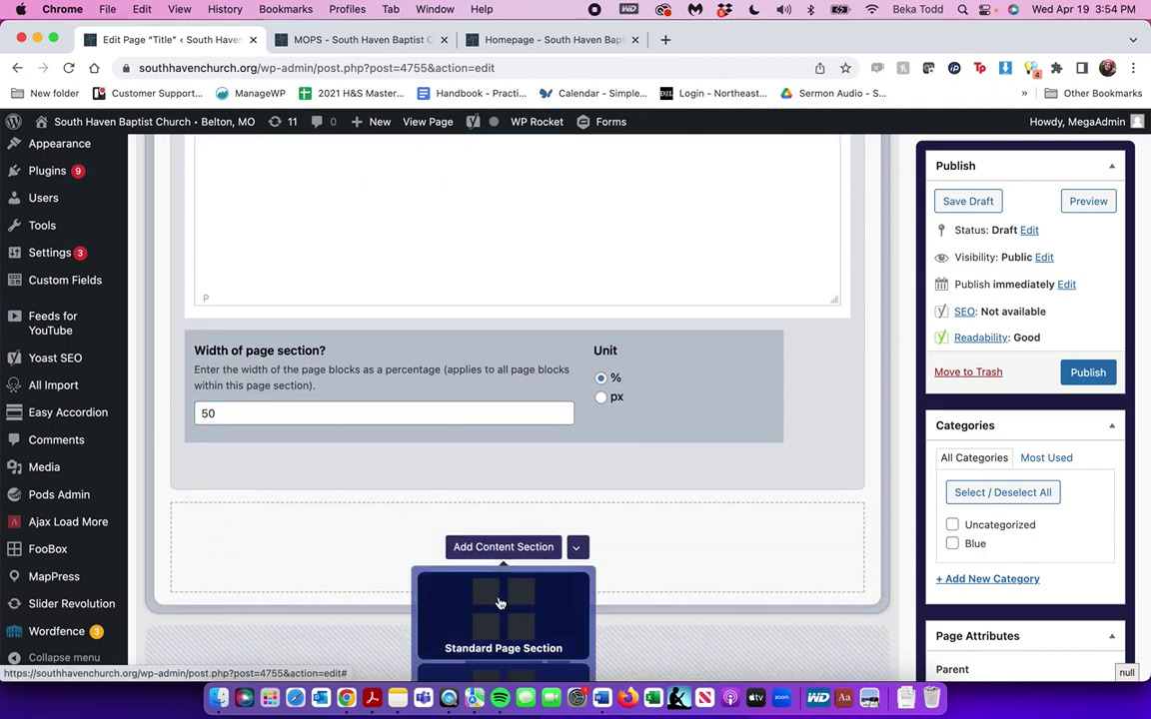
left_click(500, 602)
scroll(499, 598, "down", 5)
left_click(477, 490)
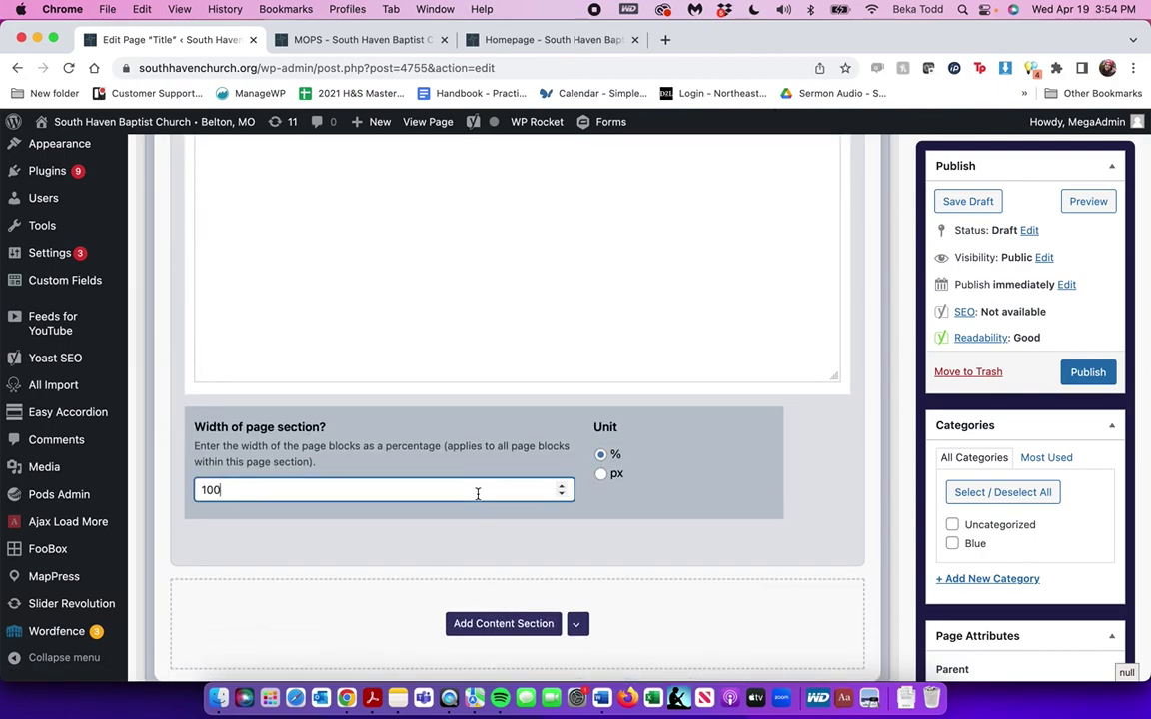
double_click(475, 493)
type("50")
left_click(638, 280)
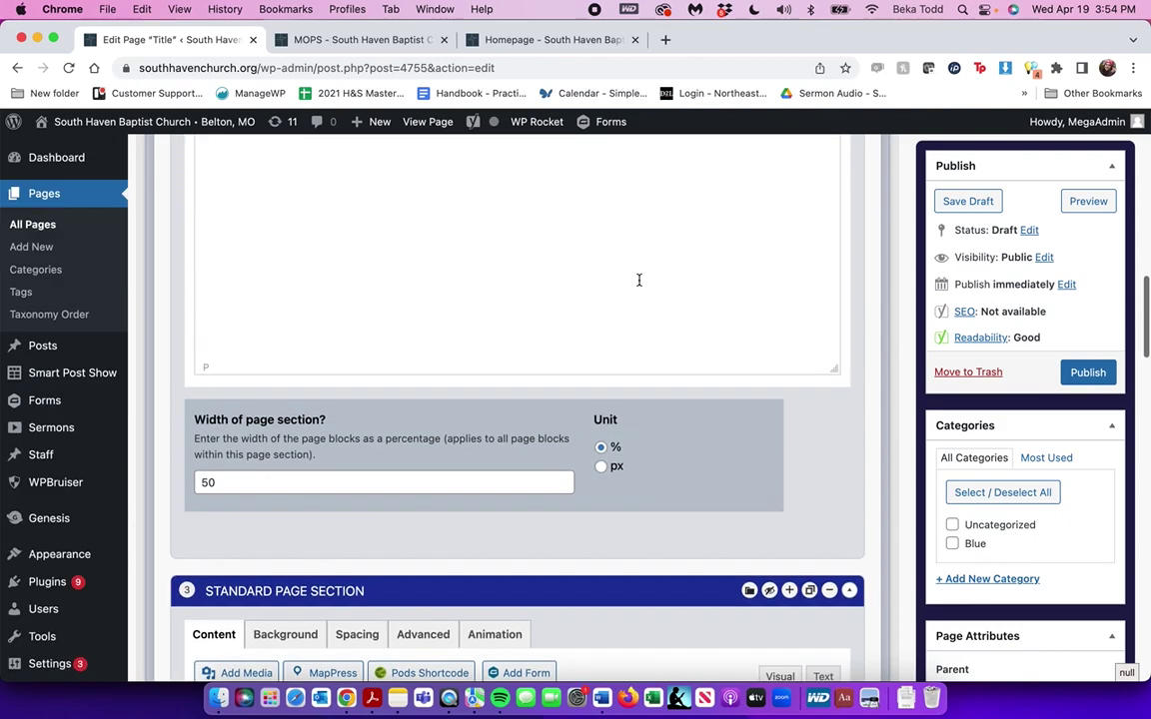
scroll(637, 278, "up", 3)
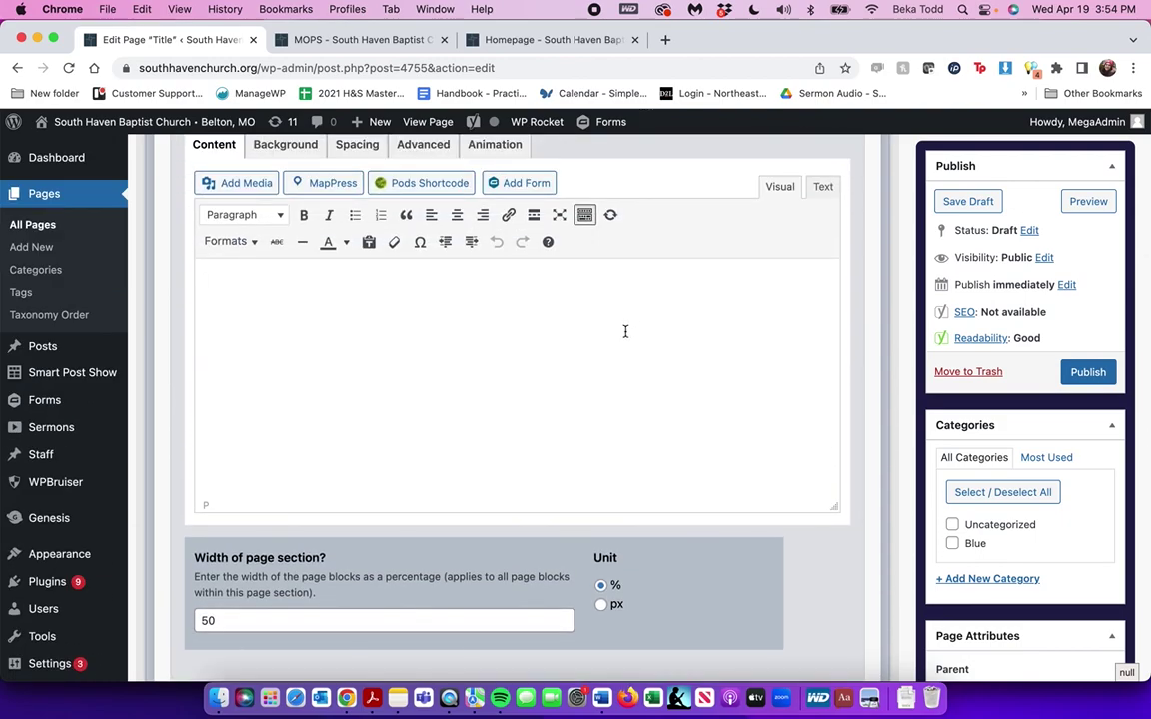
scroll(626, 331, "up", 2)
Insert the Life's too short flyer from the Media Library into section 2 and centre it
left_click(234, 262)
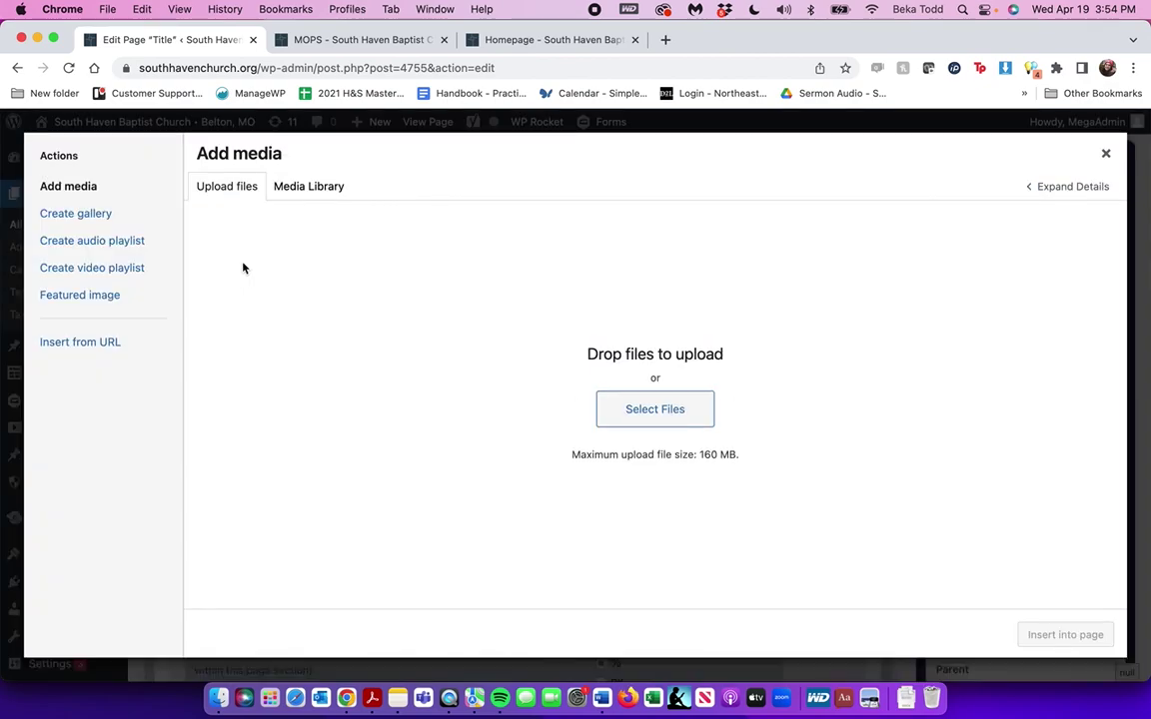
left_click(320, 191)
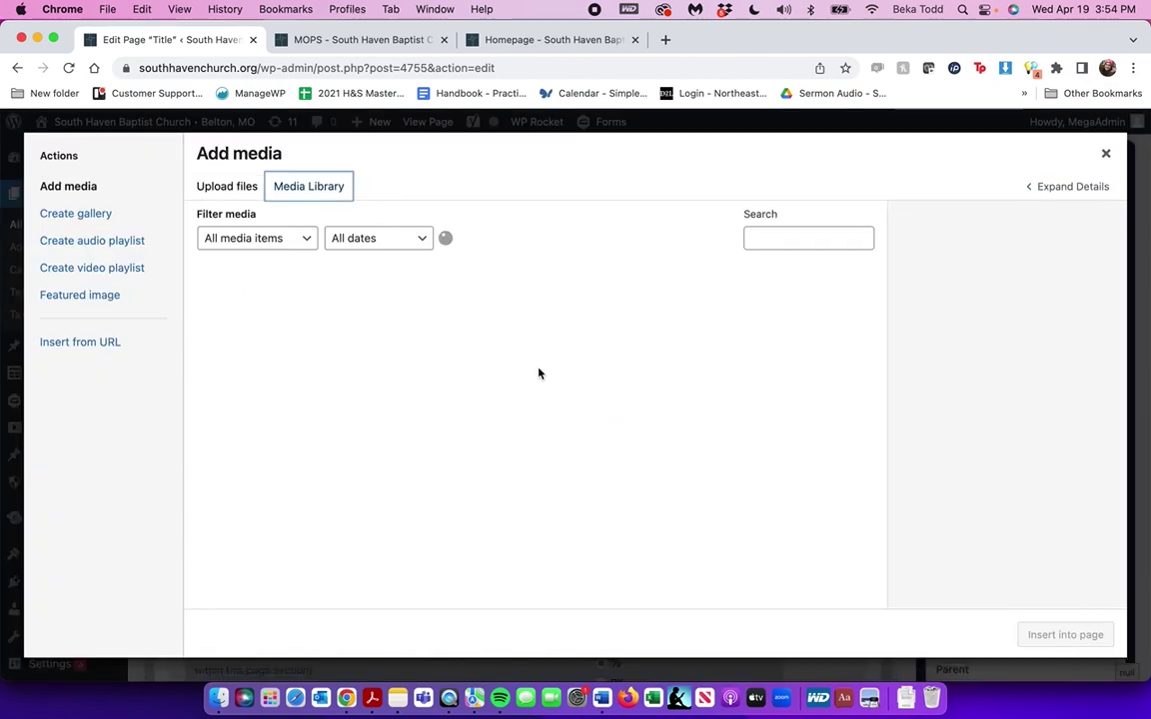
left_click(471, 354)
left_click(701, 317)
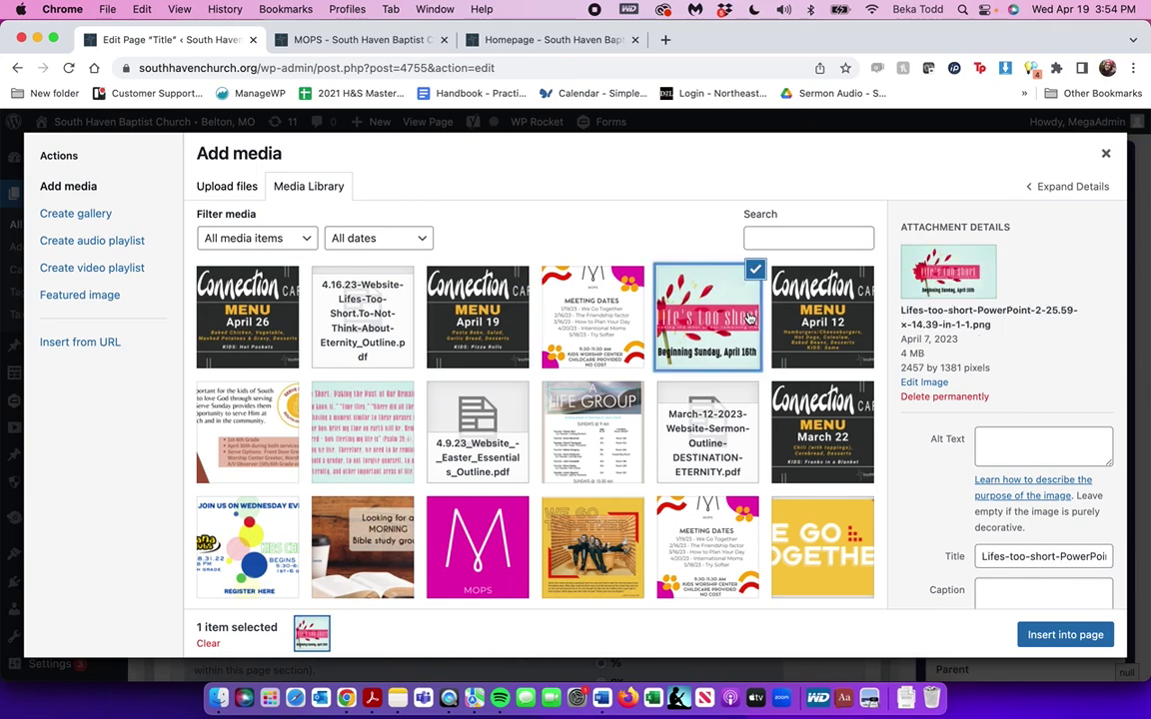
left_click(1061, 635)
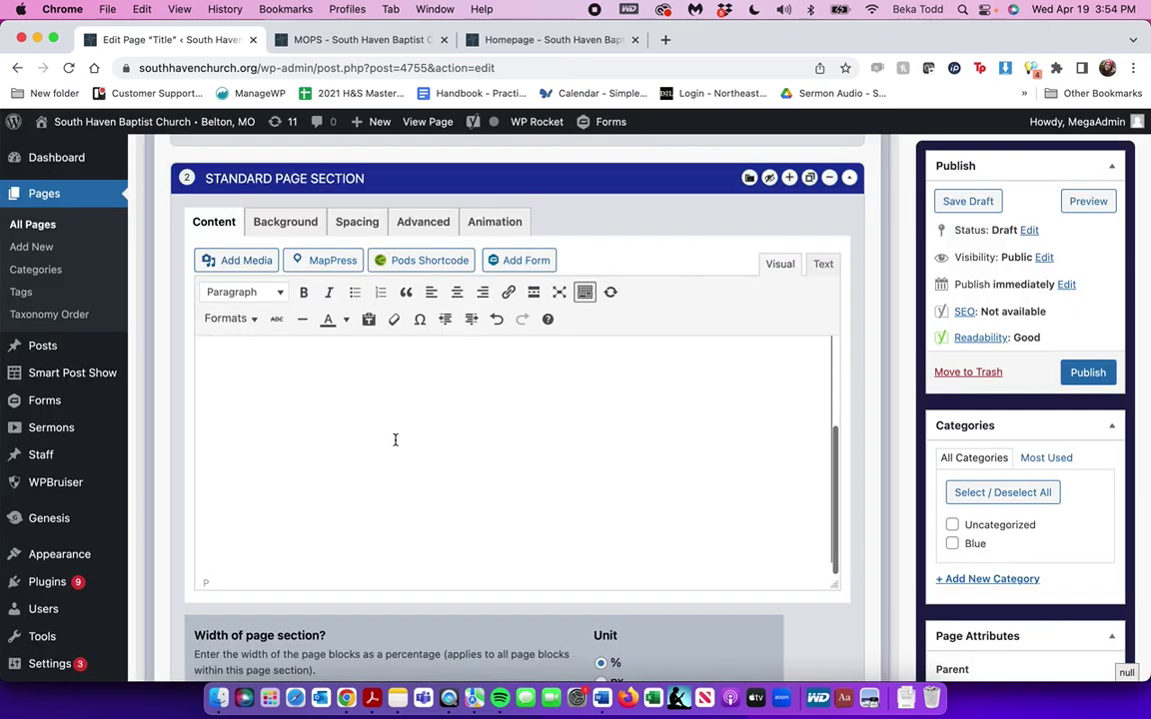
left_click(378, 439)
left_click(479, 356)
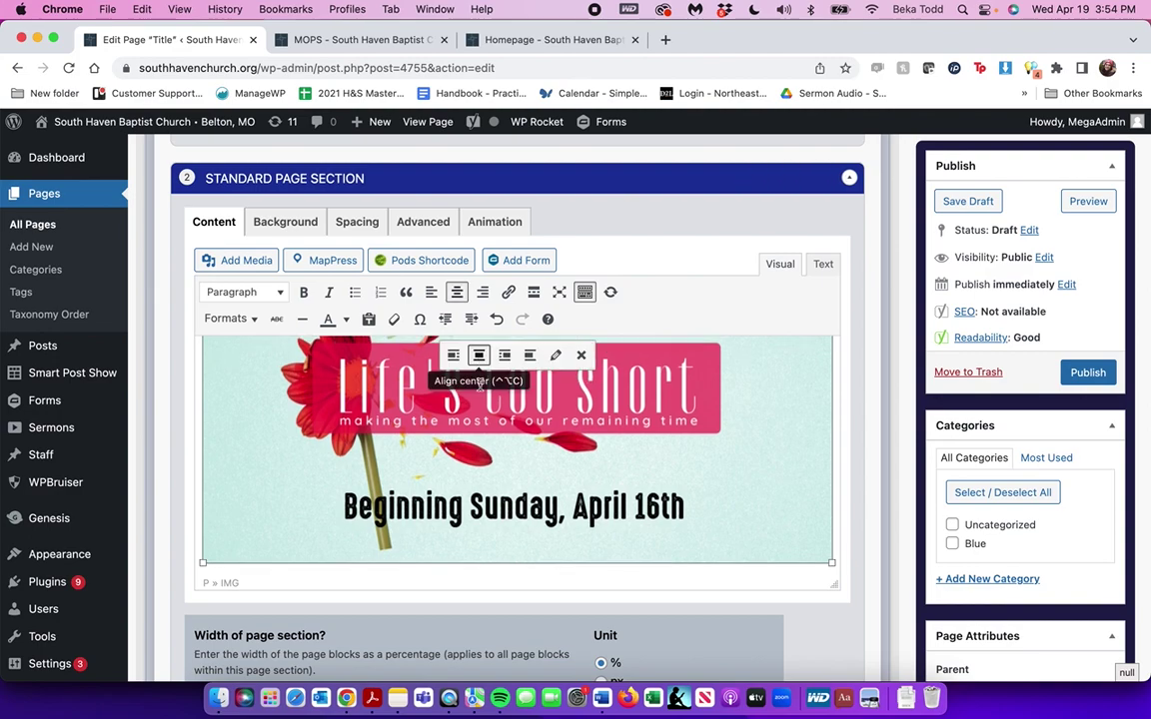
scroll(492, 491, "down", 2)
scroll(493, 490, "down", 6)
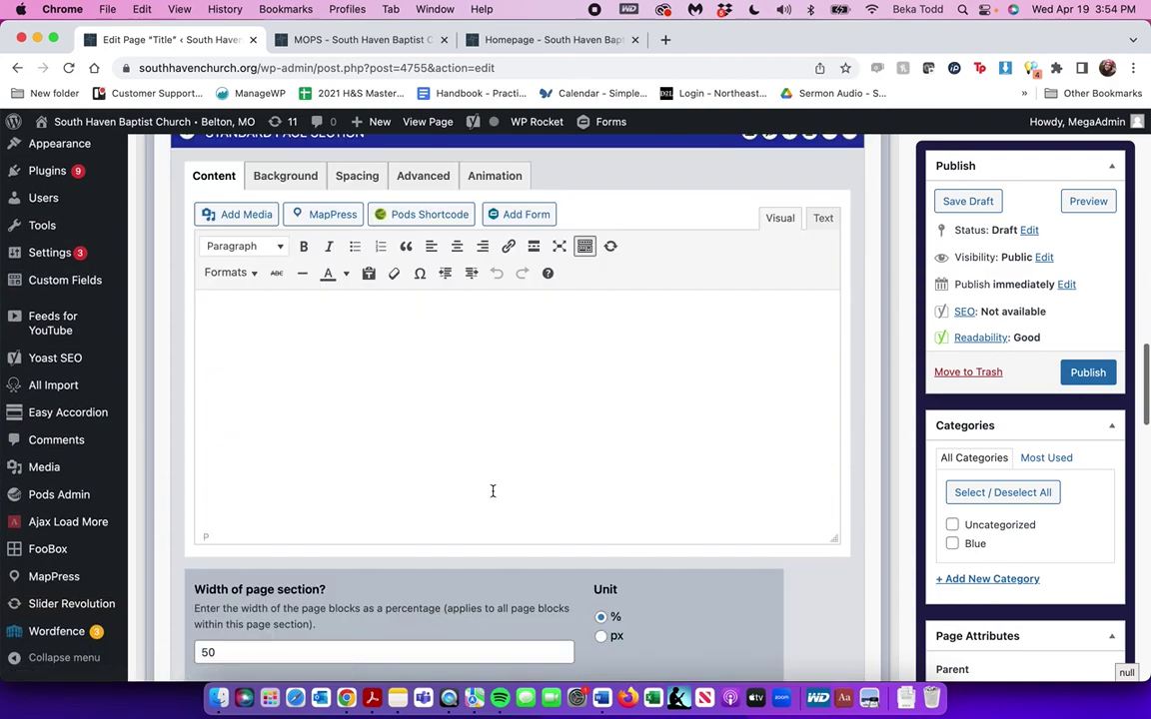
left_click(472, 450)
Insert the VBS 2020 form into section 3 with form title and description unchecked
left_click(494, 214)
left_click(501, 219)
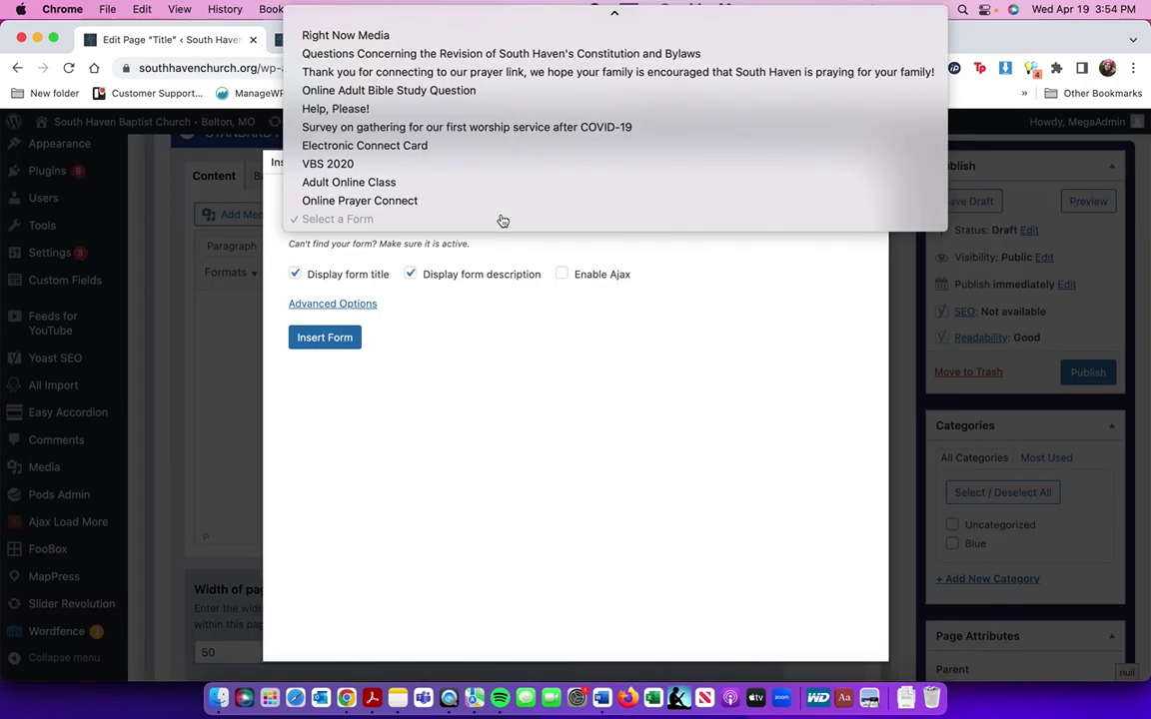
left_click(501, 163)
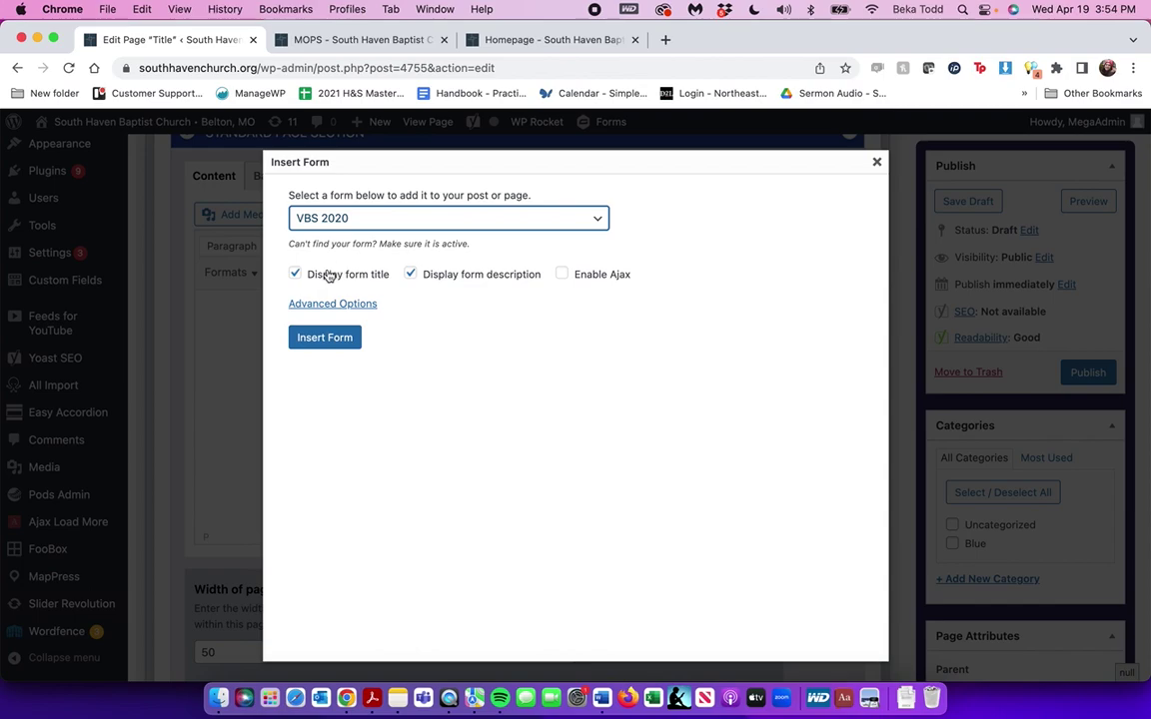
left_click(328, 276)
left_click(408, 274)
left_click(325, 337)
scroll(501, 378, "down", 3)
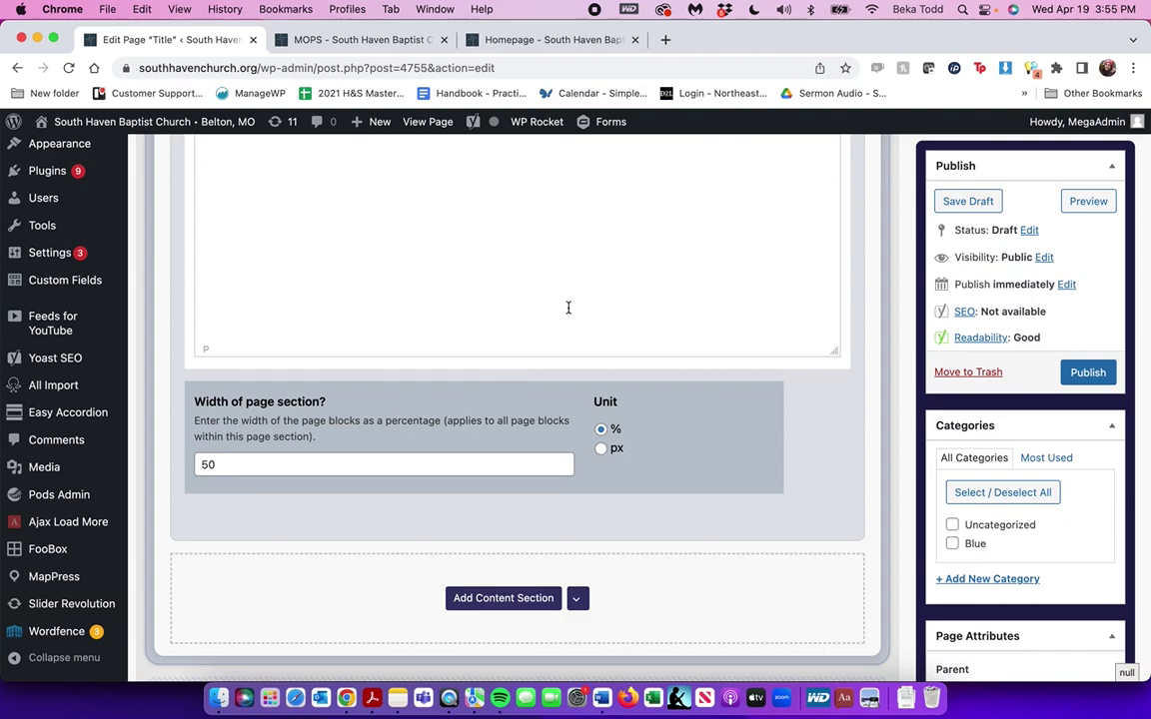
scroll(568, 308, "up", 1)
Switch between the section's Content and Background settings
left_click(503, 605)
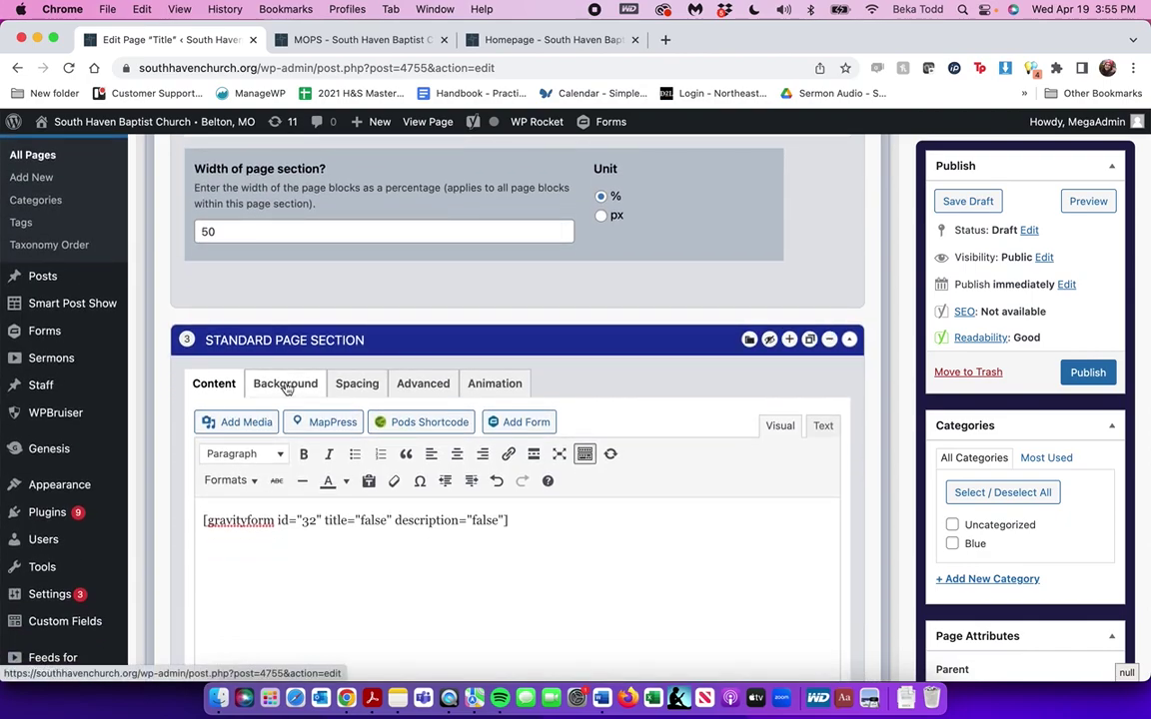
left_click(286, 386)
left_click(214, 384)
left_click(278, 391)
scroll(497, 401, "up", 10)
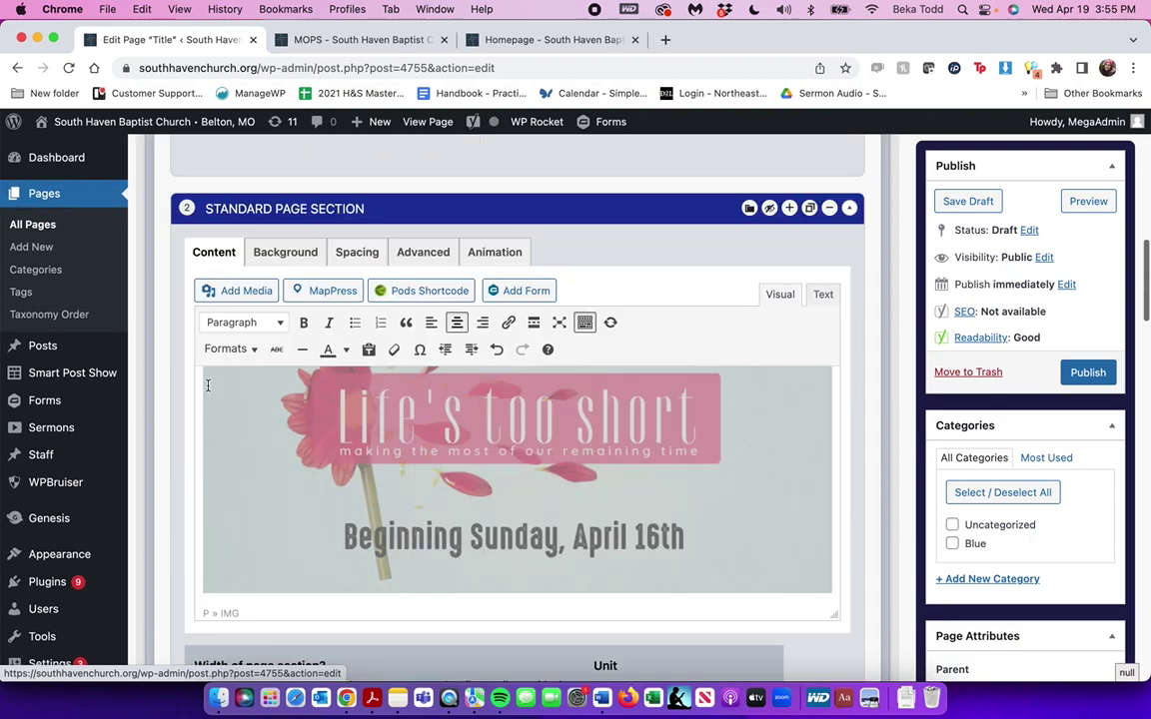
Resize the Life's too short flyer to a custom size of width 500 (500 × 281)
left_click(497, 402)
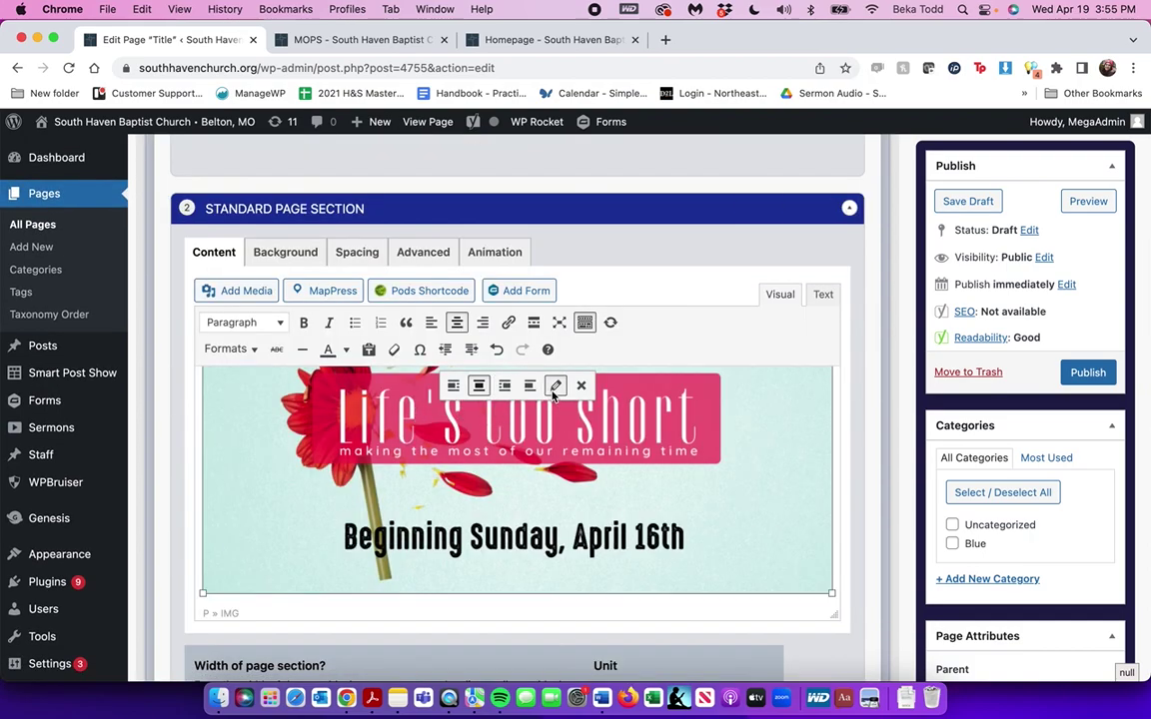
left_click(555, 385)
left_click(377, 424)
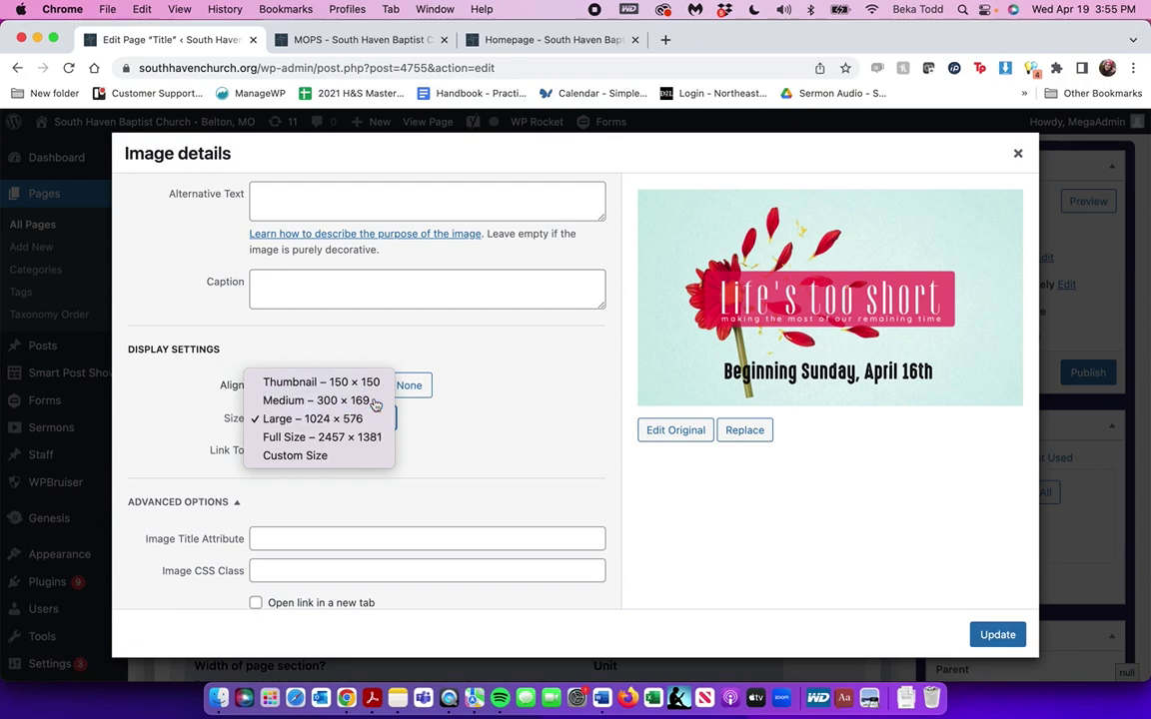
left_click(377, 401)
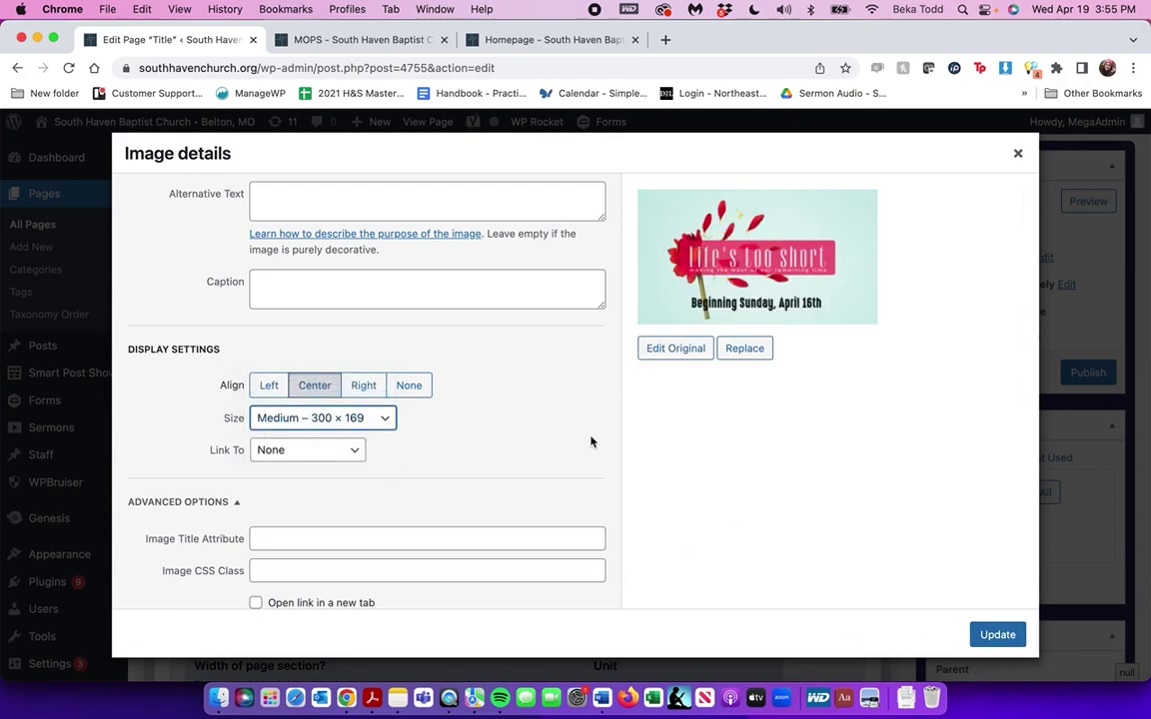
left_click(387, 424)
left_click(316, 472)
double_click(268, 467)
type("500")
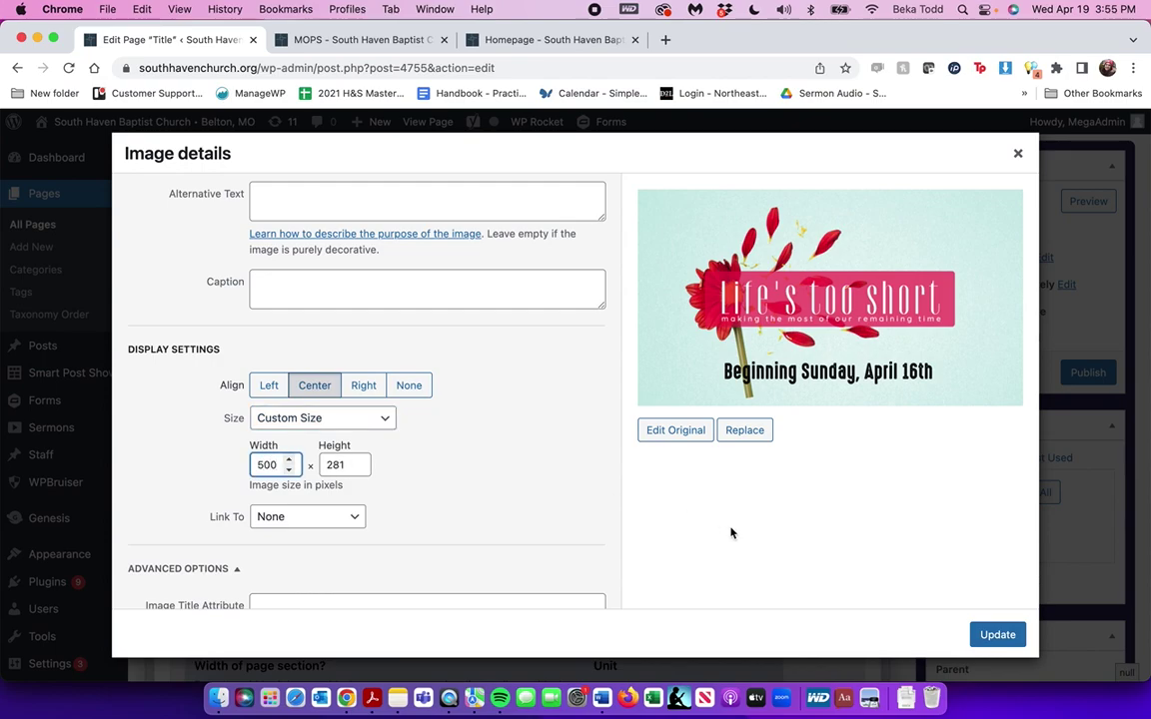
left_click(995, 633)
Set section 2's background to translucent teal rgba(87,214,201,0.75), then return to its content
left_click(268, 253)
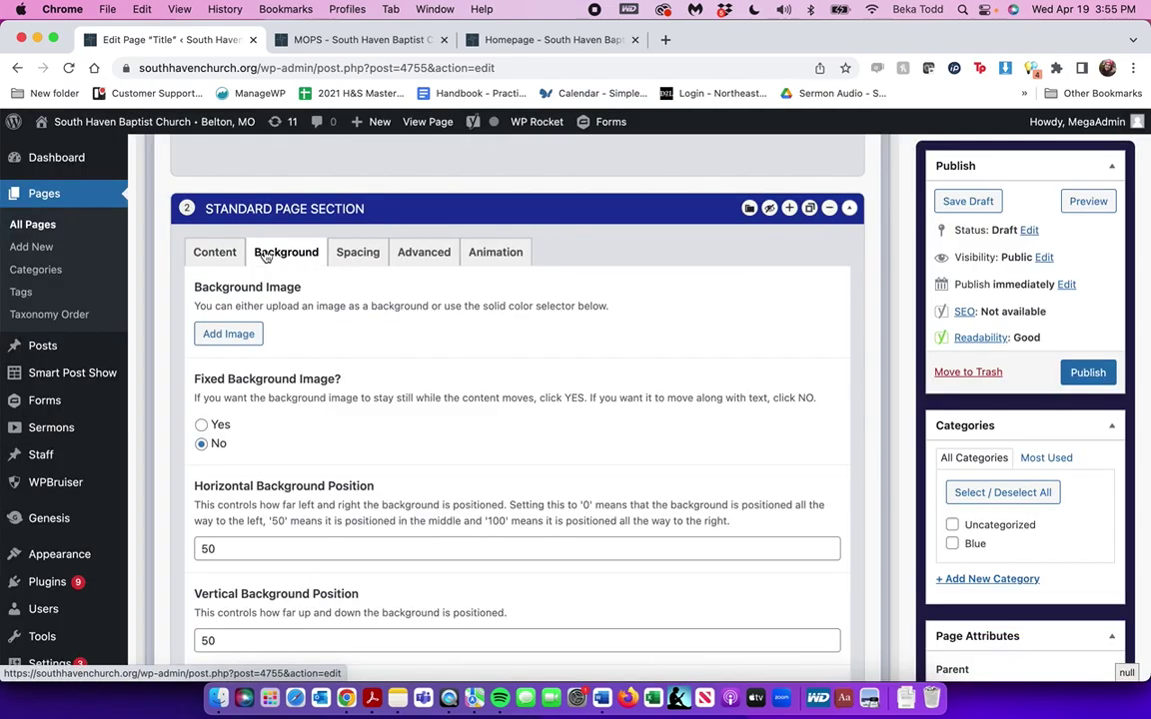
scroll(215, 424, "down", 5)
left_click(245, 386)
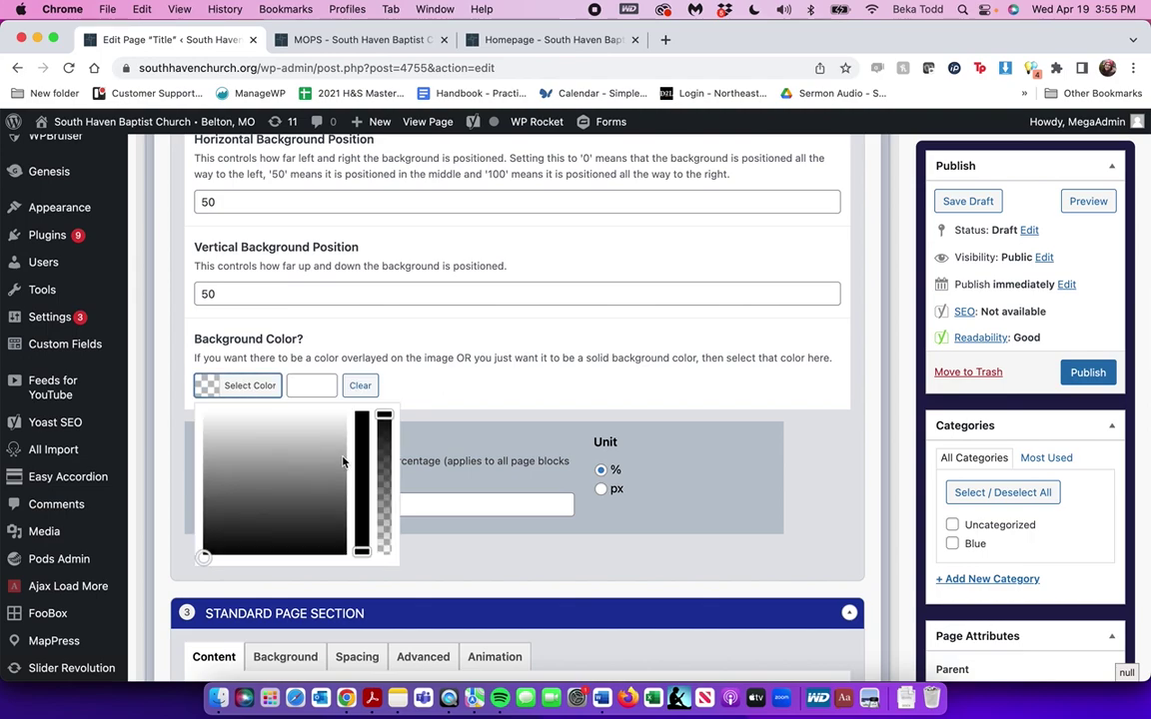
left_click(359, 445)
left_click_drag(322, 456, 269, 492)
left_click(273, 435)
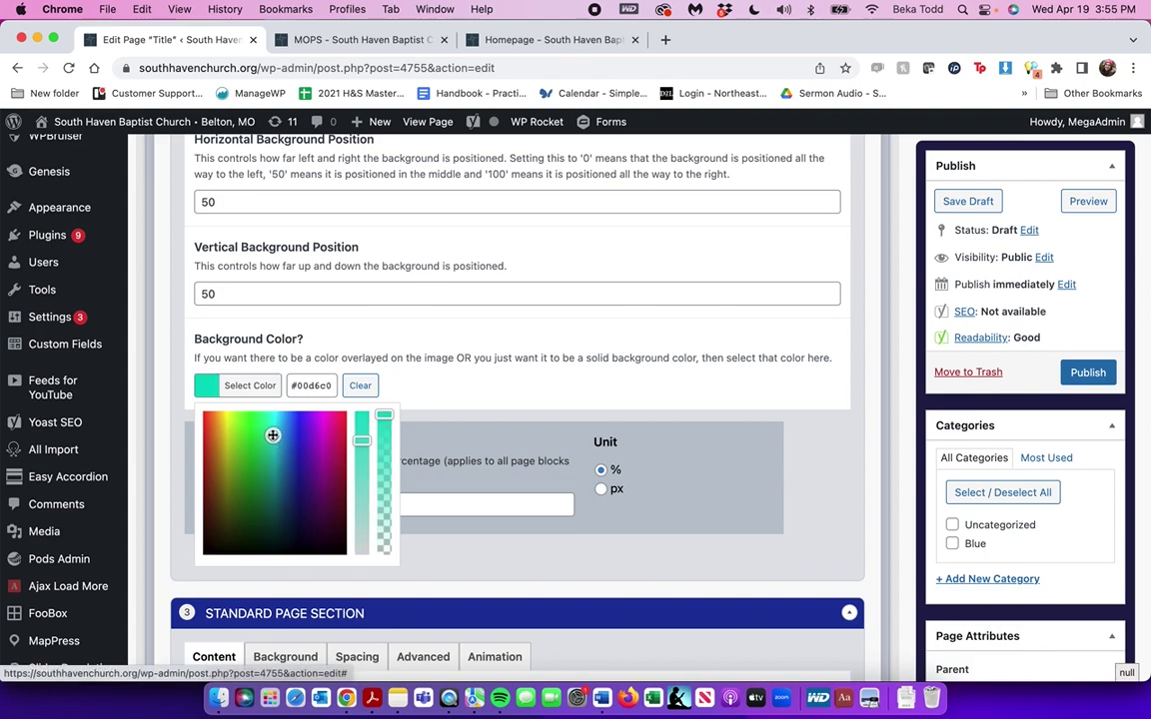
left_click_drag(362, 438, 362, 464)
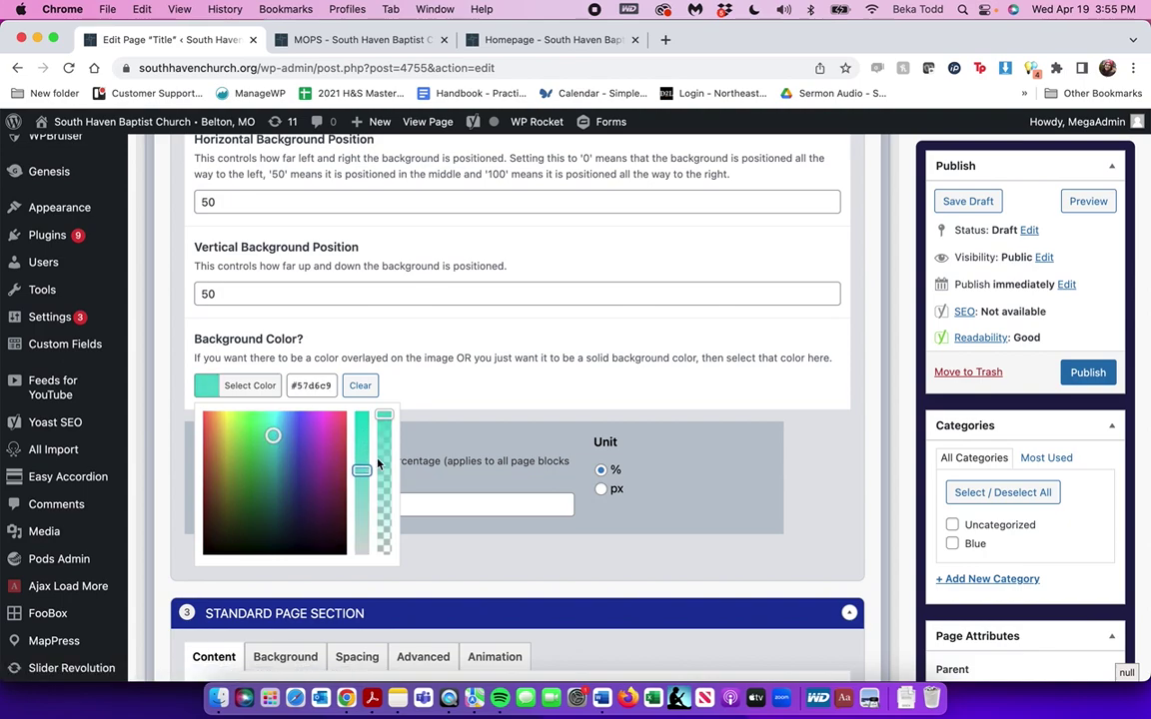
left_click_drag(386, 418, 386, 448)
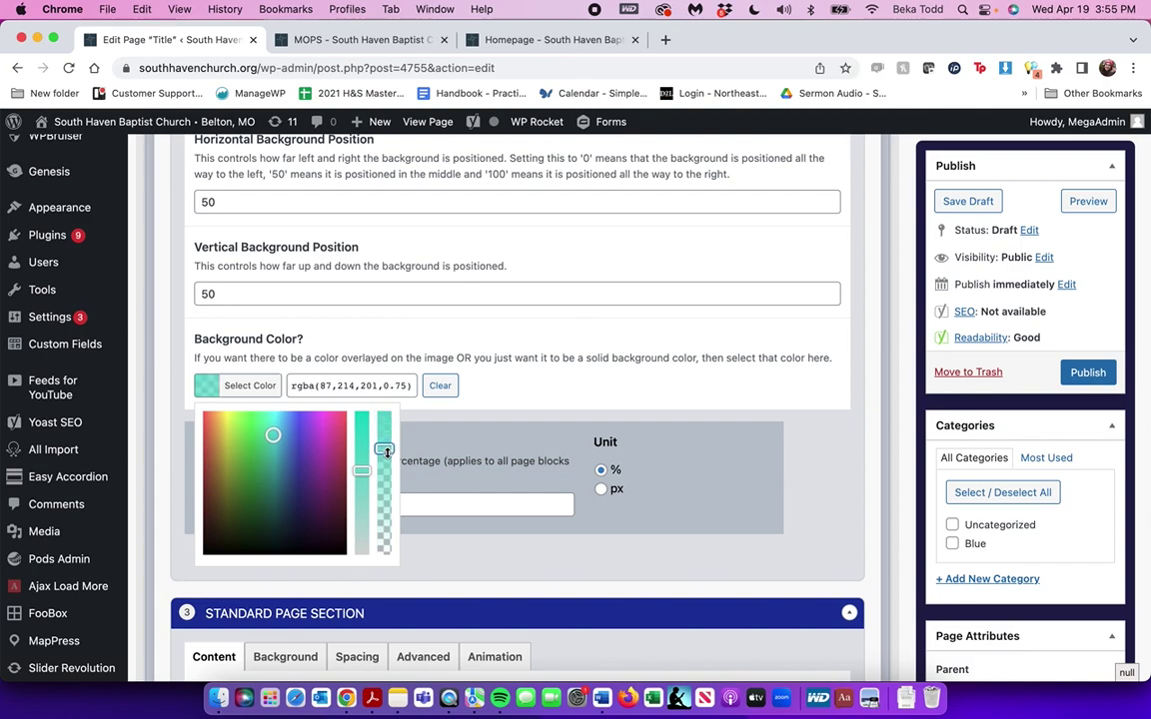
scroll(581, 302, "up", 5)
left_click(211, 245)
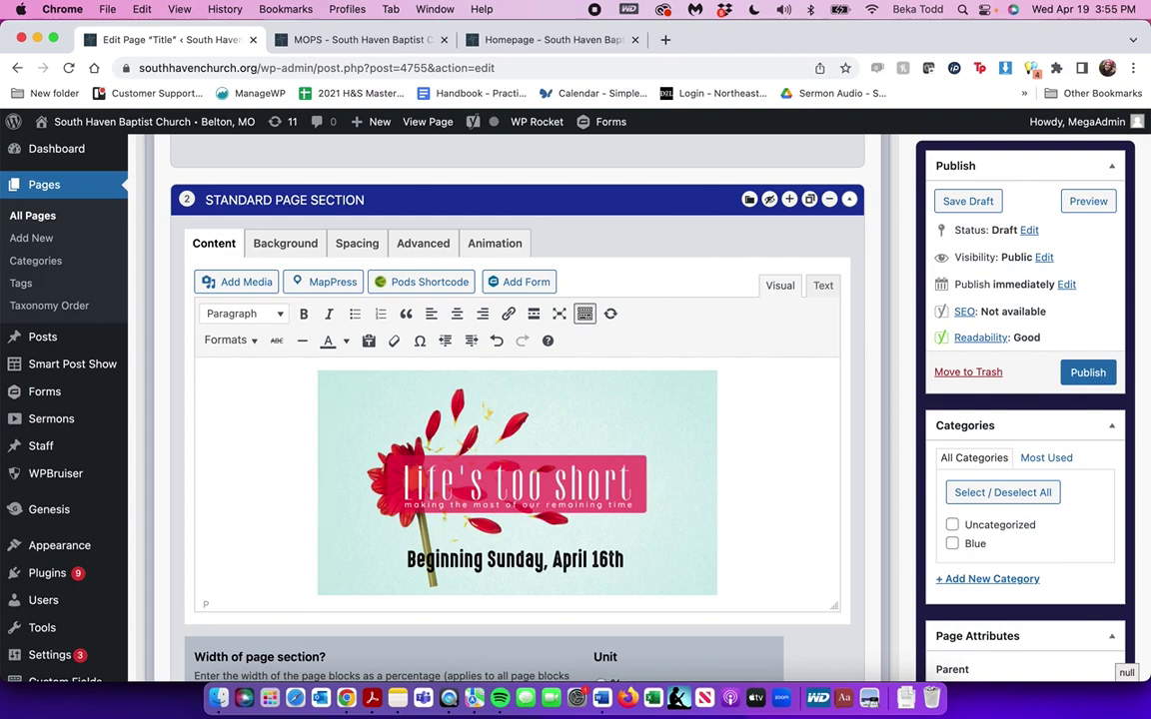
Add a new line above the flyer and centre all of section 2's content
key("Return")
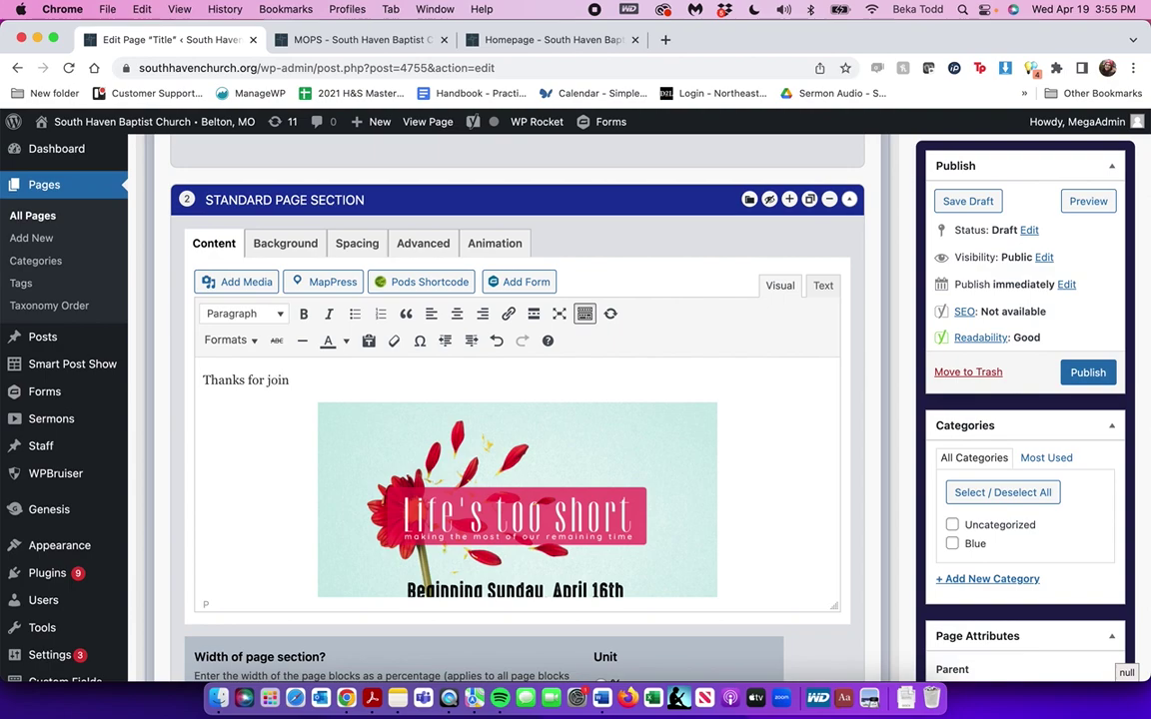
key("super+a")
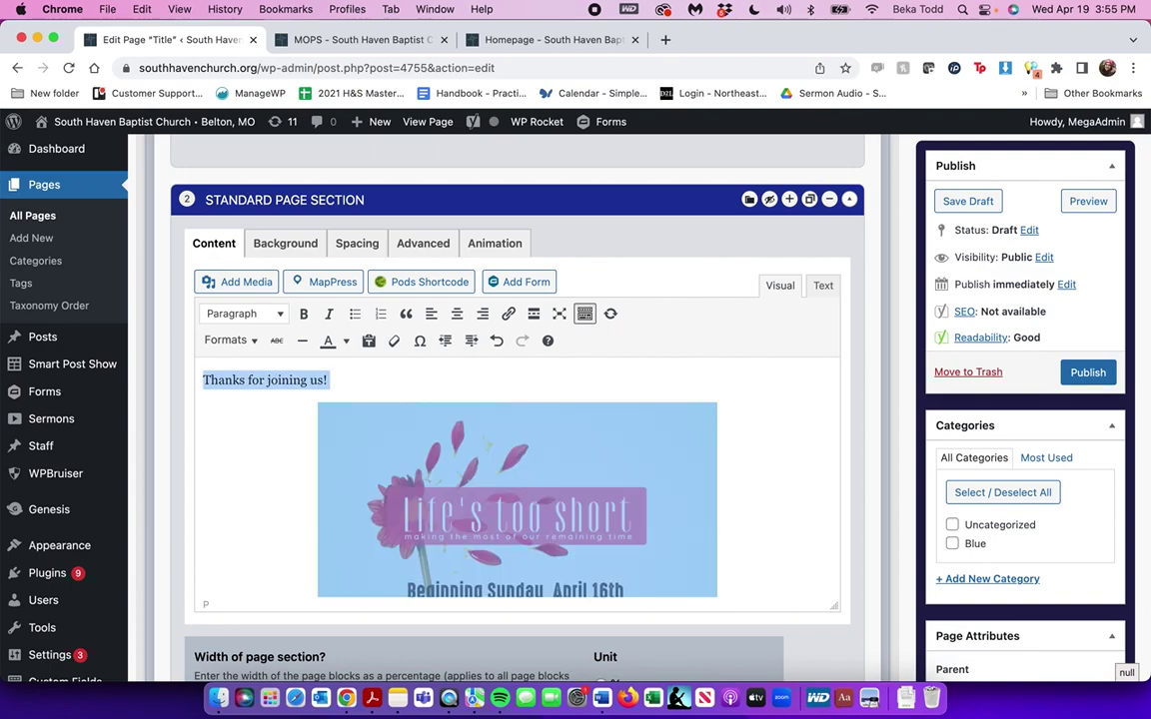
left_click(457, 313)
left_click(456, 313)
left_click(456, 312)
Make the 'Thanks for joining us!' line a Heading 2 and save the draft
left_click(478, 379)
triple_click(477, 380)
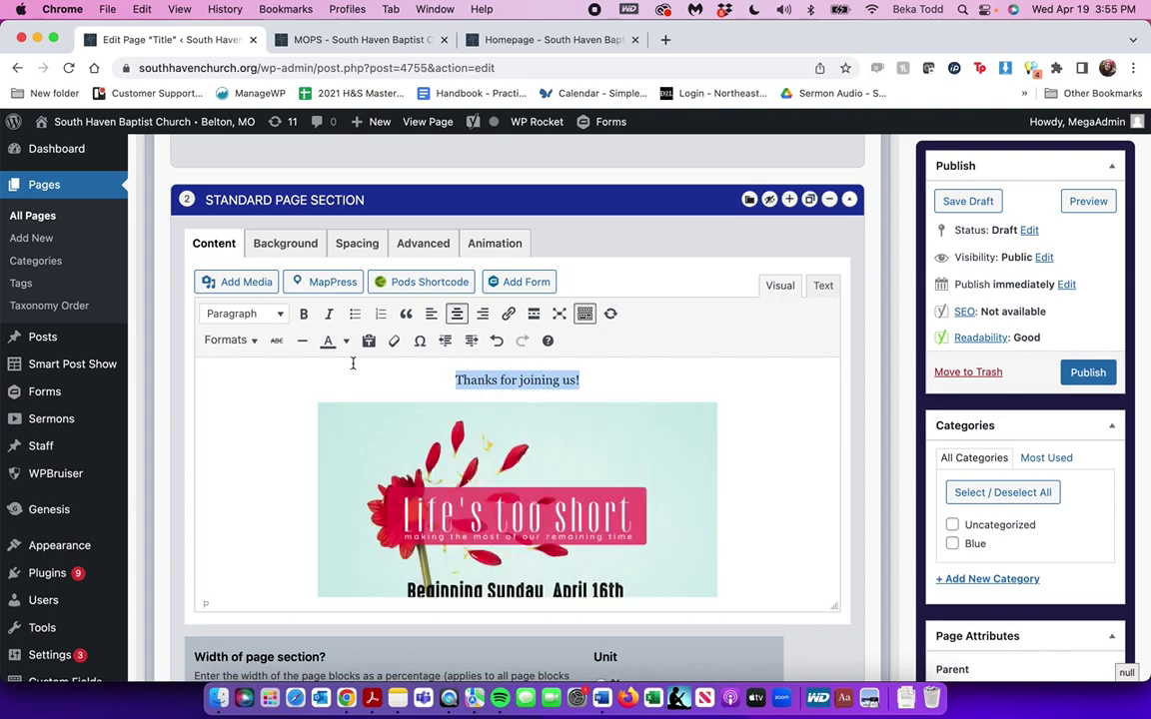
left_click(245, 313)
left_click(280, 408)
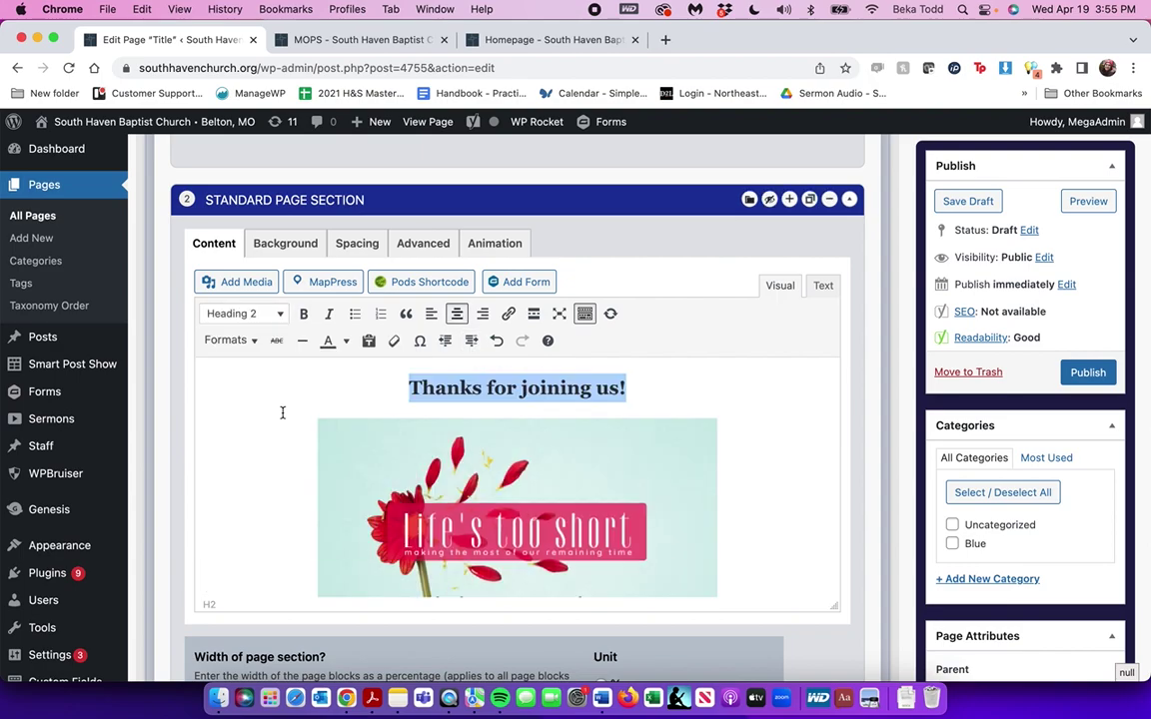
left_click(986, 204)
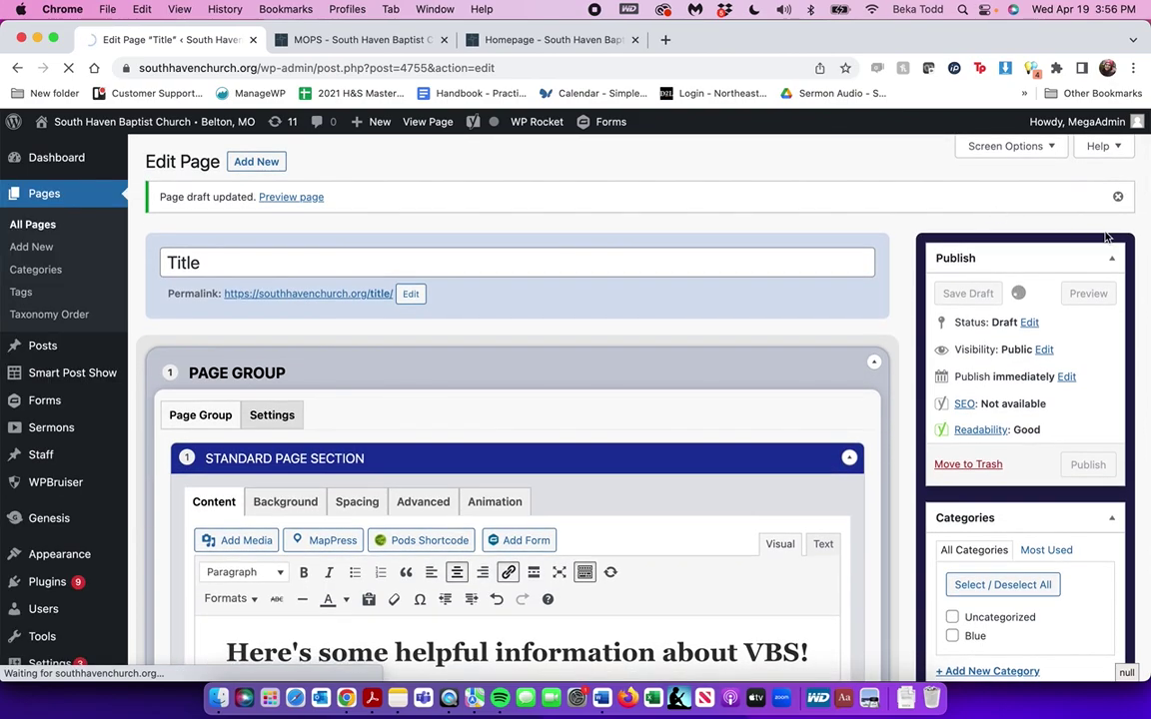
Preview the draft, scroll through the VBS heading, teal thanks section and form, then return to editing
left_click(1088, 294)
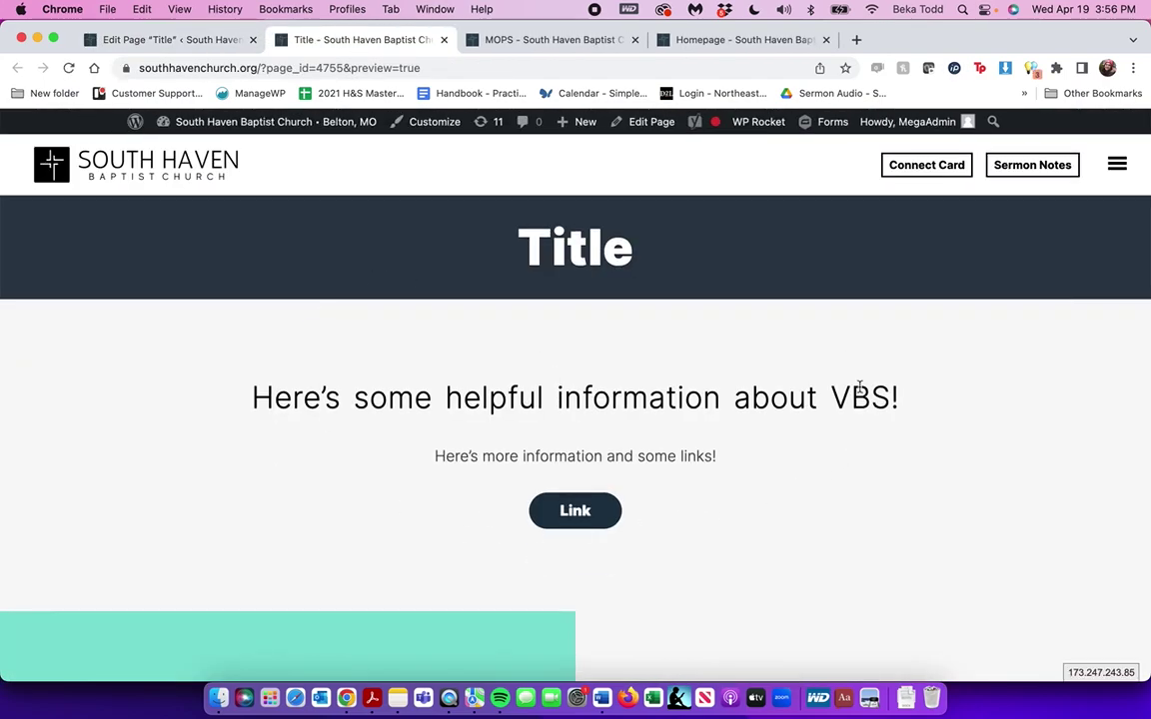
scroll(727, 463, "down", 8)
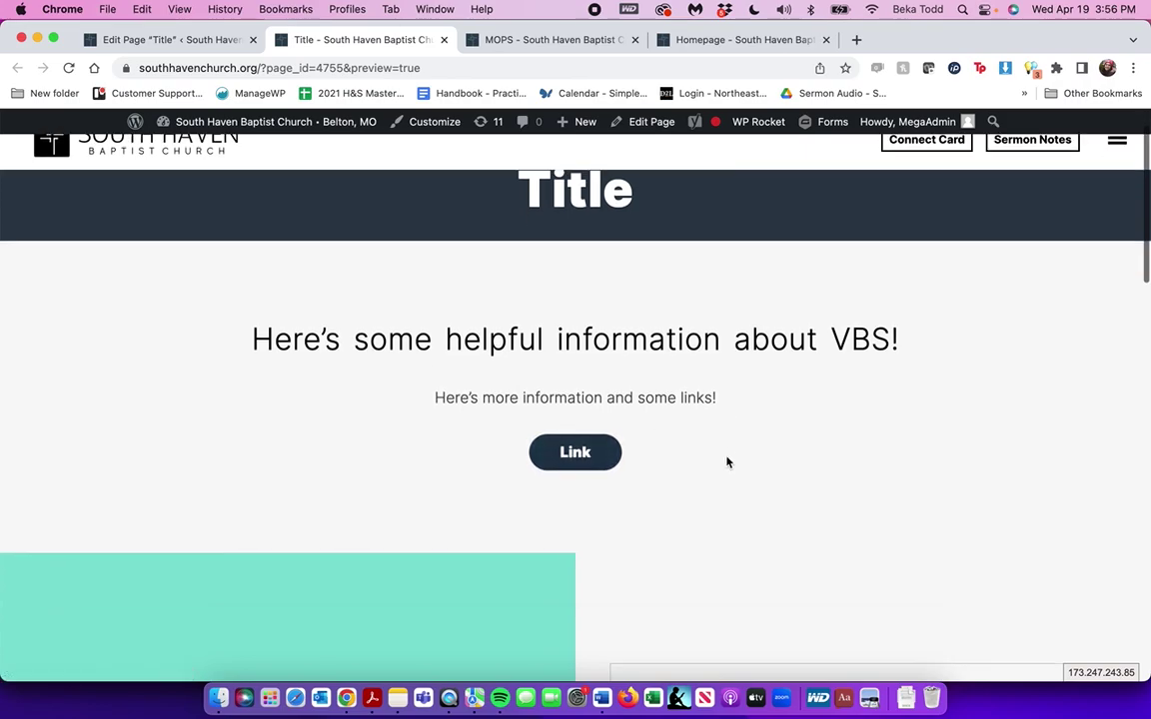
scroll(787, 446, "down", 15)
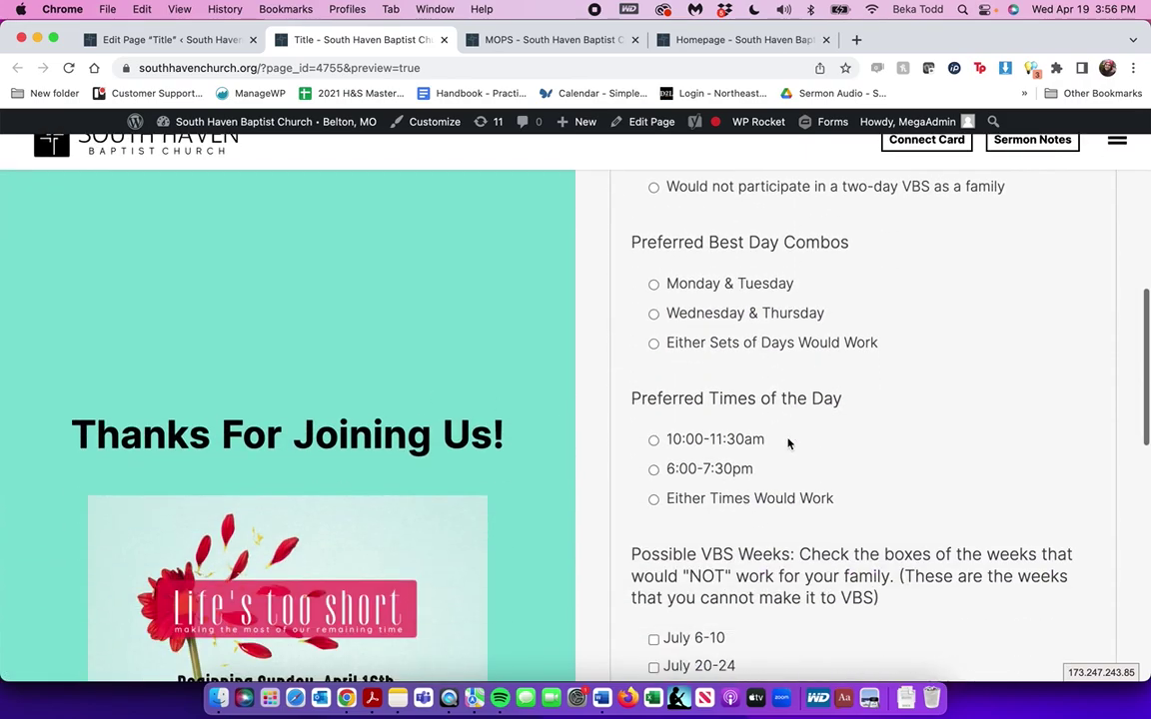
scroll(774, 438, "up", 5)
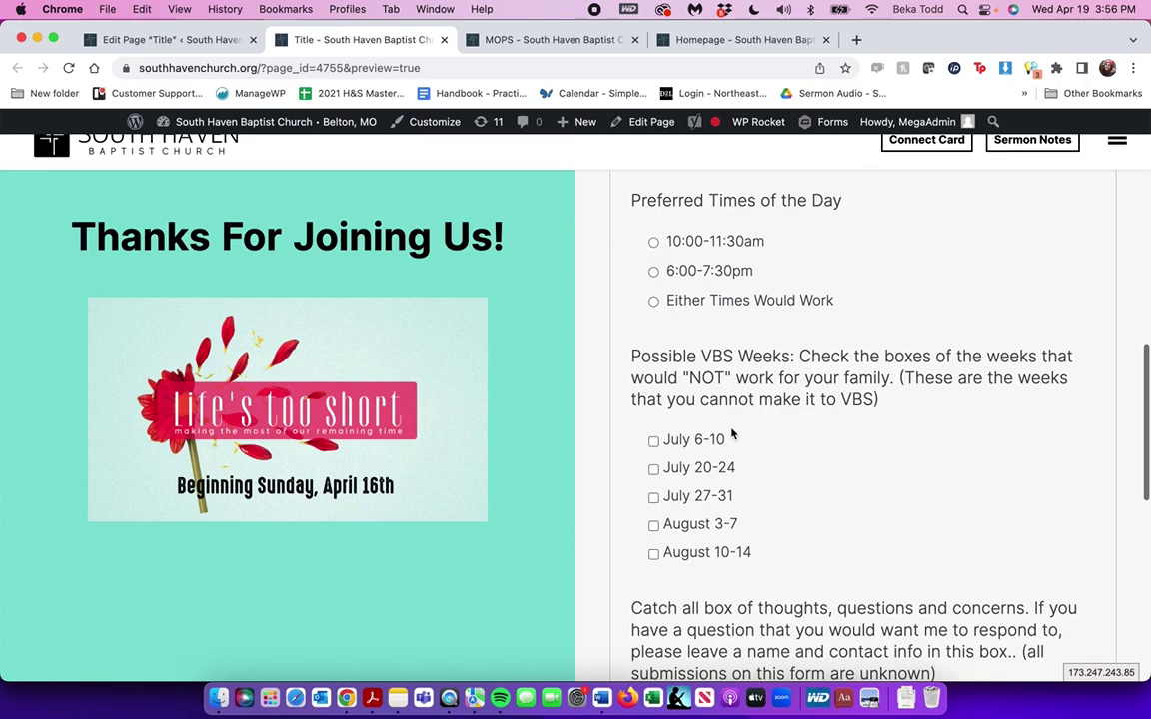
scroll(749, 380, "up", 10)
scroll(747, 361, "down", 15)
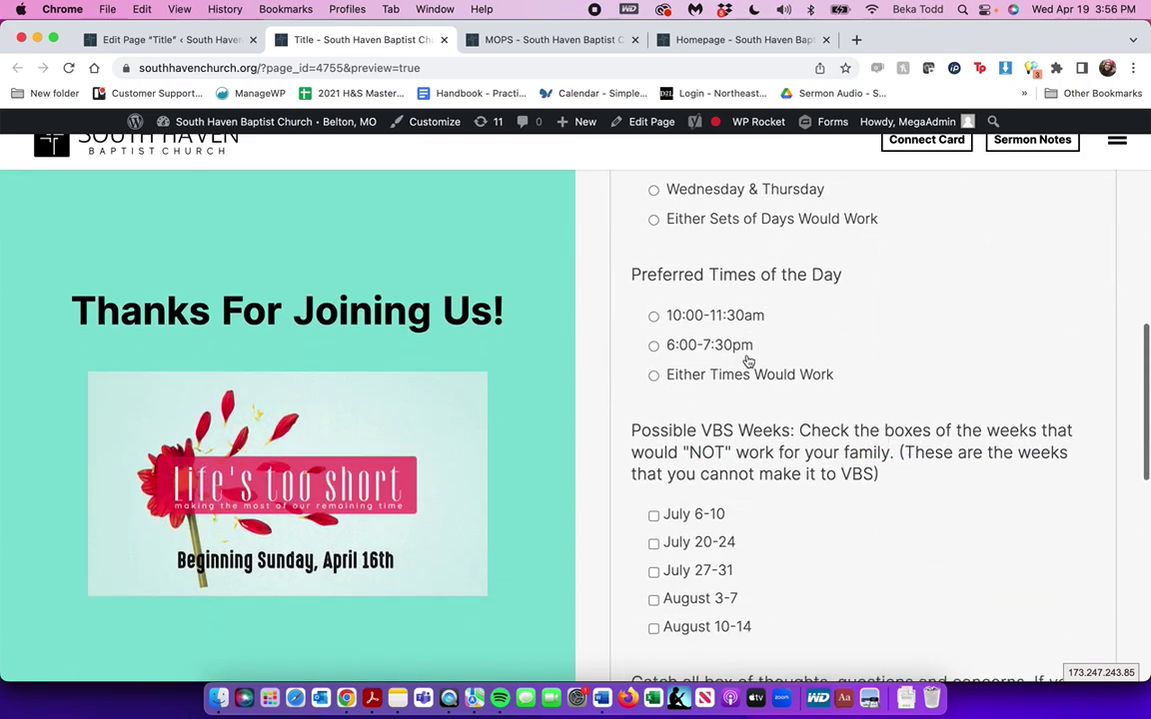
scroll(747, 360, "up", 7)
scroll(747, 360, "up", 7)
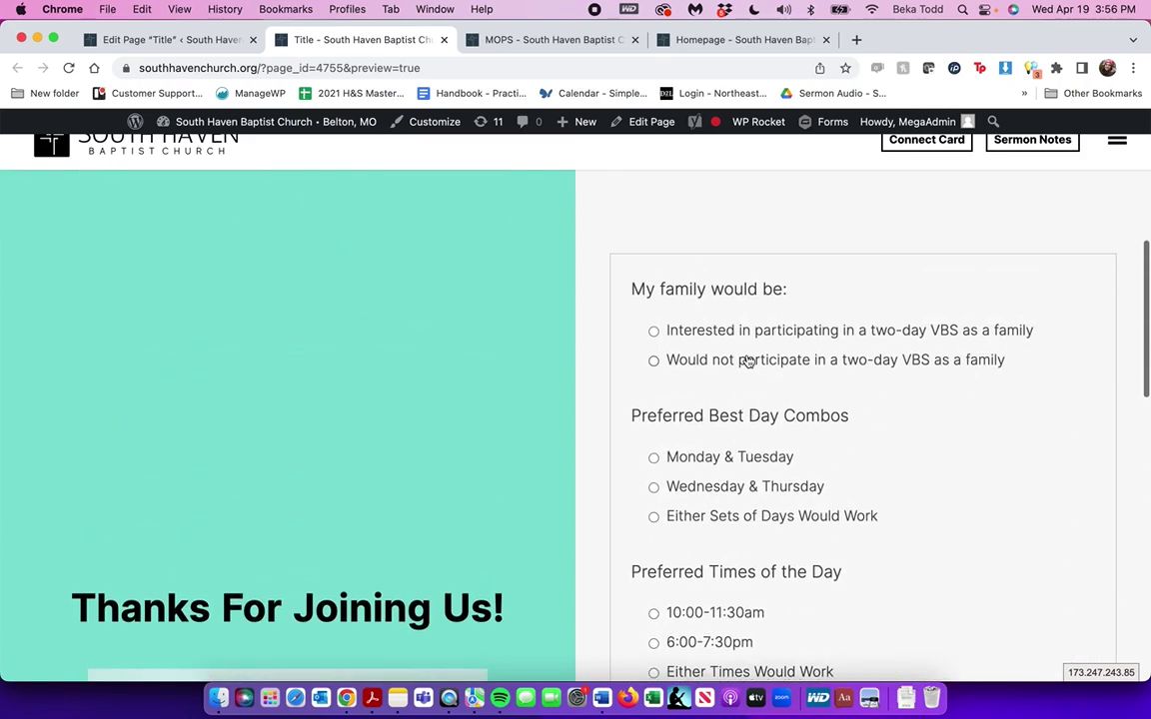
scroll(748, 360, "down", 7)
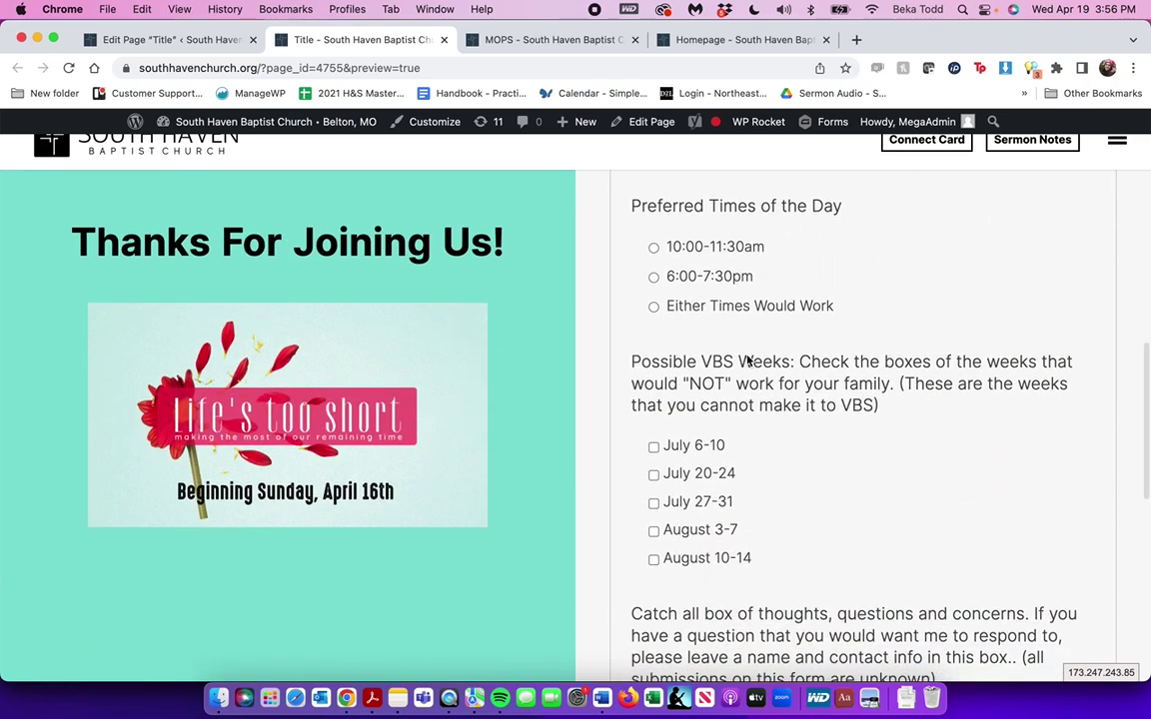
scroll(747, 360, "down", 10)
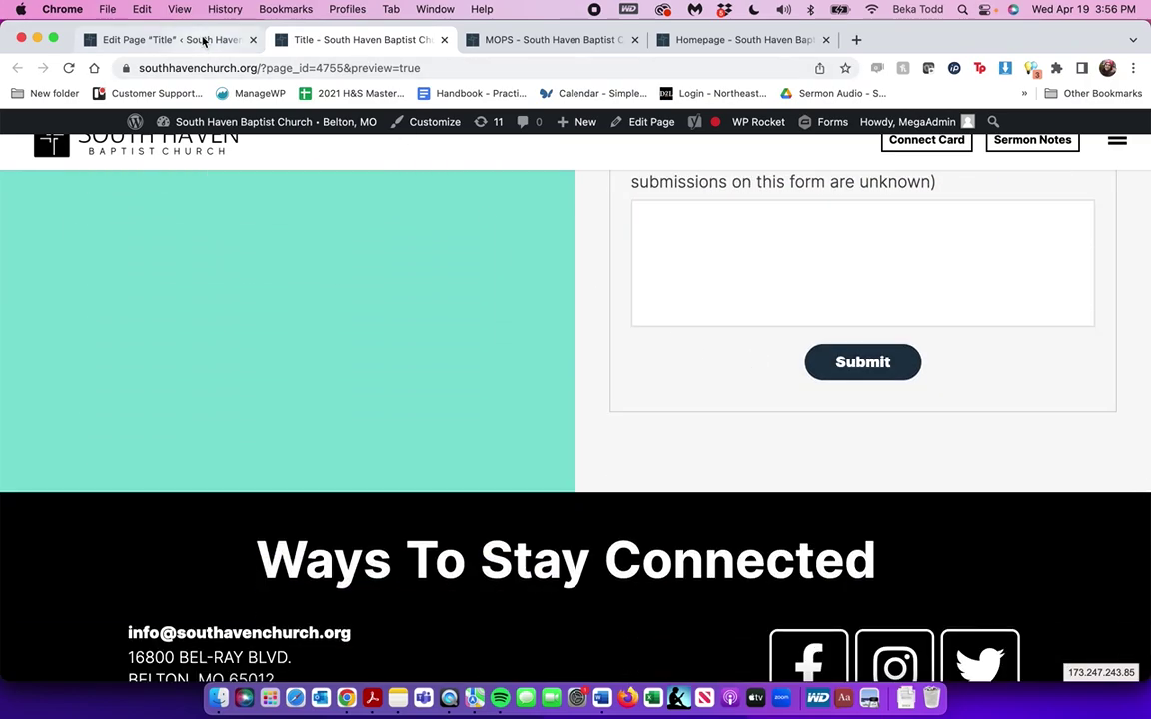
left_click(205, 41)
scroll(400, 340, "down", 2)
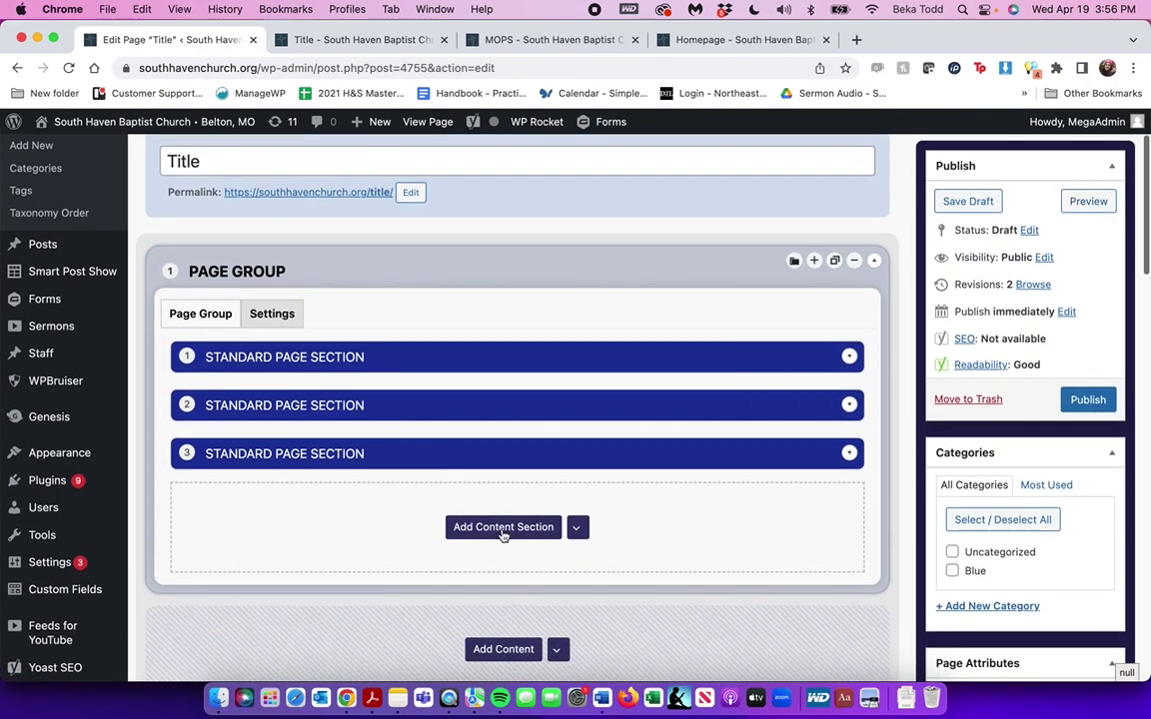
Add a fourth Standard Page Section with 'Here's more info!' as a centred Heading 3
left_click(503, 526)
left_click(503, 624)
scroll(504, 570, "down", 2)
scroll(504, 571, "down", 5)
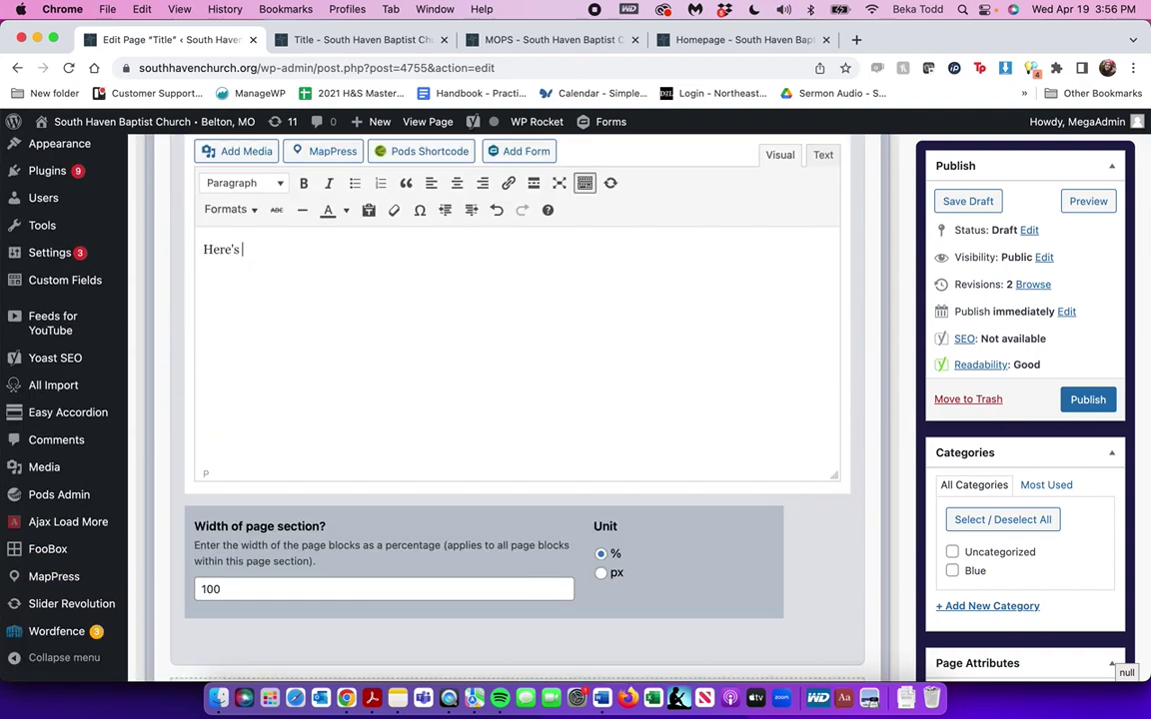
key("super+a")
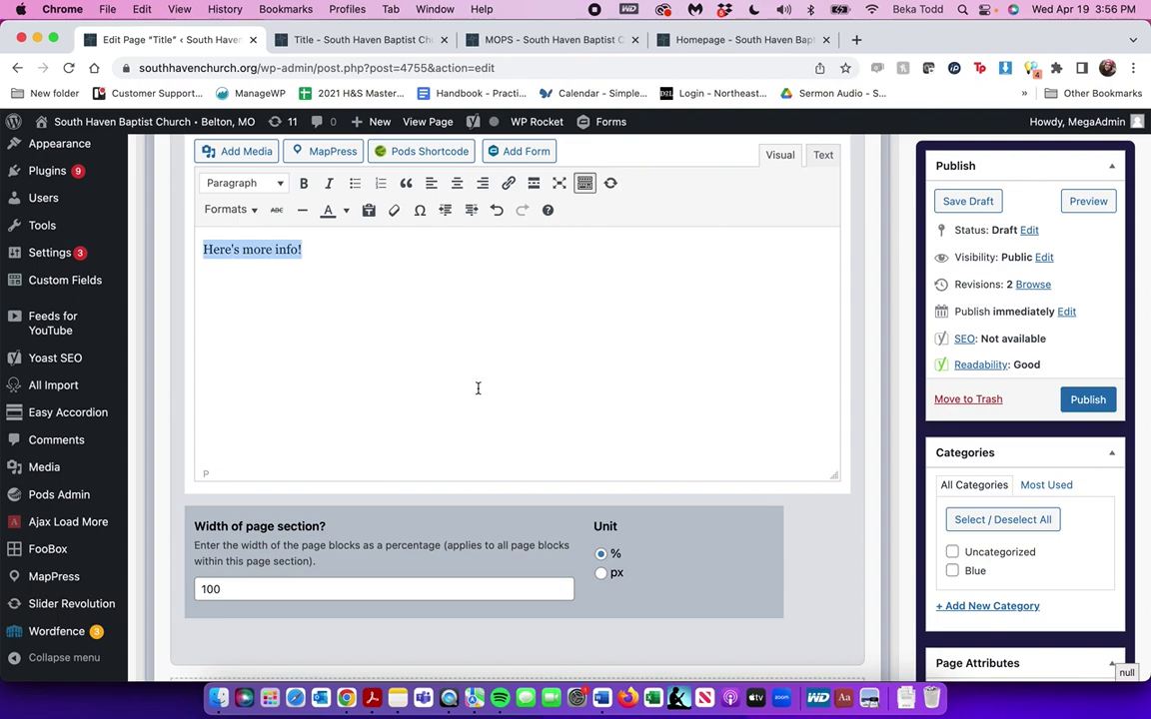
left_click(268, 190)
left_click(285, 302)
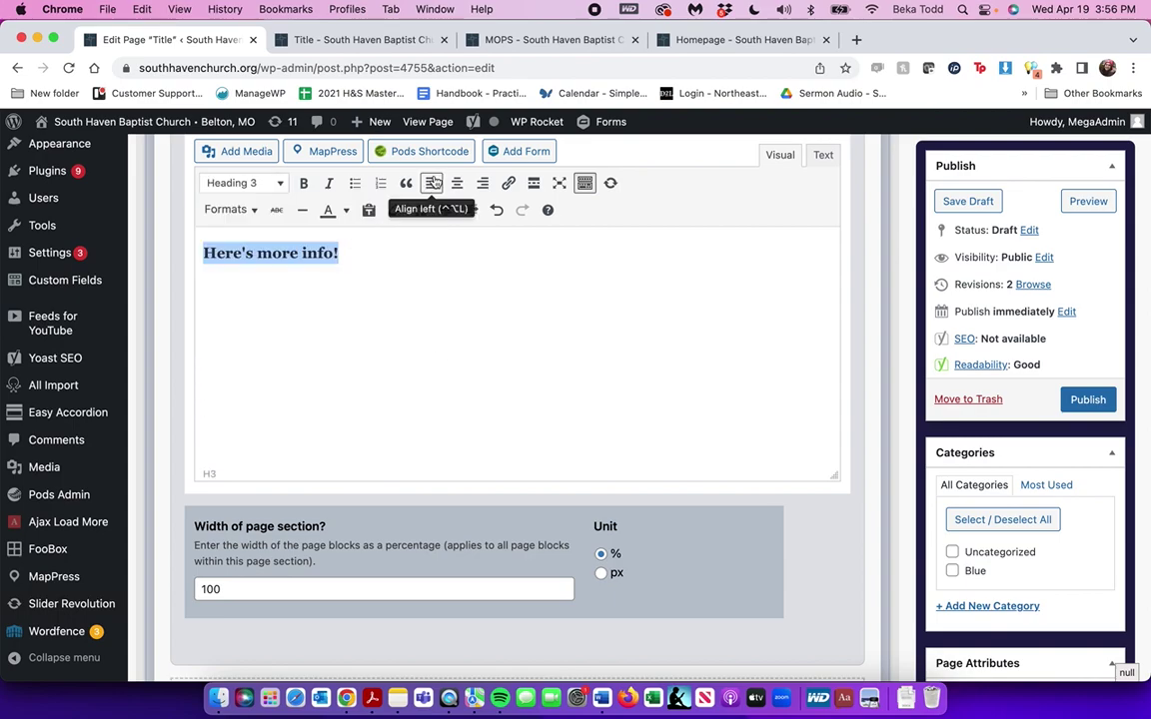
left_click(457, 189)
scroll(457, 189, "up", 3)
Open the media library for section 4's background image and load more images
left_click(288, 238)
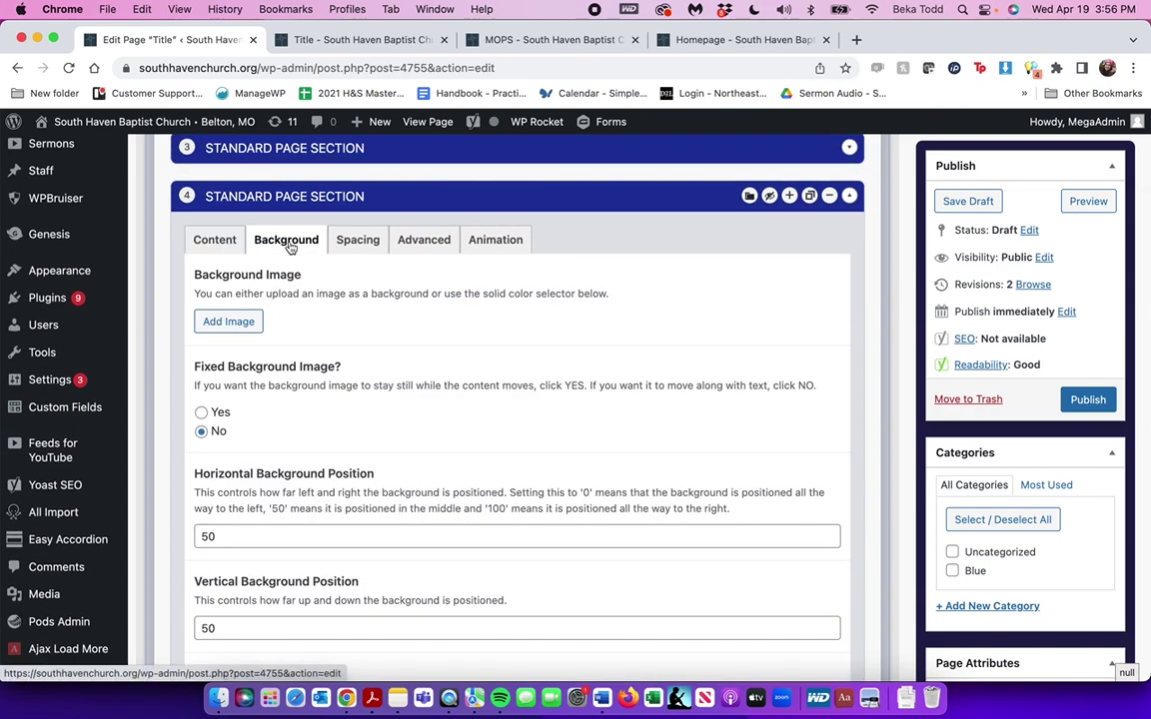
left_click(229, 321)
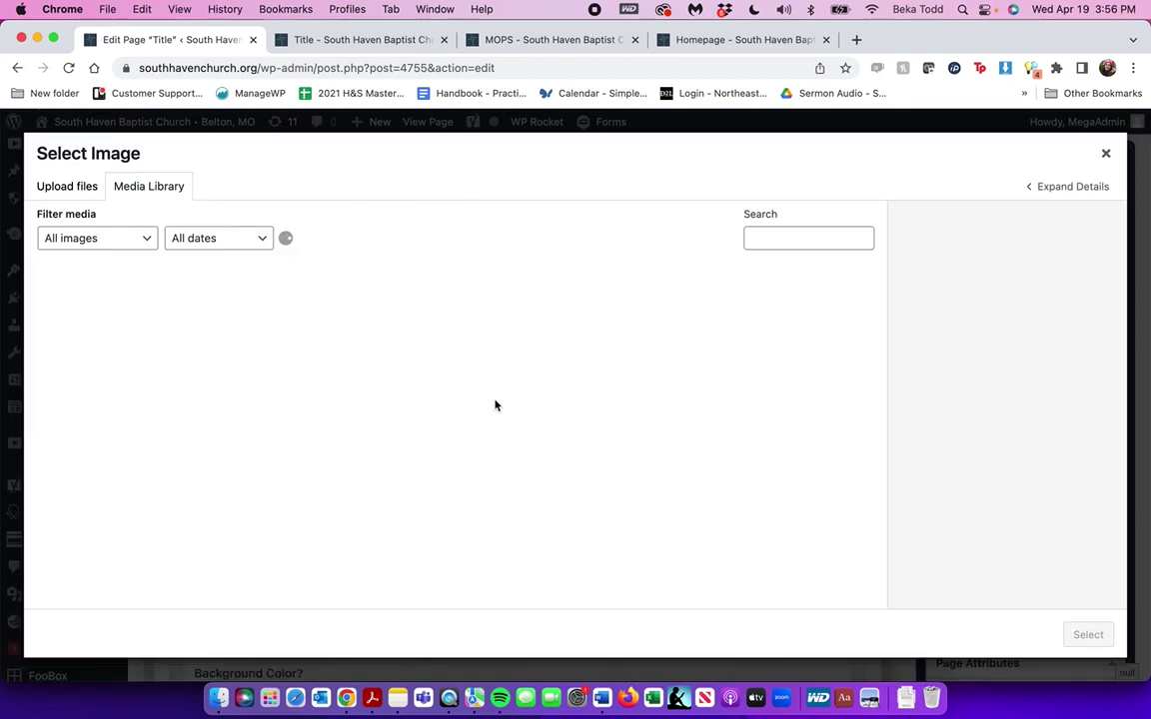
scroll(554, 504, "down", 10)
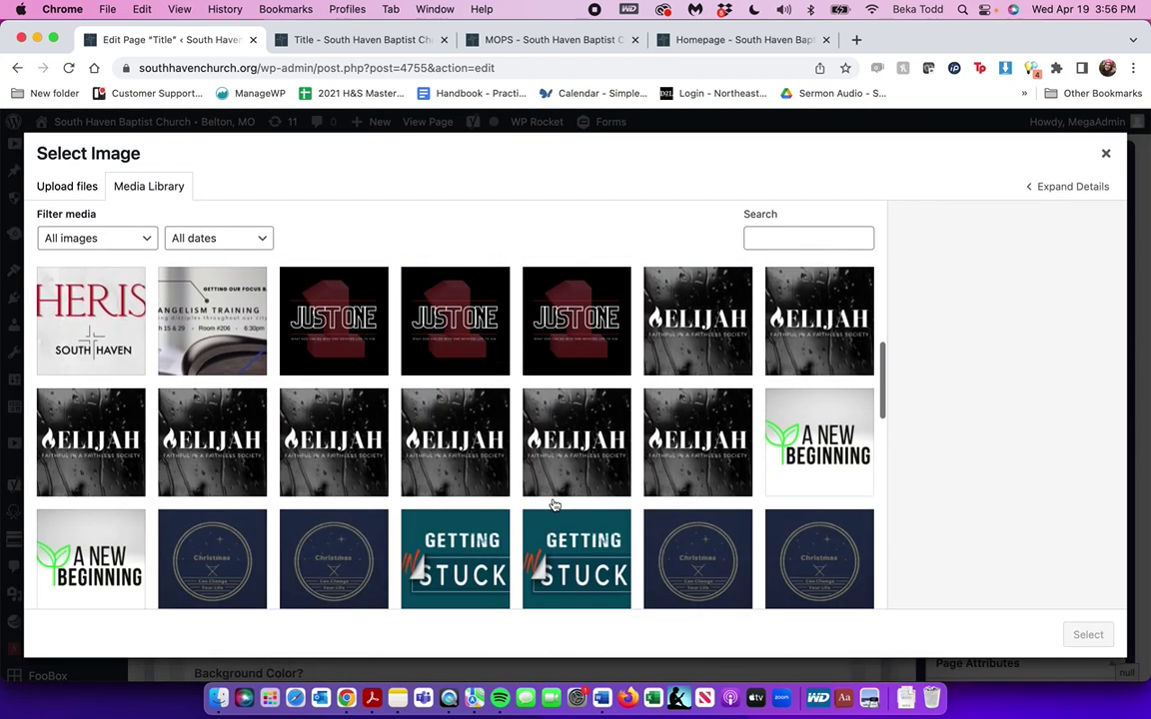
scroll(554, 504, "down", 10)
left_click(472, 589)
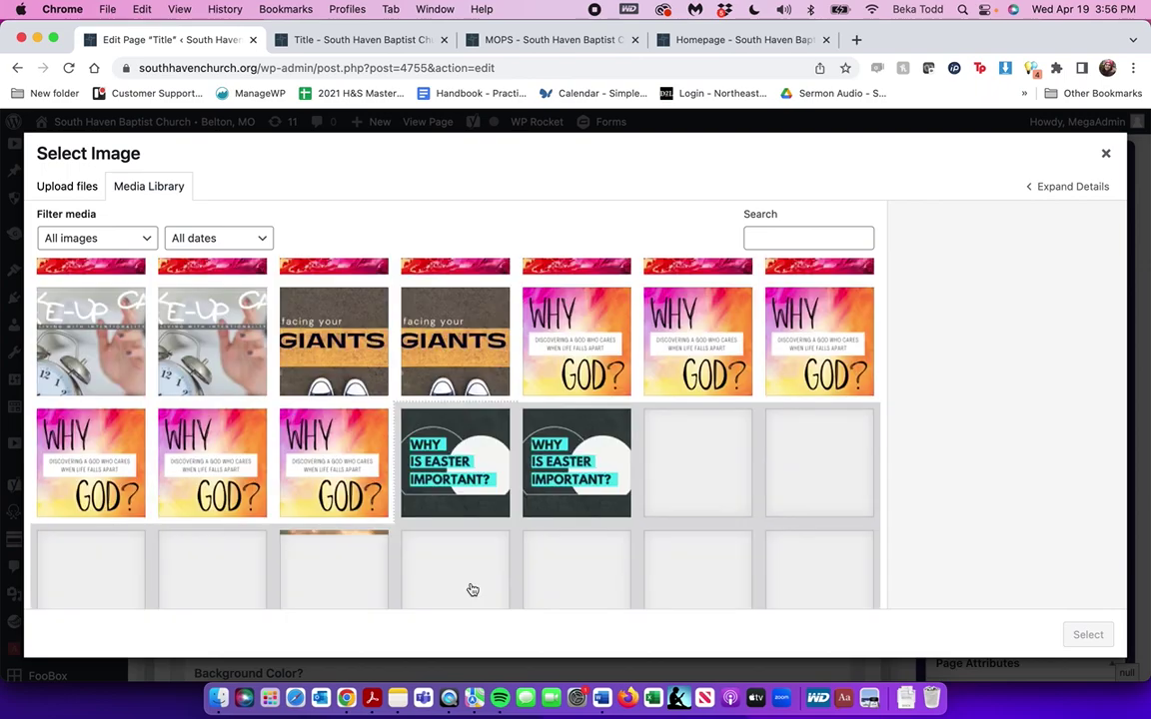
scroll(470, 589, "down", 15)
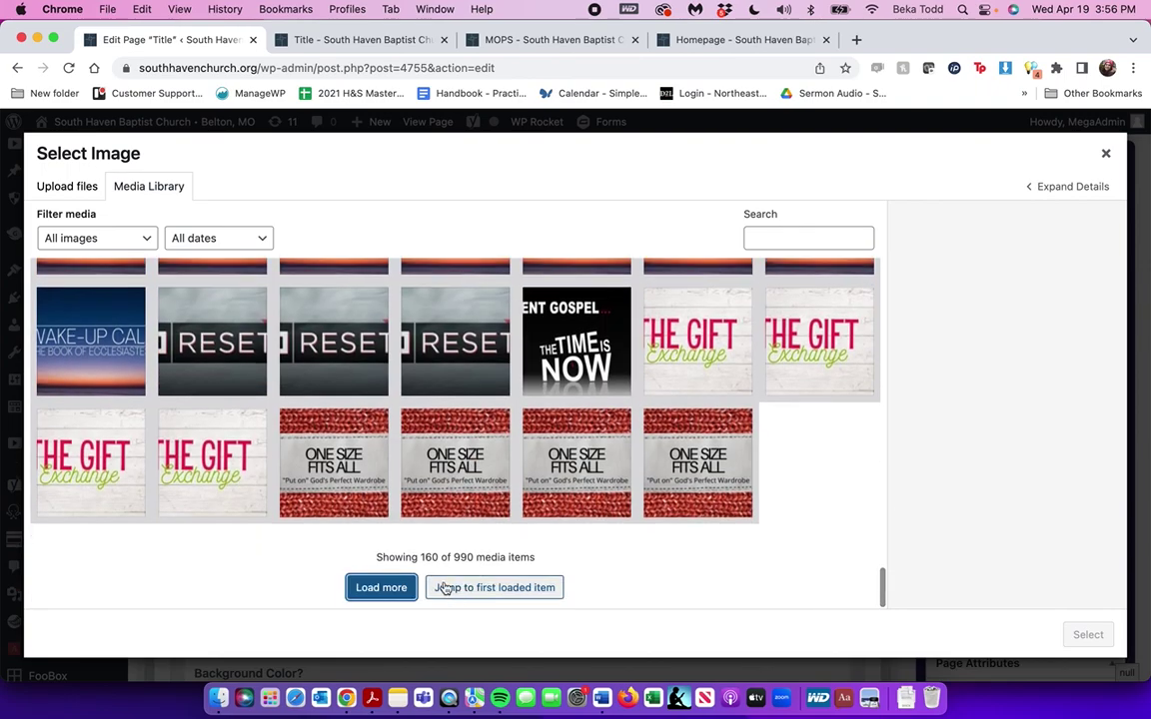
left_click(390, 589)
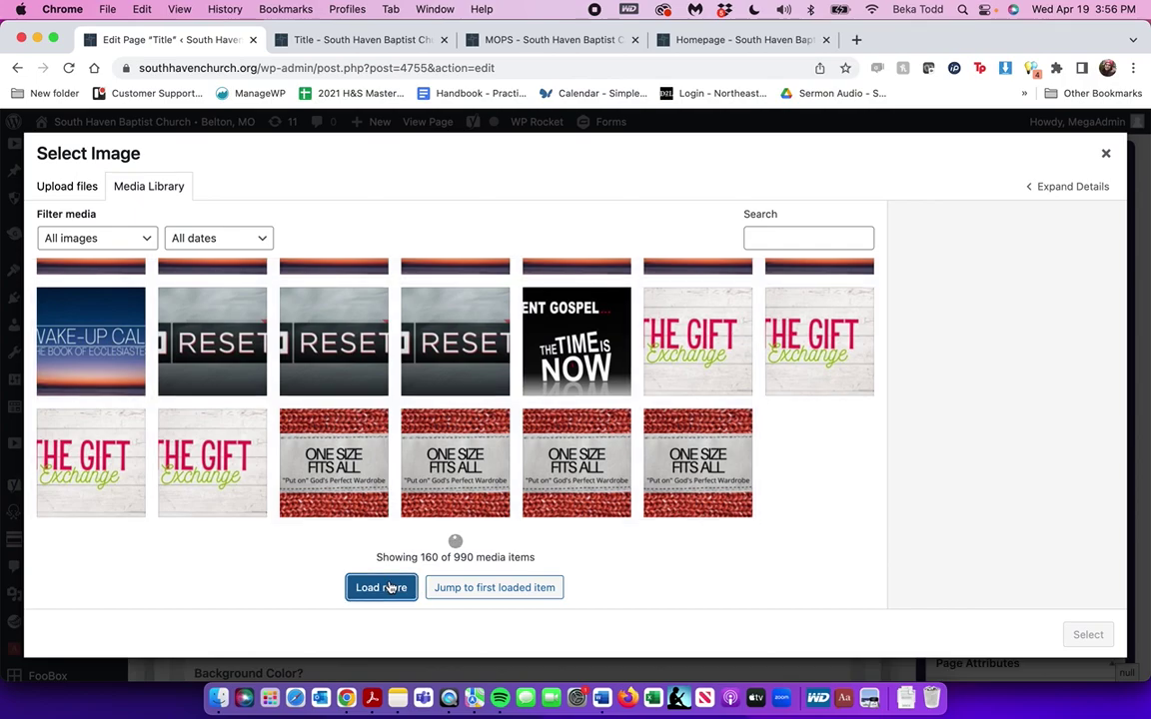
Select the Joy in Teamwork image as section 4's background
scroll(390, 589, "down", 15)
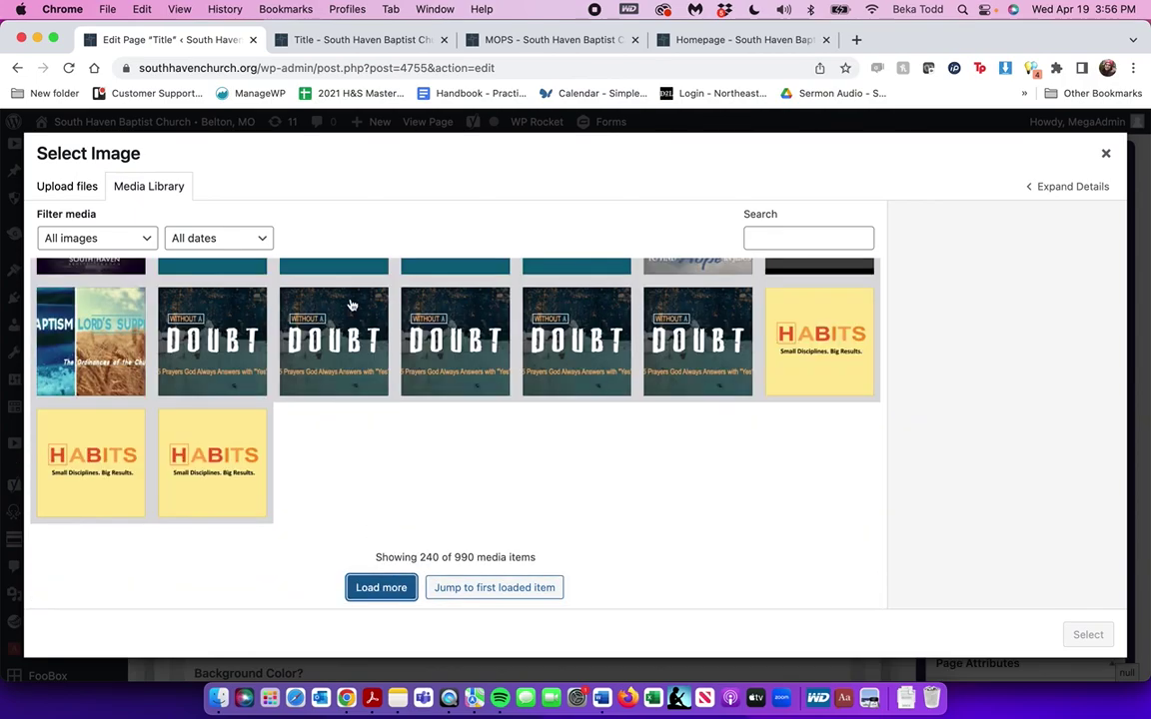
scroll(351, 305, "up", 20)
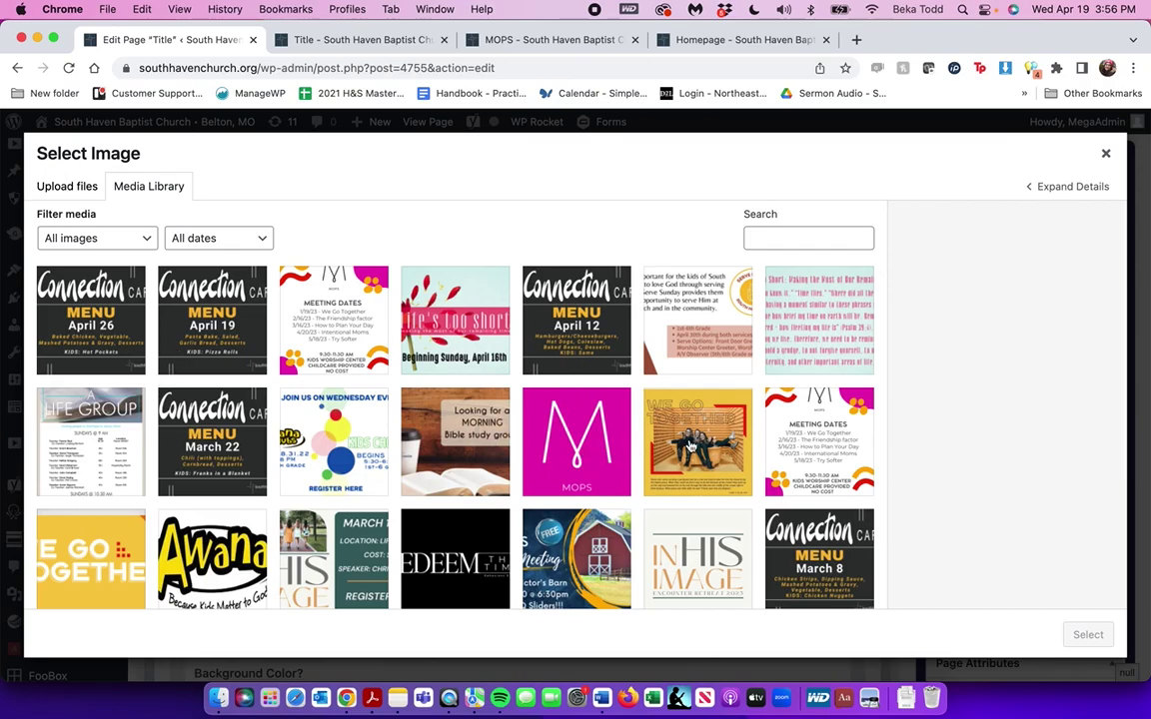
scroll(689, 447, "down", 20)
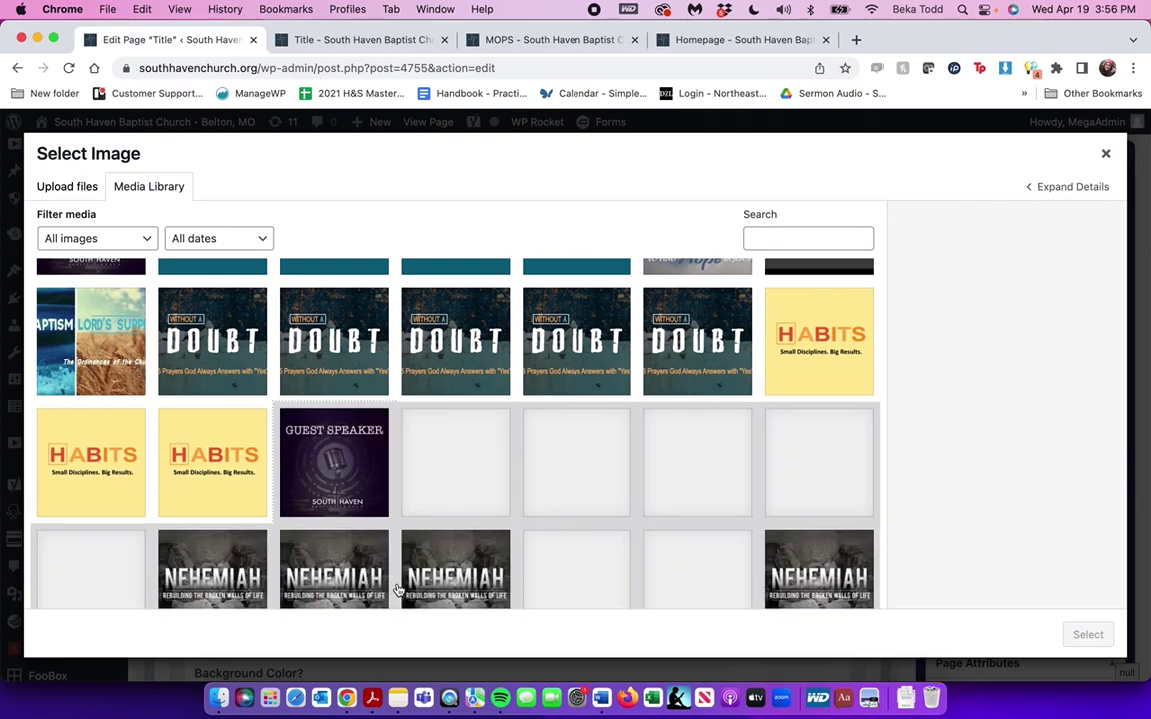
scroll(398, 589, "down", 20)
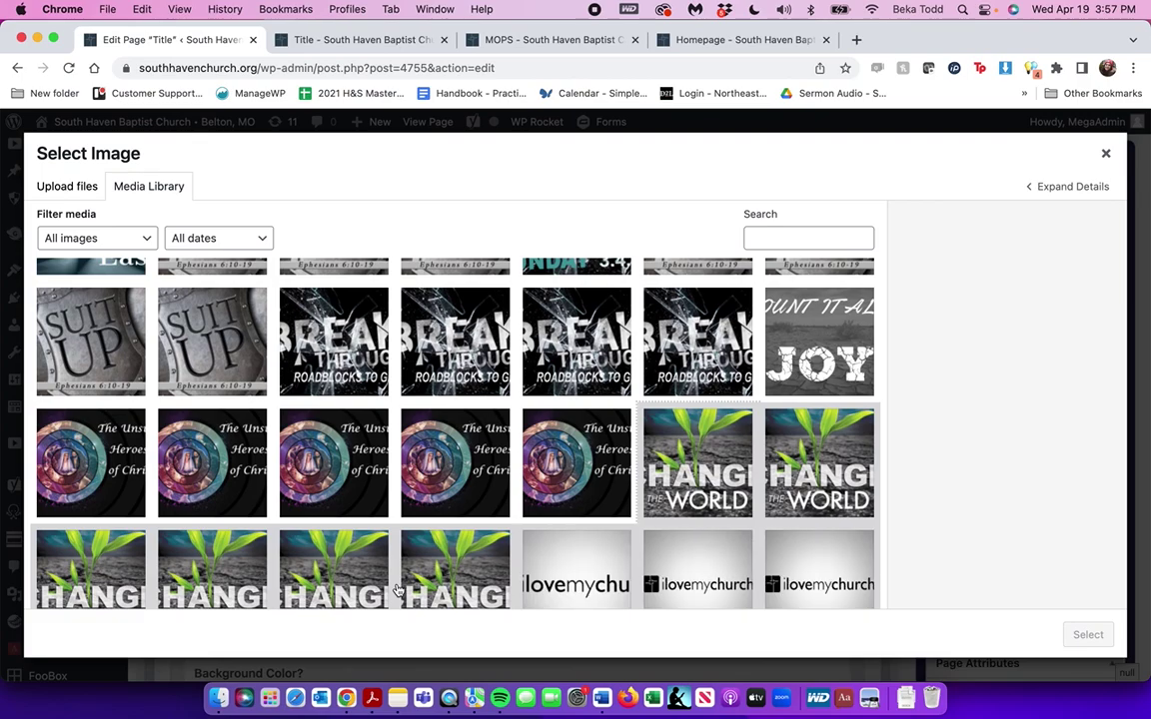
scroll(397, 590, "down", 20)
scroll(352, 329, "up", 15)
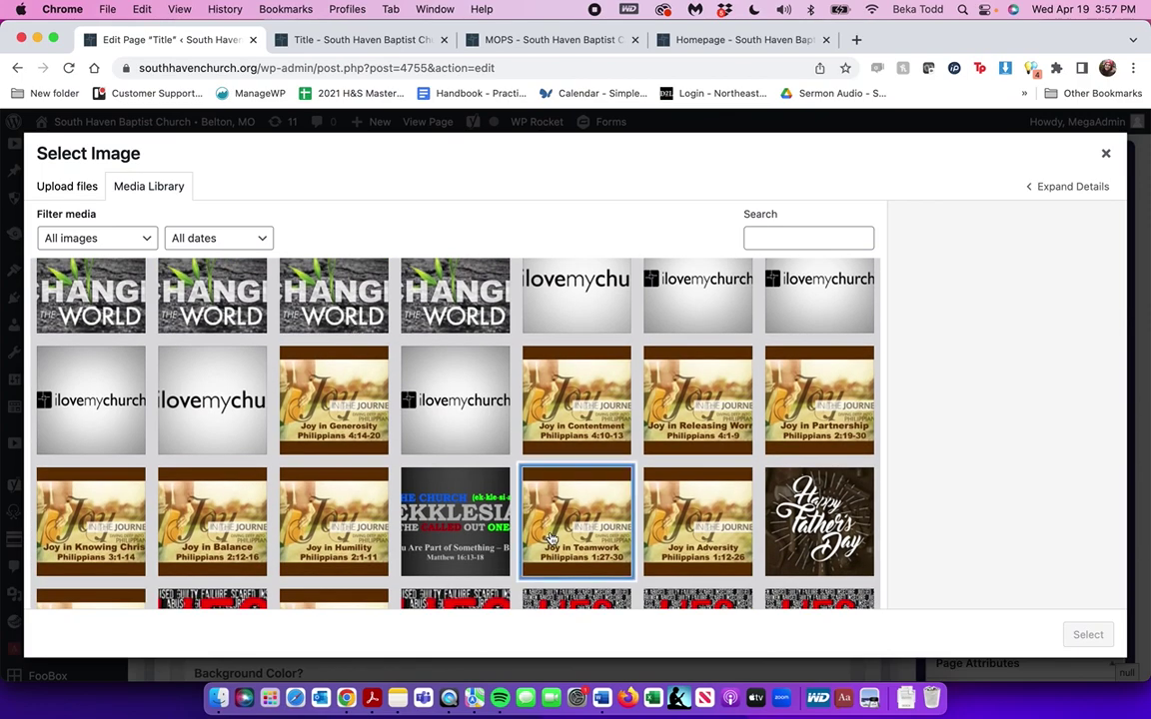
left_click(574, 515)
left_click(1088, 635)
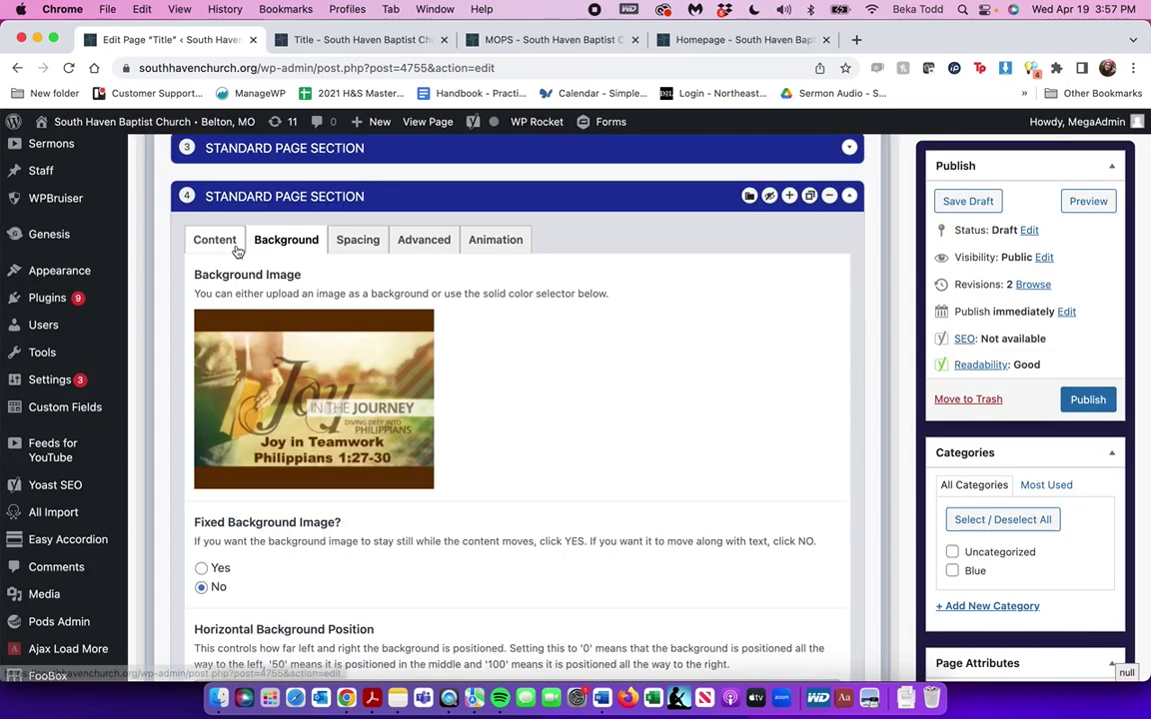
Give section 4's photo background a semi-transparent medium grey colour overlay
scroll(494, 340, "down", 5)
left_click(262, 493)
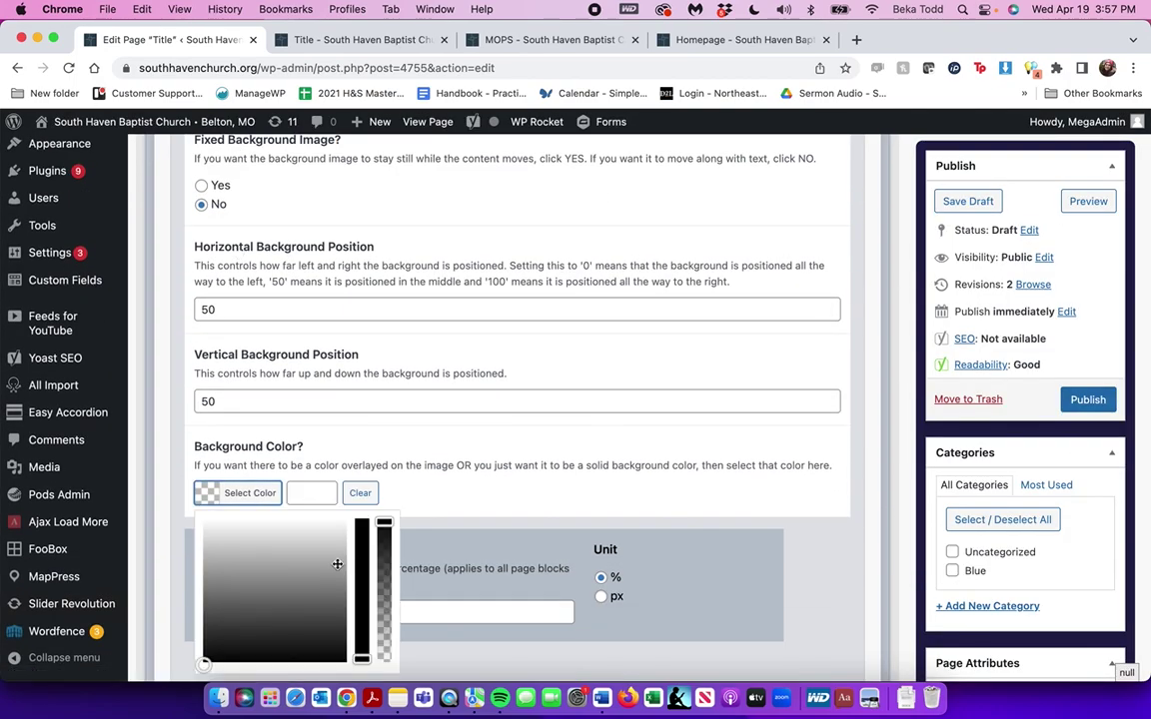
left_click(300, 546)
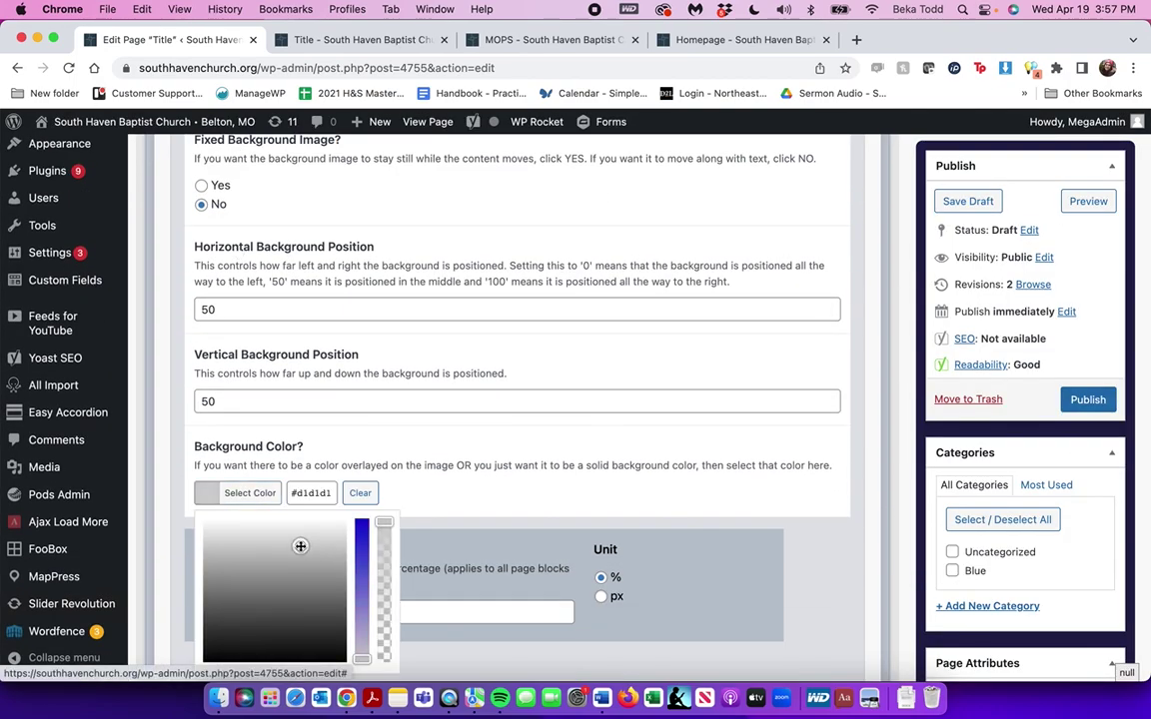
left_click(385, 541)
left_click_drag(287, 607, 263, 597)
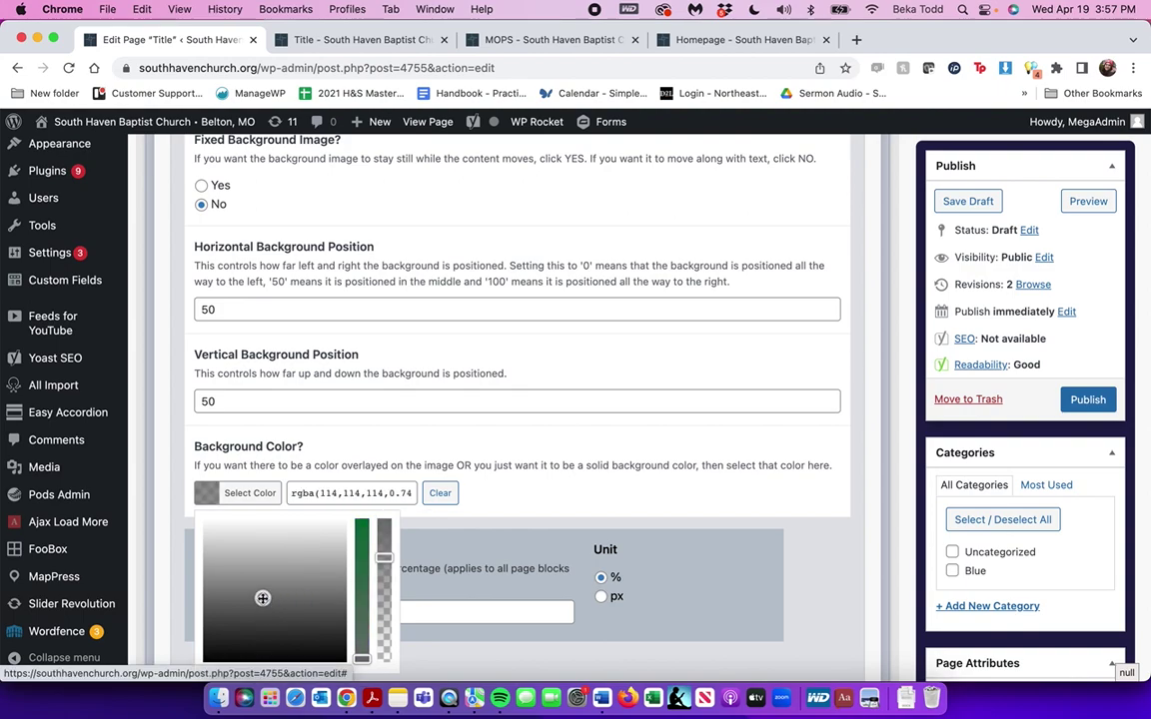
Save the page draft and check the overlay in the preview
left_click(968, 205)
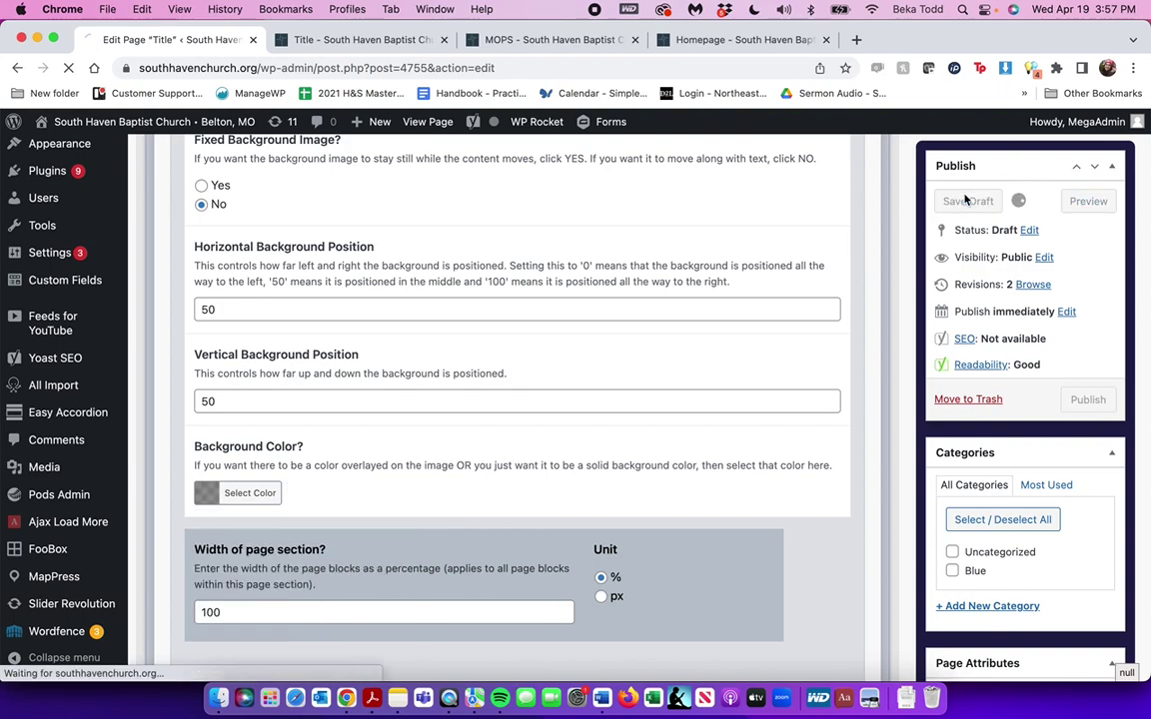
left_click(304, 40)
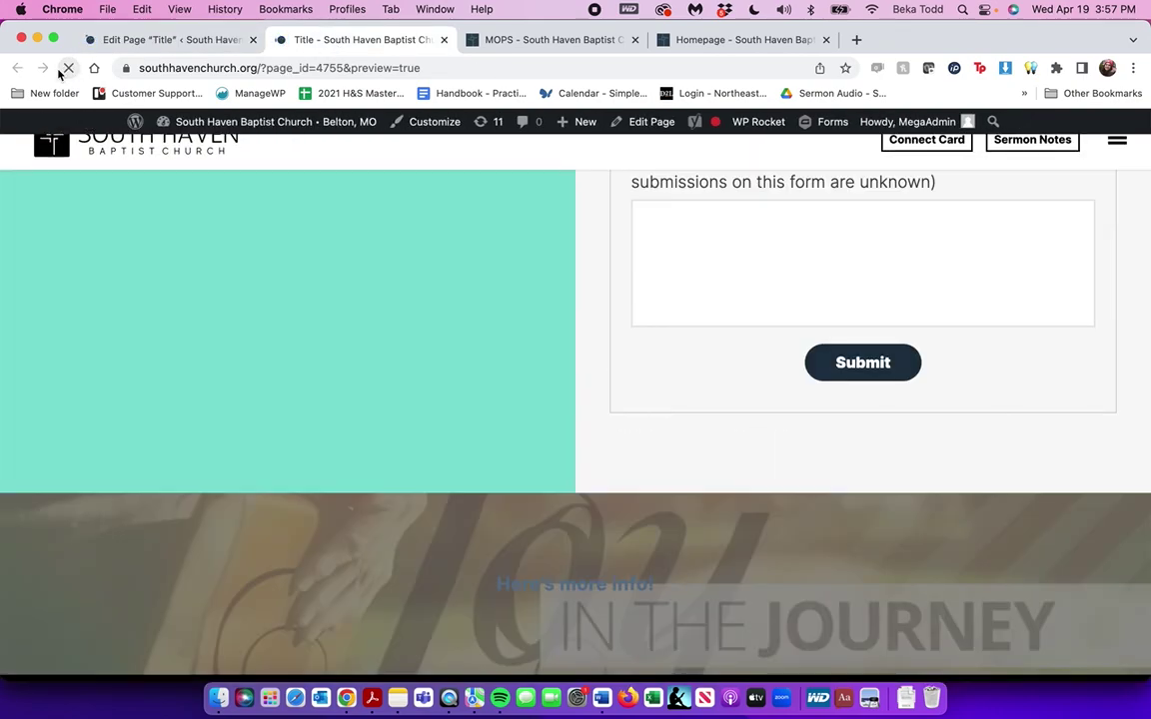
scroll(520, 429, "down", 5)
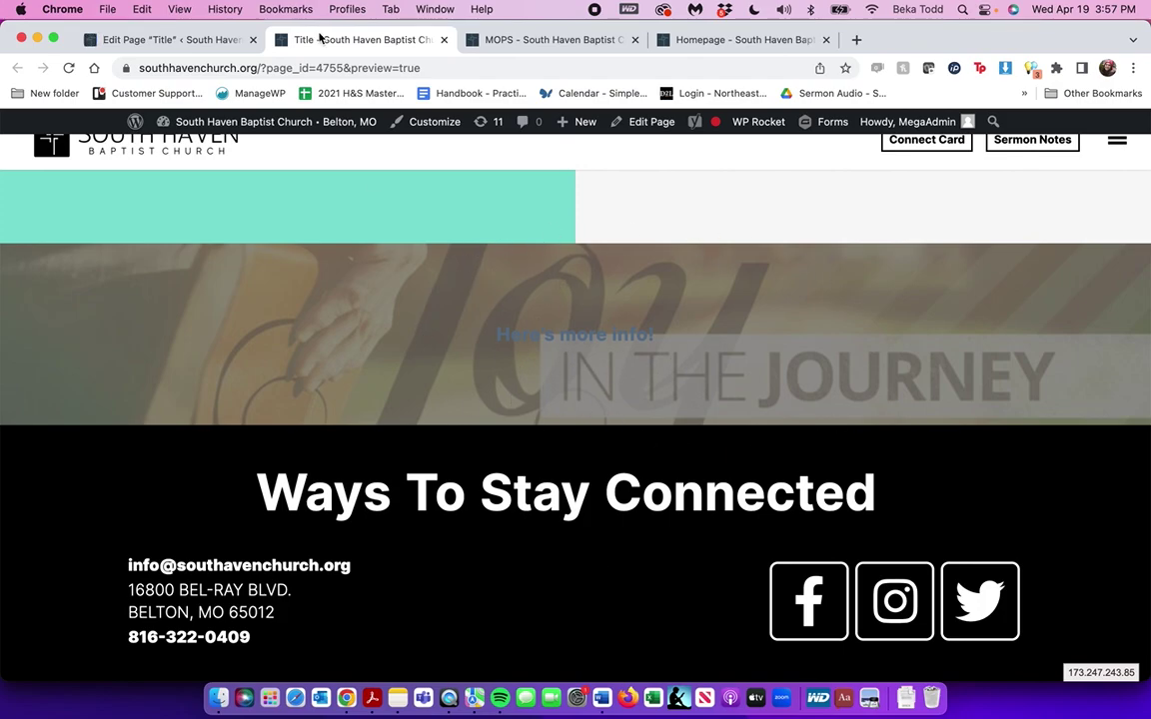
Back in the editor, expand section 4 and show its text content
left_click(165, 40)
scroll(424, 360, "down", 4)
left_click(437, 380)
left_click(214, 317)
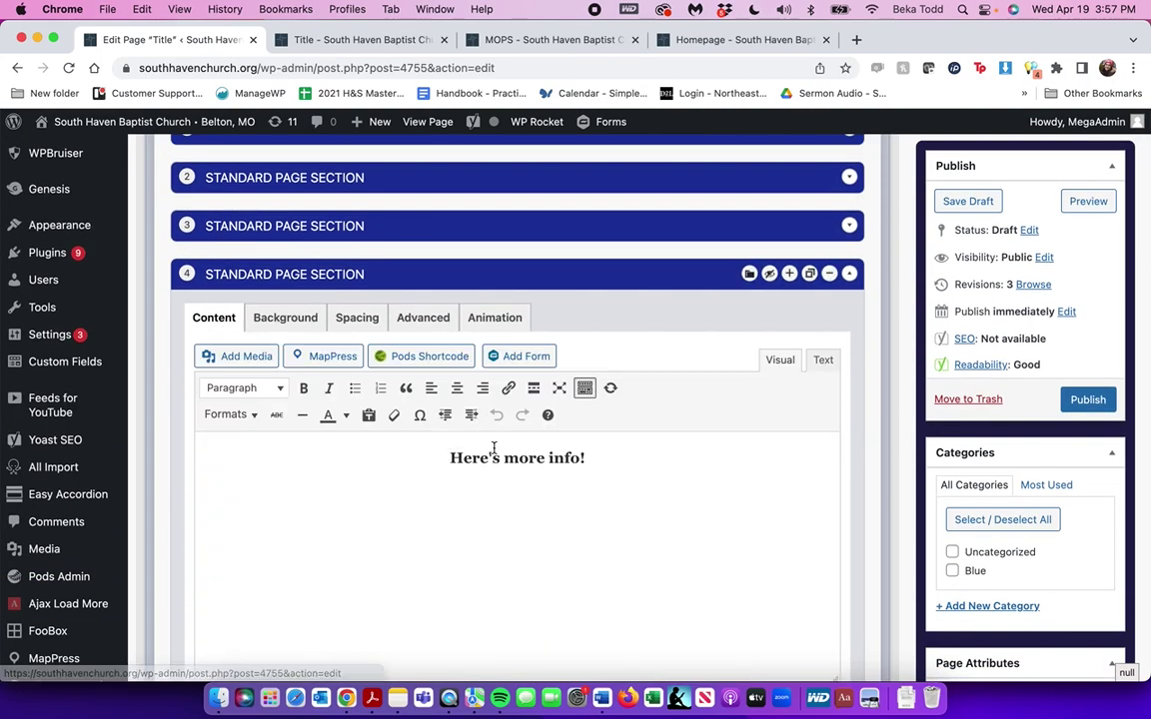
Apply the White Text format to the 'Here's more info!' heading
triple_click(492, 448)
left_click(226, 414)
left_click(247, 465)
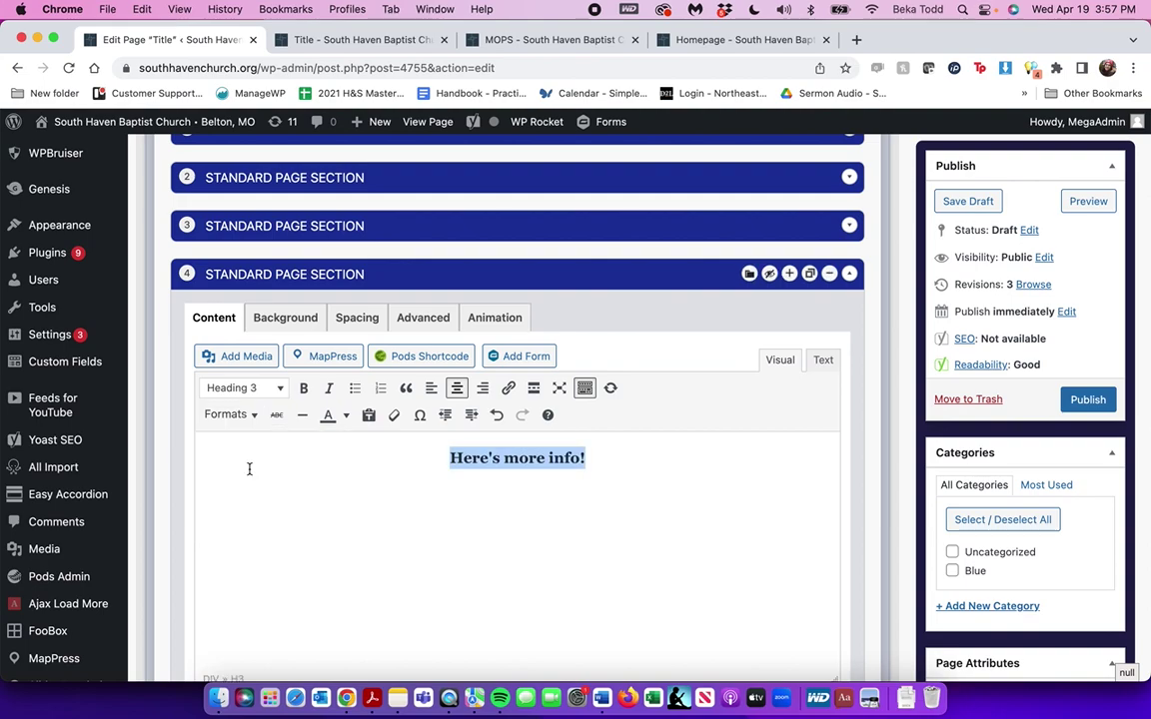
Save the draft, confirm the white heading in preview, and return to the editor
left_click(968, 201)
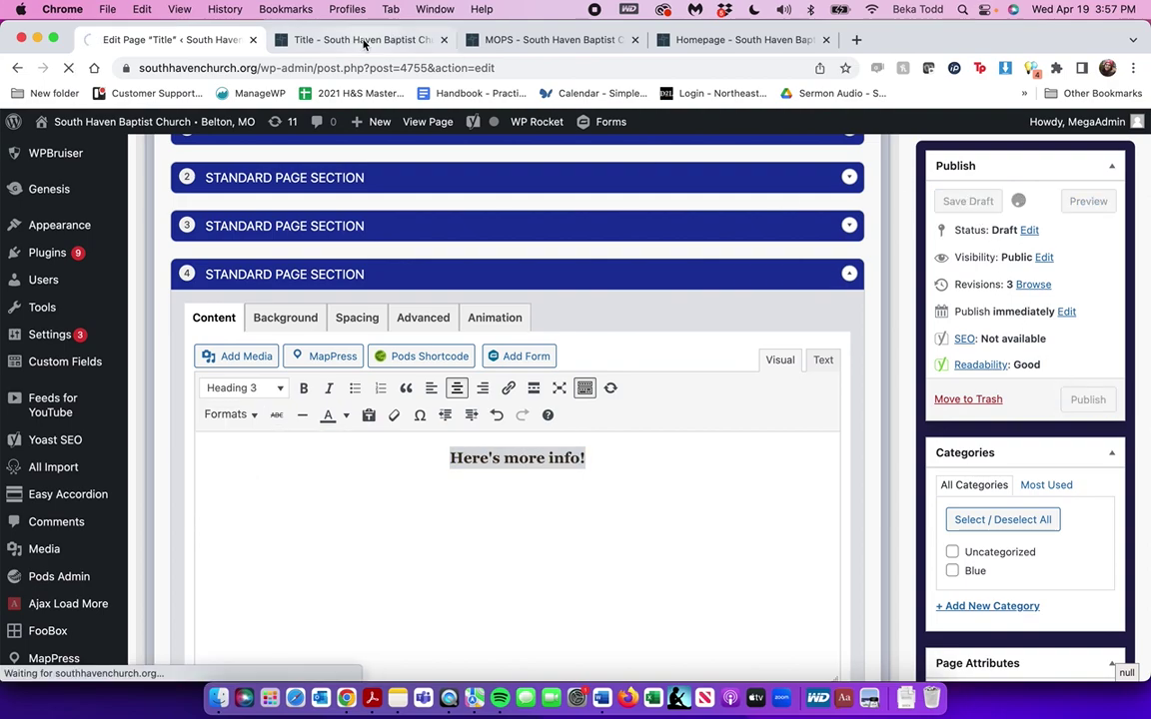
left_click(365, 42)
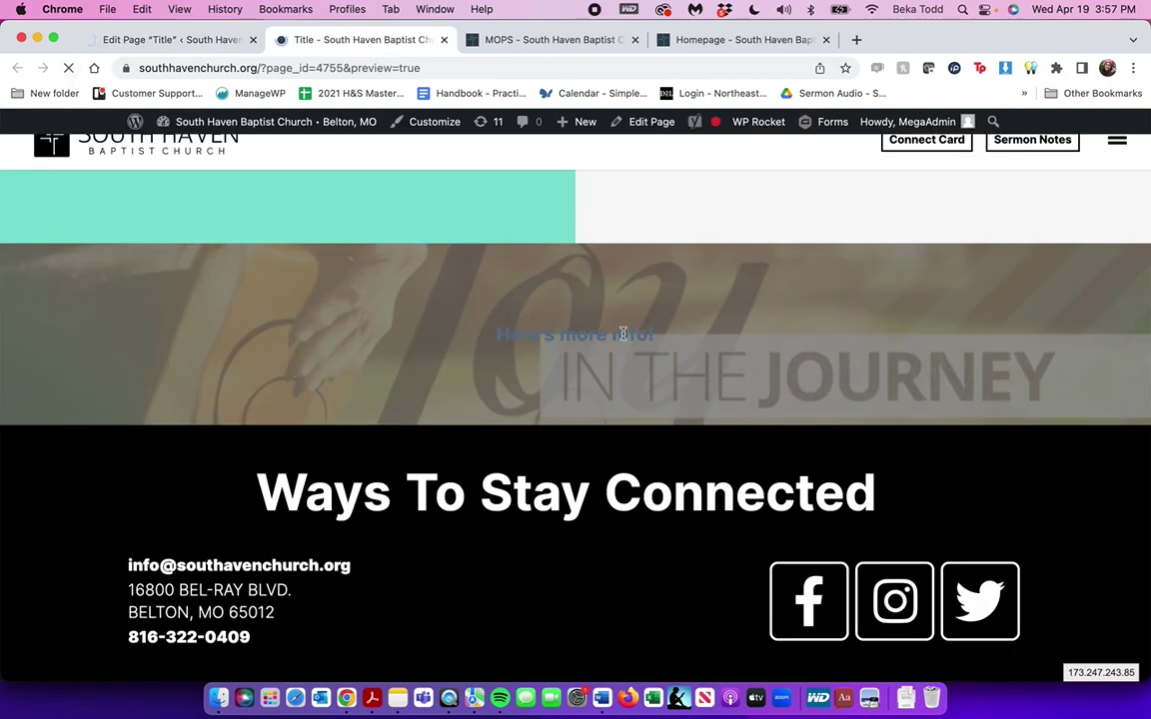
left_click(186, 42)
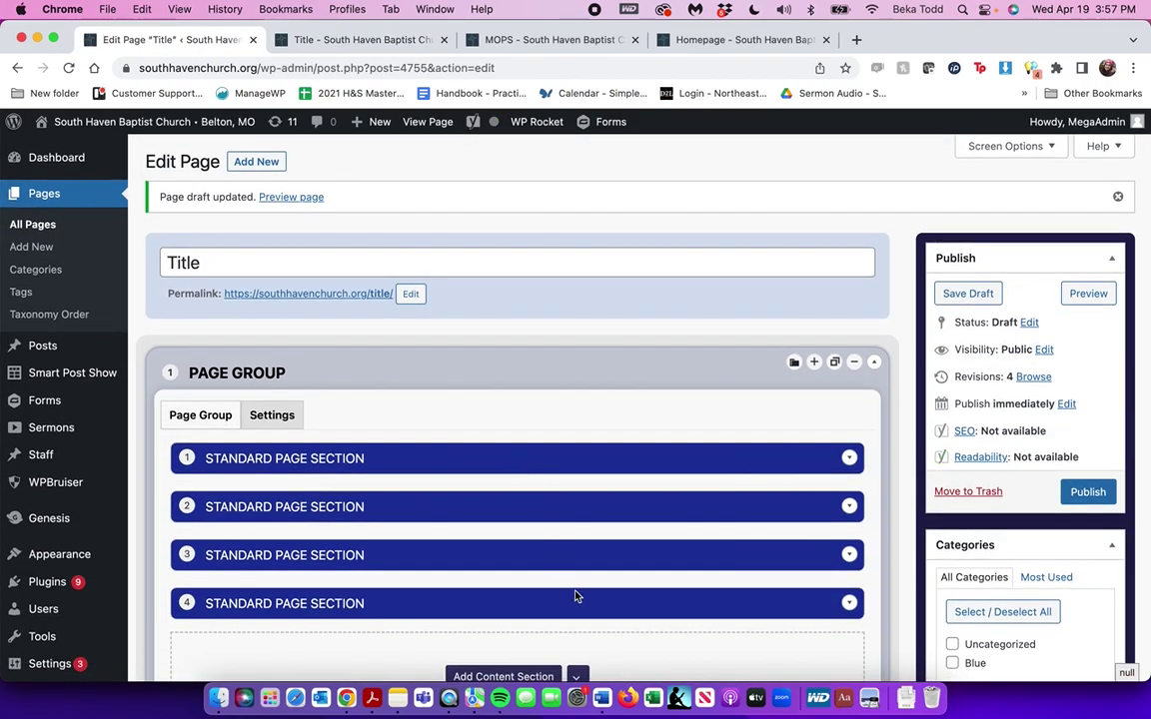
Add a new Standard Page Section below section 4
left_click(574, 592)
scroll(585, 612, "down", 10)
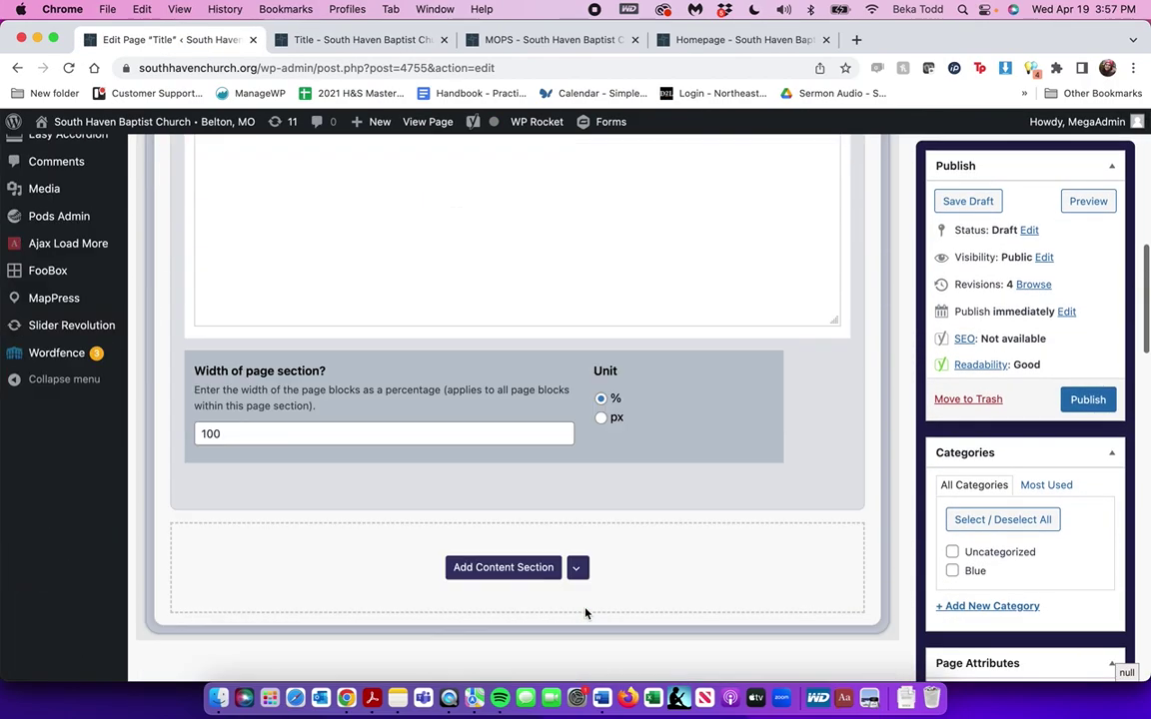
left_click(526, 572)
left_click(518, 626)
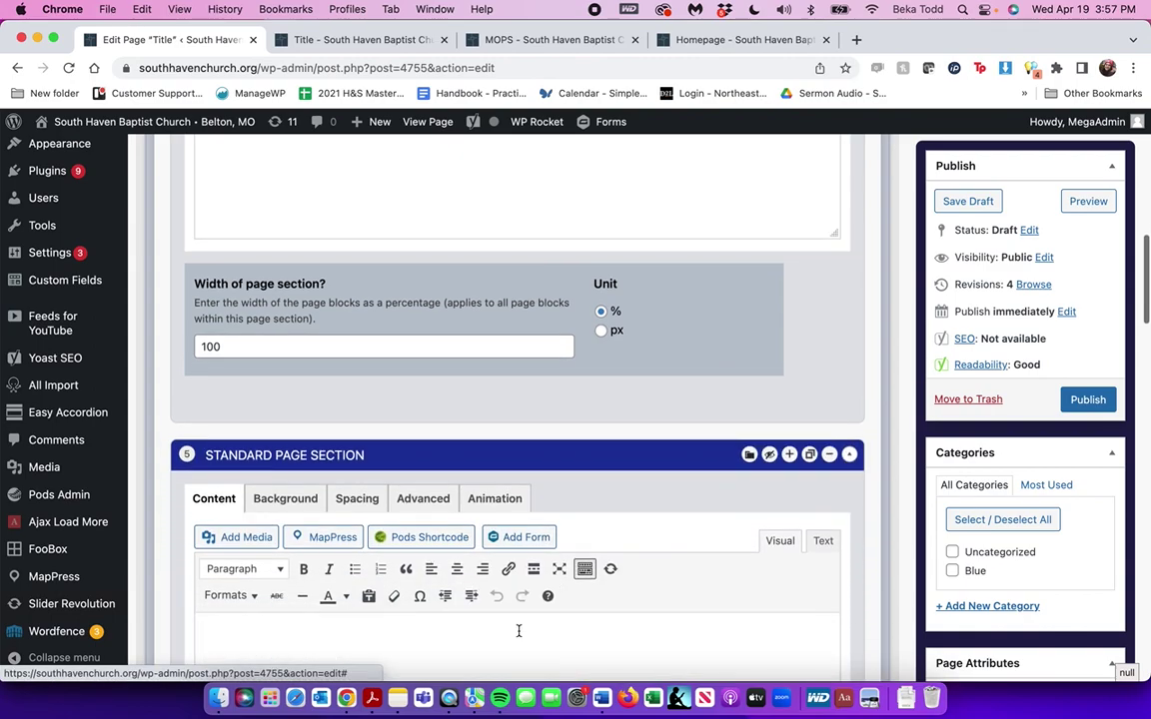
Set section 4's page-section width to 102% and review its background and text settings
double_click(244, 305)
scroll(247, 309, "up", 3)
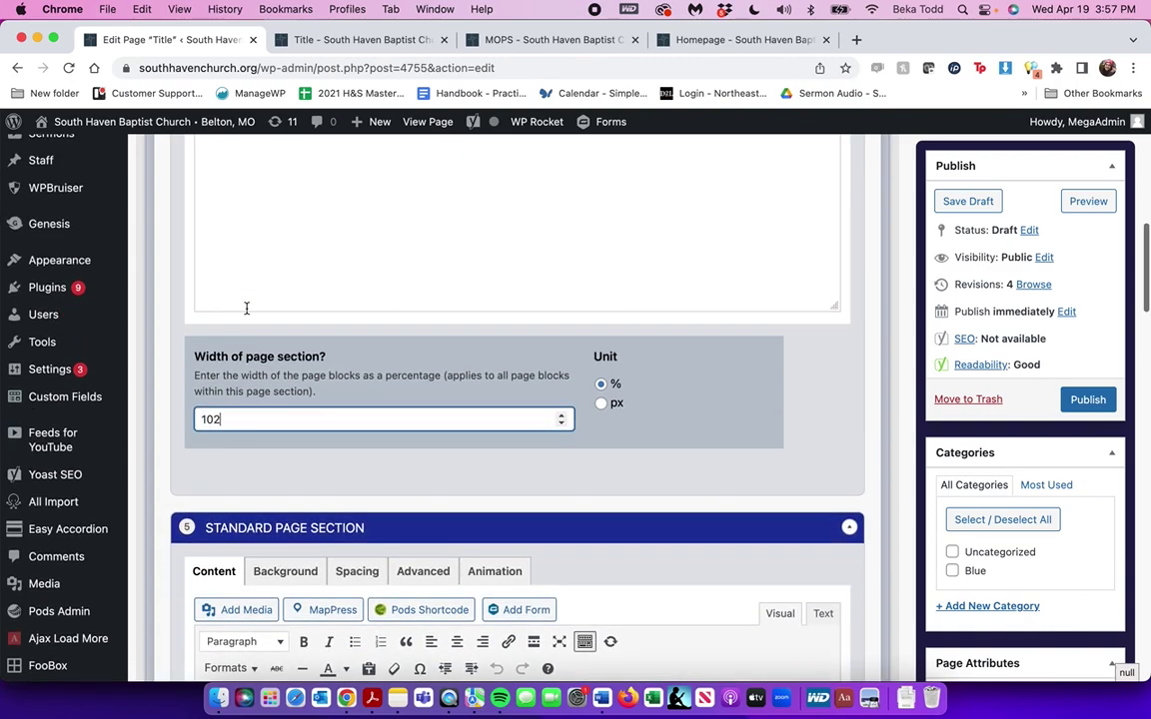
scroll(247, 309, "up", 5)
left_click(285, 249)
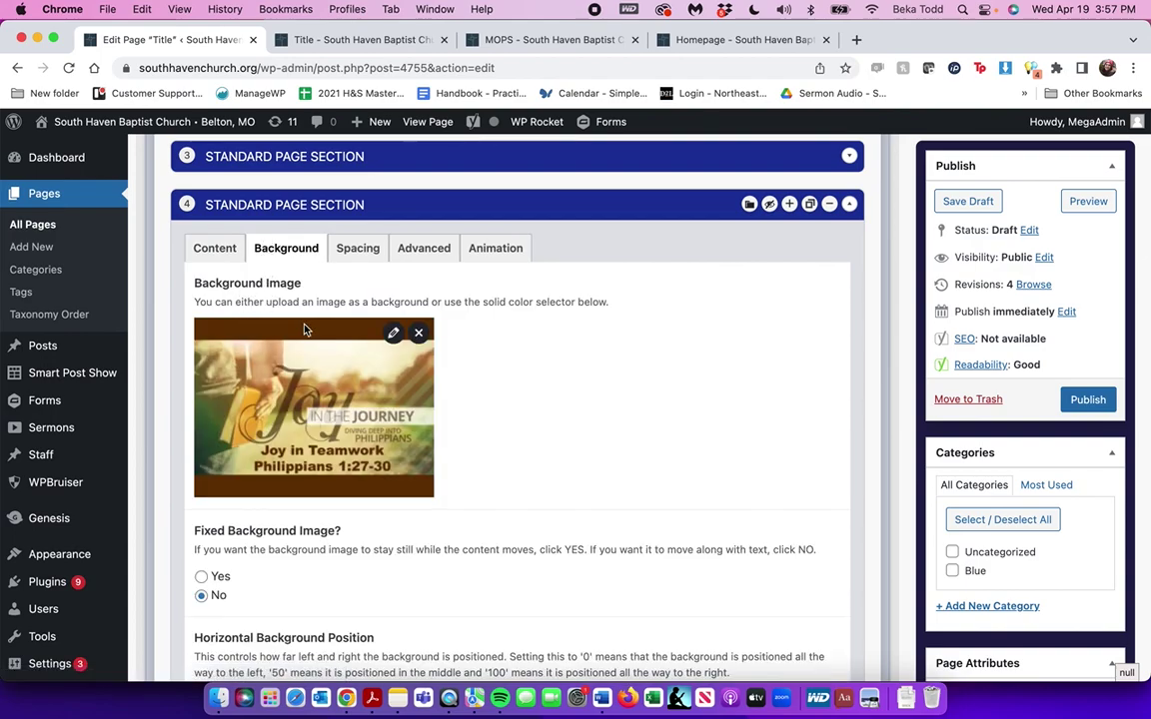
scroll(305, 329, "down", 5)
scroll(263, 360, "up", 4)
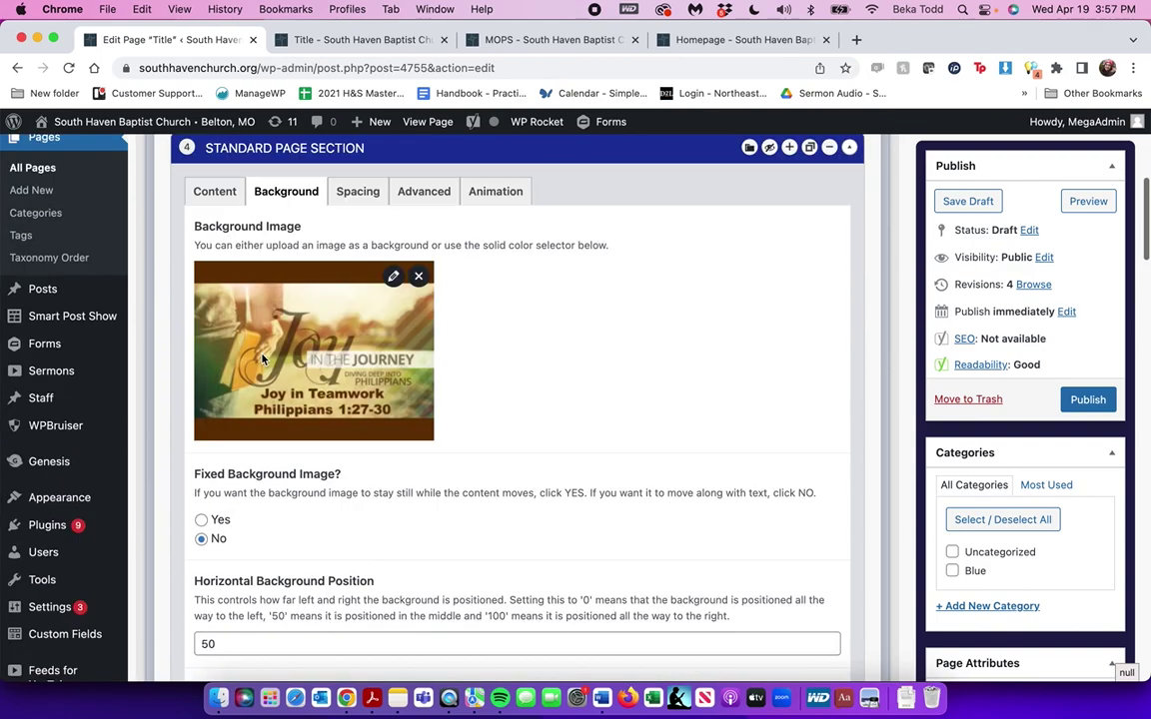
left_click(214, 191)
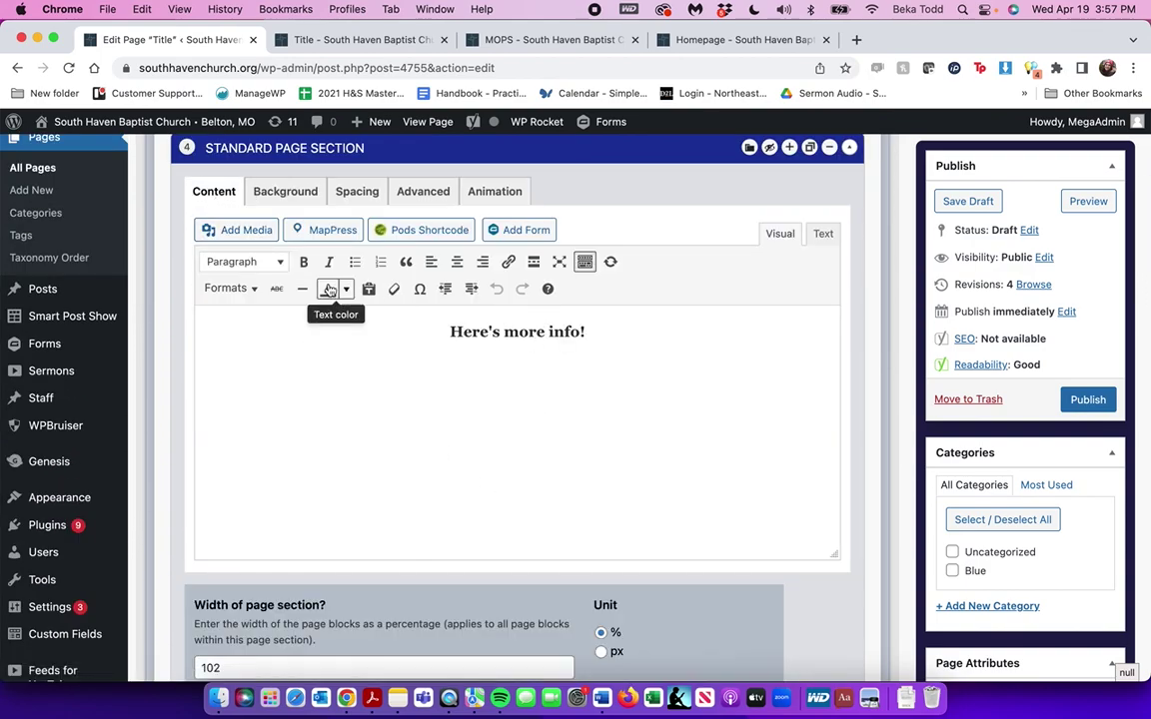
scroll(507, 402, "up", 5)
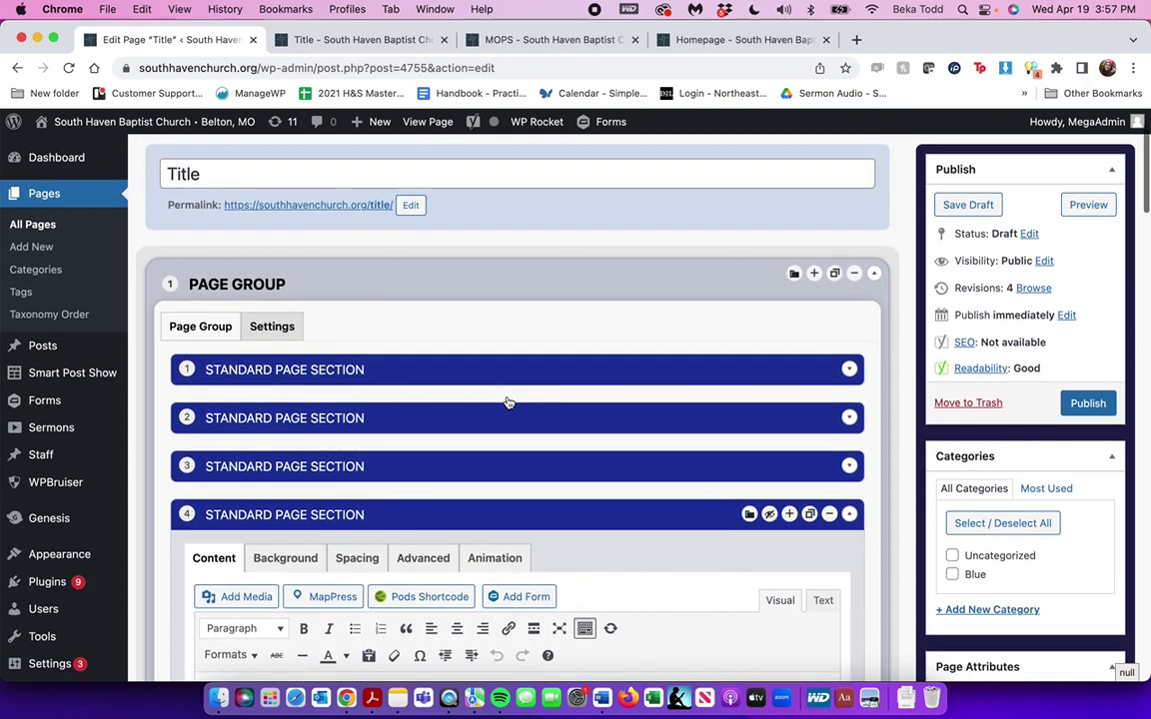
scroll(507, 401, "down", 4)
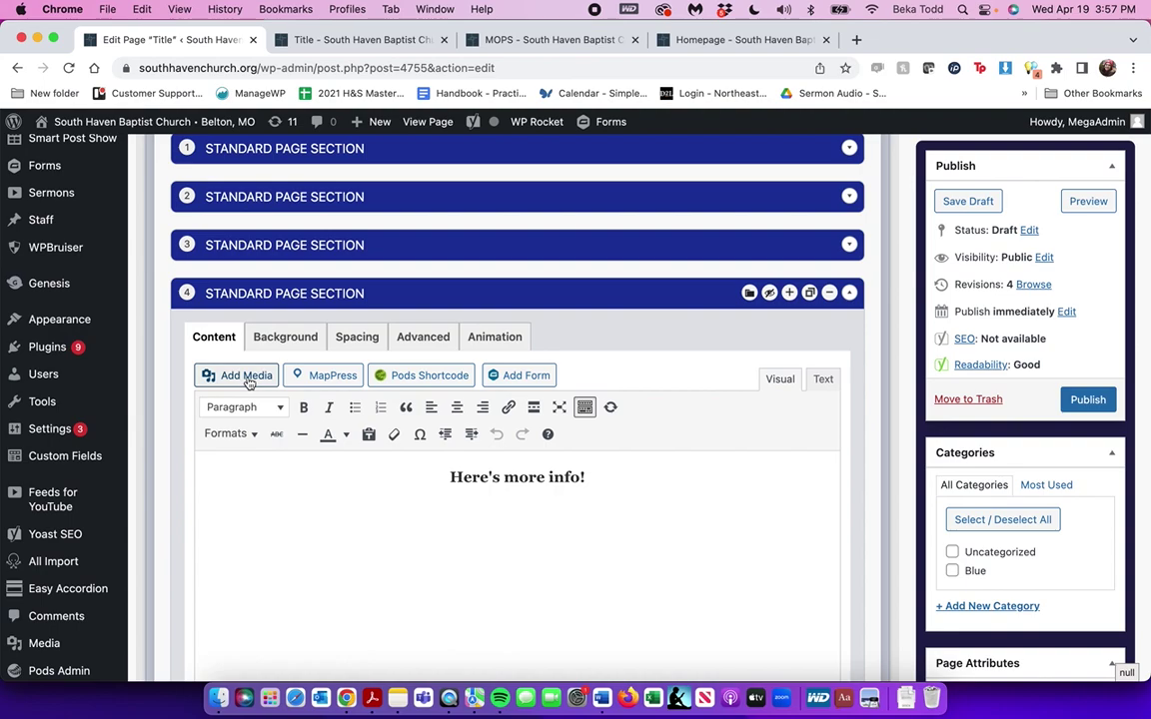
scroll(611, 470, "up", 6)
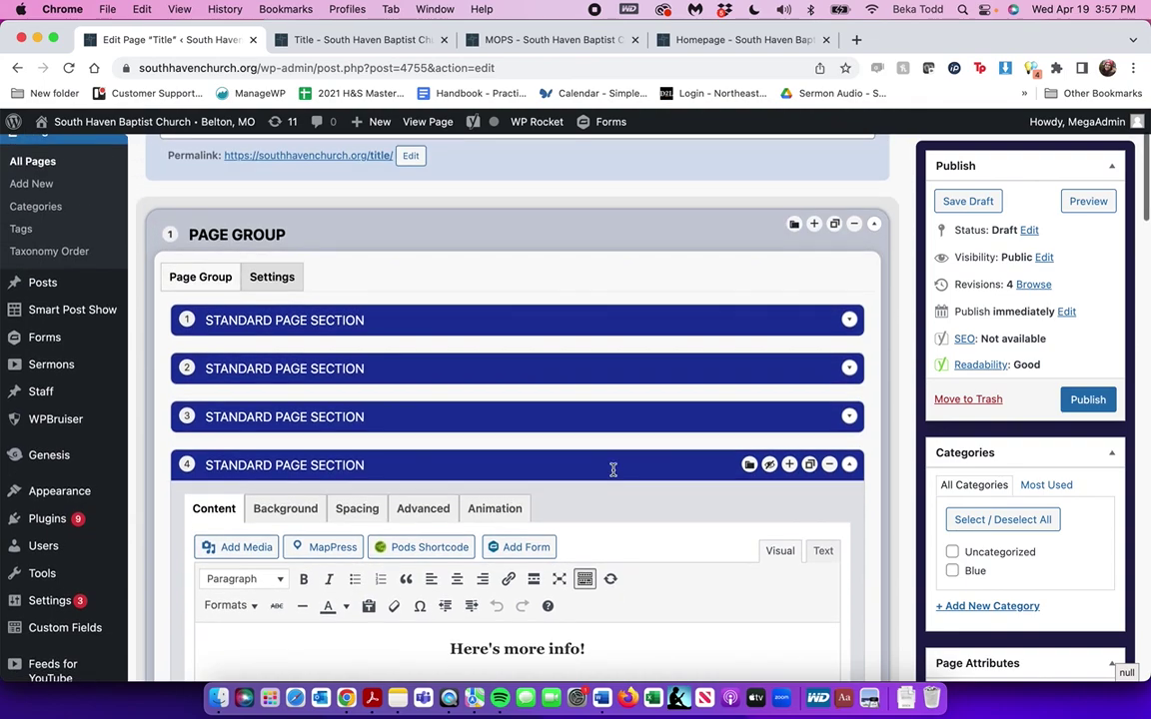
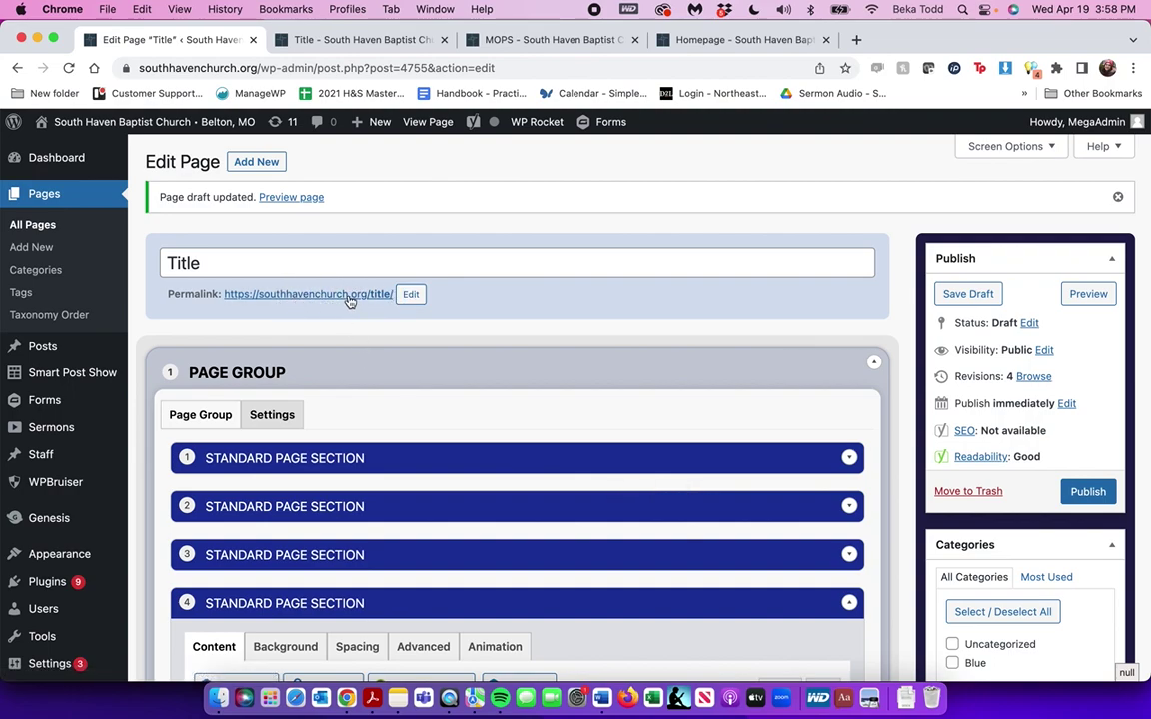
Publish the 'Title' page, then go to the All Pages list
left_click(1088, 492)
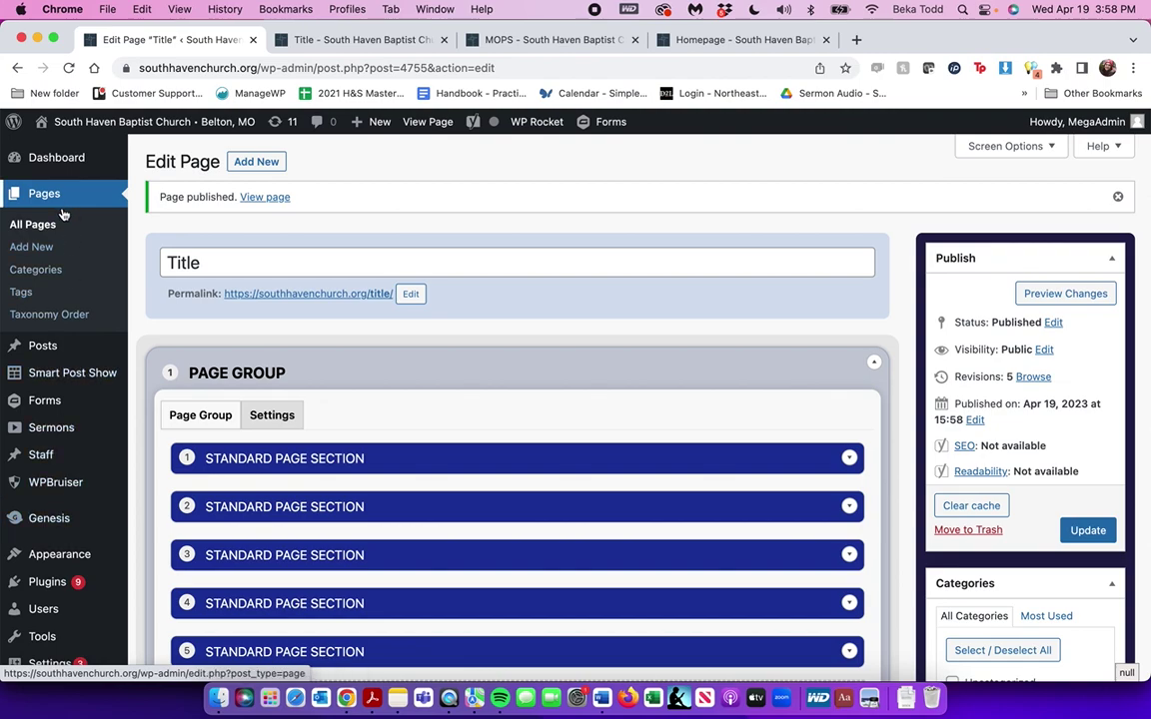
left_click(55, 225)
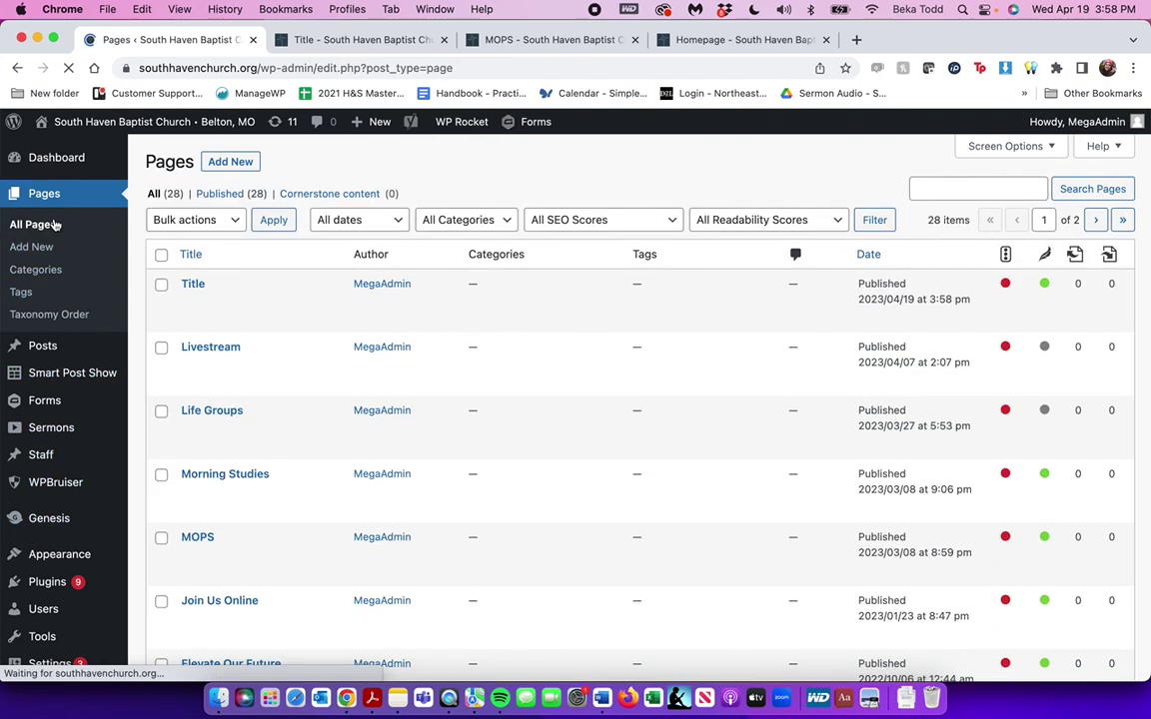
scroll(306, 434, "down", 10)
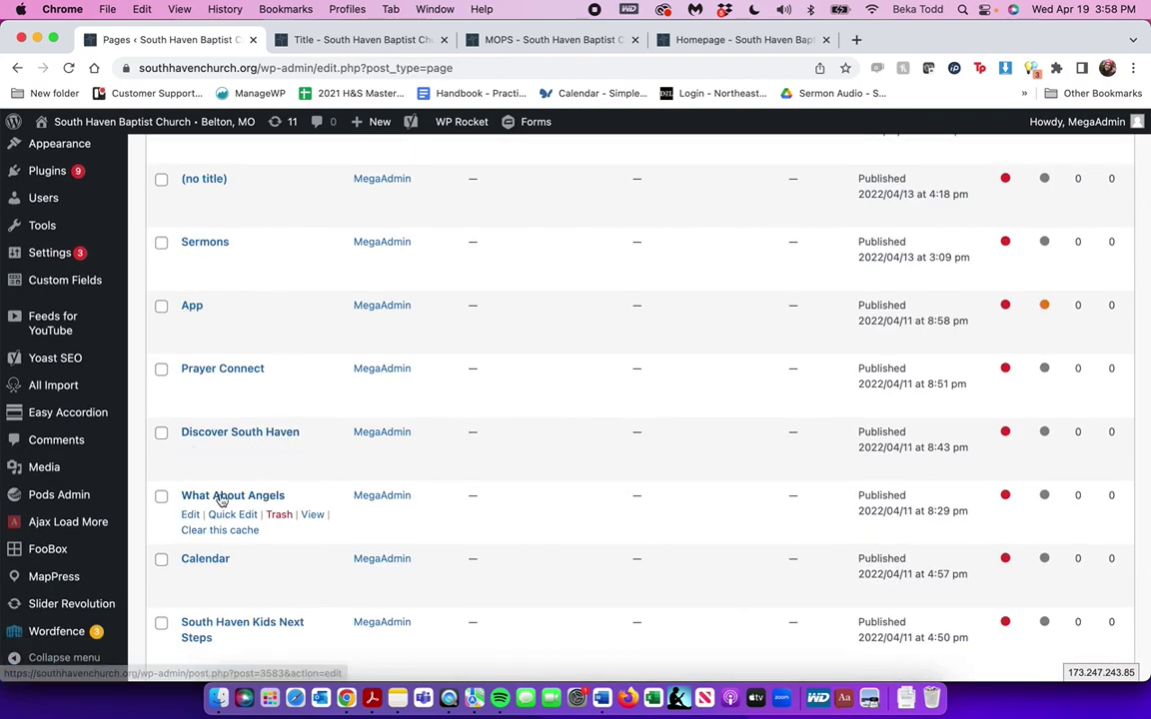
scroll(219, 498, "down", 2)
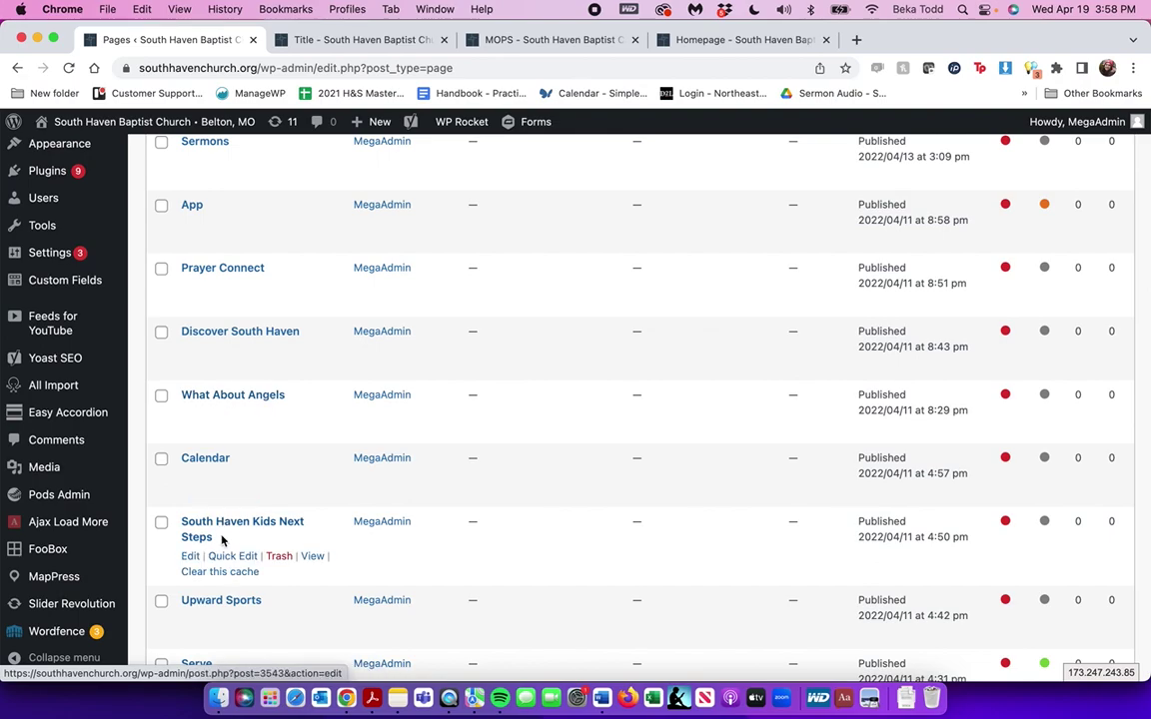
left_click(214, 605)
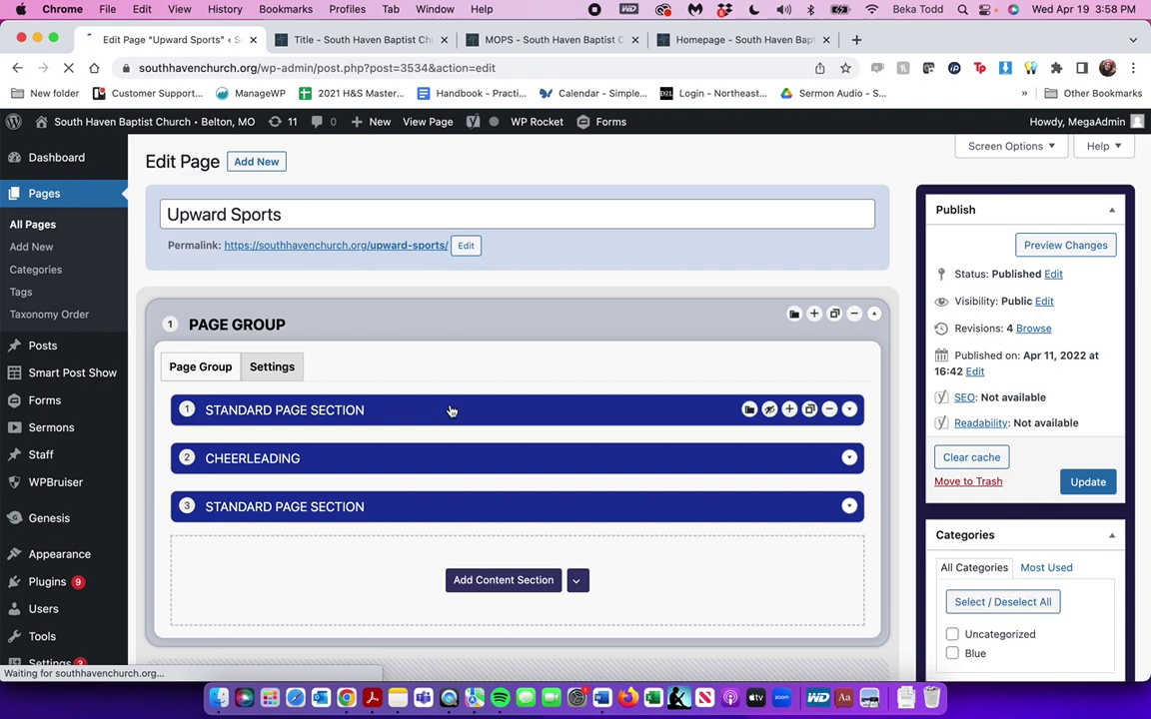
left_click(450, 410)
scroll(449, 405, "down", 5)
left_click(520, 325)
scroll(535, 330, "down", 5)
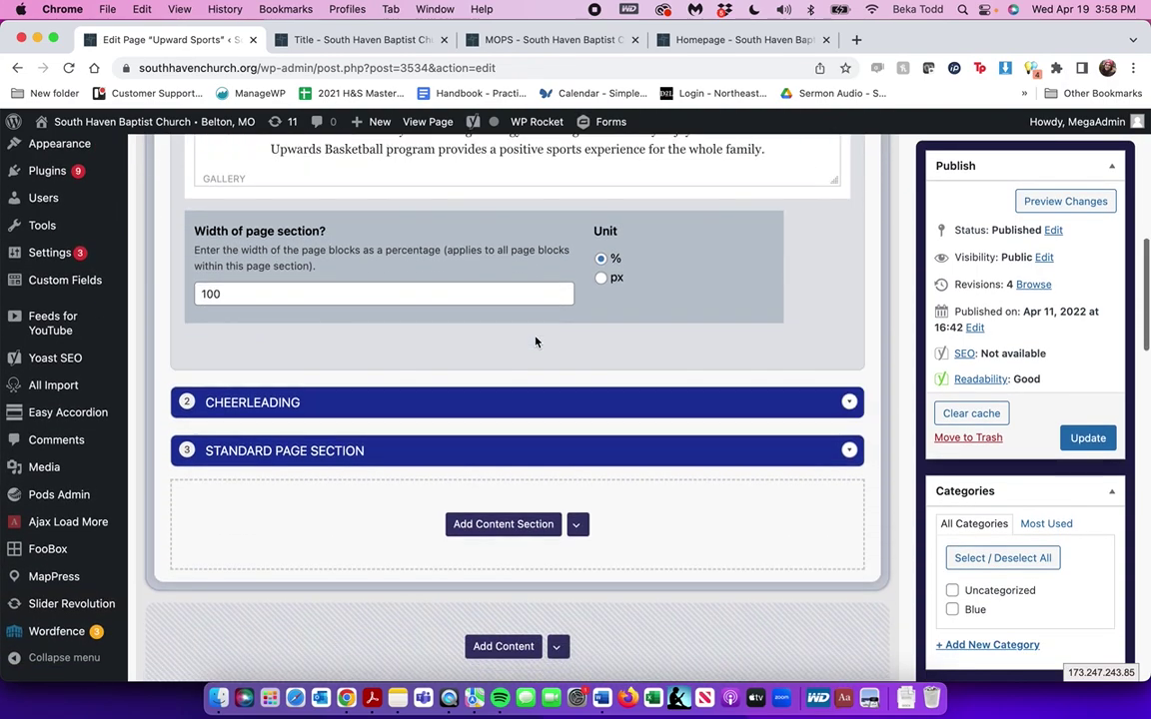
left_click(535, 403)
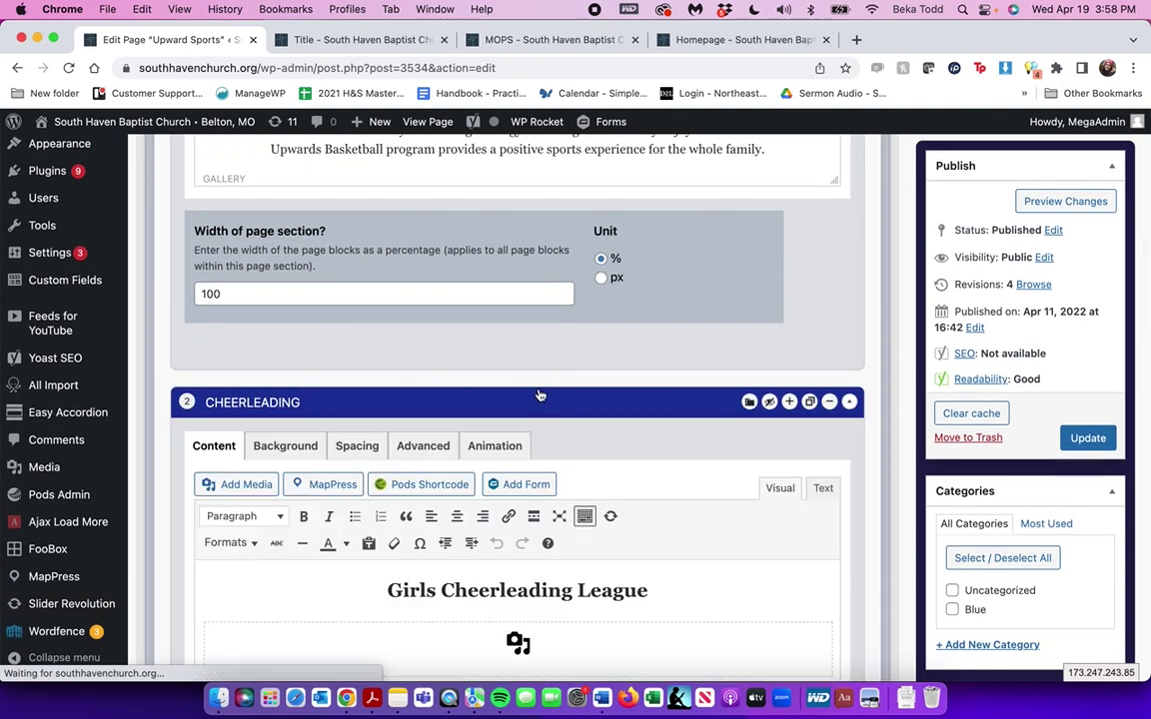
scroll(534, 390, "down", 3)
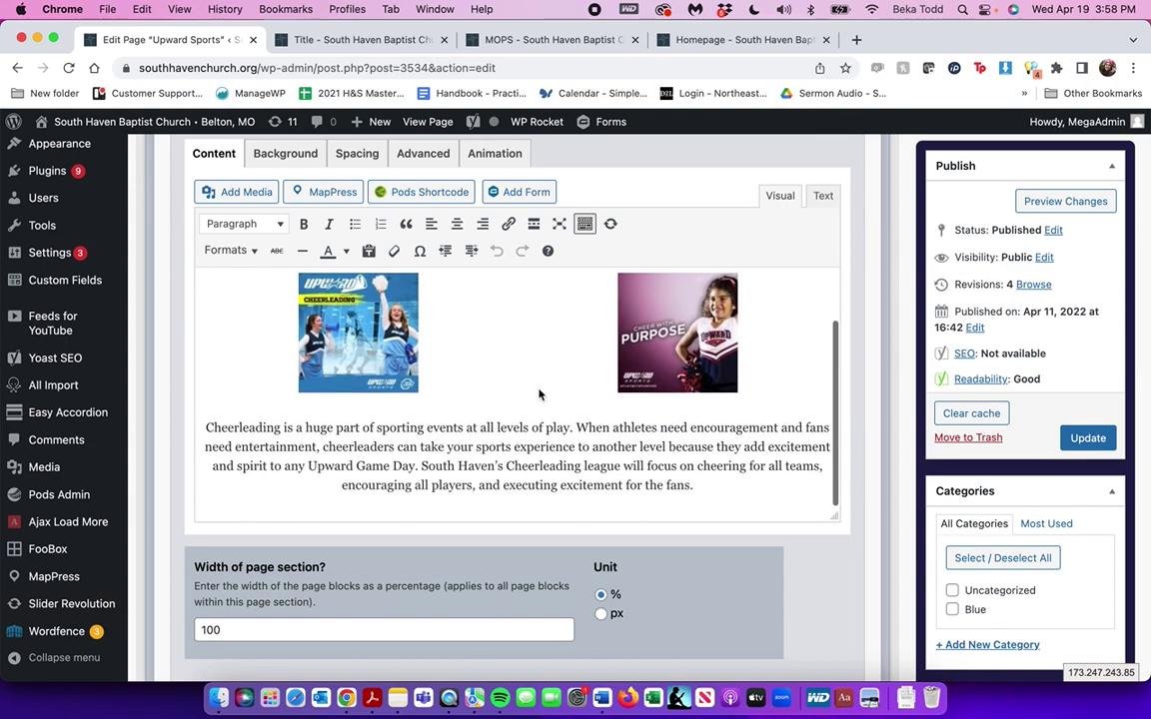
scroll(540, 393, "down", 5)
left_click(572, 252)
scroll(572, 250, "down", 4)
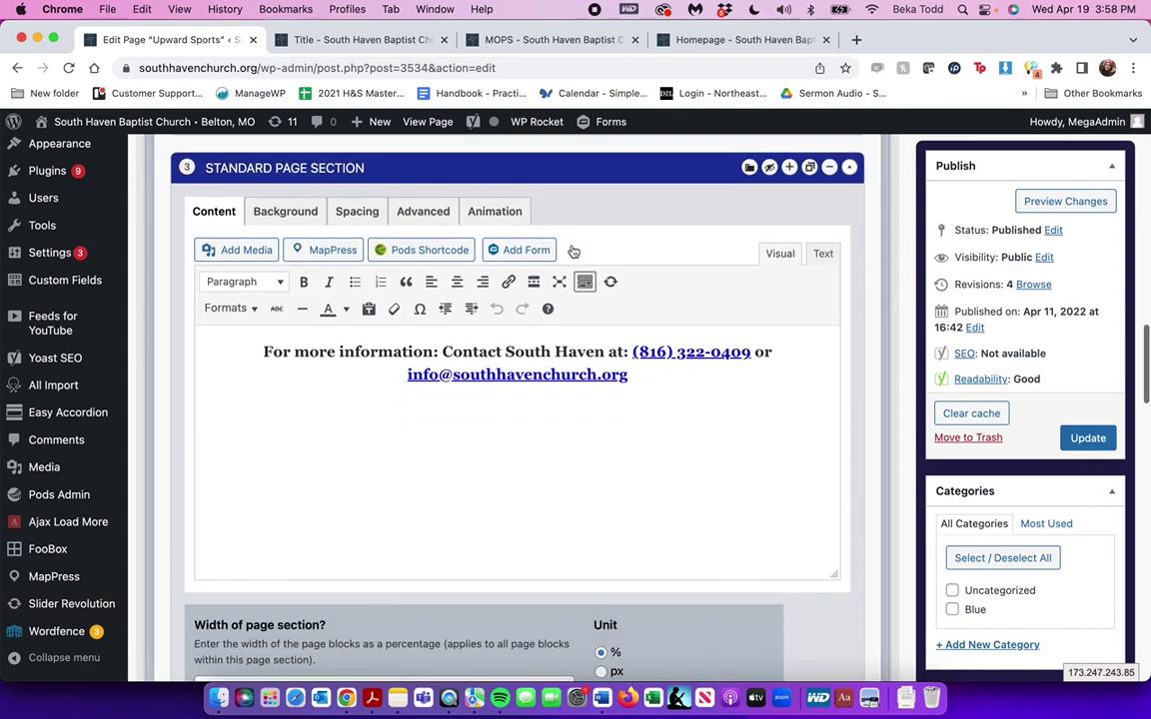
left_click(545, 255)
left_click(405, 235)
scroll(405, 240, "up", 4)
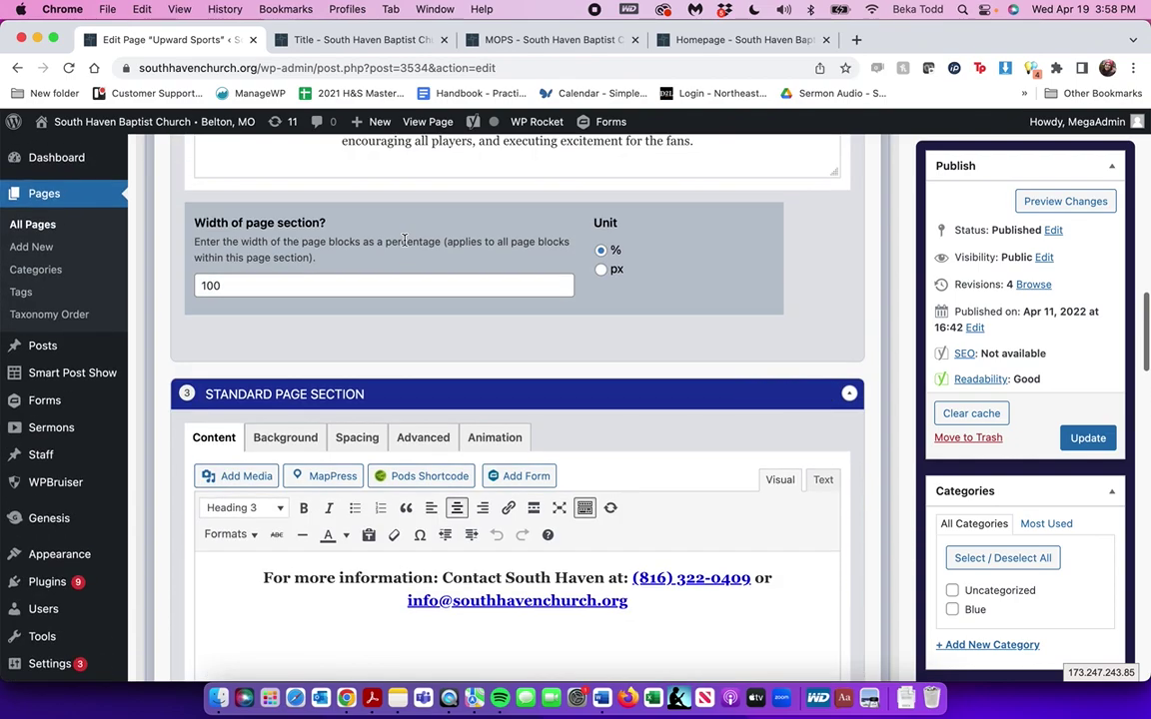
left_click(33, 225)
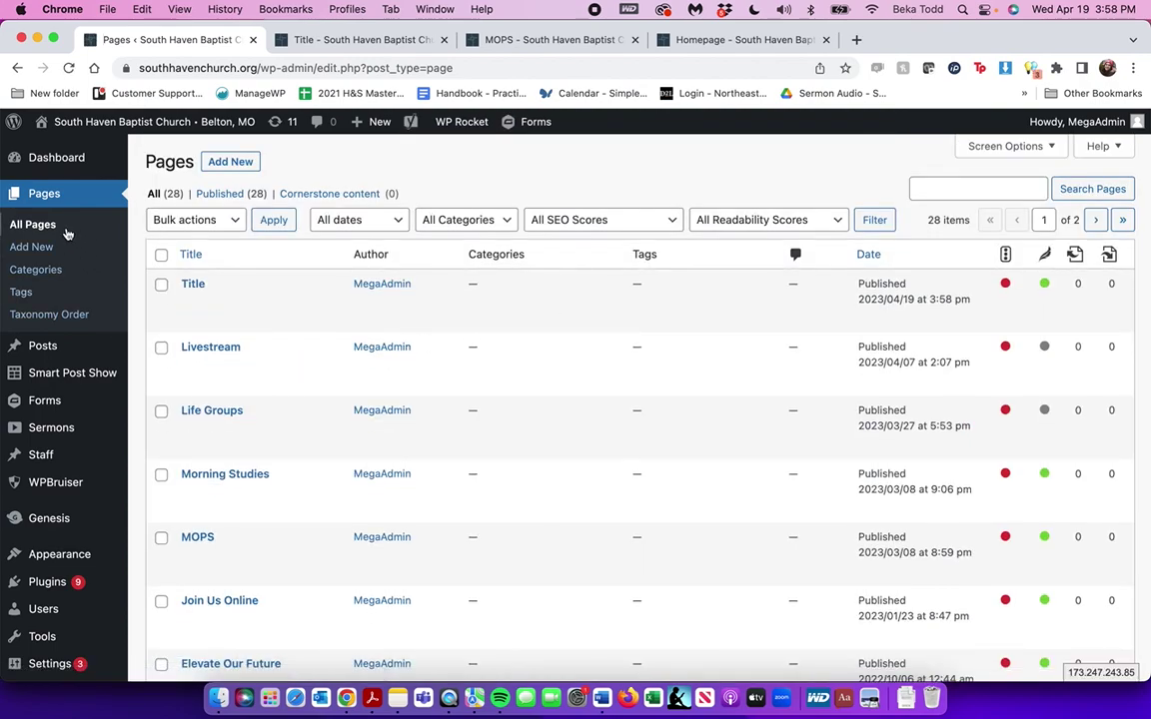
Open the Gravity Forms list and start adding a new form
mouse_move(55, 409)
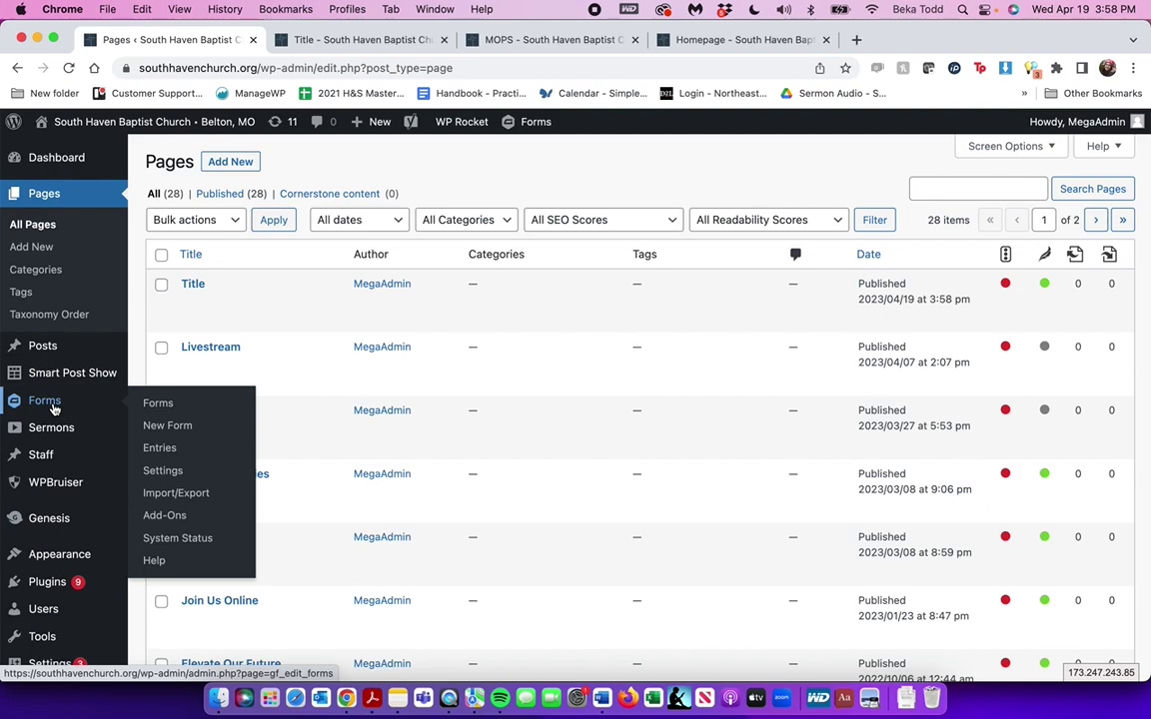
left_click(55, 408)
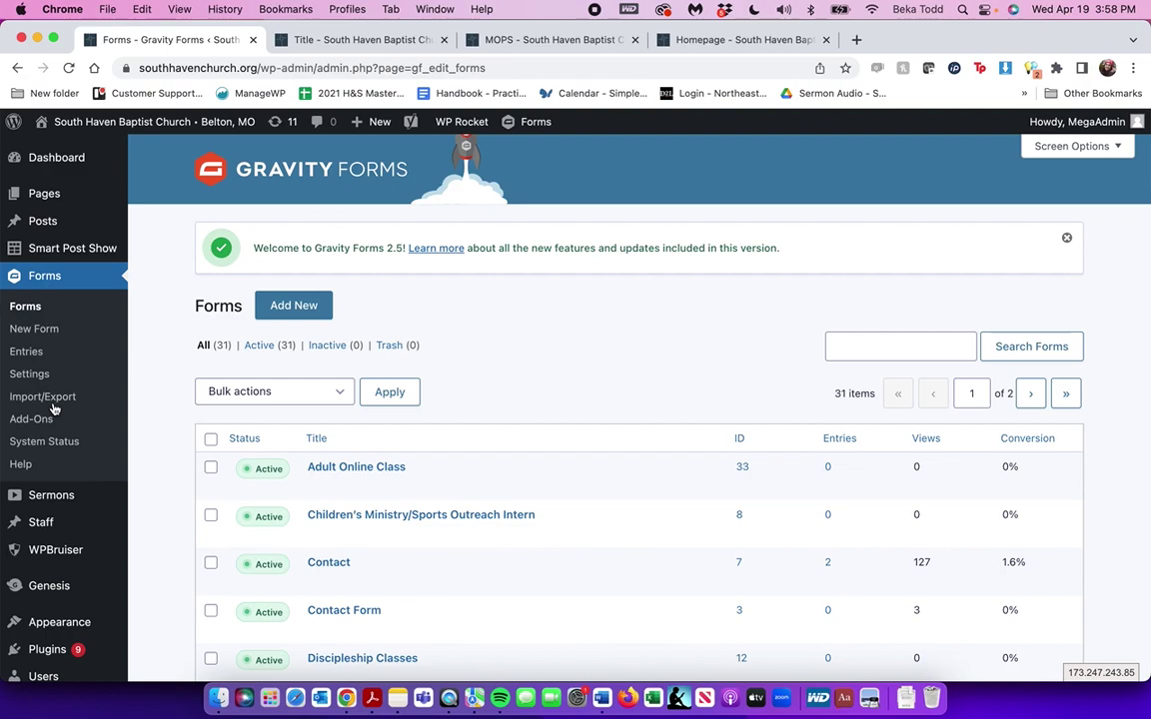
scroll(318, 483, "down", 15)
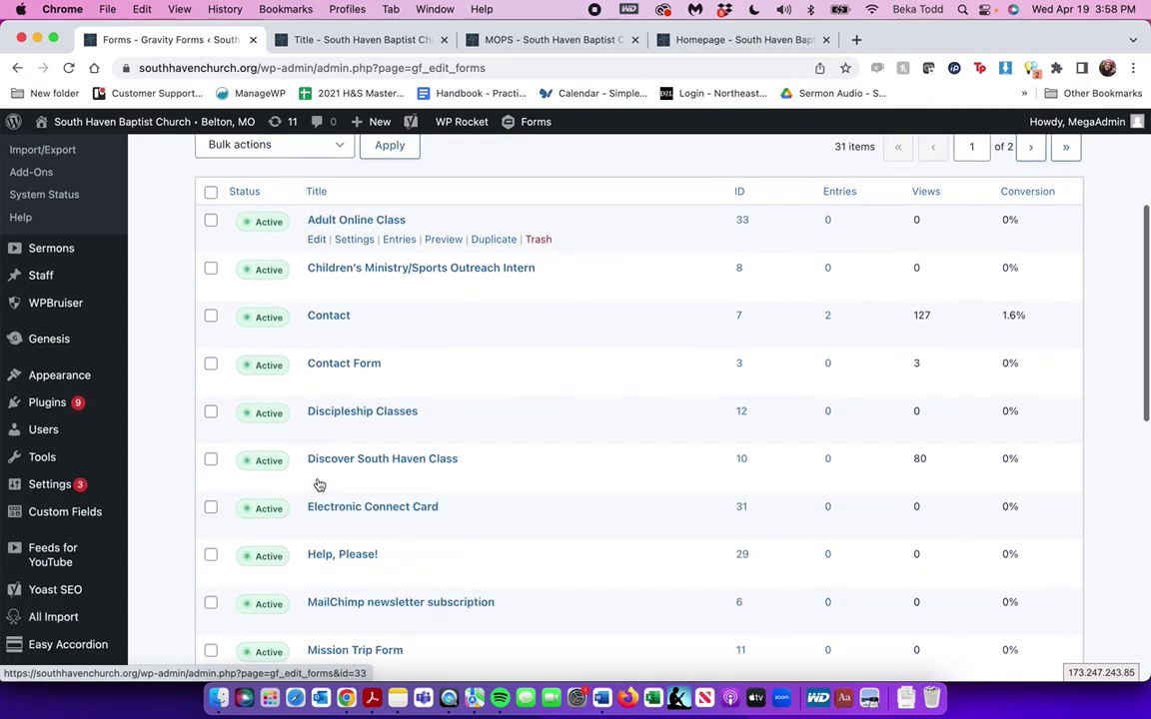
scroll(317, 483, "up", 15)
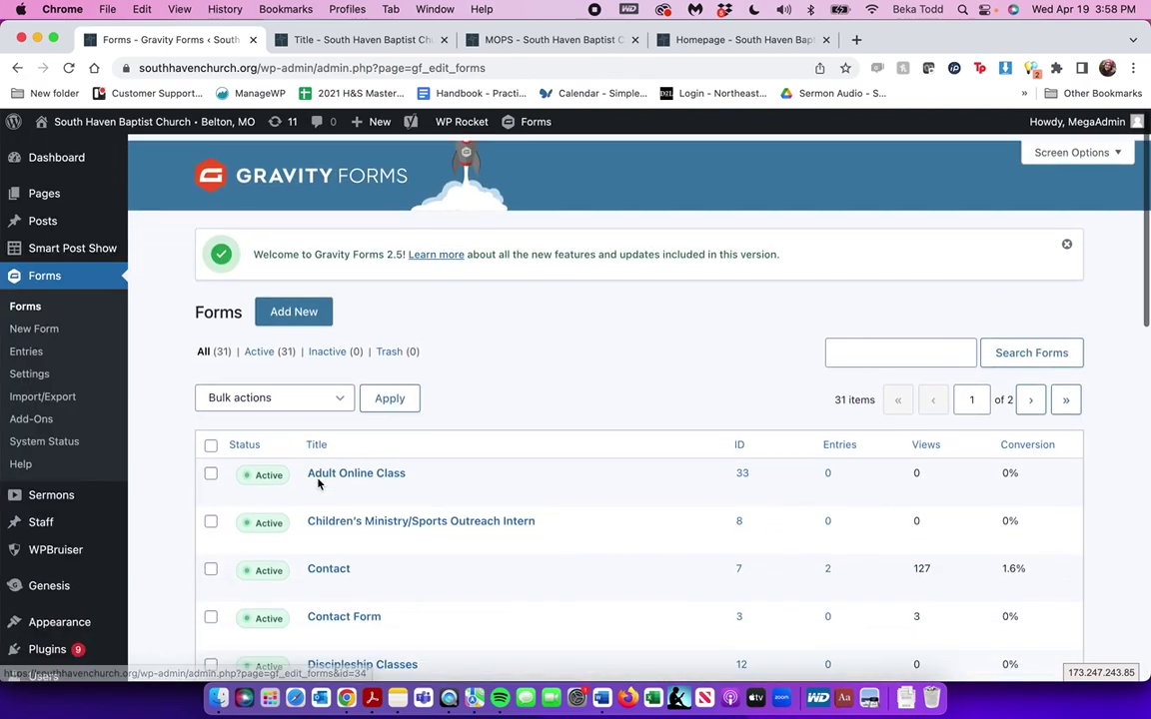
left_click(291, 306)
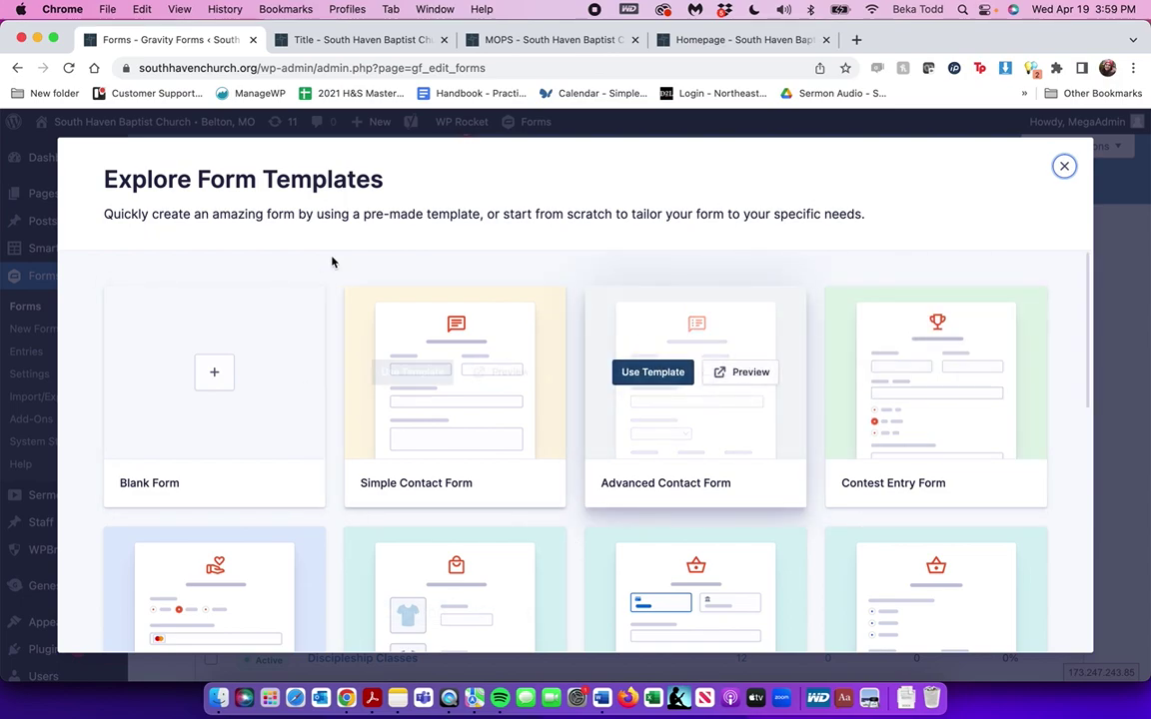
Browse the template gallery and choose the Event Registration Form template
scroll(758, 372, "down", 5)
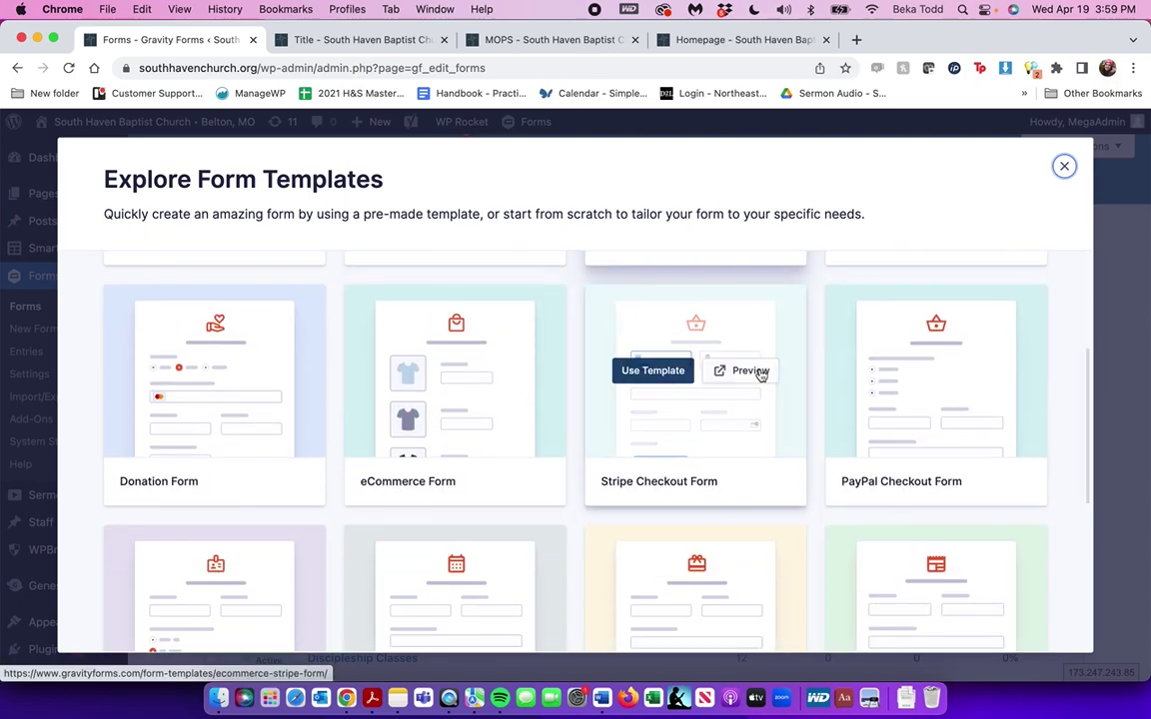
scroll(761, 376, "down", 1)
scroll(759, 374, "down", 6)
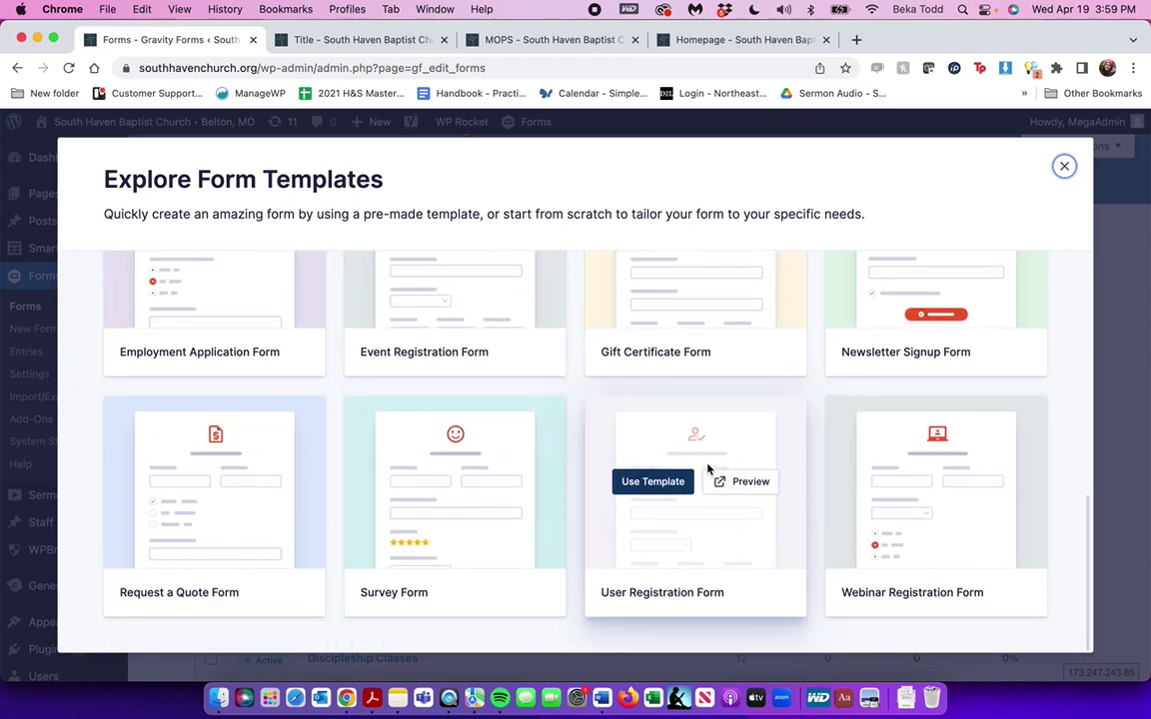
scroll(446, 324, "up", 10)
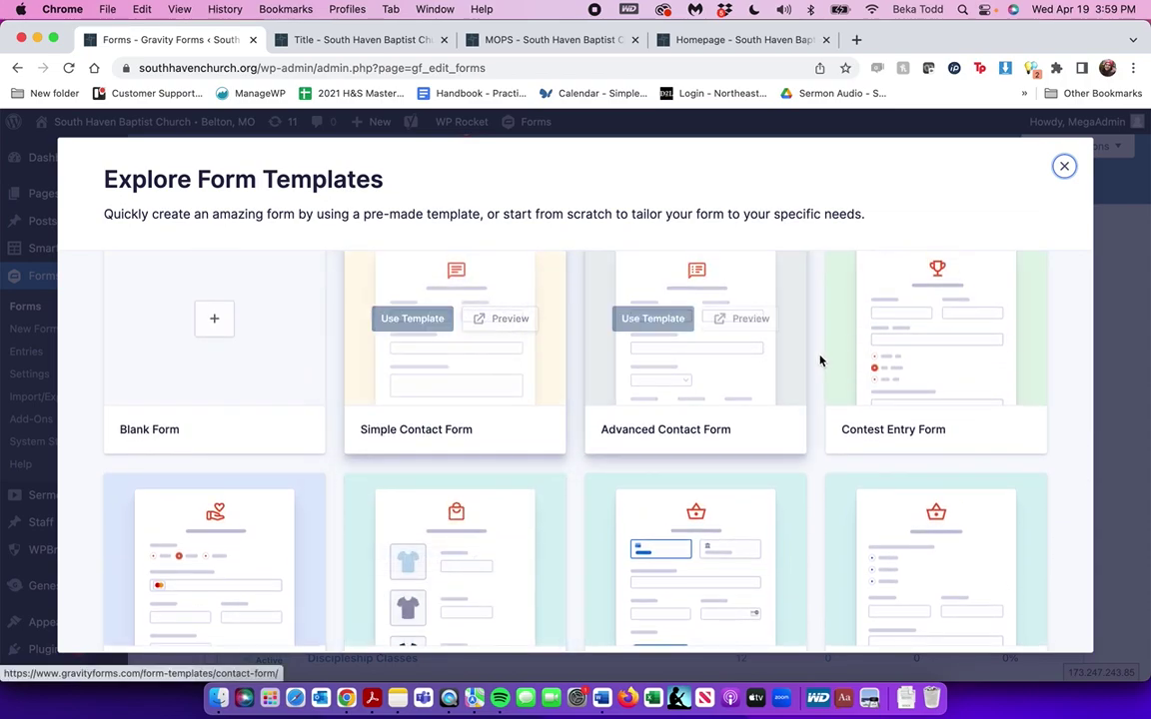
scroll(839, 380, "down", 2)
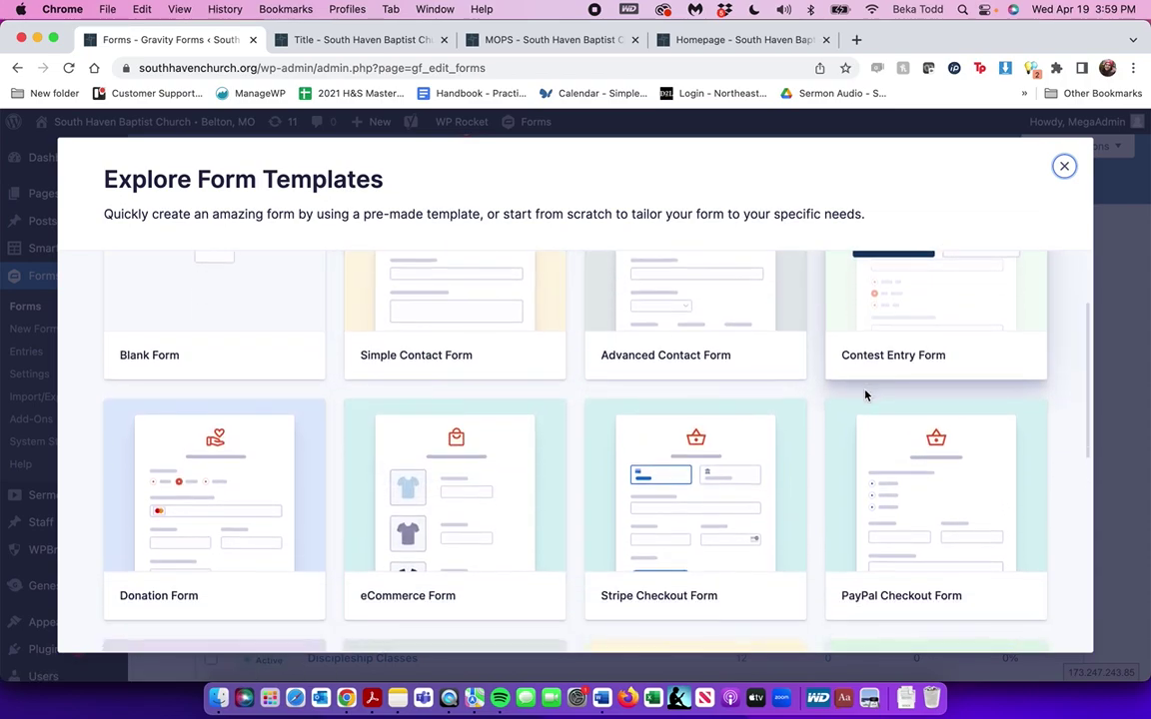
scroll(836, 518, "down", 10)
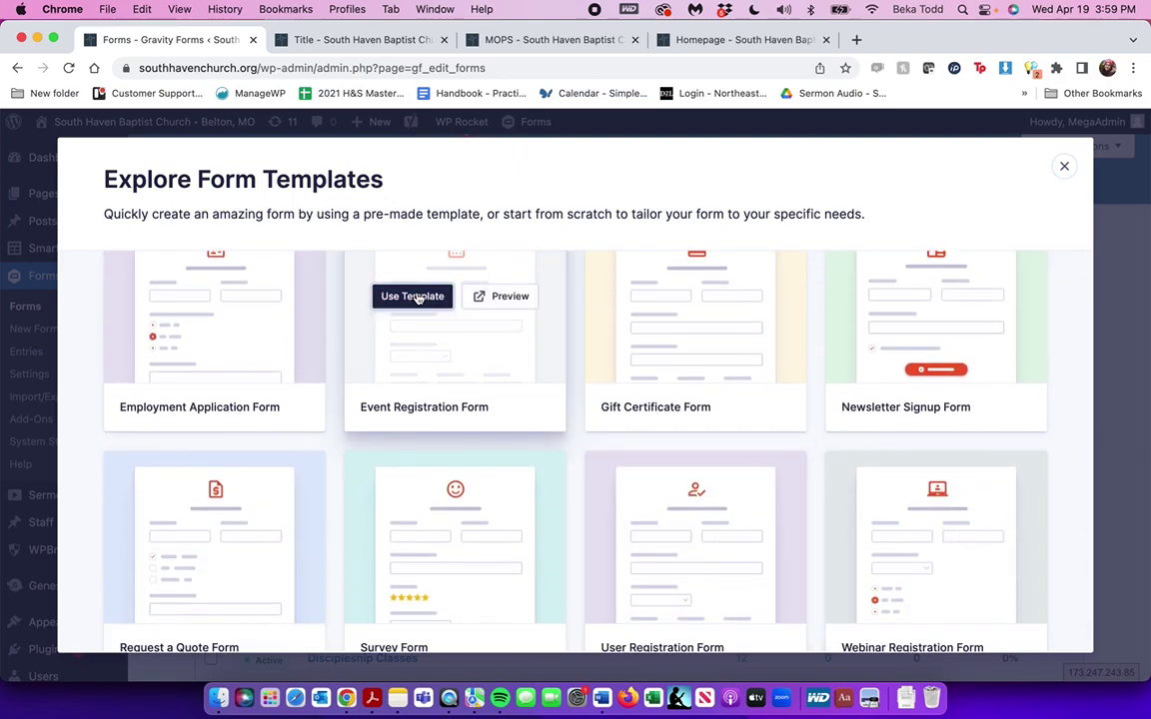
left_click(417, 297)
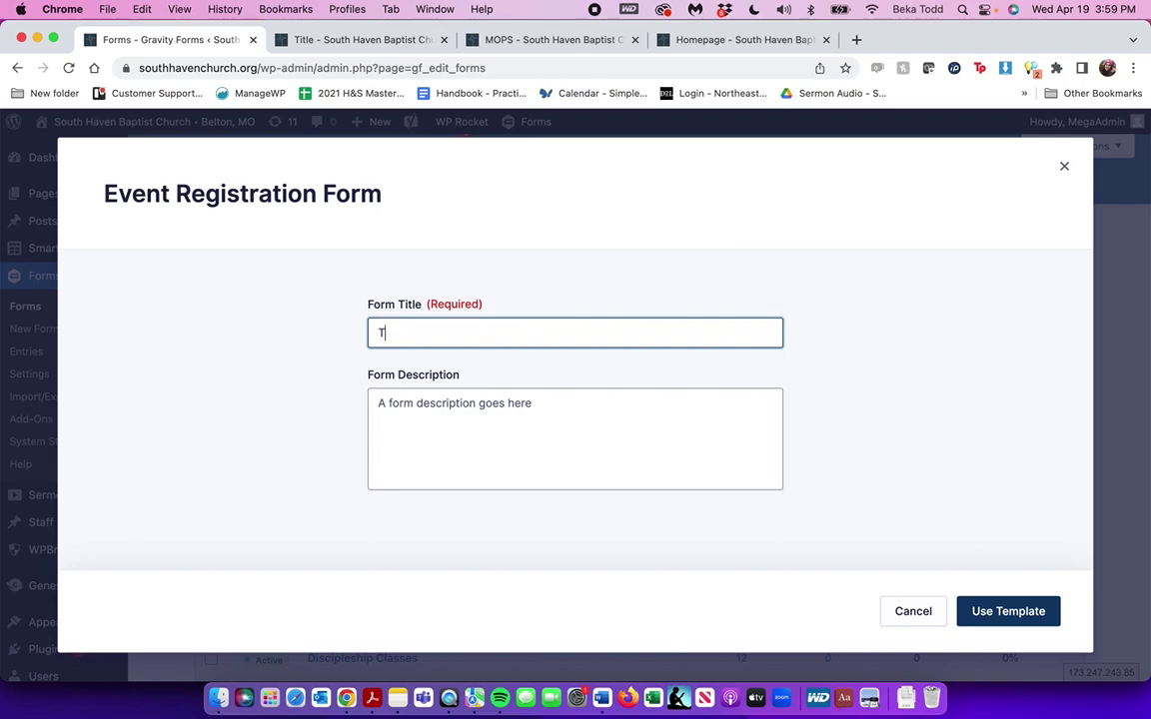
Create the form from the template, retitling it 'Test2' after the unique-title error
left_click(1012, 610)
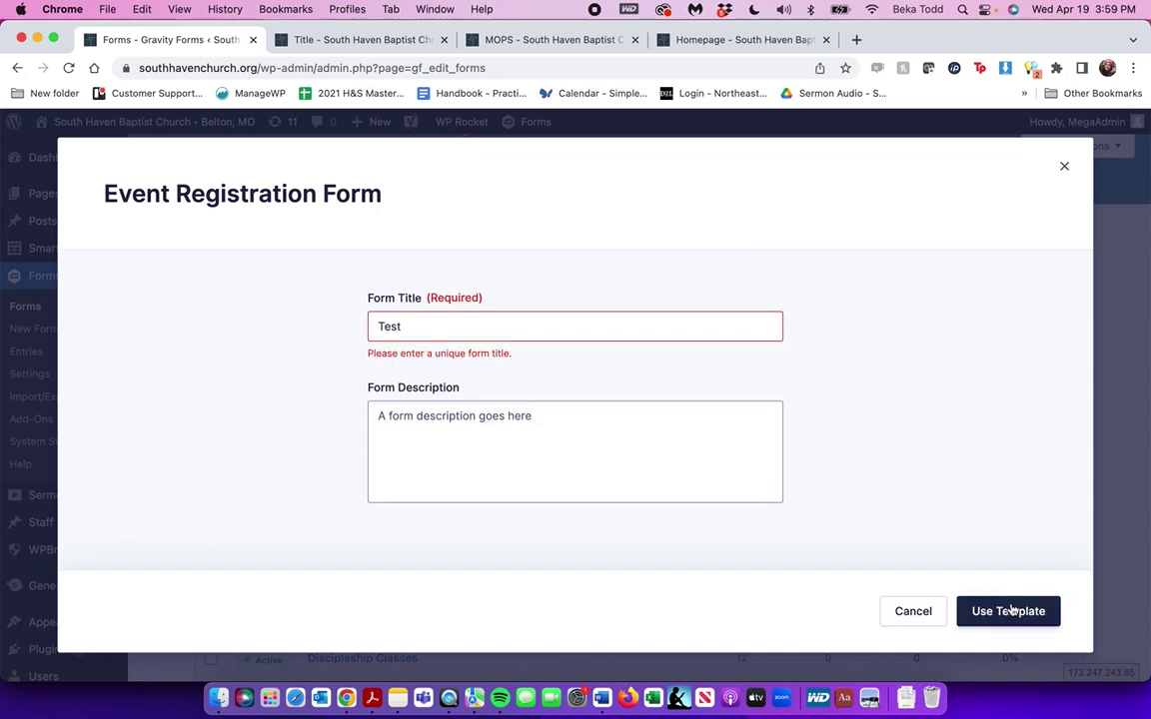
left_click(511, 322)
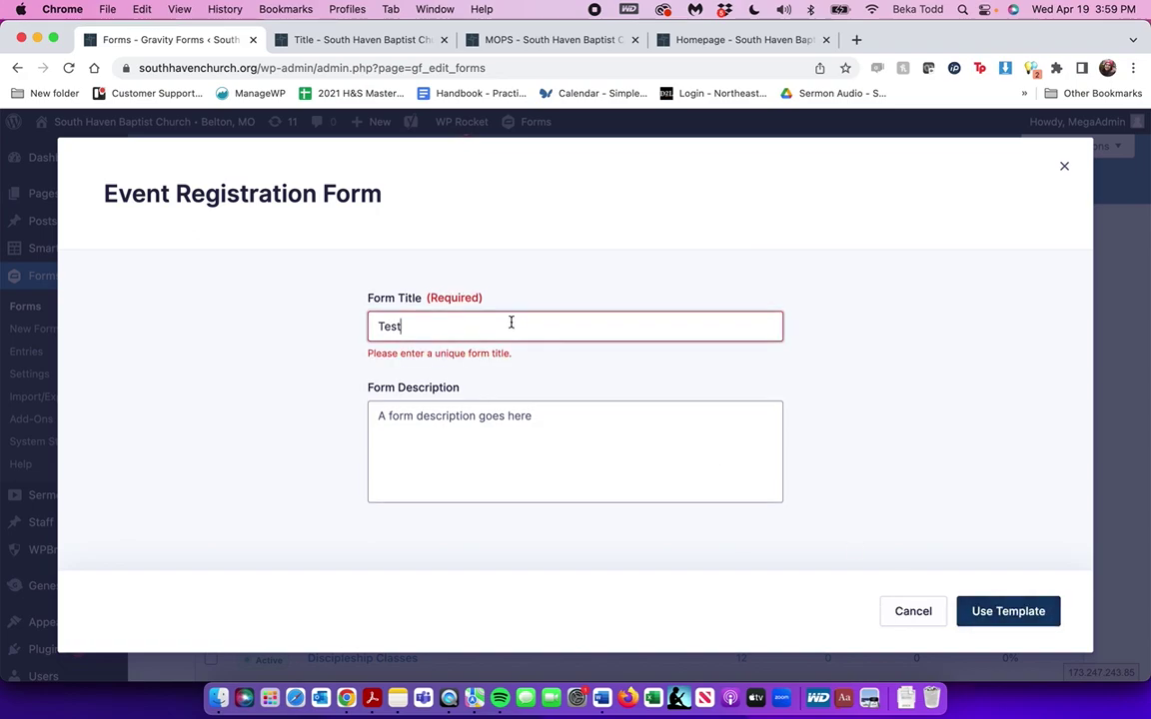
left_click(1002, 611)
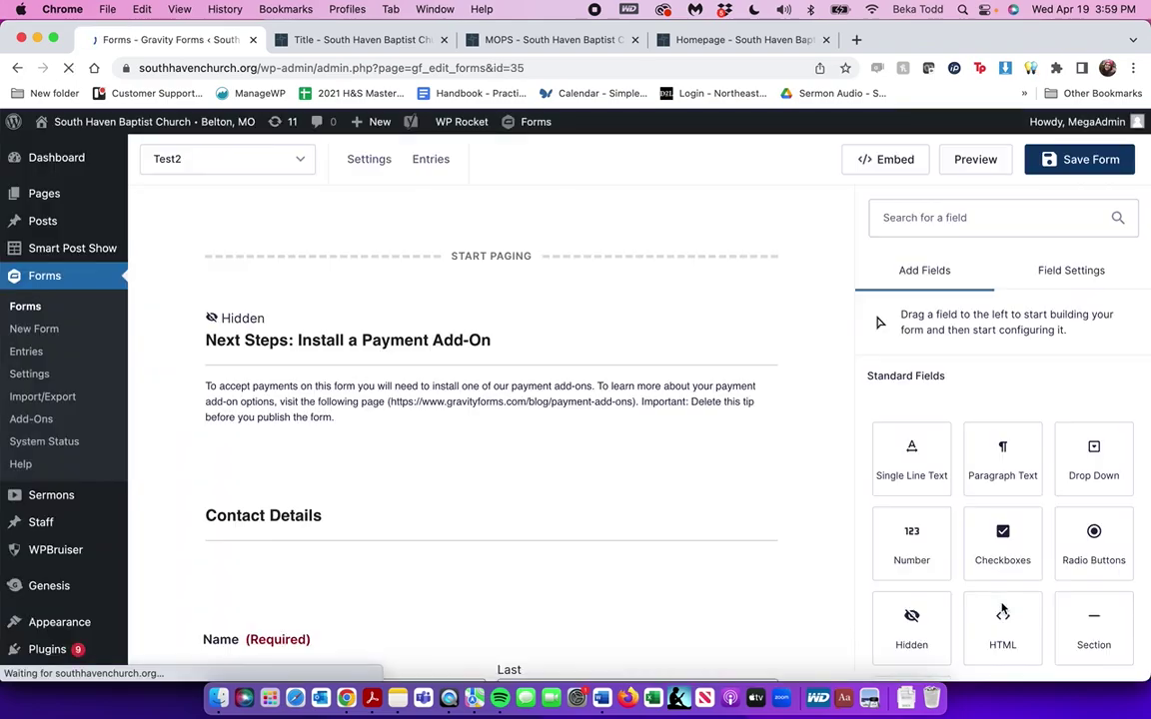
Review the form fields and delete the hidden payment add-on tip field
scroll(670, 503, "down", 2)
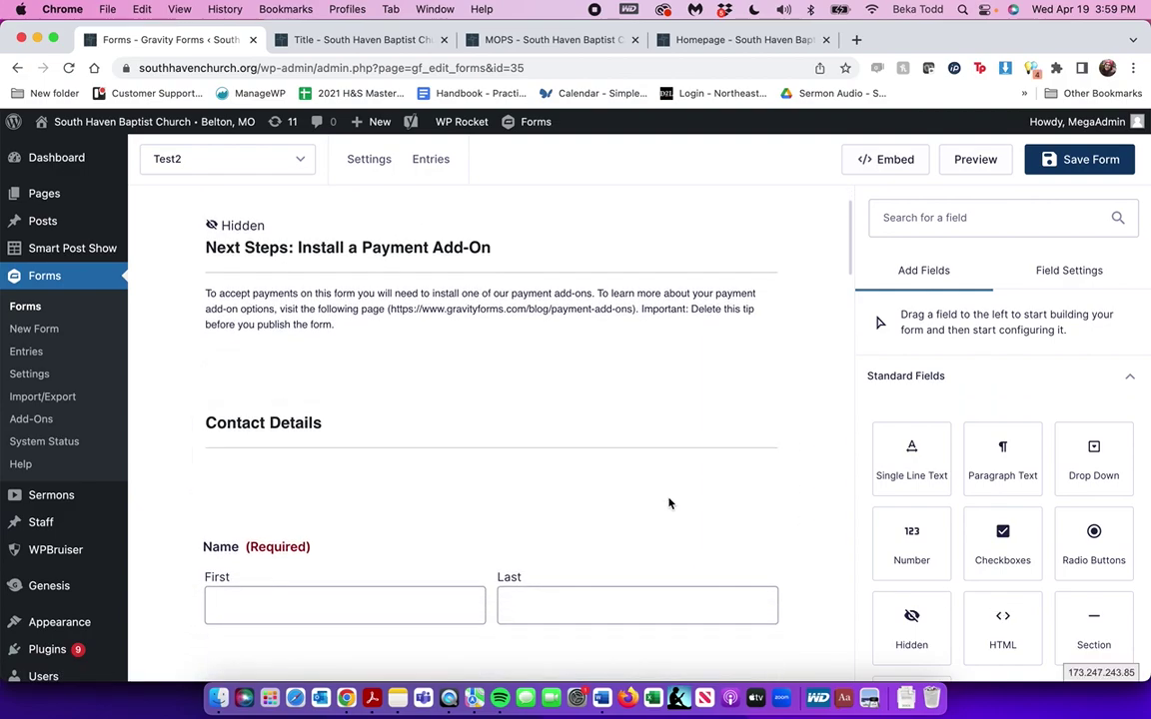
scroll(669, 503, "down", 5)
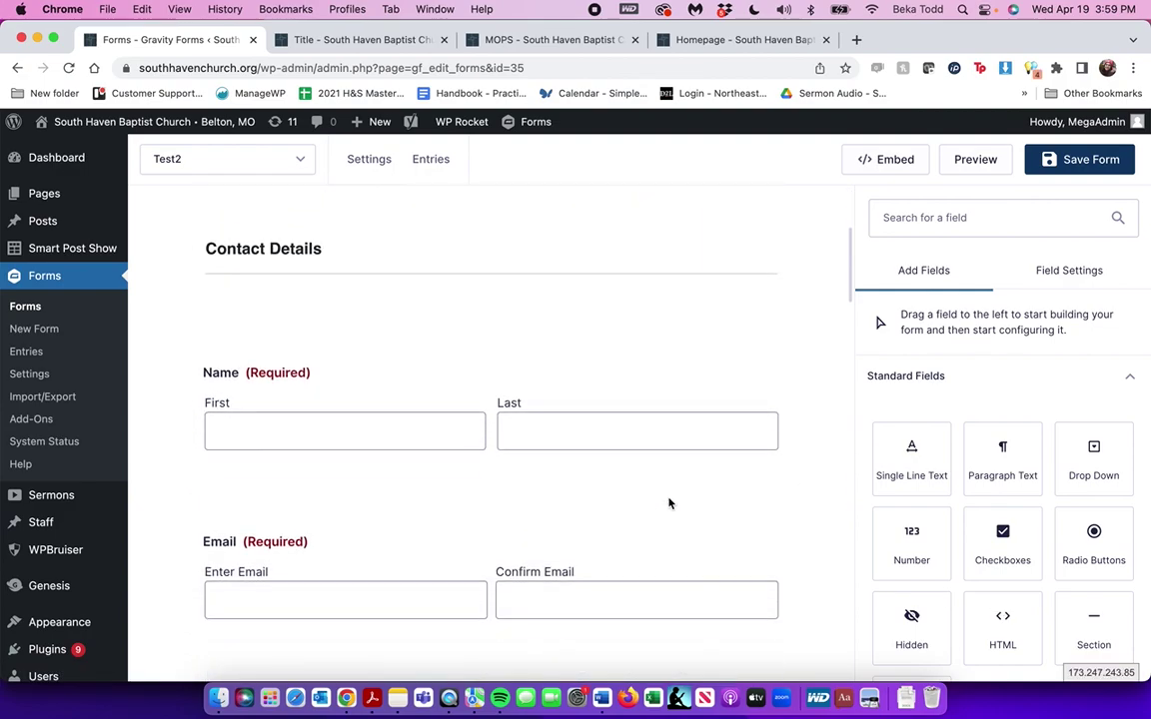
scroll(352, 531, "down", 12)
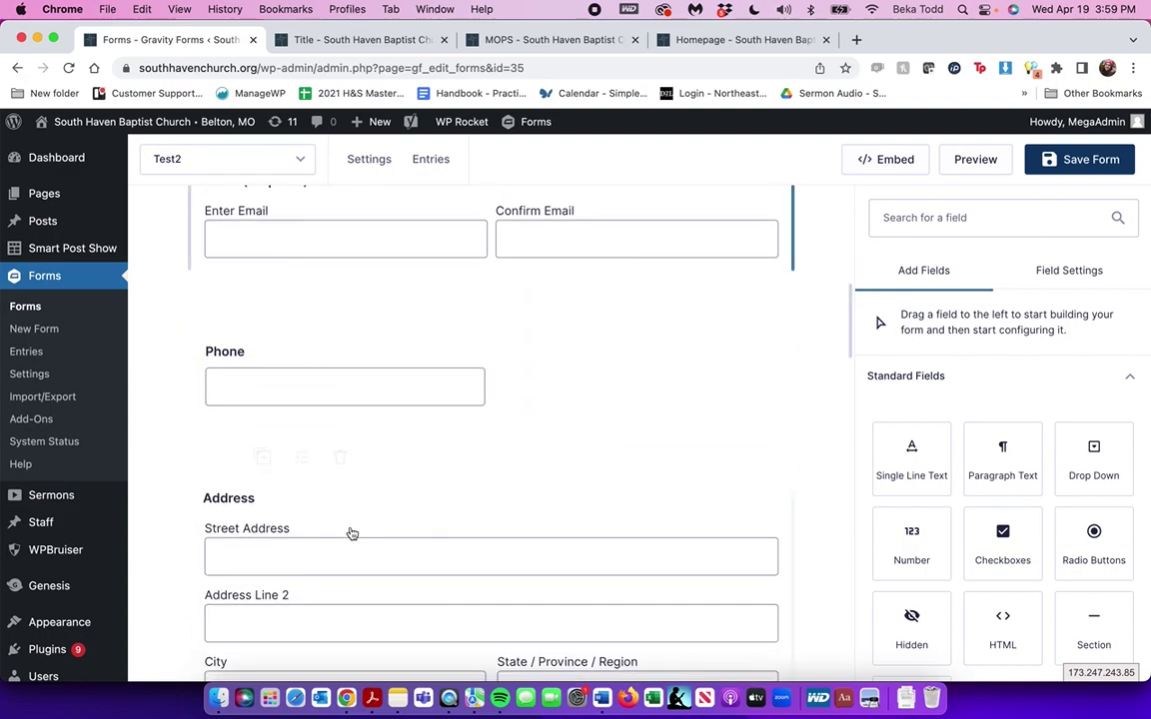
scroll(350, 533, "down", 16)
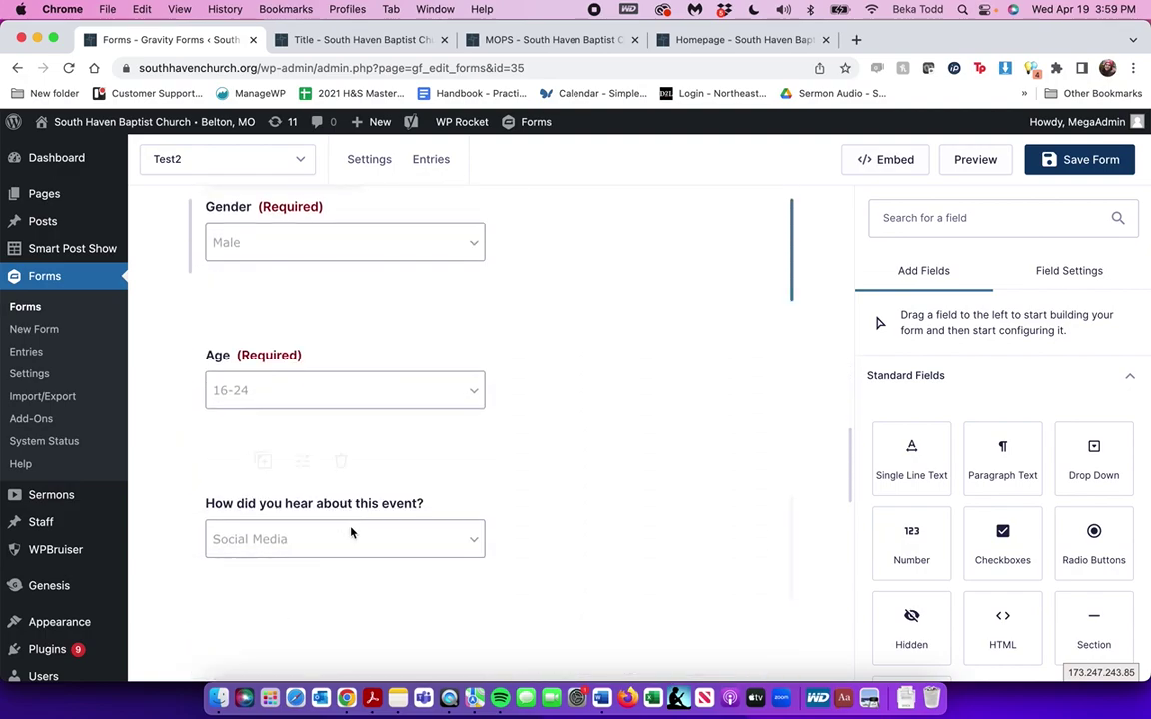
scroll(352, 531, "up", 2)
scroll(352, 531, "down", 10)
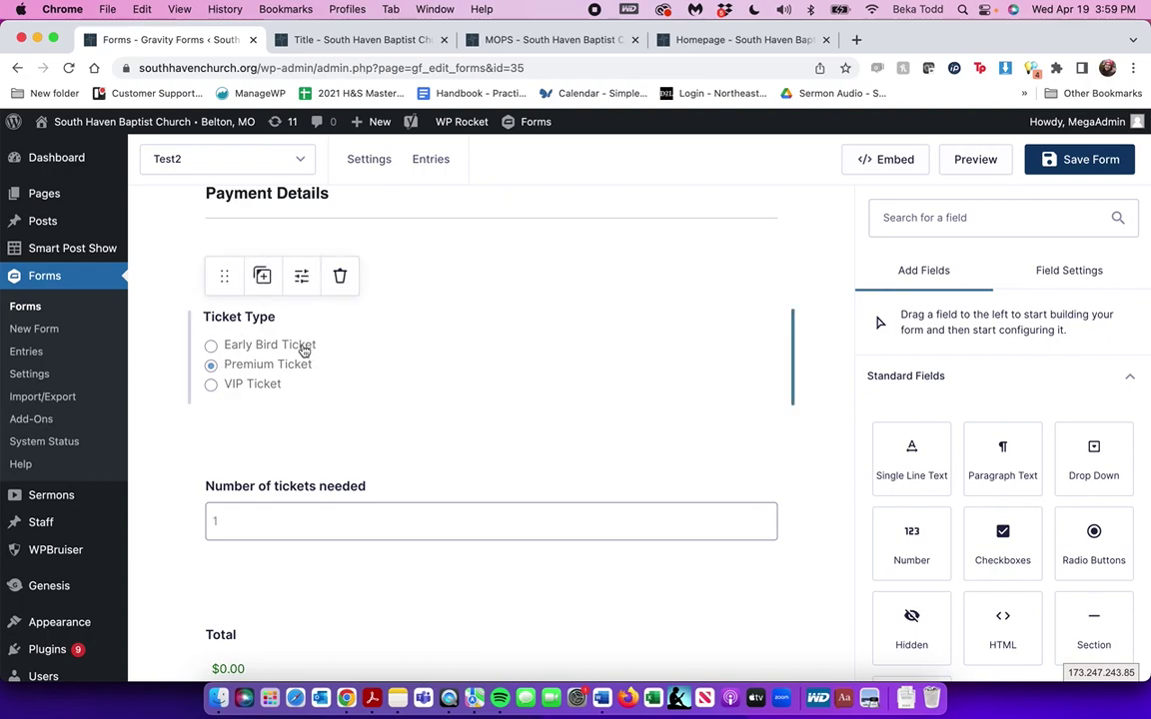
scroll(332, 516, "down", 5)
scroll(332, 514, "up", 10)
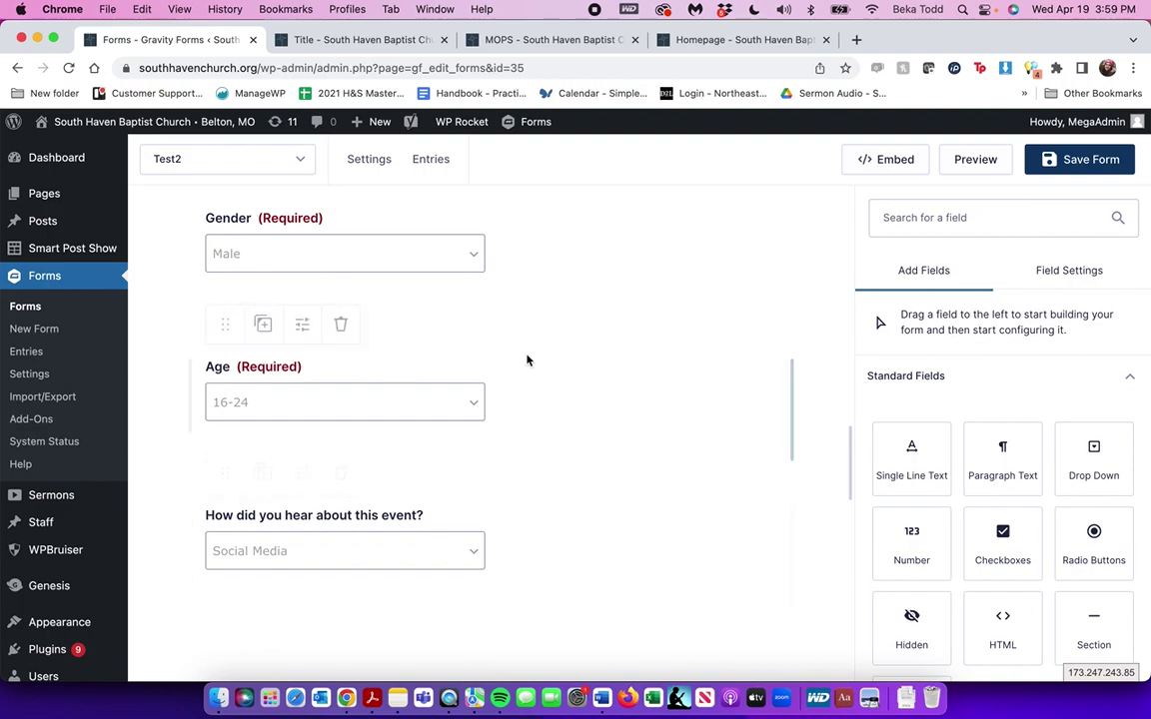
scroll(400, 348, "up", 5)
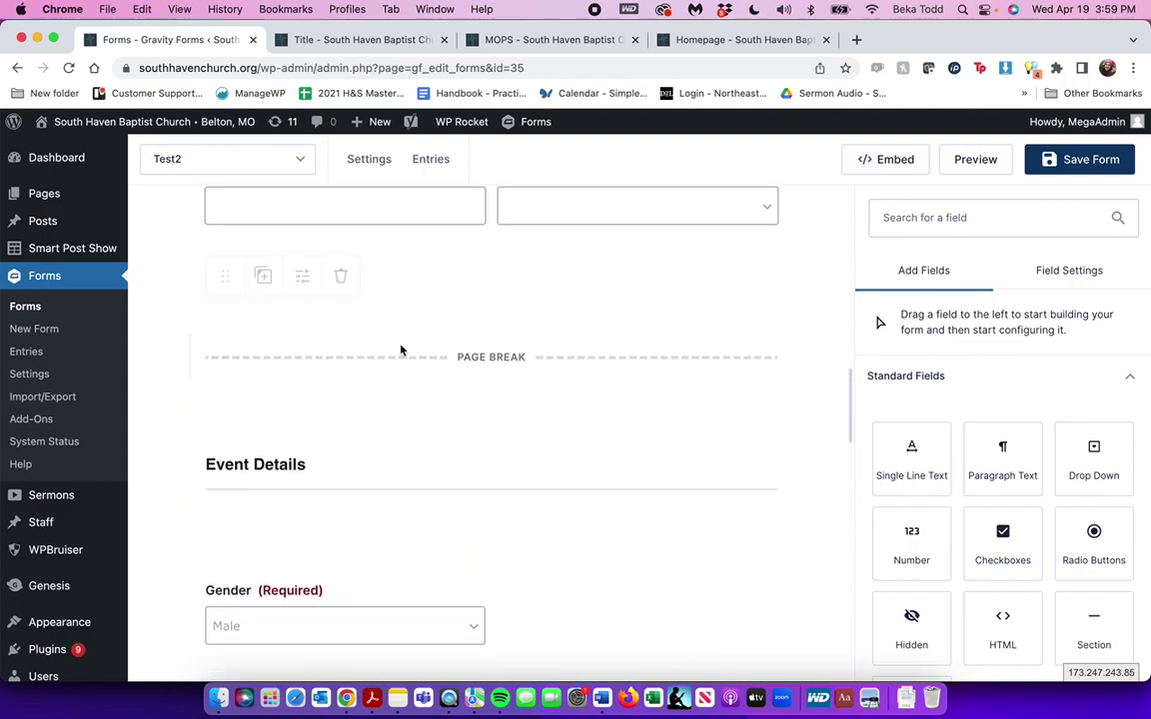
scroll(400, 349, "up", 5)
scroll(401, 349, "up", 8)
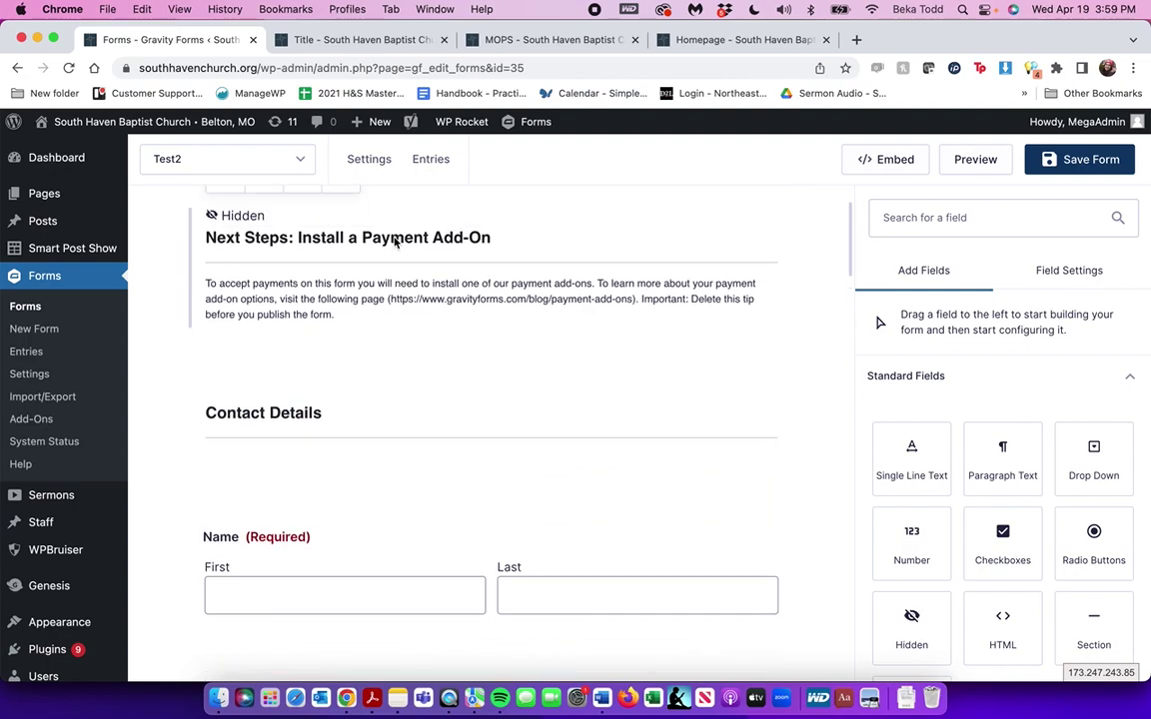
left_click(395, 244)
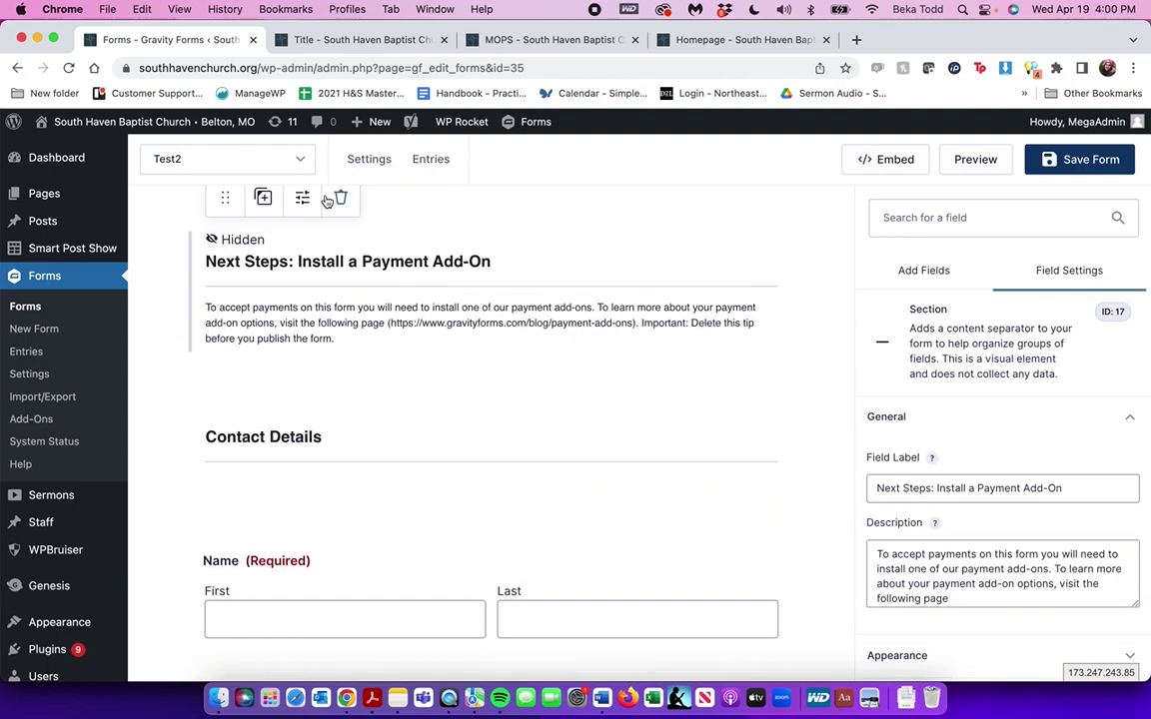
scroll(407, 274, "up", 2)
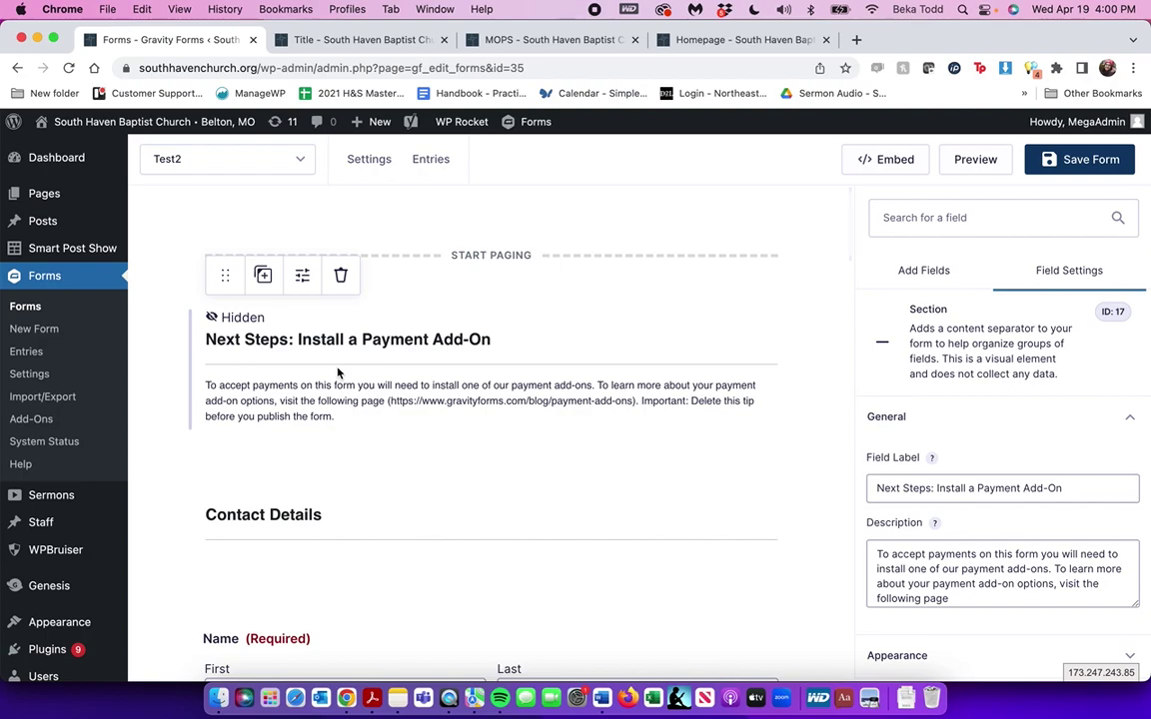
left_click(340, 276)
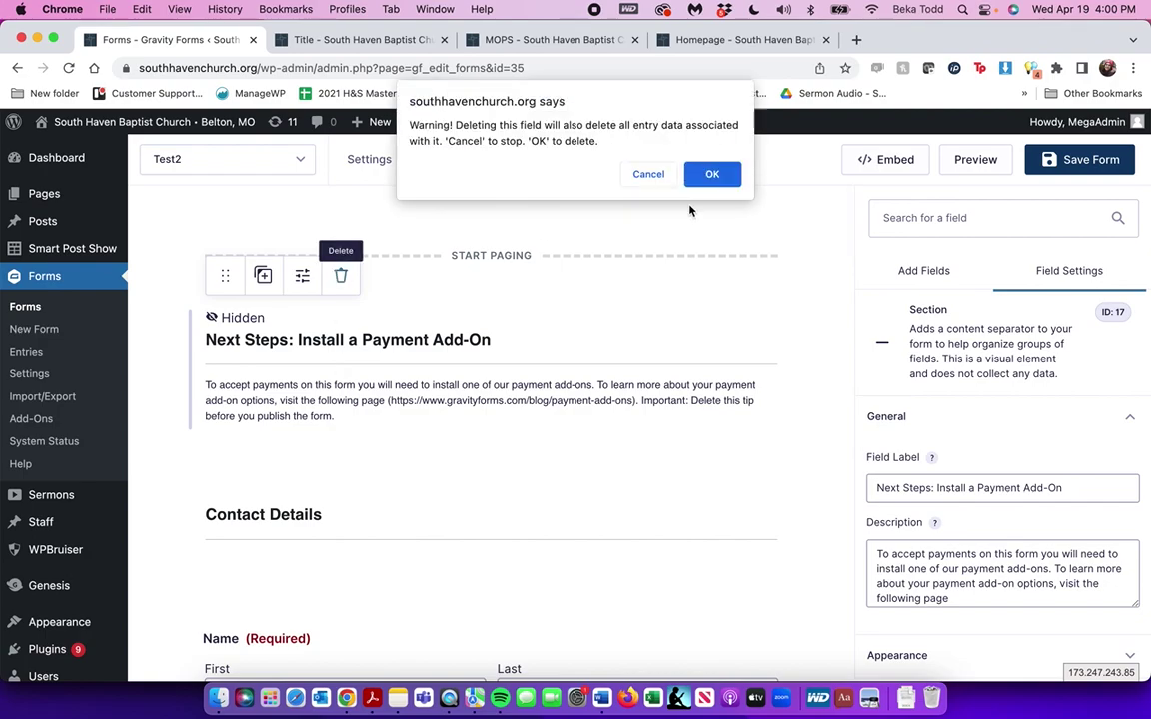
left_click(727, 175)
Delete the Ticket Type question from the form
scroll(458, 370, "down", 10)
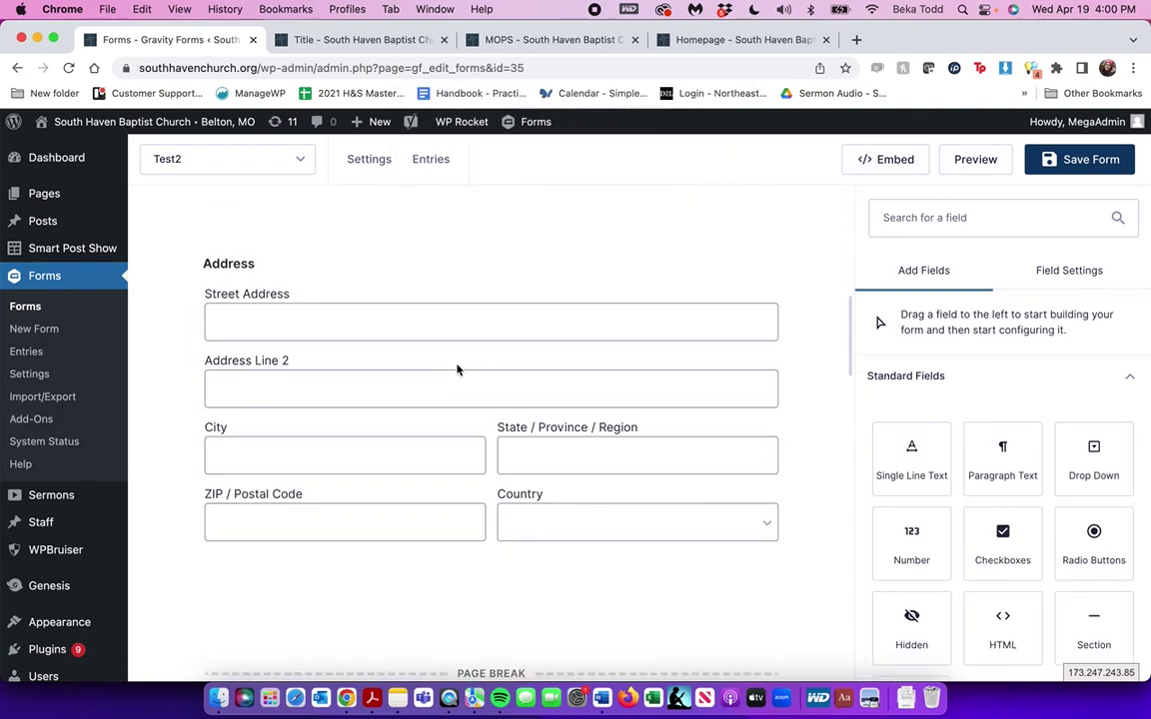
scroll(457, 370, "down", 4)
scroll(458, 369, "up", 3)
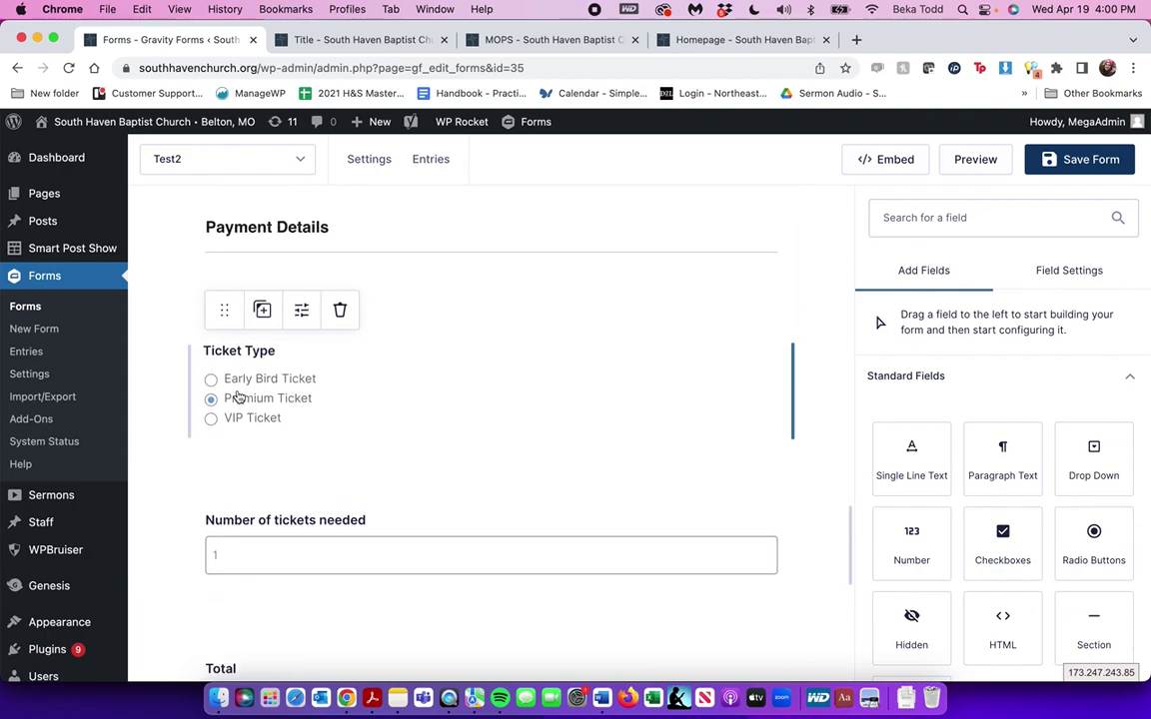
left_click(341, 312)
left_click(718, 175)
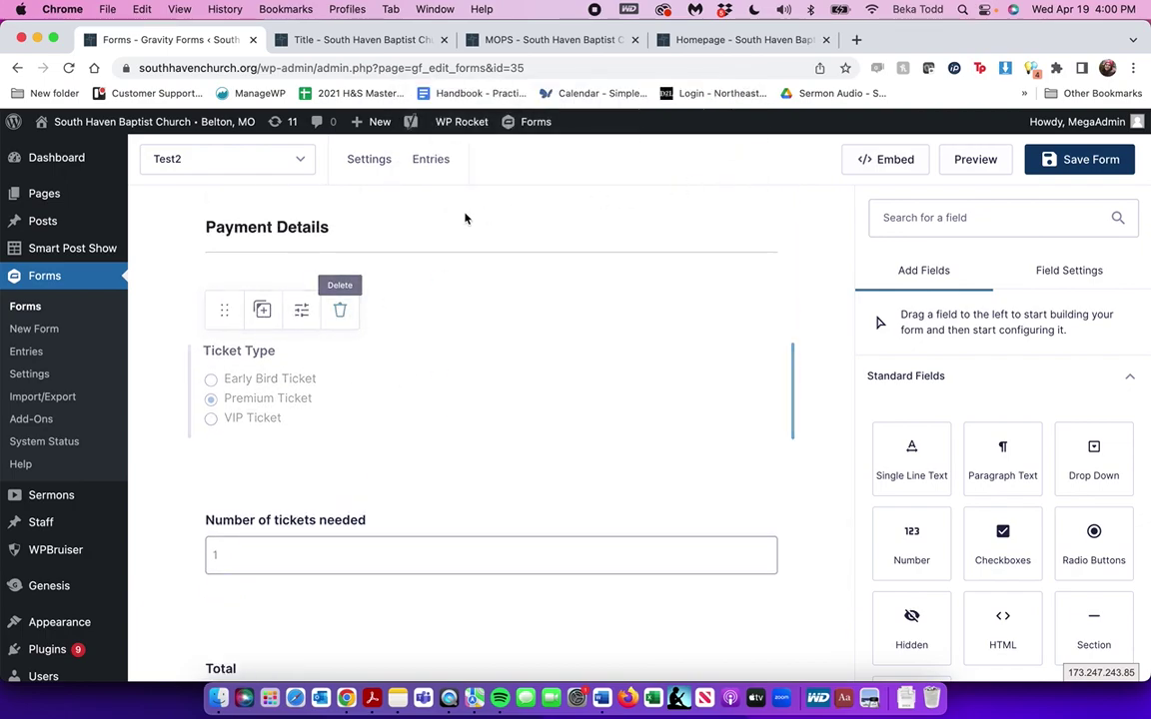
Remove the Payment Details section and check the remaining fields
left_click(346, 228)
left_click(343, 261)
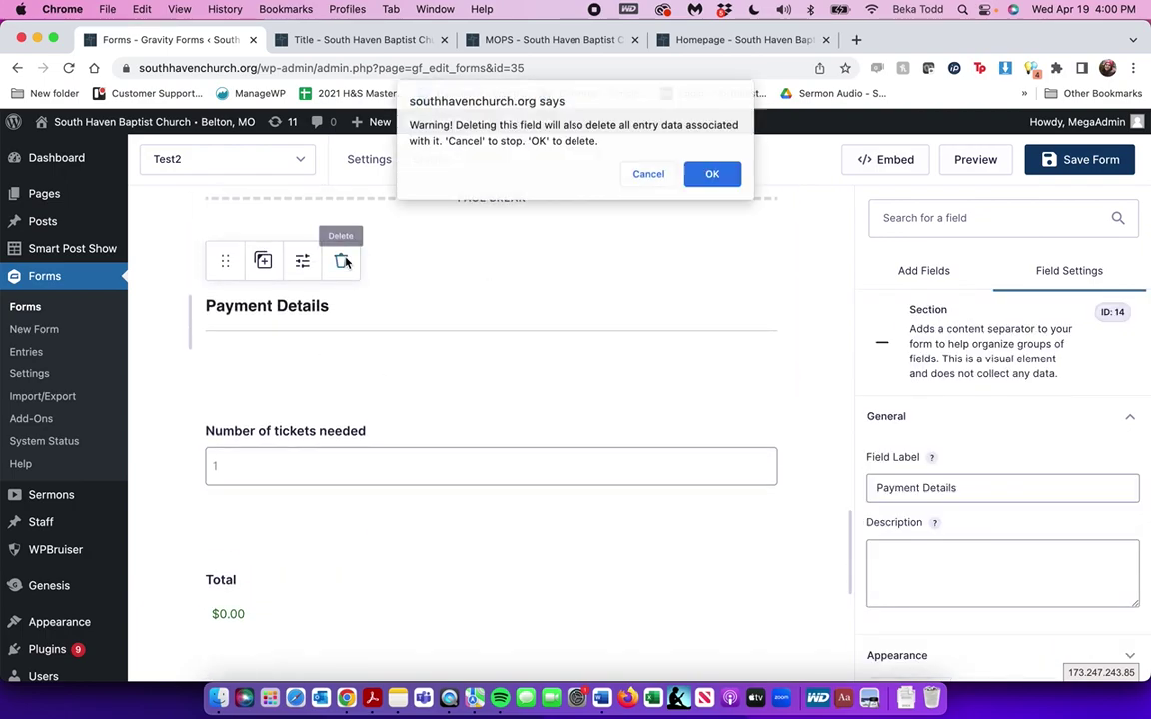
left_click(713, 175)
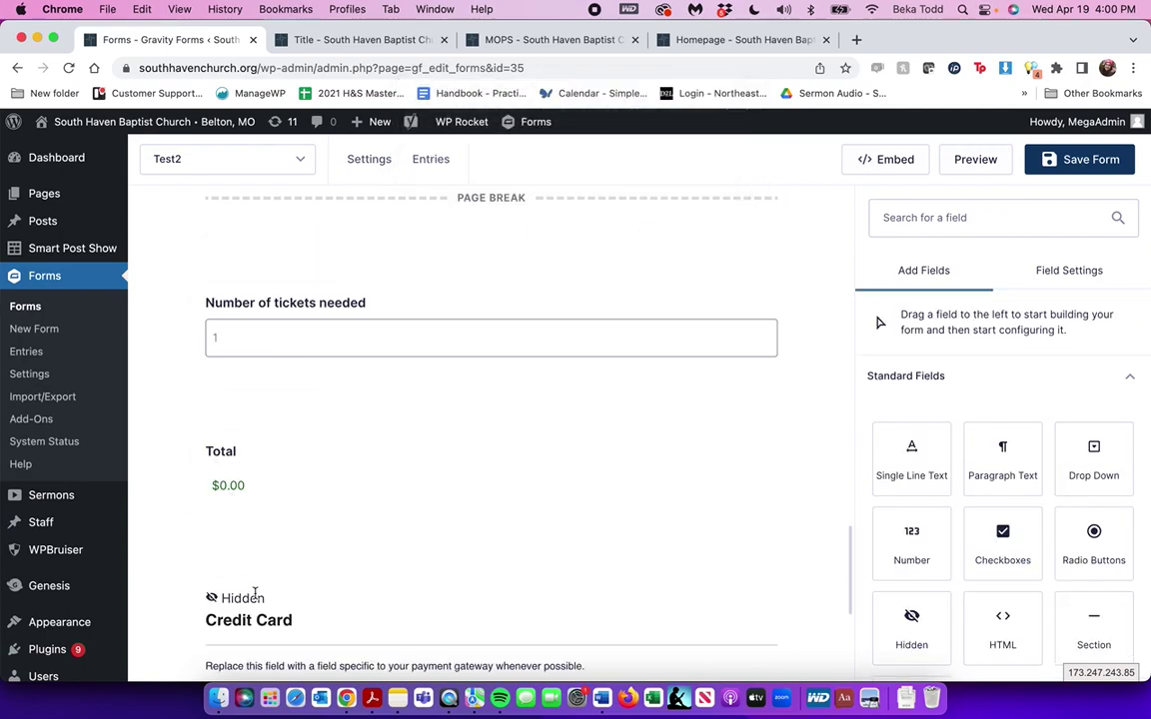
scroll(334, 440, "down", 2)
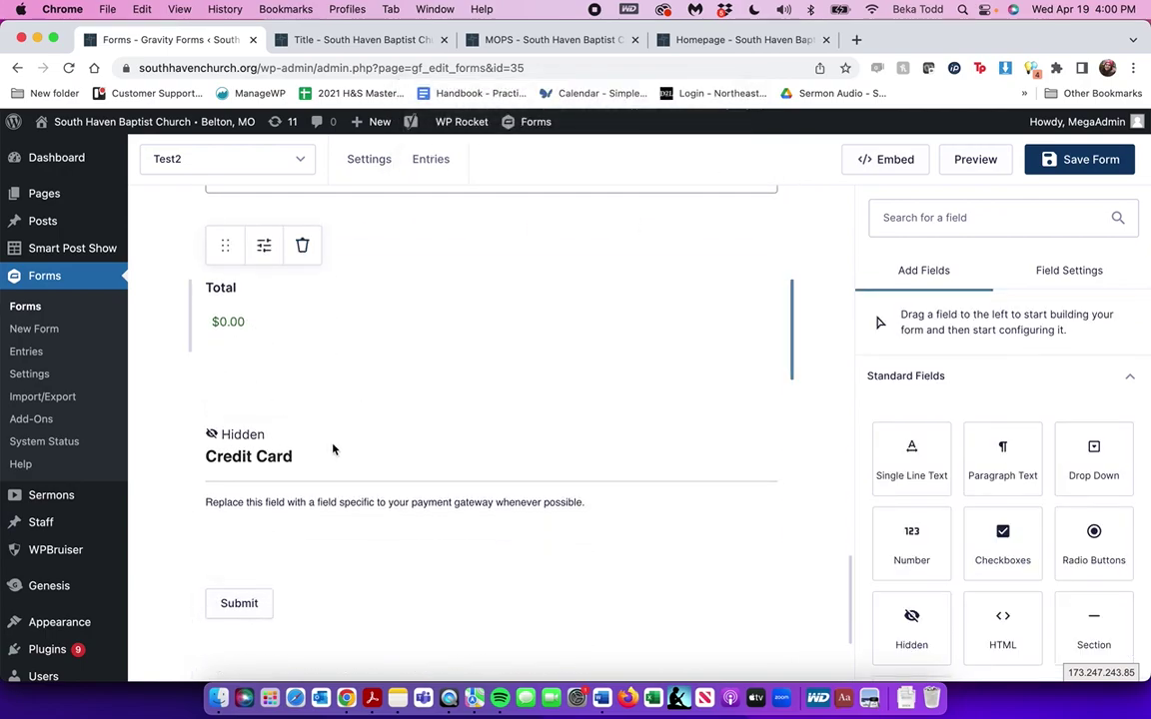
scroll(334, 454, "up", 8)
scroll(334, 460, "up", 3)
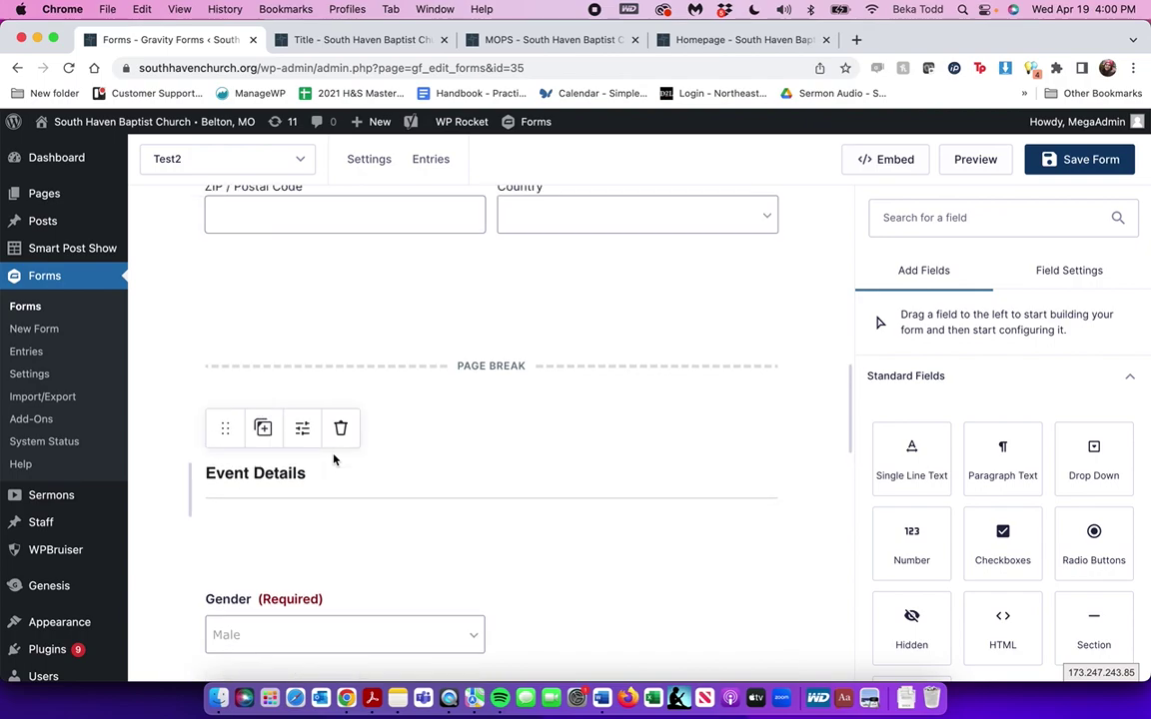
scroll(333, 460, "up", 3)
scroll(334, 459, "up", 5)
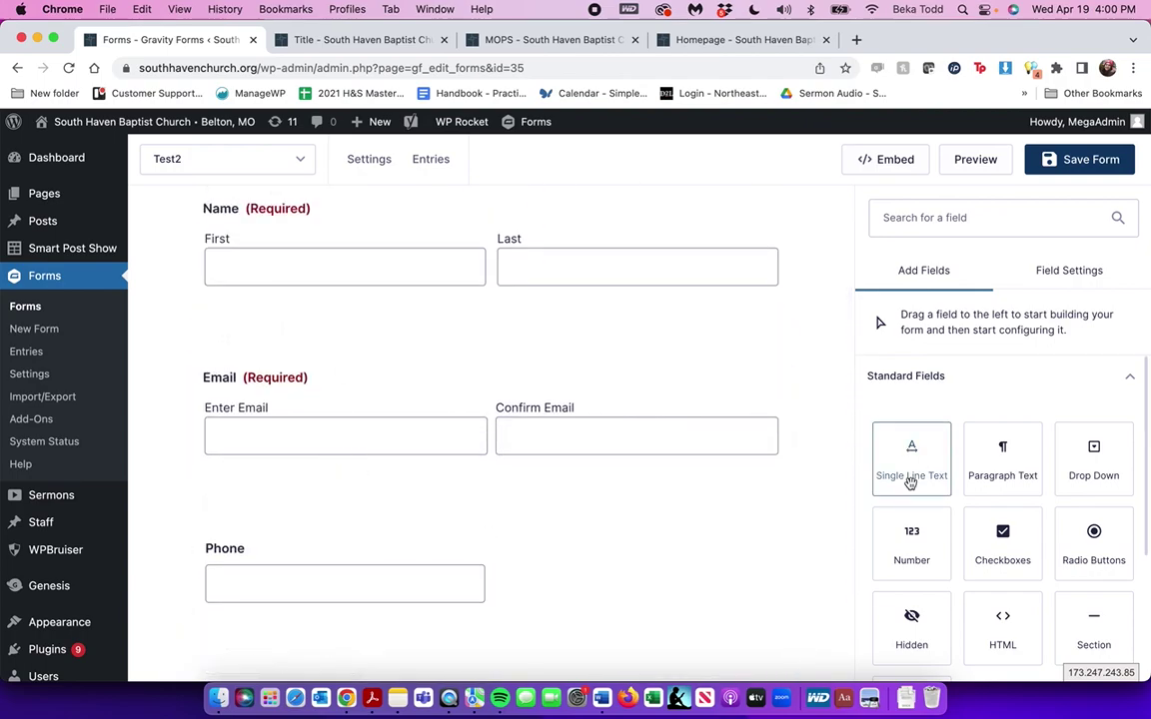
scroll(1053, 507, "down", 3)
scroll(1053, 507, "up", 1)
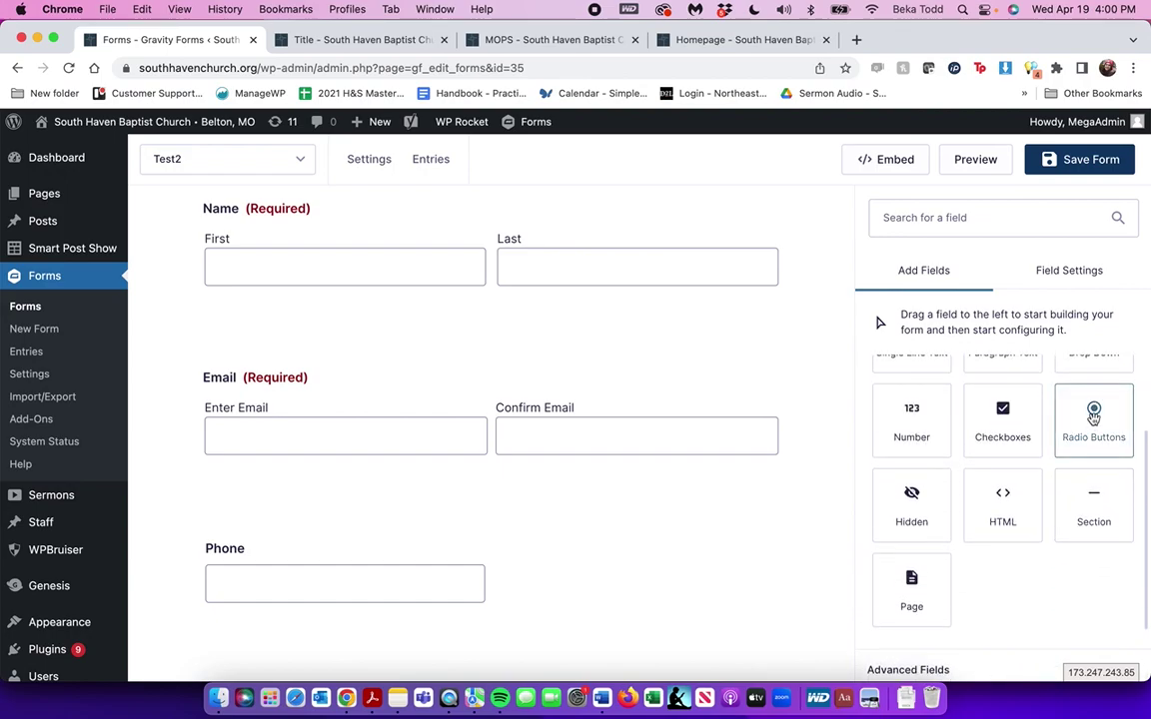
Add a Radio Buttons question labelled 'How did you hear about us?' below Email
mouse_move(1094, 417)
left_mouse_down()
mouse_move(732, 418)
mouse_move(1110, 436)
mouse_move(1104, 419)
left_mouse_up()
scroll(987, 463, "up", 3)
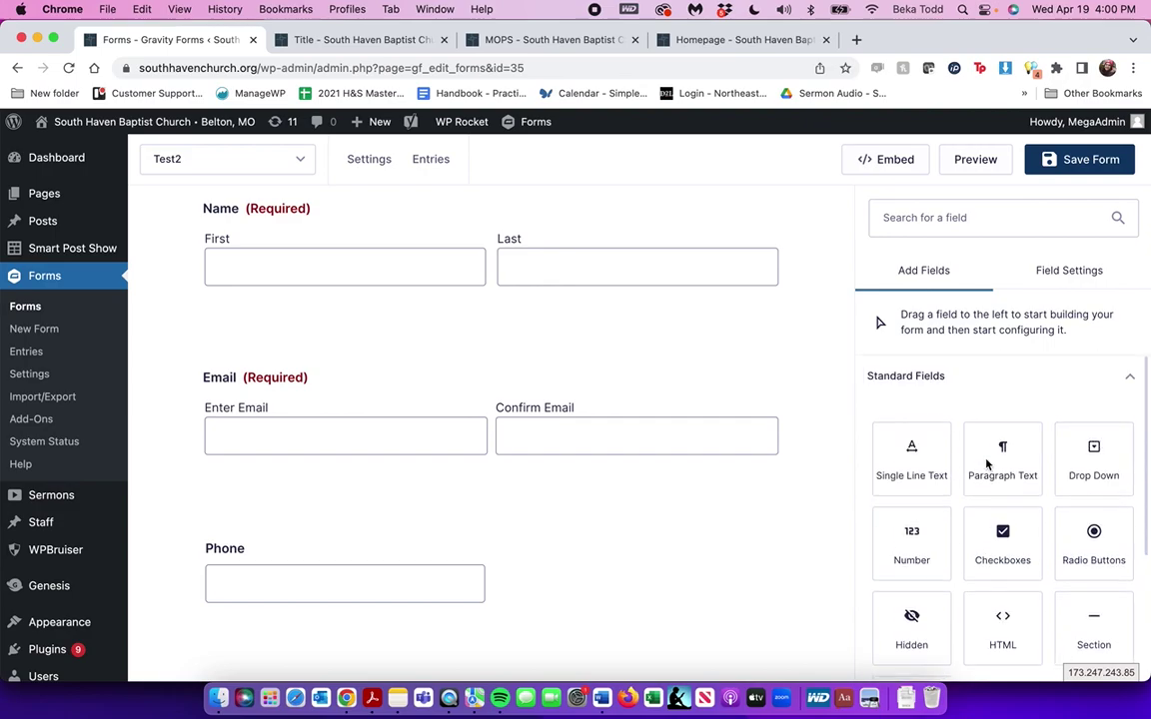
left_click_drag(1094, 530, 540, 469)
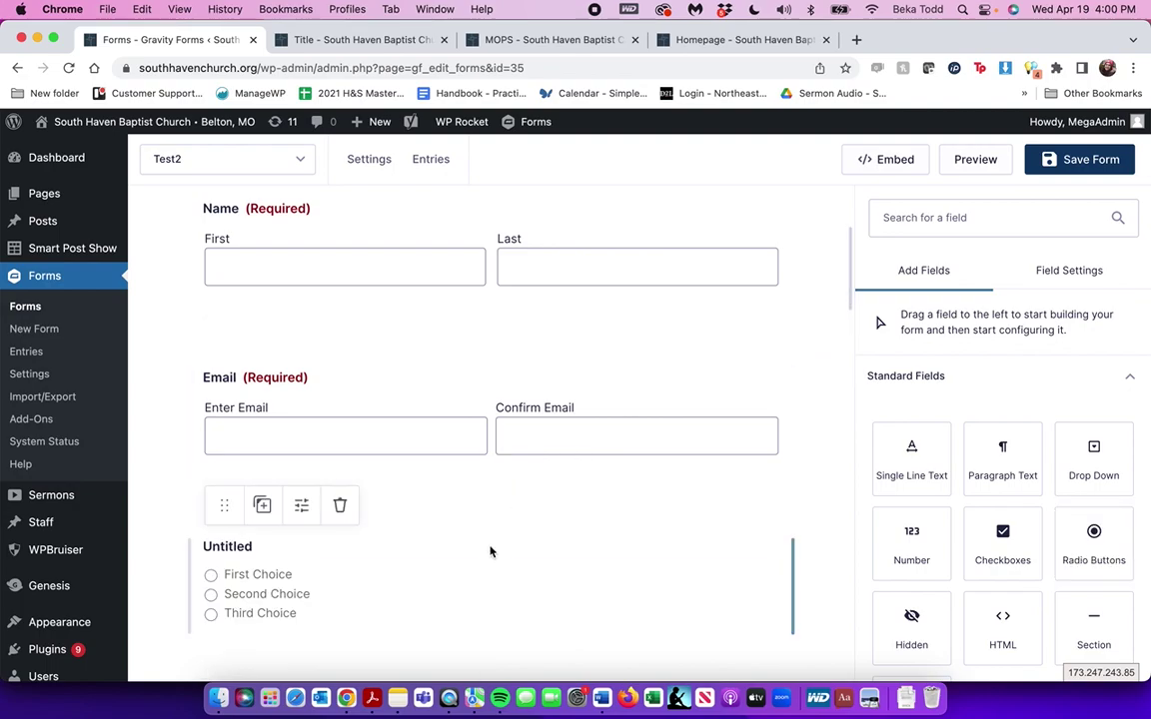
scroll(490, 552, "down", 3)
left_click(254, 443)
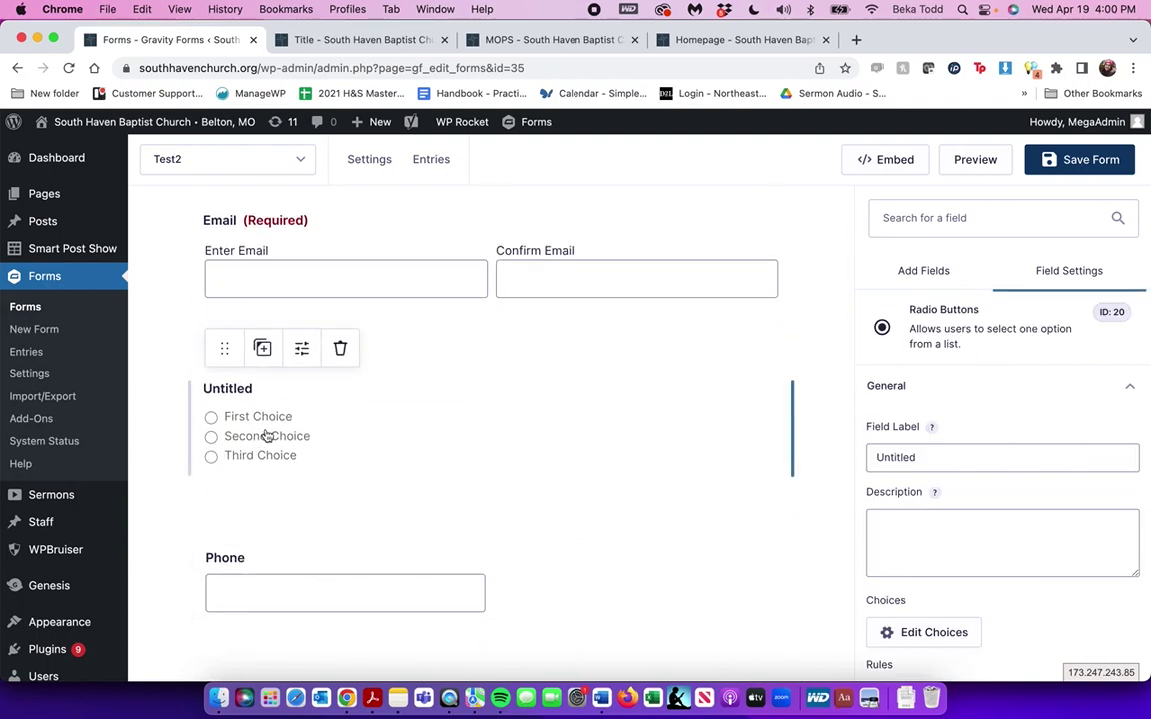
double_click(920, 458)
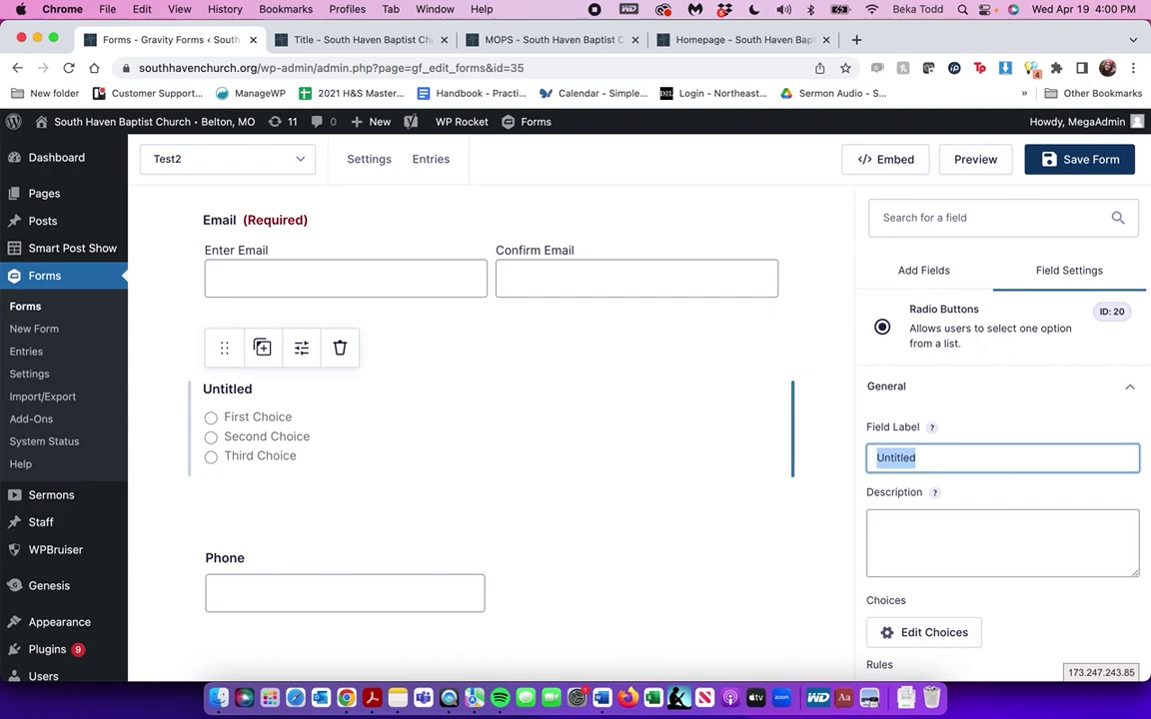
type("How did you hear about us?")
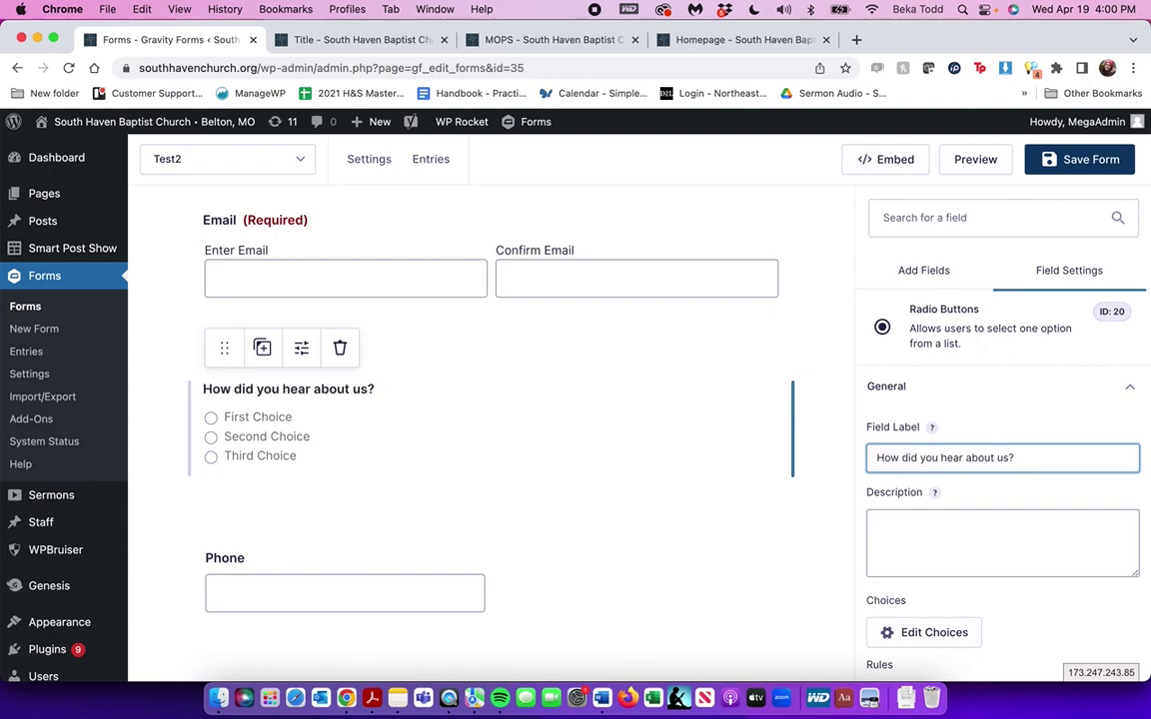
Add three extra blank answer choices to the question
scroll(1101, 598, "down", 2)
left_click(959, 535)
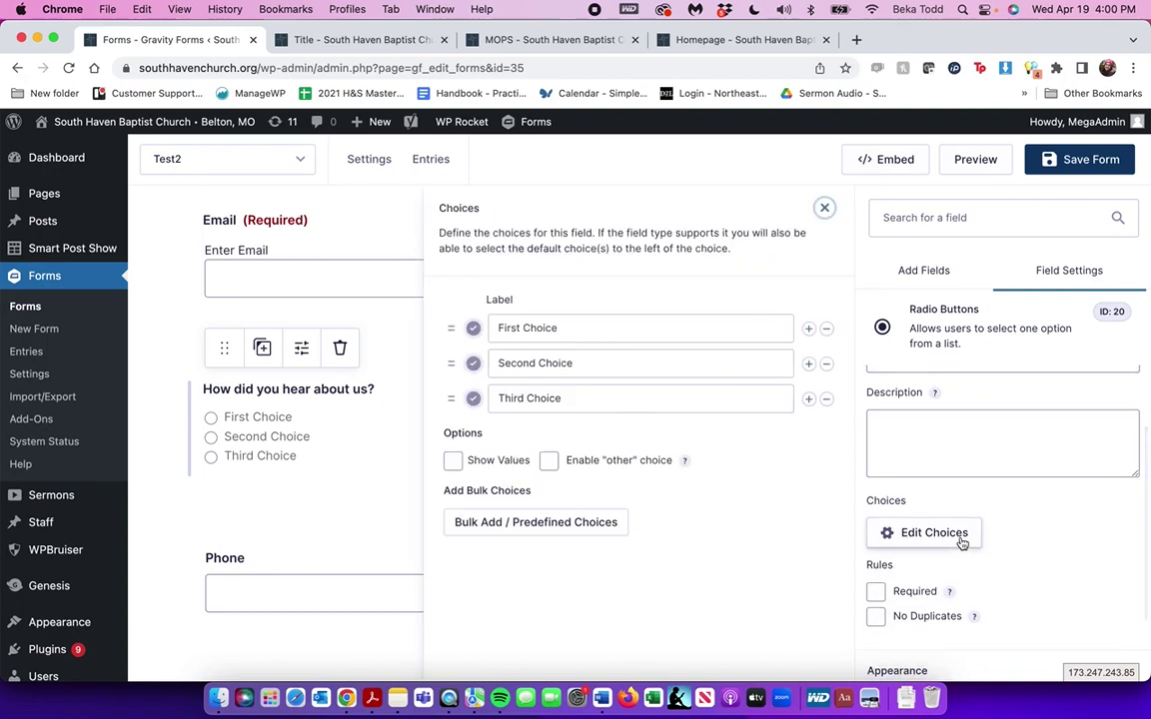
left_click(810, 399)
left_click(809, 398)
left_click(809, 399)
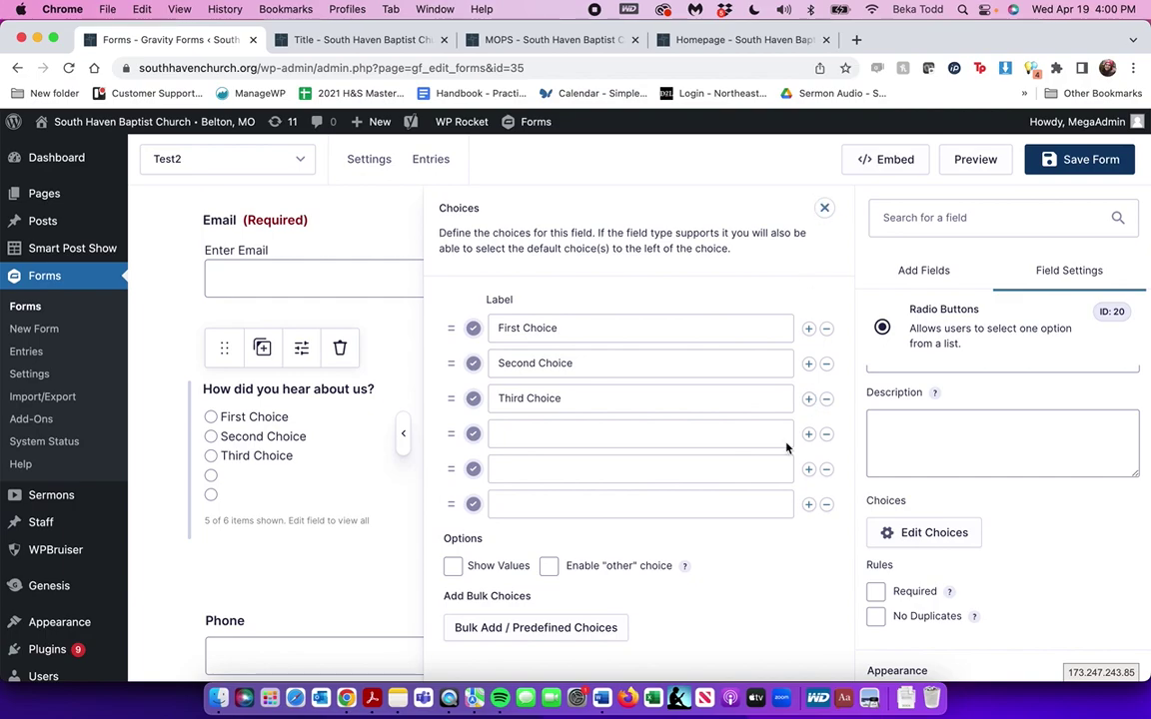
scroll(781, 470, "down", 3)
scroll(783, 442, "up", 3)
left_click(825, 208)
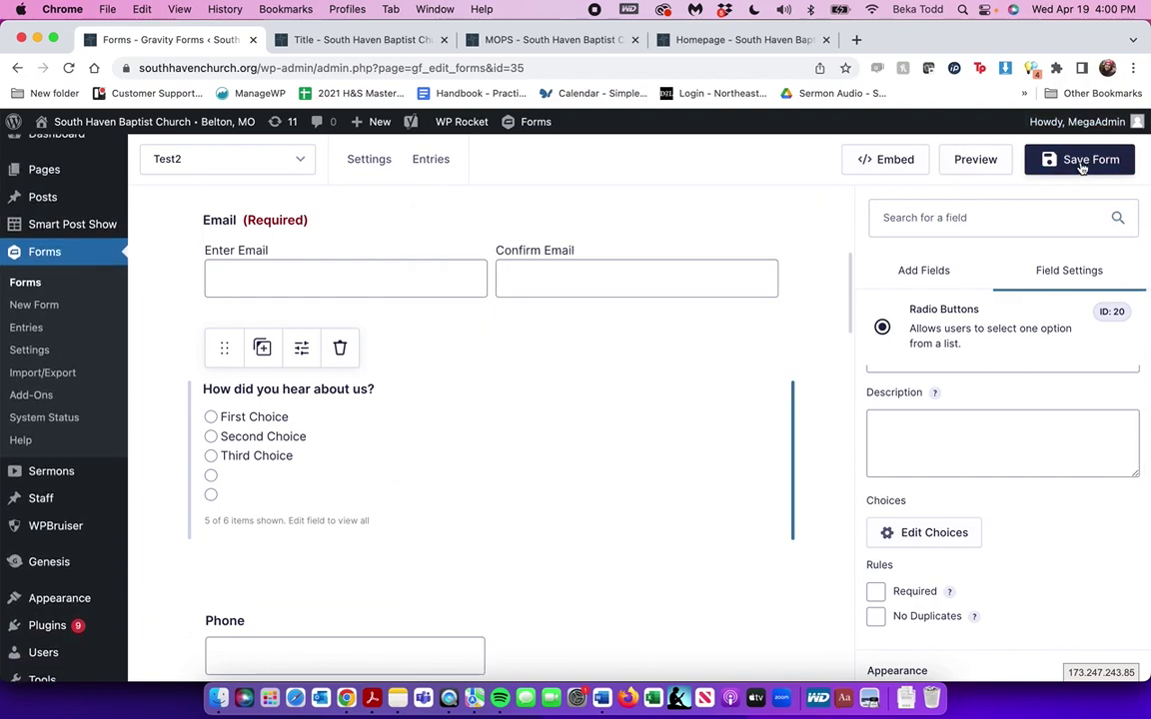
Open and then close the Embed Form panel
left_click(914, 163)
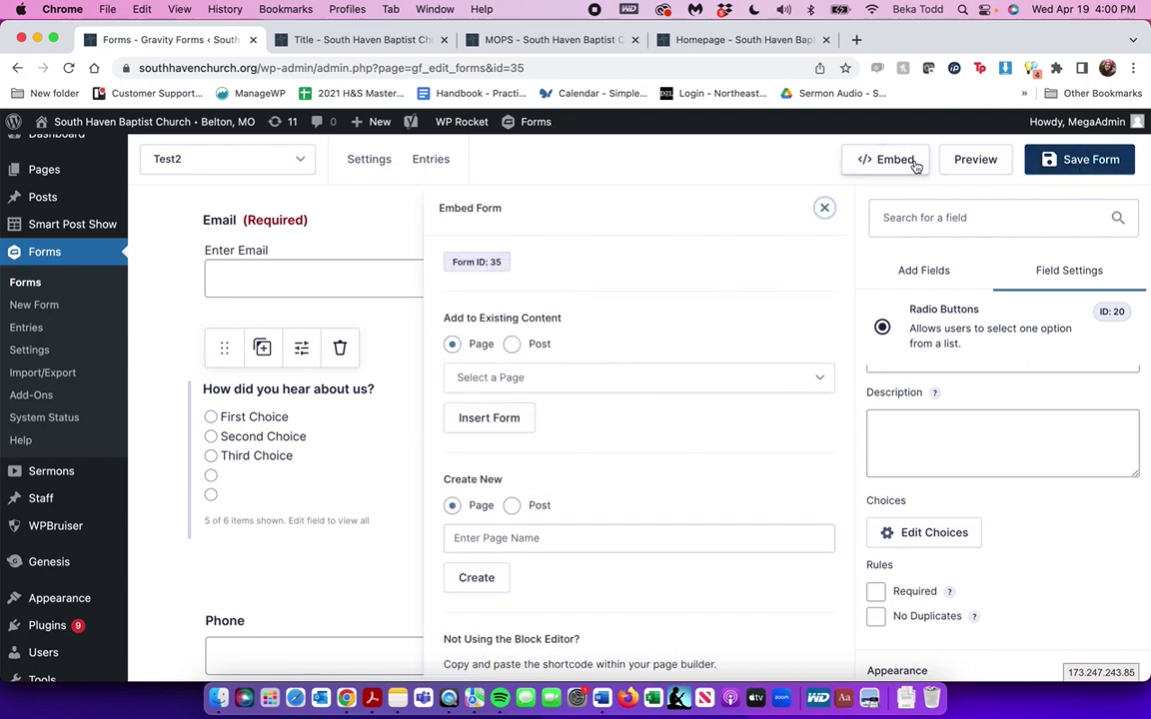
scroll(659, 358, "down", 1)
scroll(659, 358, "up", 1)
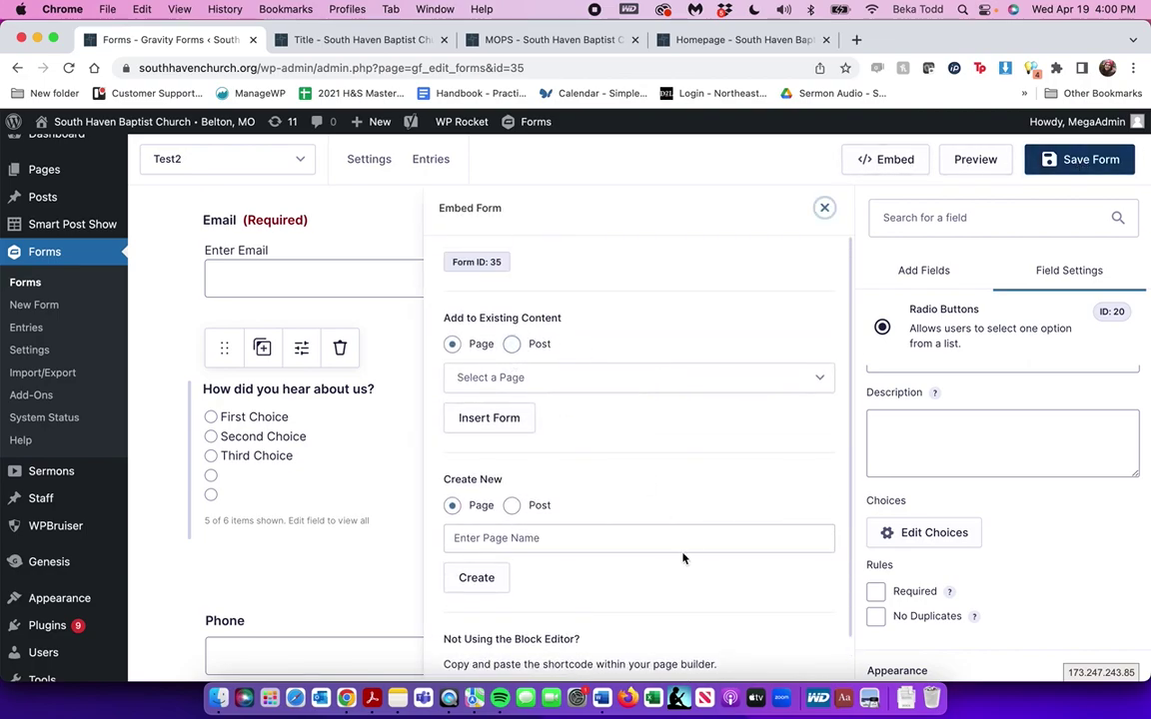
scroll(683, 555, "down", 1)
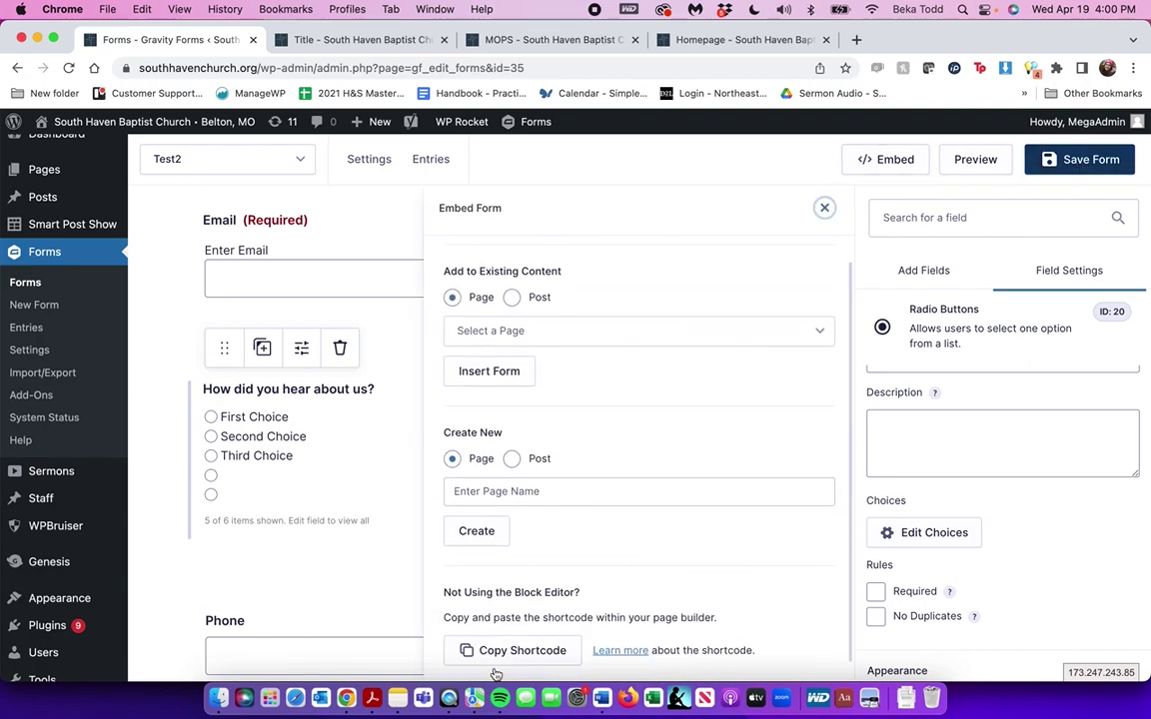
left_click(825, 209)
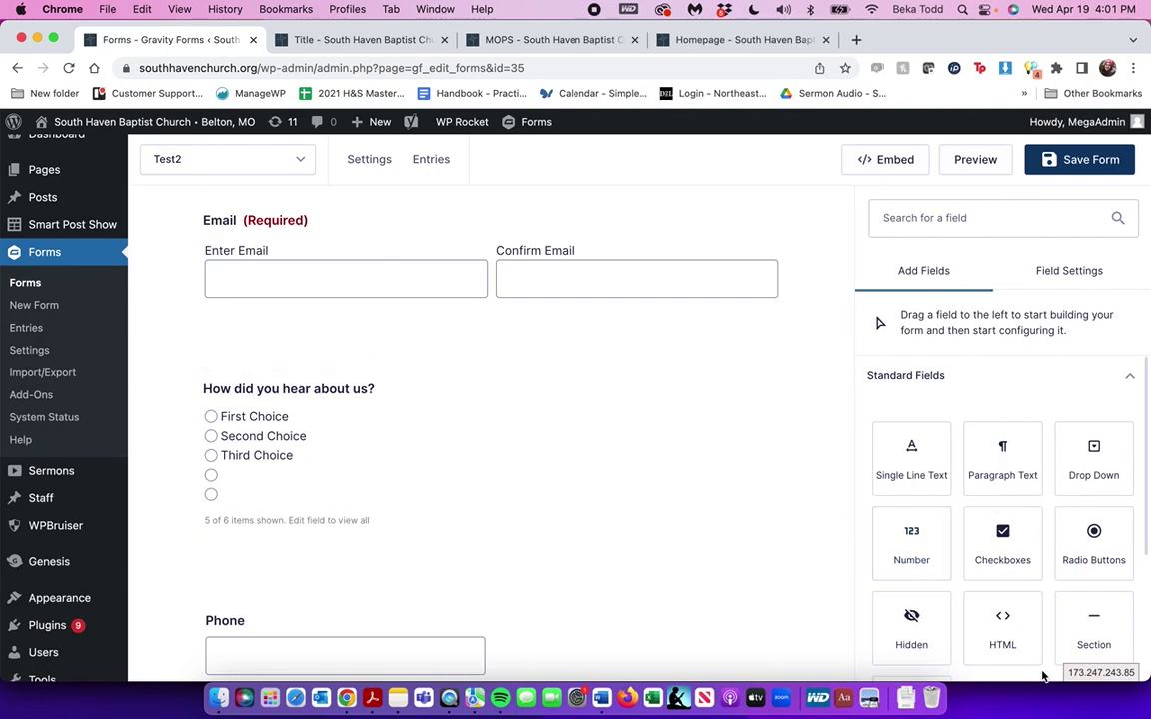
Add a single-line text question labelled 'any food allergies?' below Email
scroll(1019, 510, "down", 1)
scroll(1019, 510, "down", 5)
left_click(1018, 580)
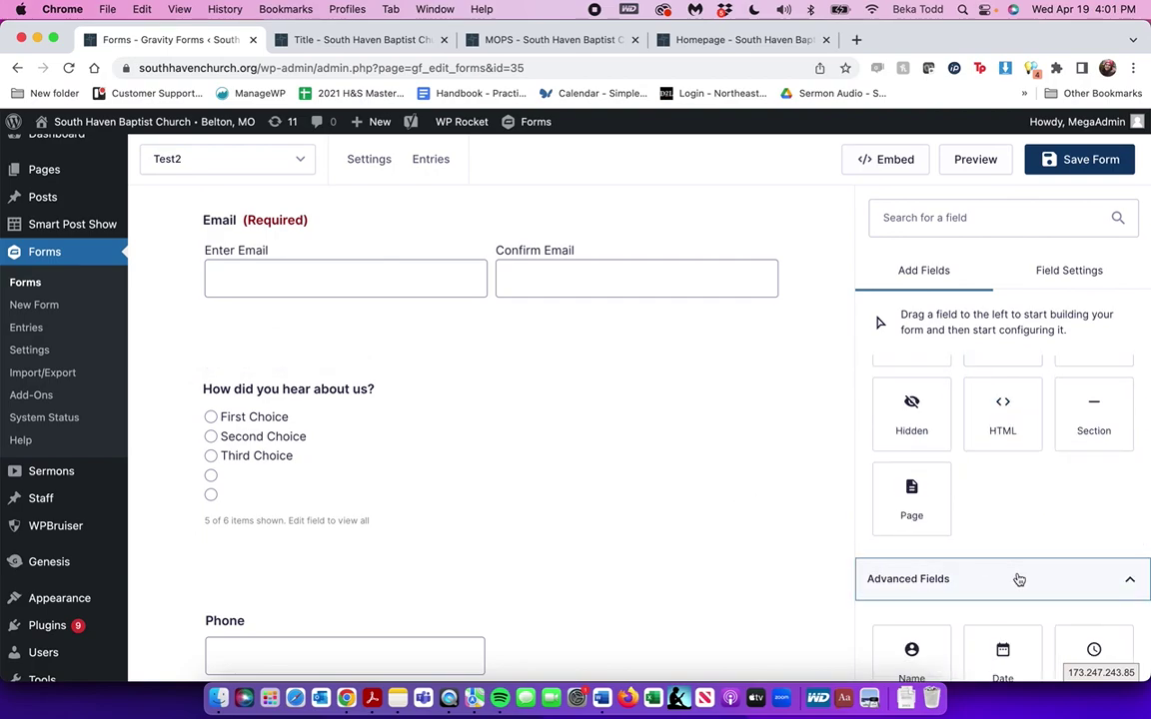
scroll(1020, 574, "down", 5)
scroll(939, 425, "up", 10)
left_click_drag(911, 451, 484, 332)
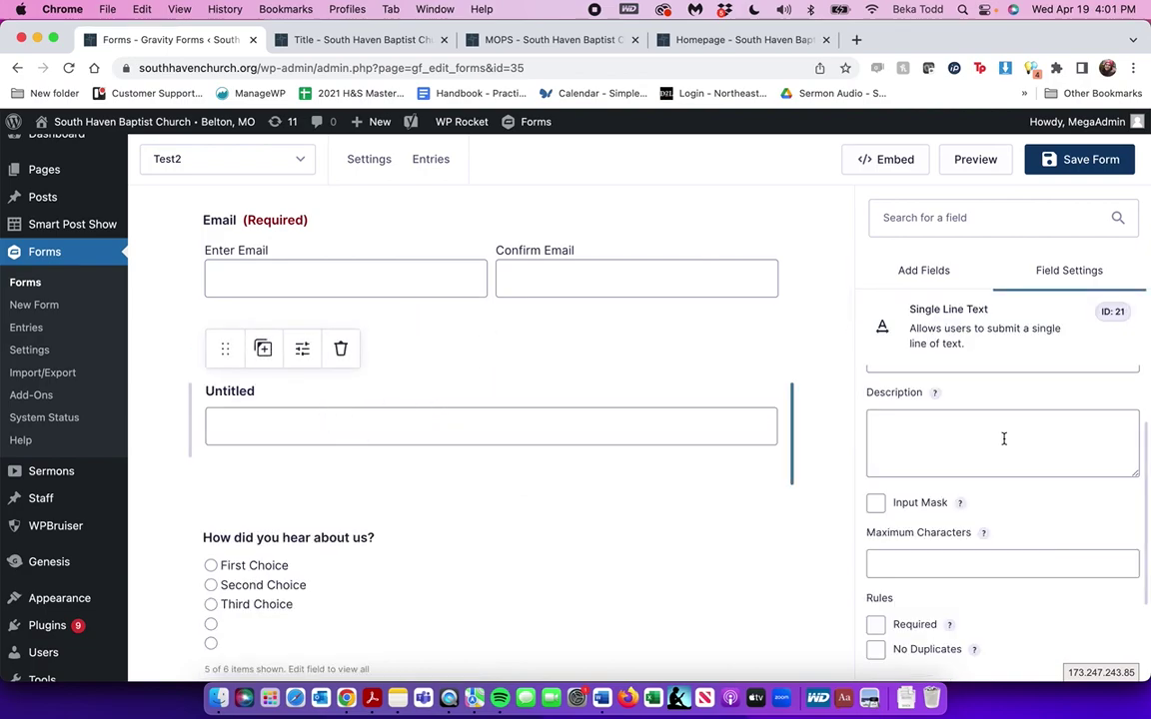
scroll(1004, 439, "up", 2)
left_click(943, 457)
double_click(943, 457)
type("an")
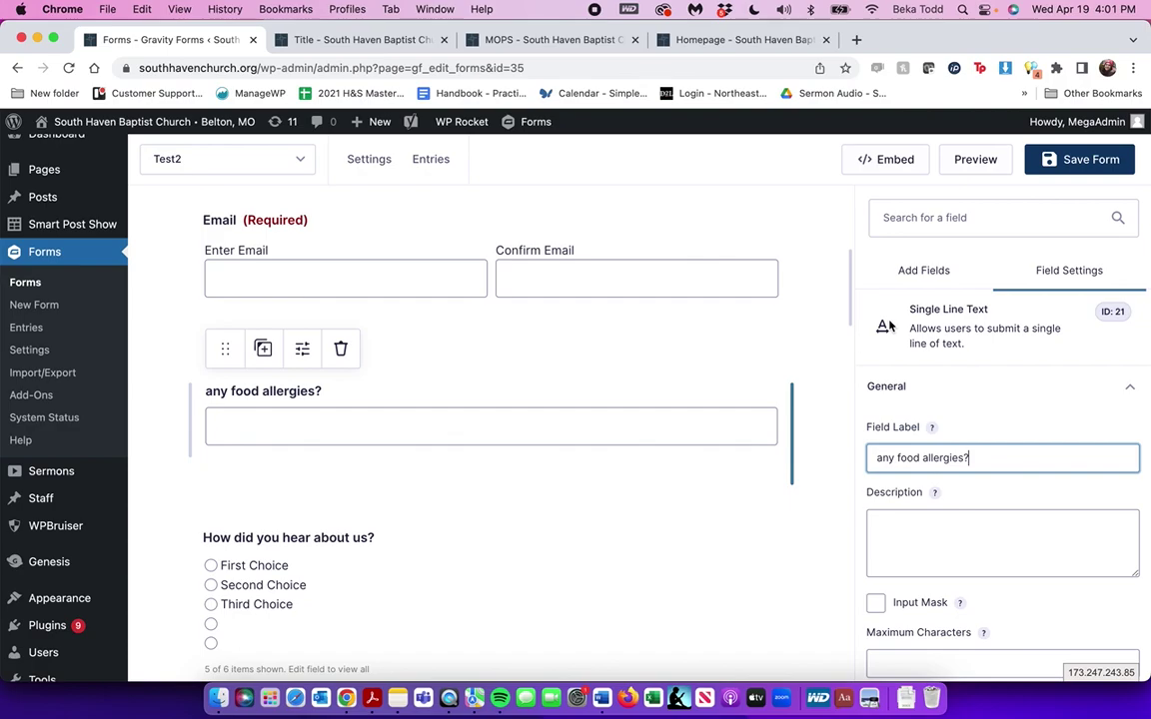
Save the form and test its preview, which rejects submission without Name and Email
left_click(1079, 158)
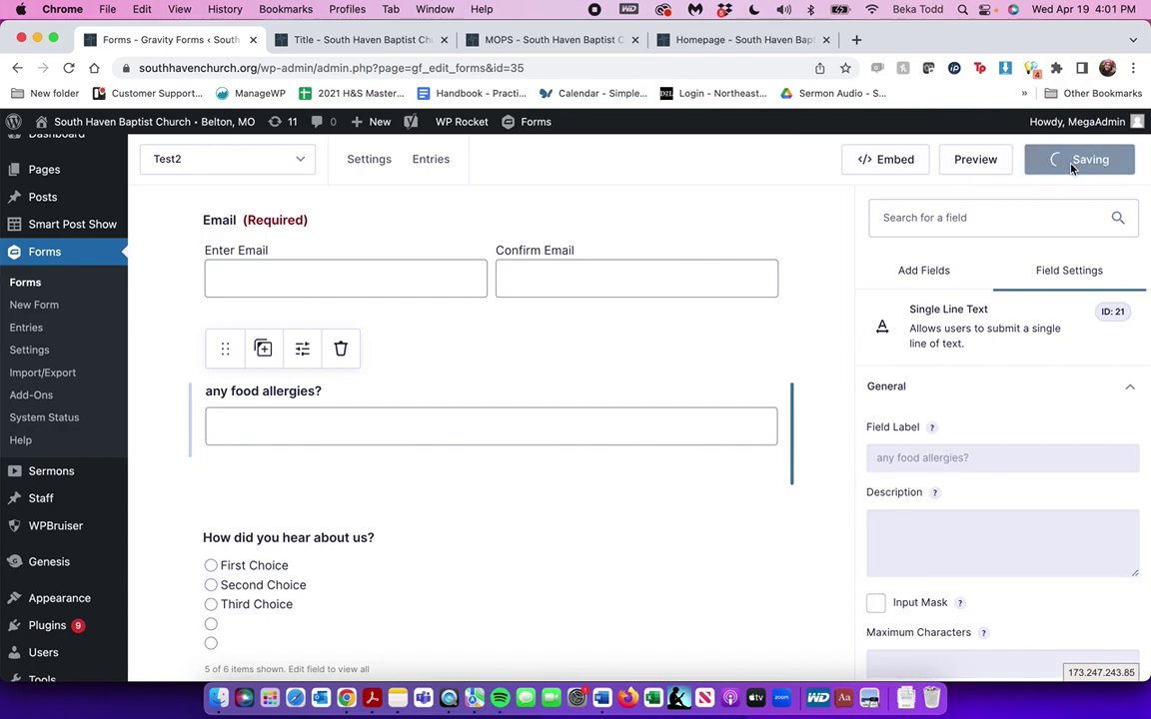
left_click(989, 168)
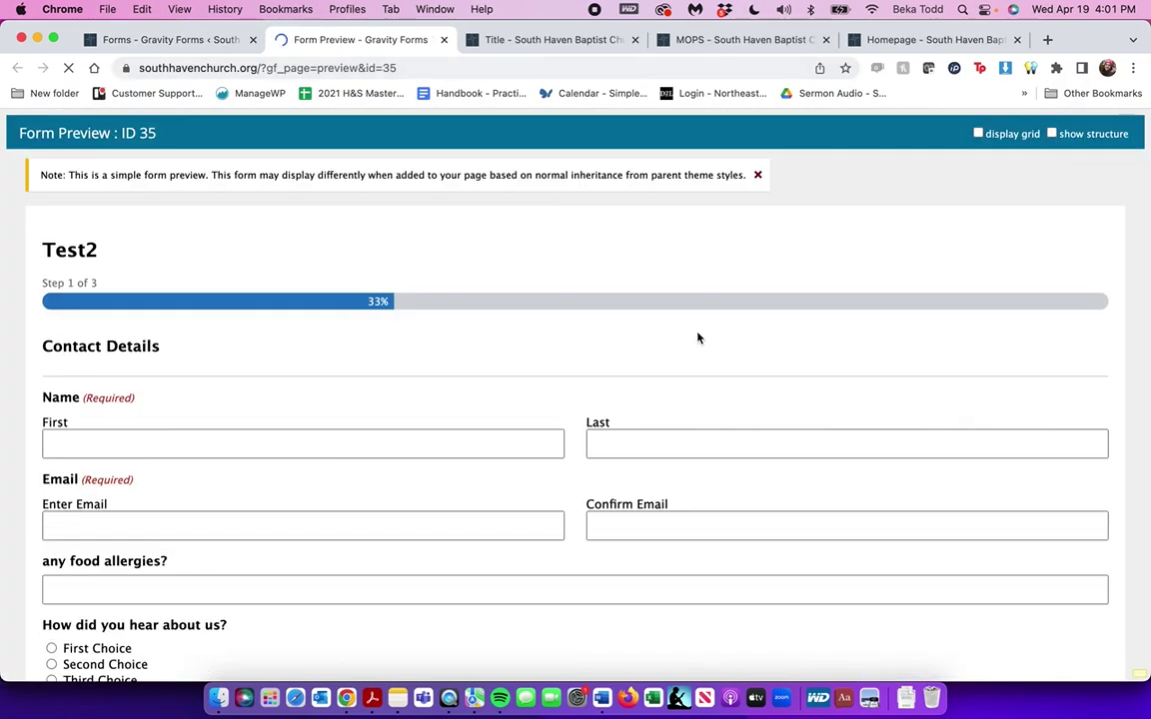
scroll(368, 470, "down", 5)
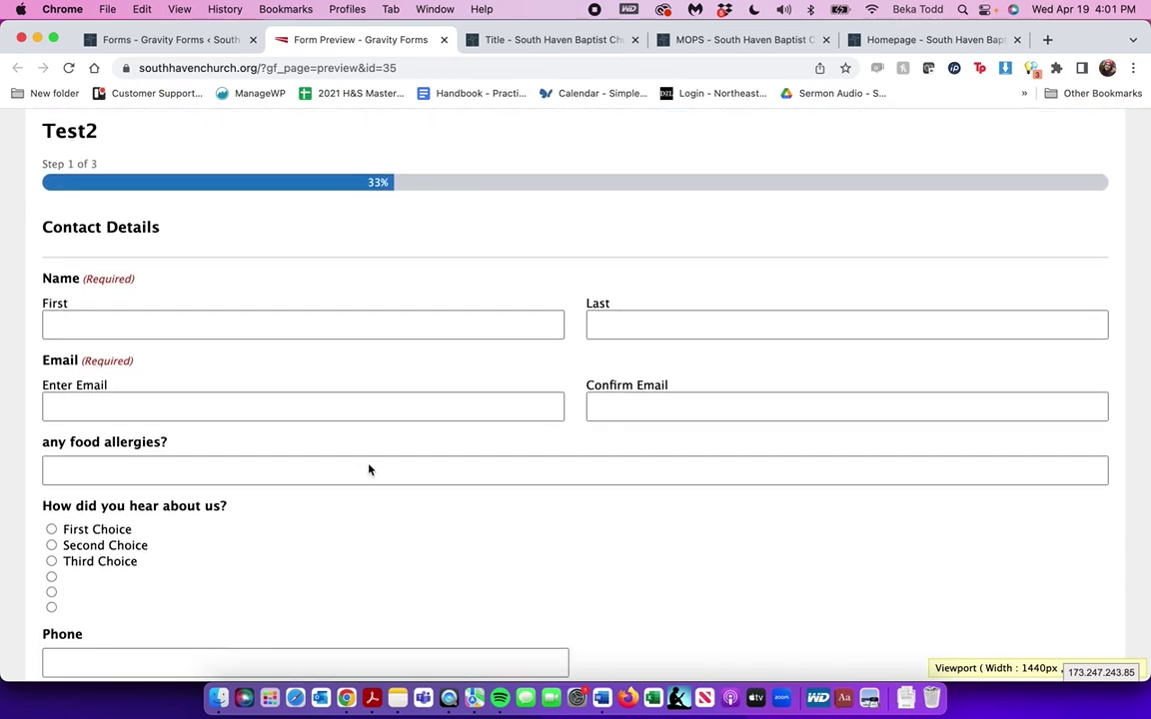
left_click(116, 288)
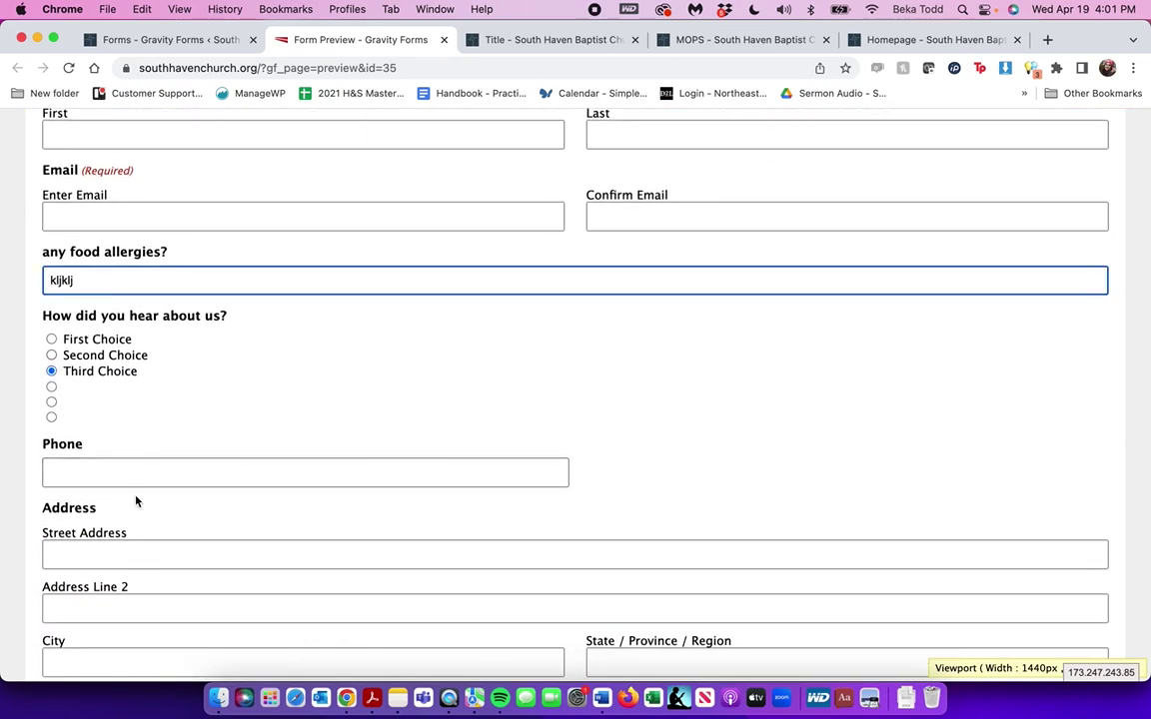
scroll(137, 502, "down", 4)
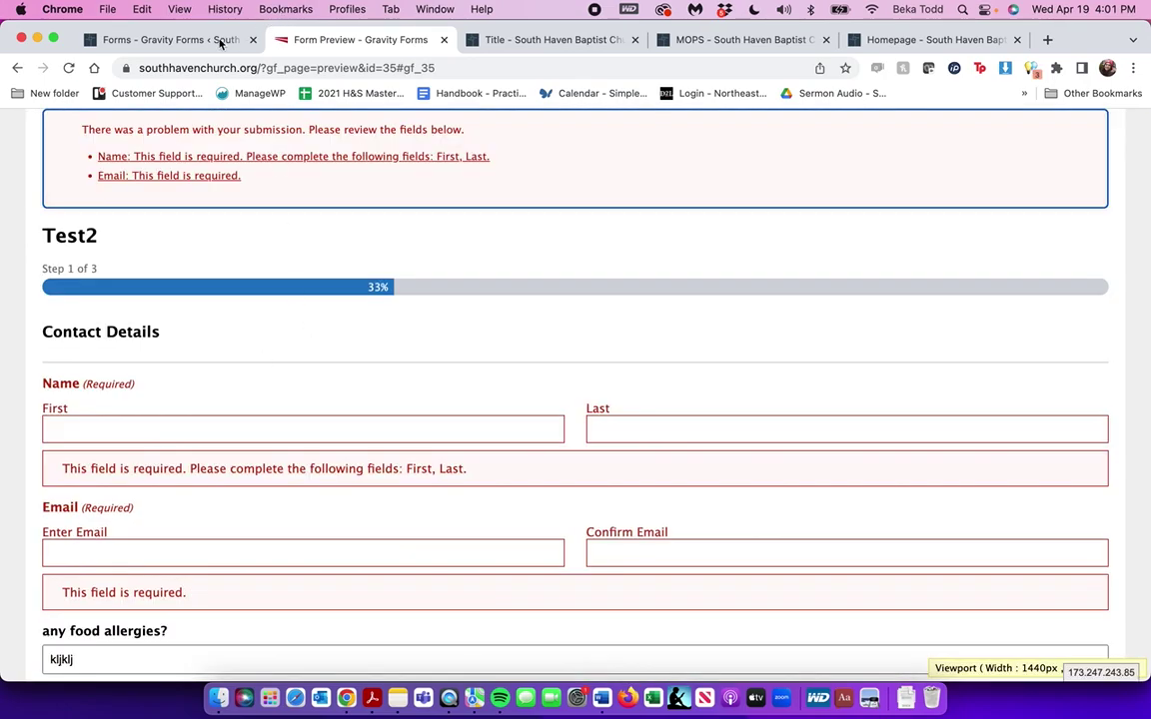
left_click(165, 40)
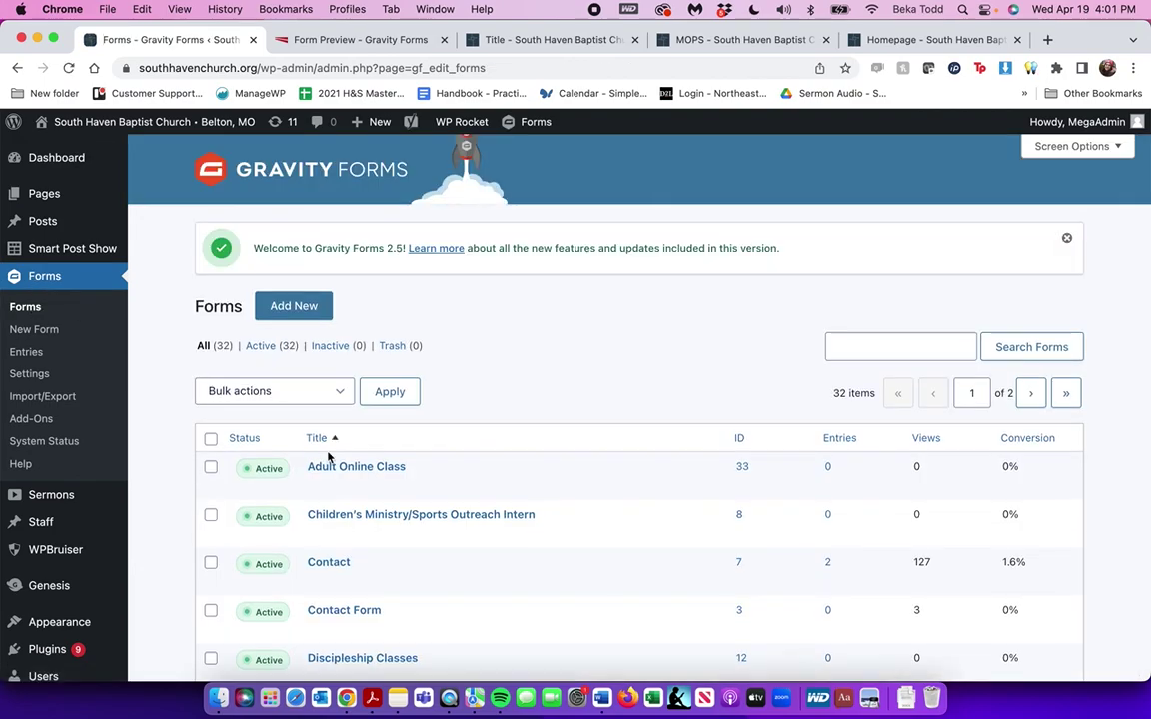
Page through the forms list and reach Test2's Settings > Notifications action
scroll(325, 455, "down", 15)
left_click(1034, 582)
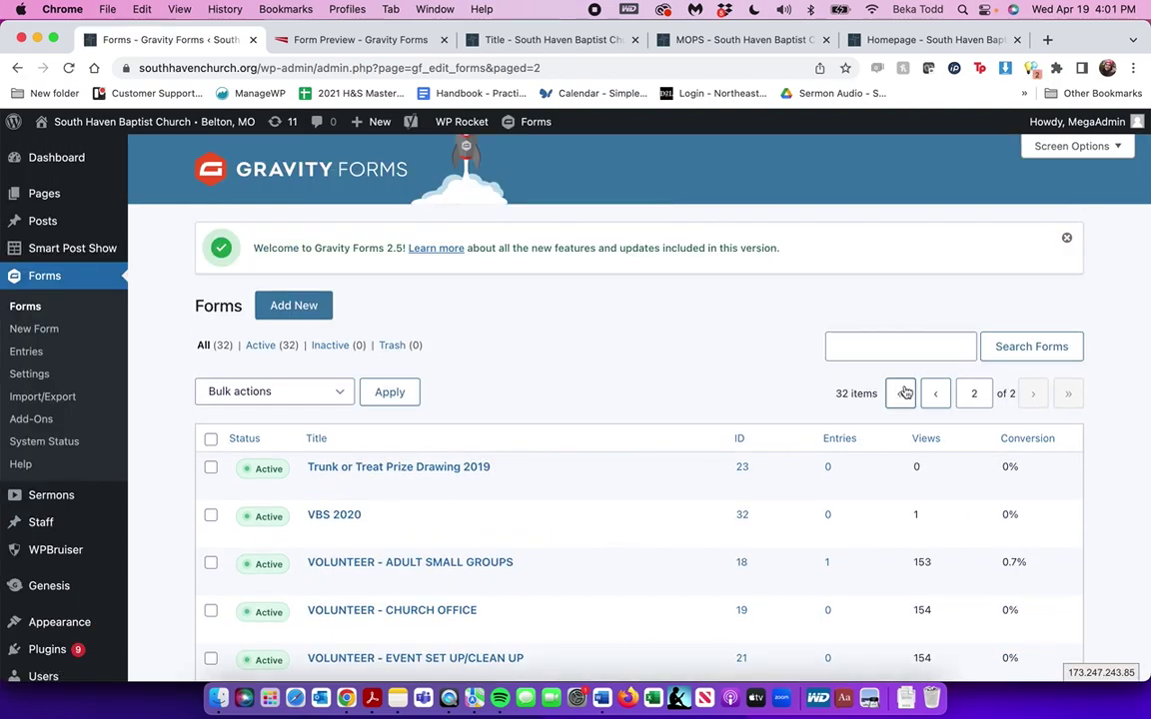
left_click(941, 400)
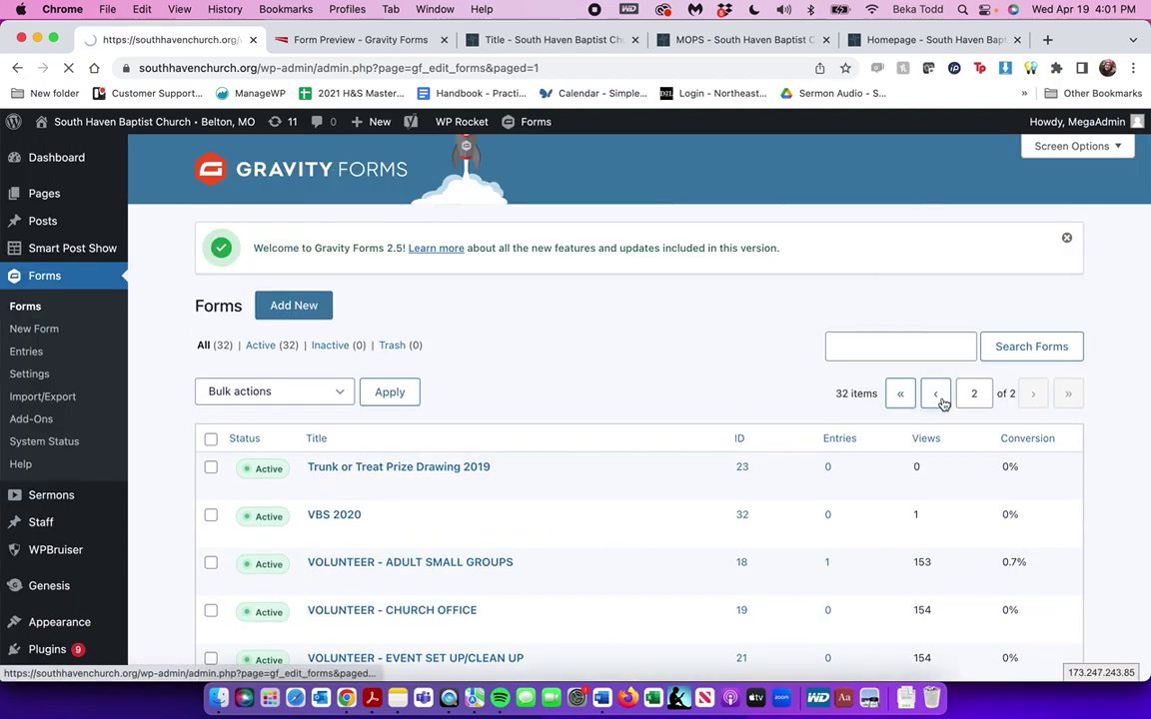
scroll(943, 404, "down", 10)
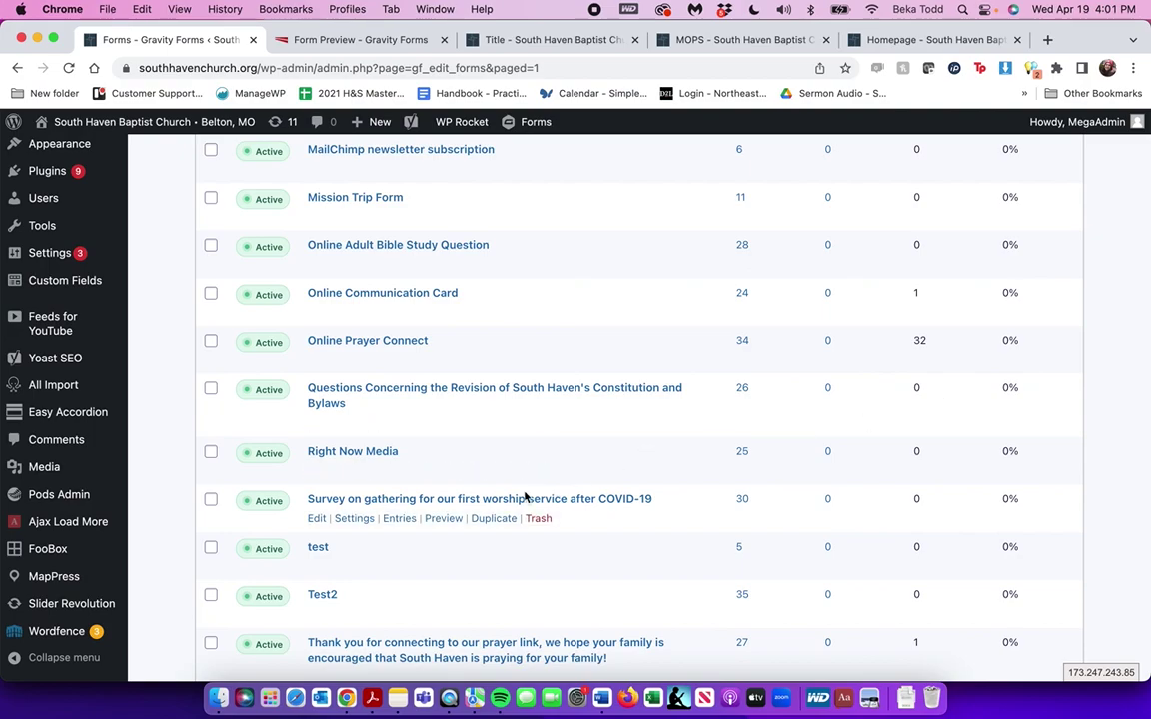
scroll(336, 599, "down", 3)
mouse_move(356, 469)
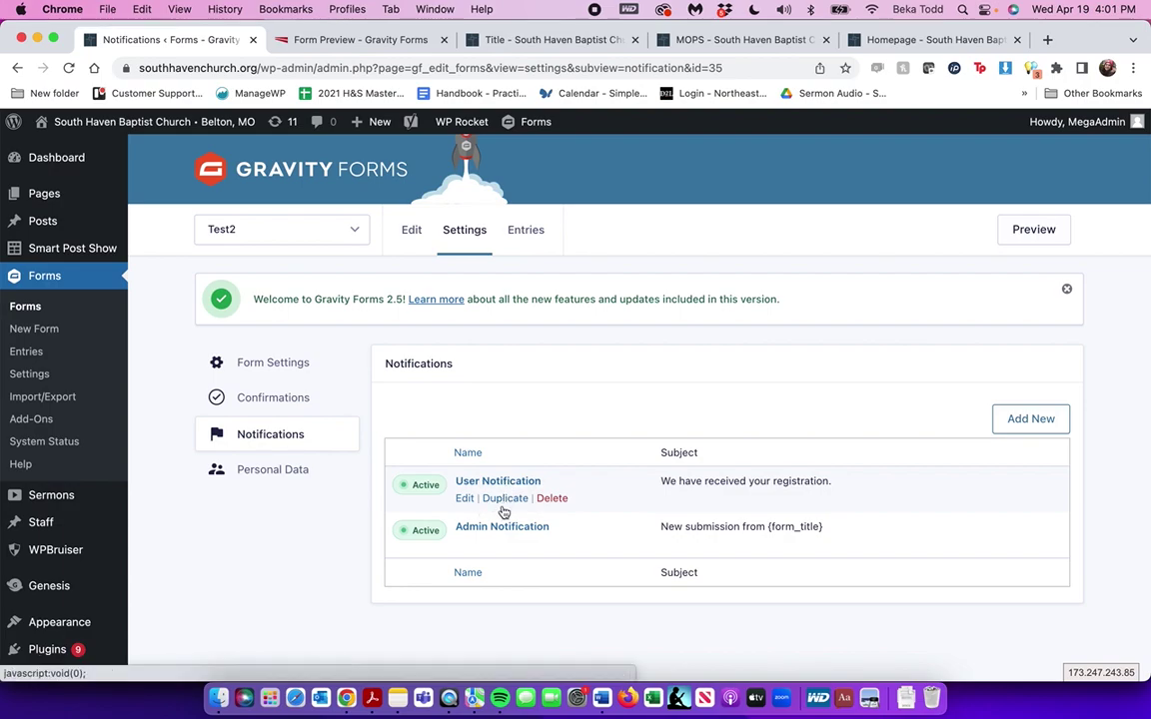
Open Test2's Admin Notification and select the Send To Email value
left_click(502, 530)
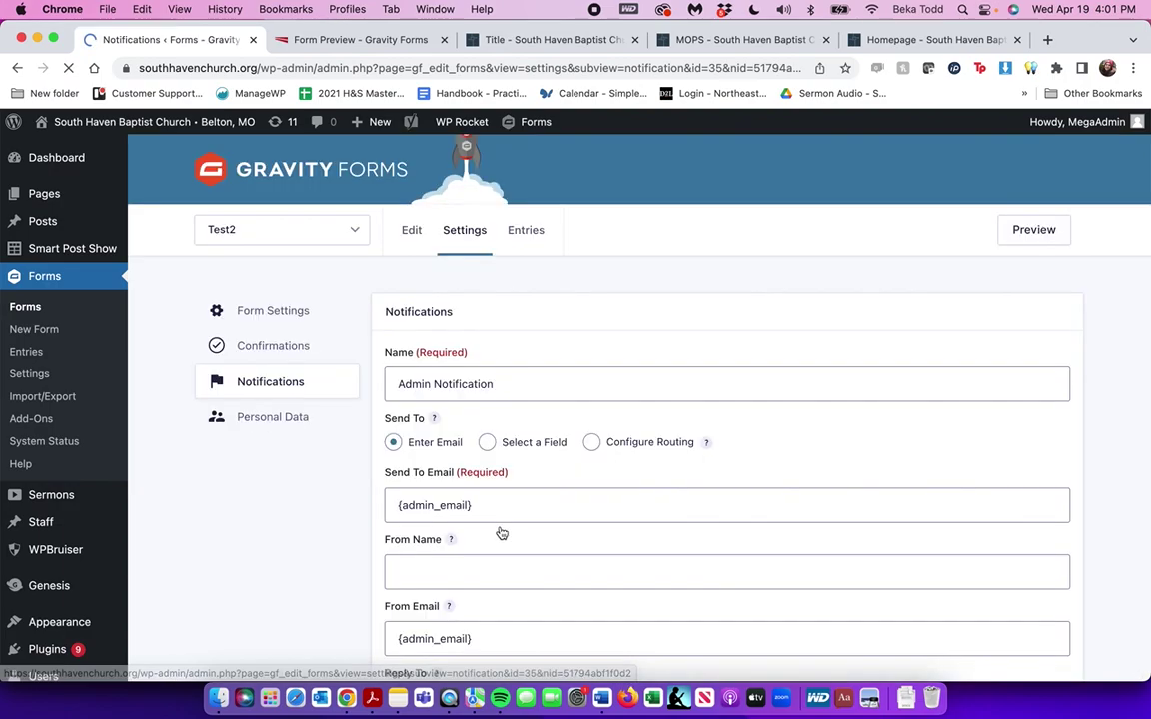
left_click(477, 557)
triple_click(477, 558)
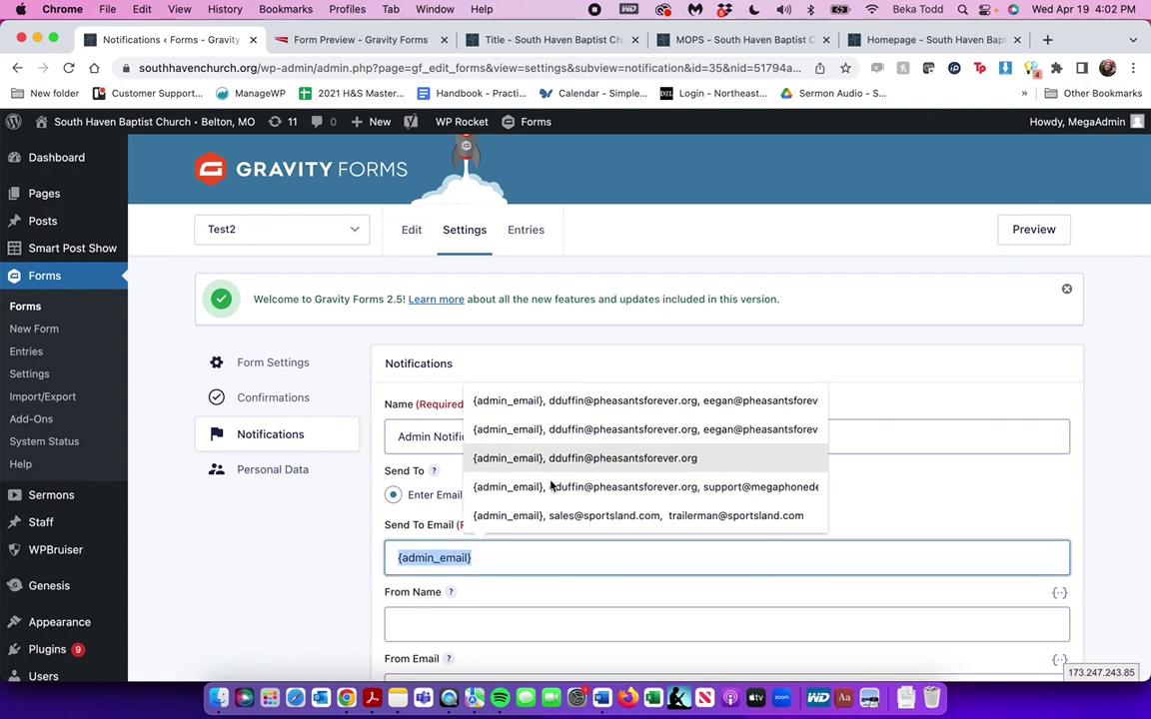
left_click(953, 510)
triple_click(433, 567)
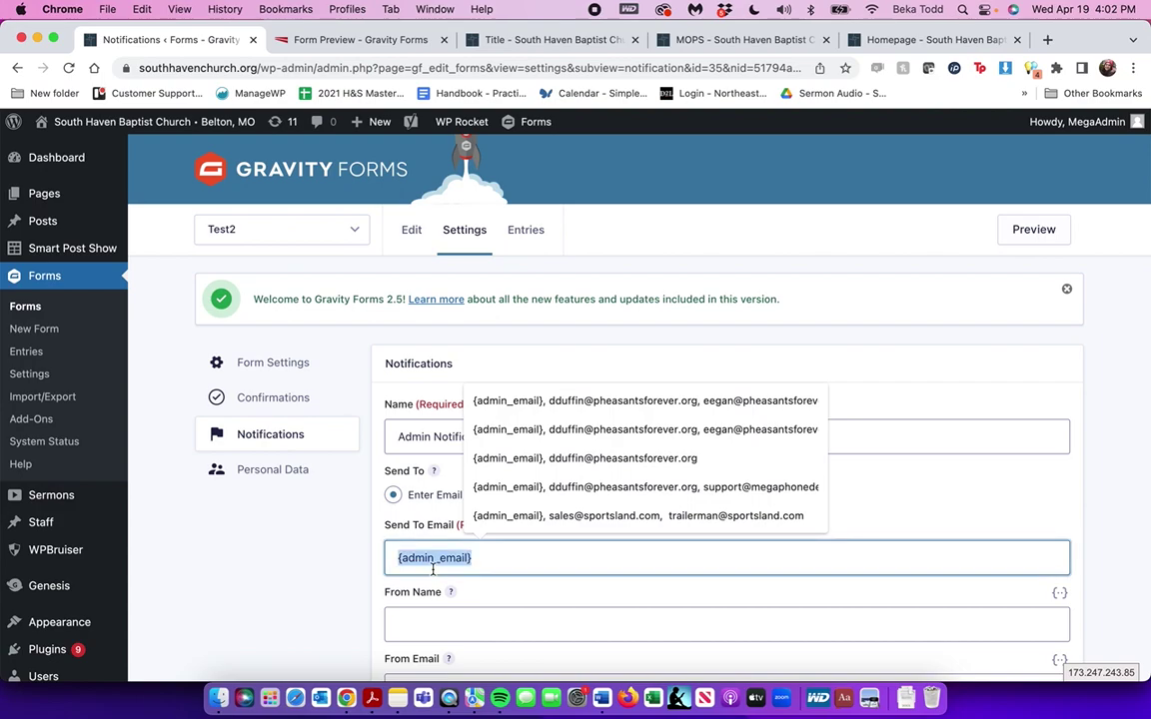
left_click(320, 577)
Start replacing the From Email with a noreply address
scroll(310, 575, "down", 3)
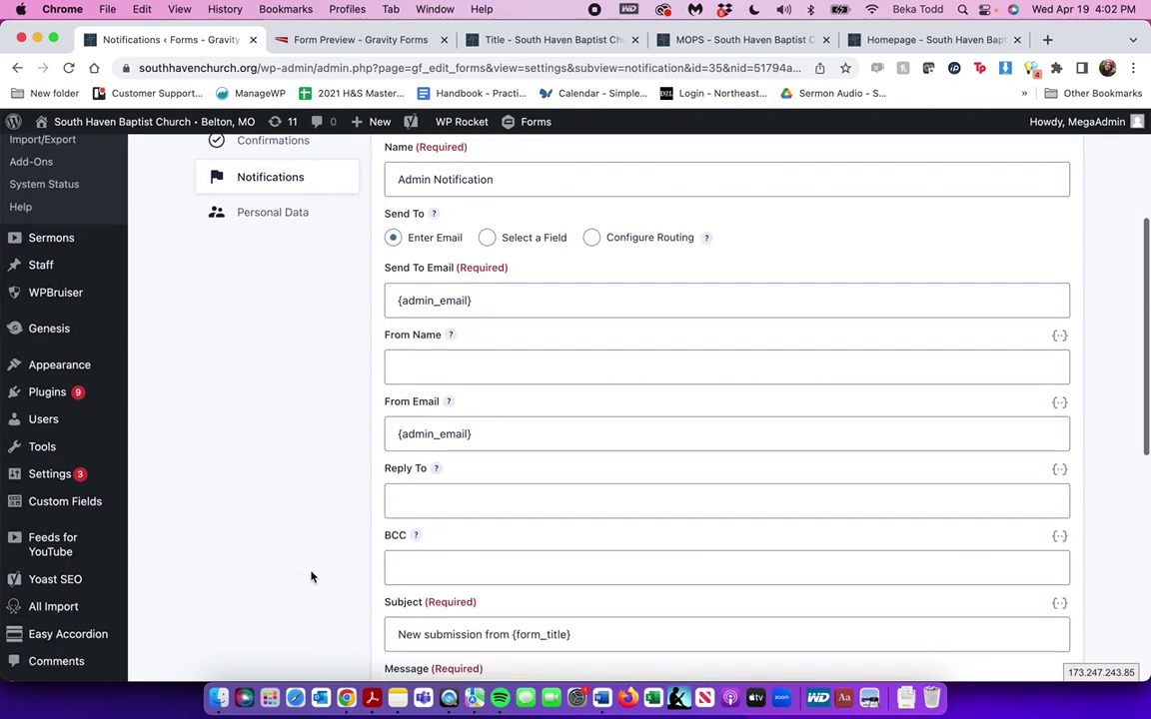
triple_click(476, 434)
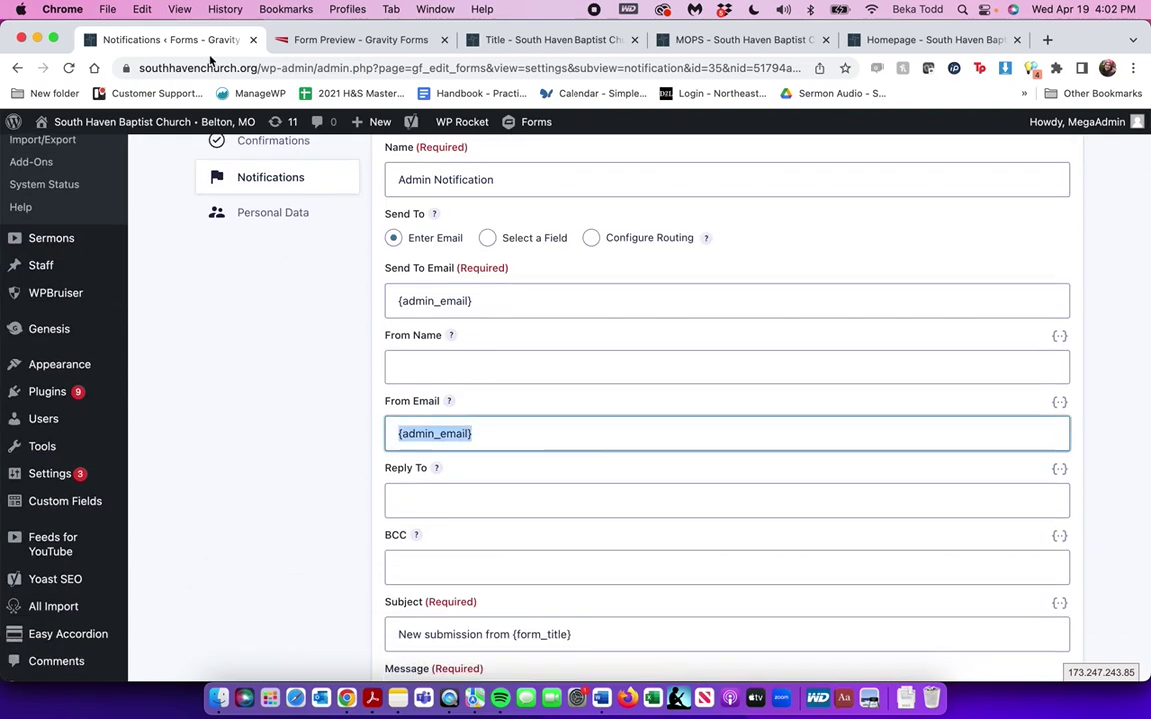
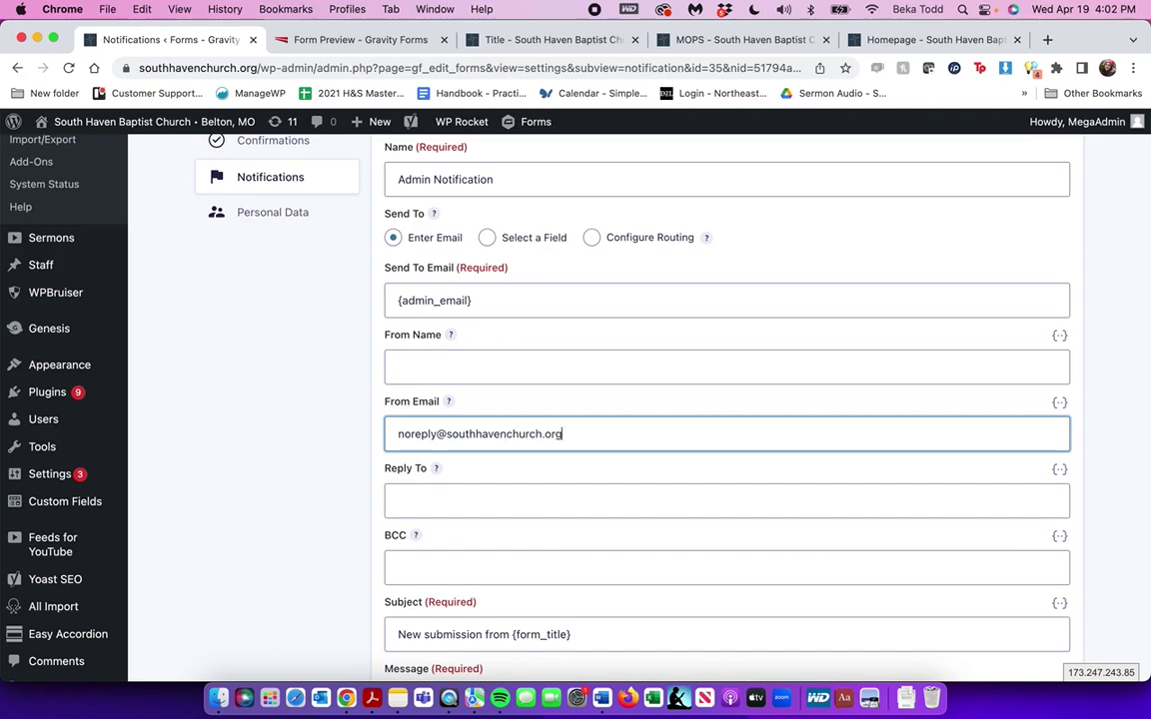
left_click_drag(443, 436, 807, 465)
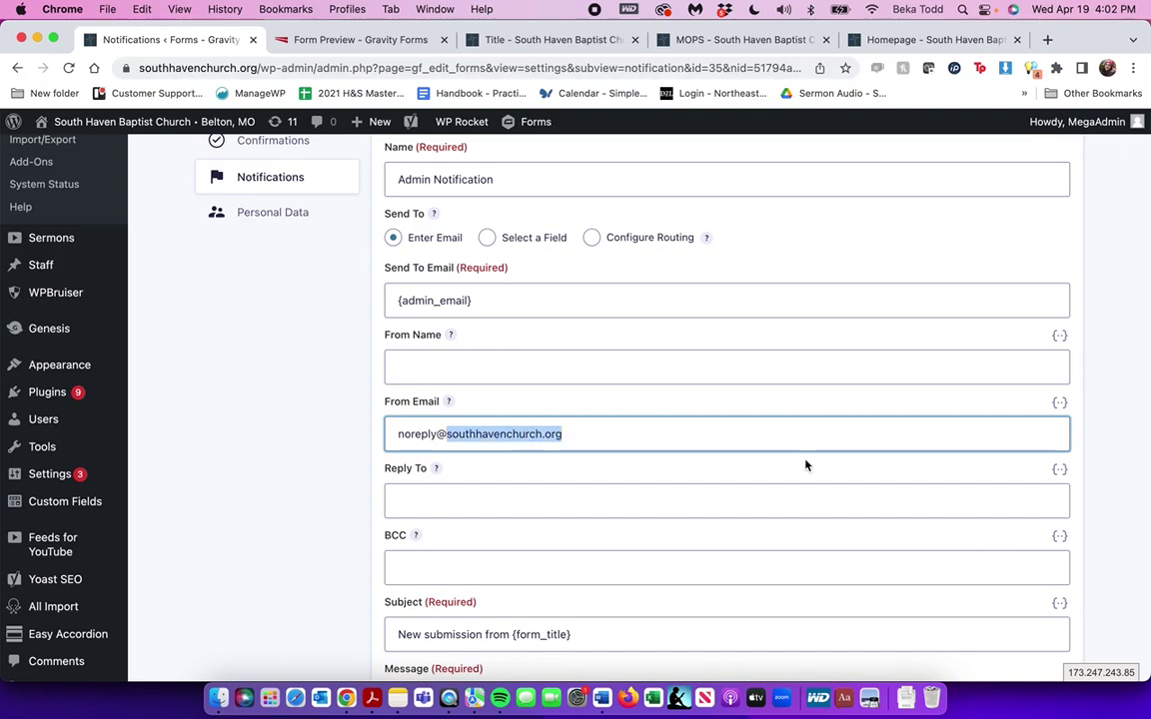
double_click(415, 431)
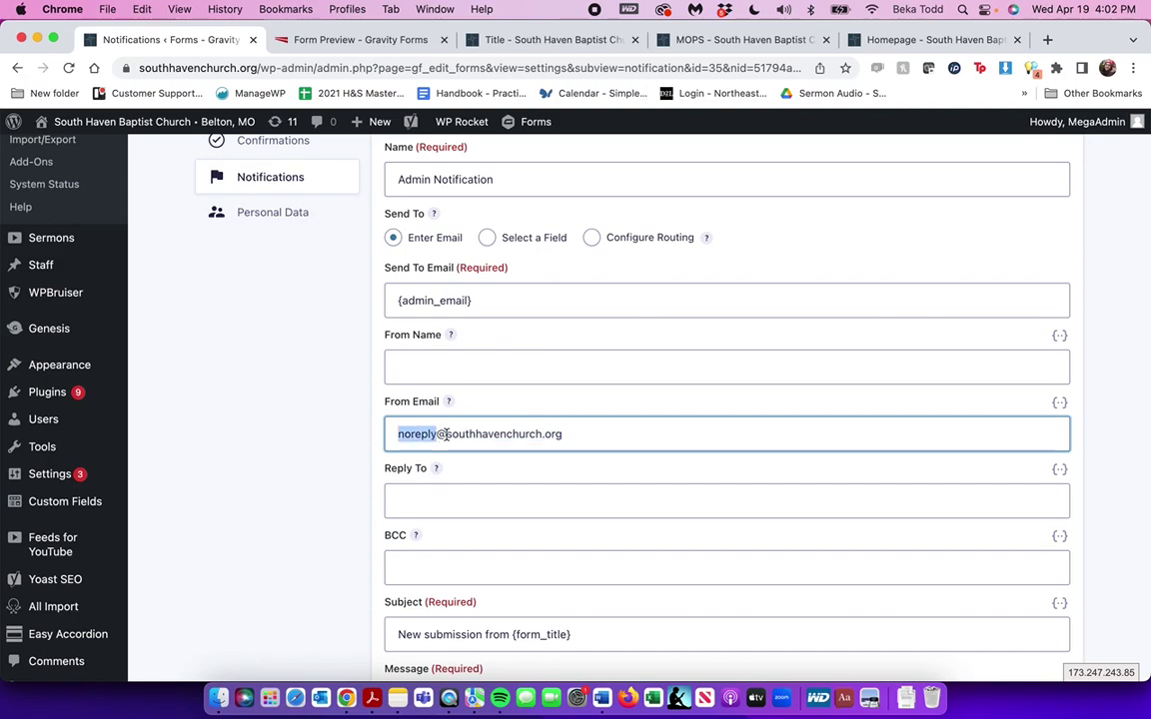
left_click_drag(446, 434, 718, 436)
triple_click(492, 303)
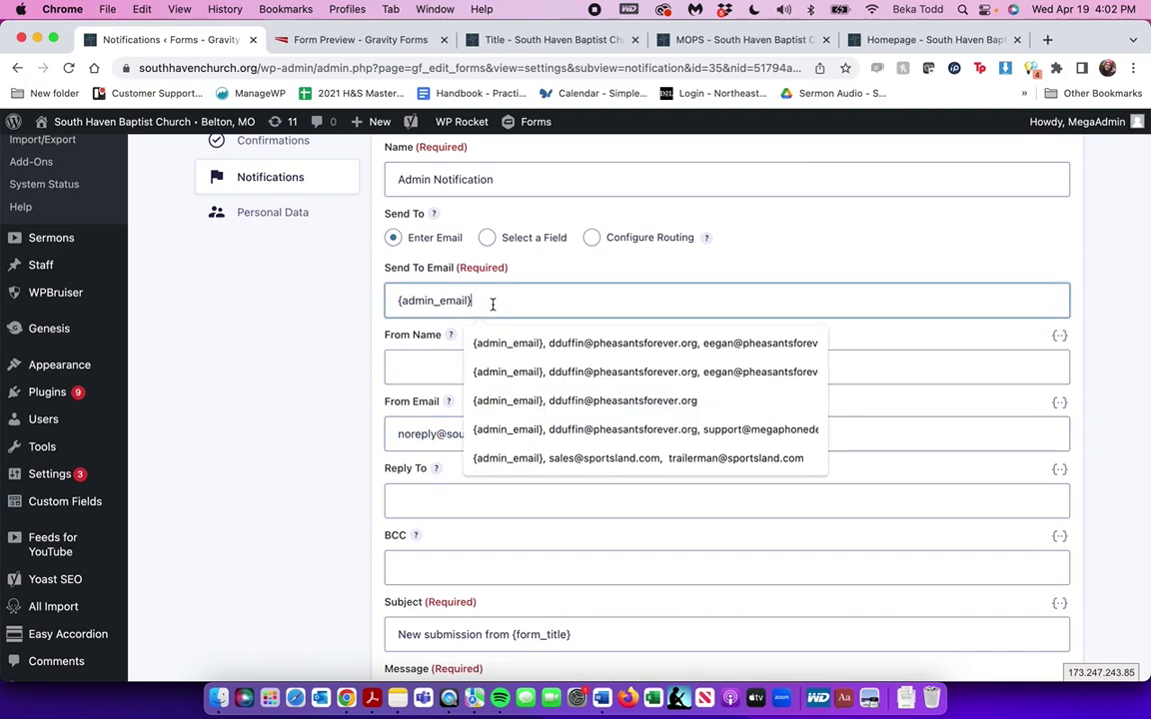
left_click(347, 296)
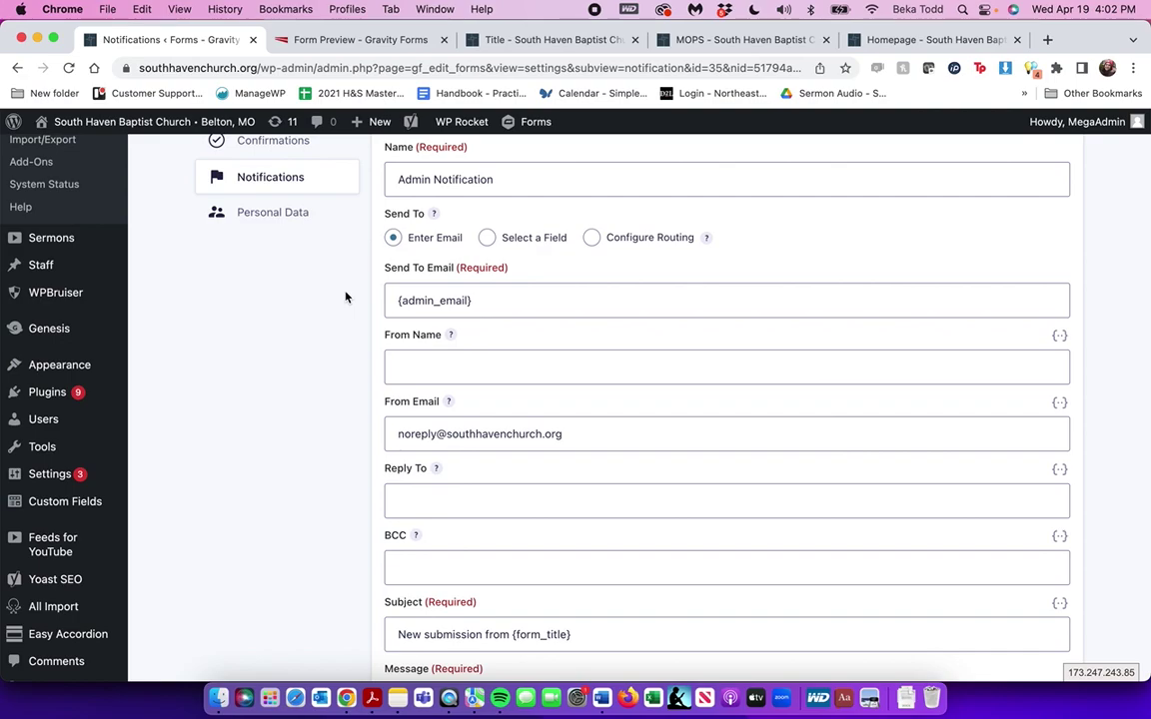
Return to the forms list, leaving the notification edits unsaved
scroll(437, 334, "up", 3)
scroll(434, 334, "down", 1)
left_click(31, 305)
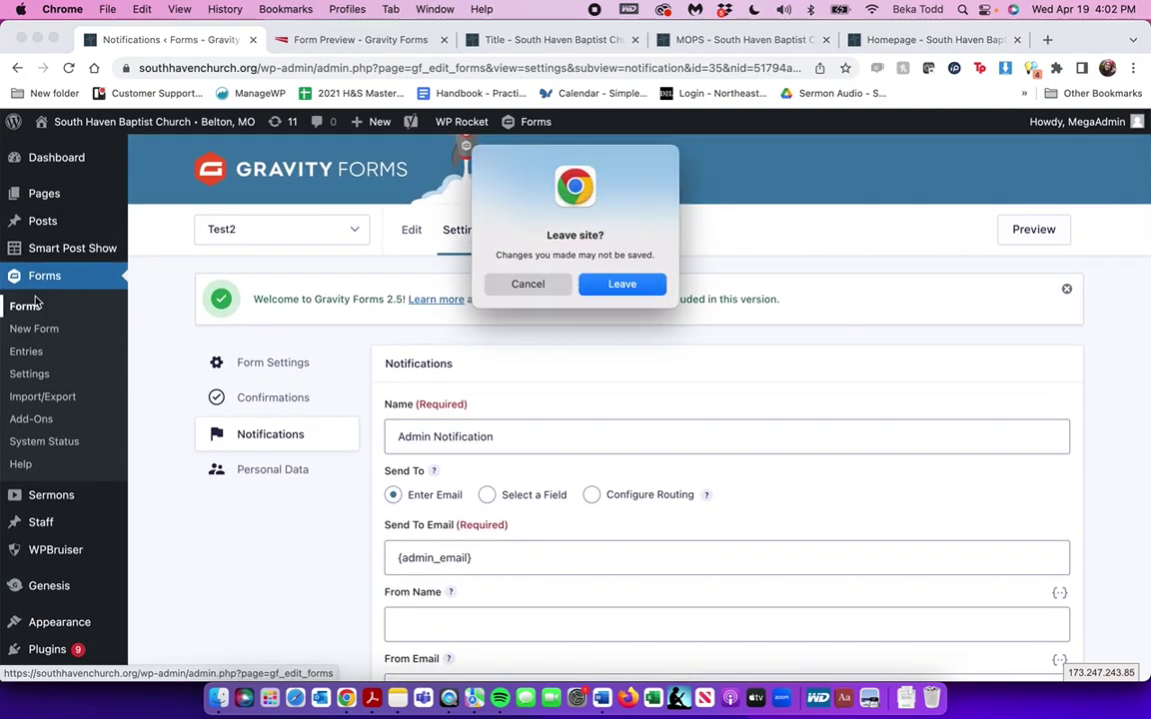
left_click(660, 288)
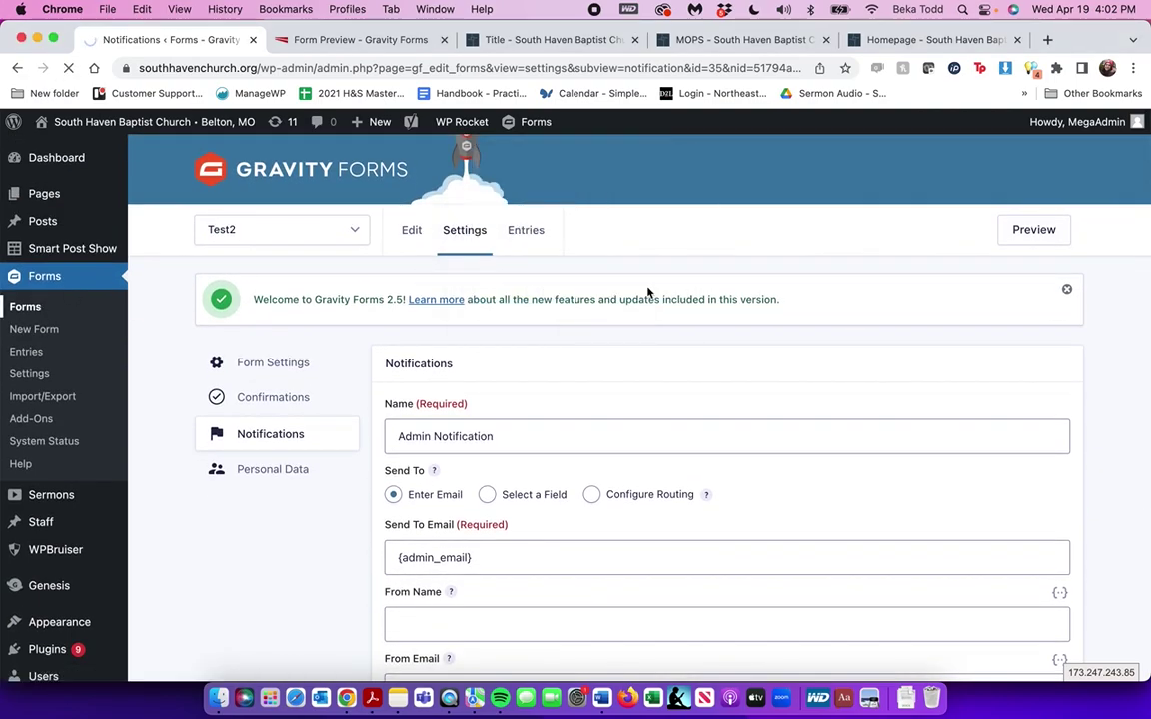
Reopen Test2's Admin Notification, still sending from {admin_email}, then return to Forms
scroll(639, 558, "down", 15)
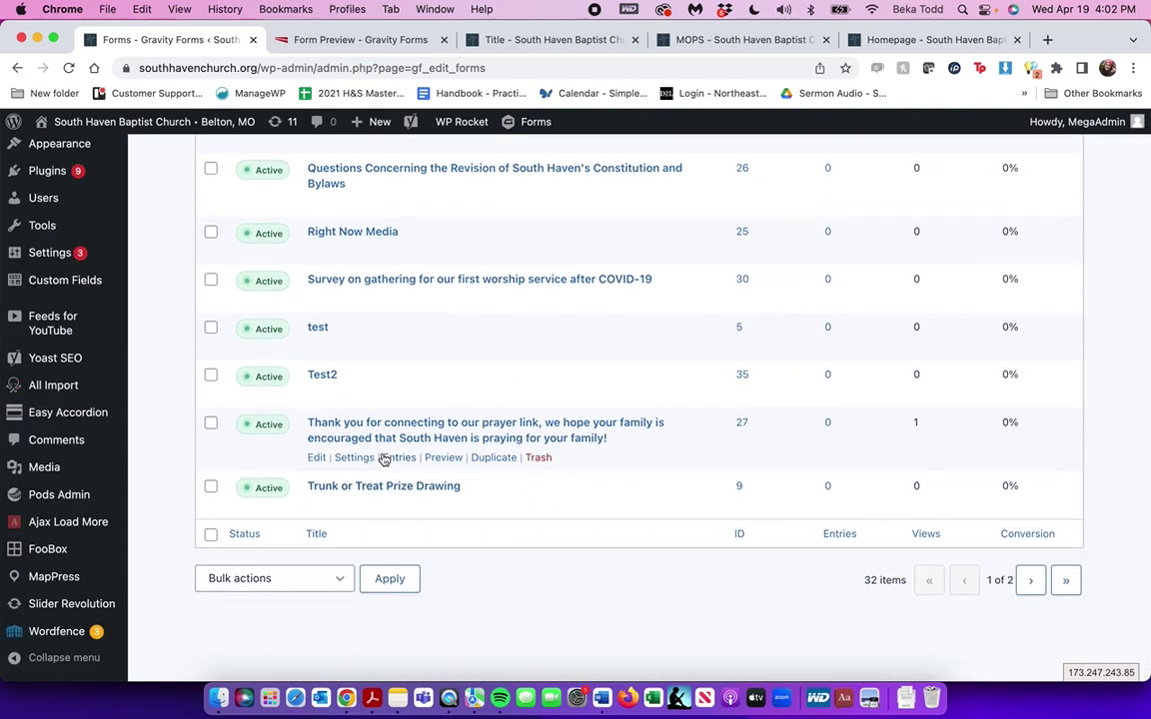
mouse_move(354, 394)
left_click(392, 490)
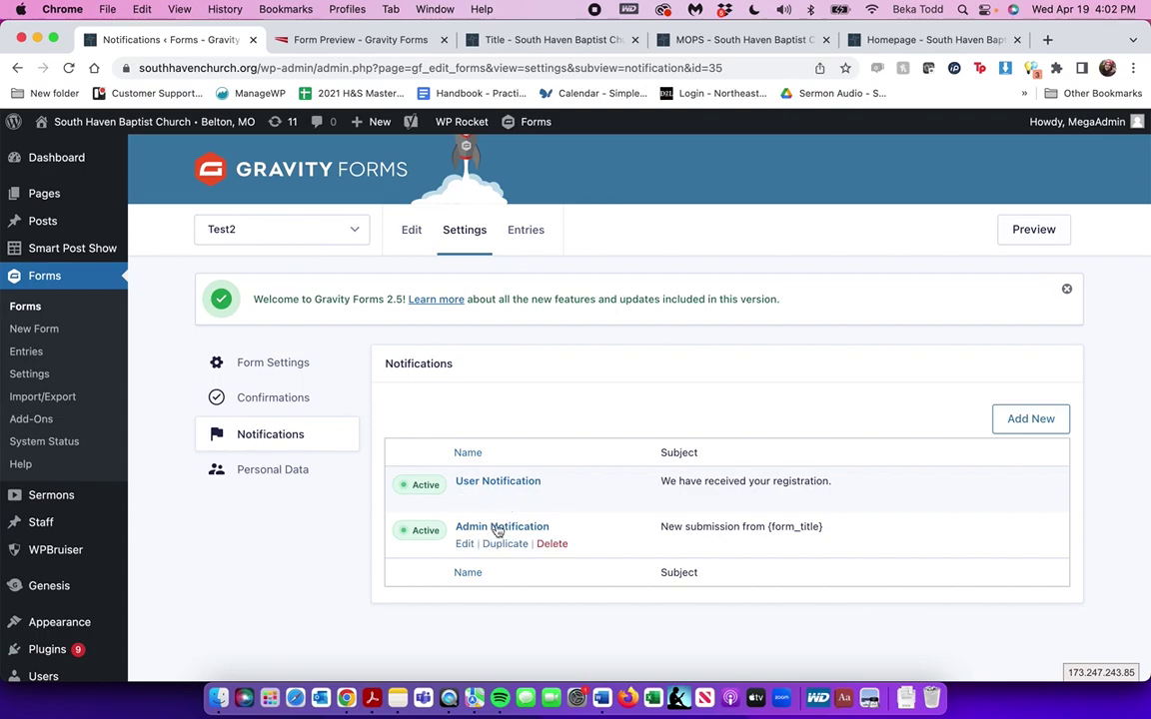
left_click(493, 533)
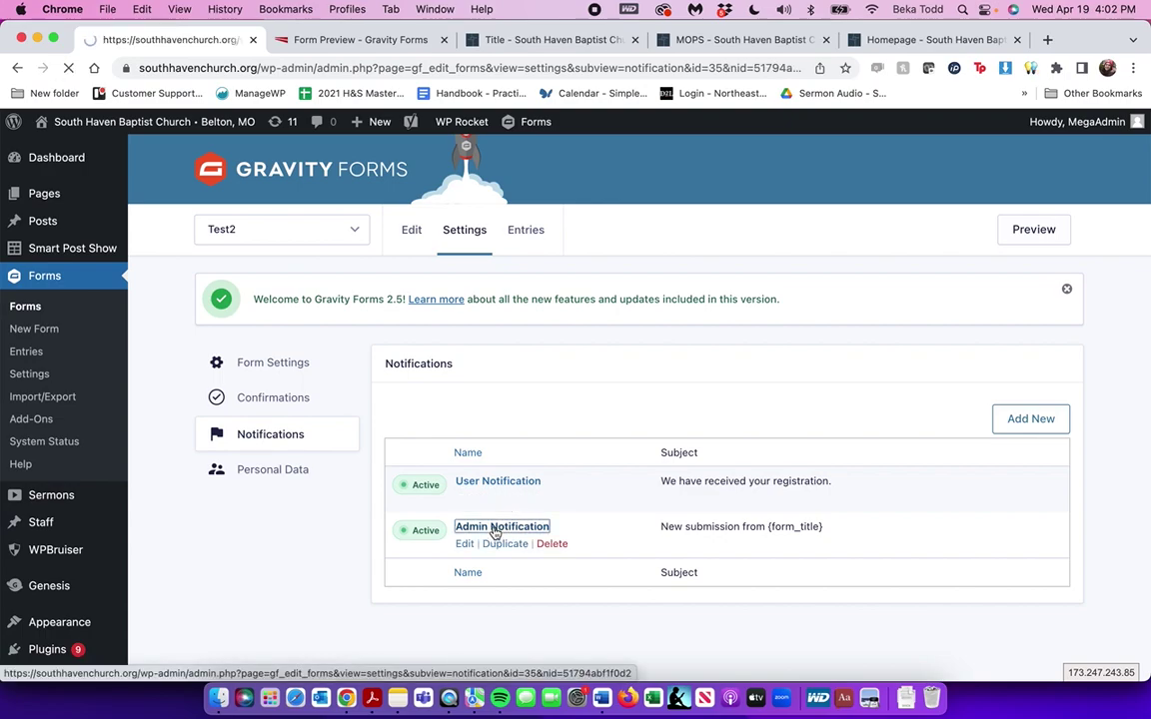
scroll(449, 560, "down", 15)
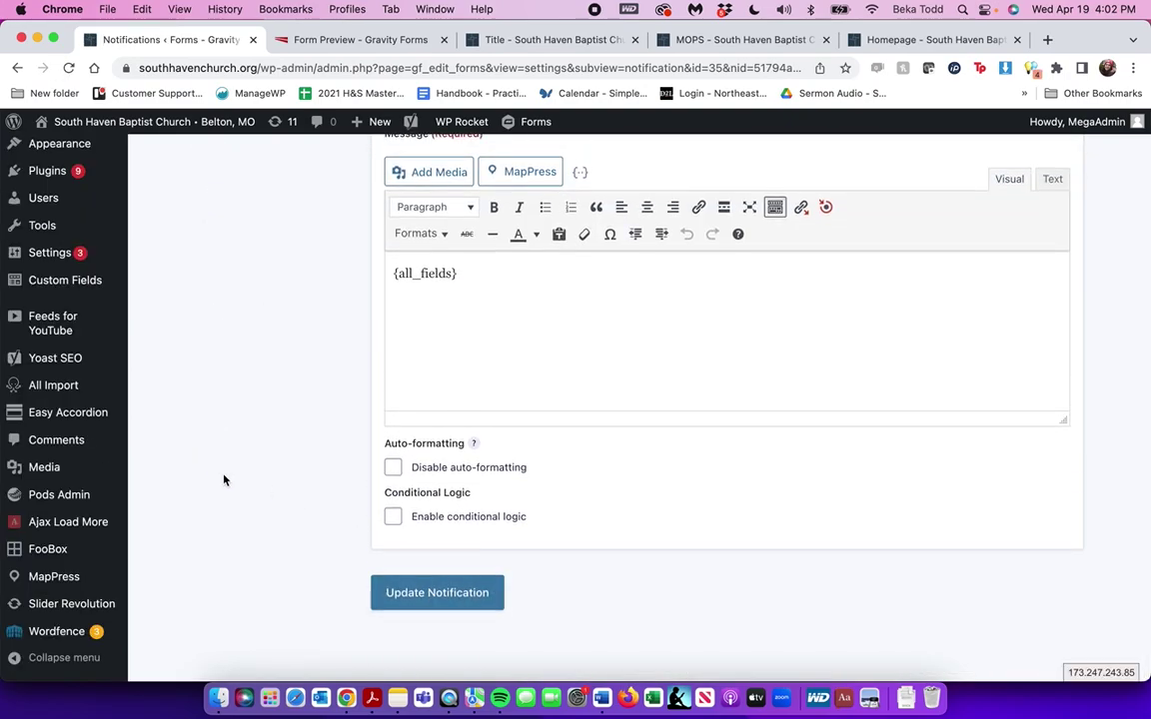
scroll(223, 477, "up", 5)
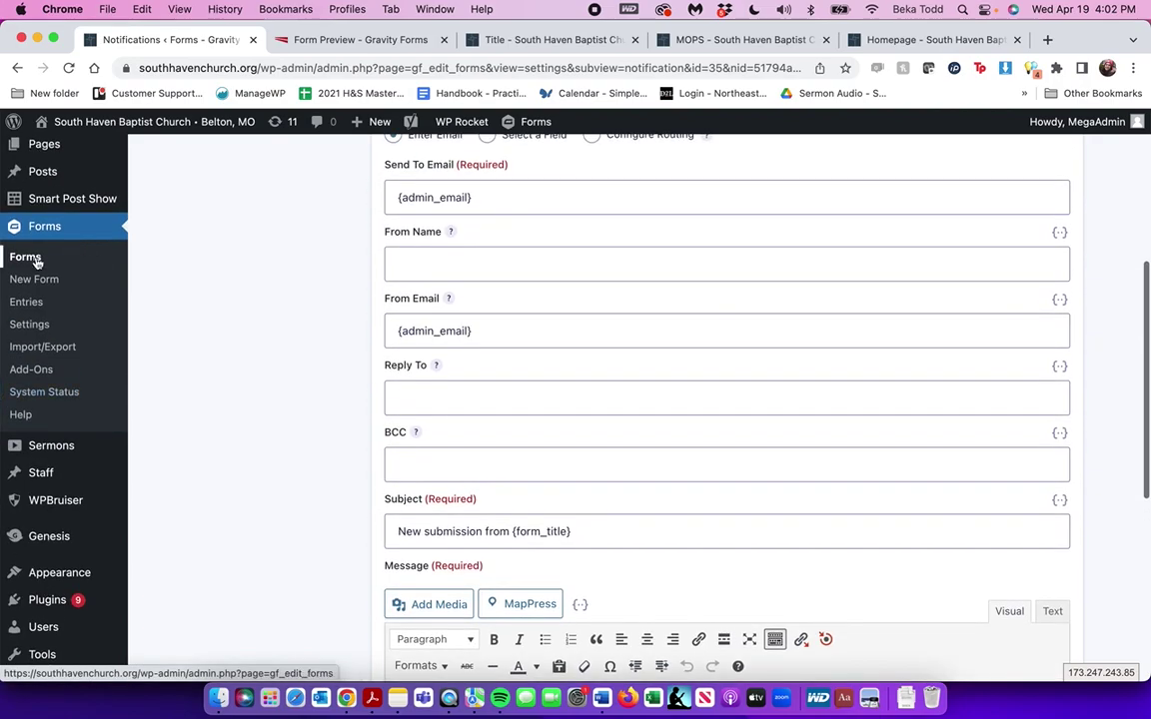
left_click(35, 259)
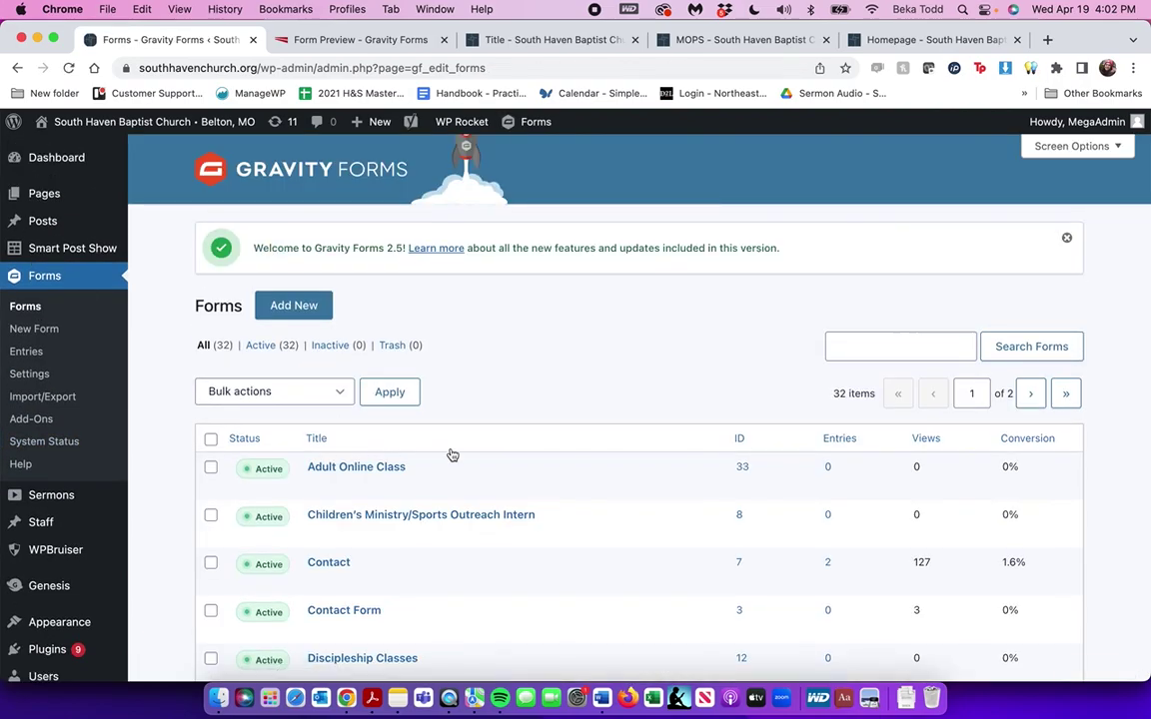
Trash the Test2 form, leaving 31 forms and 1 in Trash
scroll(450, 455, "down", 5)
scroll(451, 455, "down", 5)
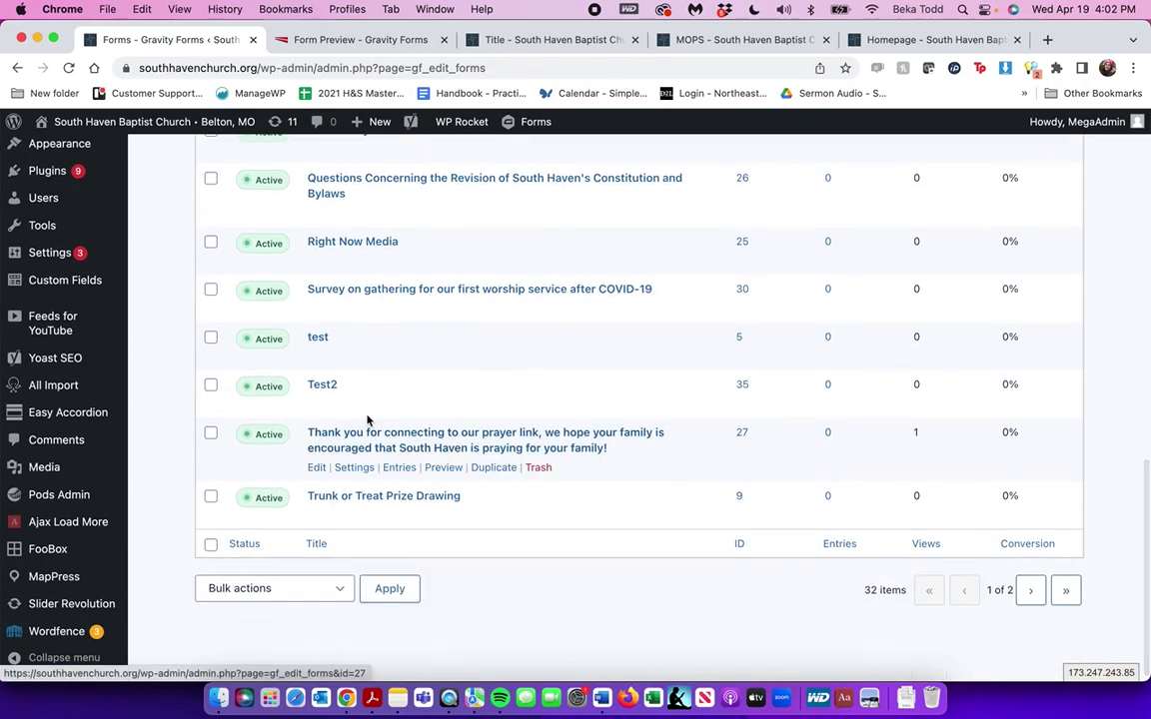
left_click(539, 404)
scroll(696, 394, "down", 3)
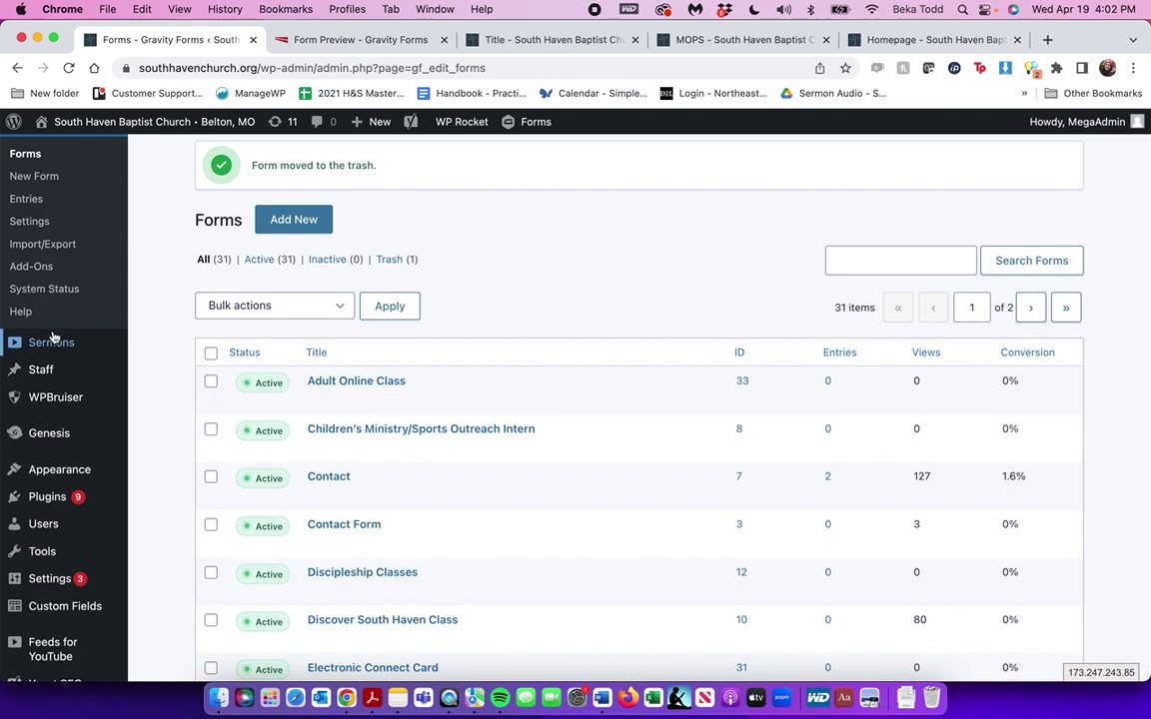
mouse_move(53, 337)
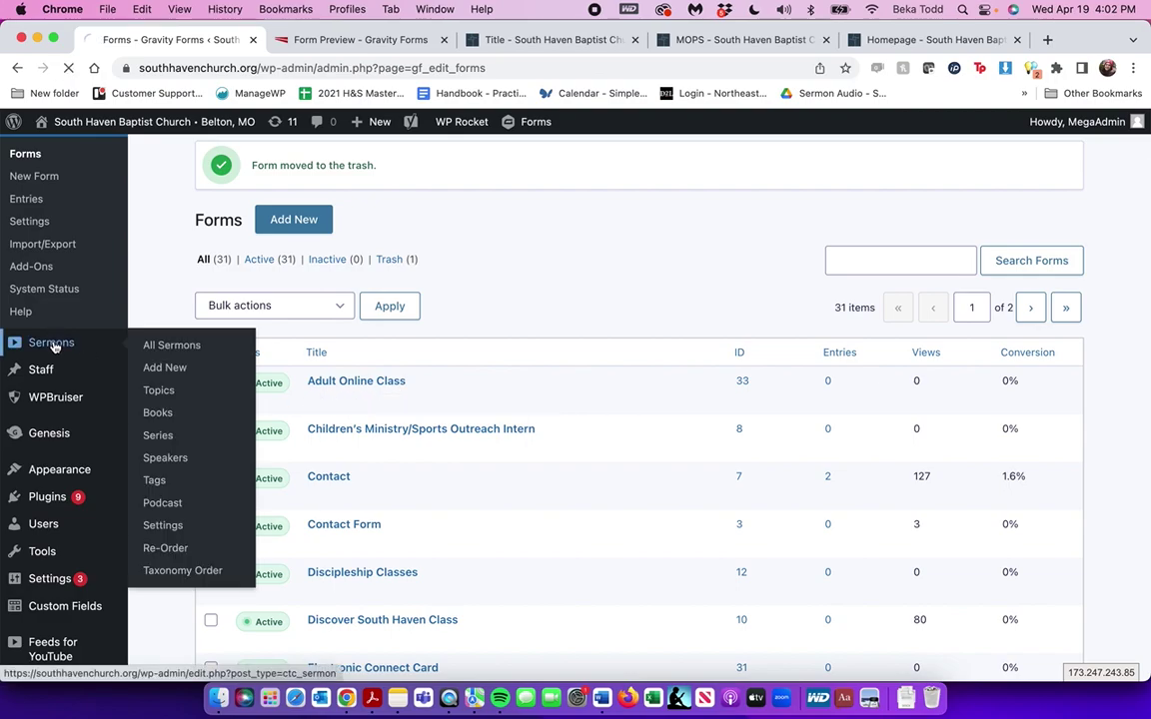
Start a new sermon and bring up the video file picker
left_click(52, 343)
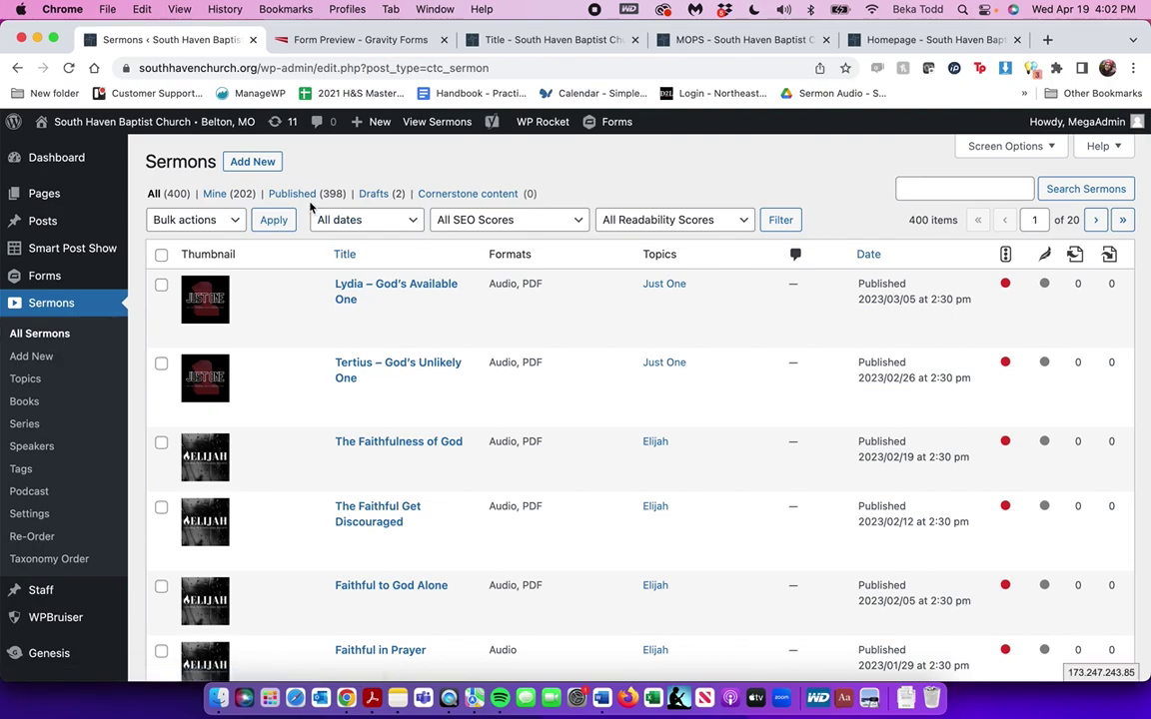
mouse_move(82, 266)
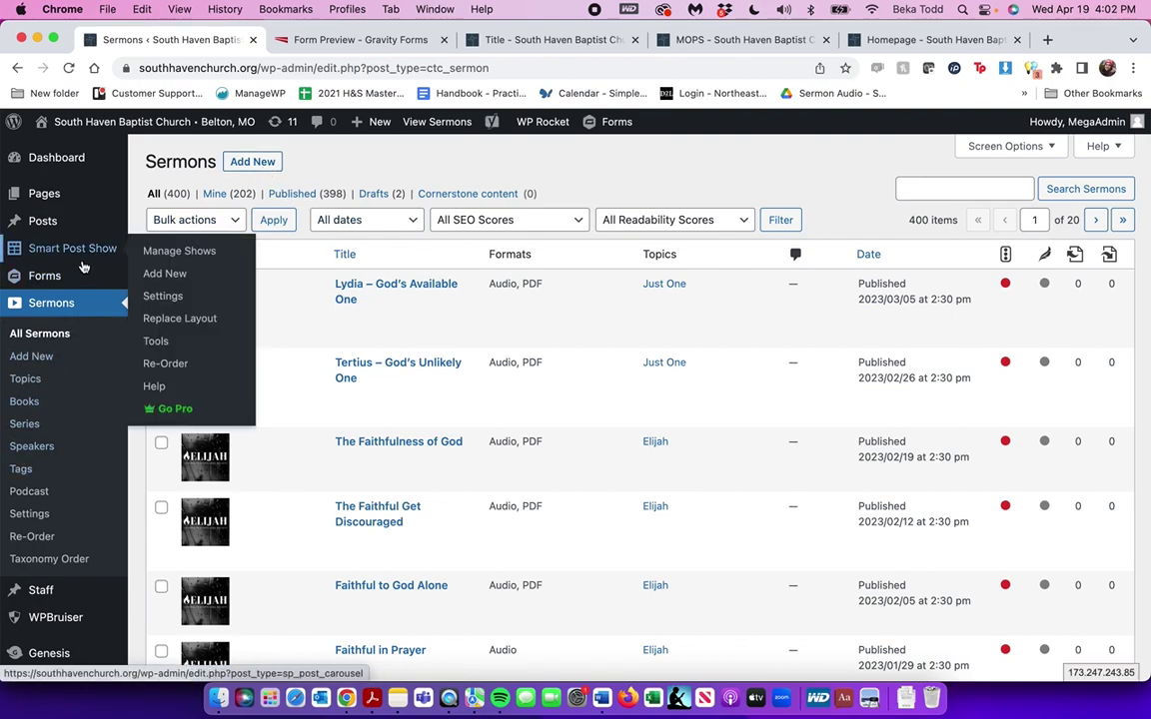
left_click(254, 163)
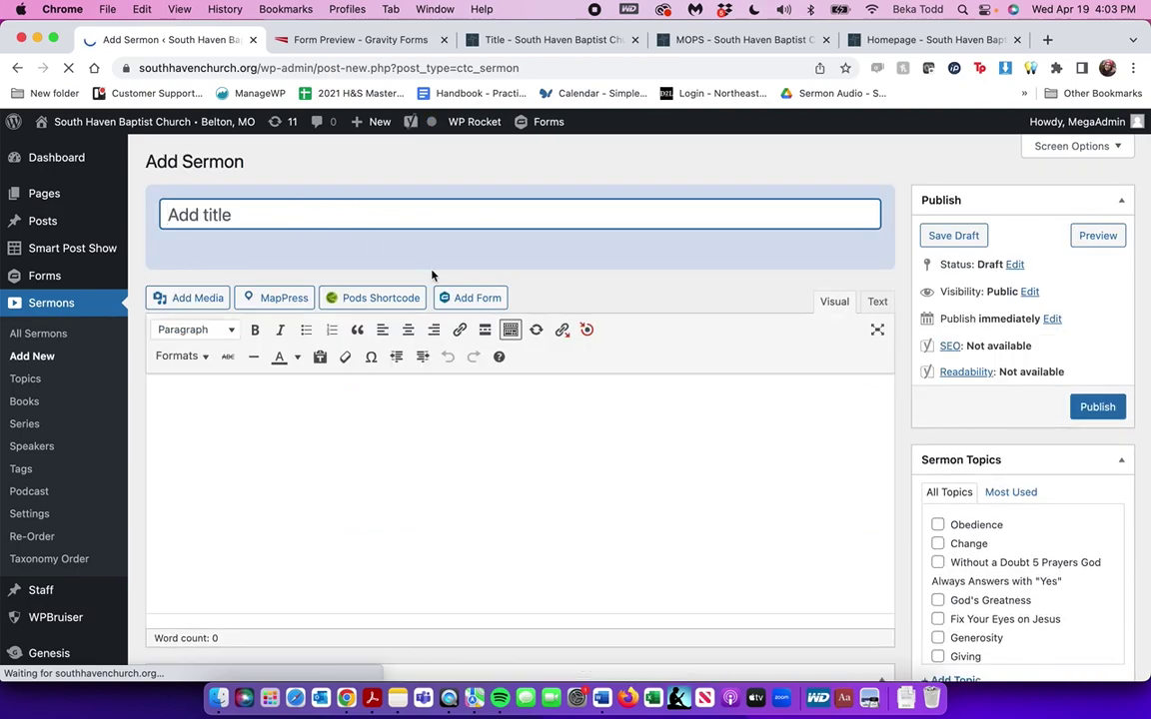
scroll(432, 271, "down", 10)
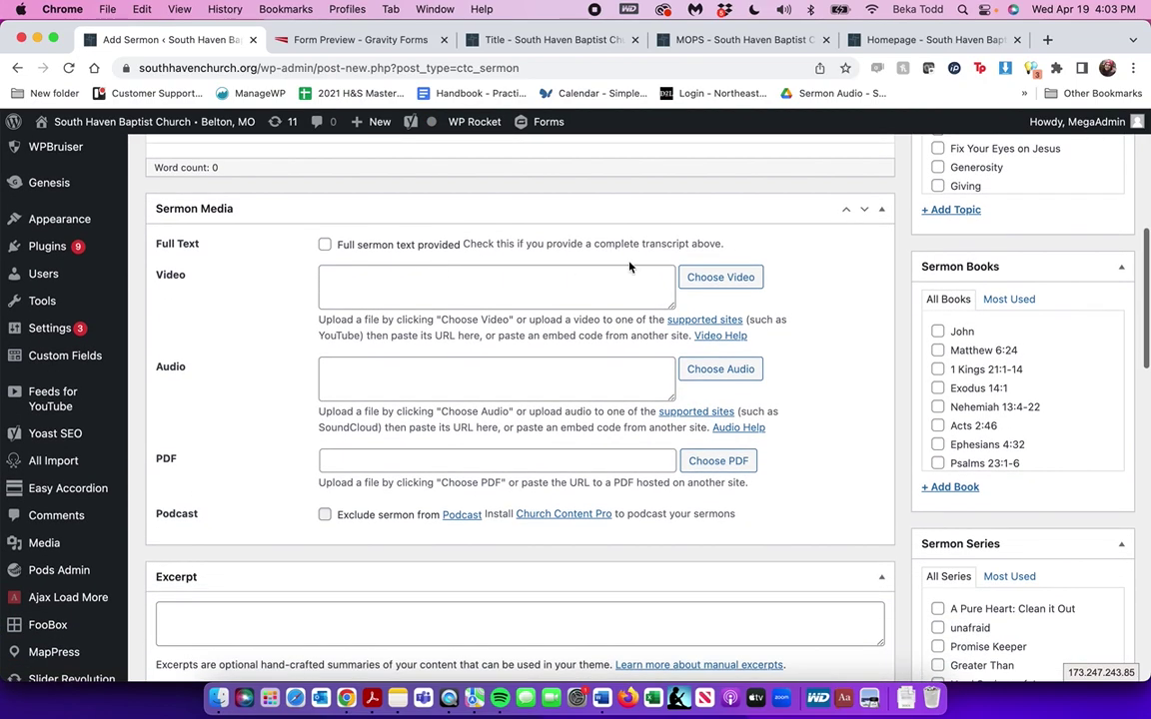
left_click(721, 279)
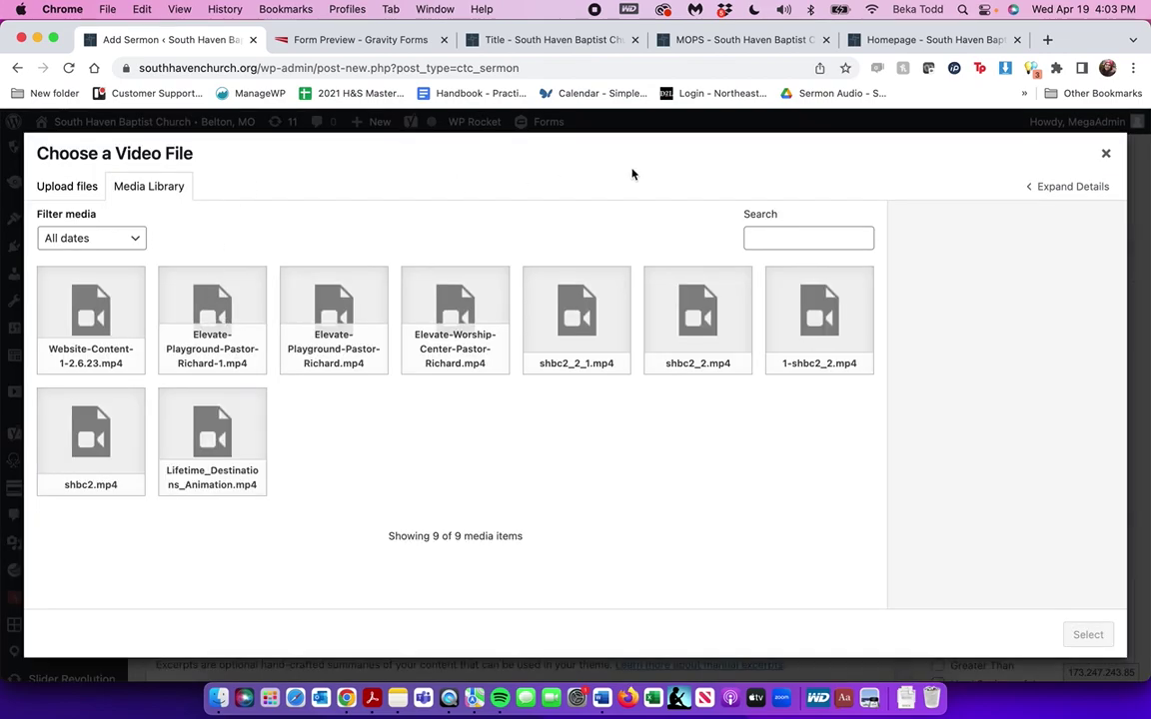
Close the video picker, scroll through the blank Add Sermon form, then open Staff
left_click(1106, 153)
scroll(583, 470, "down", 5)
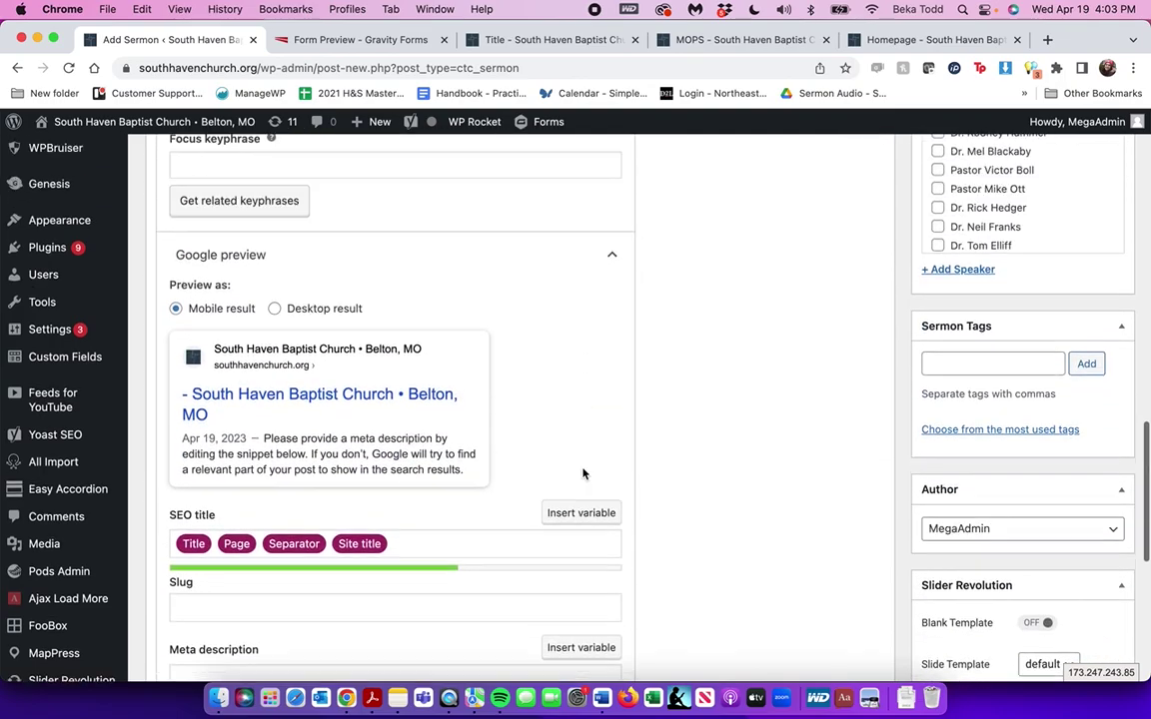
scroll(956, 346, "up", 3)
scroll(1003, 288, "down", 10)
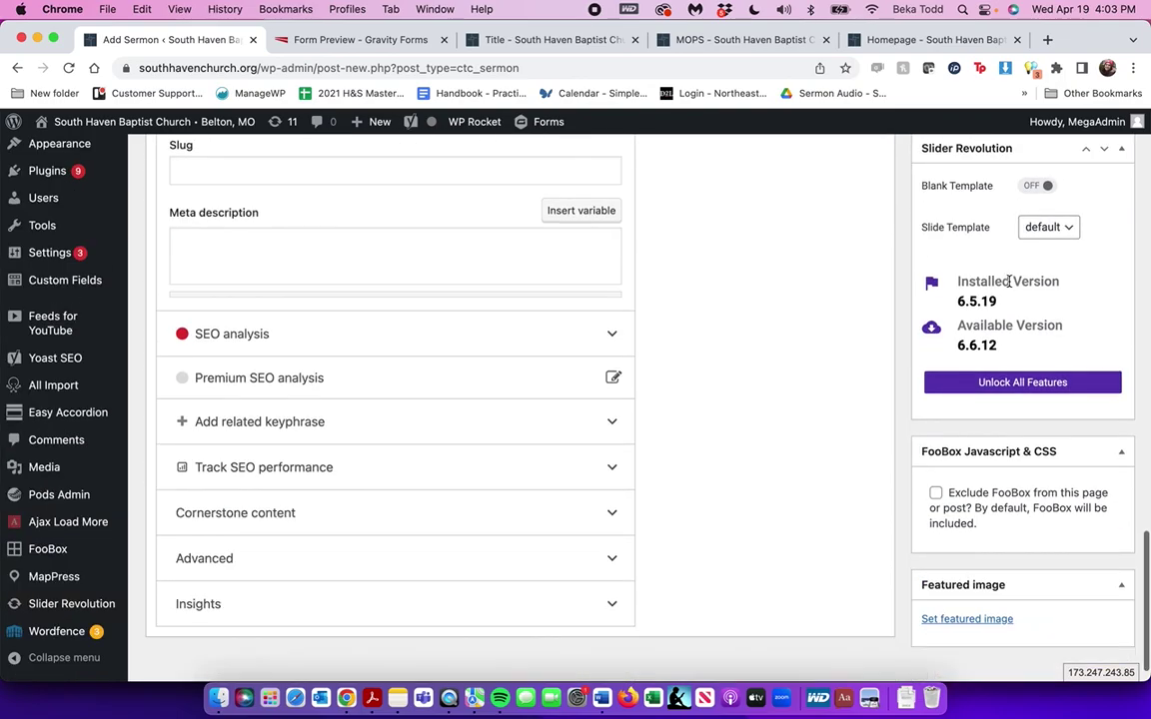
scroll(1009, 282, "up", 15)
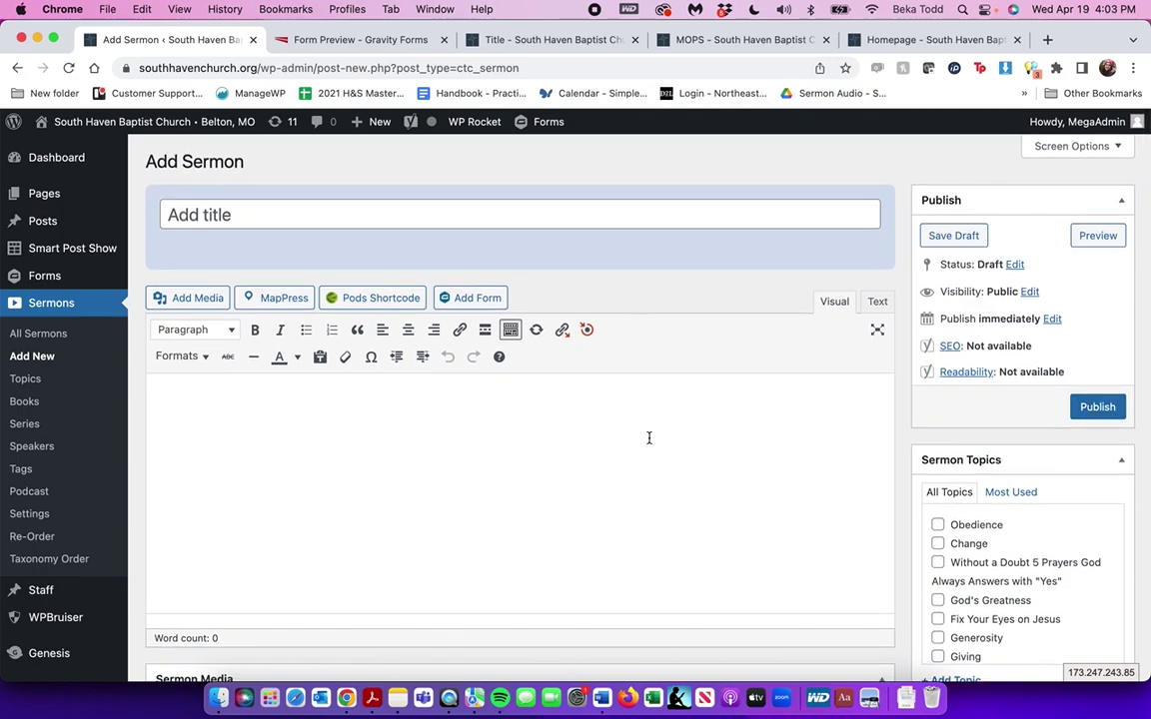
scroll(999, 585, "down", 10)
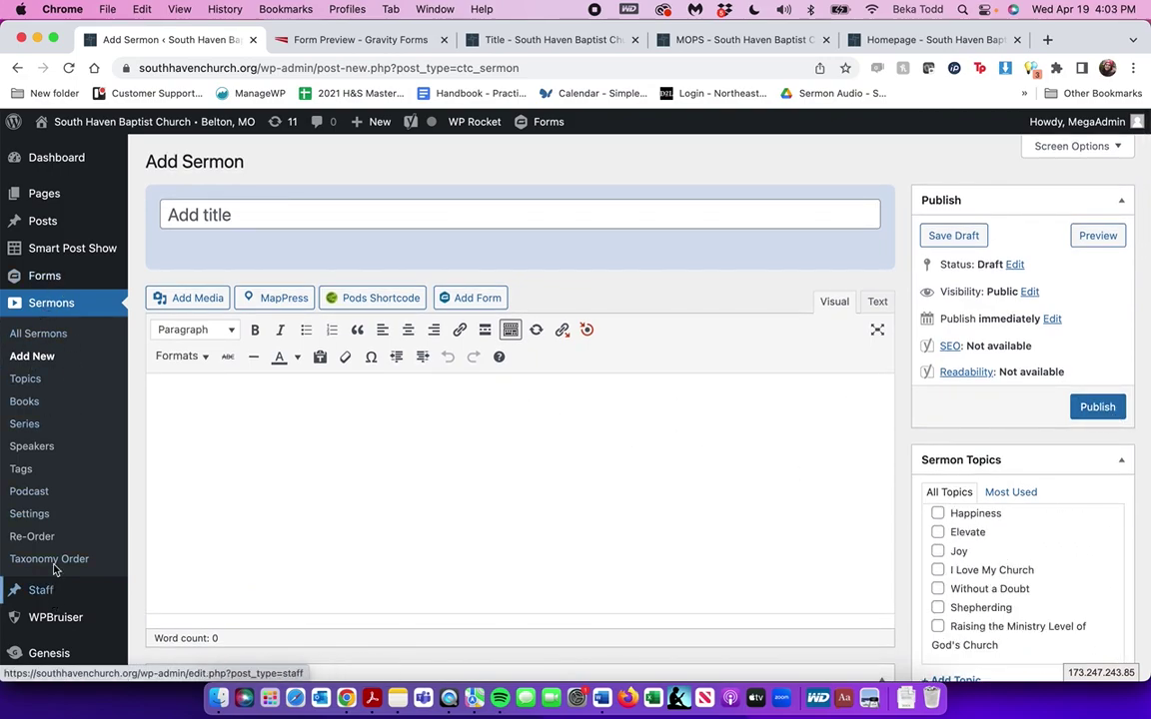
scroll(54, 337, "down", 3)
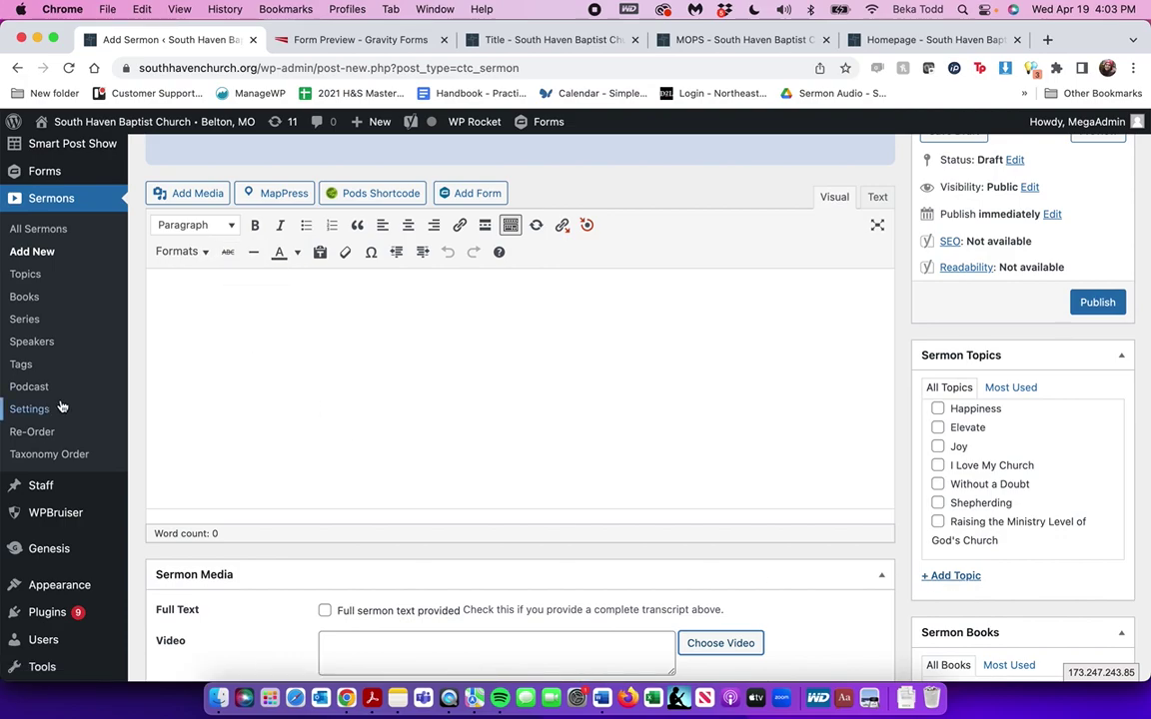
scroll(411, 429, "down", 5)
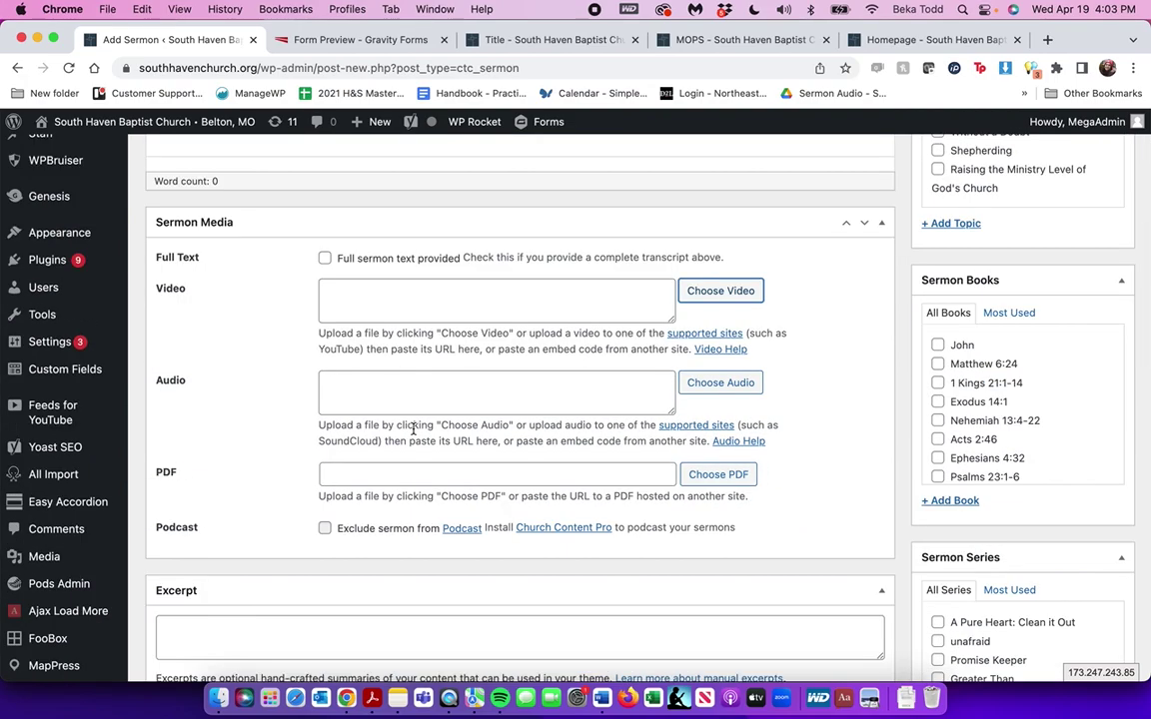
scroll(413, 428, "up", 6)
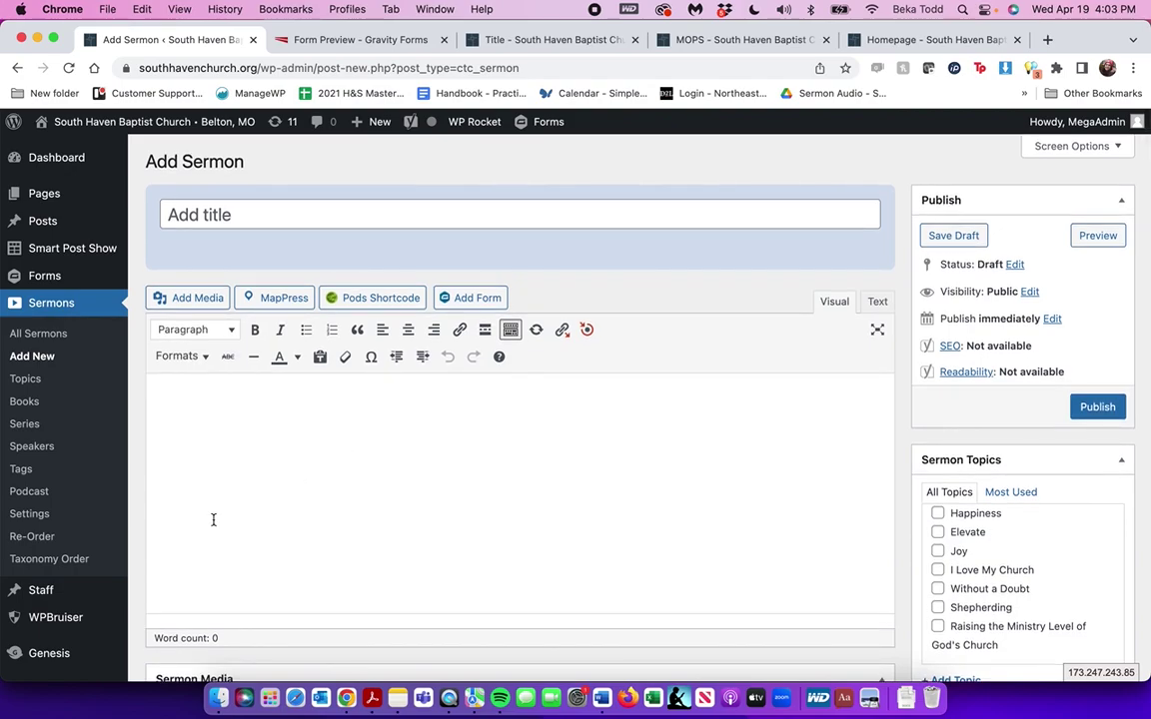
left_click(45, 590)
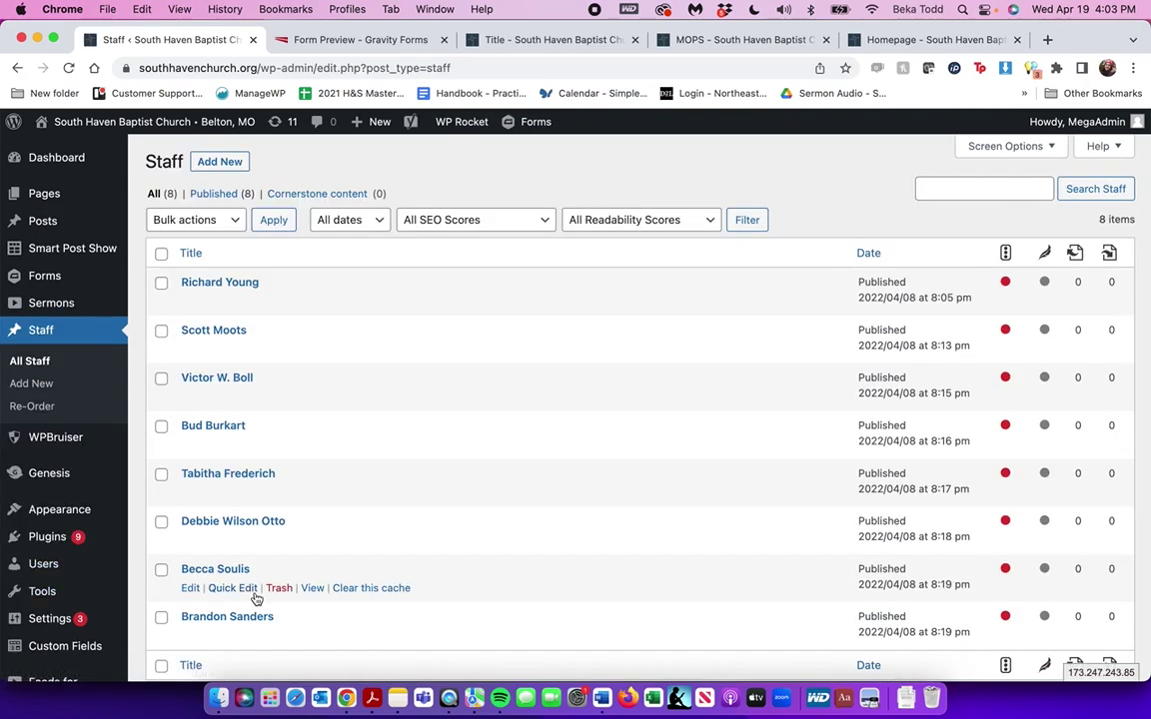
Open the Senior Pastor's entry from the Staff list for editing
scroll(305, 355, "down", 5)
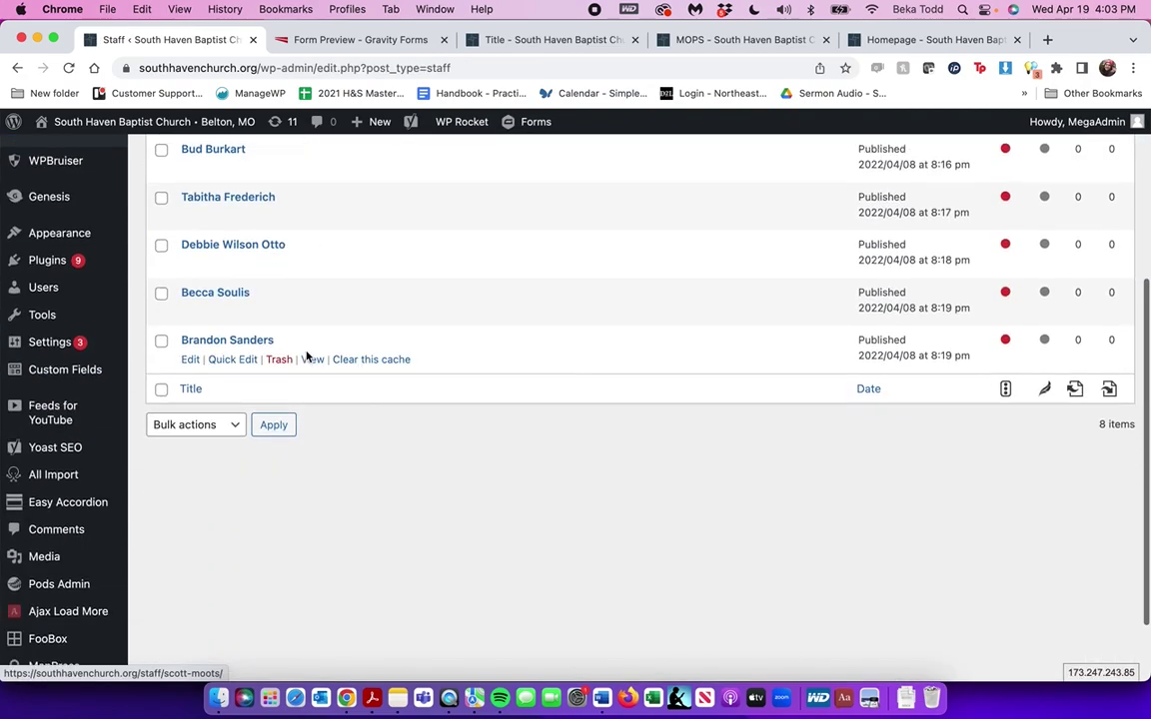
scroll(307, 356, "up", 5)
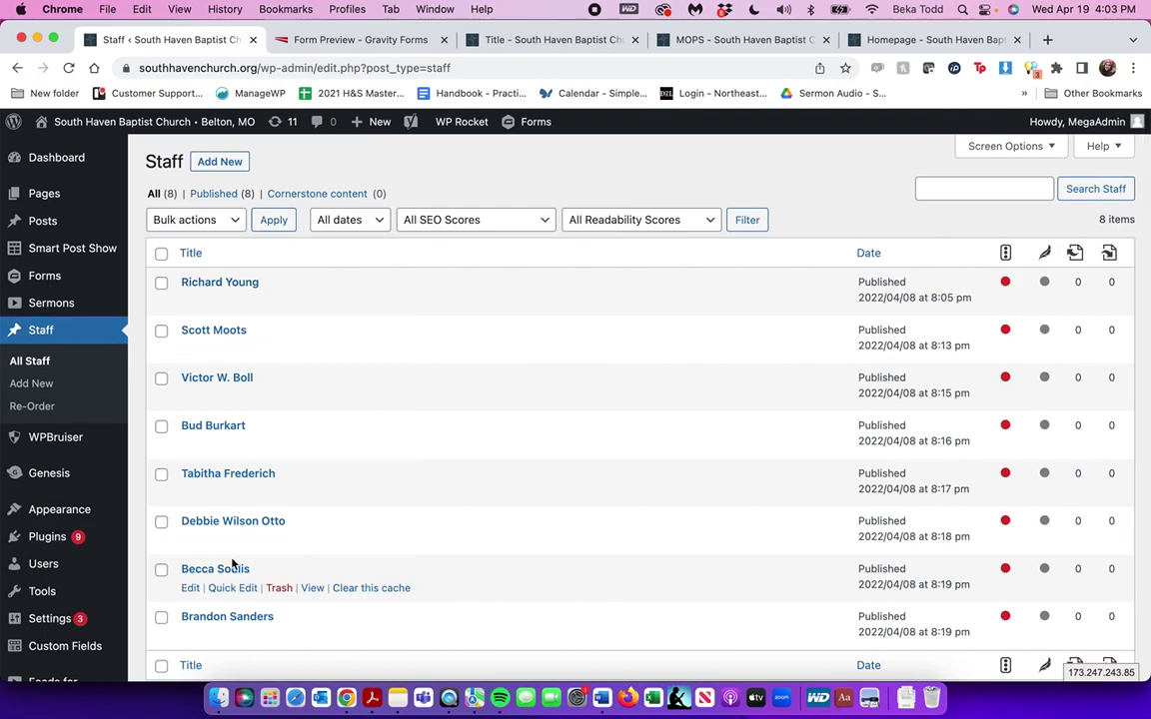
left_click(247, 285)
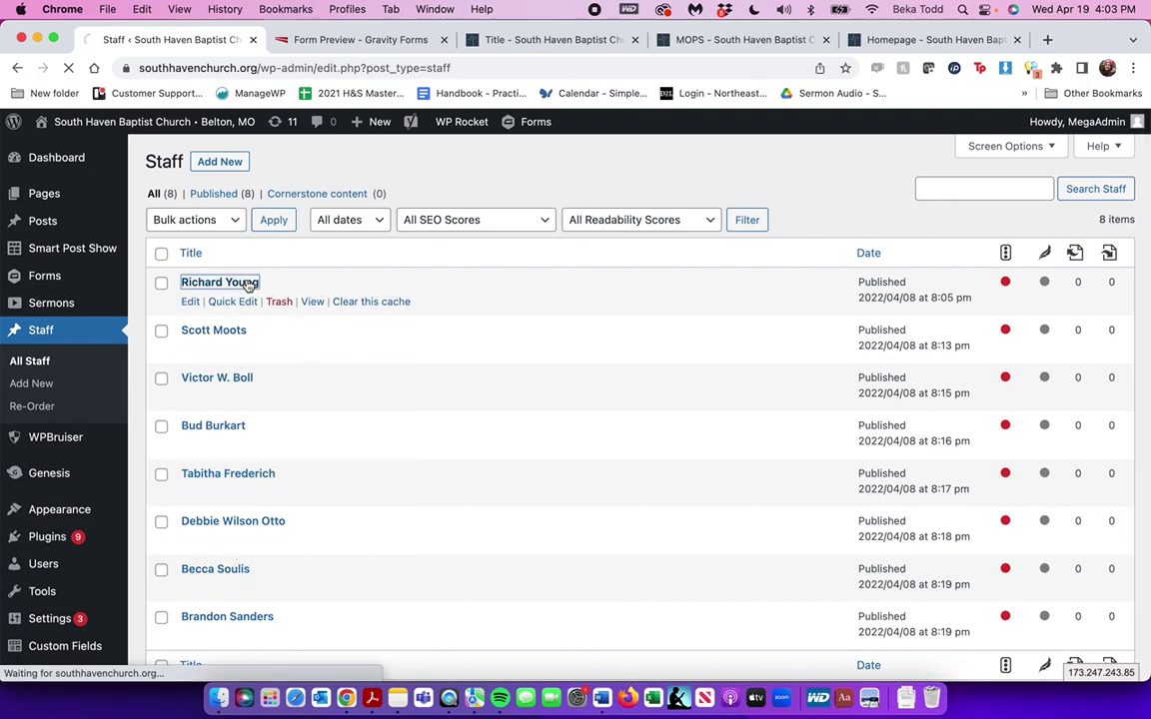
Read through the Senior Pastor's bio and image fields, then return to the staff list
scroll(249, 287, "down", 5)
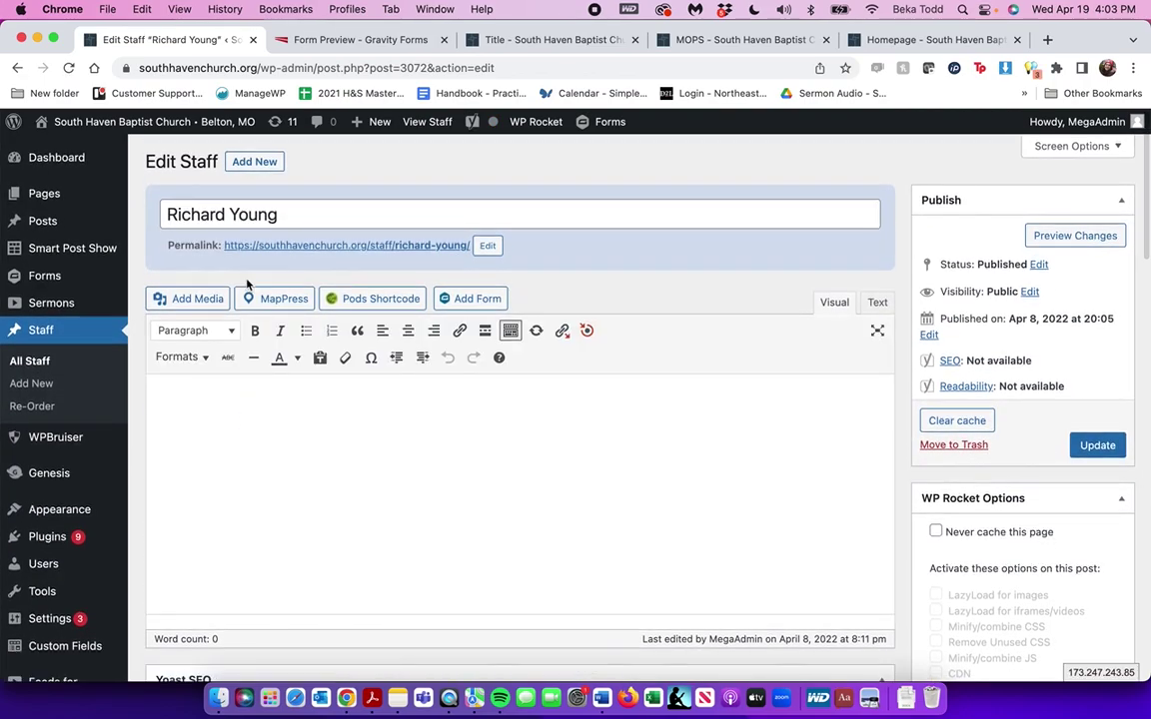
scroll(356, 507, "down", 20)
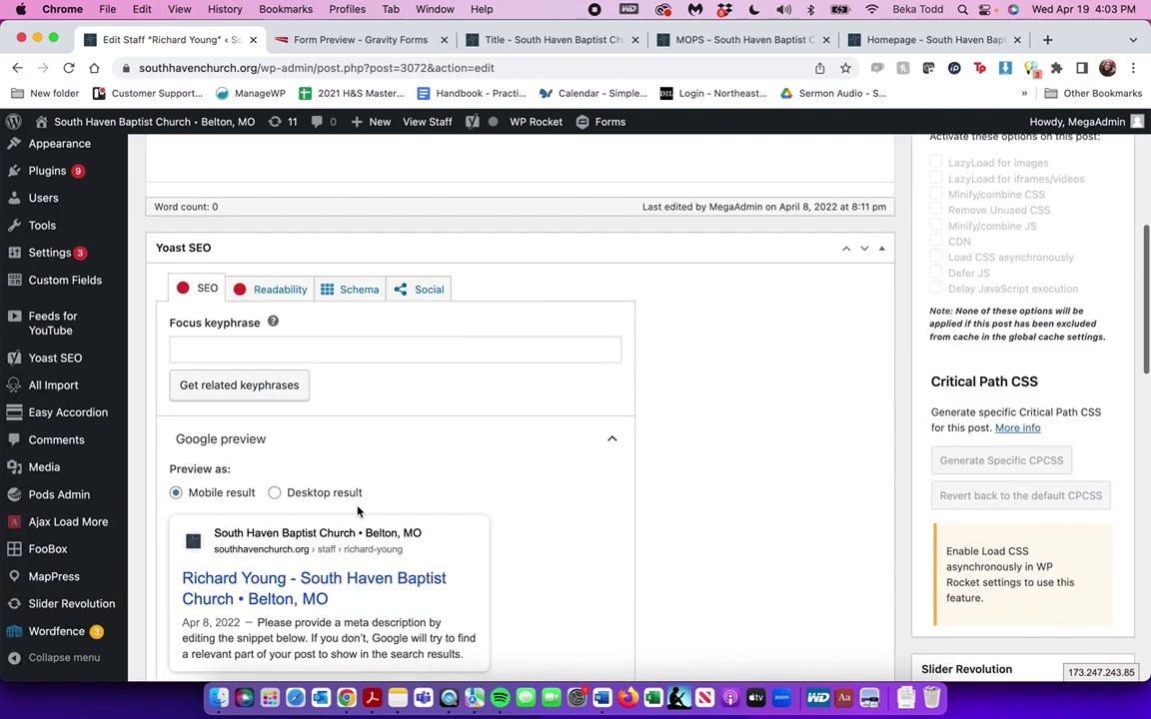
scroll(357, 506, "up", 3)
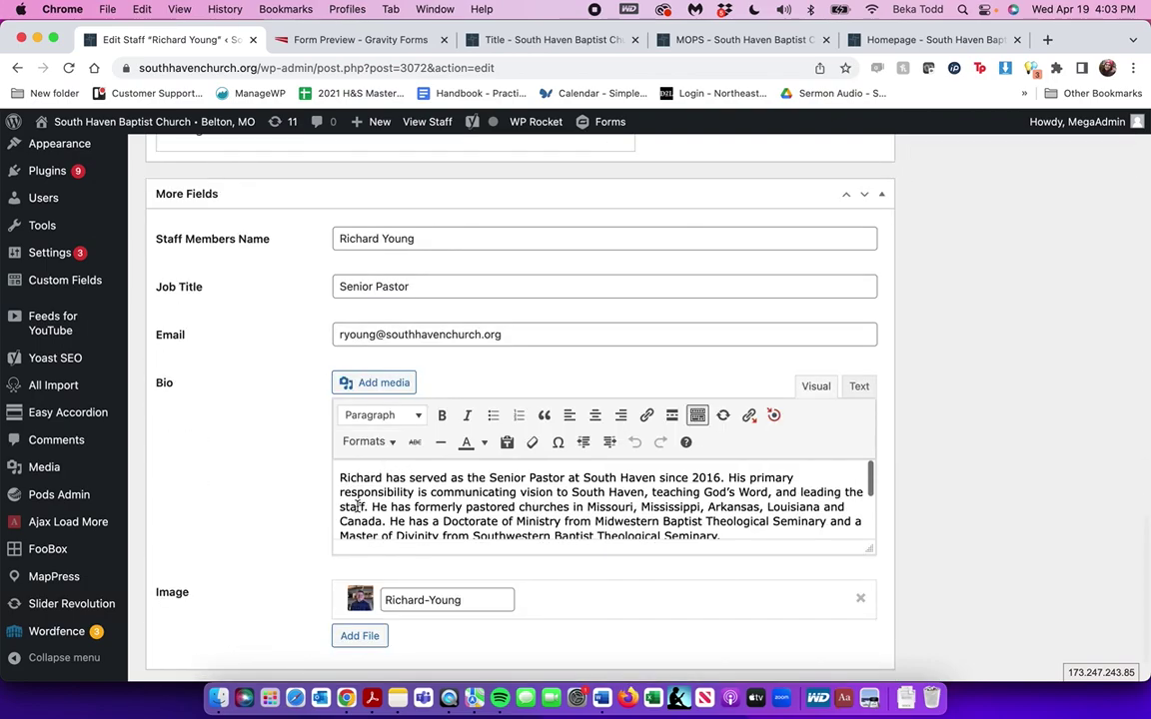
scroll(432, 291, "down", 1)
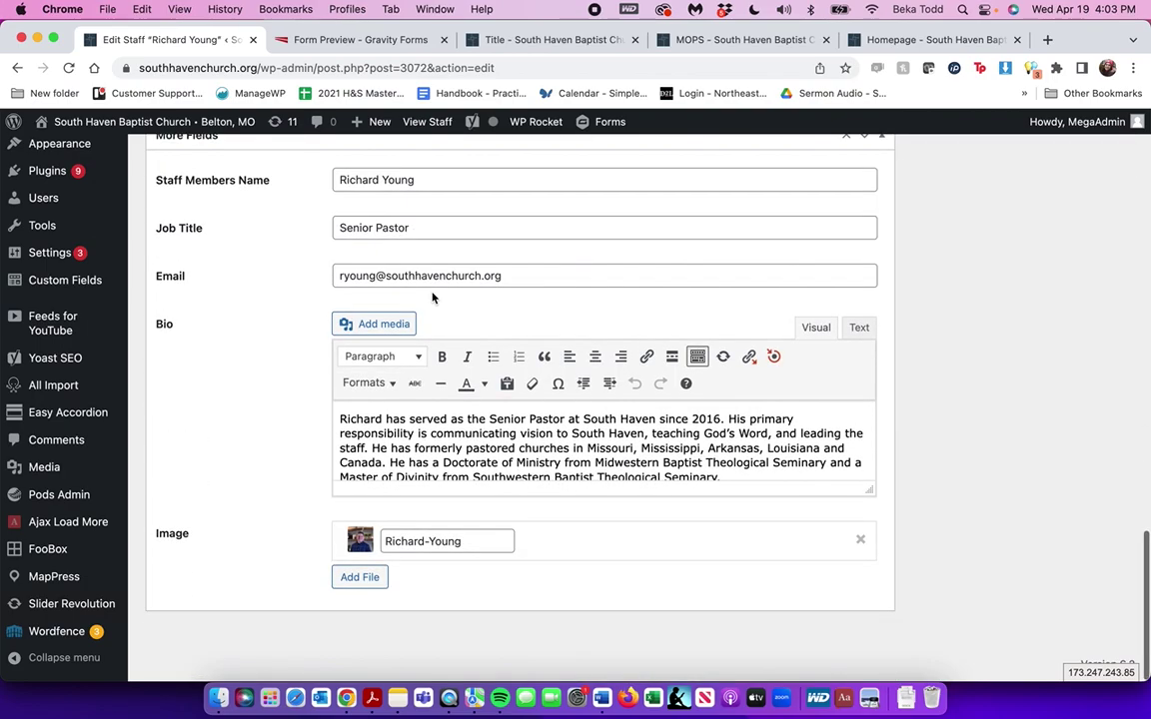
scroll(469, 472, "down", 3)
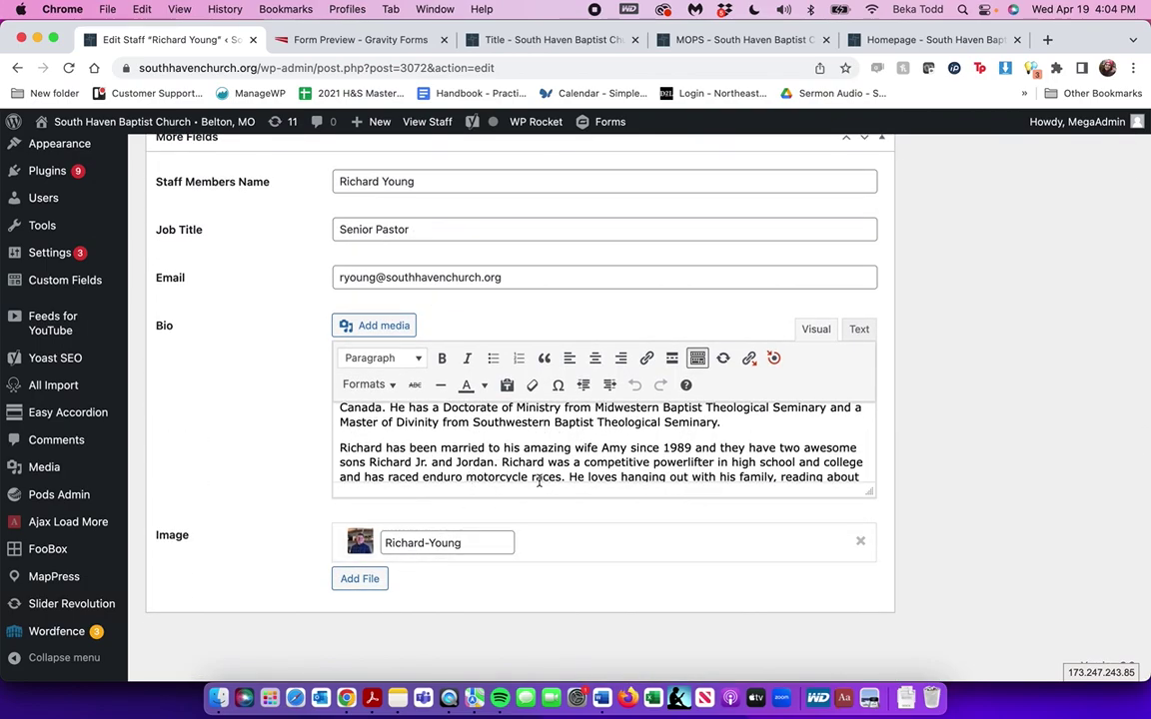
scroll(550, 427, "down", 2)
scroll(551, 426, "up", 20)
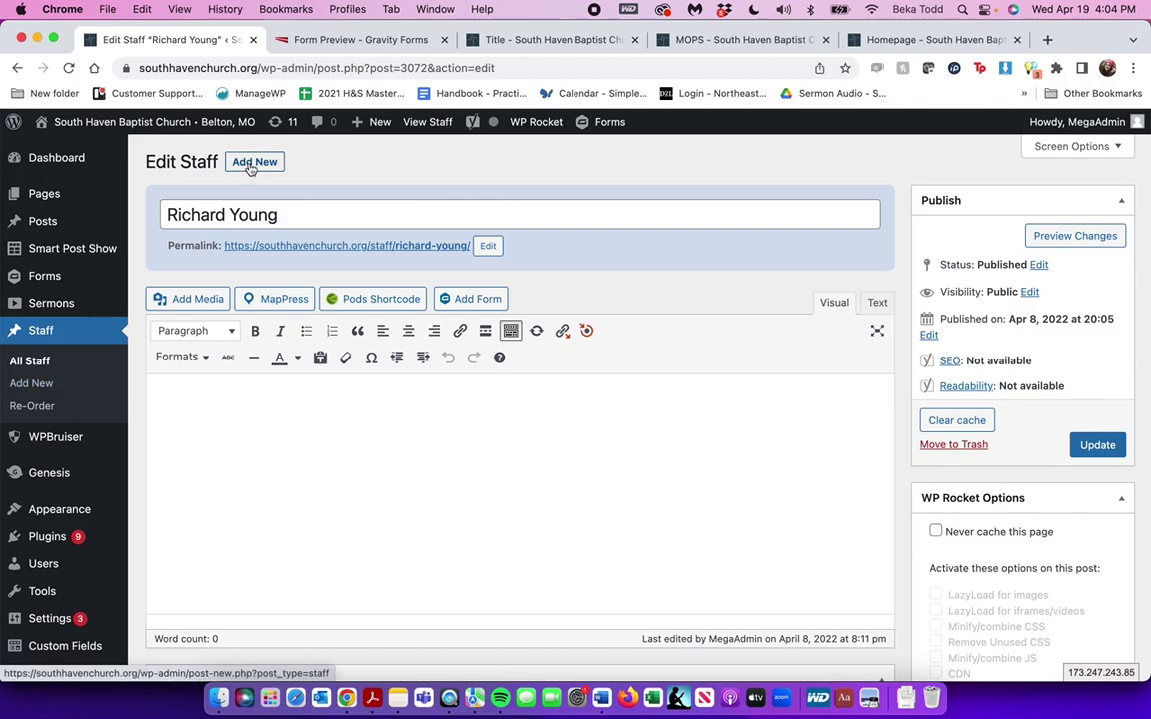
scroll(491, 466, "down", 20)
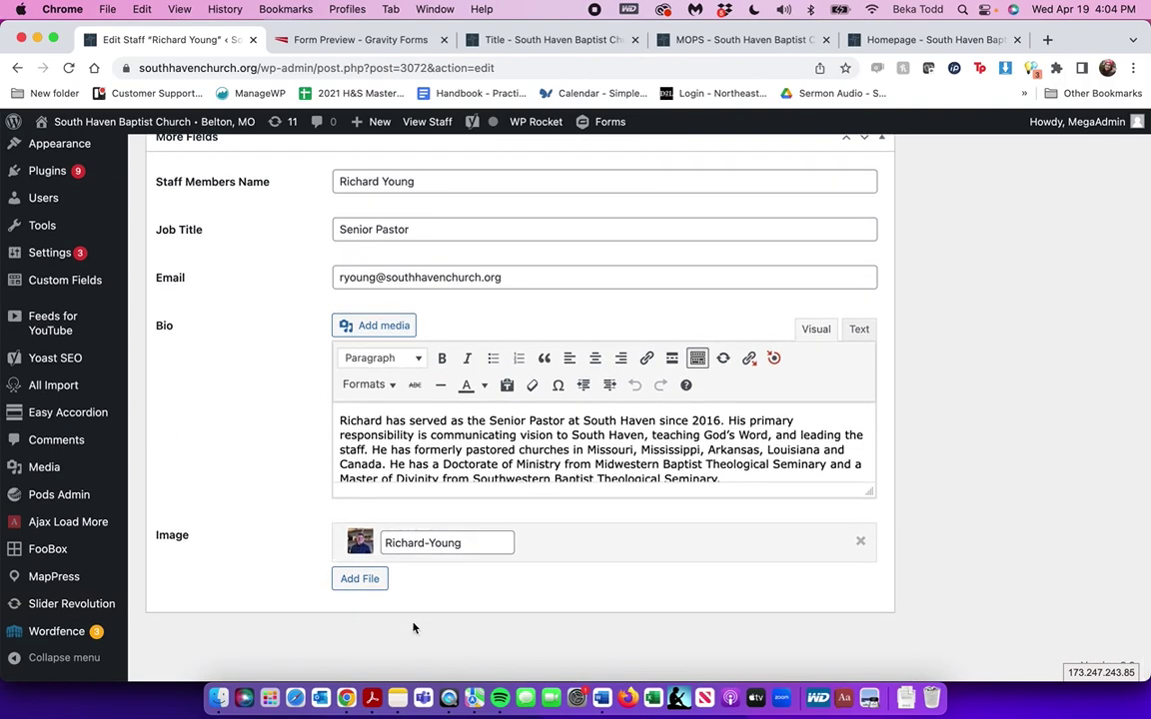
scroll(357, 295, "up", 4)
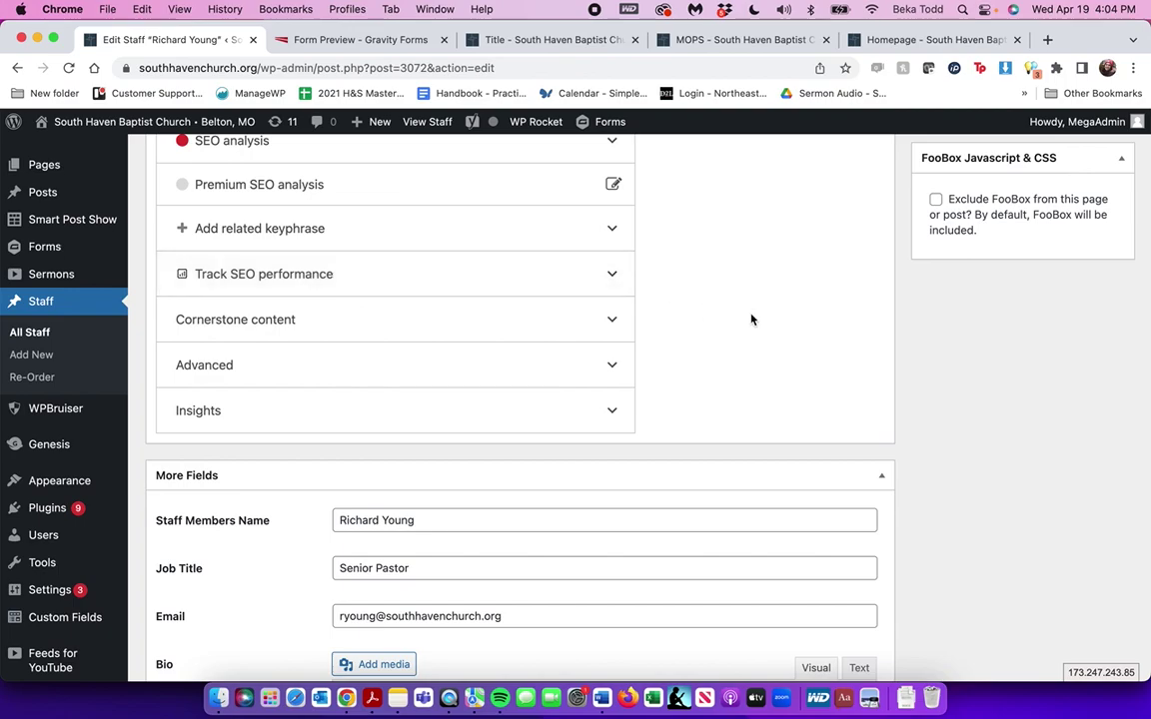
scroll(750, 318, "up", 1)
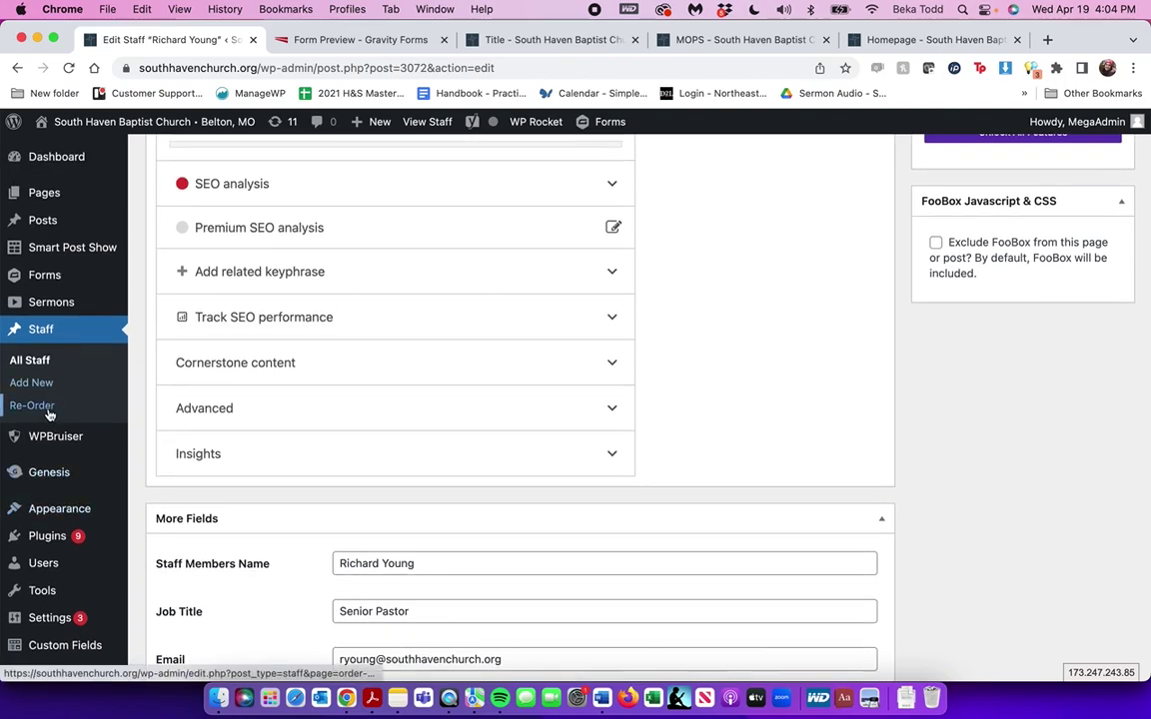
left_click(36, 370)
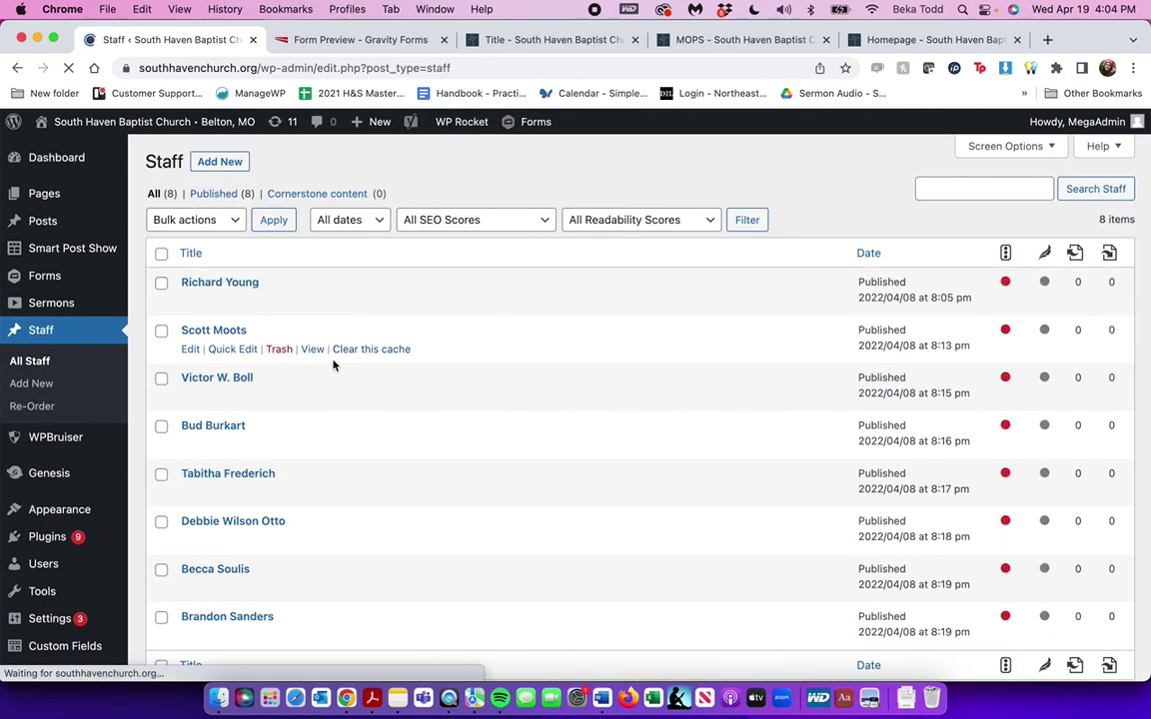
Look over the full list of staff entries
mouse_move(280, 399)
mouse_move(244, 441)
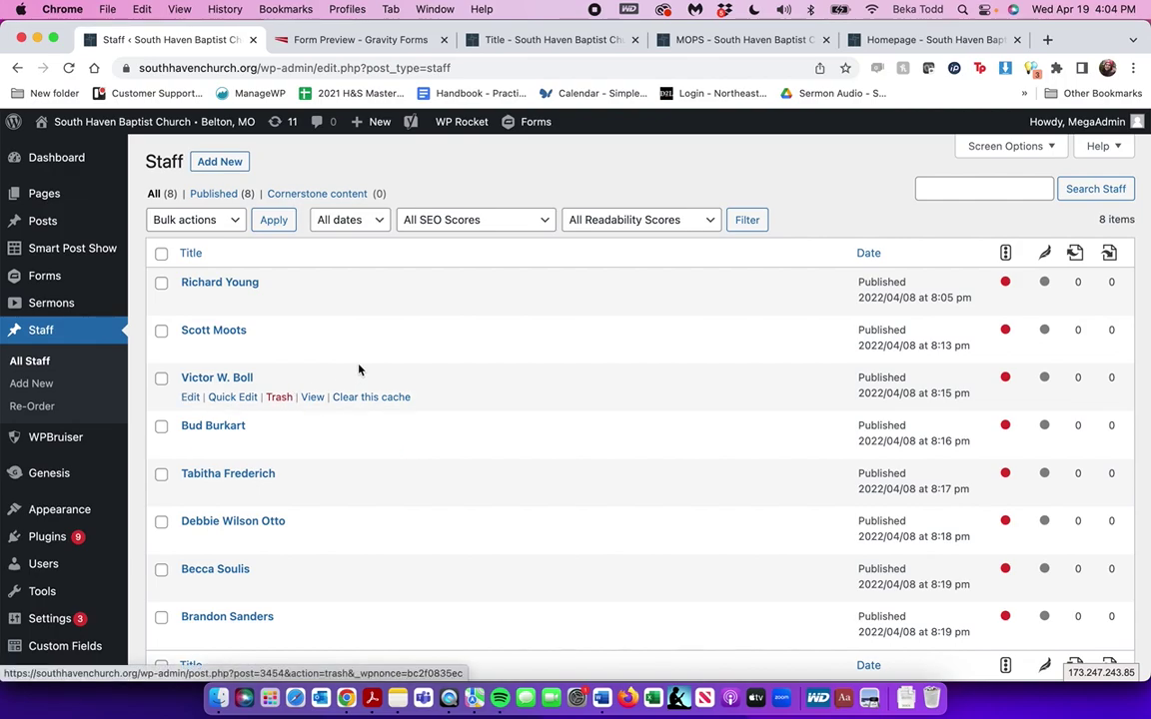
scroll(358, 370, "down", 3)
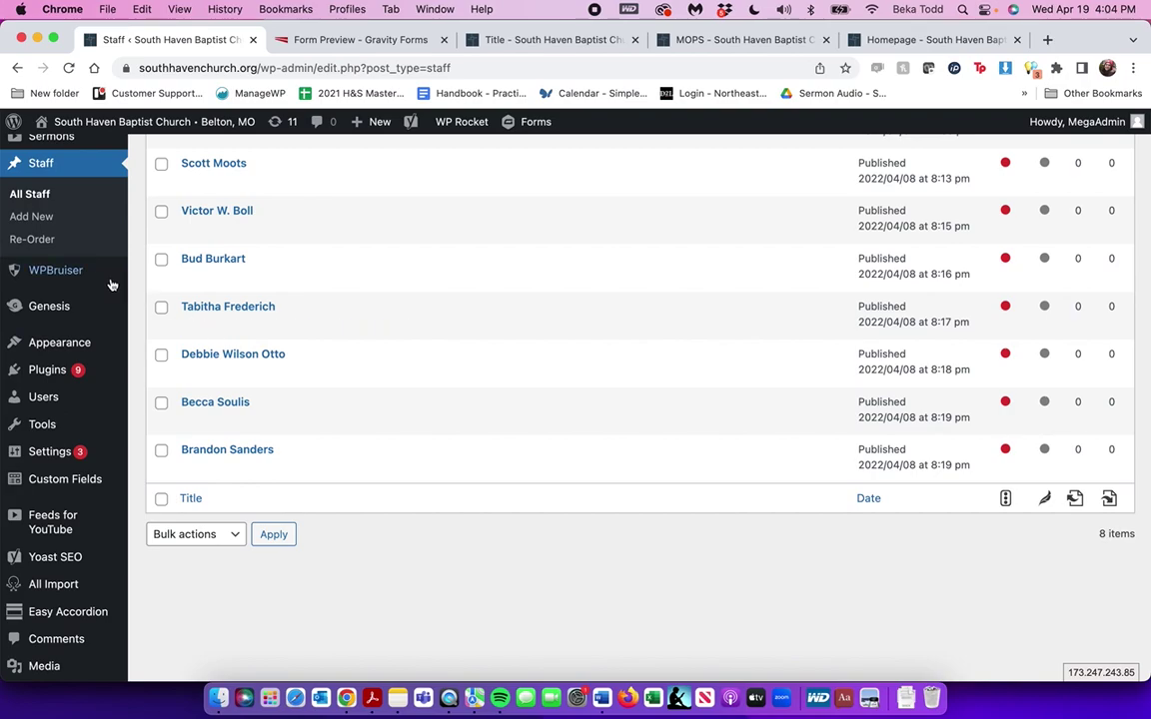
mouse_move(61, 346)
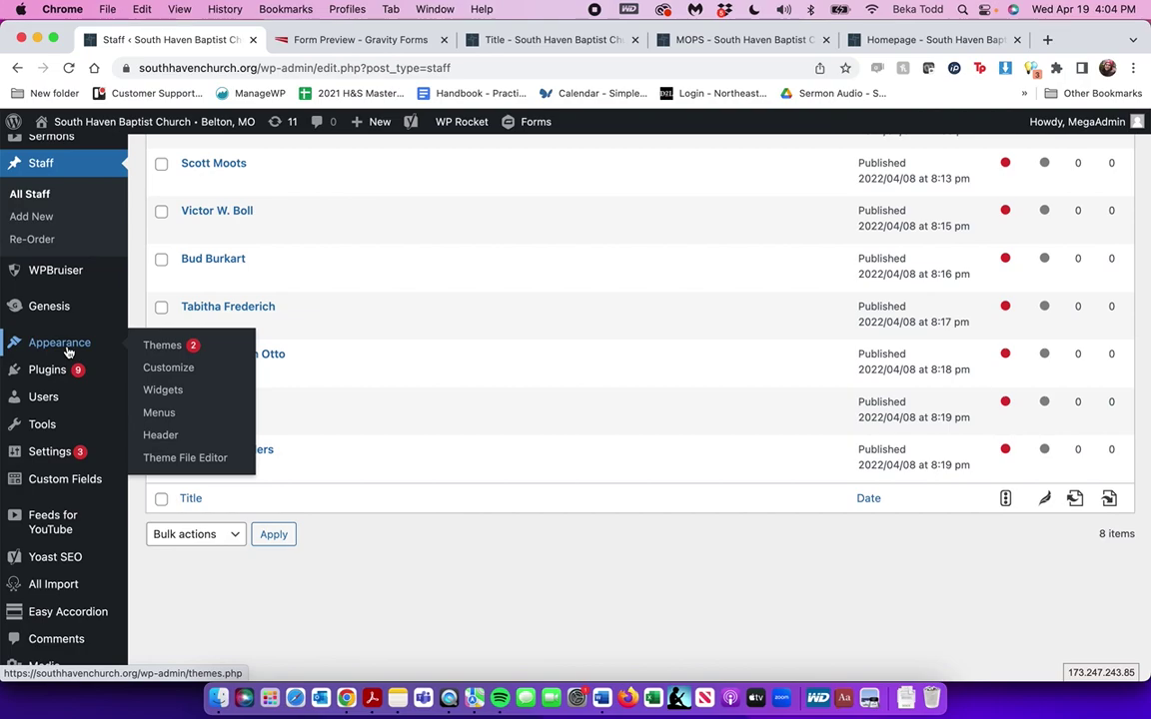
Close the Gravity Forms preview tab, glance at the MOPS page, then open Widgets
left_click(444, 40)
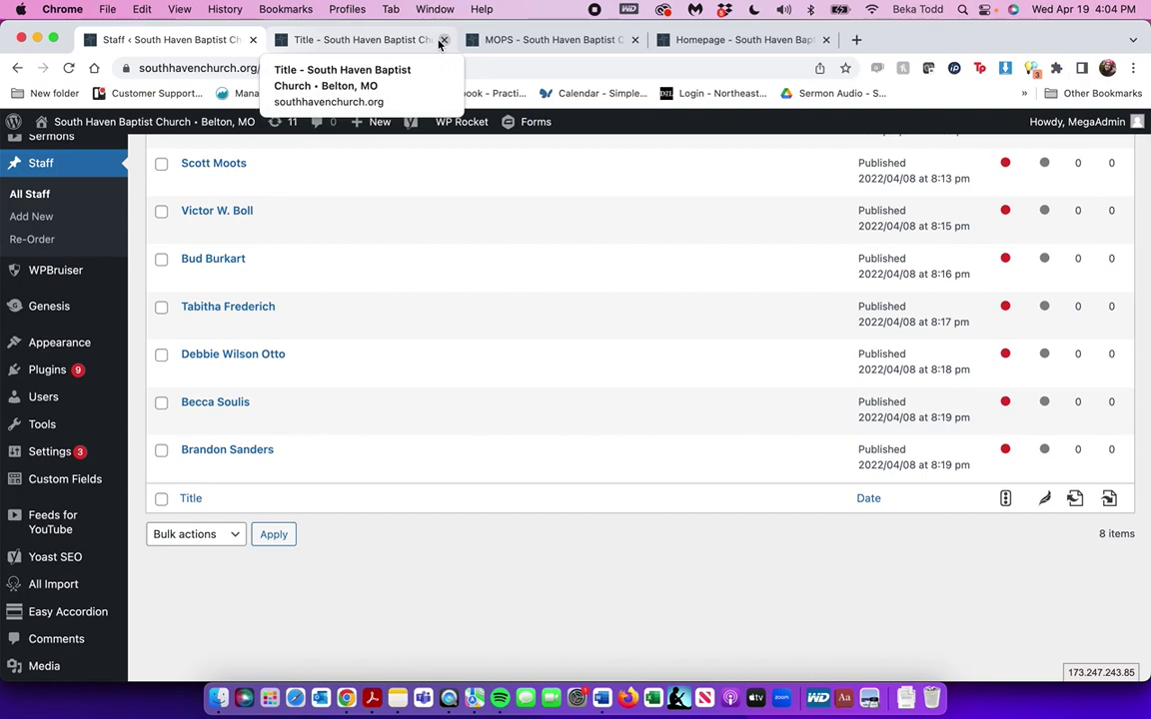
left_click(619, 41)
scroll(683, 315, "up", 5)
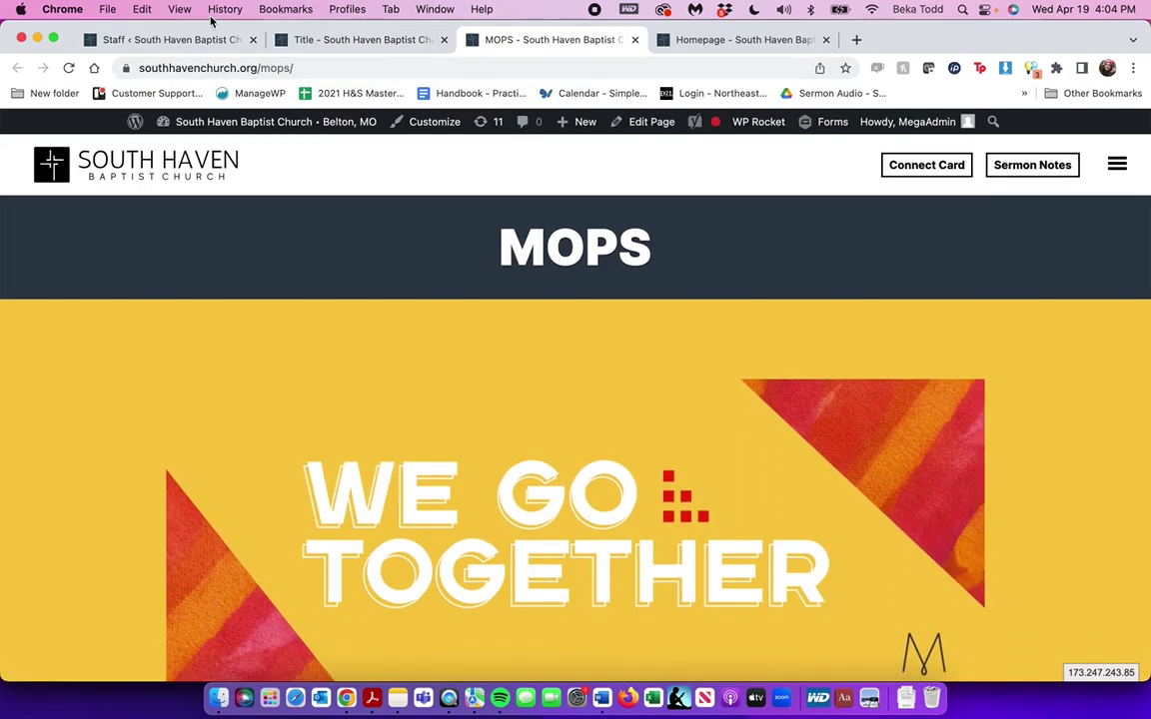
left_click(175, 40)
mouse_move(97, 342)
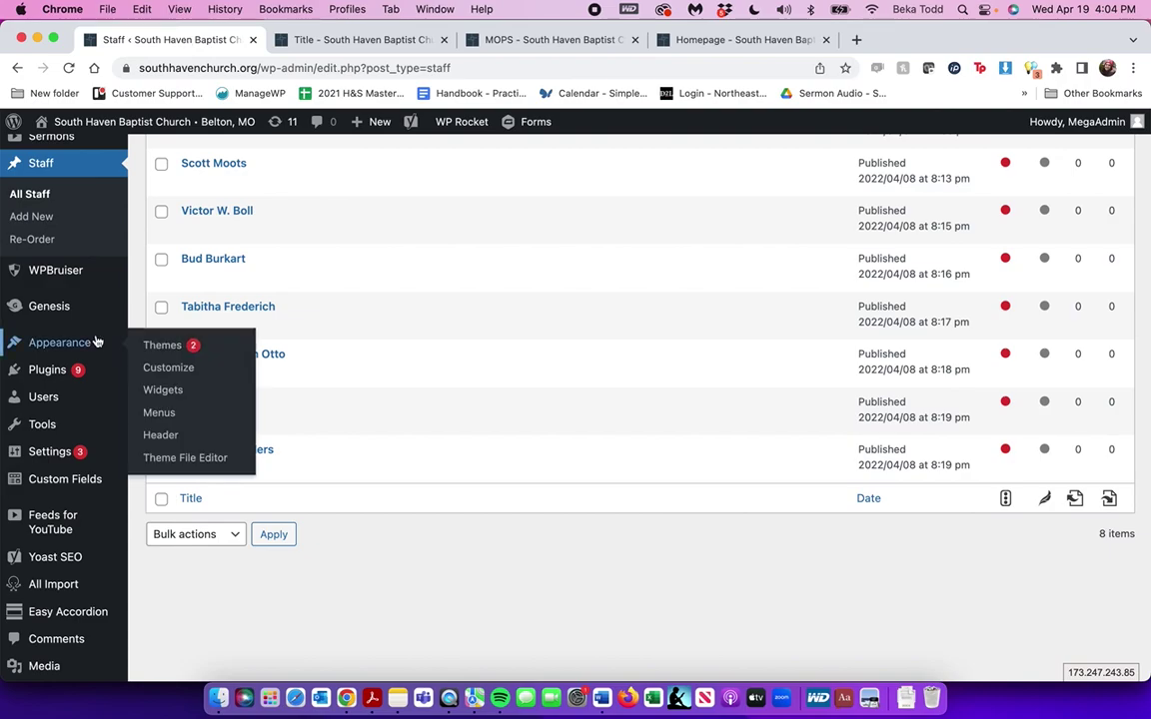
left_click(162, 390)
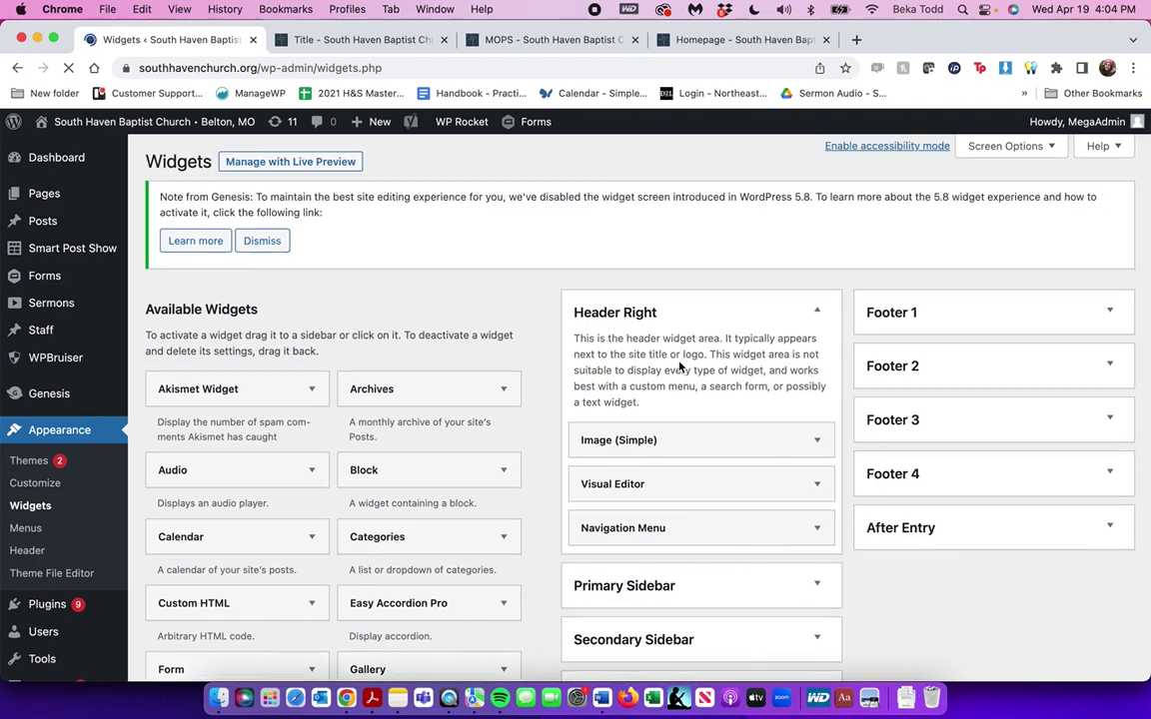
Check Image (Simple), then expand Header Right's Visual Editor widget showing Connect Card and Sermon Notes
scroll(801, 430, "down", 2)
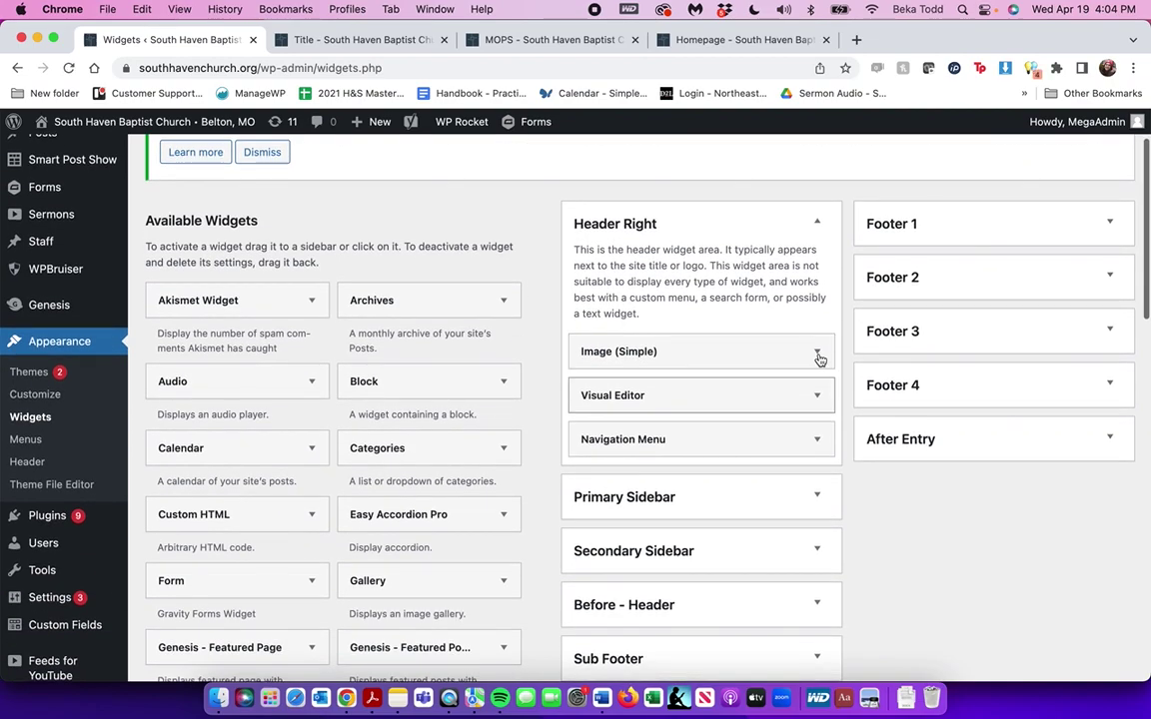
left_click(817, 353)
left_click(817, 354)
left_click(818, 397)
scroll(820, 398, "down", 5)
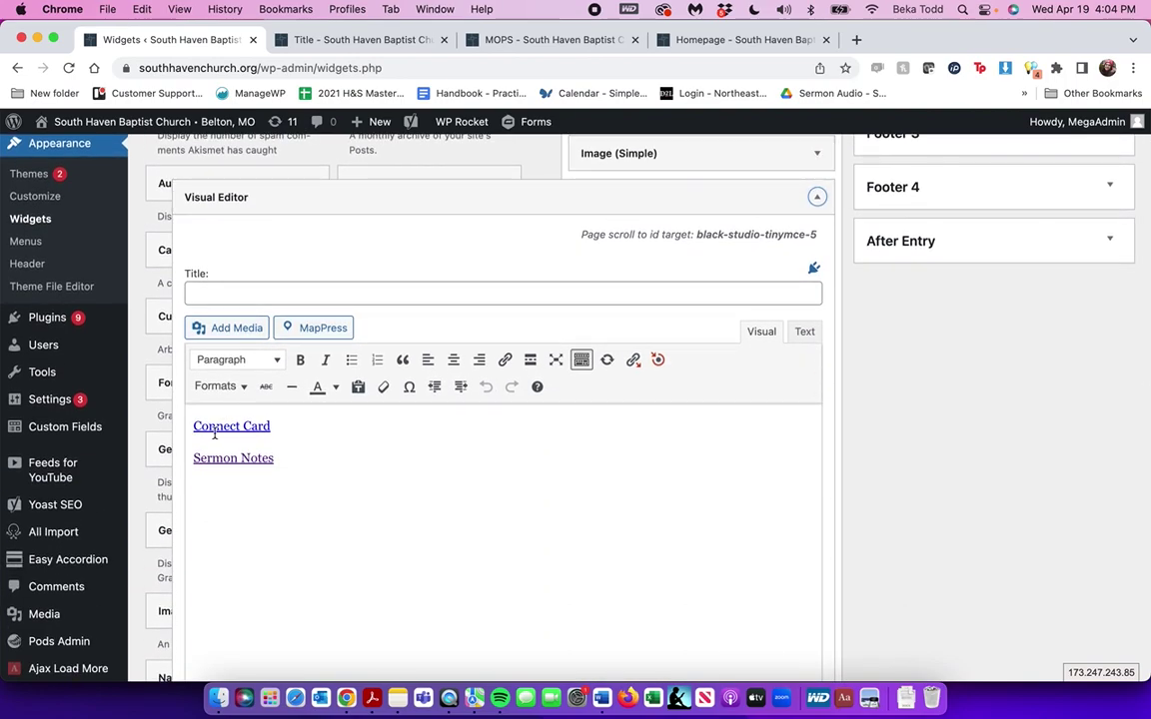
Copy the file URL of the 4.16.23 'Lifes Too Short' outline PDF from the Media Library
left_click(224, 328)
left_click(226, 186)
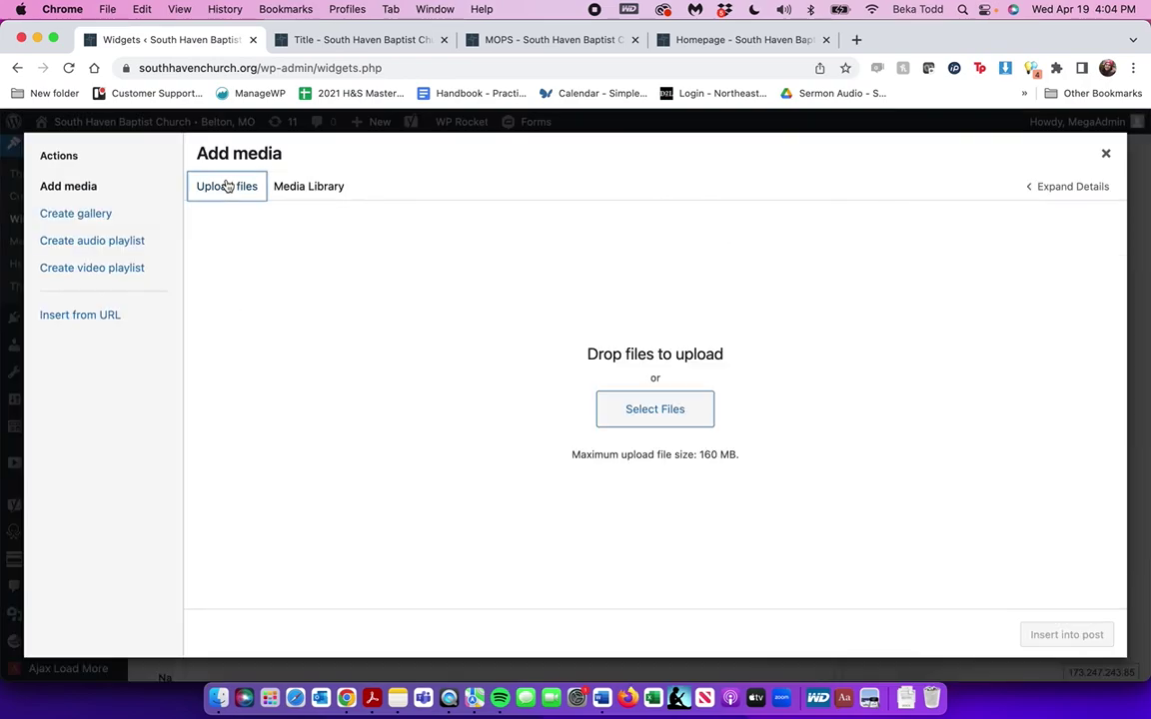
left_click(311, 189)
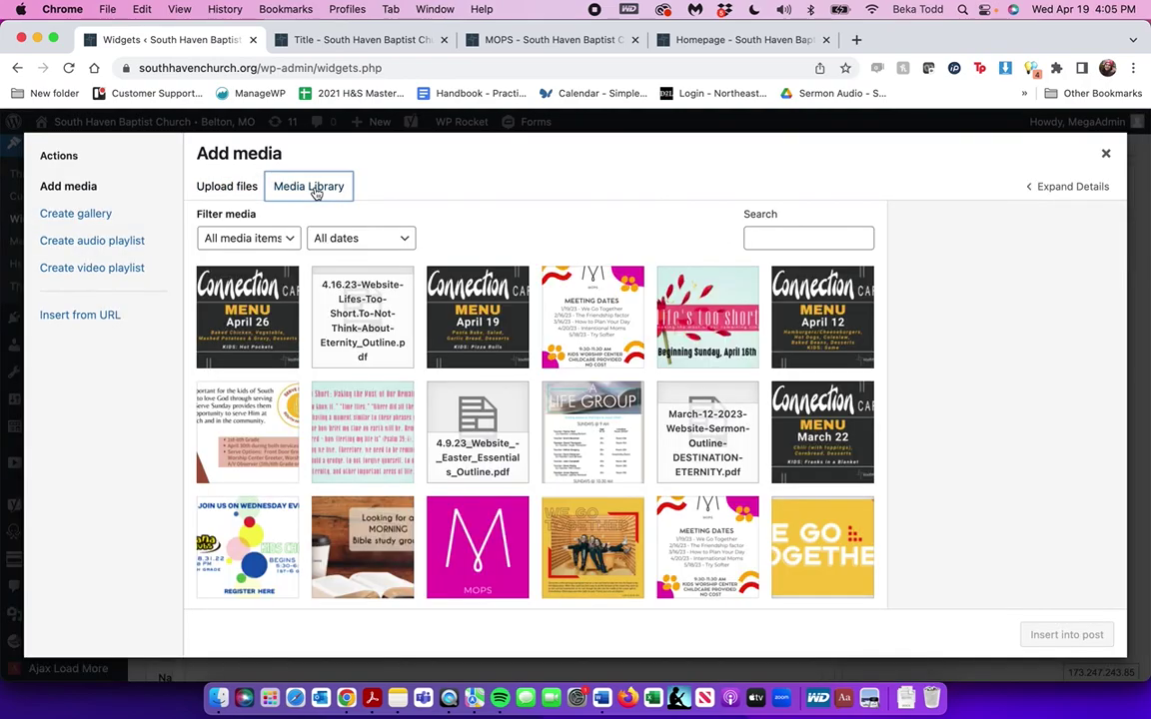
left_click(390, 303)
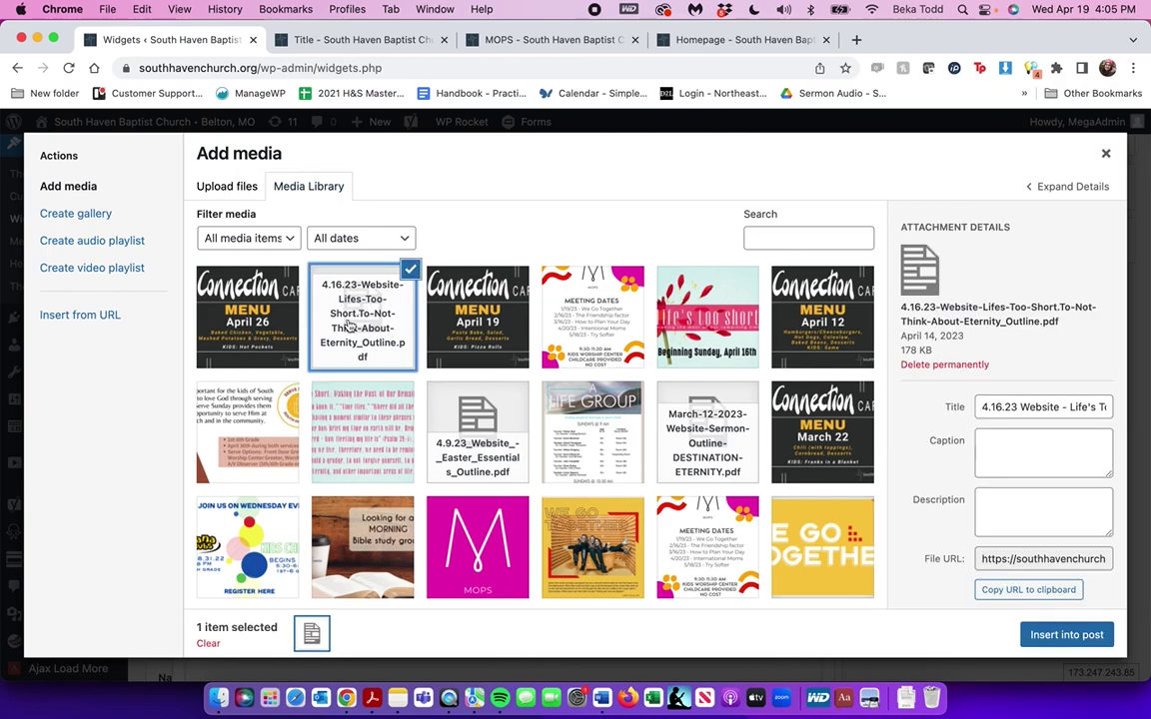
left_click(1058, 552)
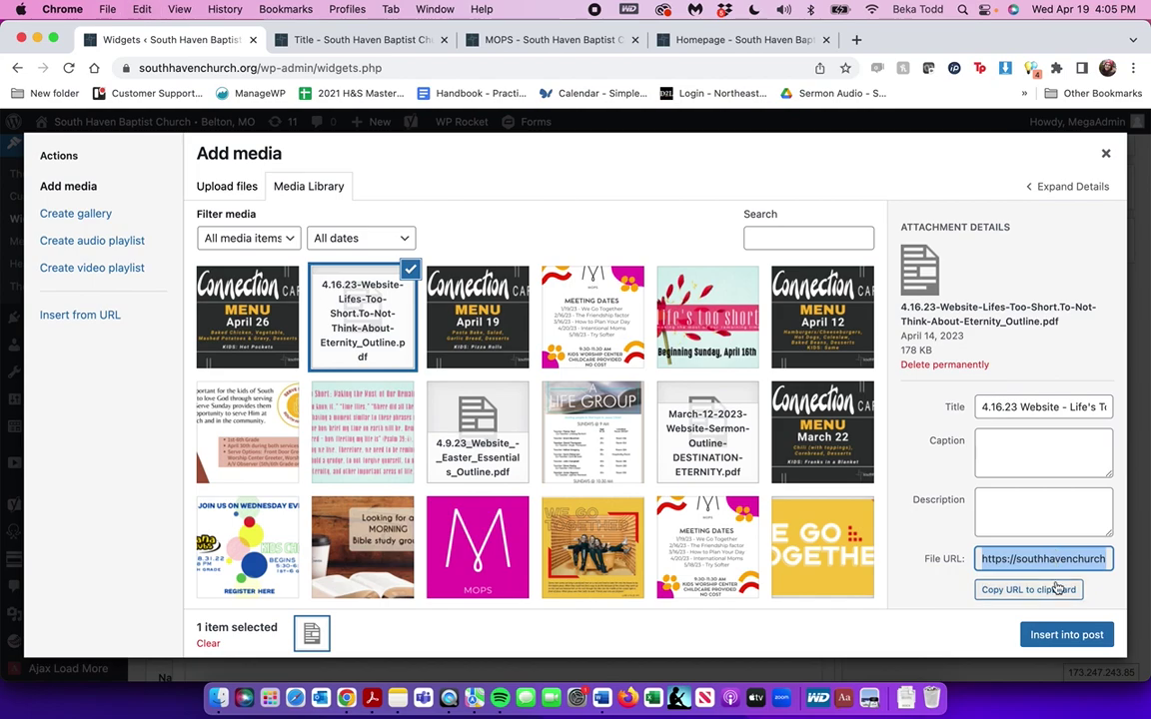
left_click(1057, 591)
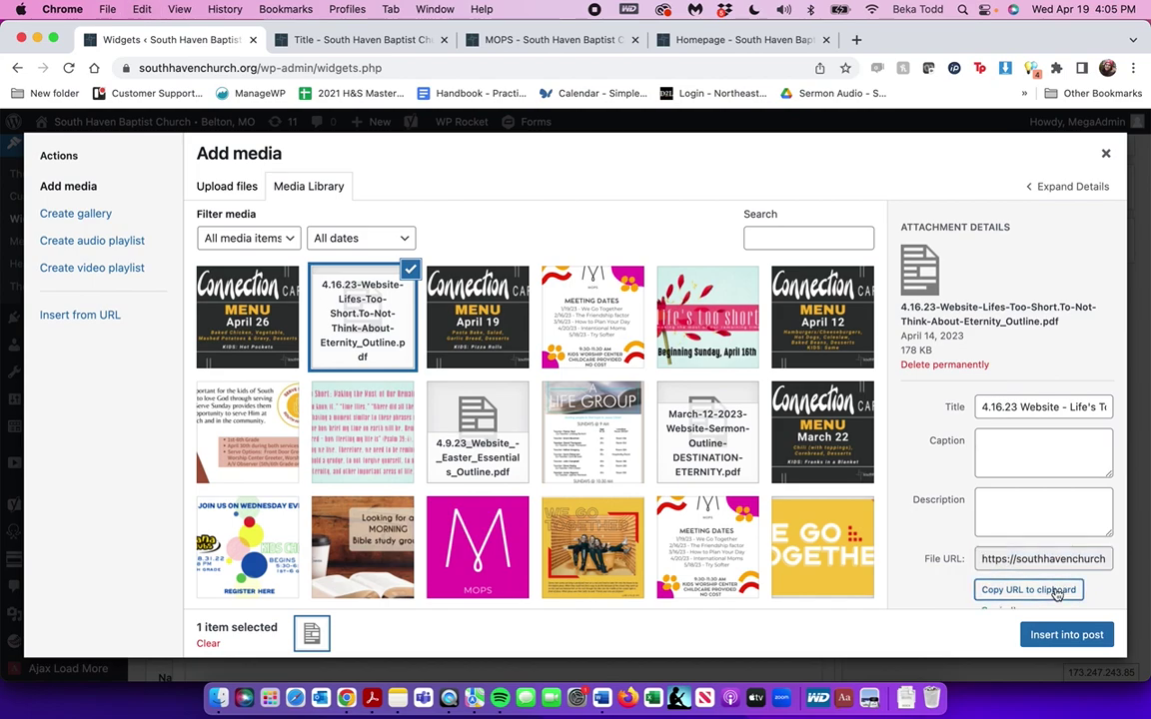
scroll(1057, 593, "down", 2)
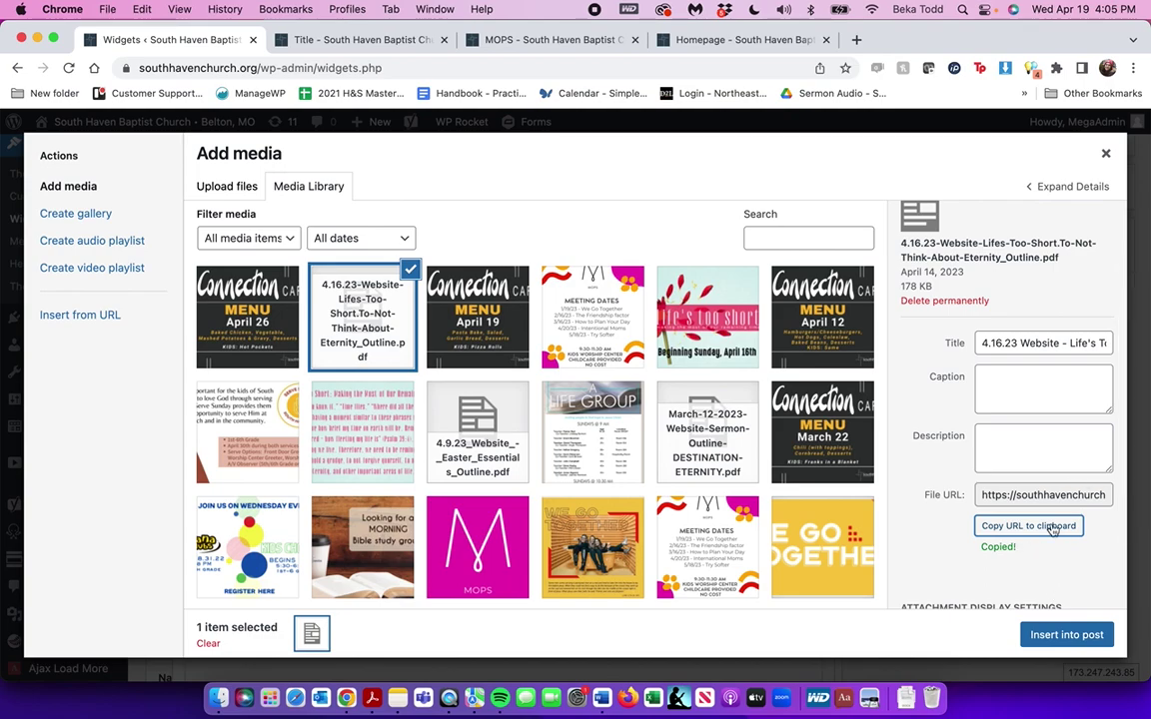
left_click(1104, 154)
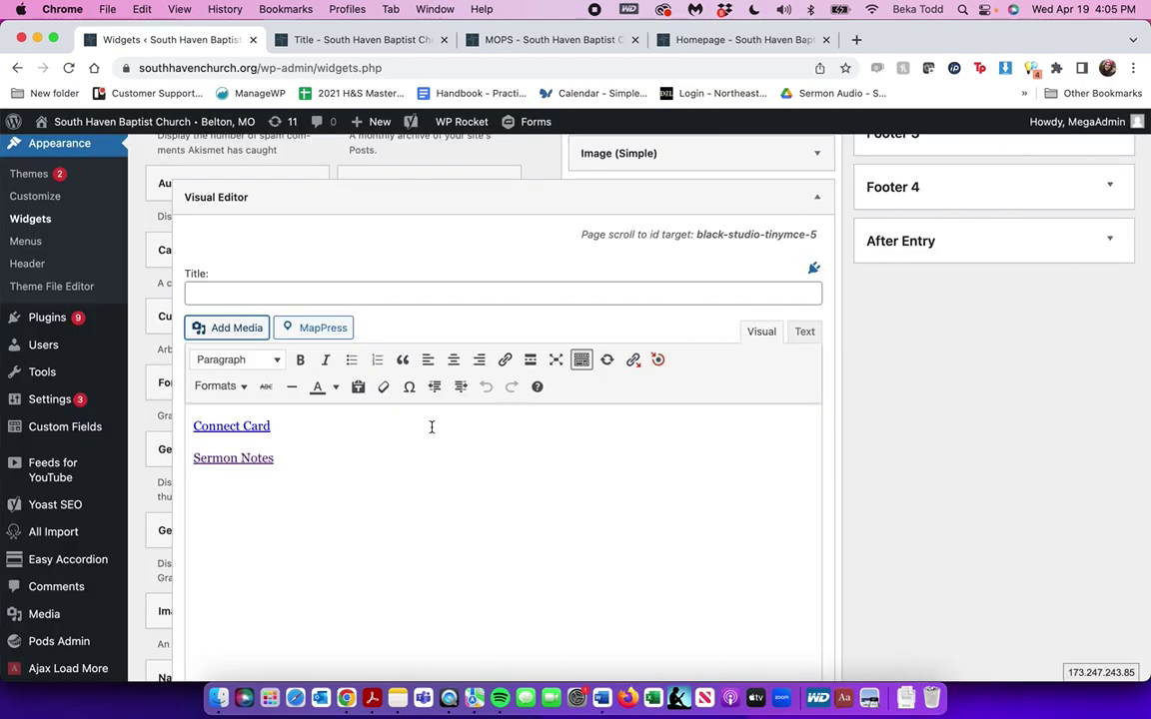
Edit the Sermon Notes link and apply the copied PDF address to it
left_click(262, 455)
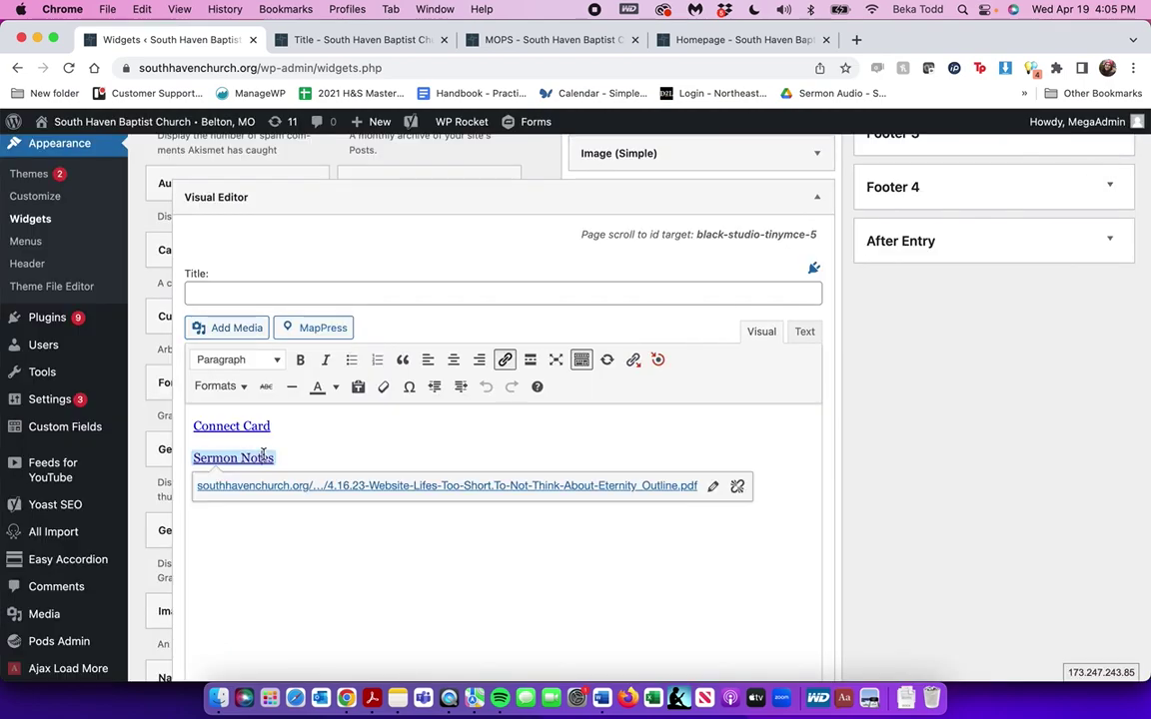
left_click(712, 488)
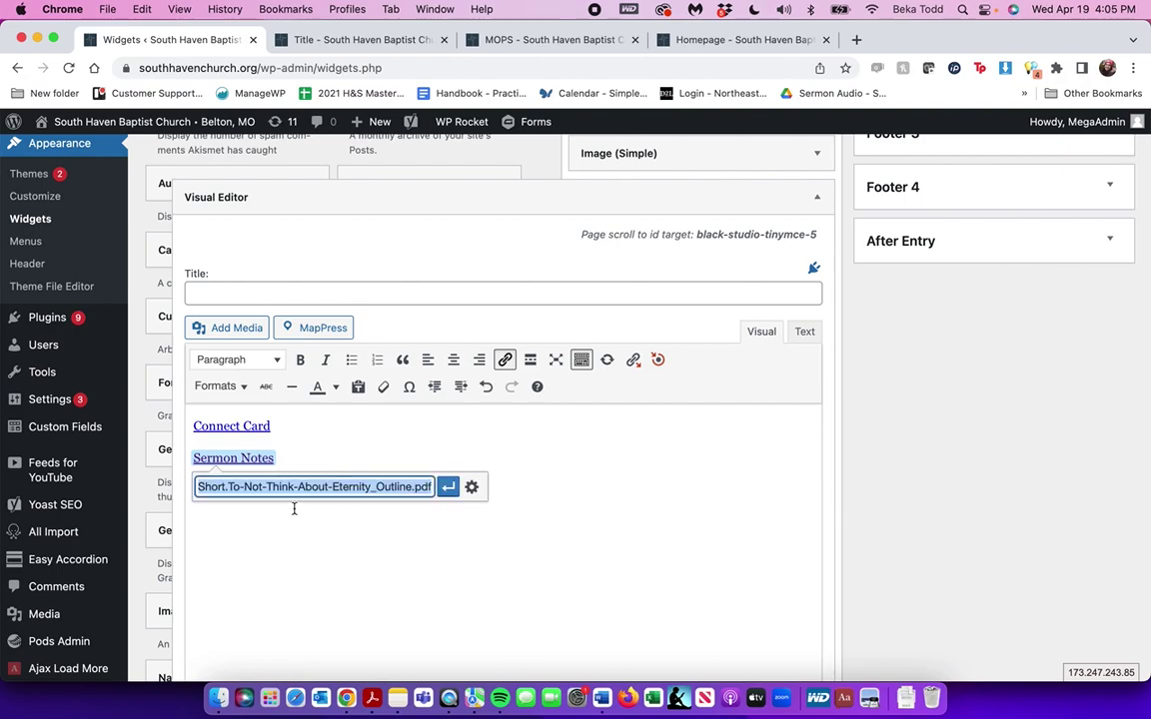
left_click(449, 487)
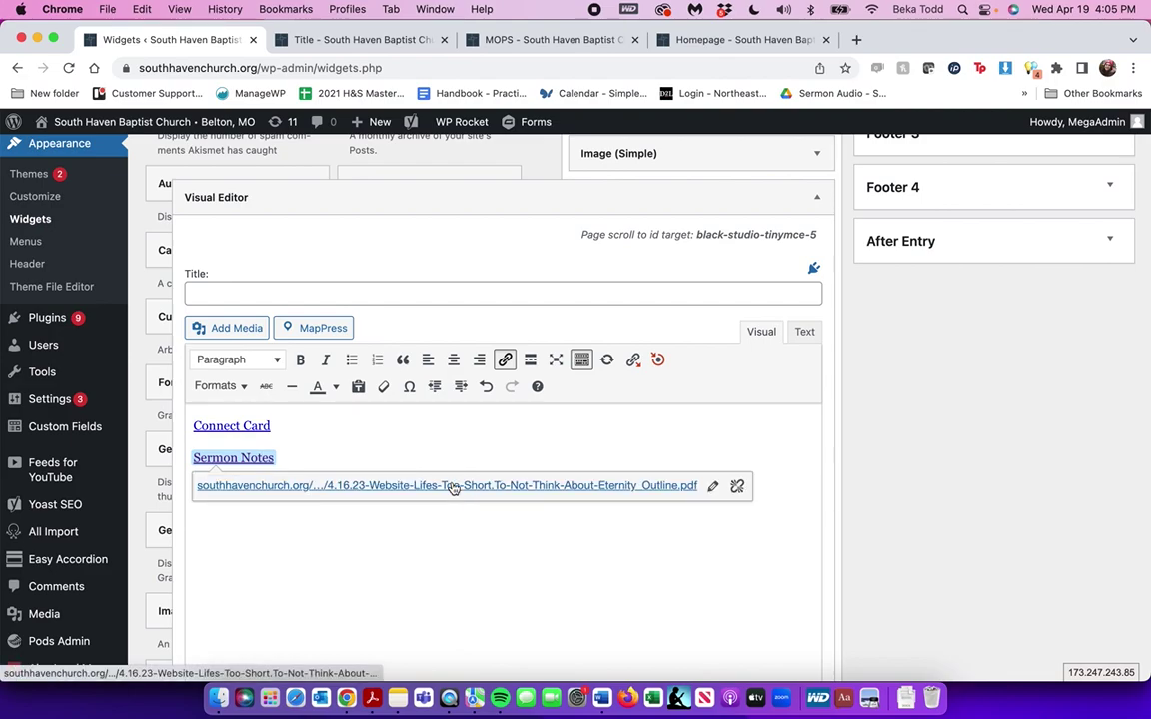
scroll(499, 354, "up", 4)
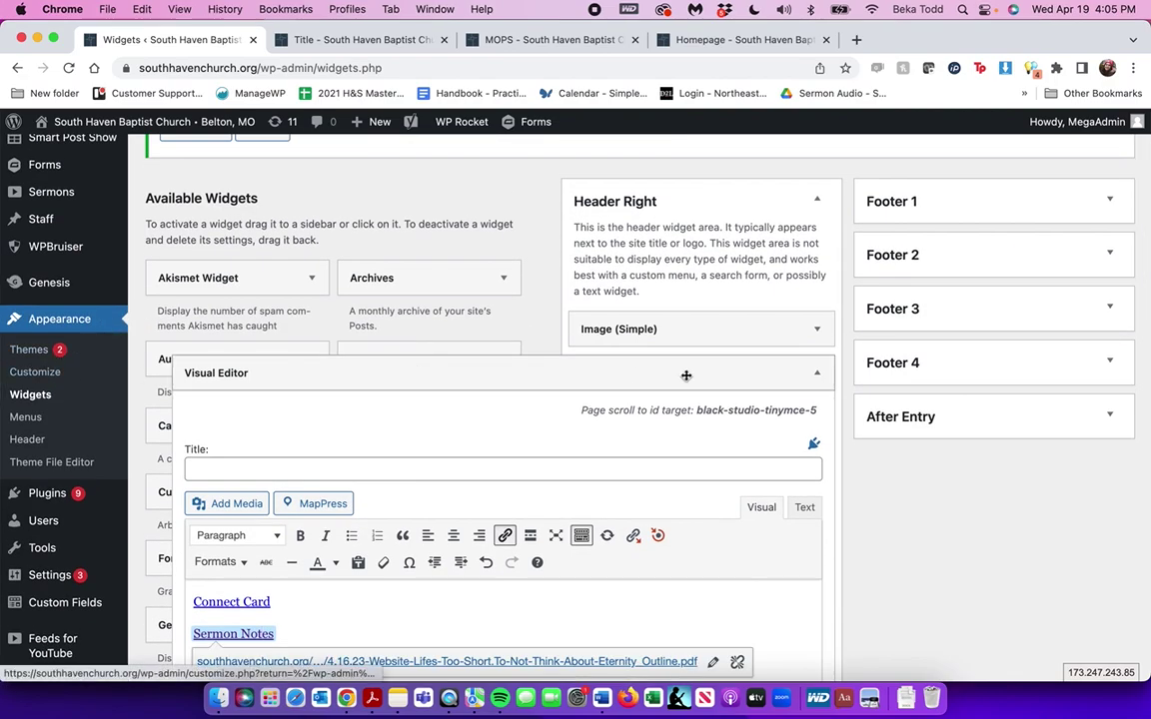
left_click(818, 374)
left_click(817, 374)
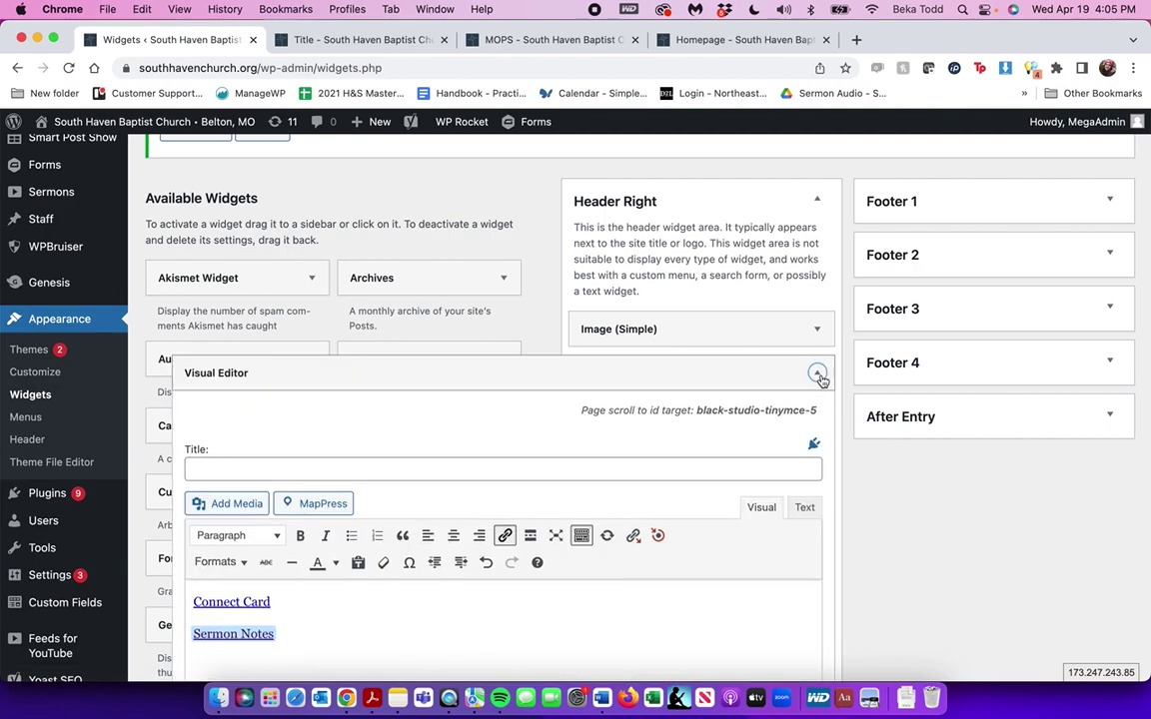
scroll(499, 449, "down", 3)
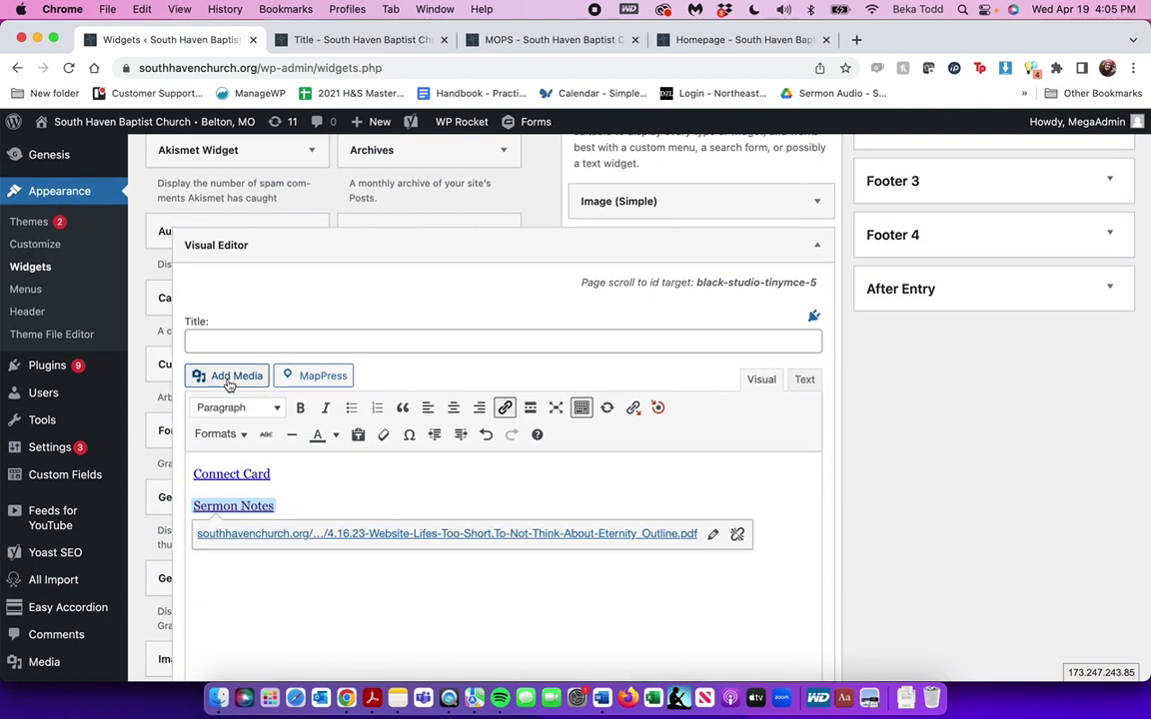
Re-copy the 4.16.23 PDF URL and set it as the Sermon Notes link address
left_click(214, 376)
left_click(222, 187)
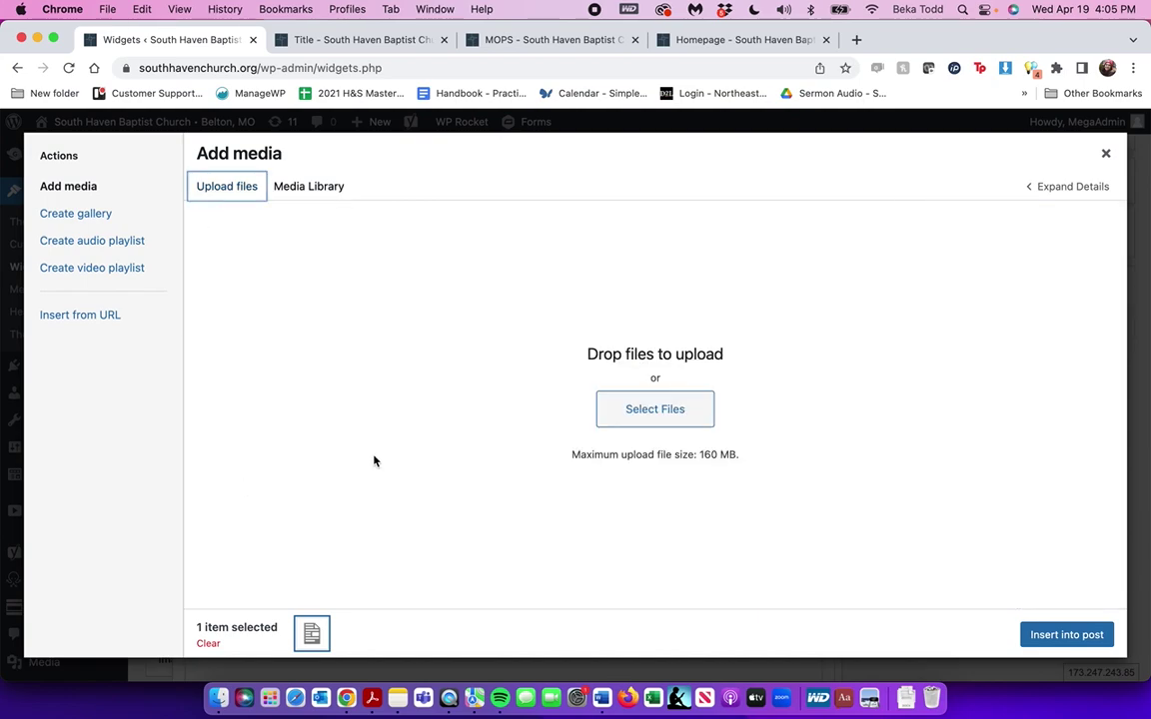
left_click(305, 187)
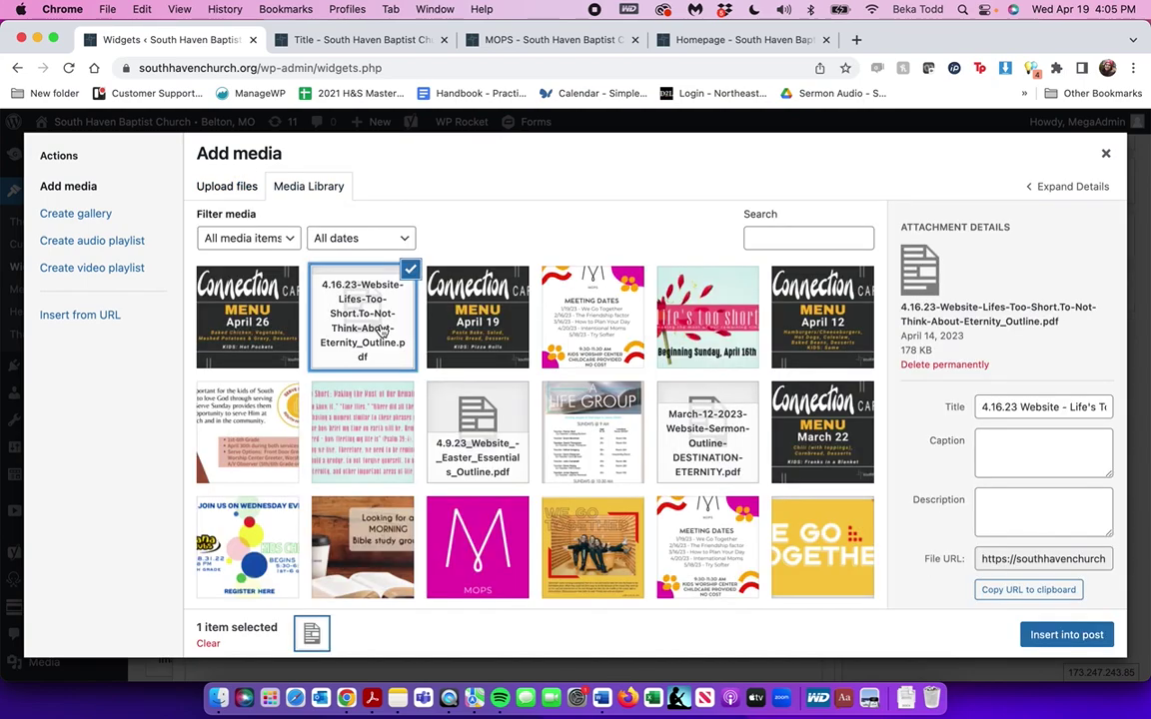
left_click(1034, 592)
left_click(1105, 157)
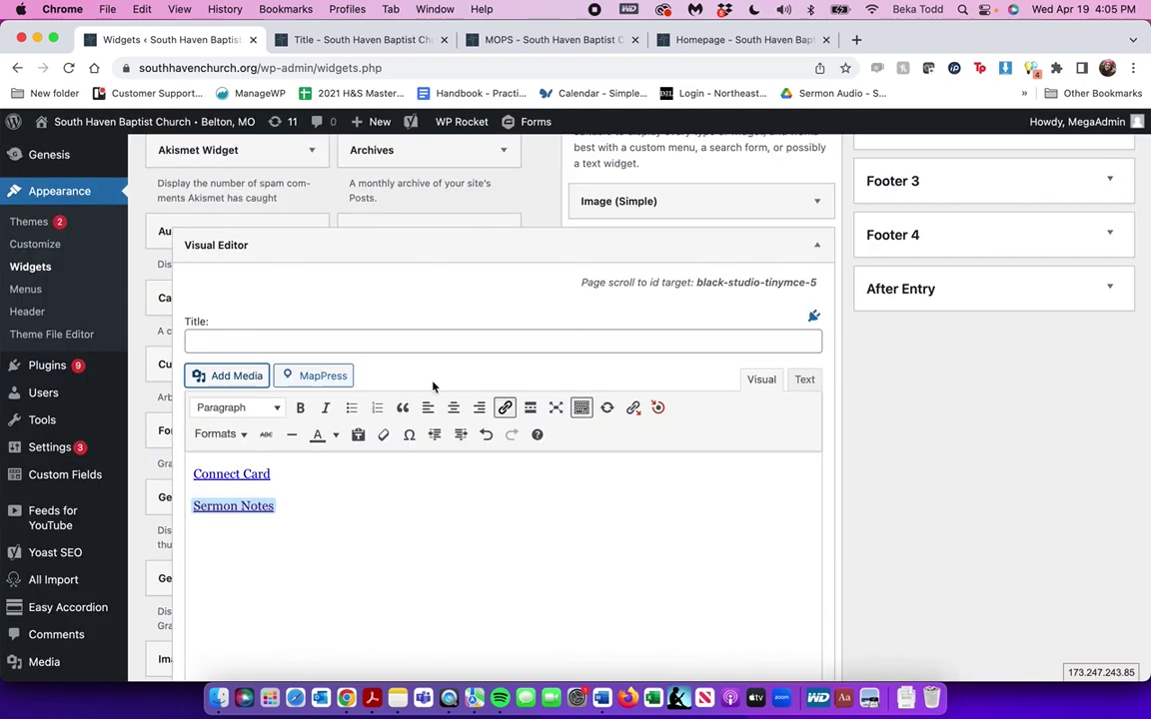
left_click(710, 535)
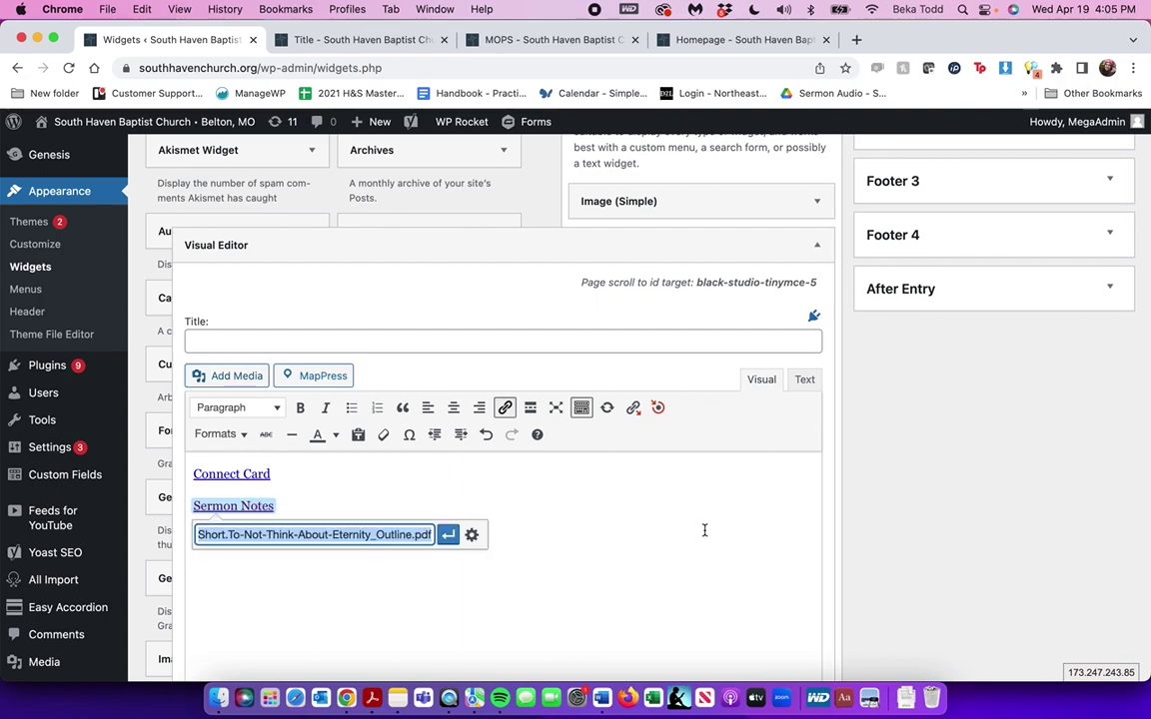
left_click(447, 536)
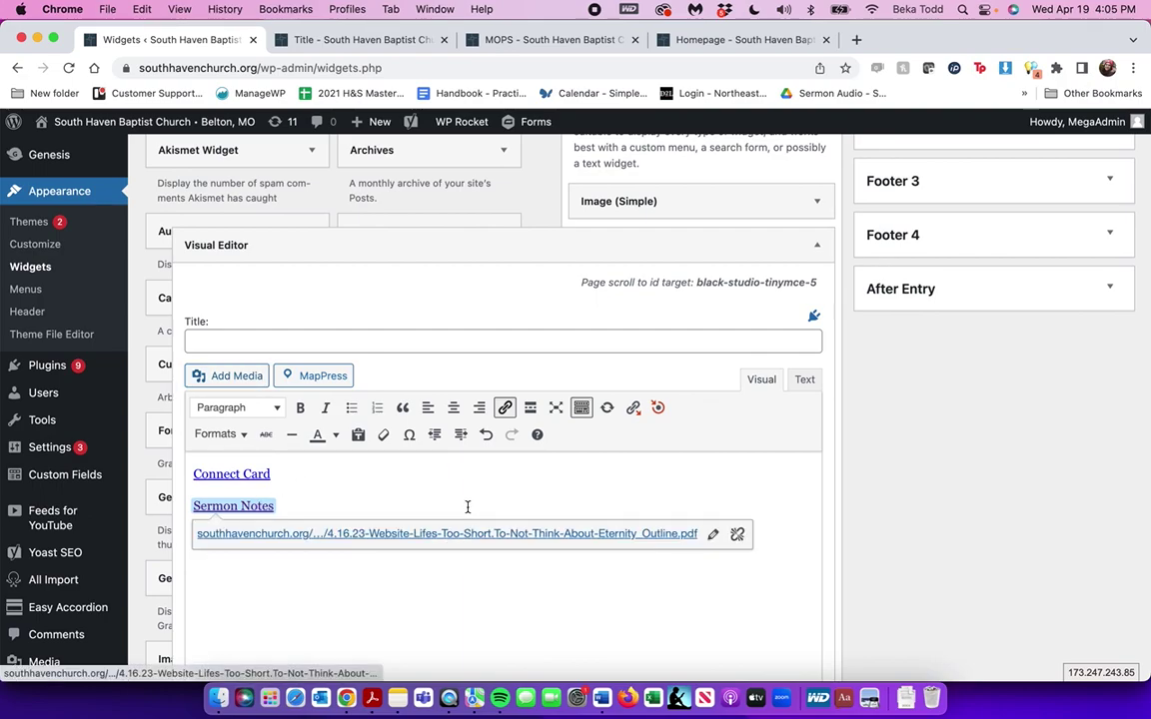
scroll(468, 508, "down", 10)
scroll(468, 513, "down", 2)
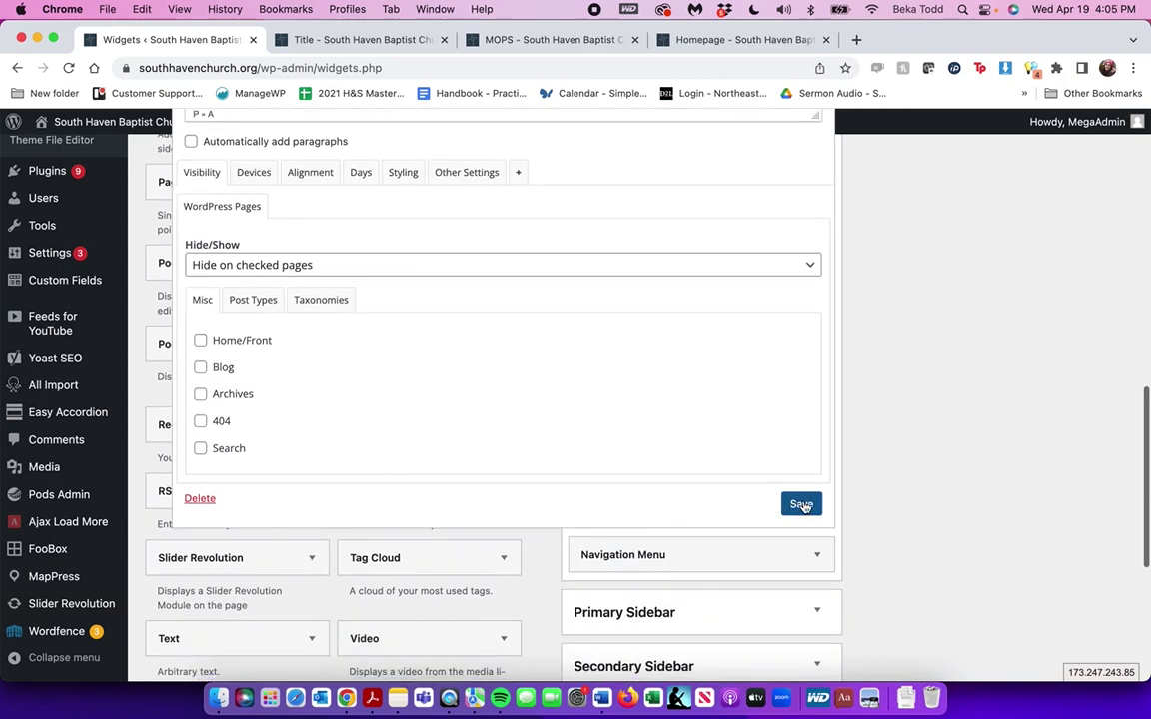
Save the Visual Editor widget, then inspect the Navigation Menu widget and Before - Header area
left_click(801, 504)
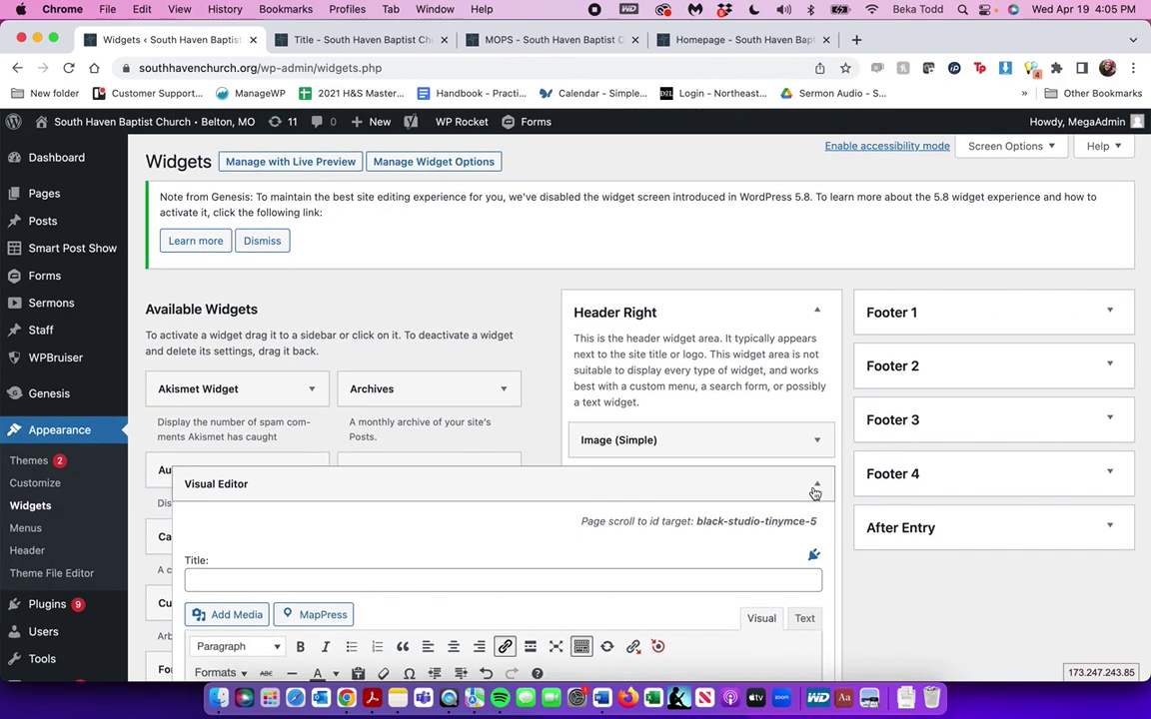
left_click(816, 485)
scroll(815, 491, "down", 1)
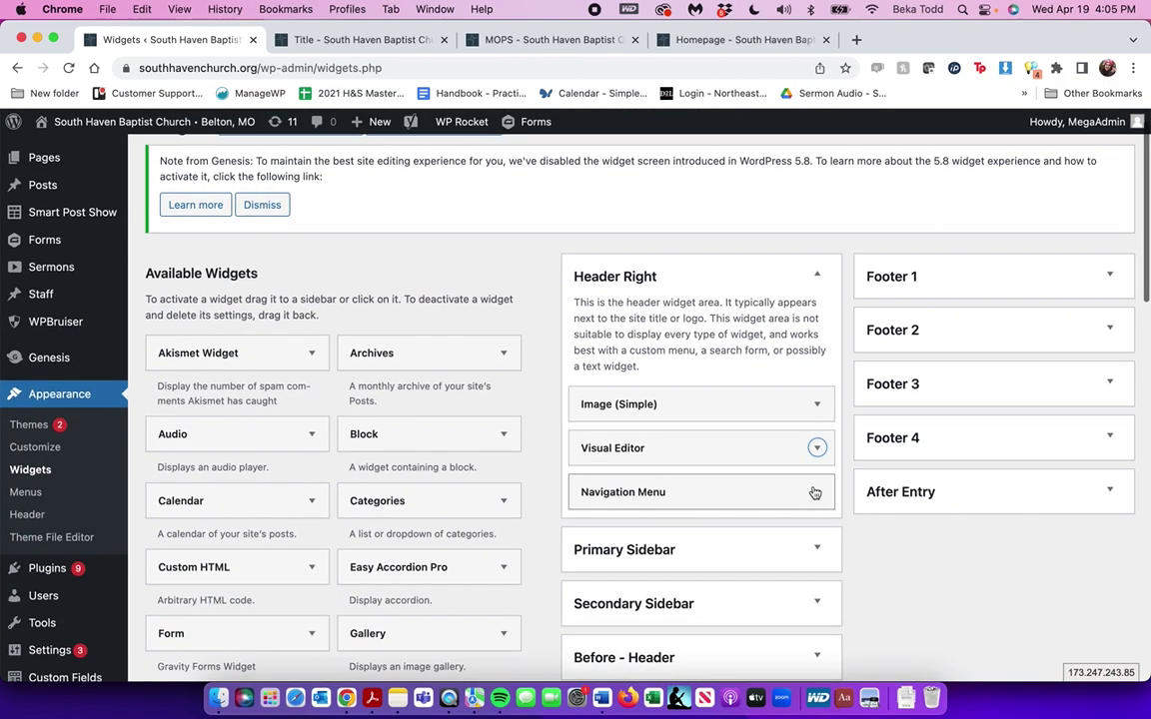
left_click(815, 491)
scroll(814, 491, "down", 4)
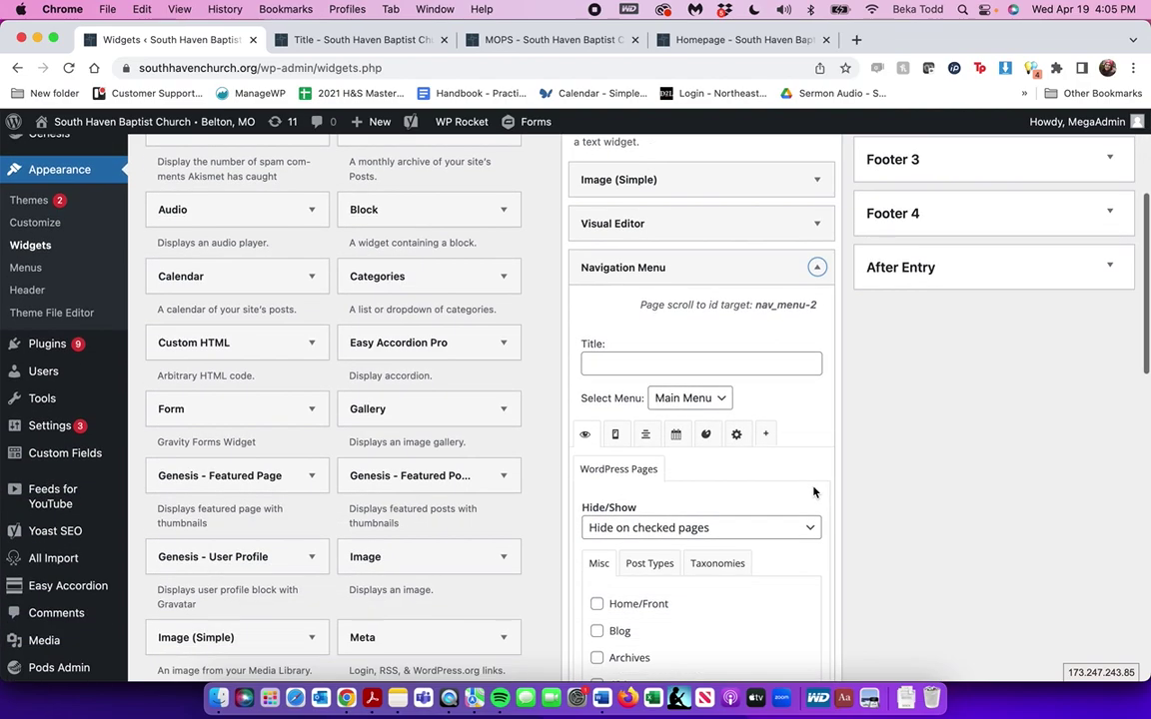
left_click(817, 269)
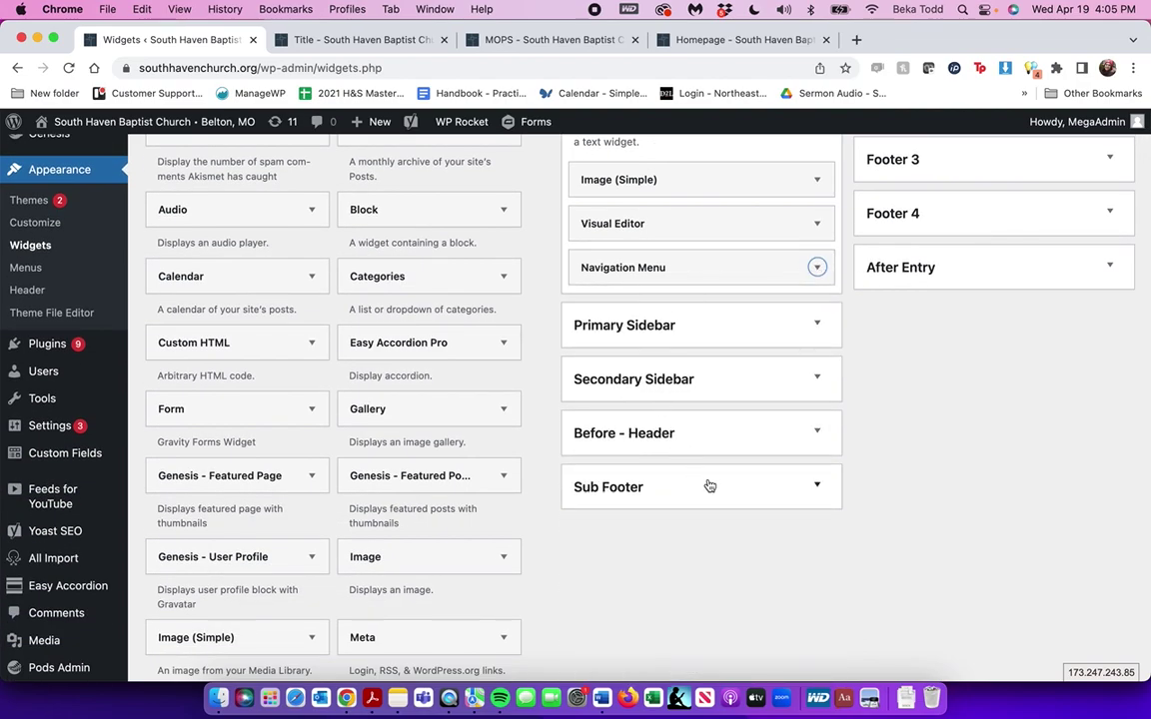
left_click(817, 430)
left_click(817, 431)
scroll(818, 431, "up", 4)
Review the Footer 1 widgets, including contact details and rendered social links, then head to Menus
left_click(1111, 228)
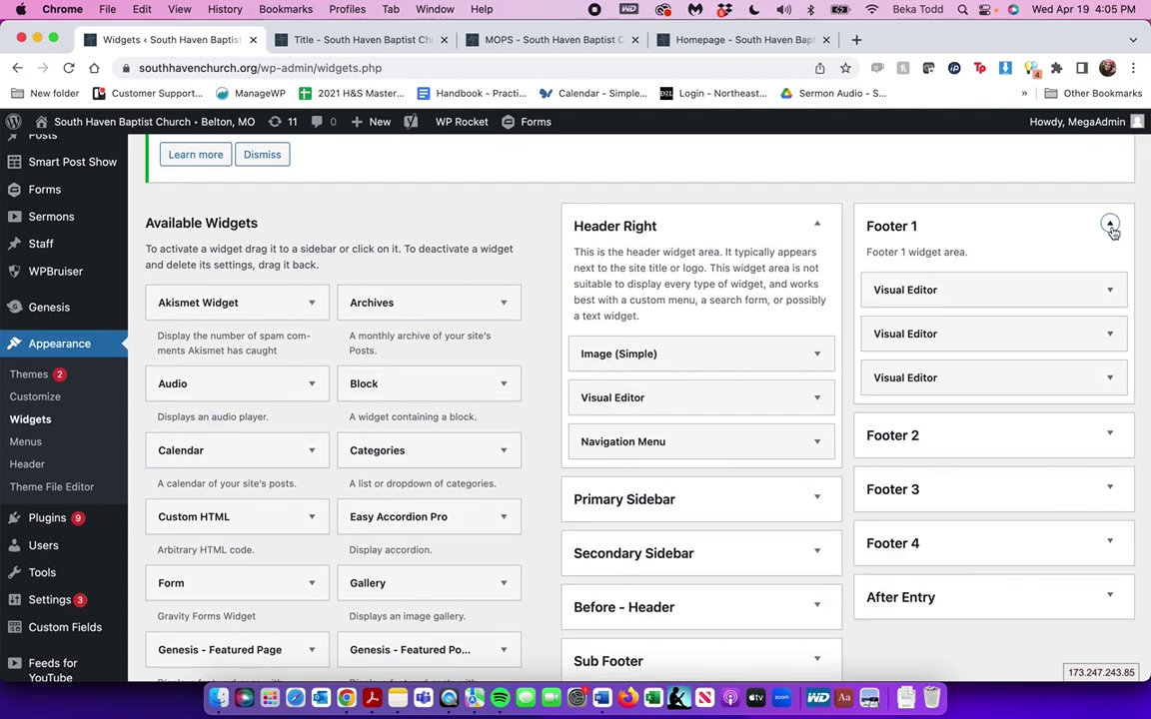
scroll(1109, 226, "down", 1)
left_click(1111, 222)
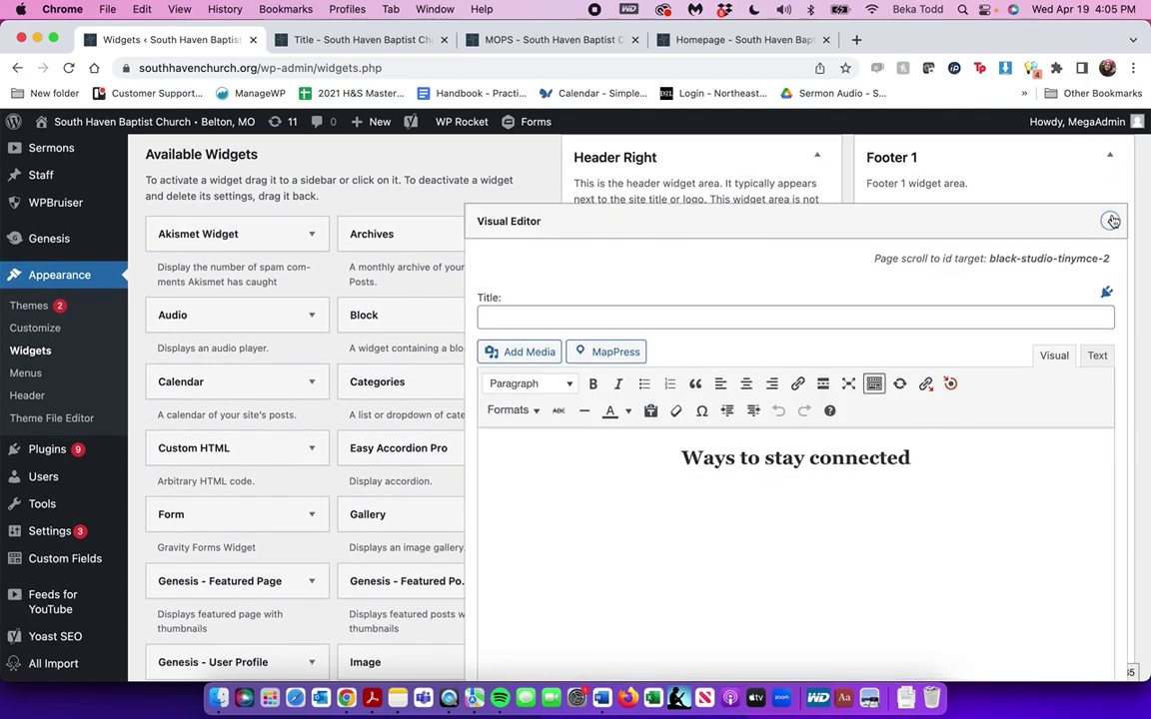
left_click(1112, 221)
left_click(1110, 263)
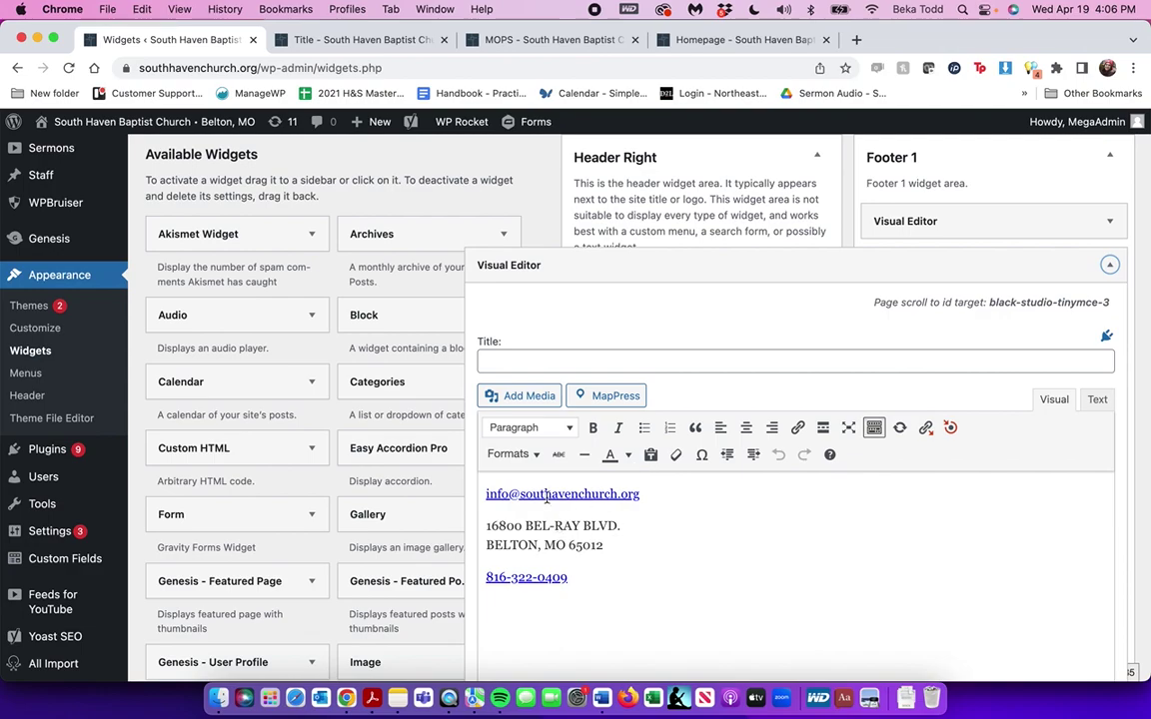
scroll(614, 493, "down", 5)
scroll(614, 495, "up", 3)
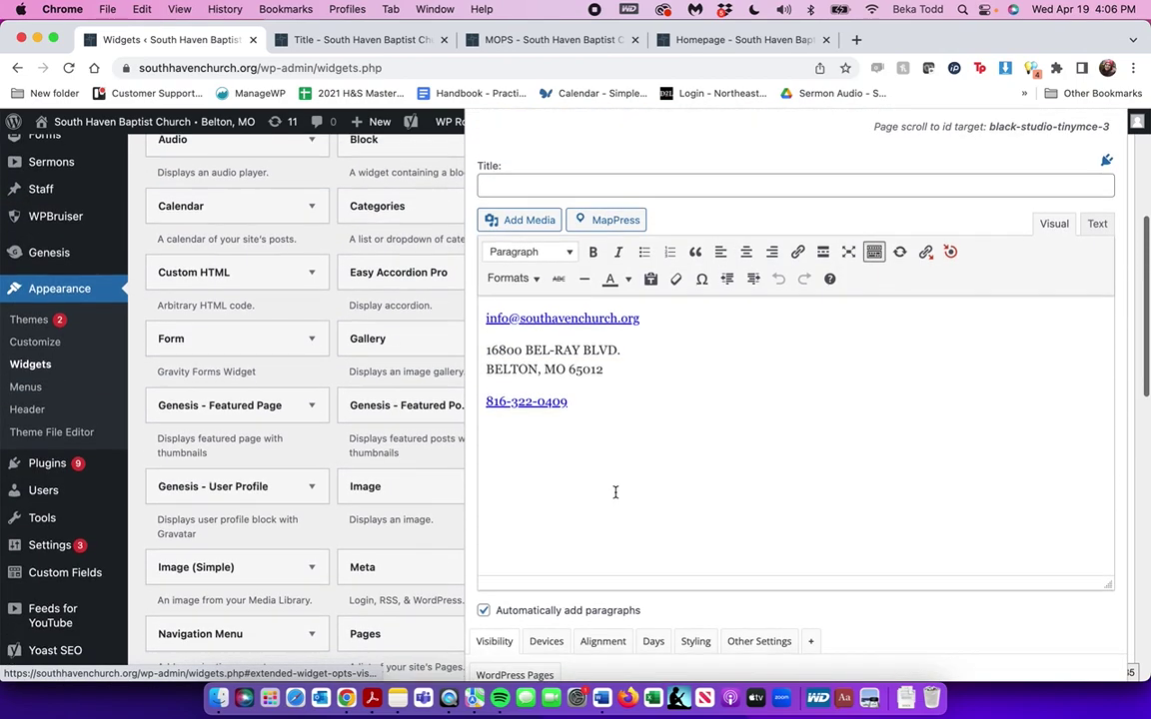
scroll(615, 494, "down", 10)
left_click(1109, 398)
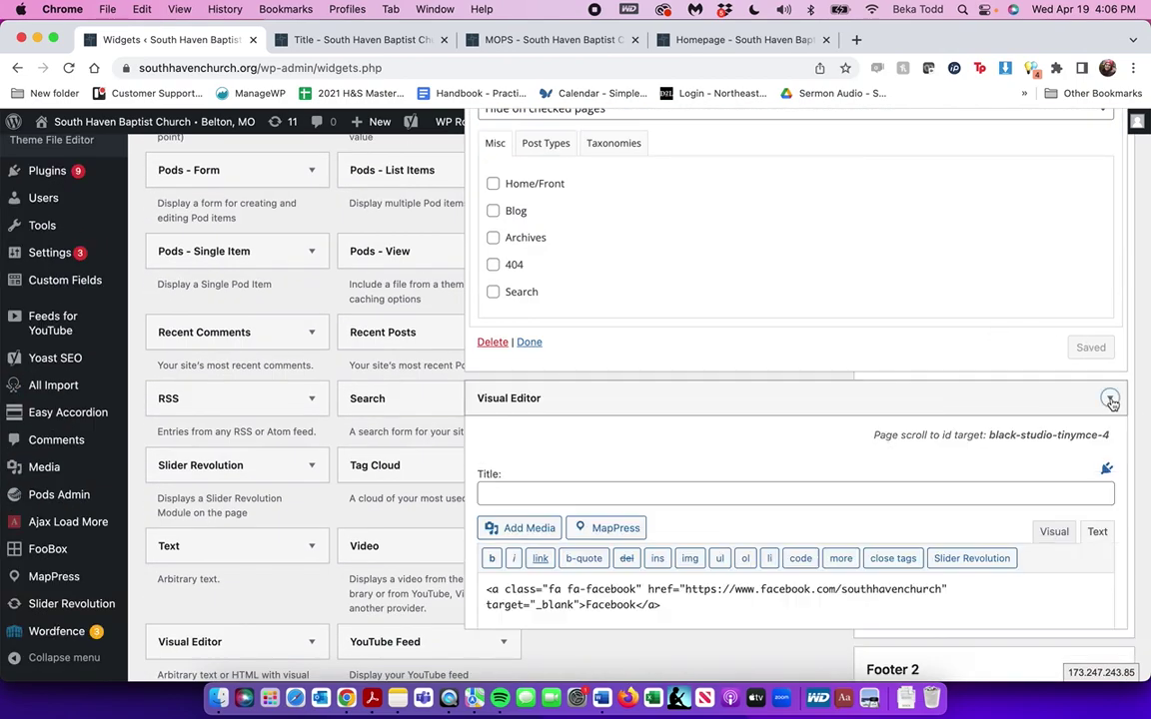
scroll(1058, 320, "down", 3)
left_click(1055, 304)
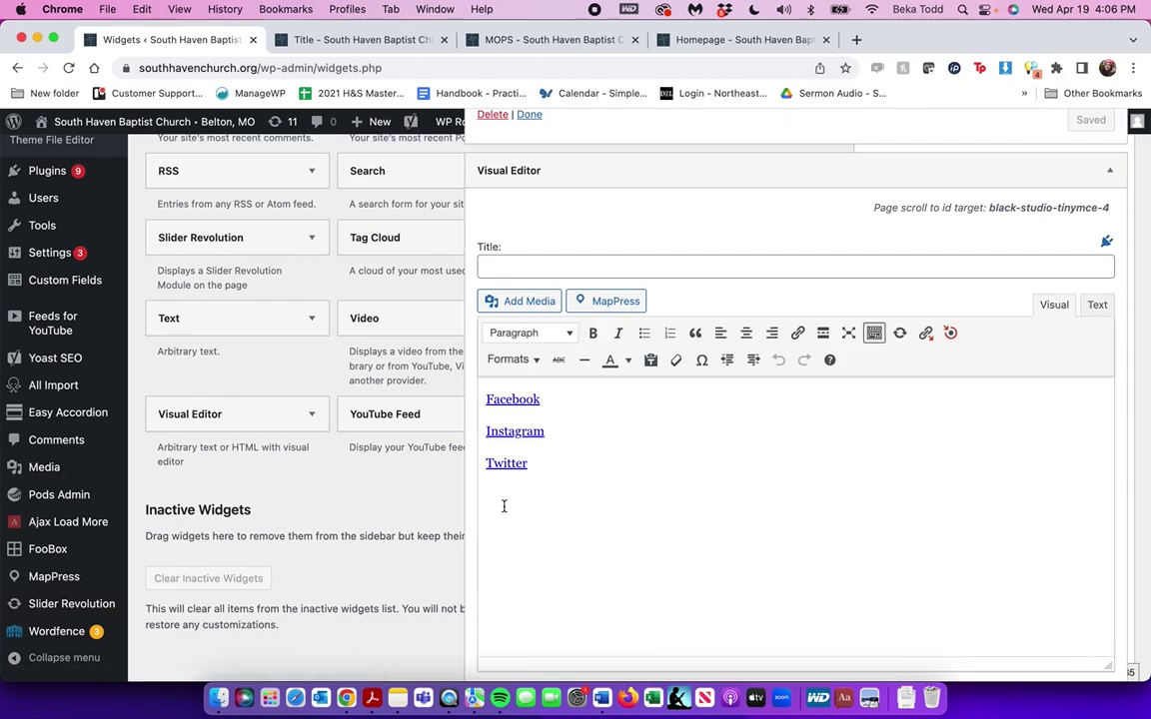
scroll(776, 516, "down", 3)
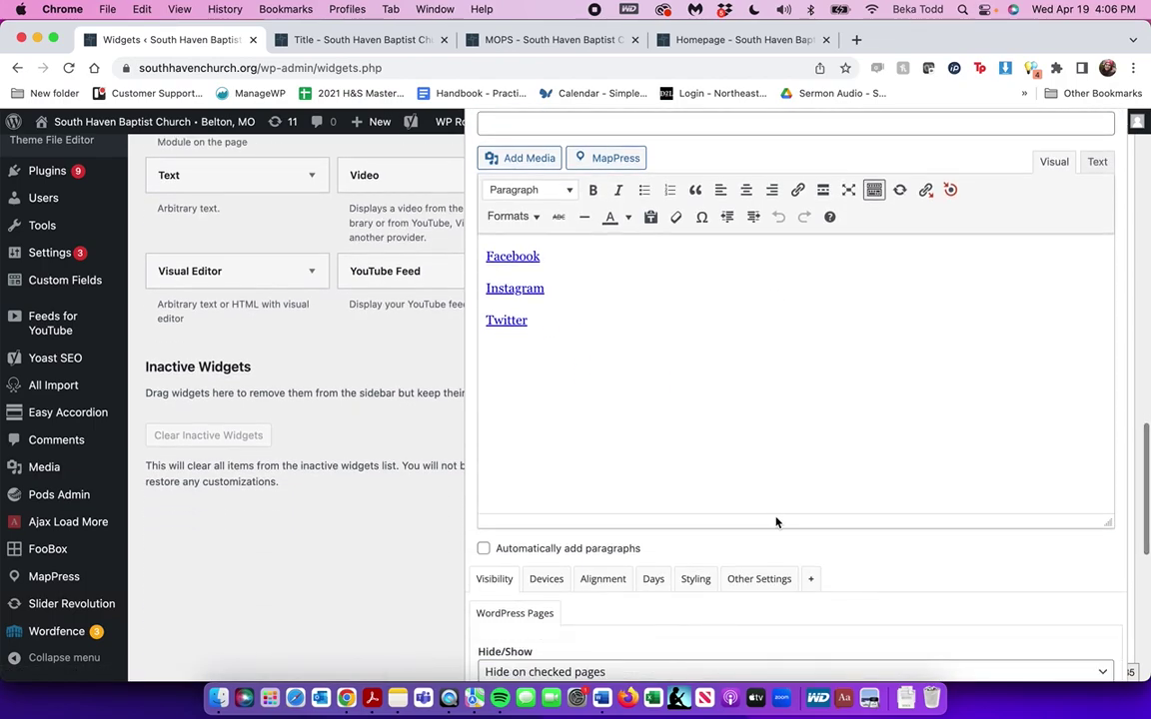
scroll(775, 521, "down", 10)
scroll(594, 480, "up", 15)
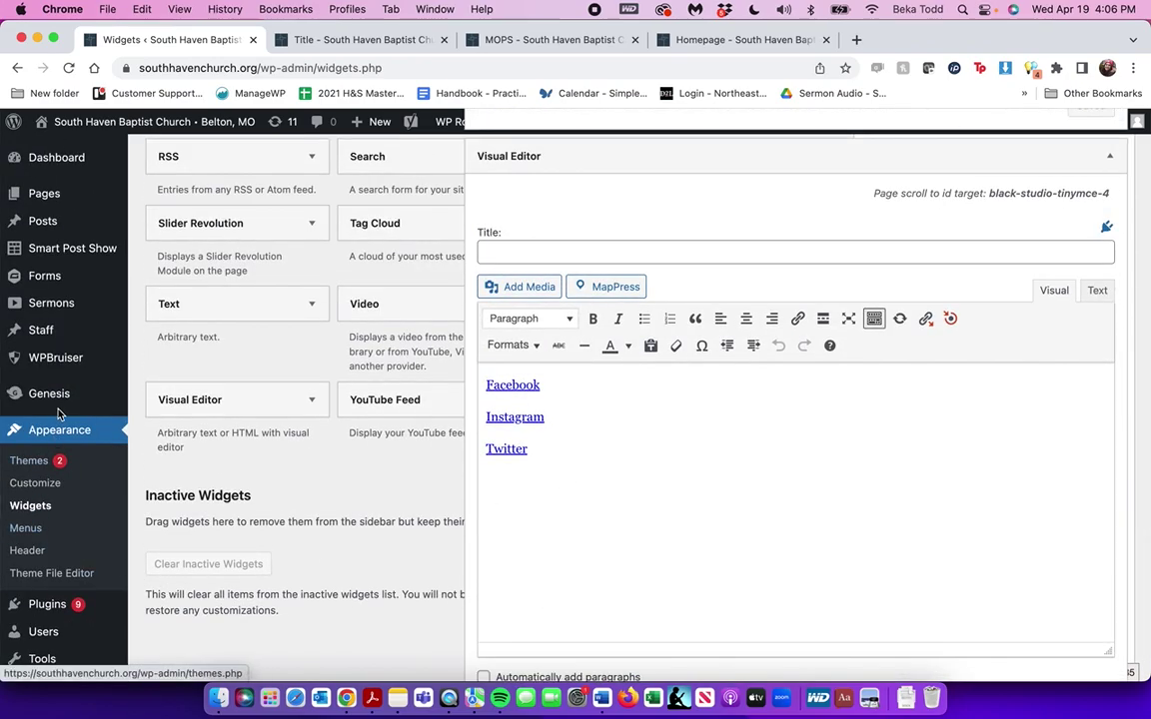
left_click(27, 530)
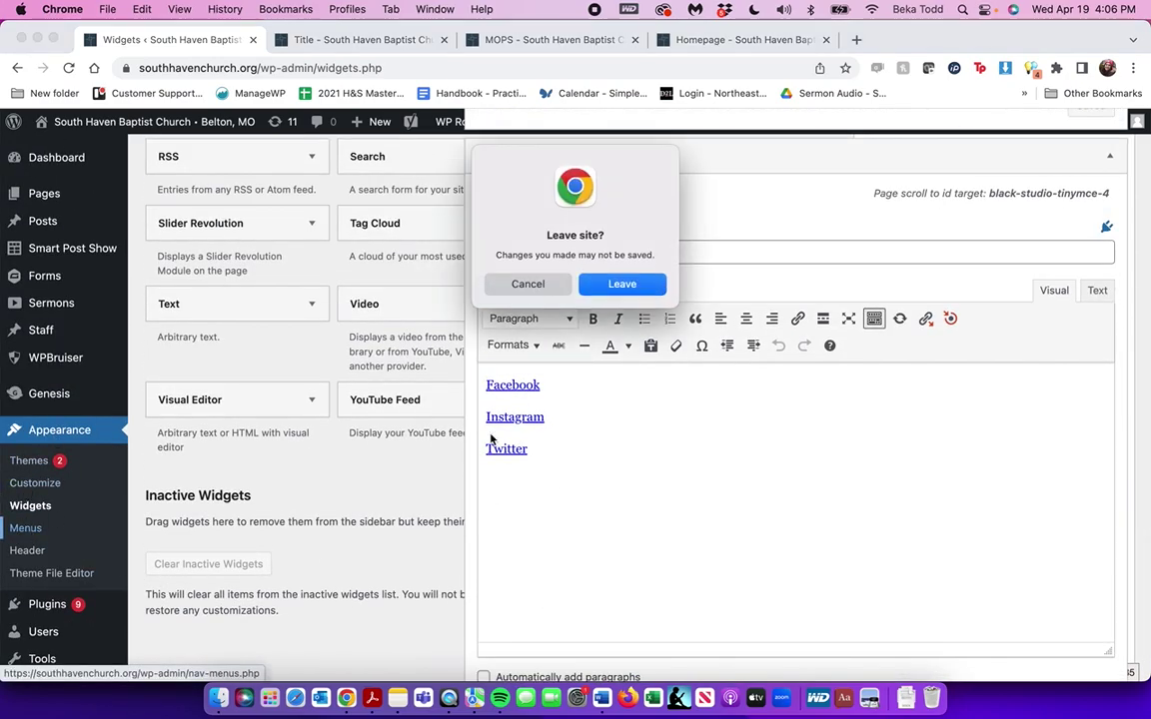
Leave Widgets for the Menus editor, keep Main Menu selected, and scroll its structure
left_click(635, 284)
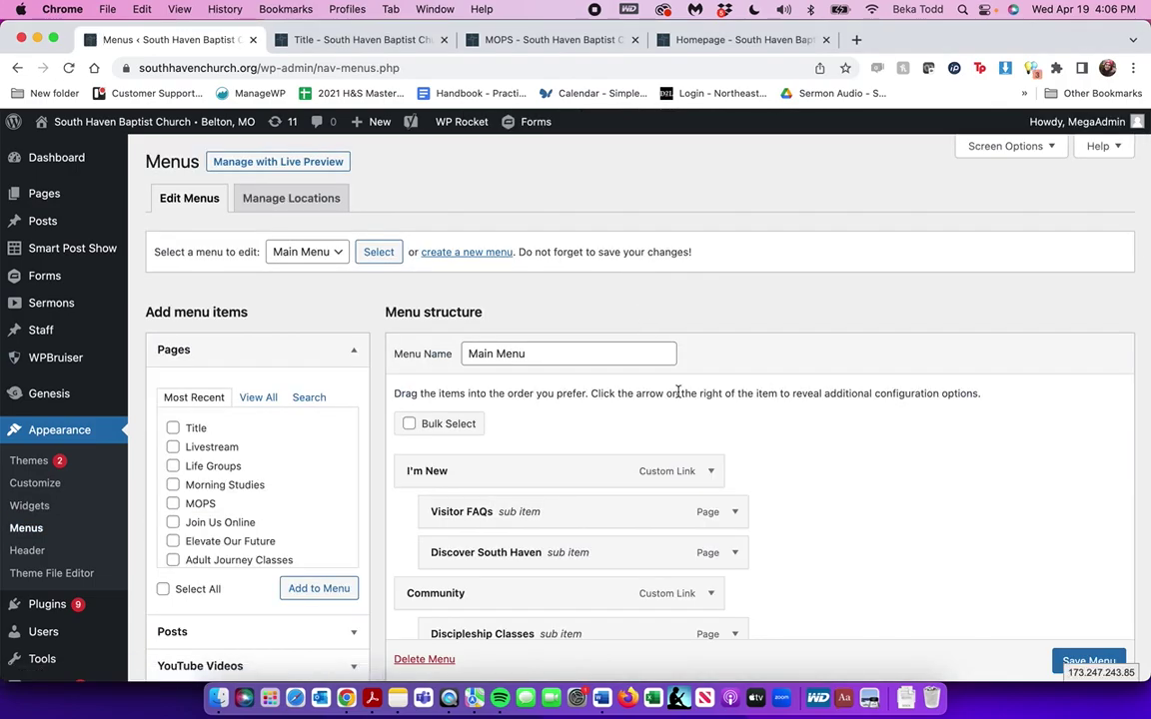
left_click(323, 263)
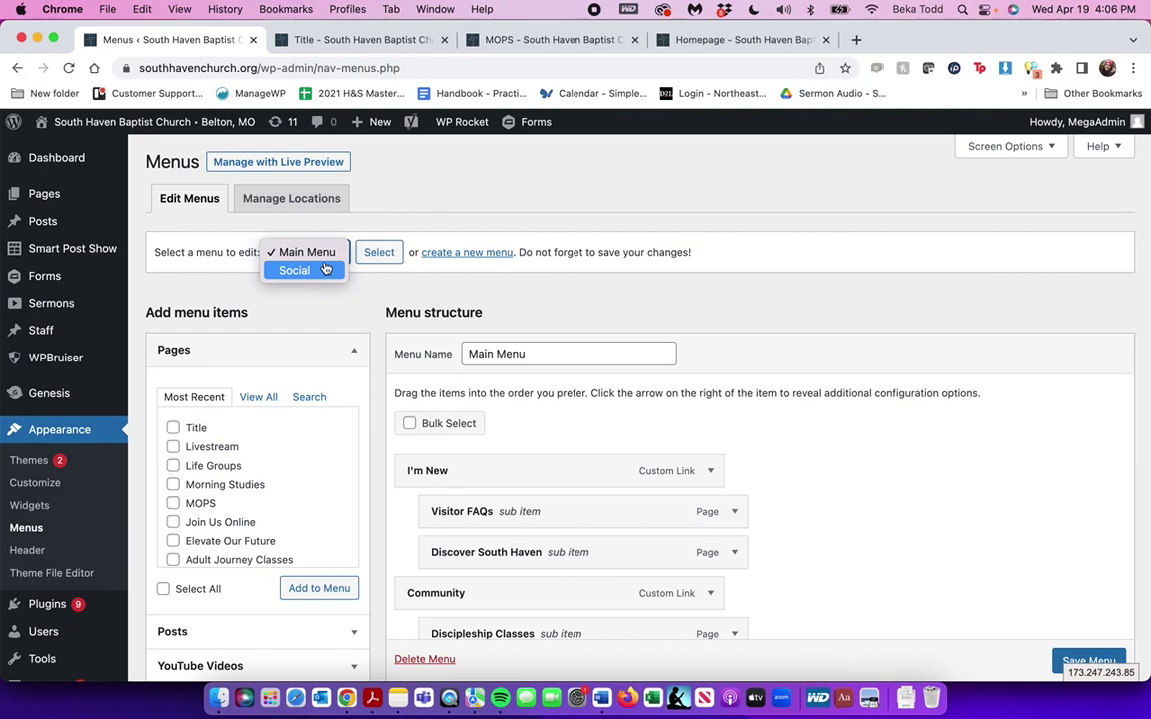
left_click(392, 208)
scroll(600, 488, "down", 3)
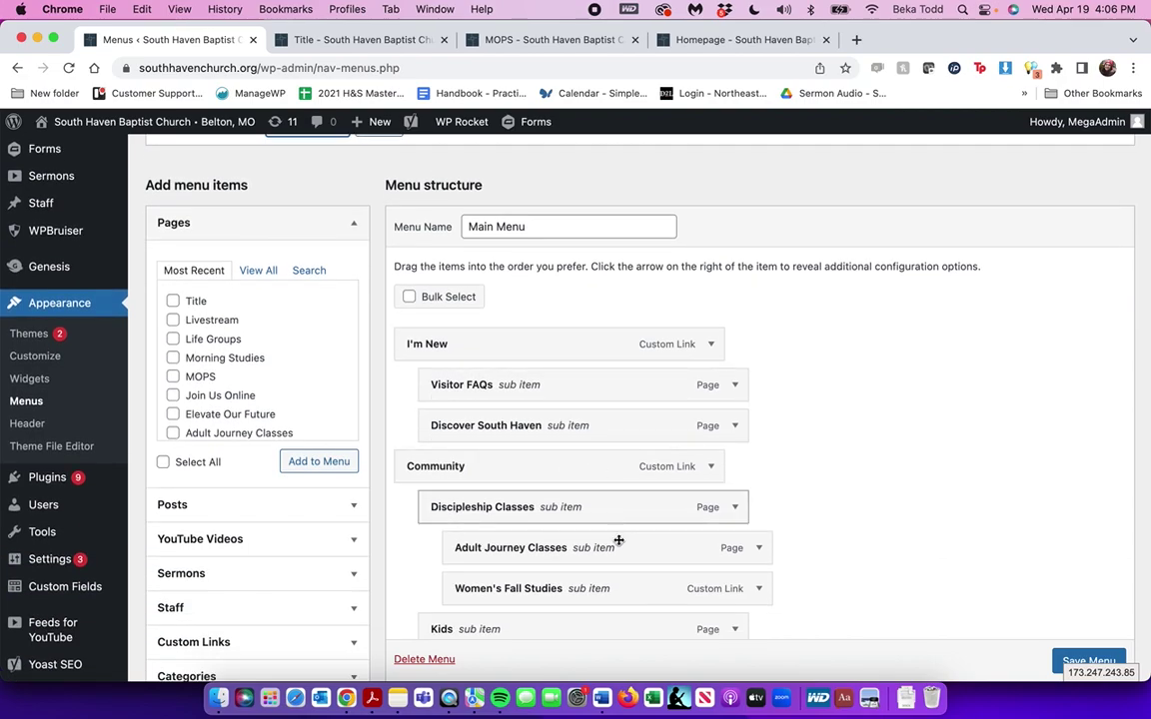
scroll(648, 580, "down", 5)
scroll(649, 579, "down", 2)
scroll(647, 579, "up", 5)
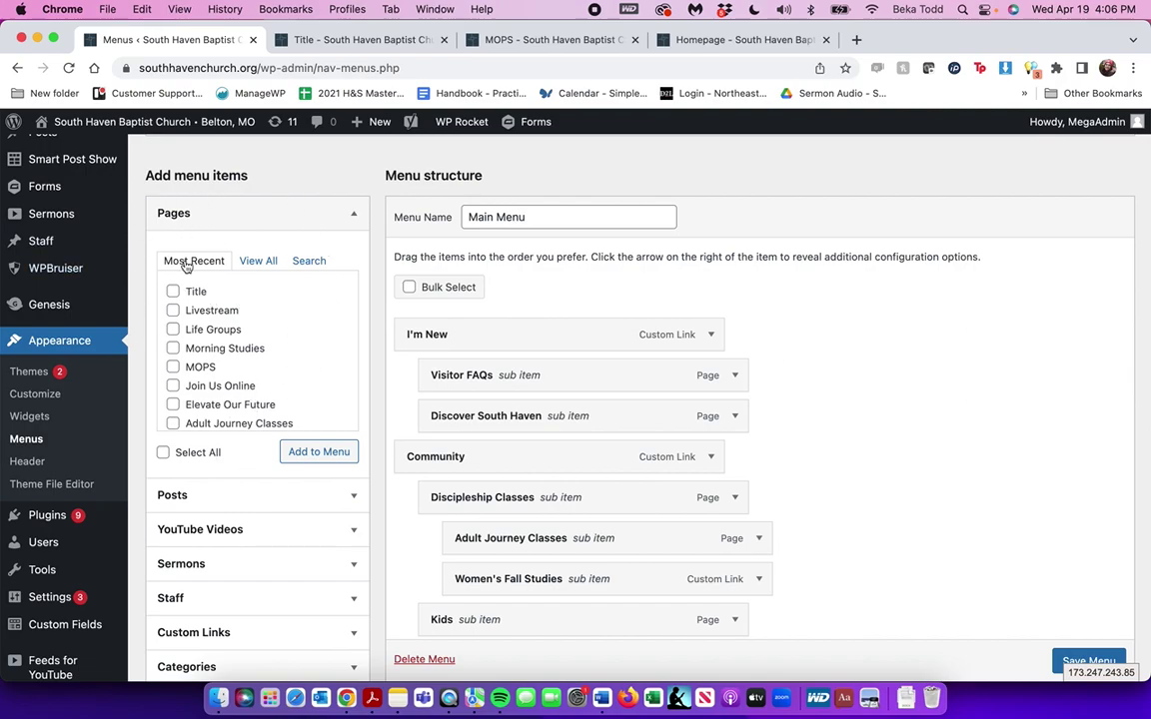
left_click(178, 291)
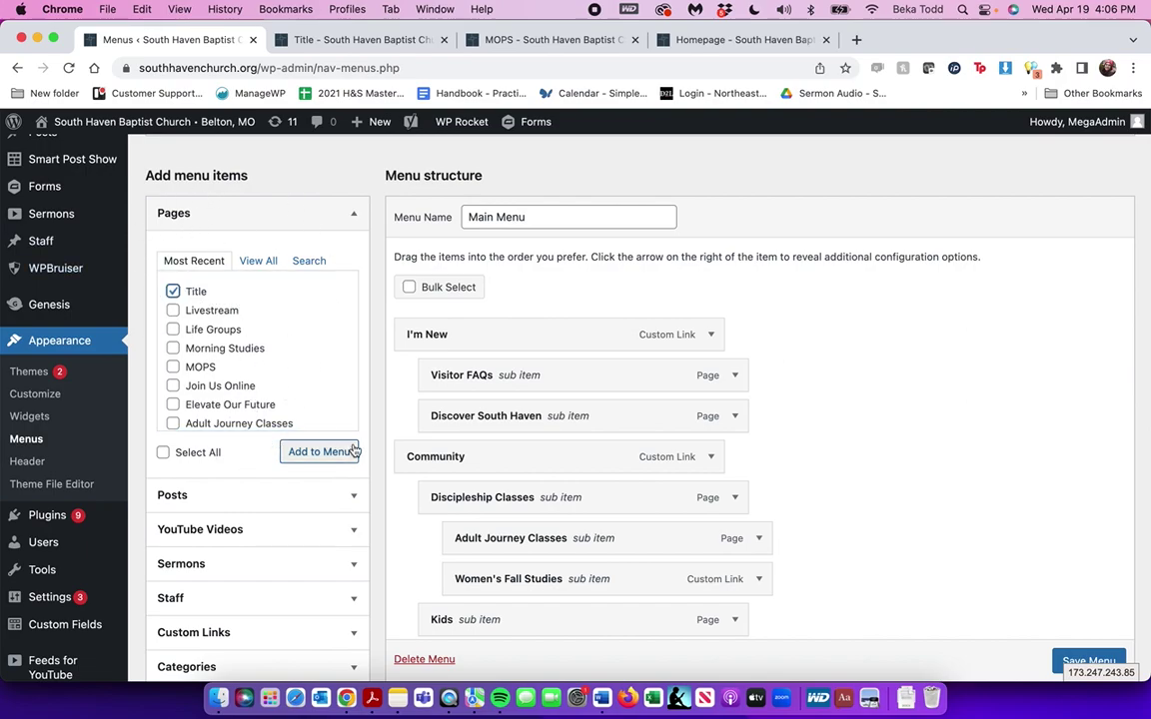
scroll(772, 487, "down", 10)
left_click_drag(578, 391, 729, 544)
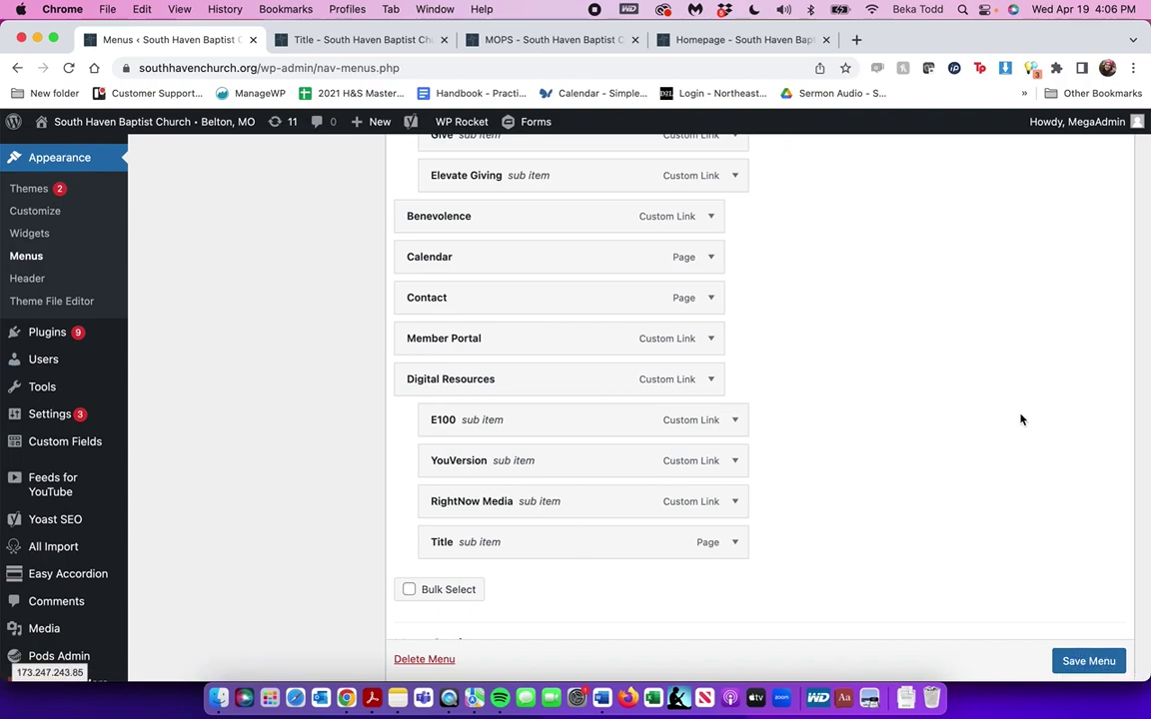
left_click(731, 544)
scroll(729, 544, "down", 5)
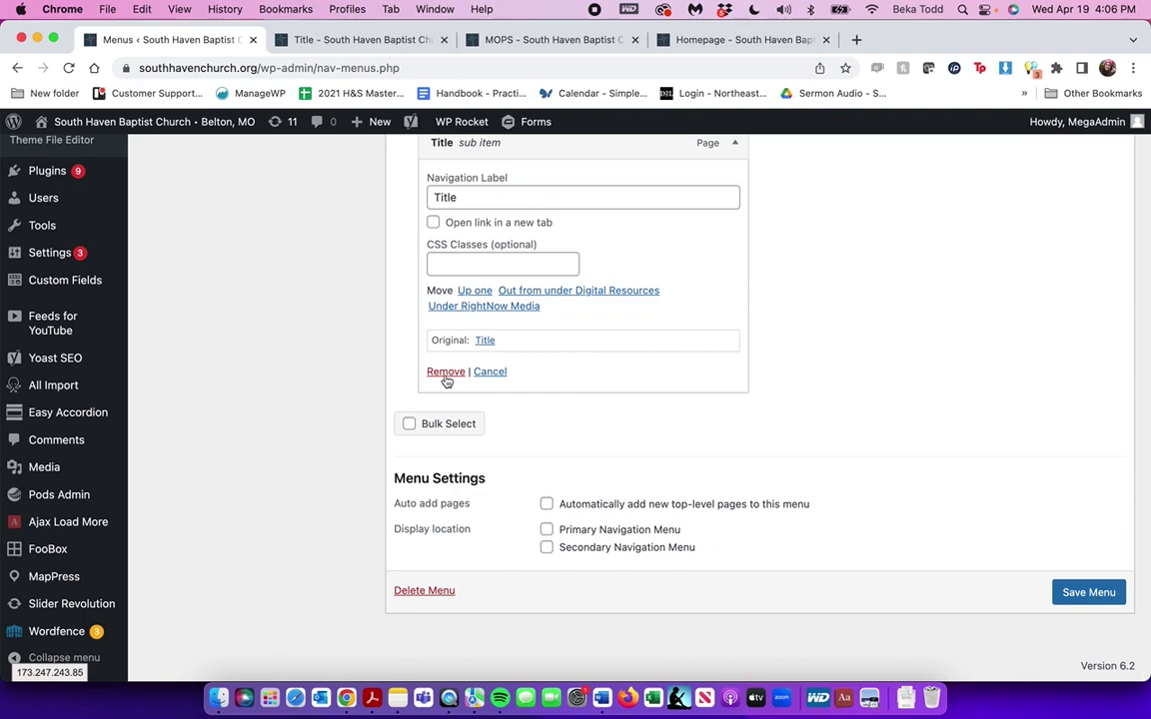
left_click(446, 373)
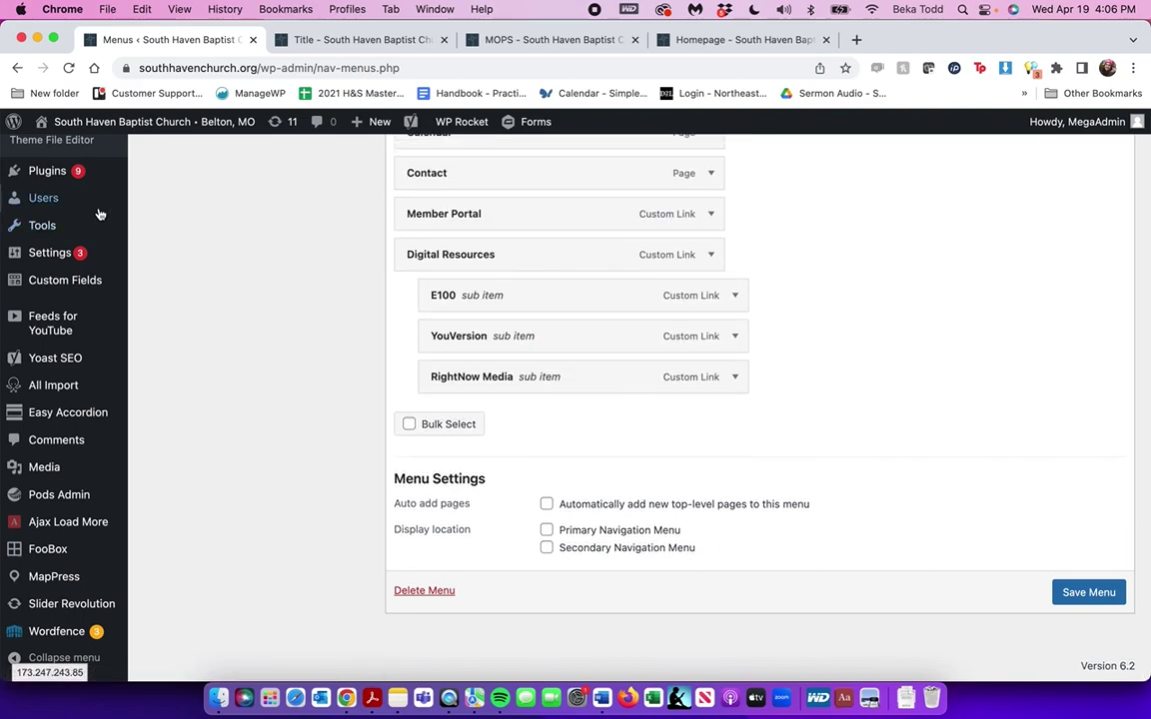
mouse_move(58, 171)
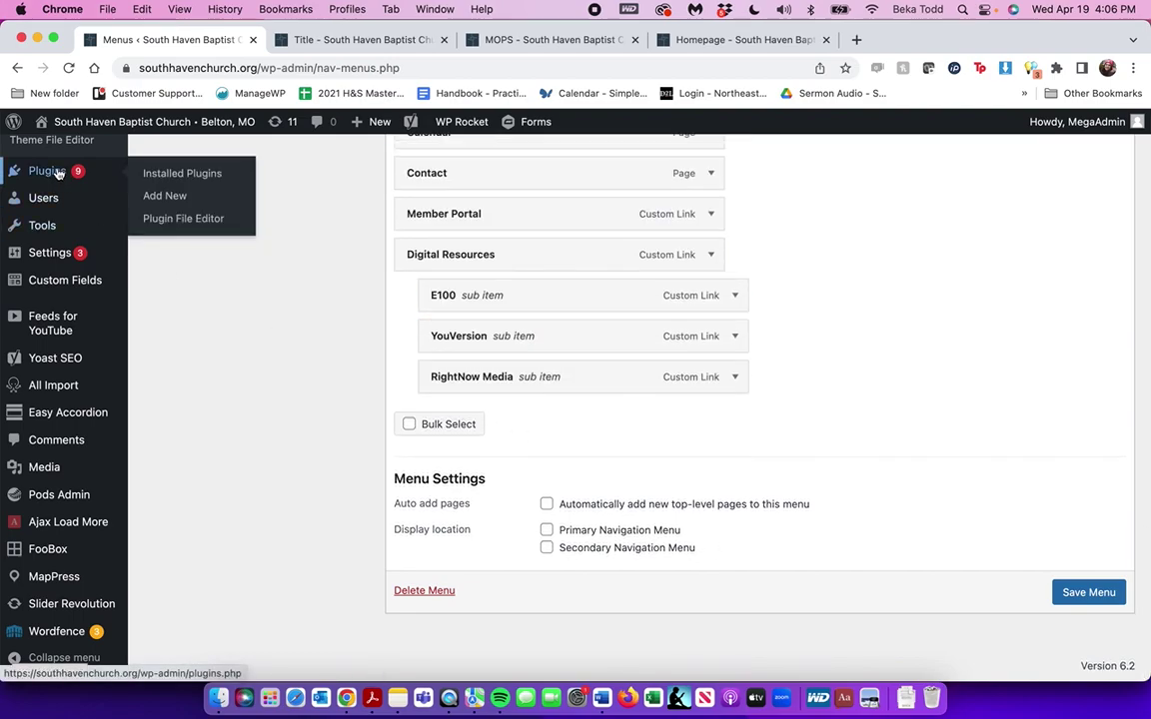
Discard the unsaved menu edits and scroll through the 11-account Users list
mouse_move(41, 195)
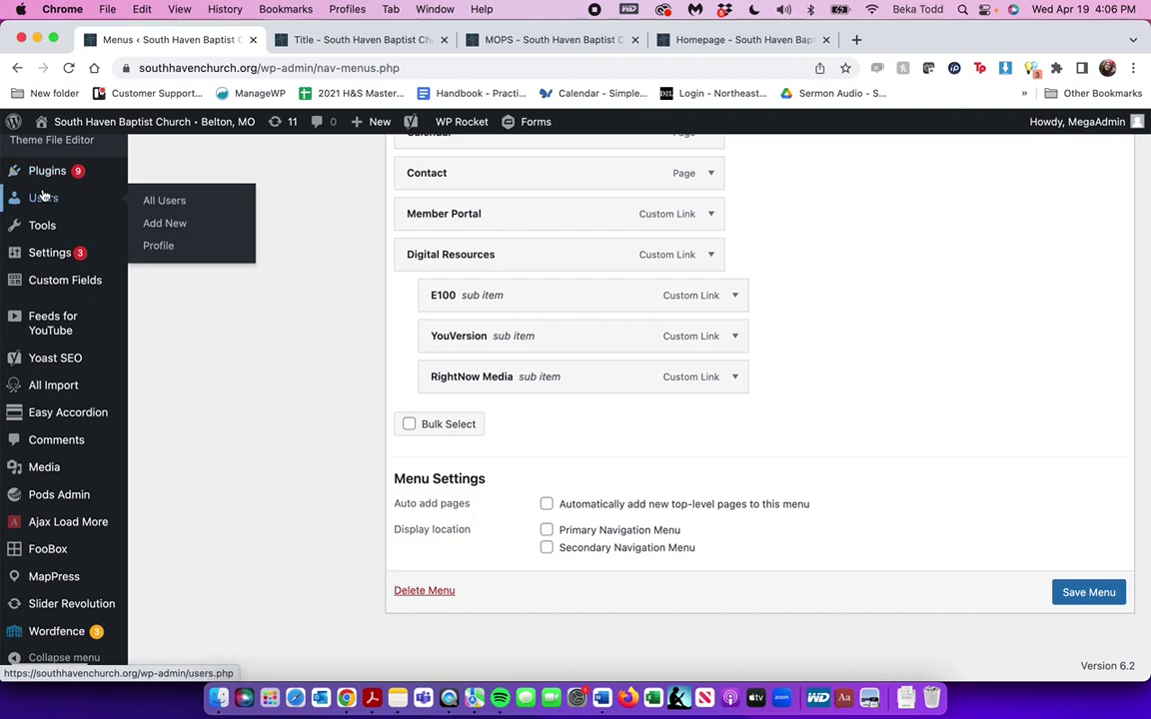
left_click(42, 195)
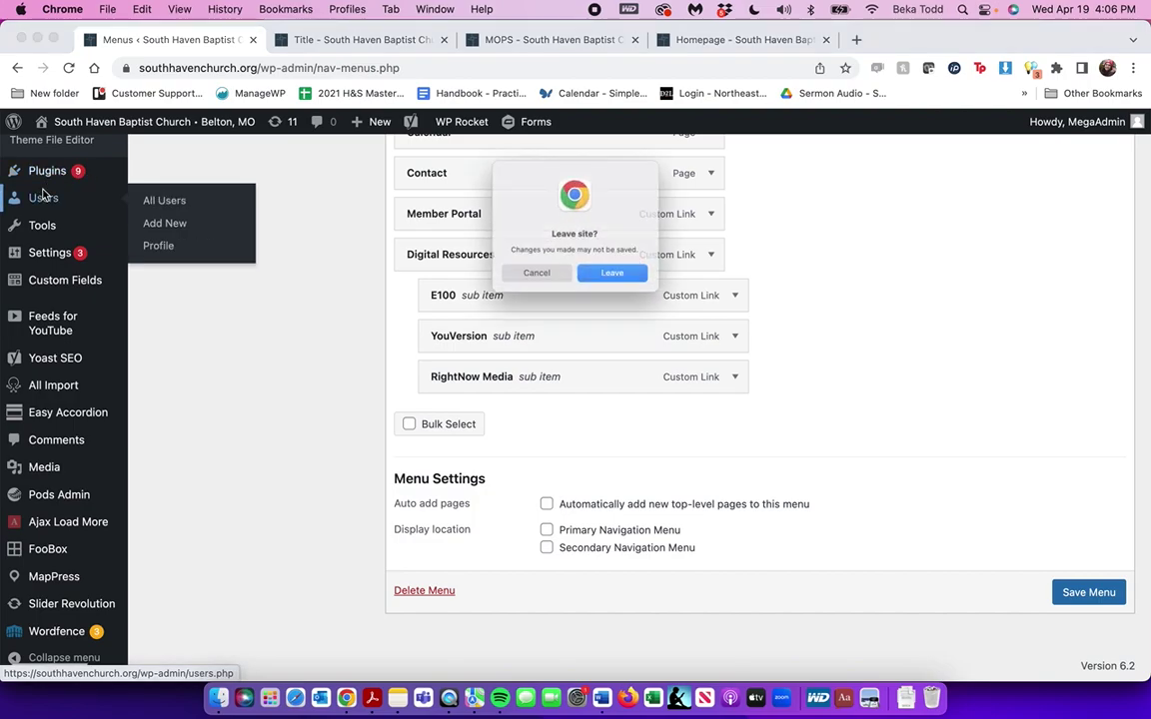
left_click(621, 285)
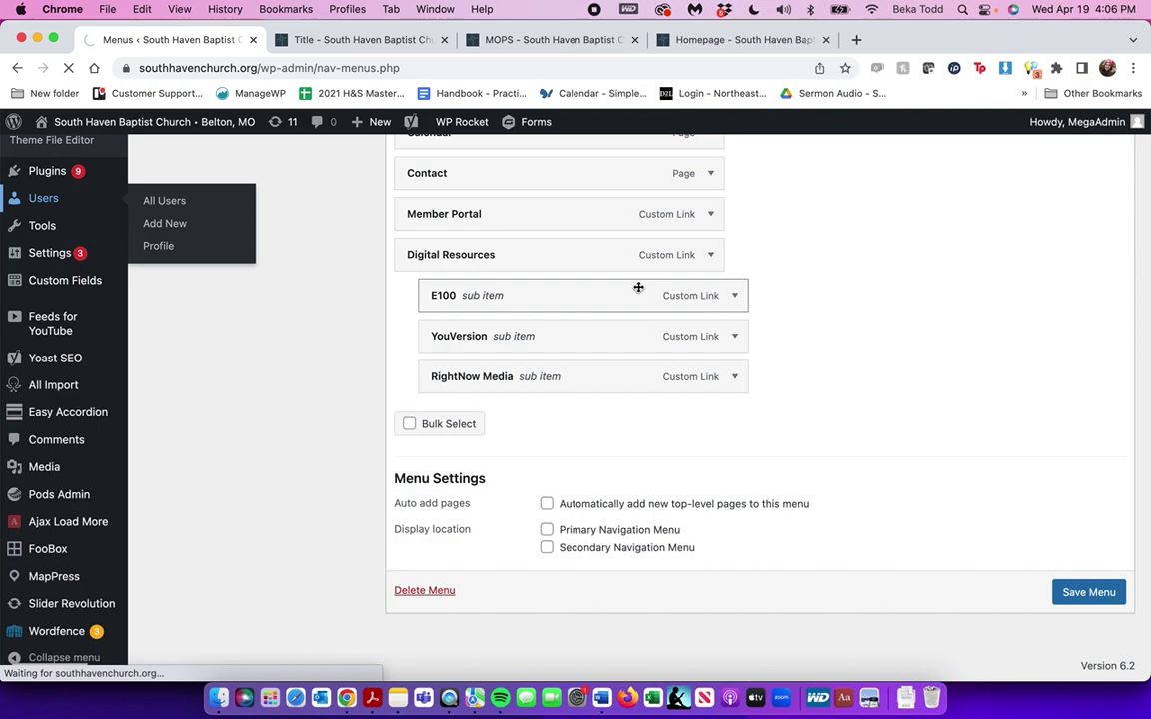
scroll(401, 450, "down", 5)
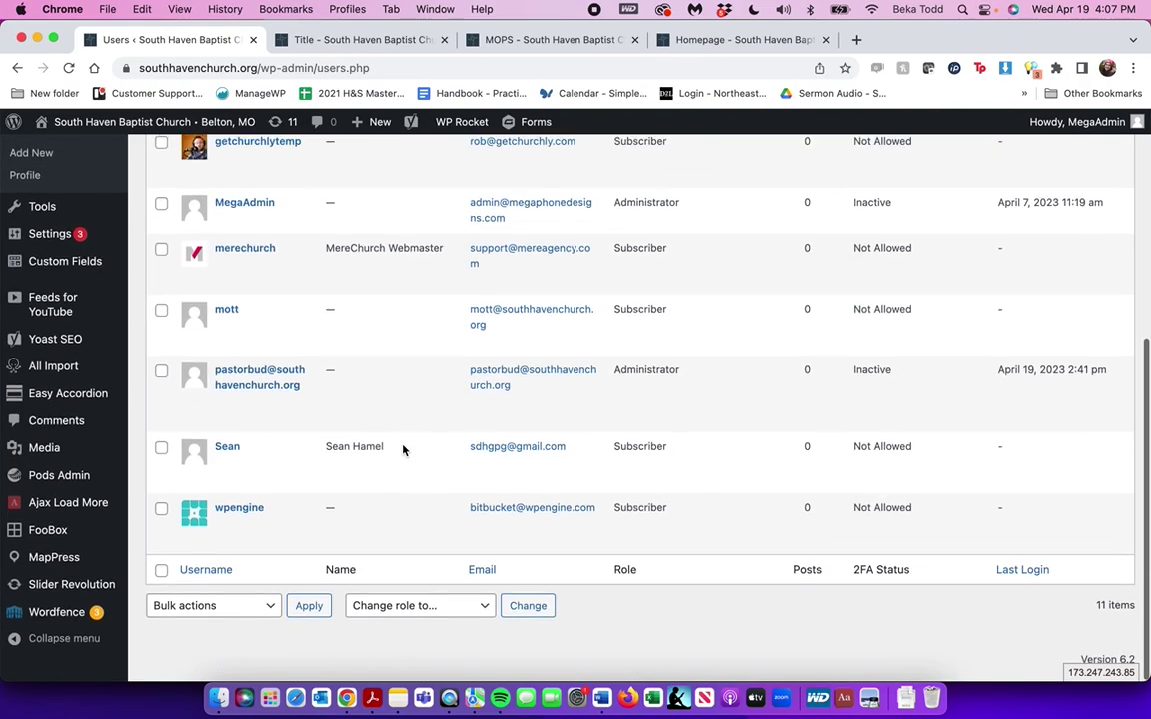
scroll(284, 257, "up", 5)
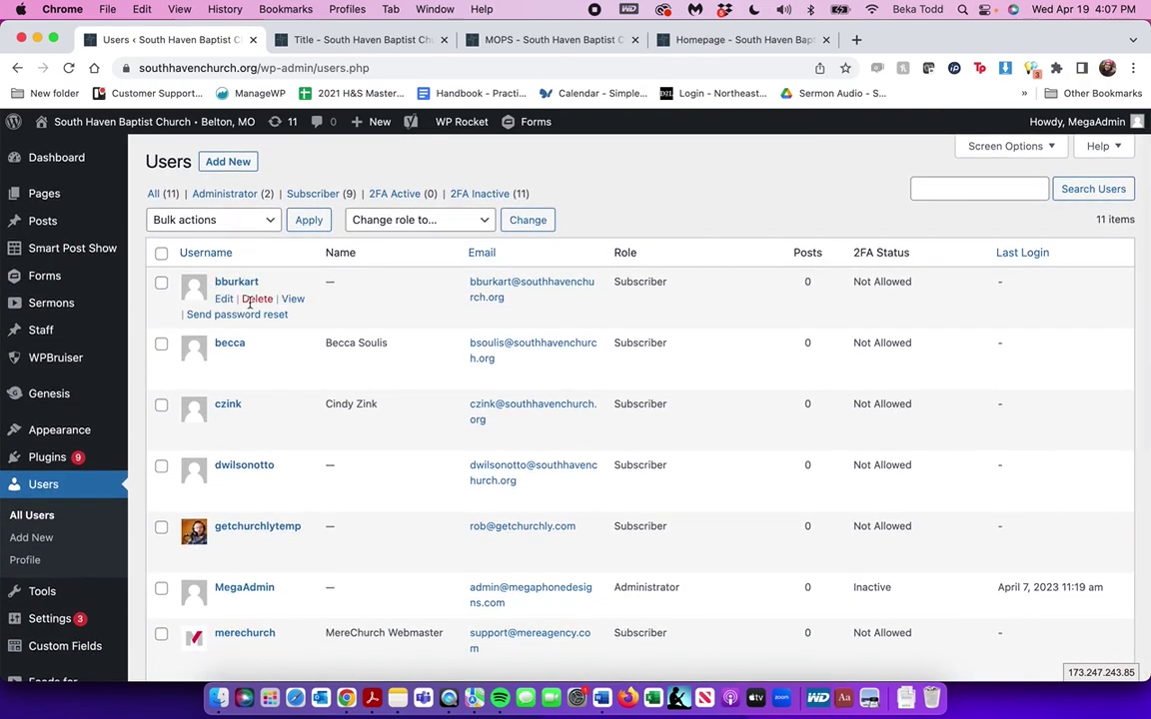
scroll(276, 461, "down", 5)
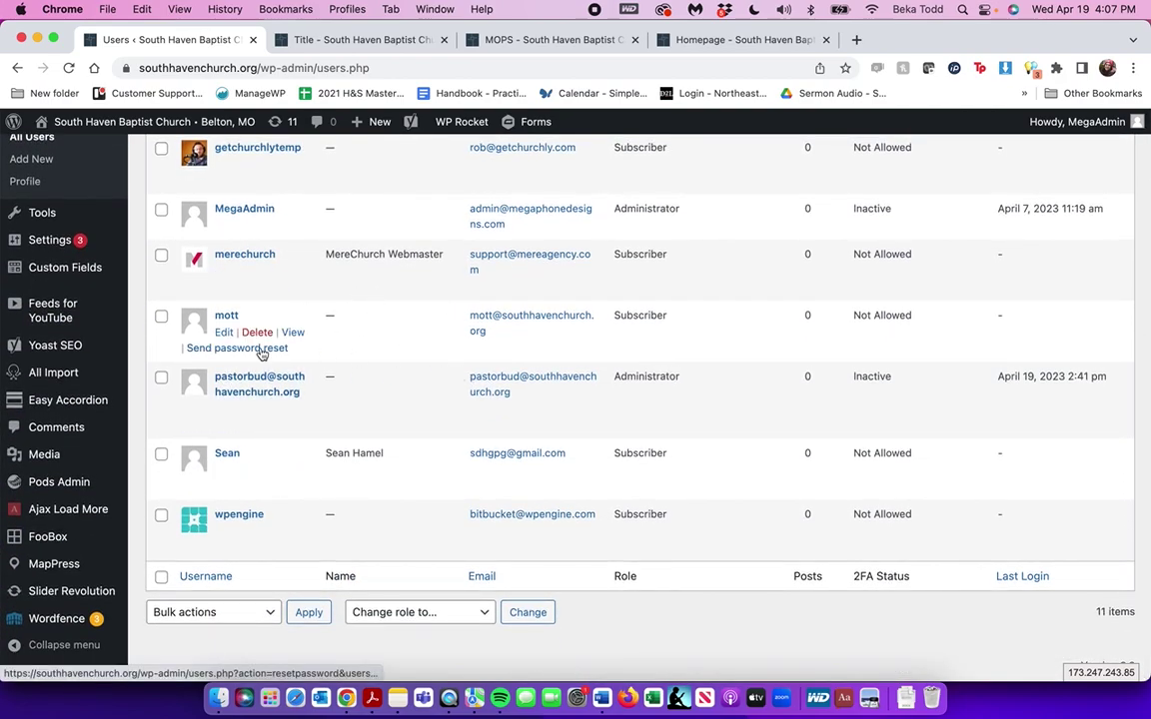
scroll(261, 354, "up", 10)
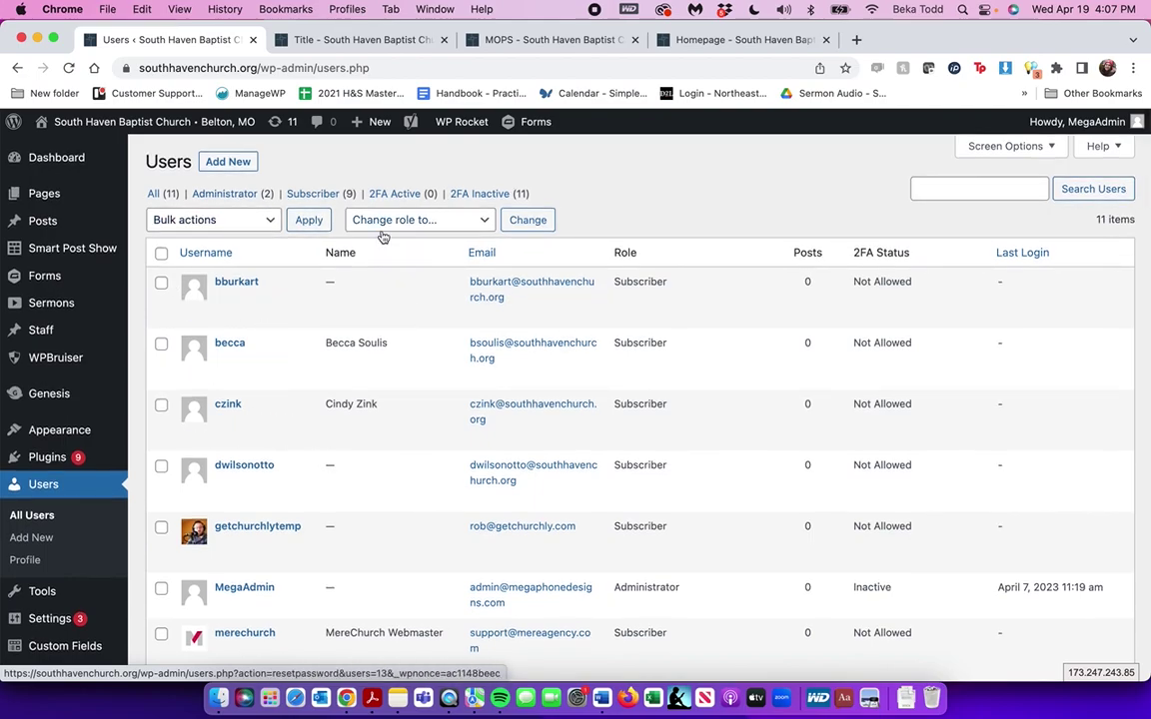
scroll(382, 237, "down", 3)
scroll(383, 237, "down", 3)
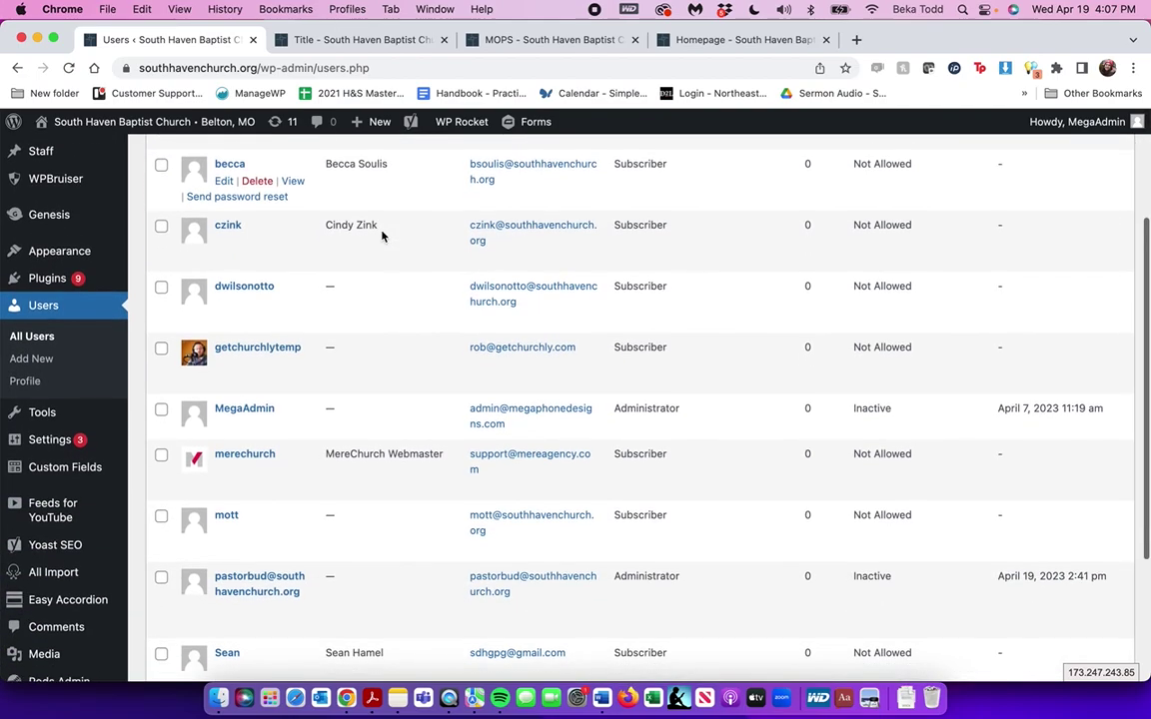
scroll(382, 236, "down", 3)
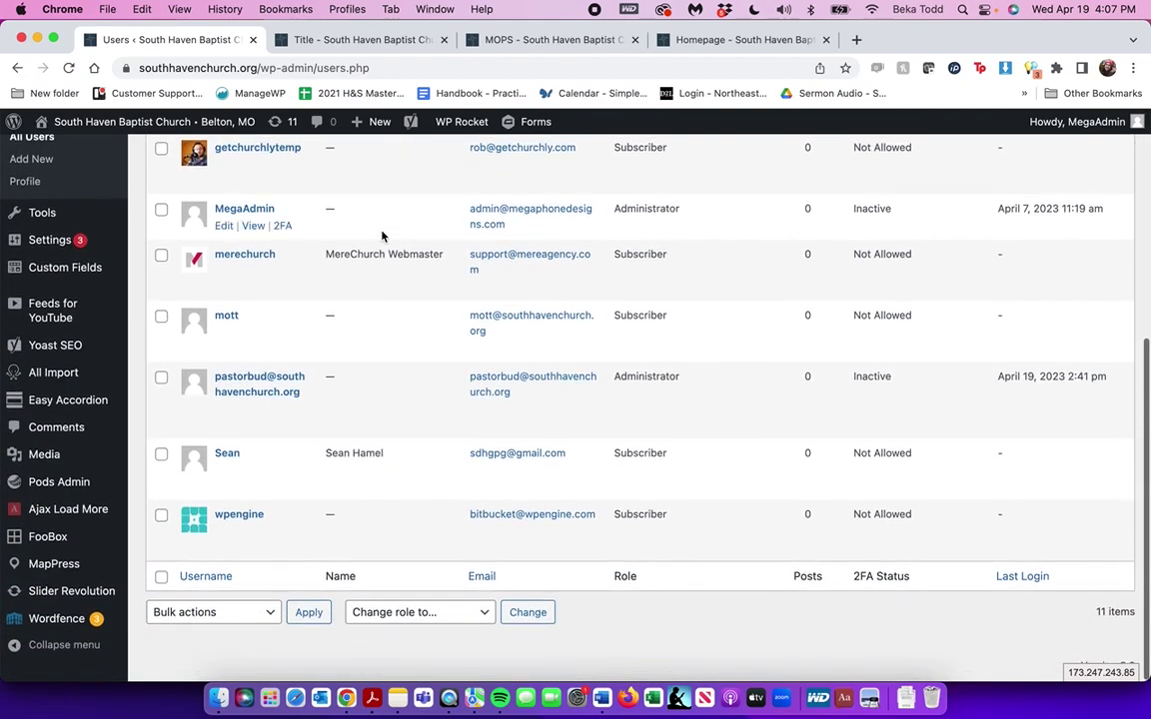
Open Accordion Groups, then navigate the live site to the I'm New page
left_click(47, 404)
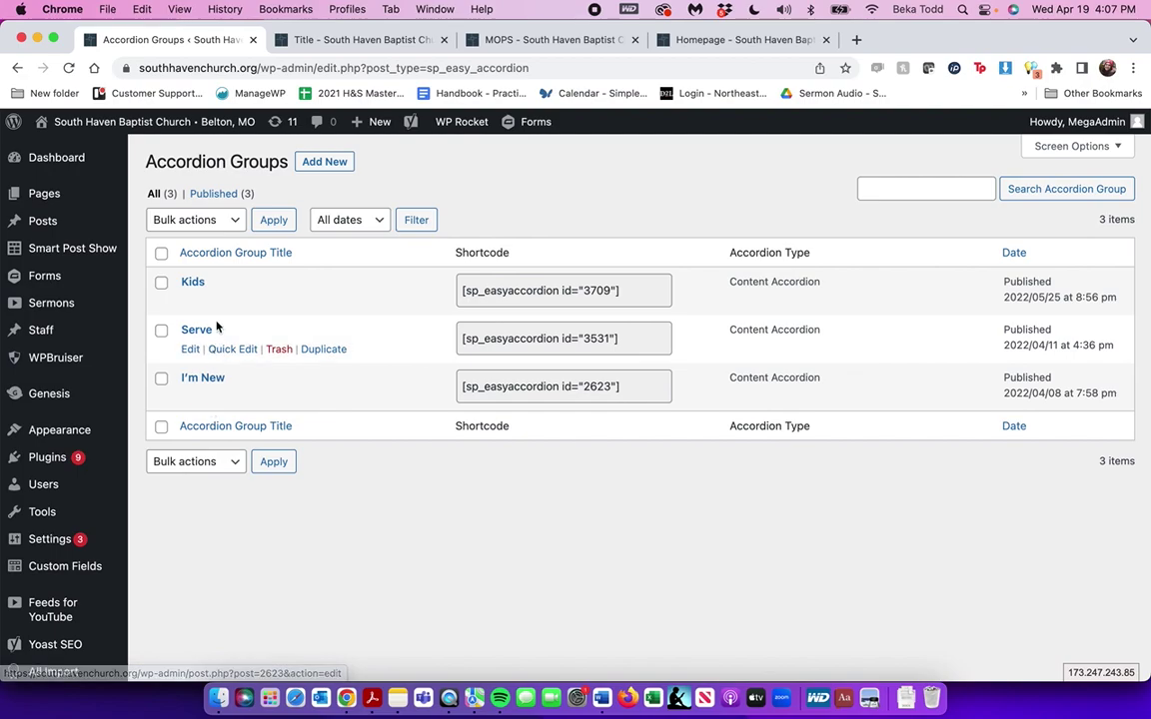
left_click(509, 42)
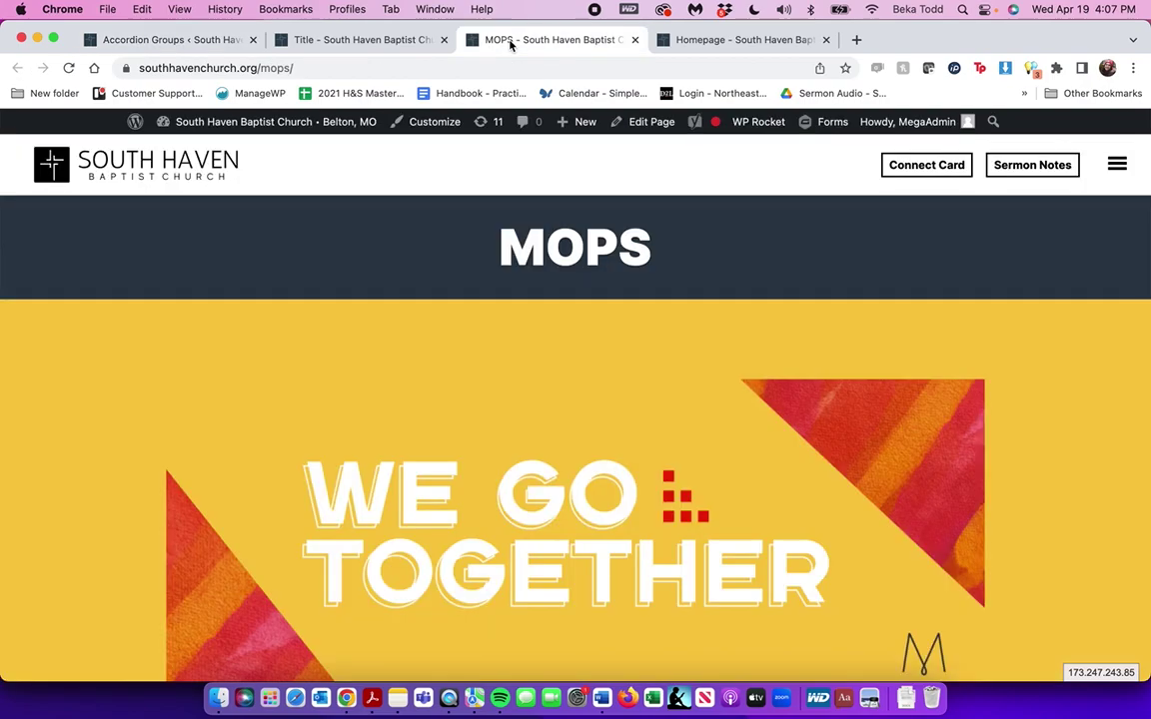
left_click(1117, 164)
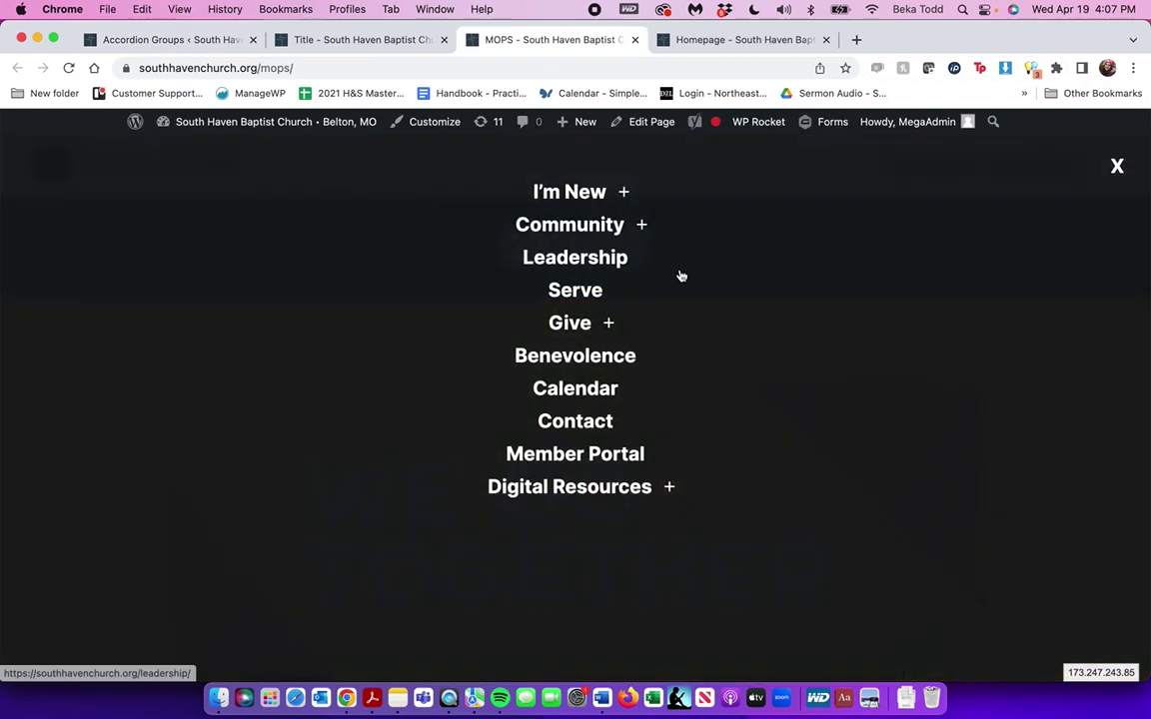
left_click(622, 193)
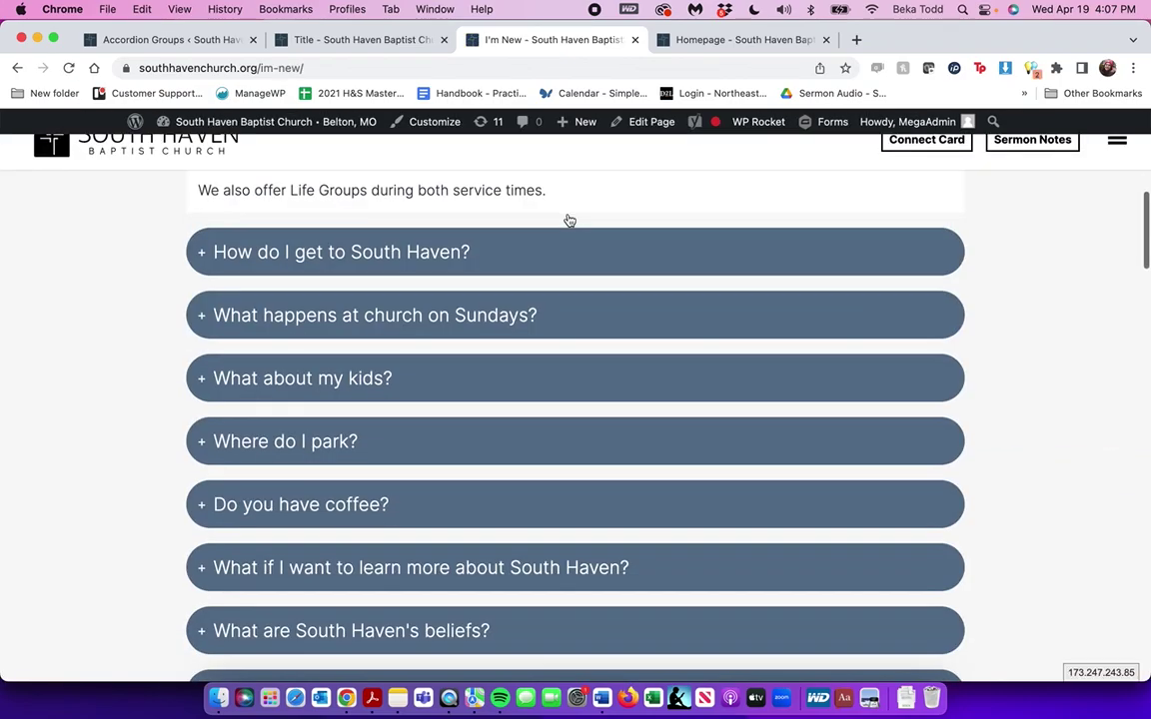
Expand the South Haven directions, Sundays and kids FAQ answers, then return to admin
left_click(556, 263)
left_click(561, 344)
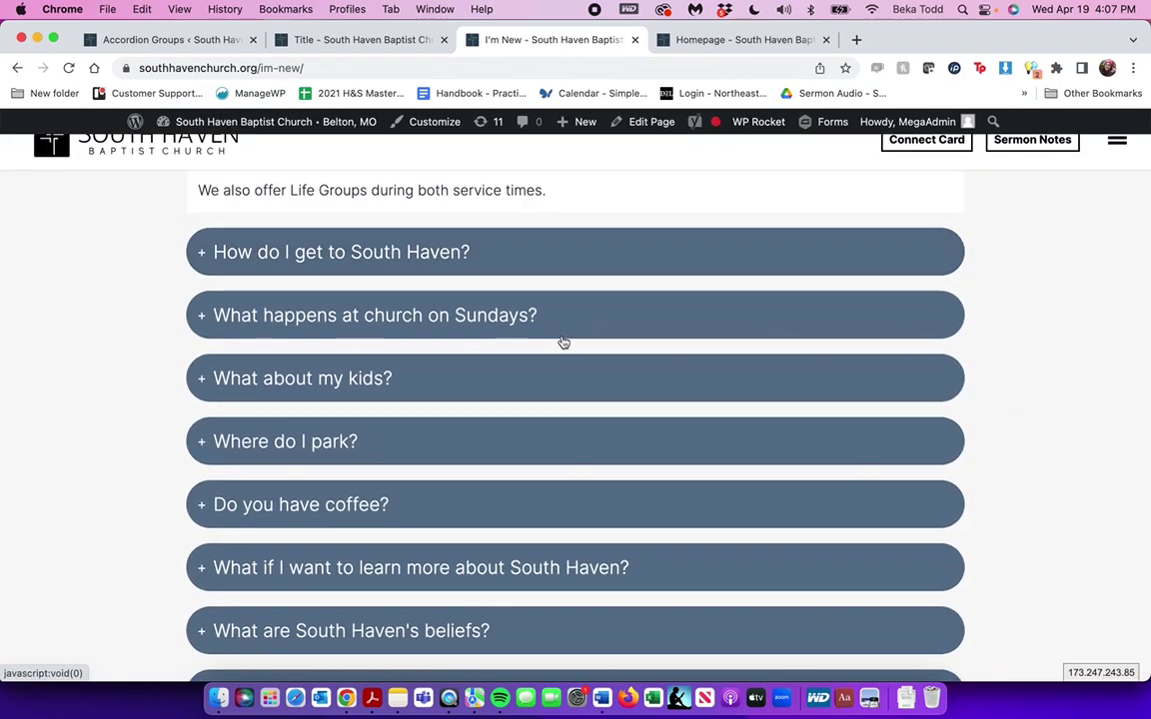
left_click(554, 479)
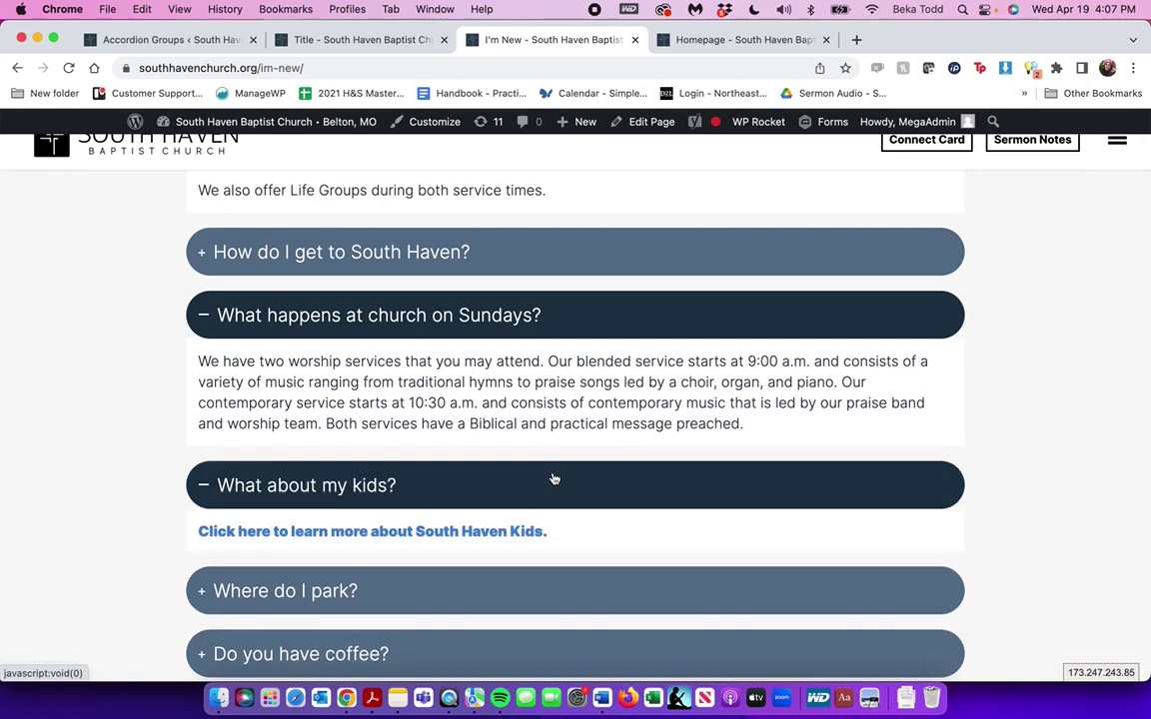
left_click(141, 45)
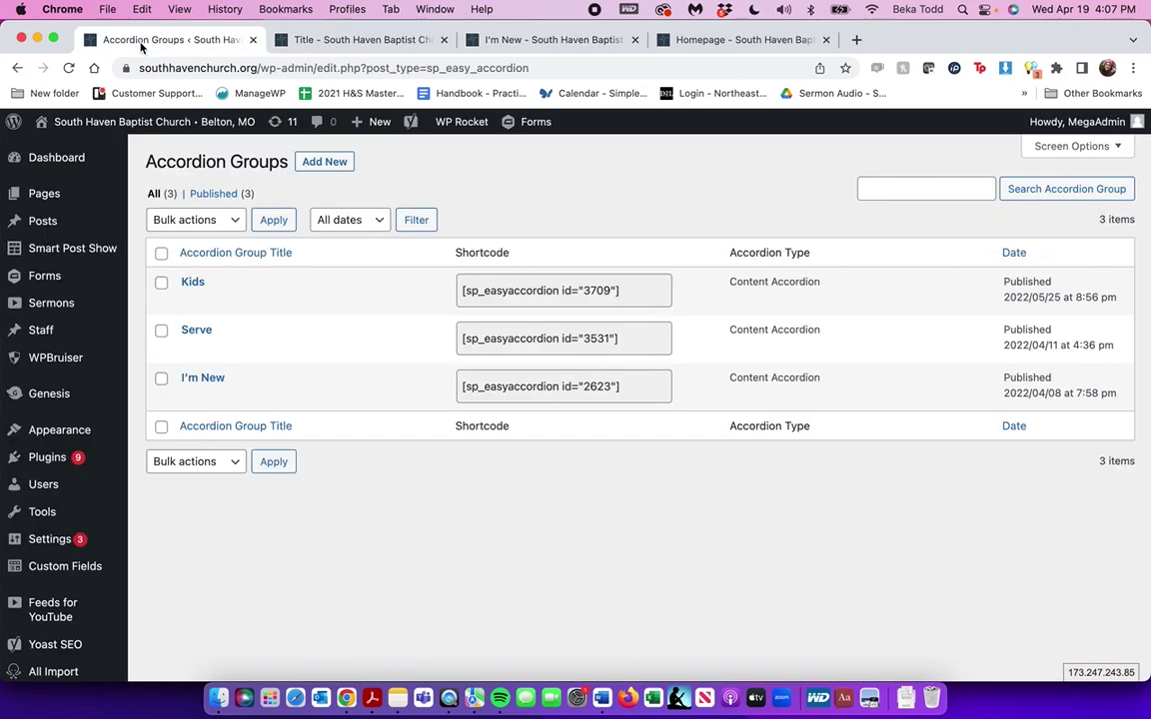
left_click(193, 282)
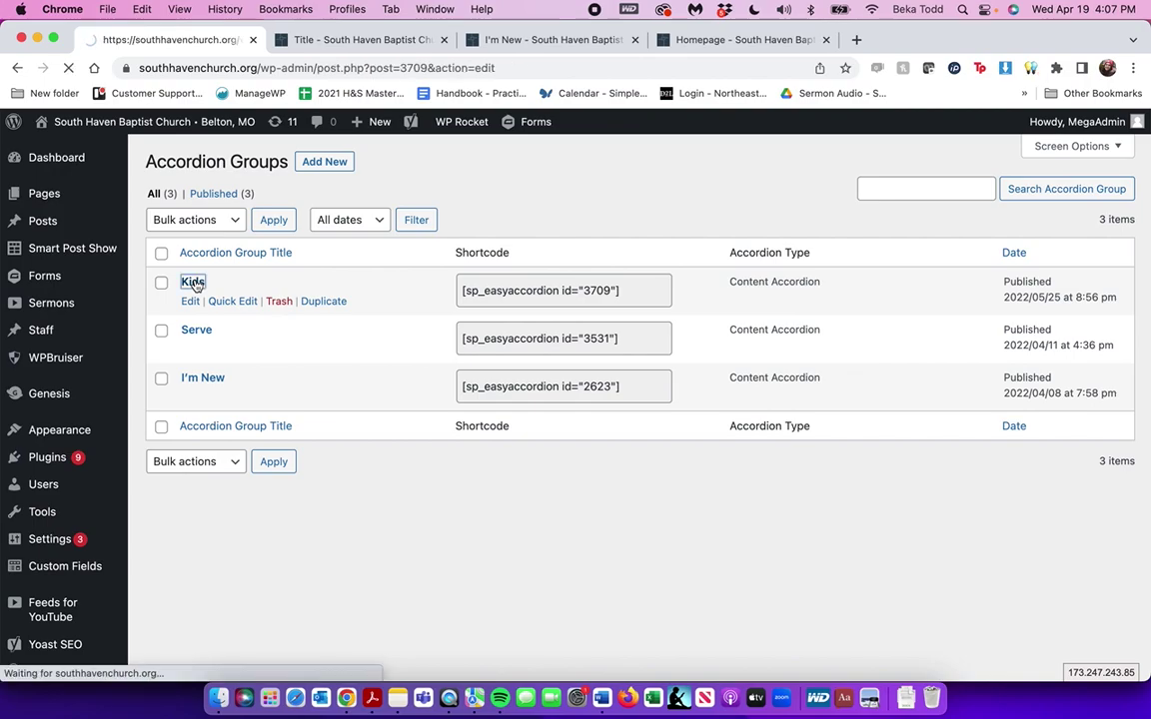
scroll(452, 385, "down", 2)
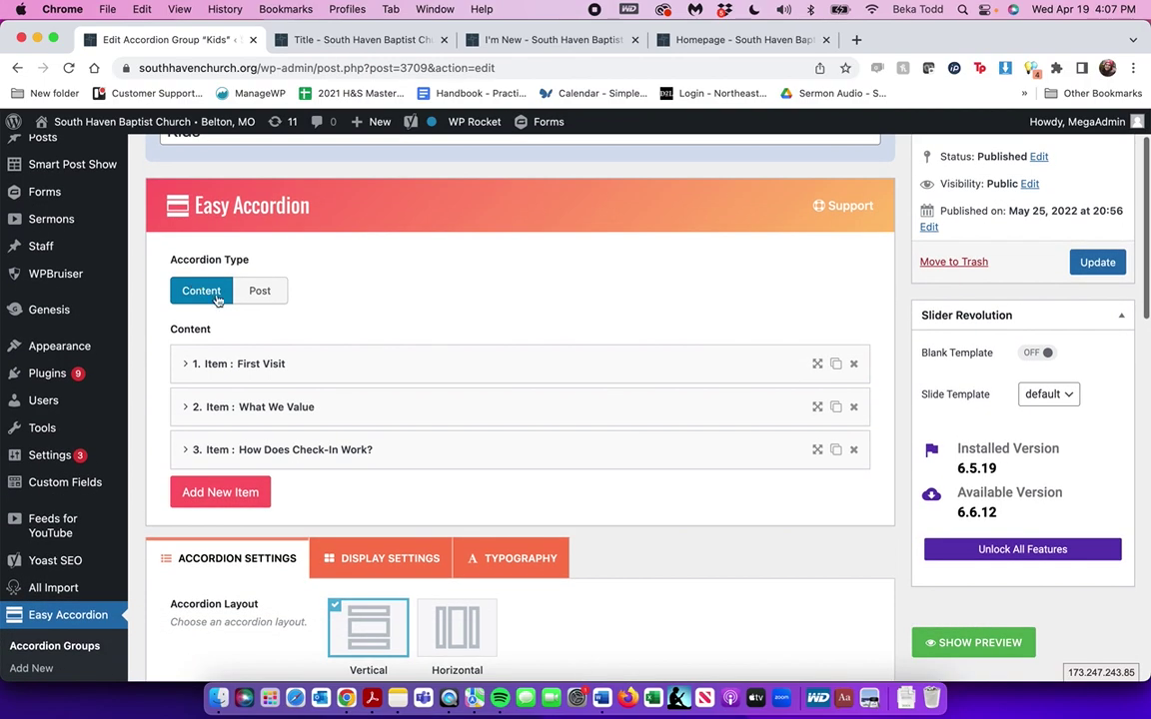
left_click(451, 384)
scroll(452, 382, "down", 3)
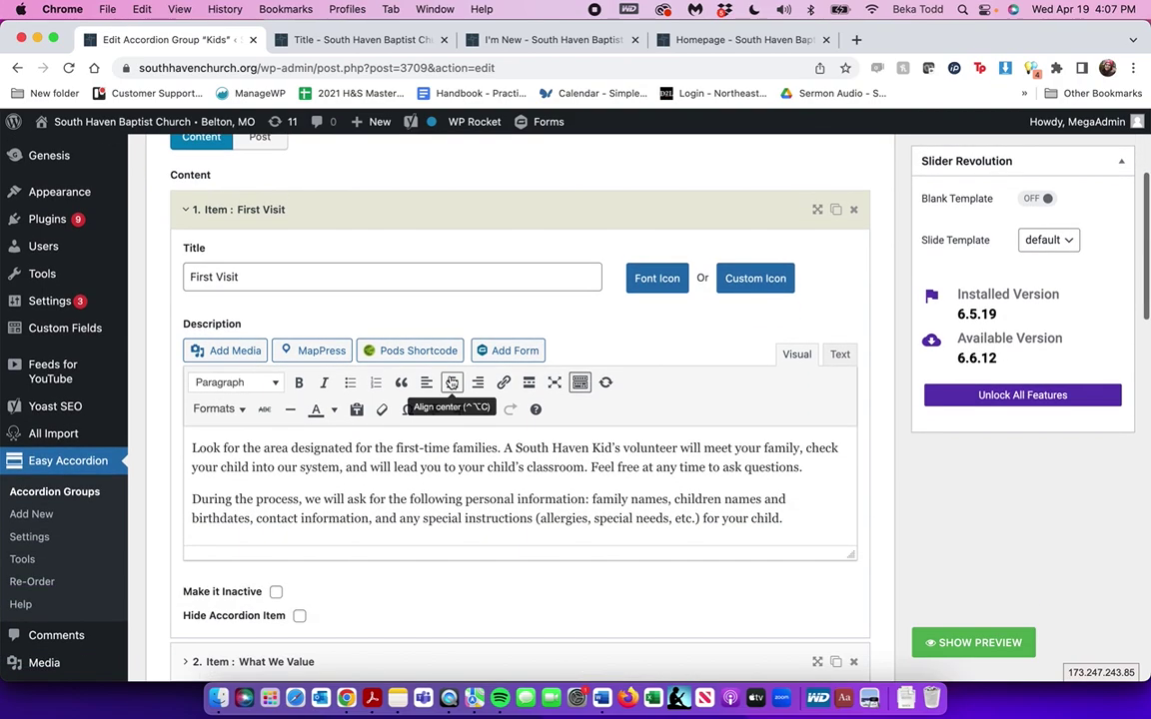
triple_click(459, 471)
scroll(458, 469, "down", 3)
scroll(458, 470, "up", 1)
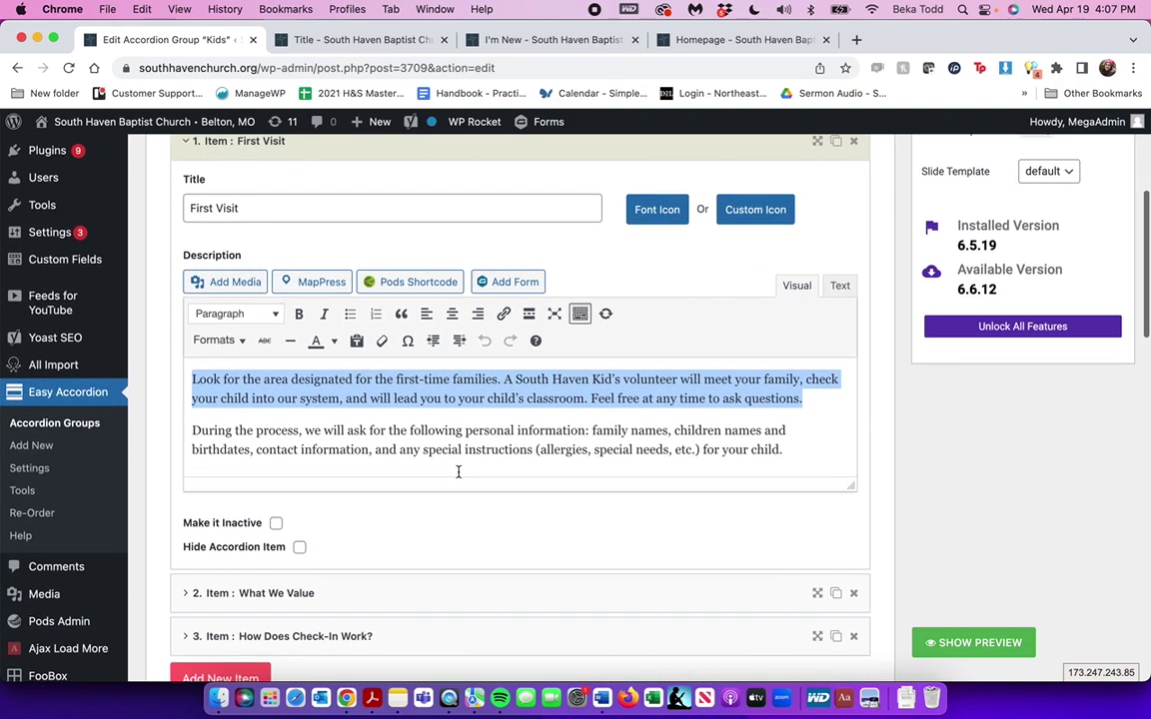
left_click(467, 592)
scroll(465, 590, "down", 2)
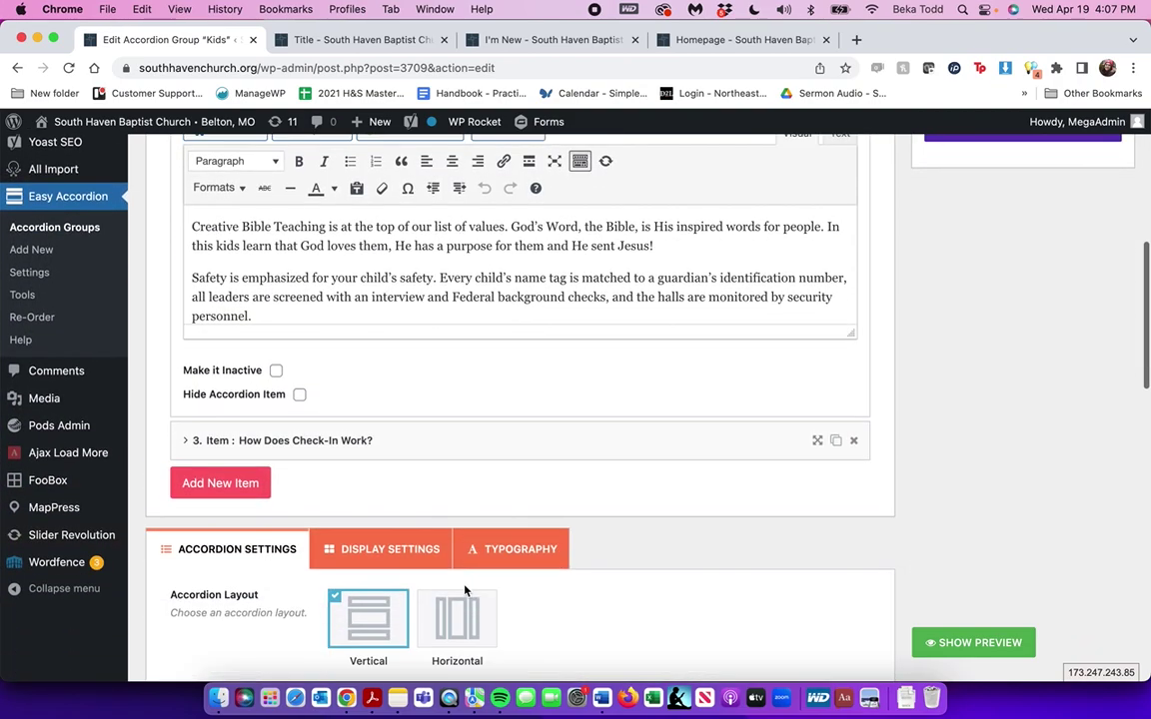
left_click(216, 484)
scroll(374, 332, "up", 5)
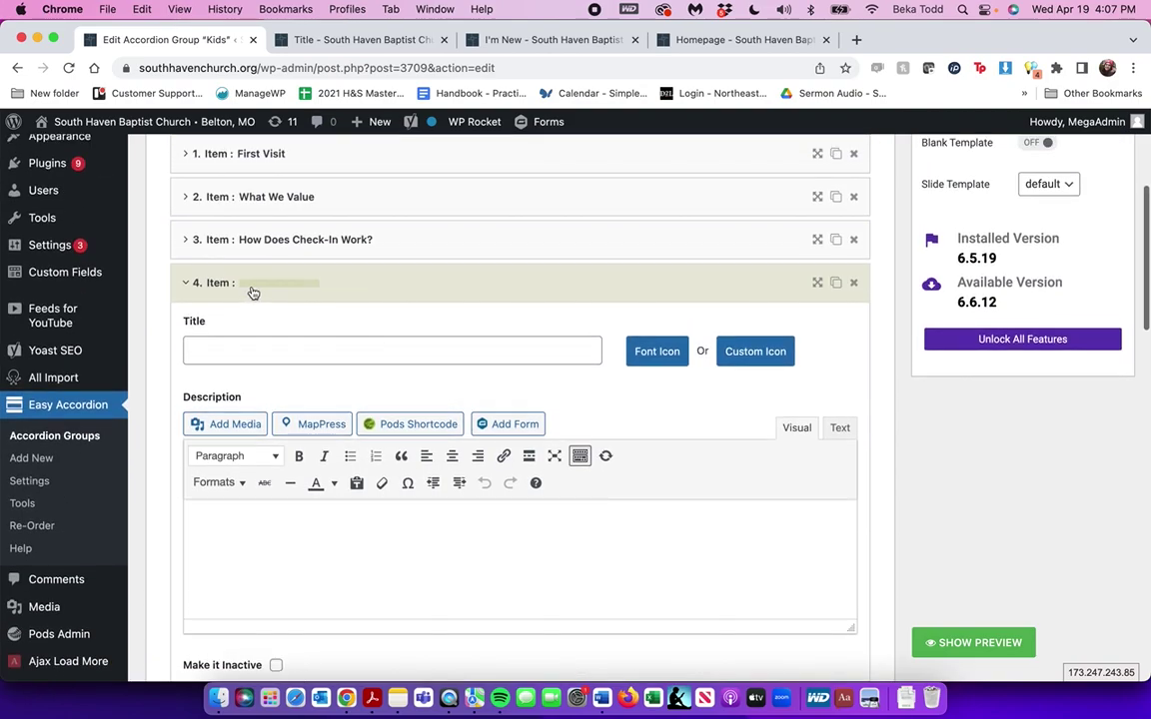
left_click(349, 286)
left_click(855, 286)
left_click(711, 157)
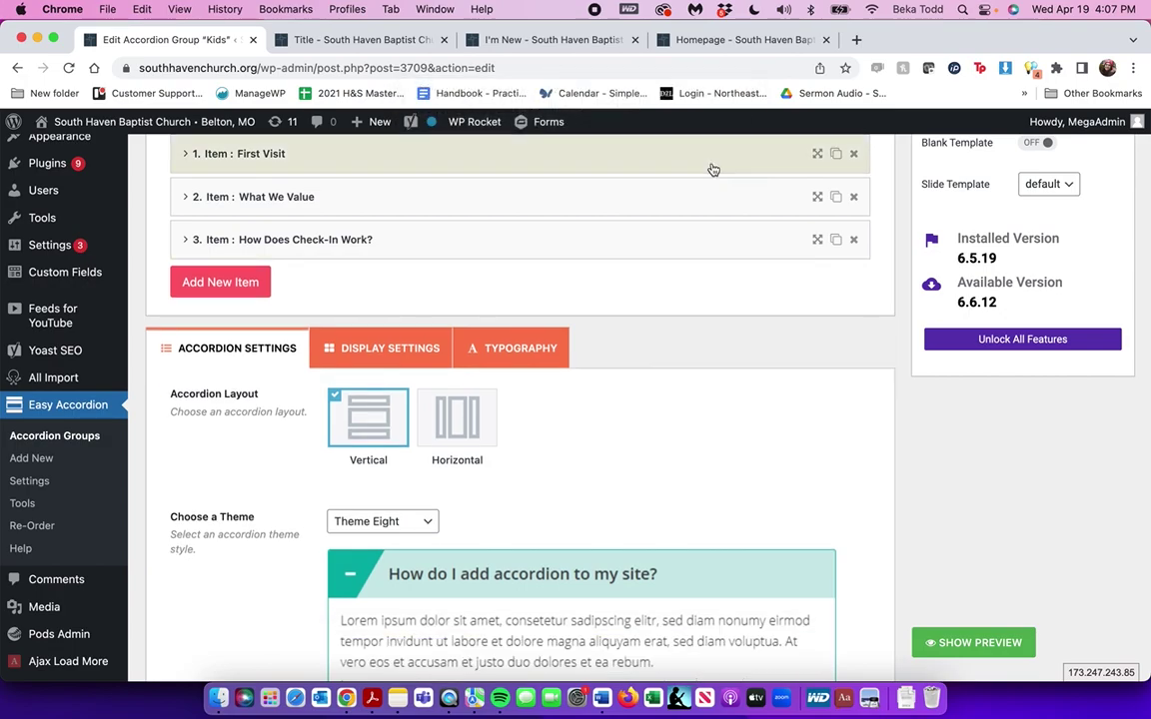
scroll(973, 411, "up", 5)
scroll(107, 453, "left", 5)
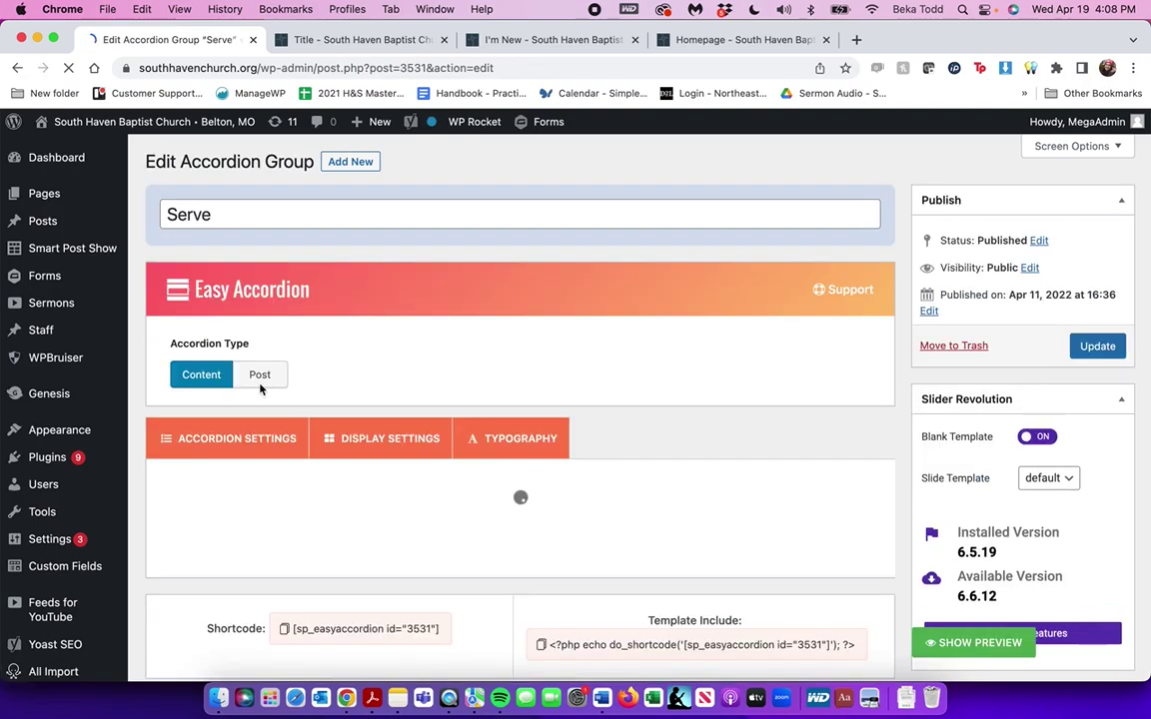
Expand the First Impressions accordion item and select its title and shortcode text
scroll(322, 428, "down", 2)
left_click(322, 420)
triple_click(320, 486)
scroll(319, 485, "down", 5)
double_click(394, 431)
triple_click(394, 431)
scroll(392, 431, "down", 5)
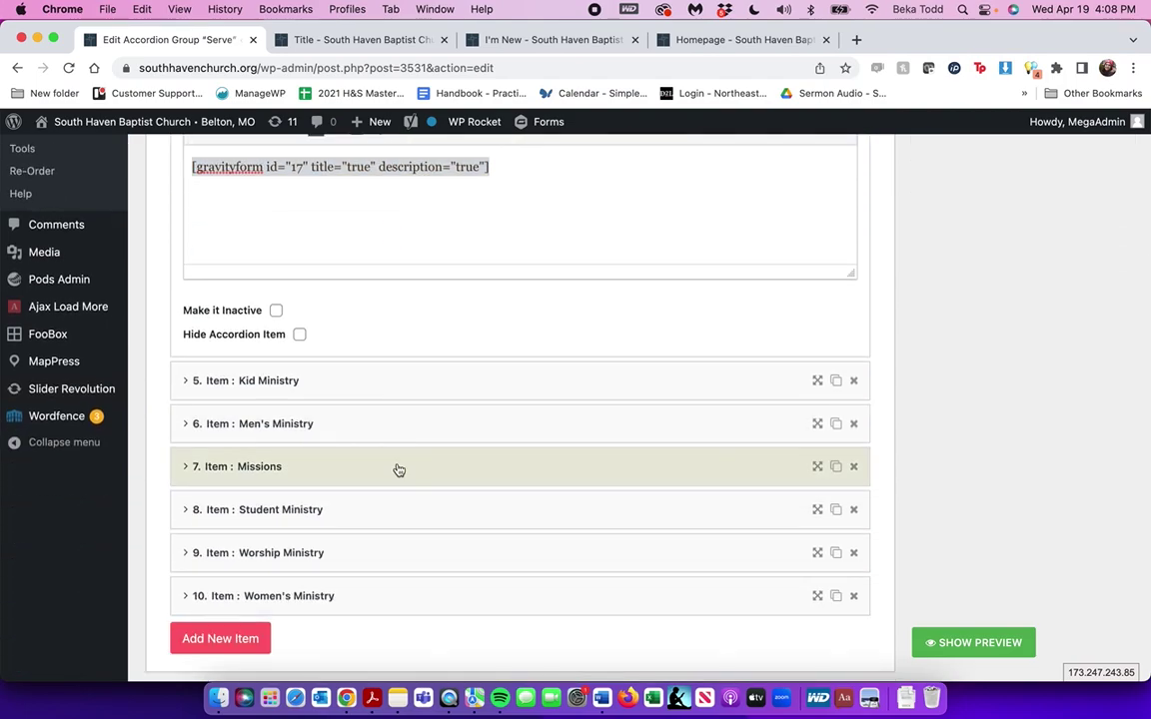
Expand the Missions item to view its Gravity Forms form 22 embed
left_click(398, 468)
scroll(398, 467, "up", 10)
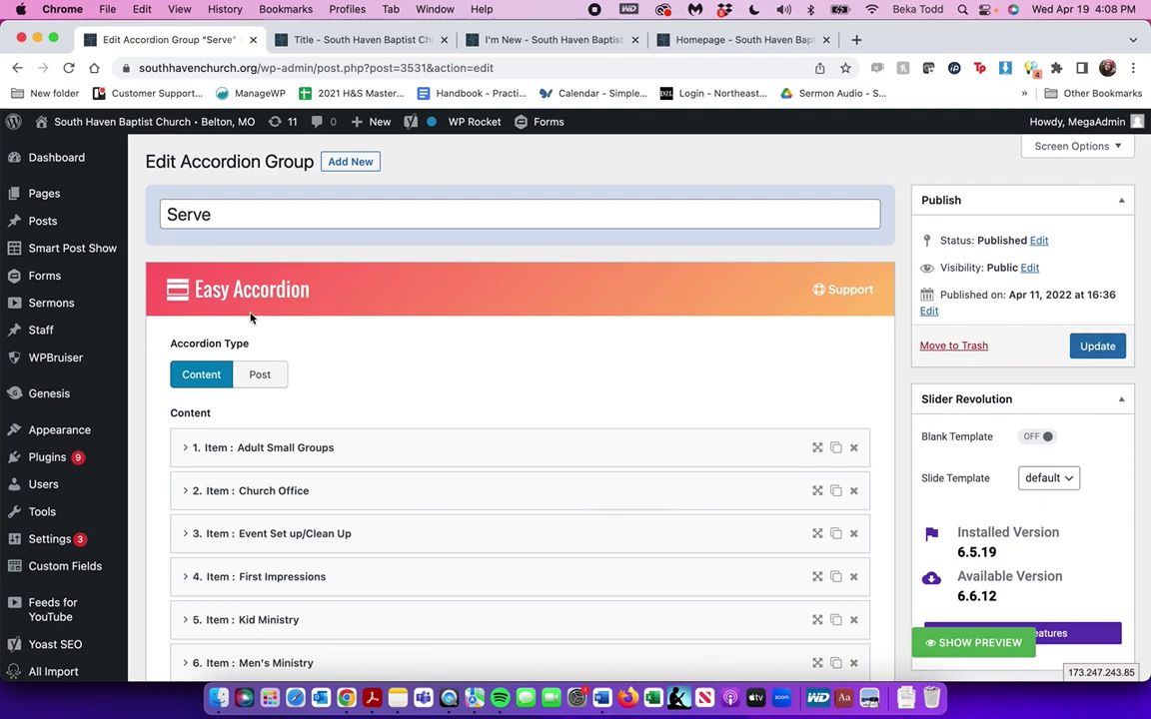
scroll(104, 370, "down", 8)
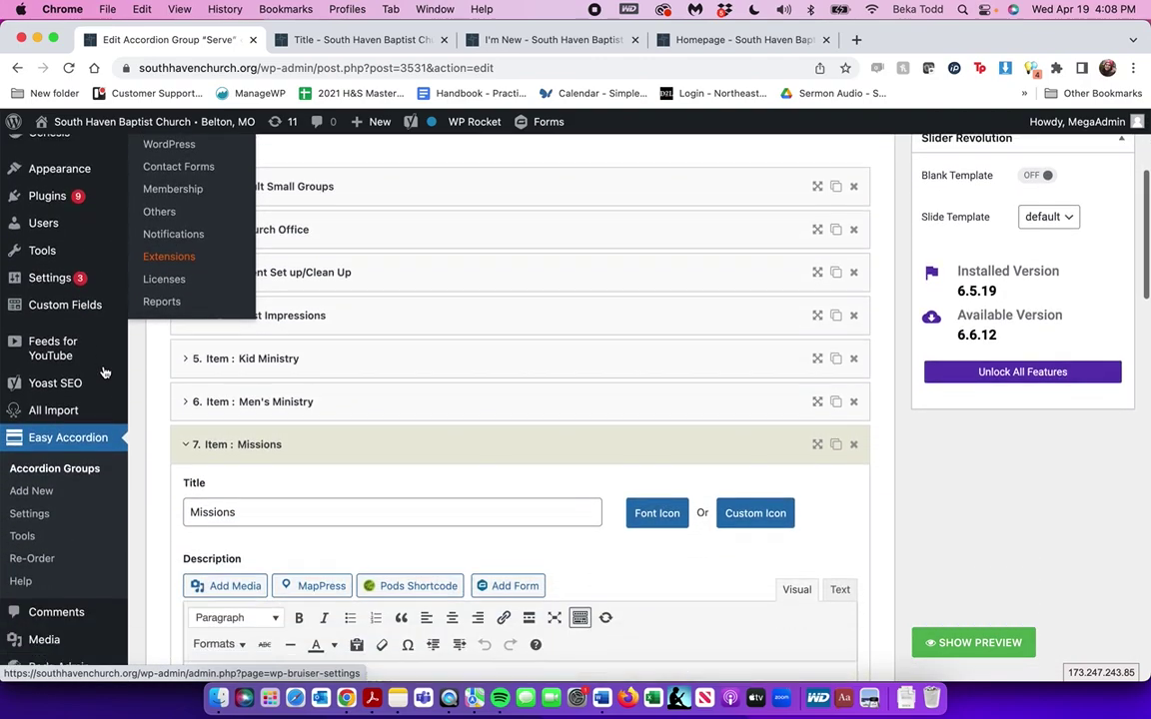
scroll(104, 372, "down", 2)
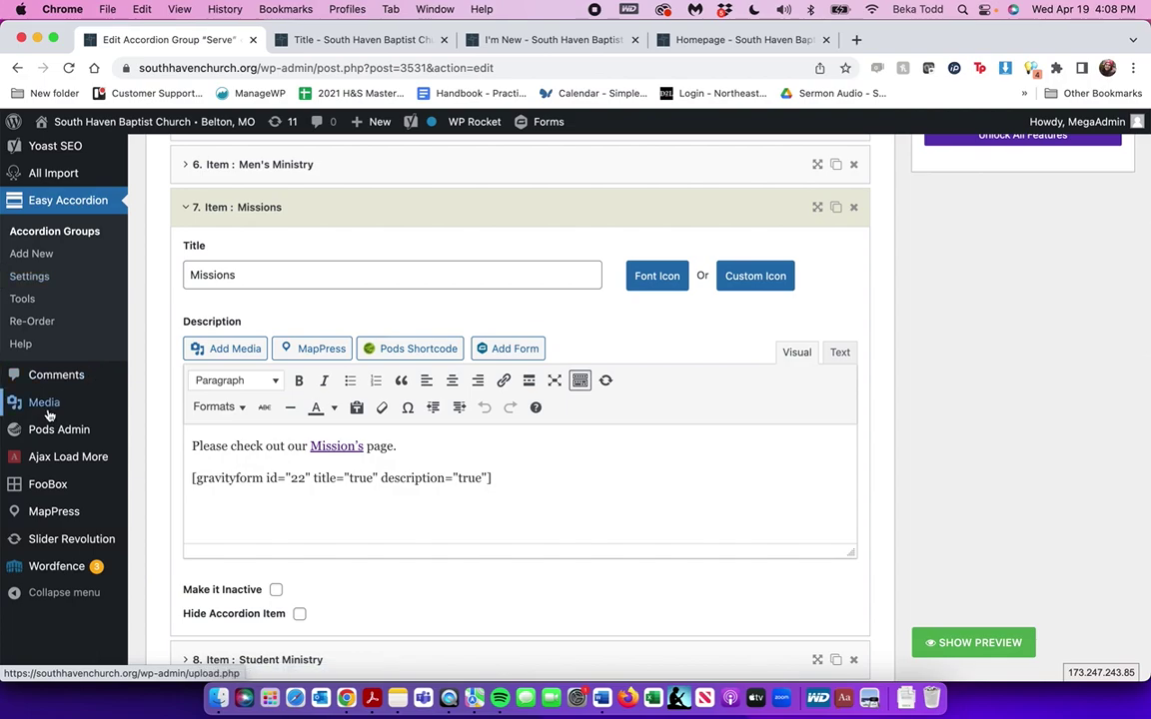
mouse_move(46, 404)
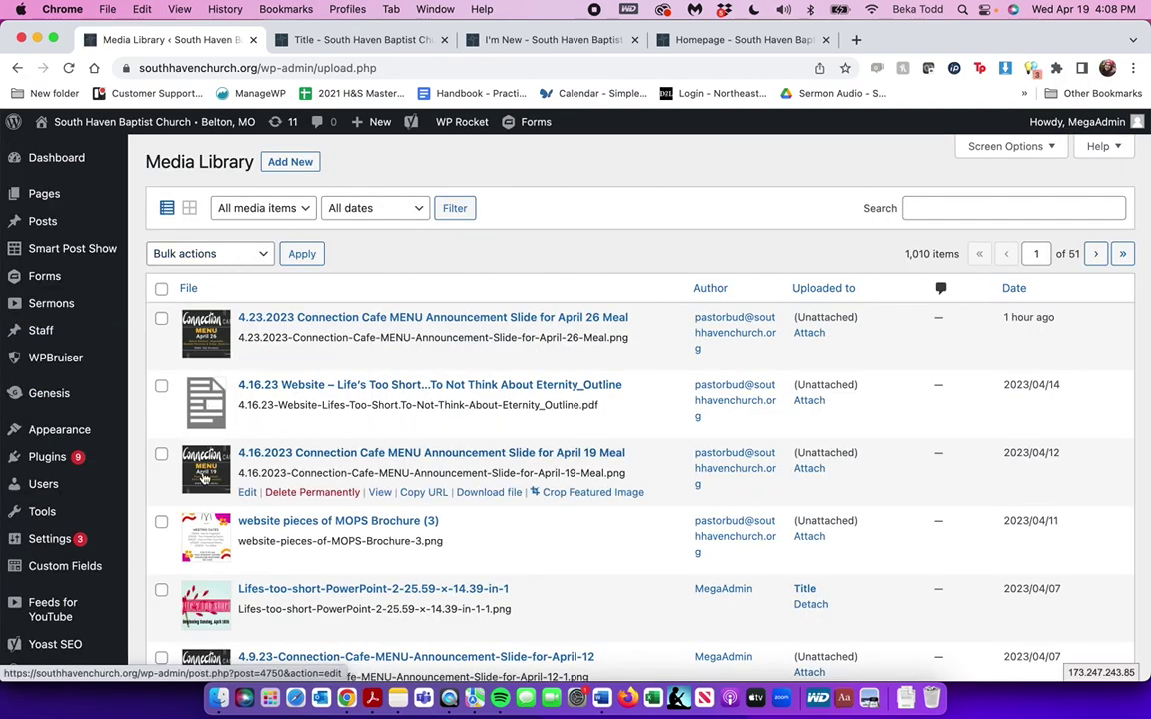
Open Media > Add New, scroll the upload page, then head for Slider Revolution > Overview
left_click(309, 166)
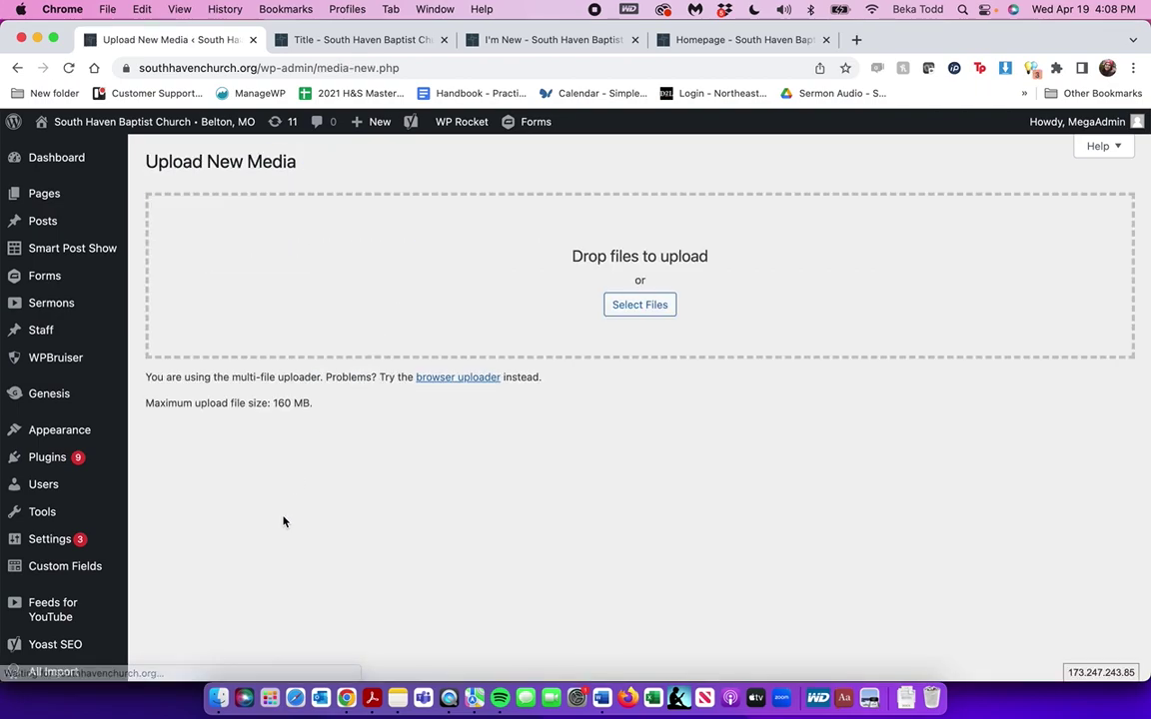
scroll(434, 251, "down", 5)
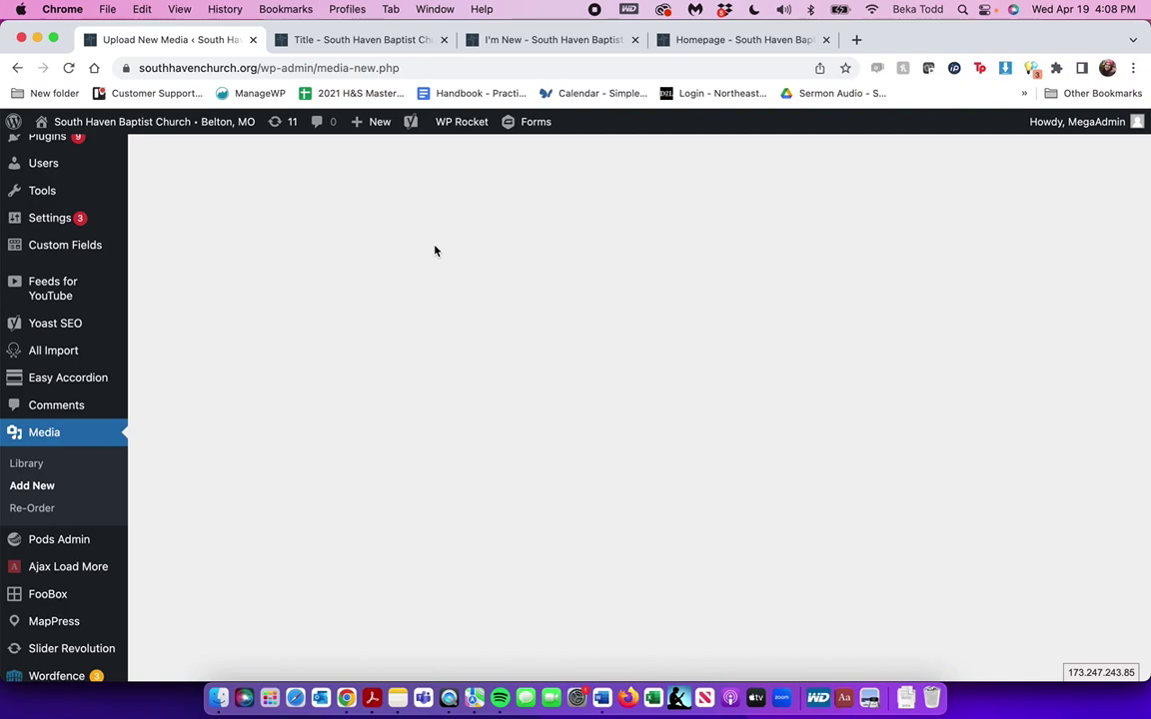
scroll(435, 251, "up", 5)
scroll(435, 250, "down", 5)
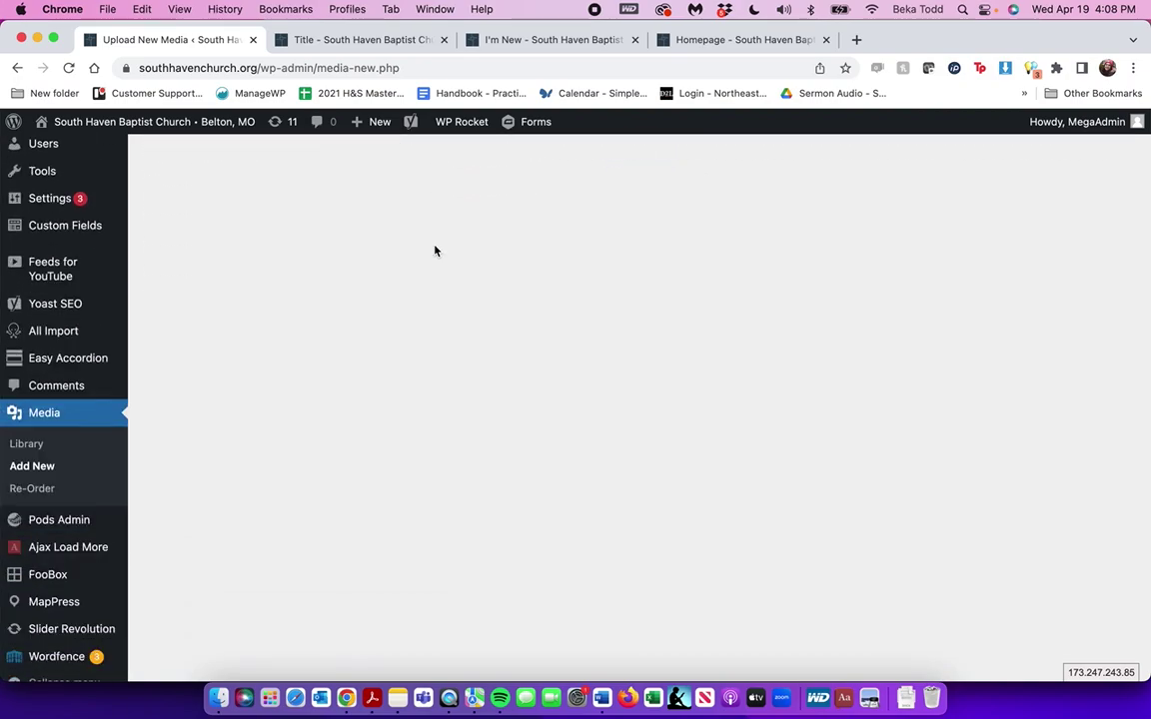
scroll(434, 250, "down", 1)
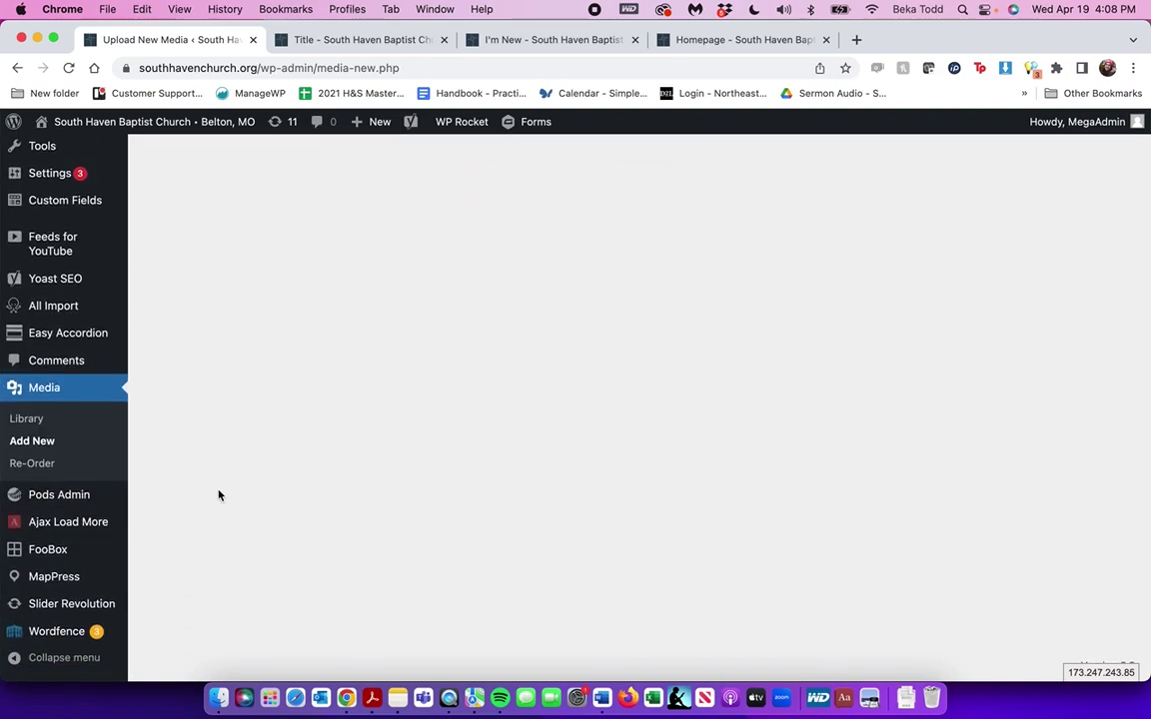
mouse_move(97, 609)
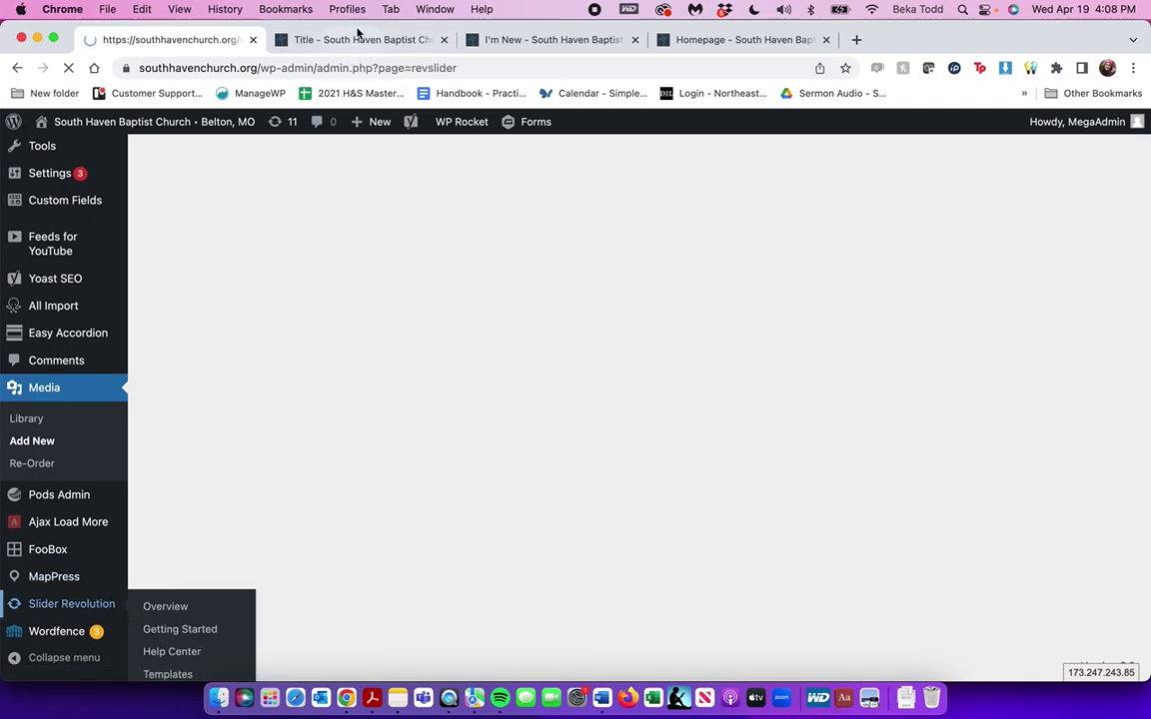
Check the live homepage tab, then open the Program Slider (Homepage) module for editing
key("ctrl+Tab")
scroll(628, 395, "up", 10)
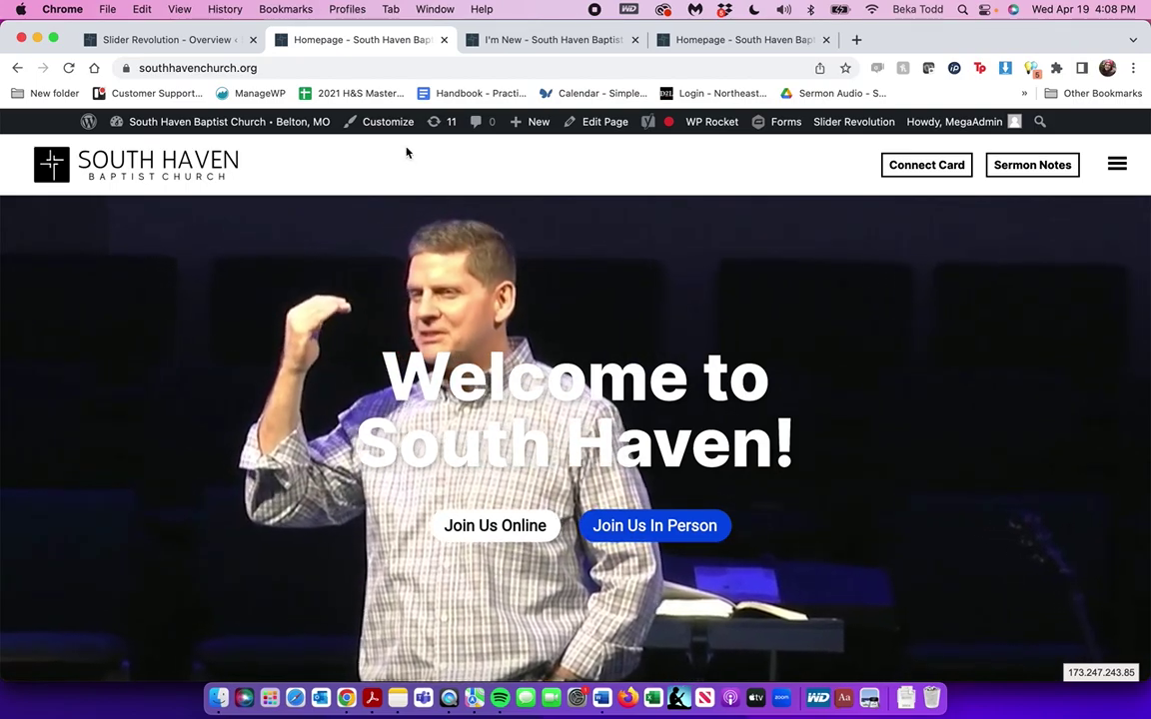
left_click(150, 40)
left_click(300, 40)
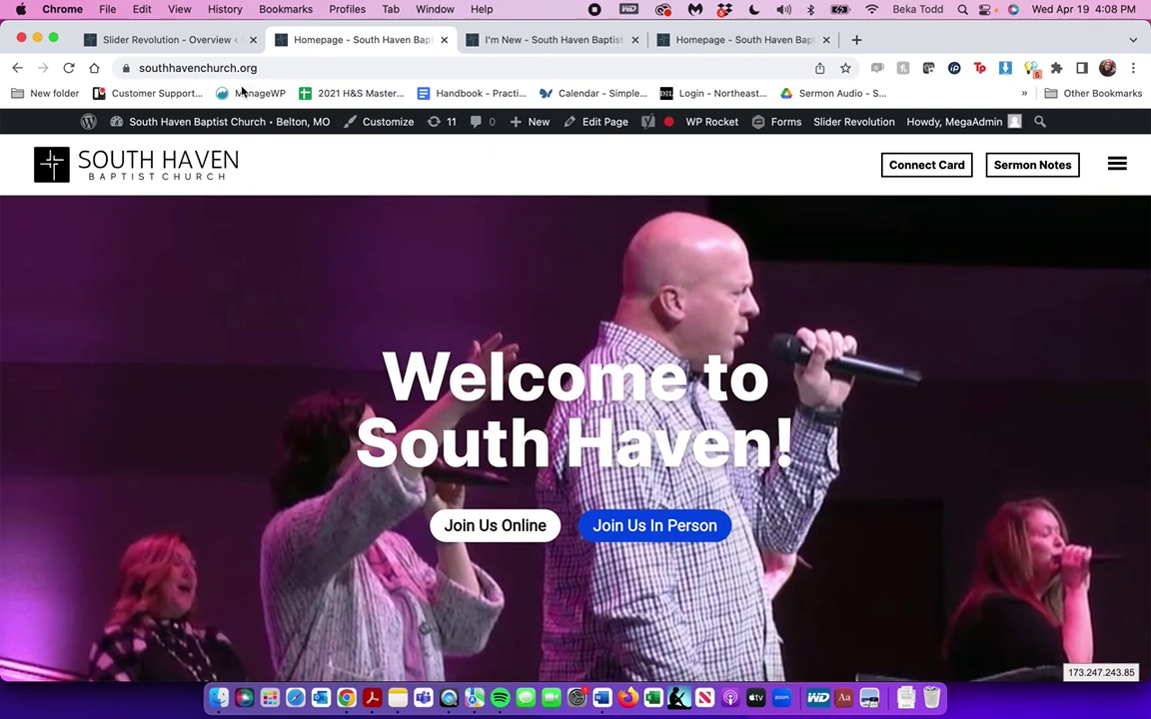
left_click(155, 40)
scroll(430, 414, "down", 10)
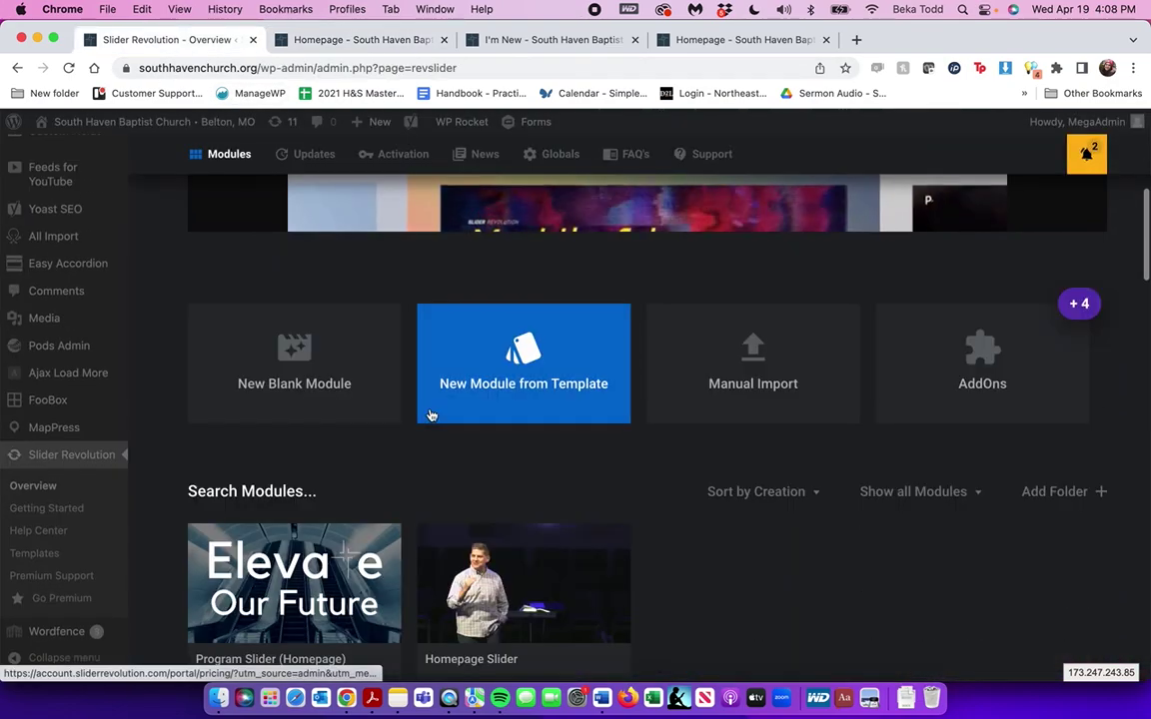
scroll(431, 415, "down", 1)
mouse_move(264, 489)
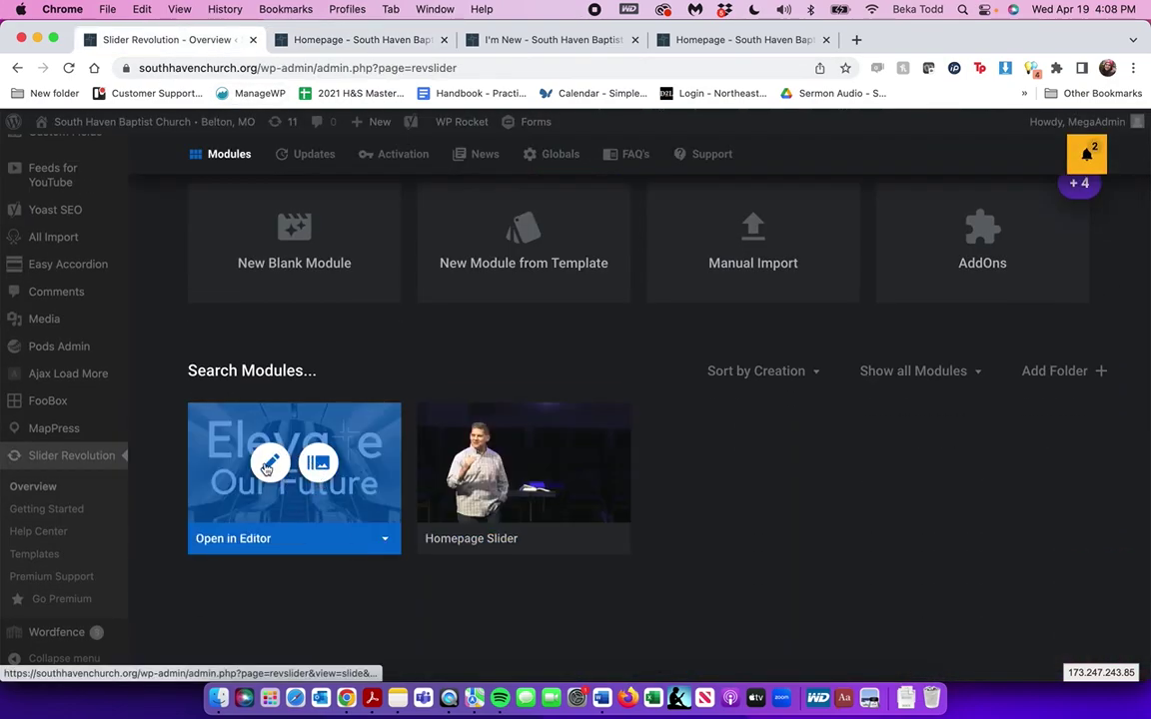
left_click(266, 465)
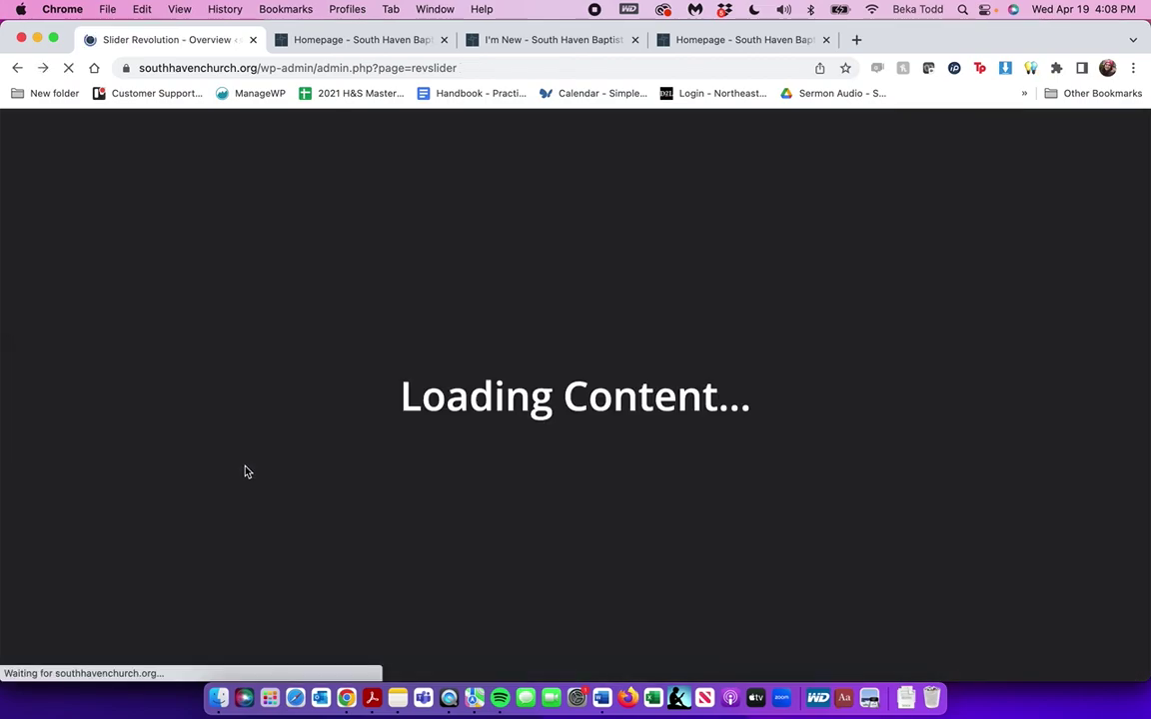
Move from slide #2 (CHERISH) to slide #3, the Connection Café April 19 menu
scroll(246, 470, "down", 5)
scroll(247, 470, "up", 3)
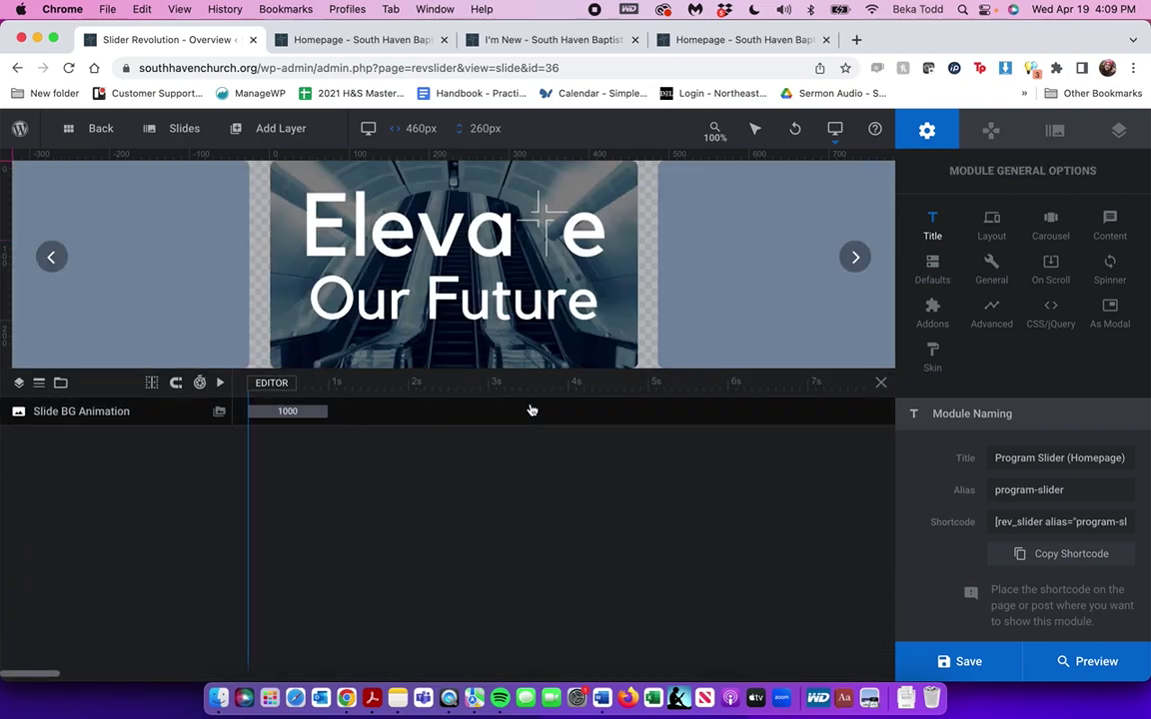
mouse_move(170, 128)
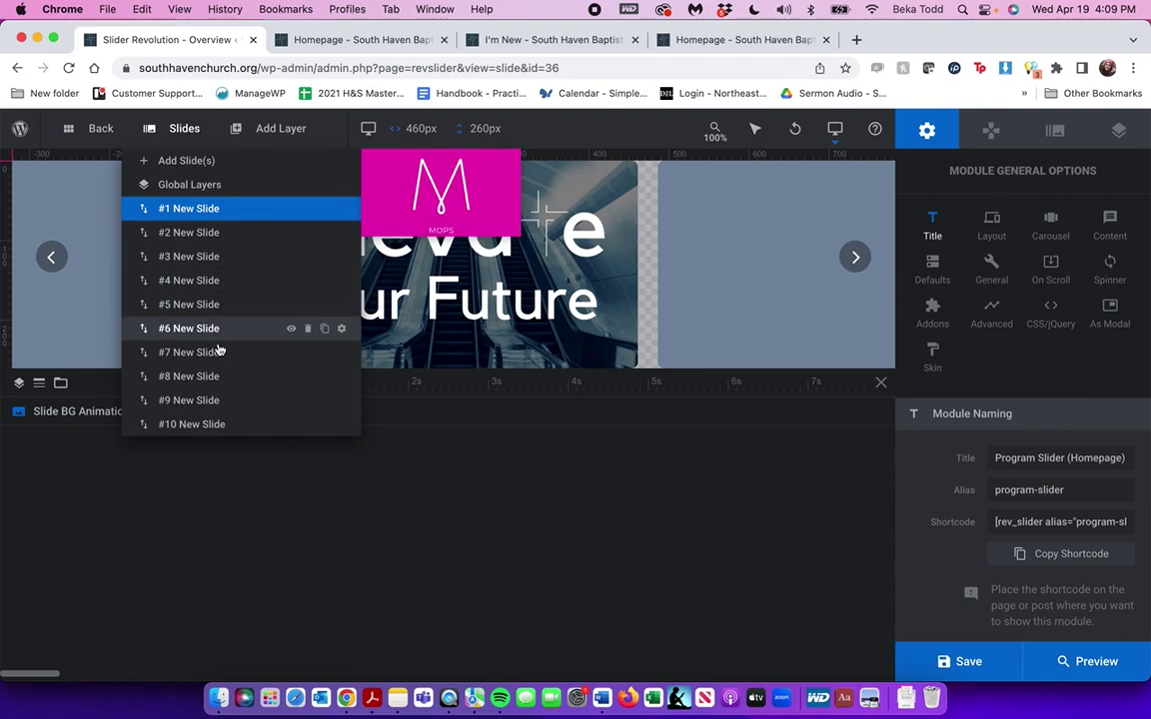
left_click(226, 233)
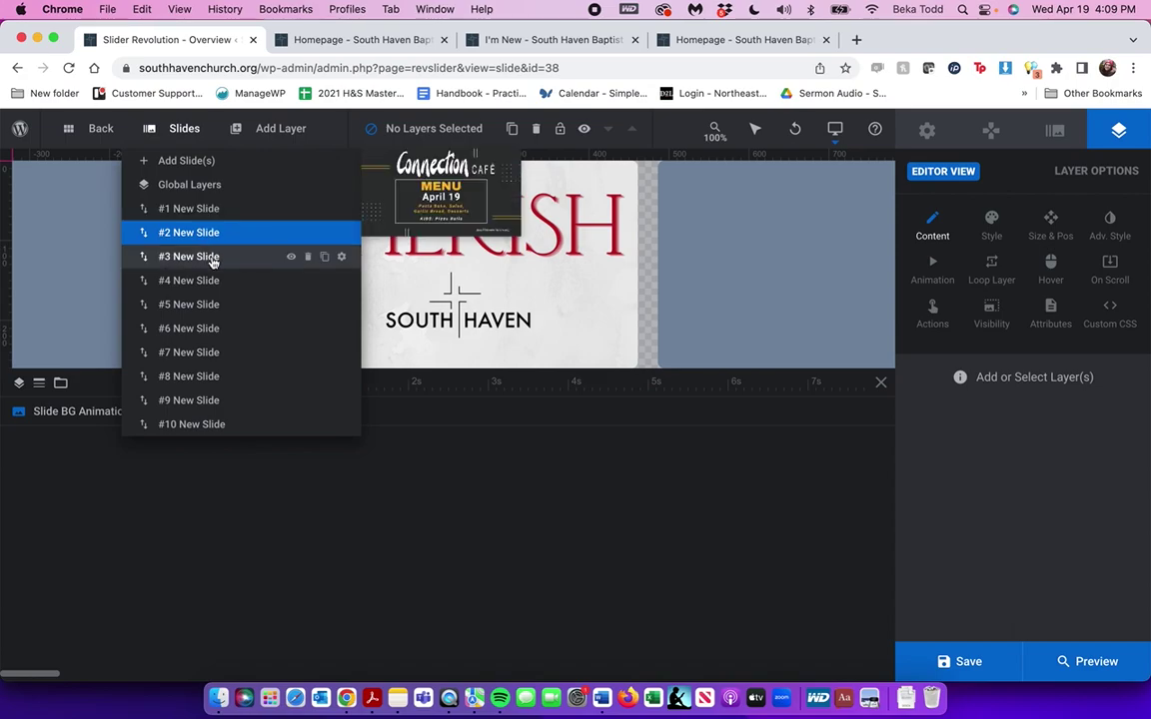
left_click(212, 258)
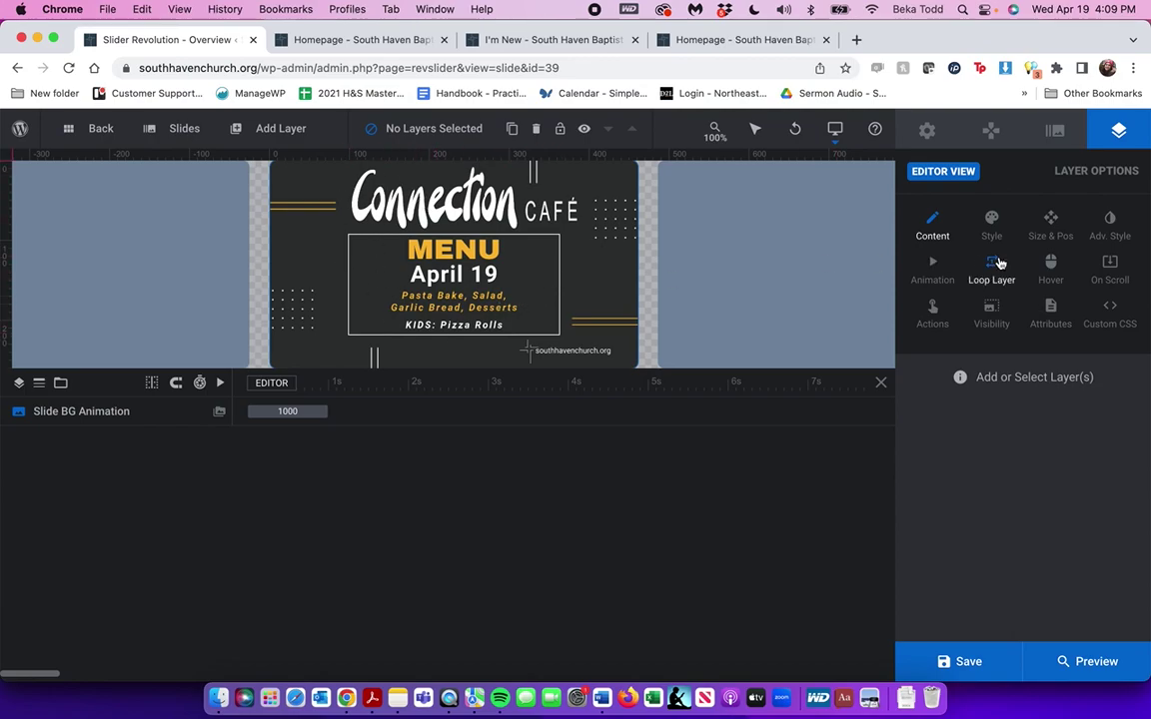
left_click(1065, 132)
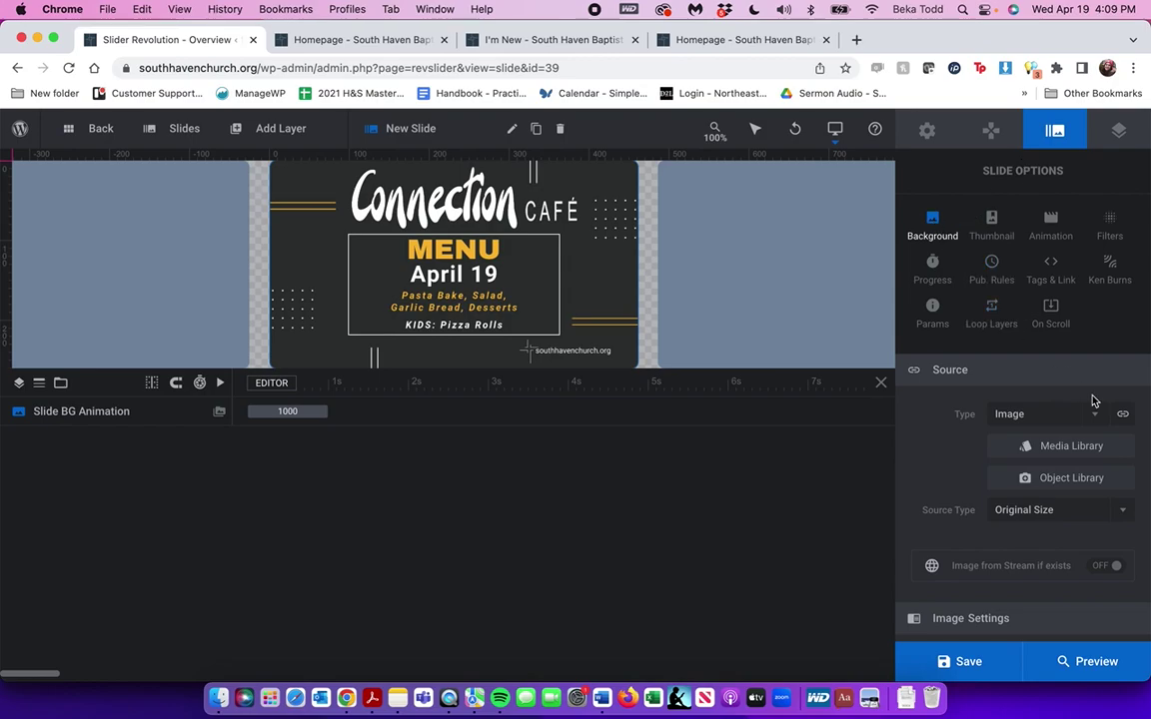
left_click(1064, 446)
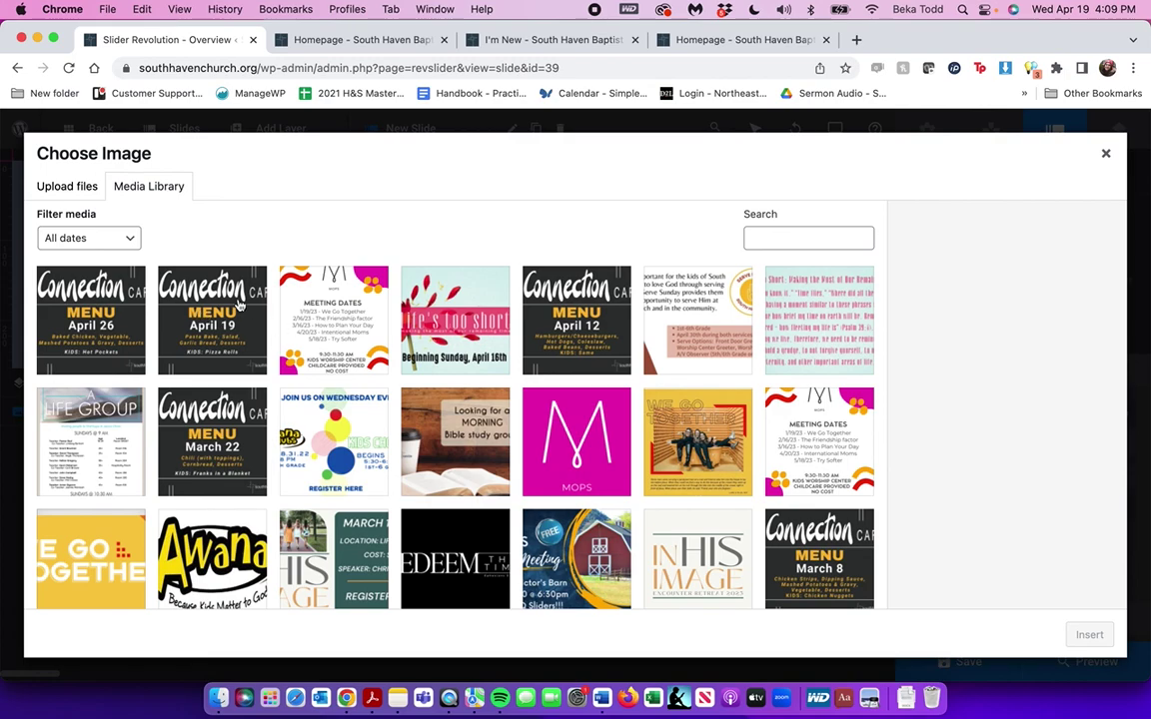
left_click(65, 325)
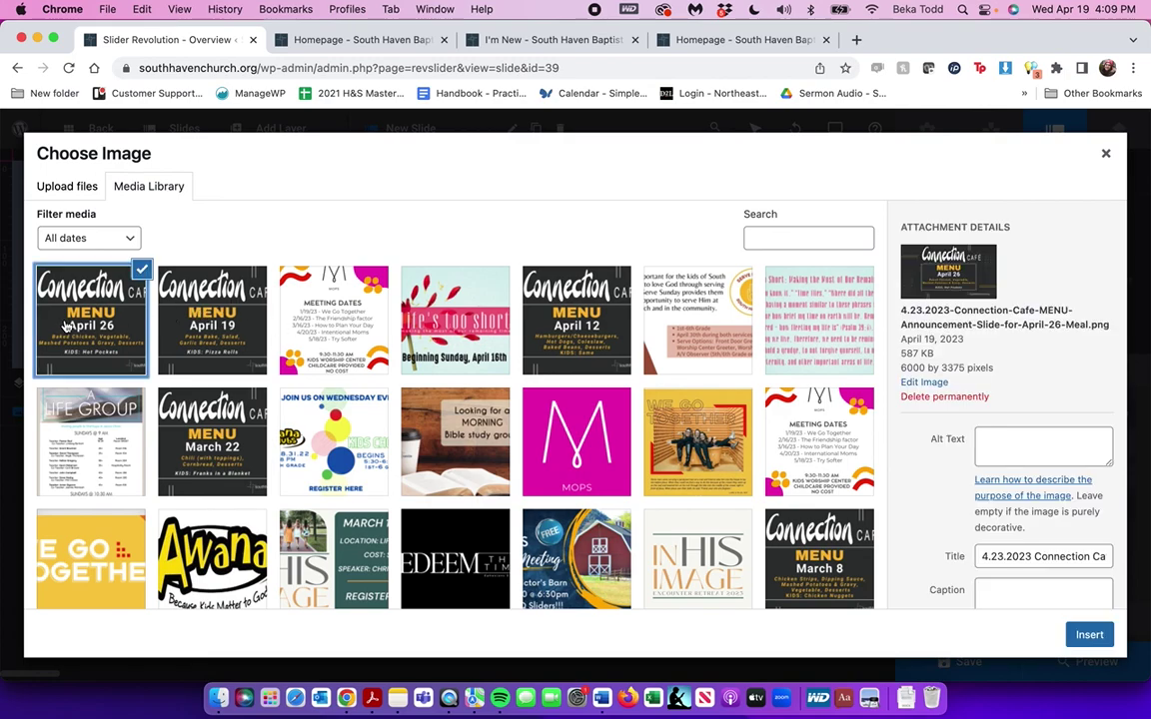
left_click(1091, 635)
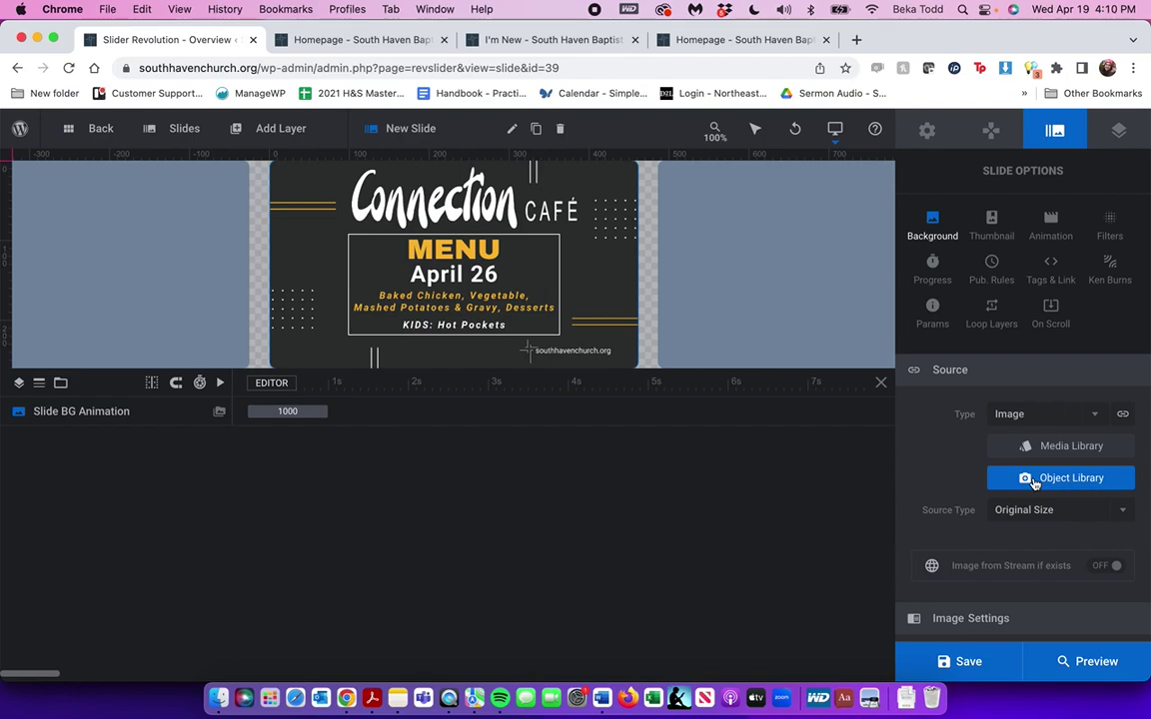
key("super+z")
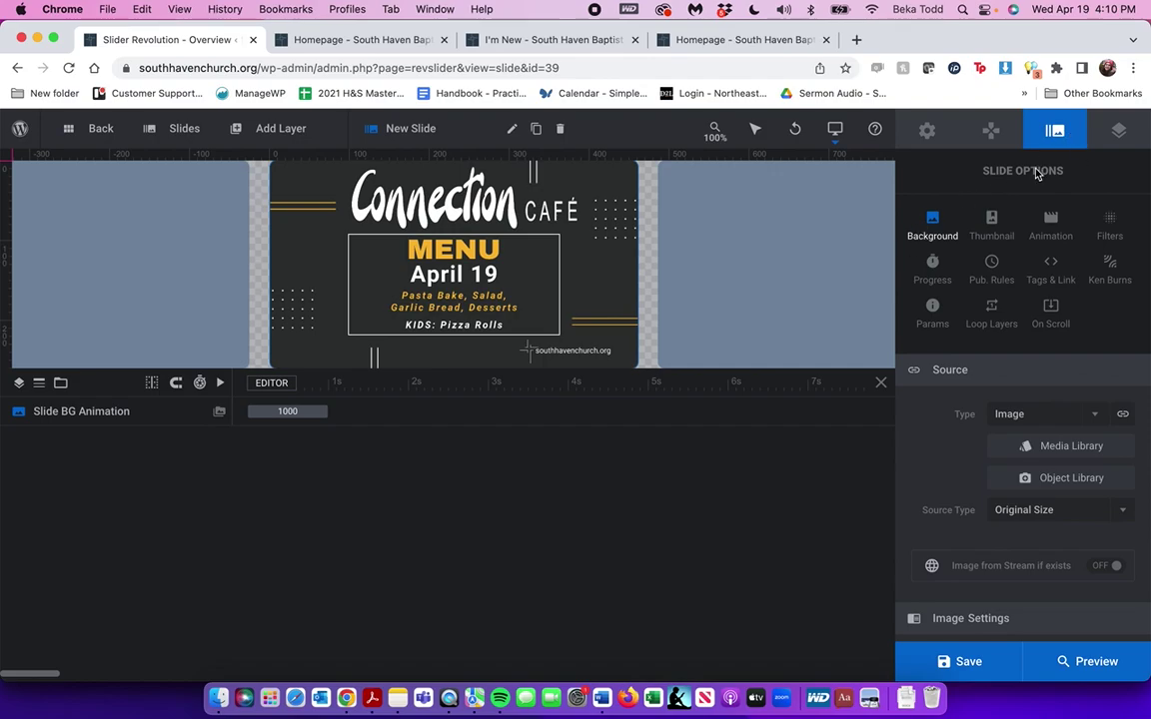
left_click(1037, 445)
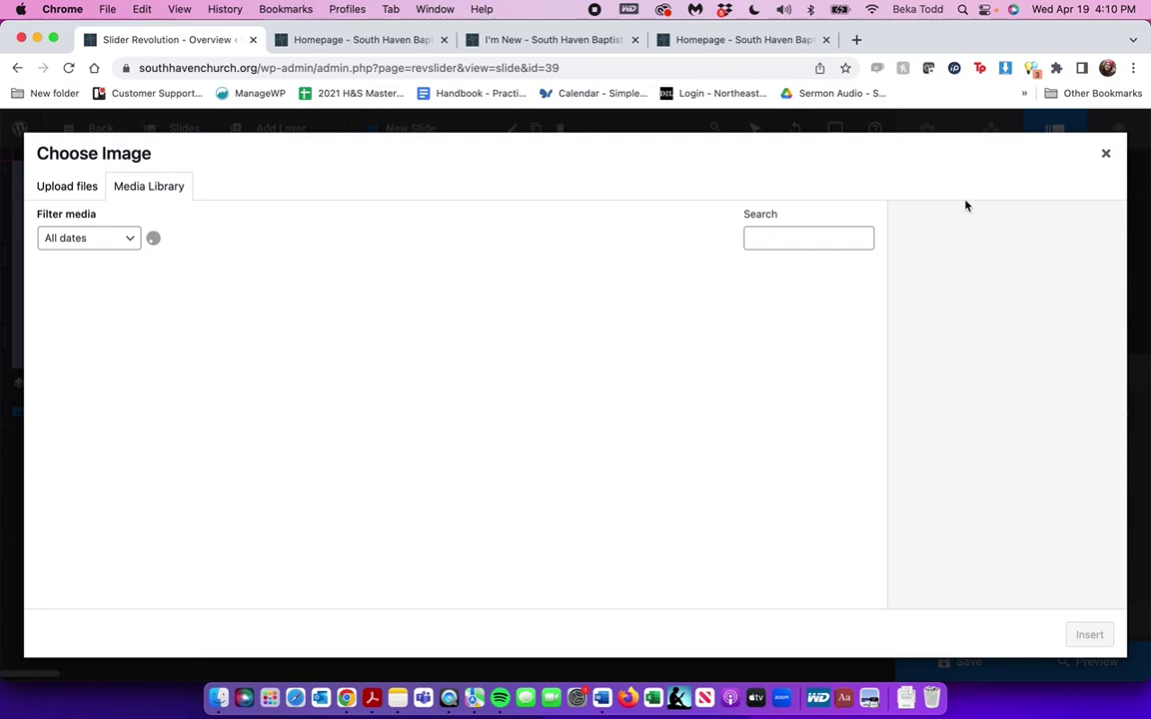
left_click(1106, 153)
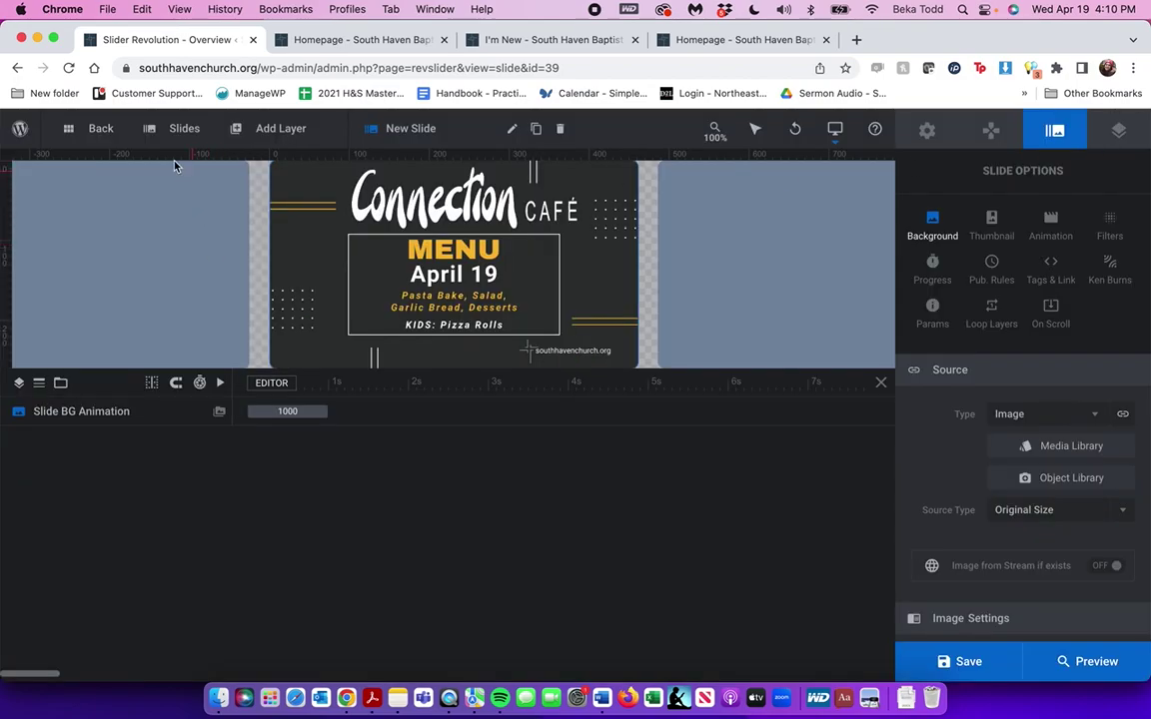
mouse_move(184, 128)
mouse_move(247, 430)
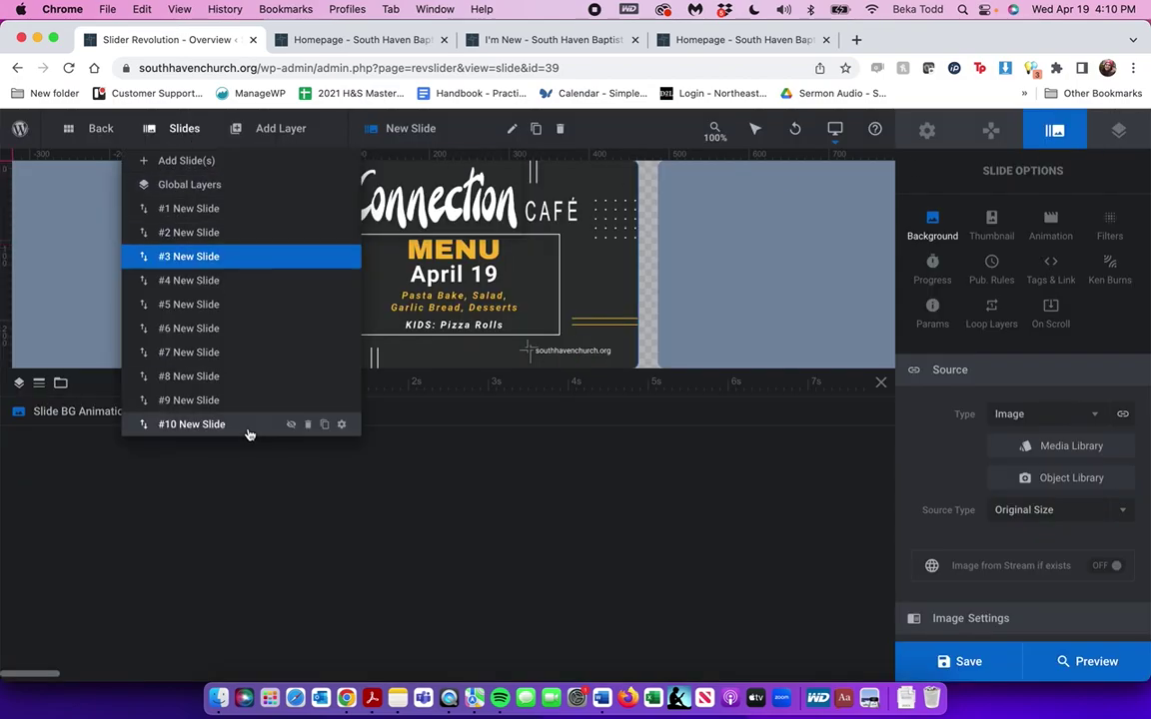
Duplicate slide #10 with the Join Us on Wednesday kids choir background, then delete slide #10
left_click(323, 426)
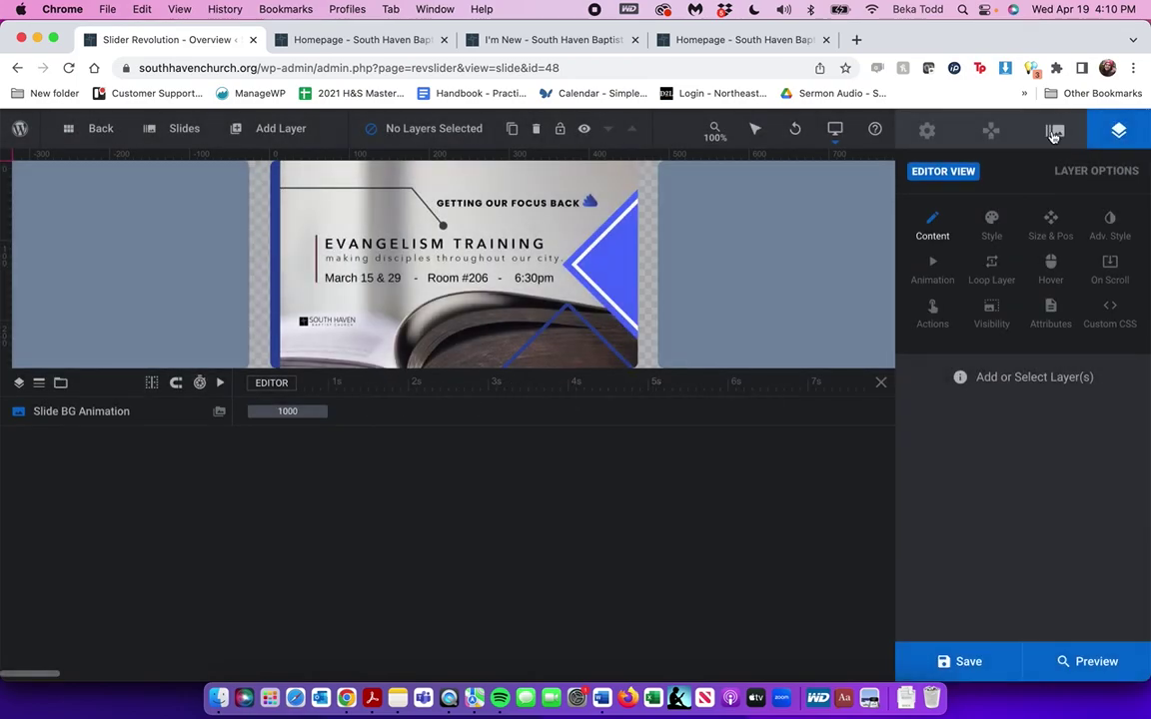
left_click(1054, 130)
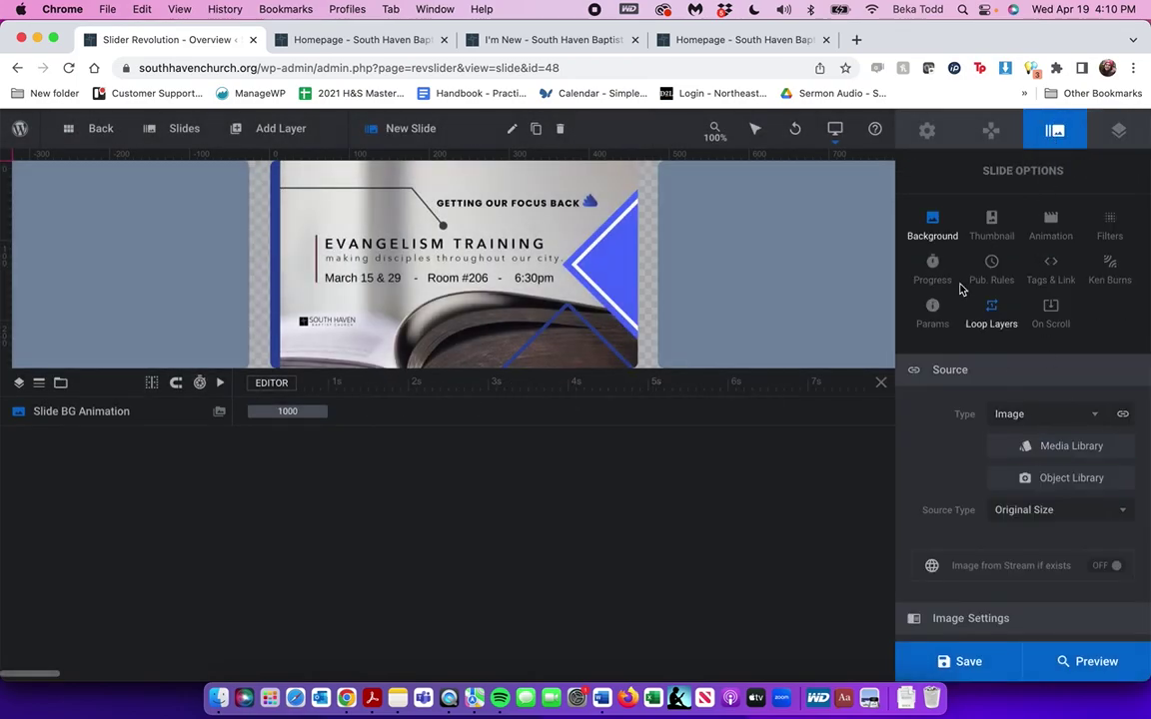
left_click(1024, 451)
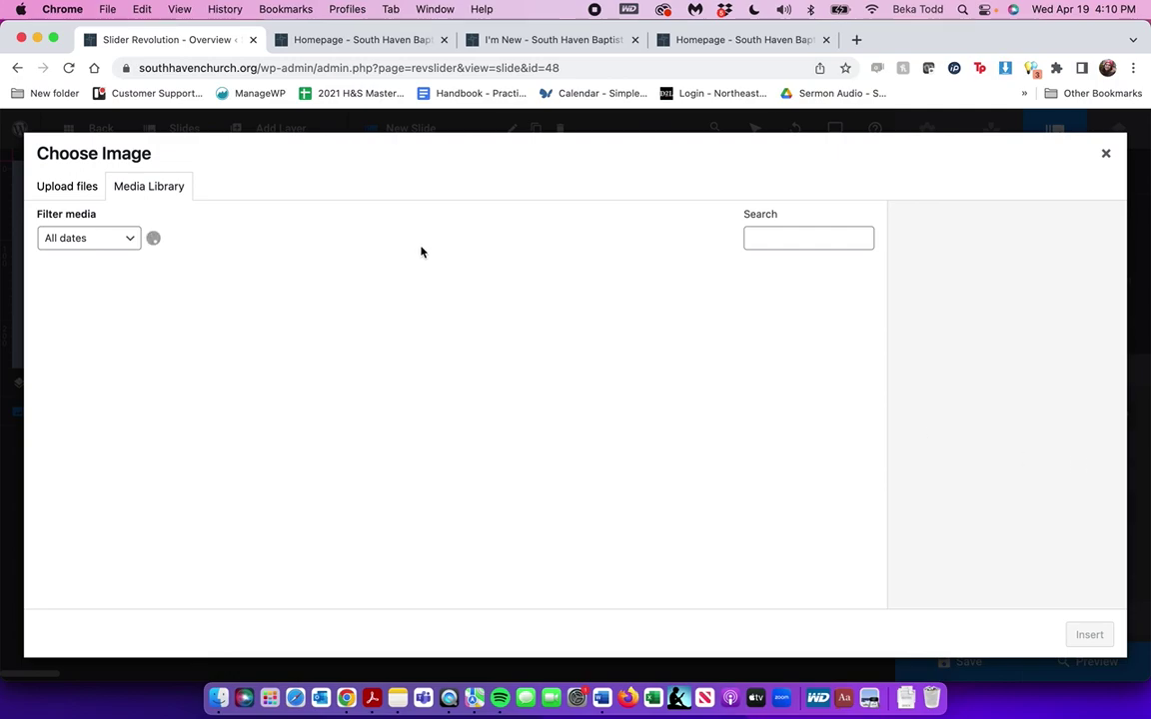
left_click(320, 424)
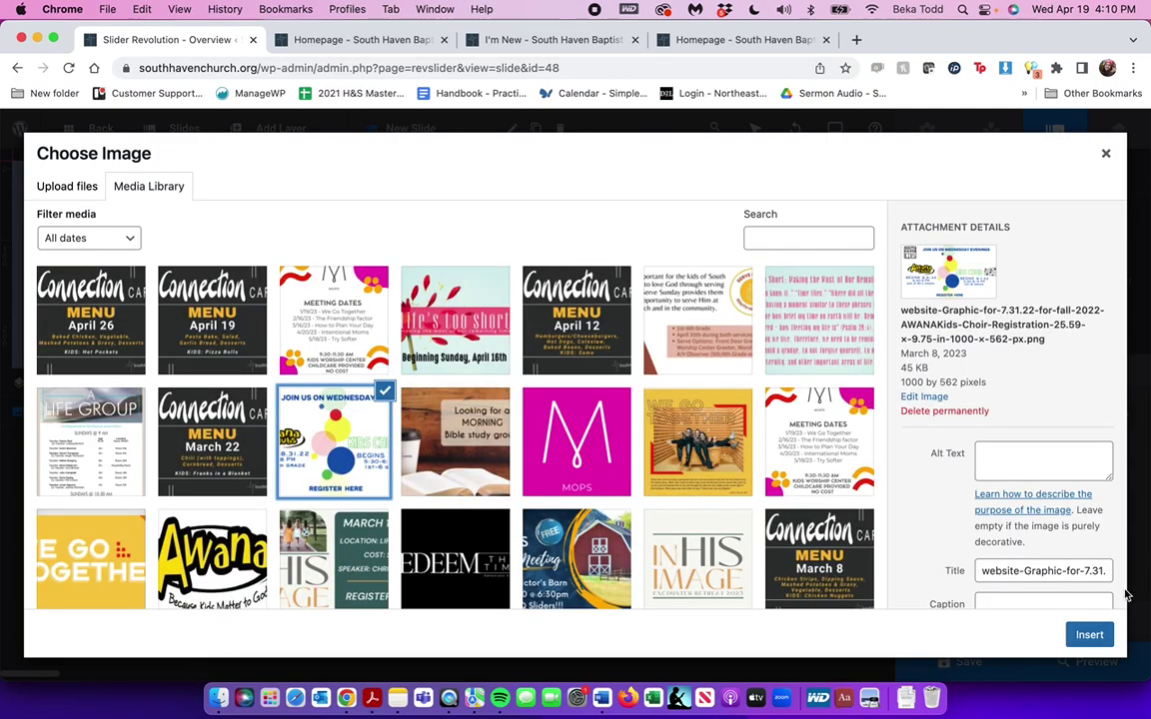
left_click(1089, 635)
mouse_move(174, 146)
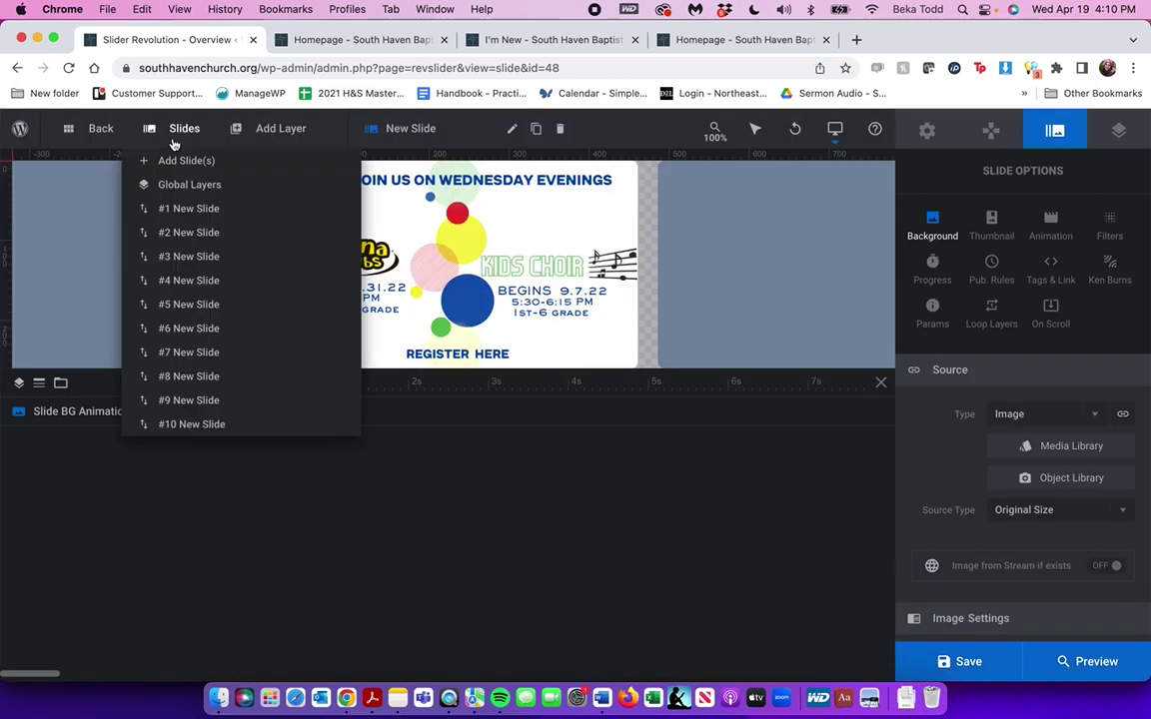
left_click(308, 425)
left_click(478, 465)
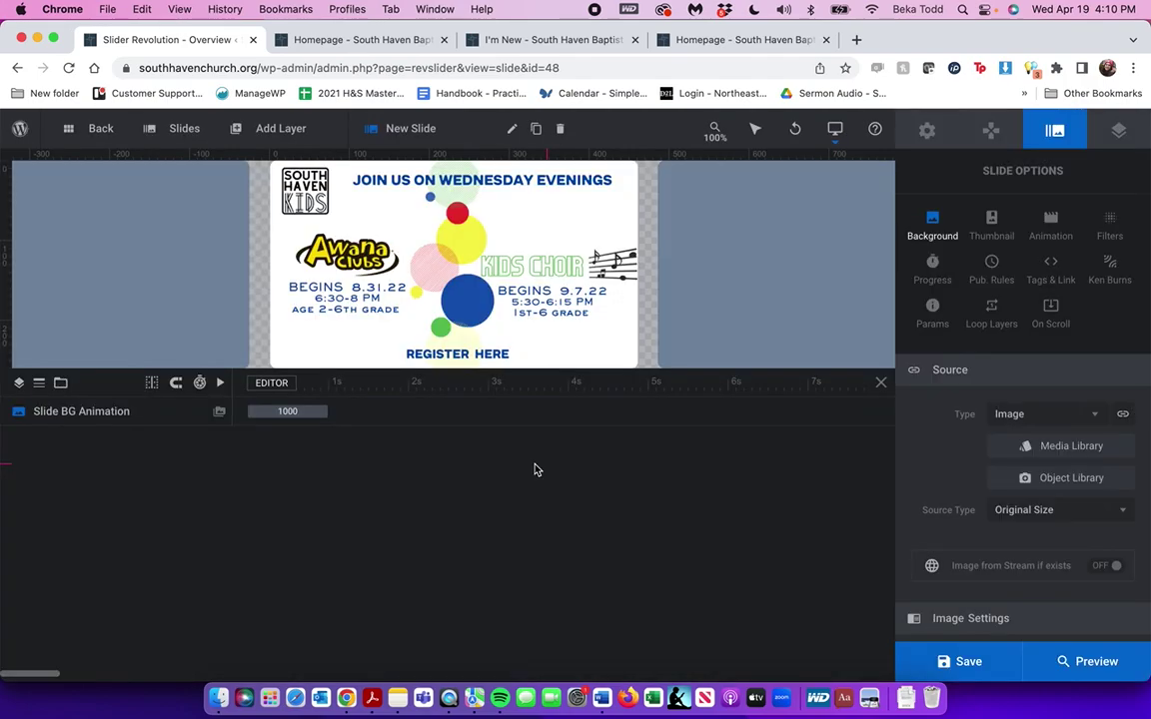
Add two blank slides and set one's background type to image without choosing a picture
mouse_move(178, 128)
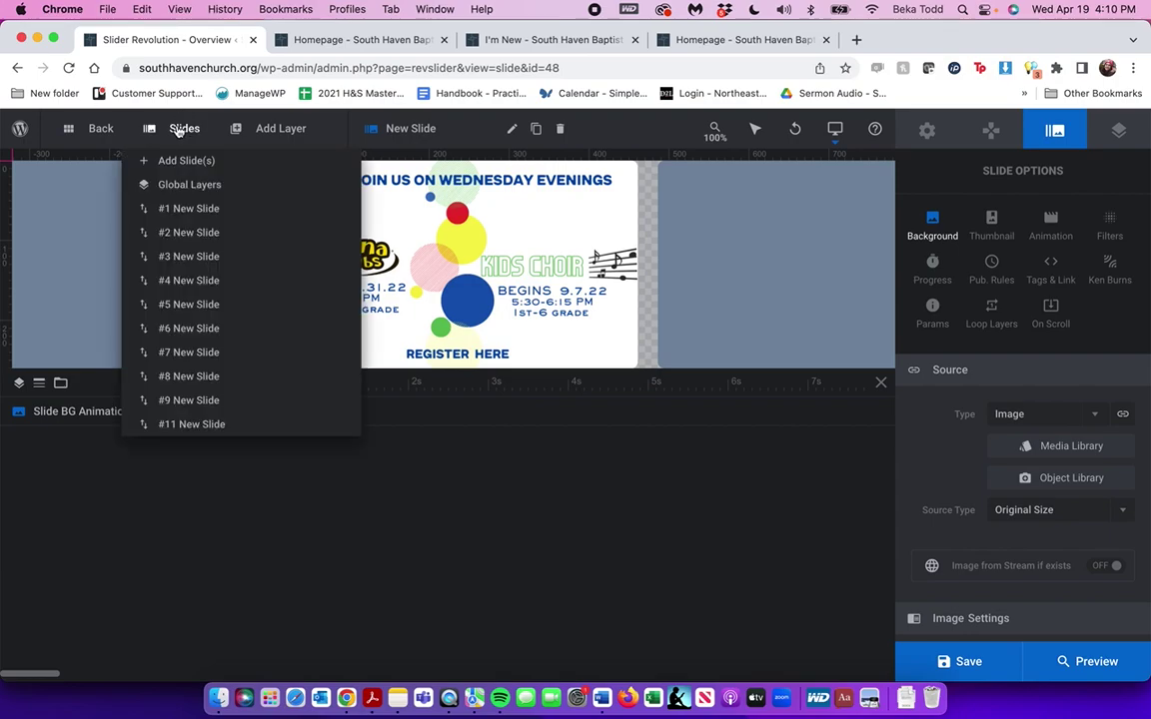
mouse_move(193, 160)
left_click(390, 160)
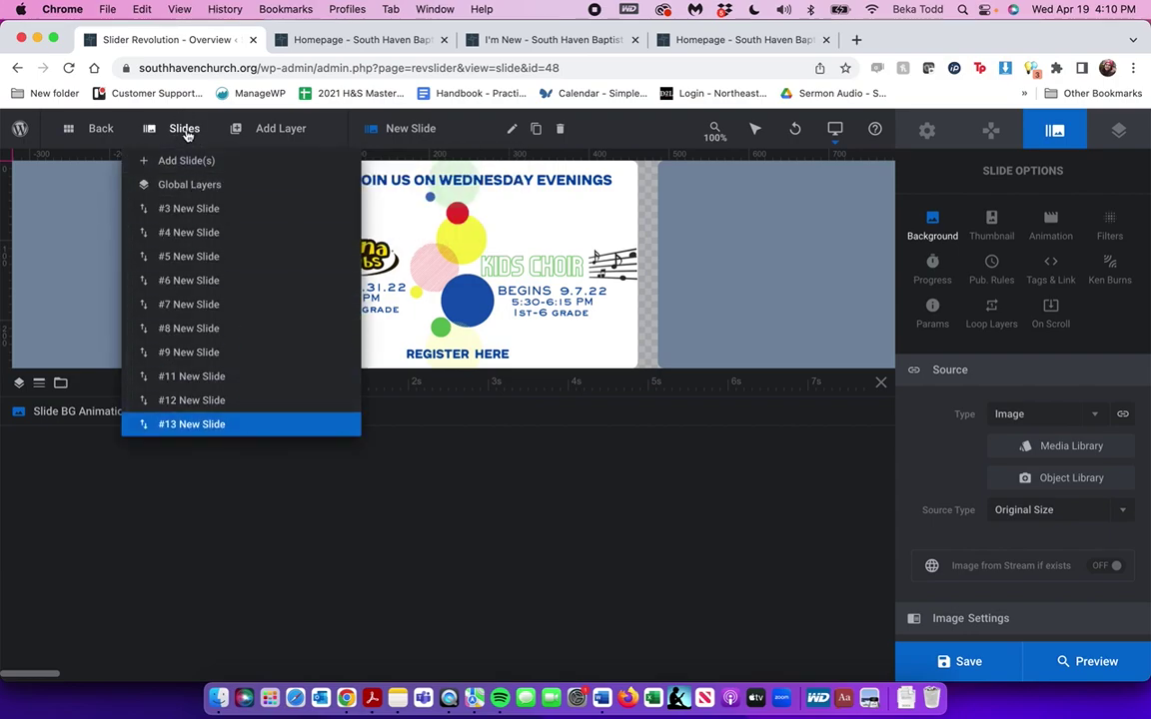
mouse_move(200, 160)
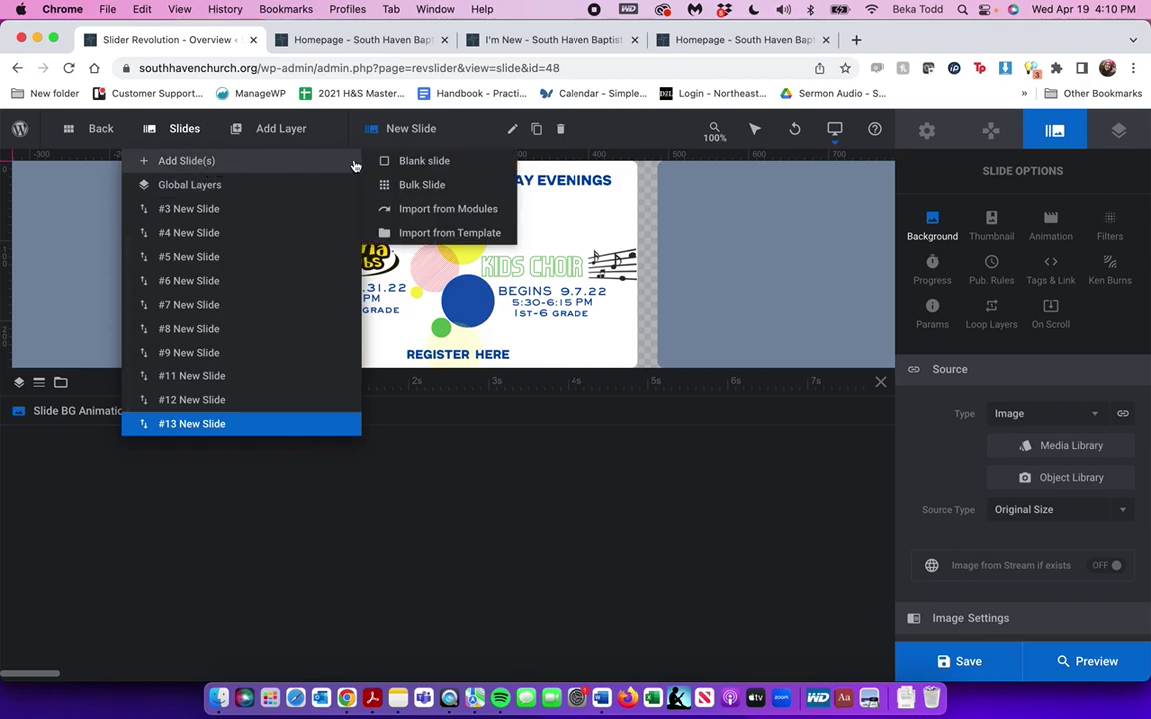
left_click(424, 161)
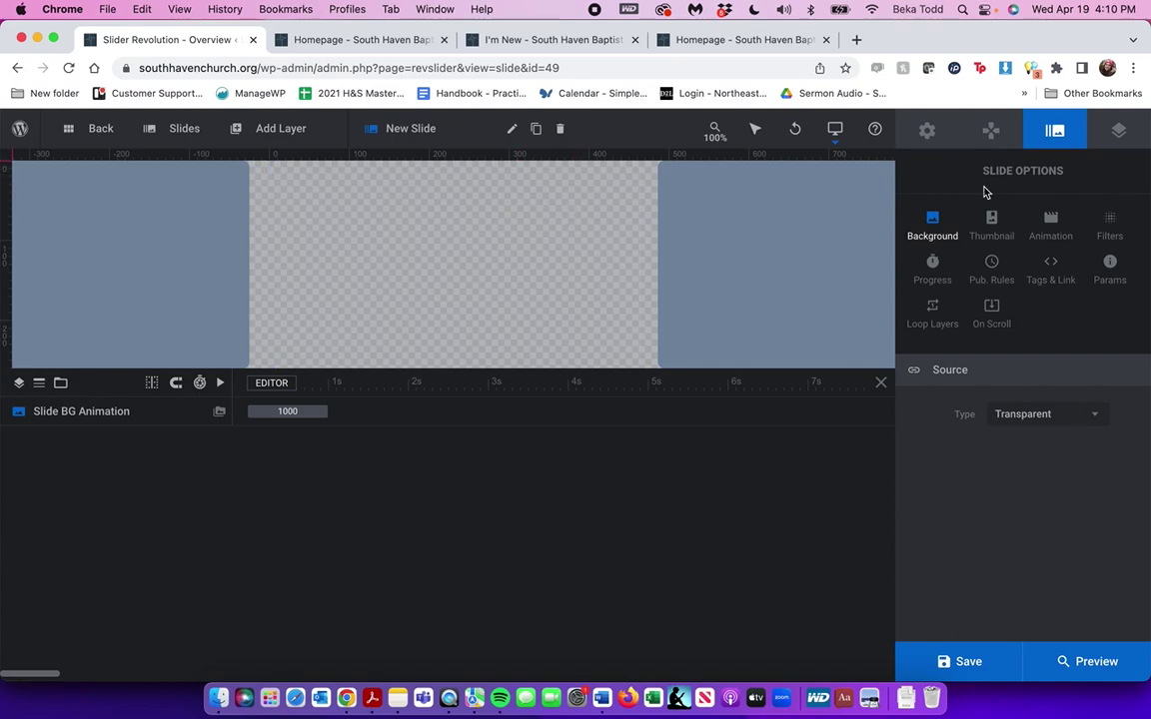
left_click(1096, 416)
left_click(1059, 447)
left_click(1060, 449)
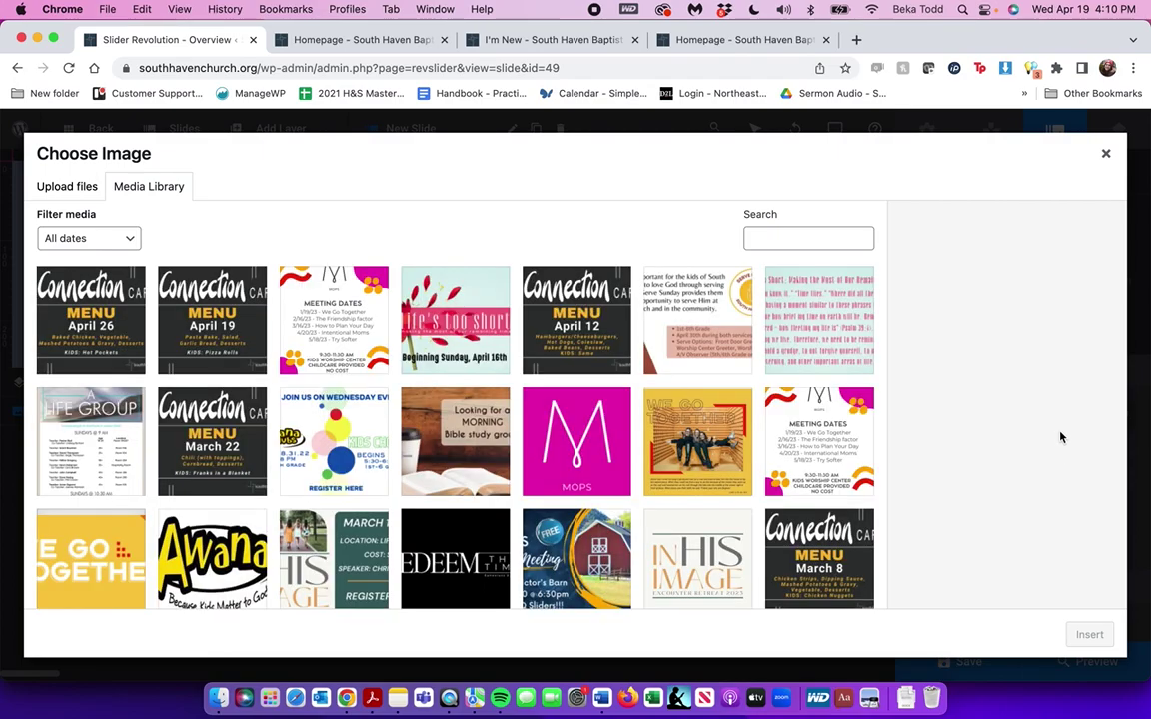
left_click(1106, 154)
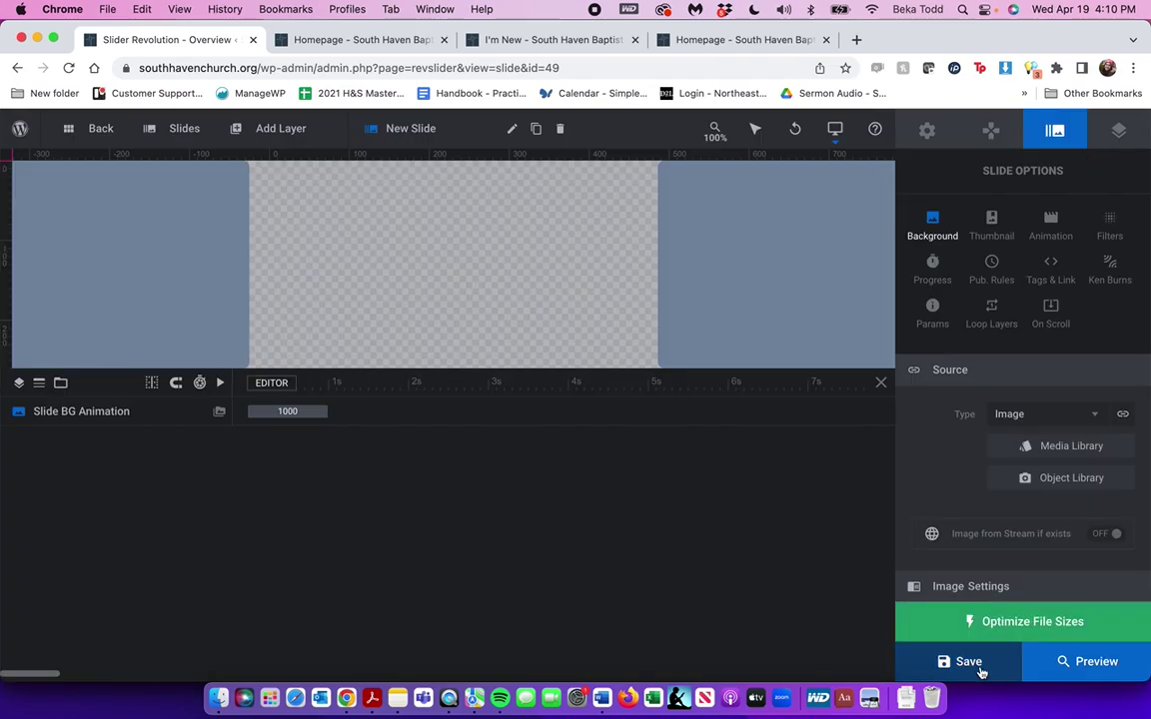
Delete the extra slide #13, save the slider, and return to the Slider Revolution overview
mouse_move(184, 128)
scroll(214, 246, "up", 2)
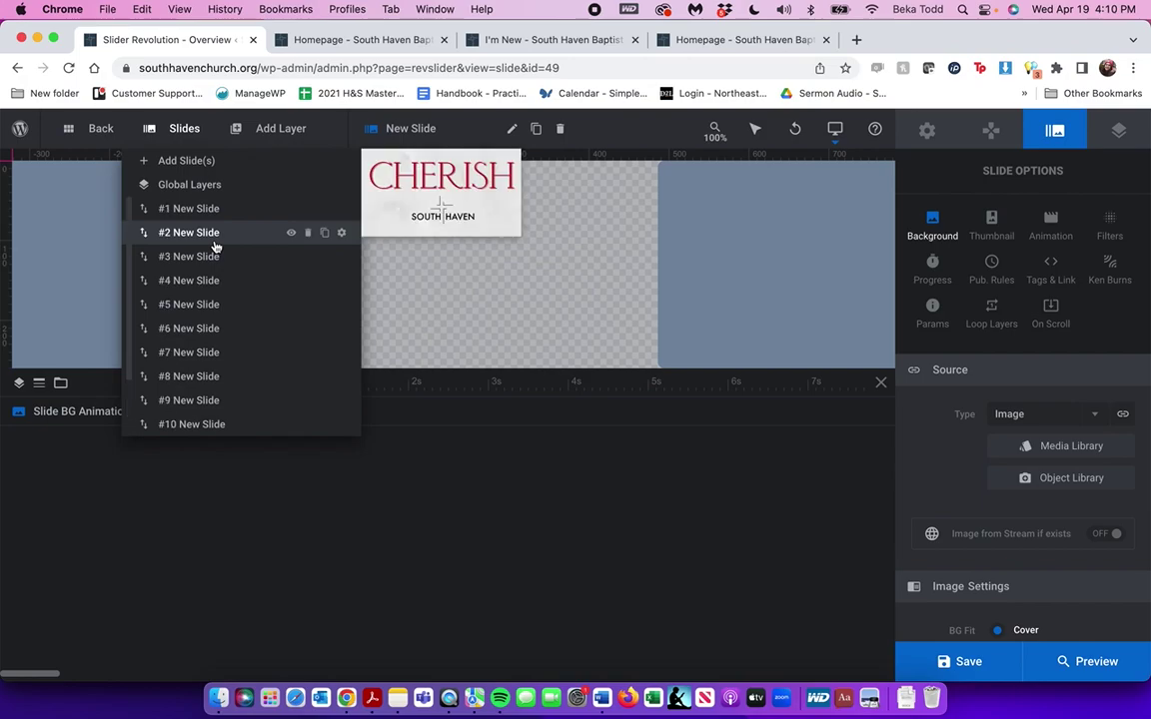
scroll(235, 336, "down", 3)
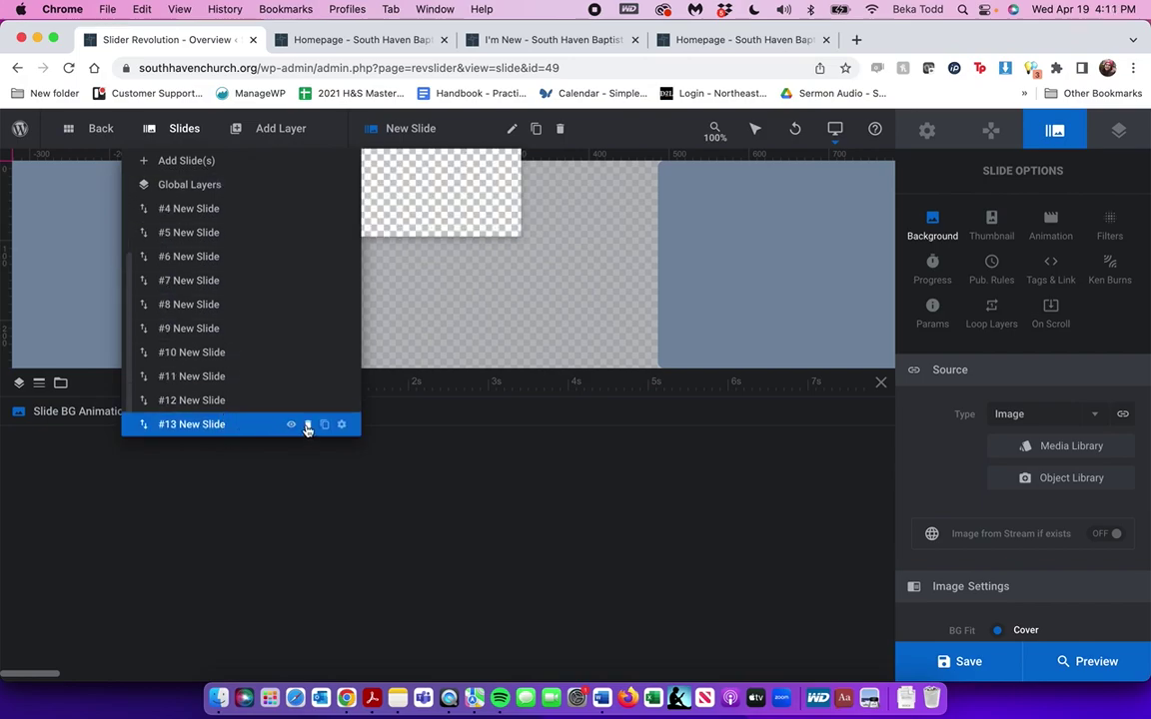
left_click(307, 424)
left_click(482, 468)
mouse_move(181, 130)
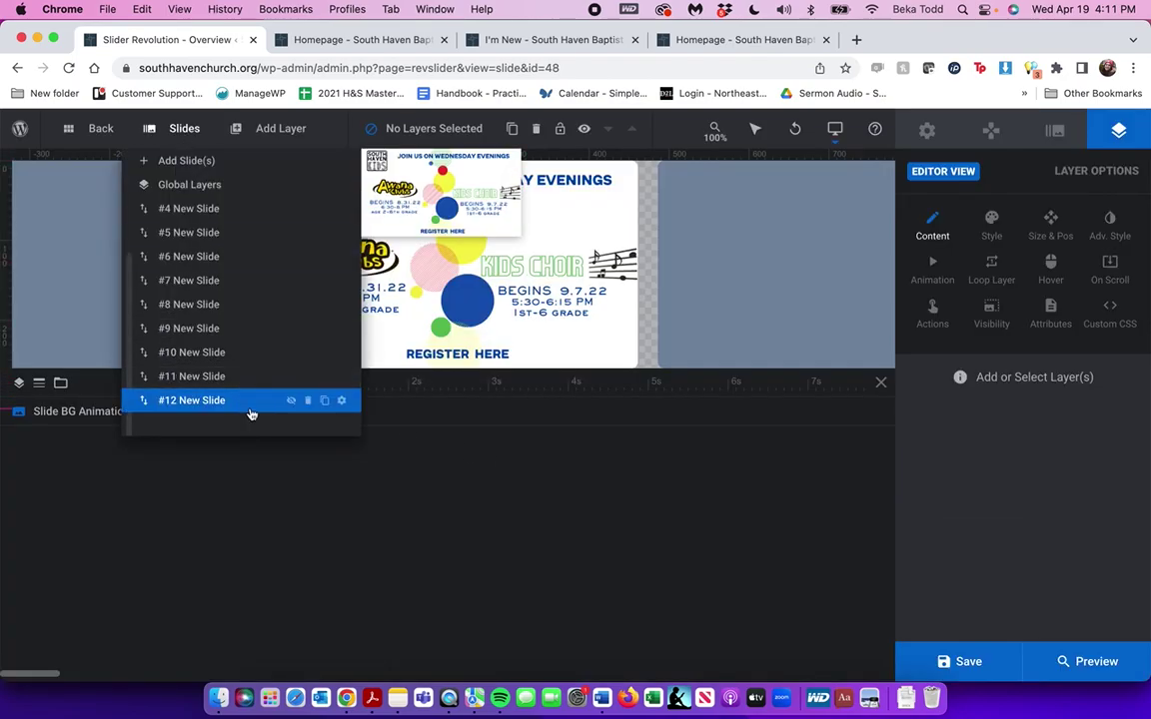
scroll(252, 413, "up", 2)
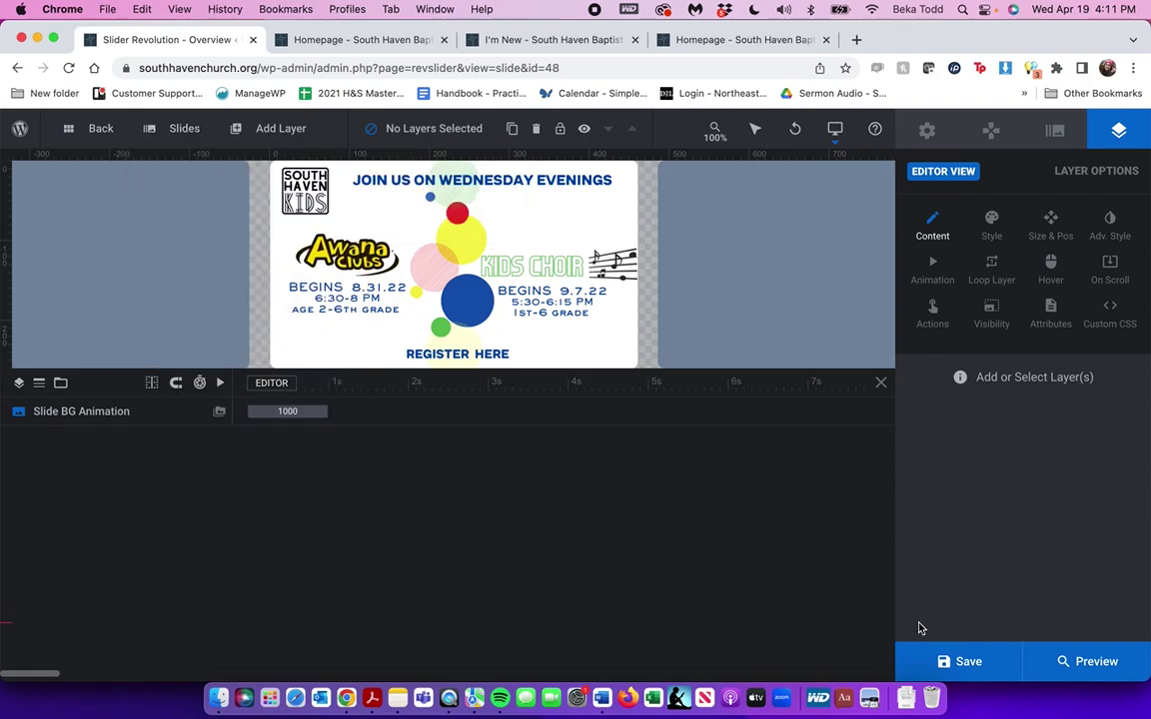
left_click(941, 663)
left_click(95, 129)
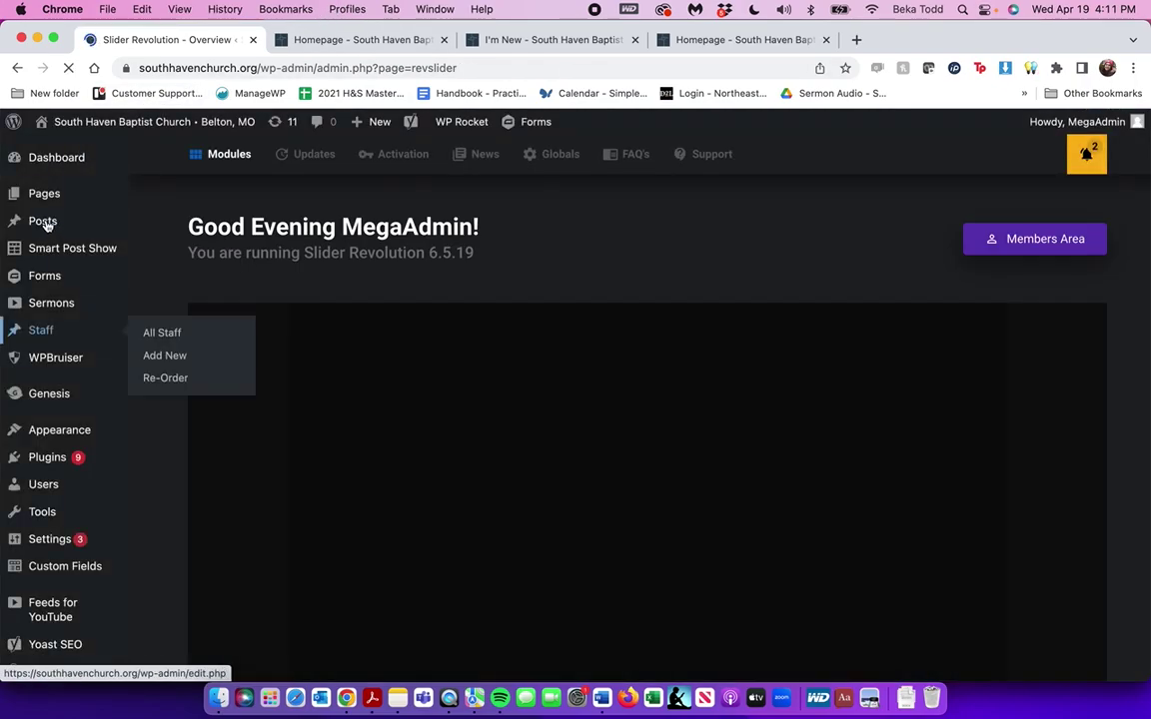
Trash the 'Title' page from All Pages, then delete it permanently from the Trash view
mouse_move(45, 206)
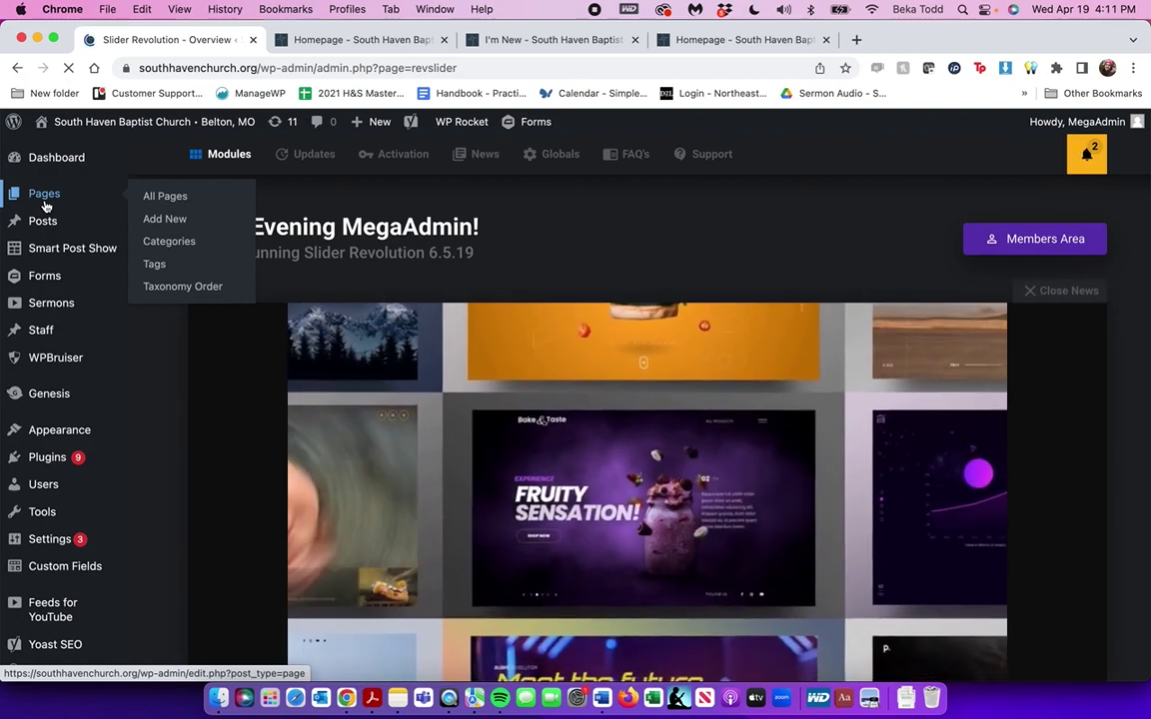
left_click(45, 207)
mouse_move(221, 302)
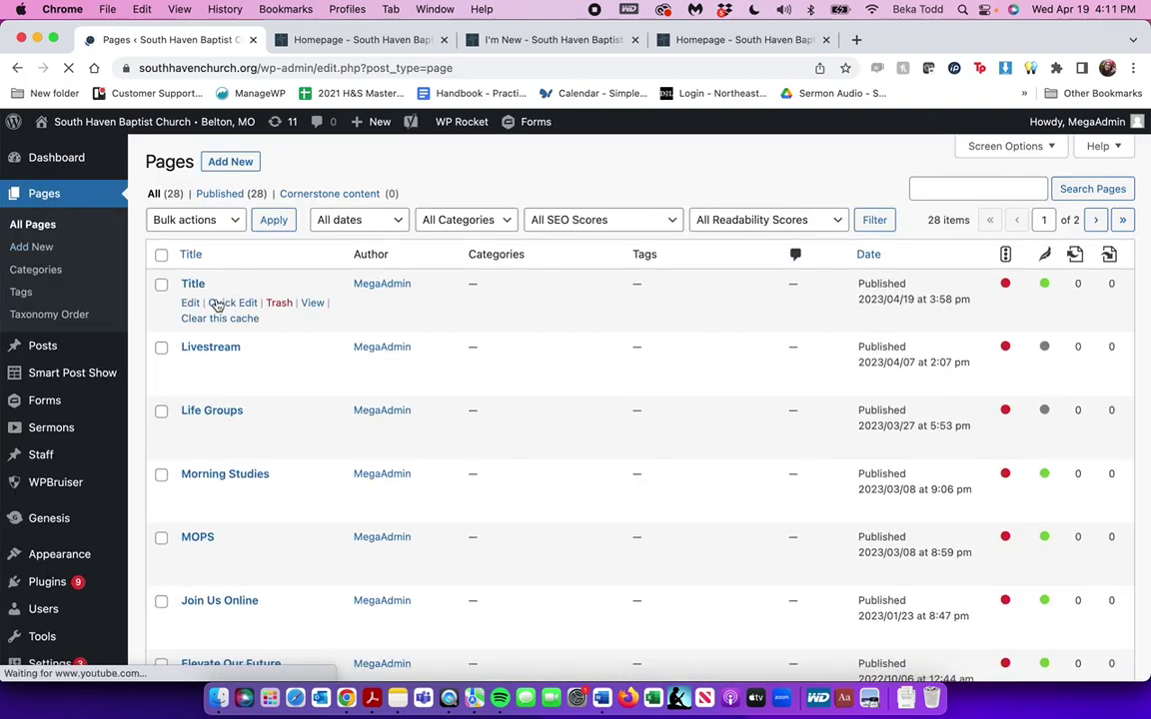
left_click(280, 303)
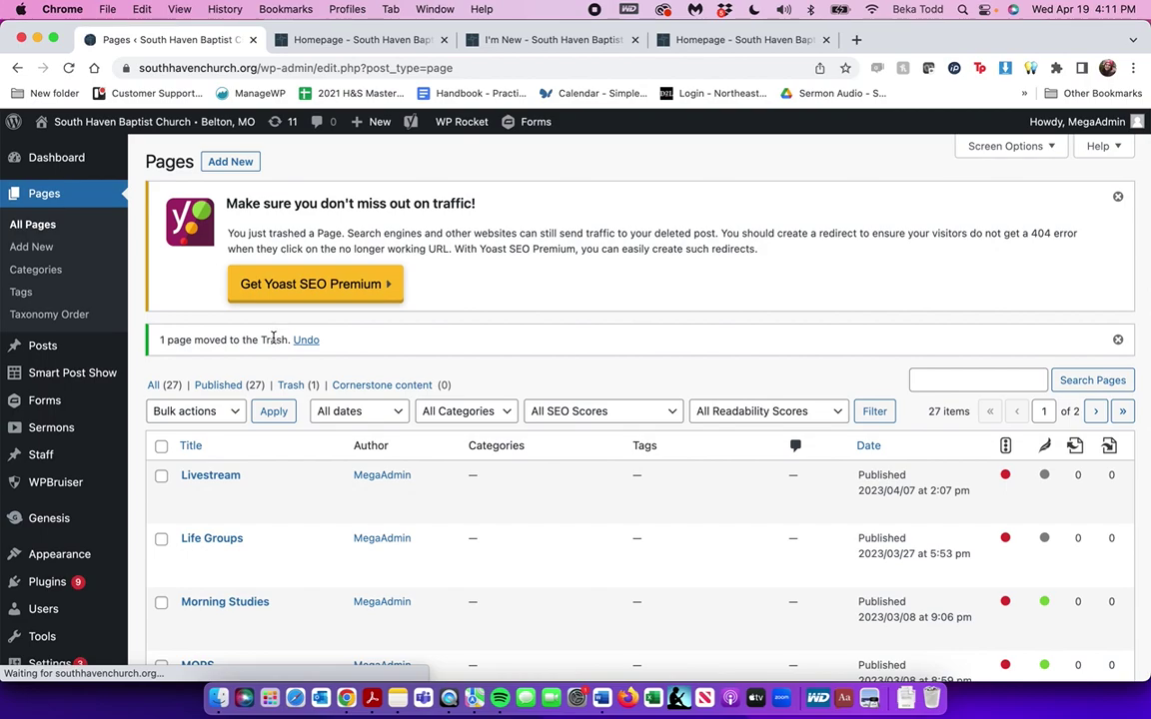
left_click(293, 388)
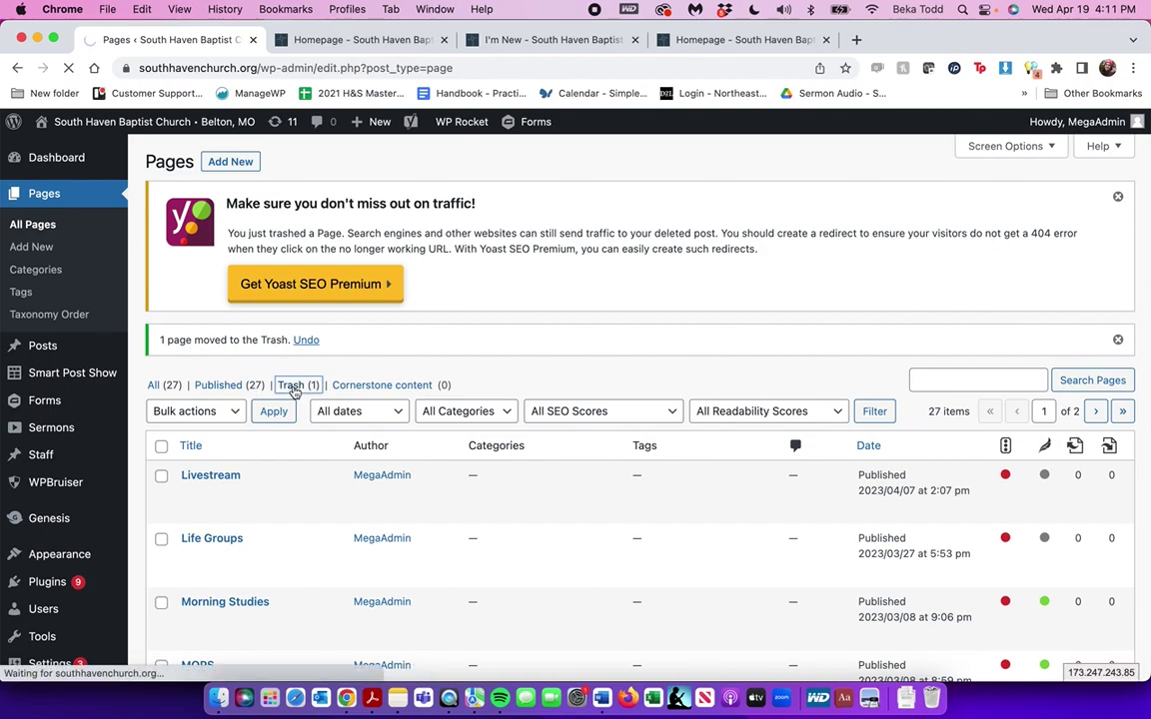
mouse_move(230, 302)
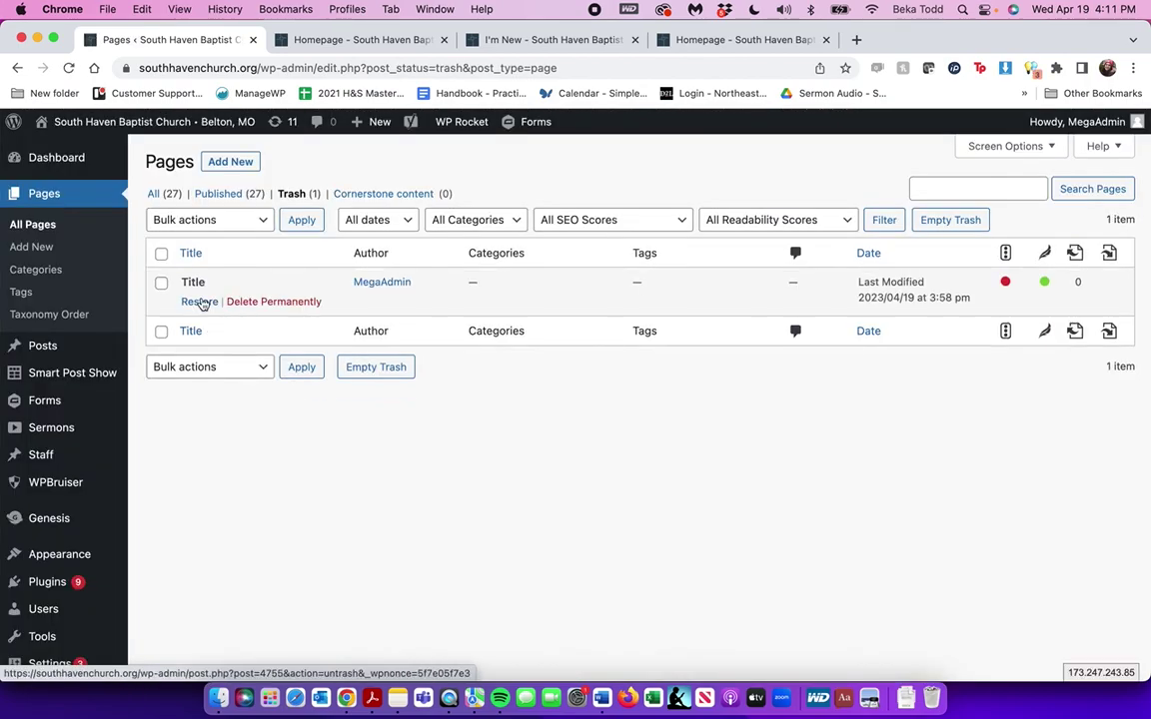
left_click(262, 302)
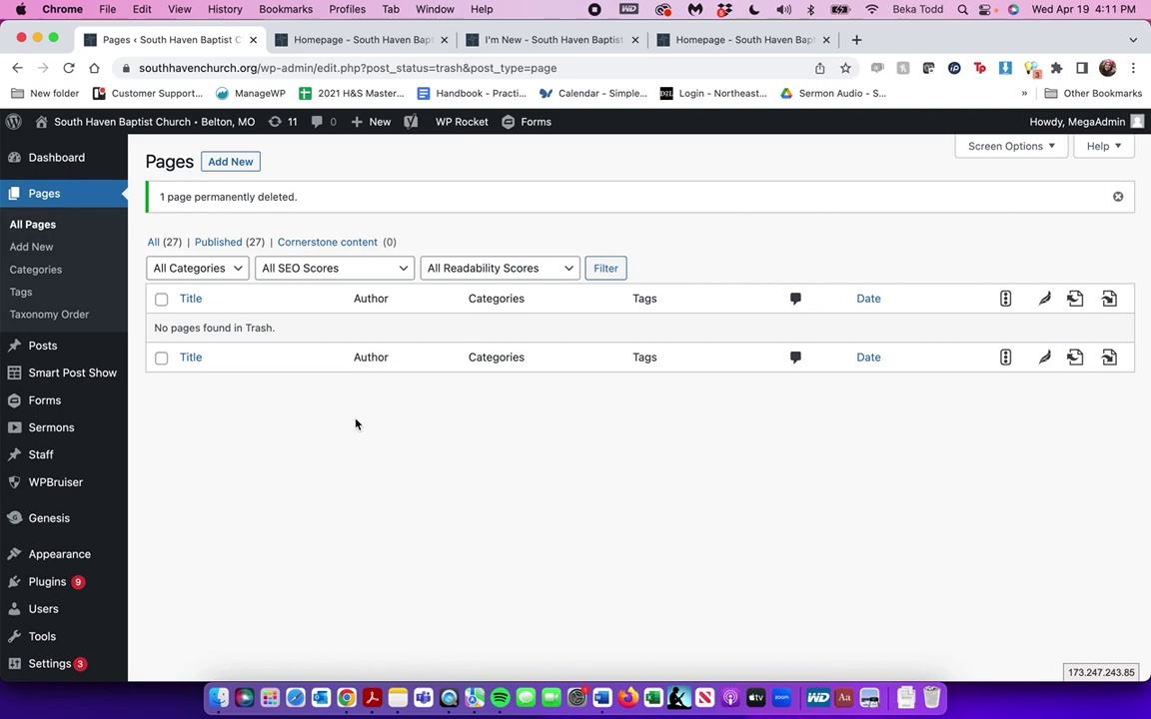
mouse_move(459, 121)
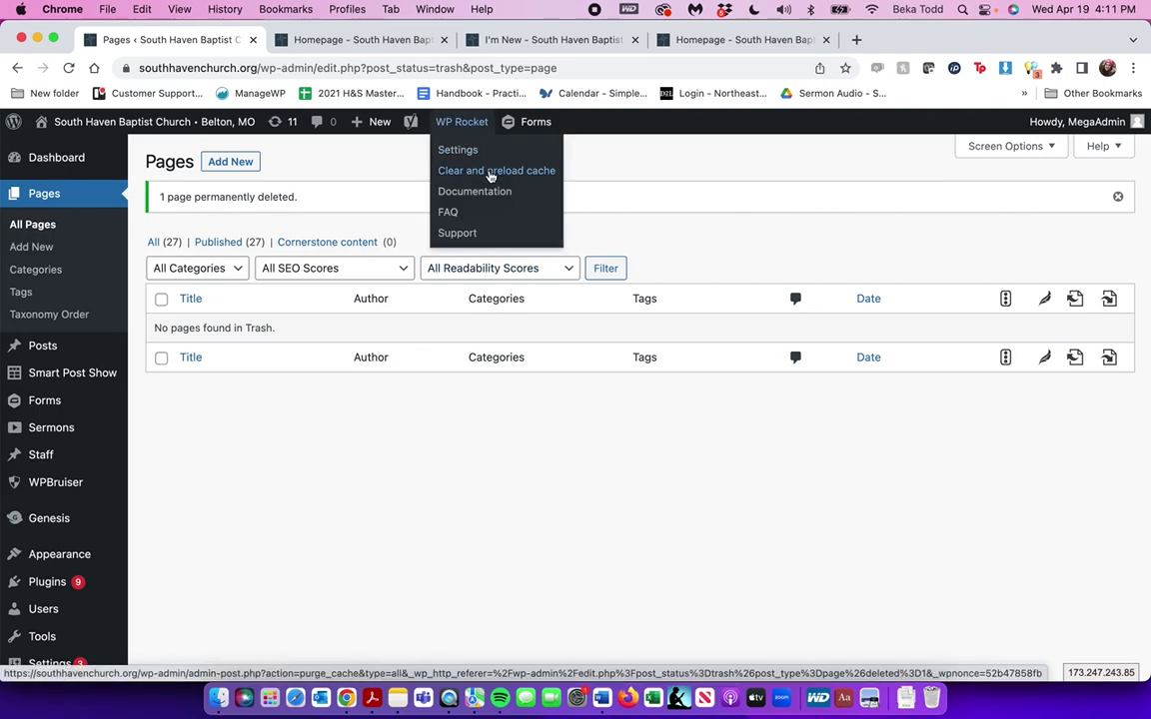
Clear and preload the WP Rocket cache twice from the admin bar
left_click(492, 174)
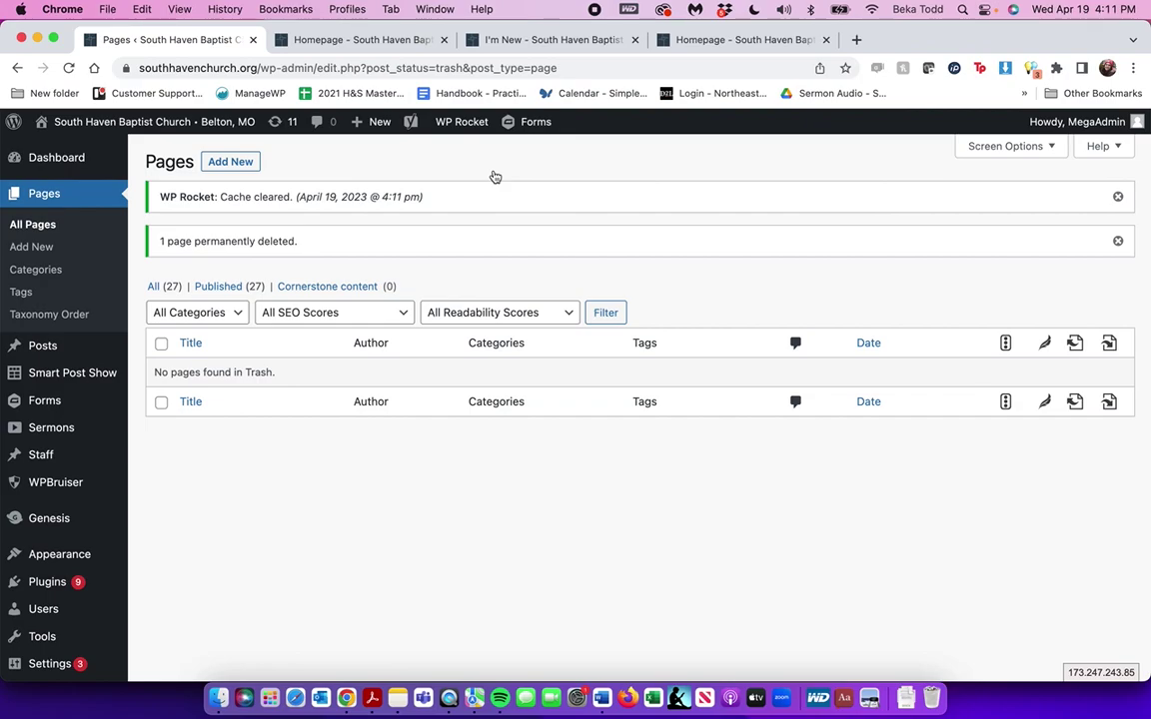
mouse_move(449, 133)
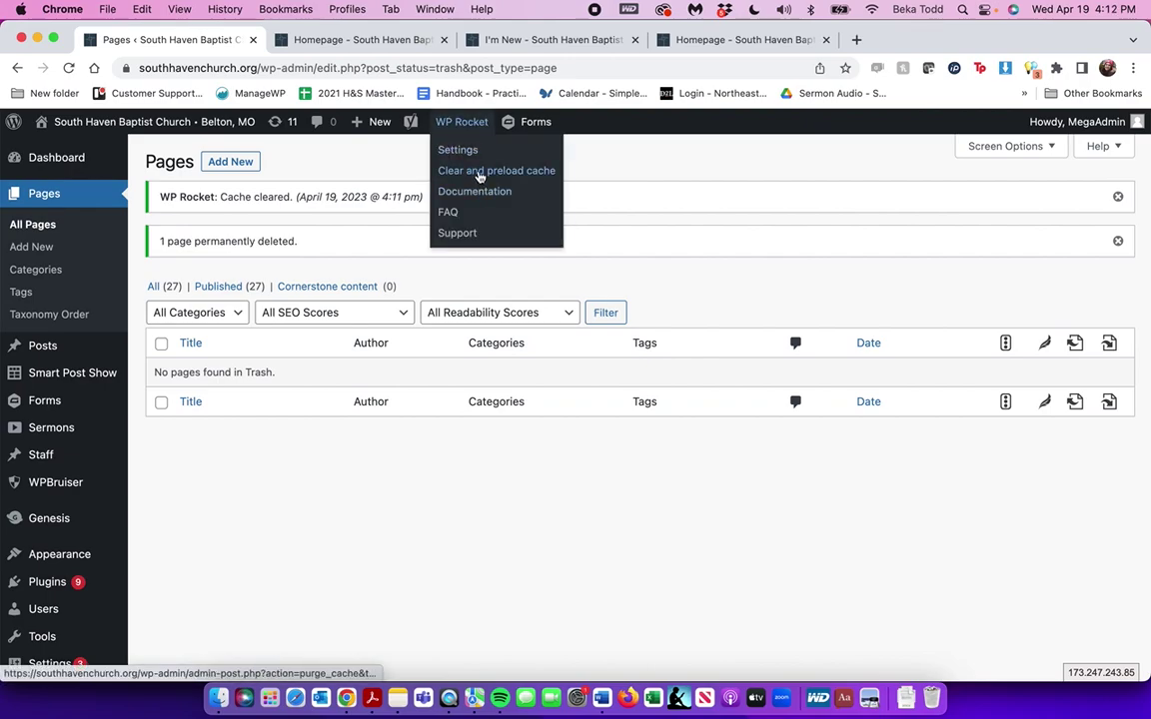
left_click(479, 171)
Visit the live homepage and scroll to its Upcoming Events slider
scroll(20, 478, "down", 5)
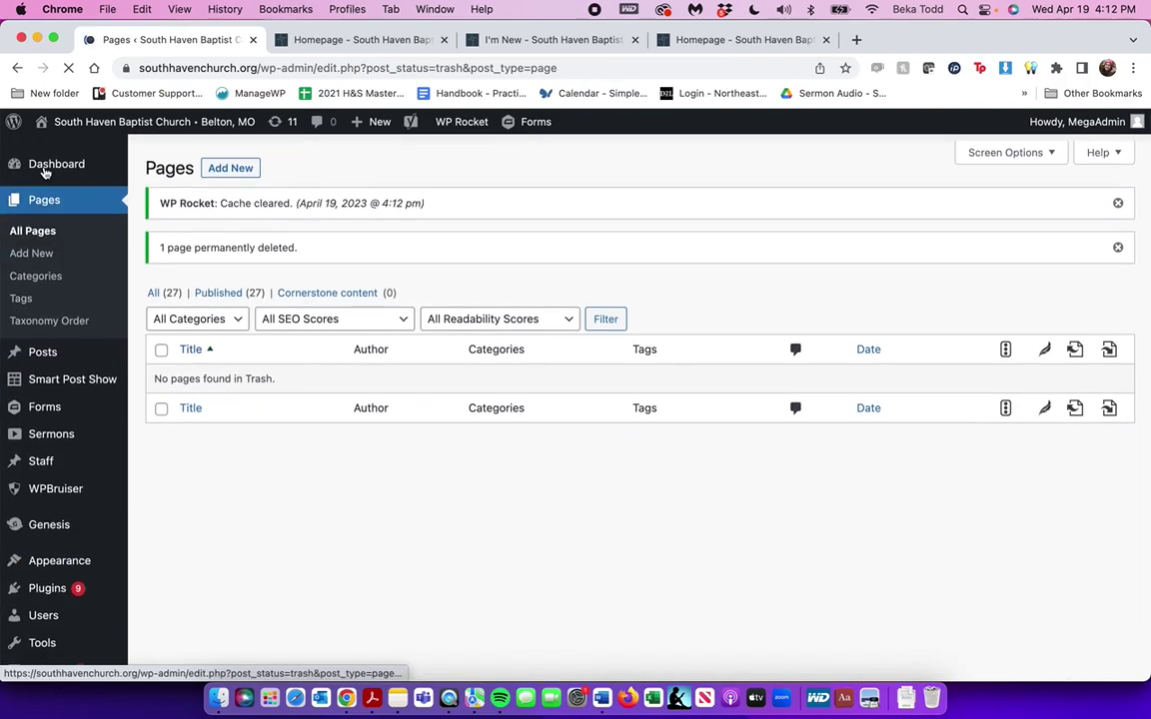
mouse_move(140, 117)
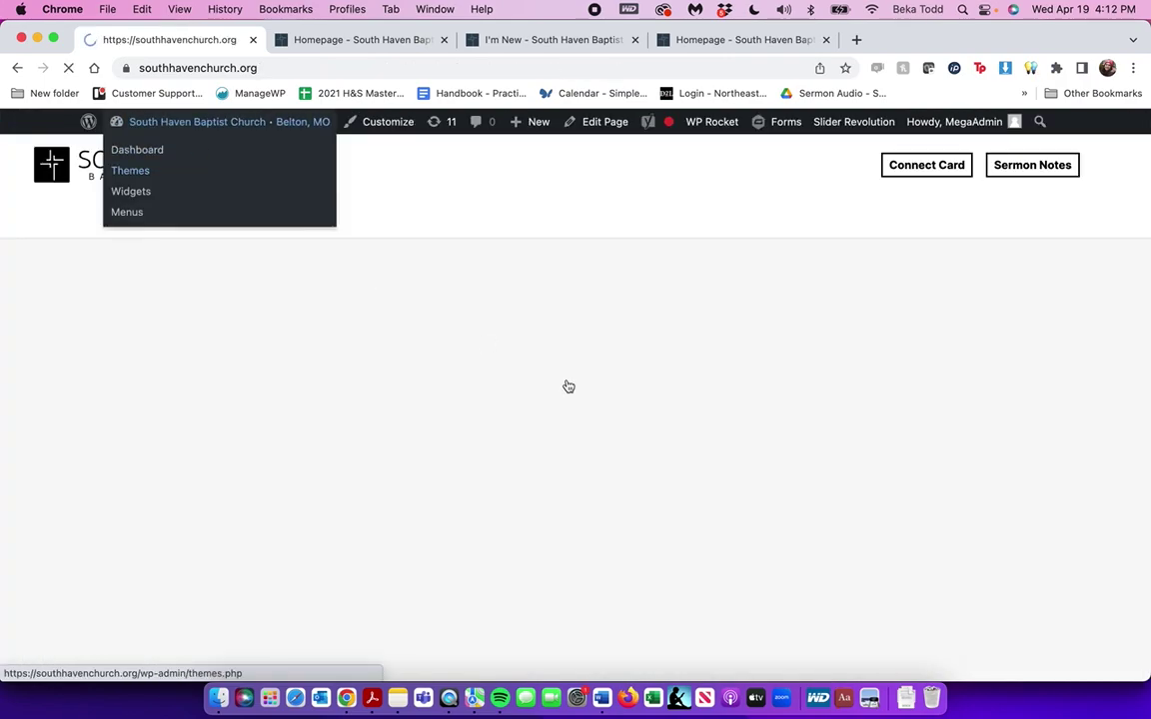
scroll(587, 392, "down", 10)
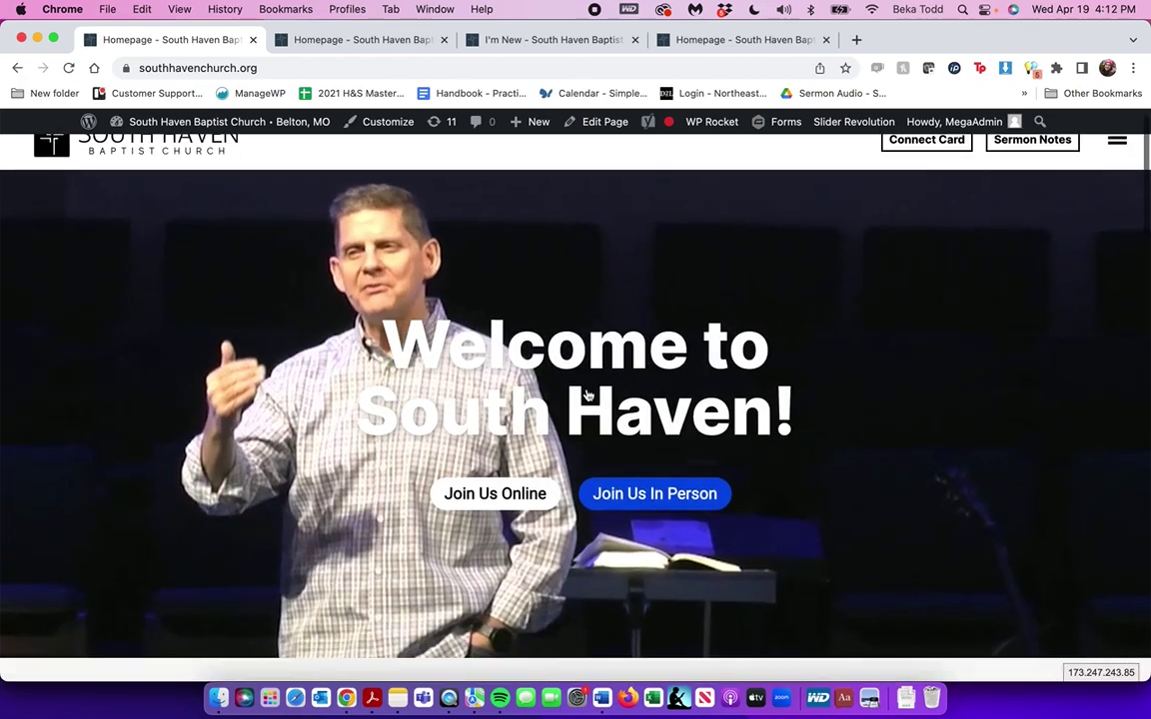
scroll(586, 392, "up", 4)
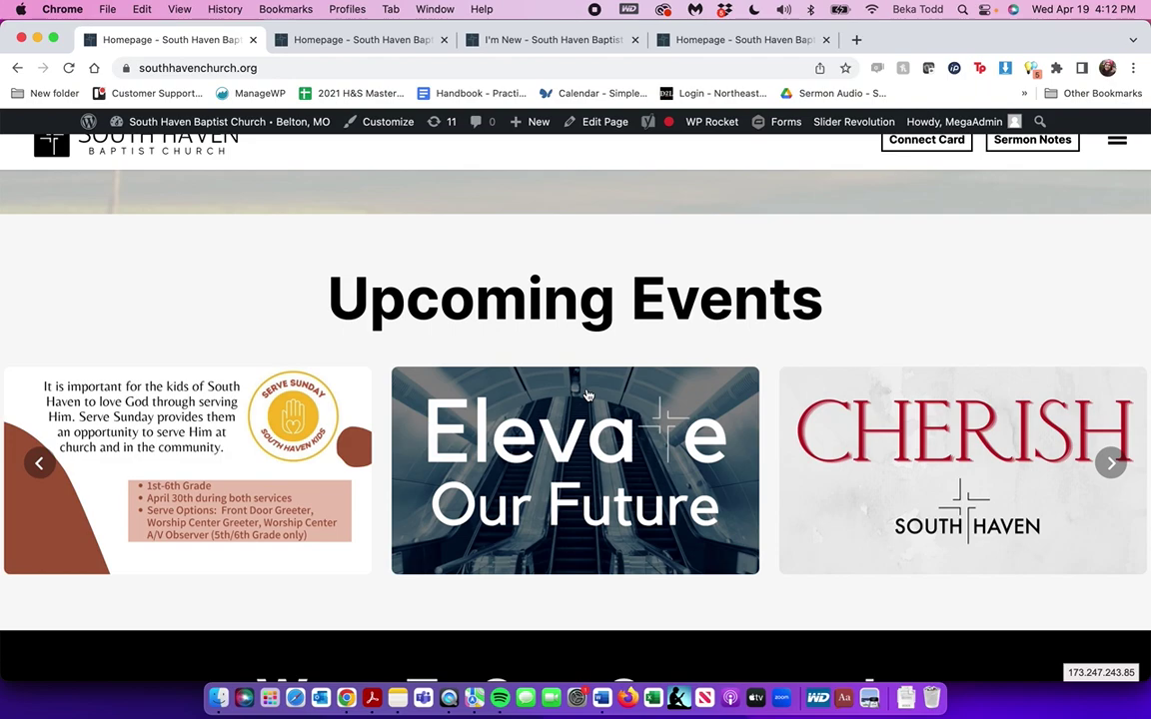